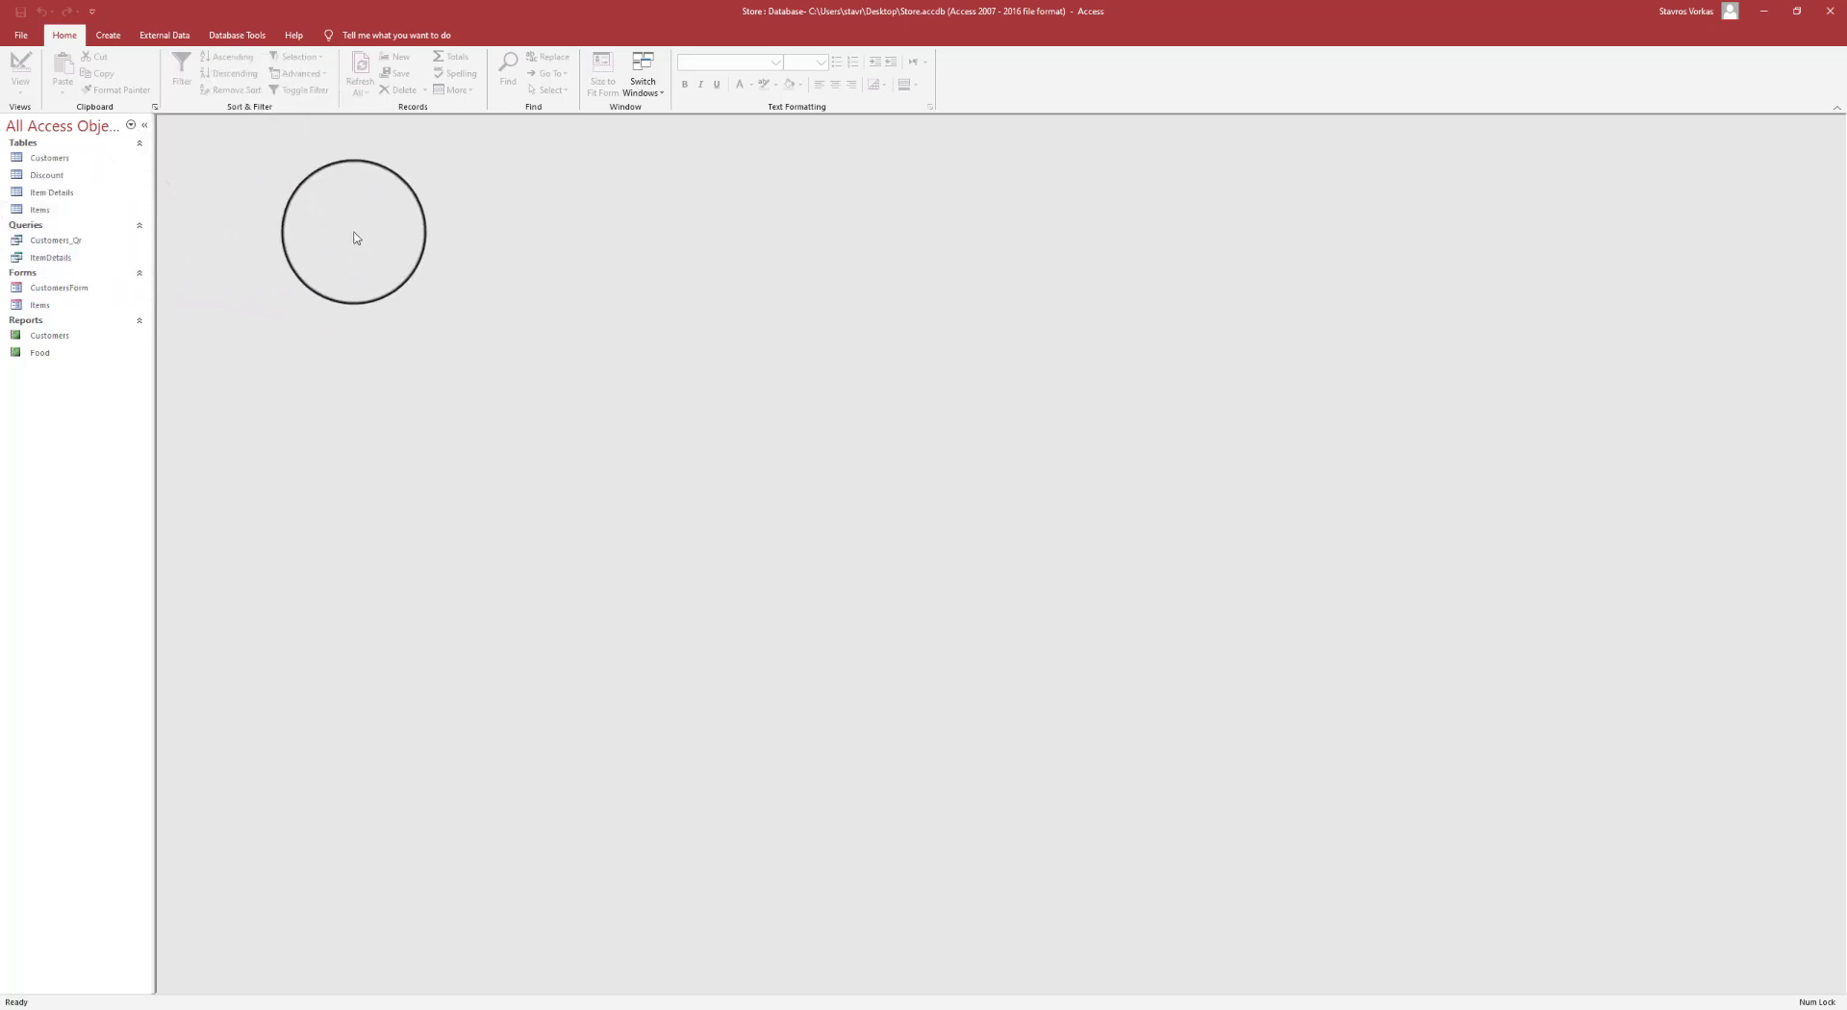
- Open Customers in a floating window, resize and move it, close it, then view the database Info page
{"action": "double_click", "coordinate": [57, 159]}
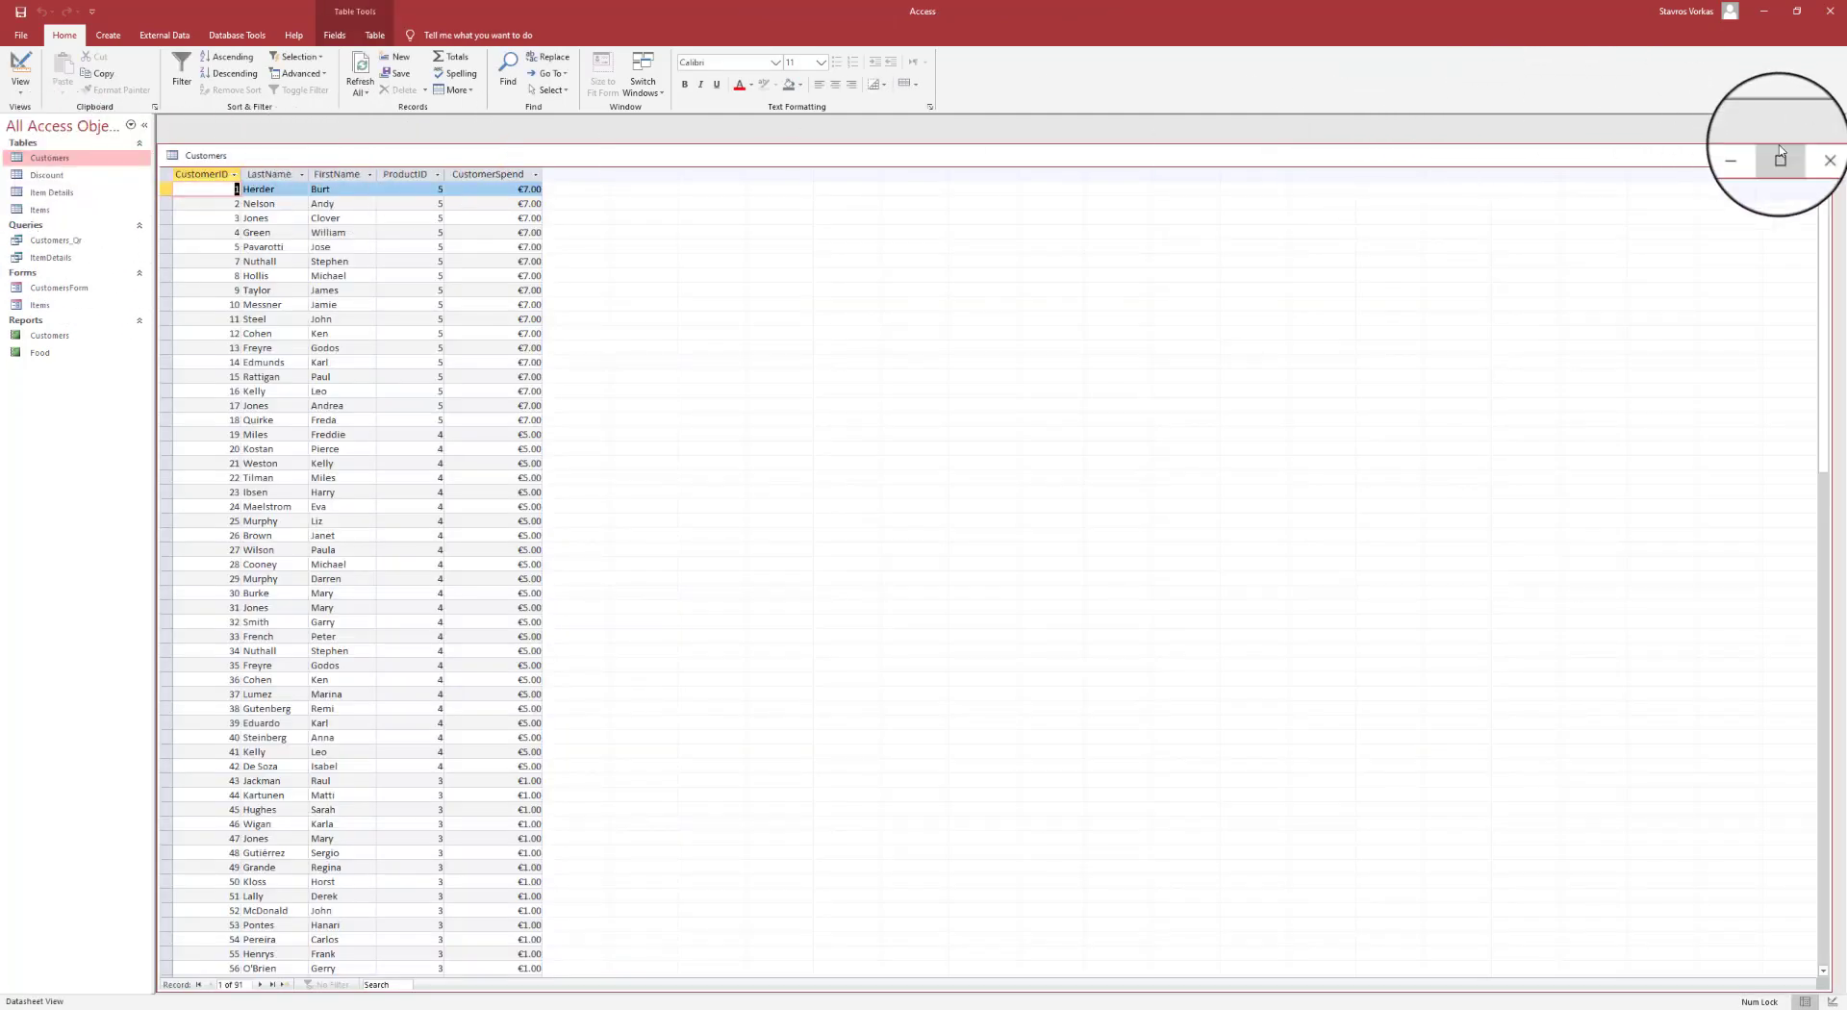
{"action": "left_click_drag", "start_coordinate": [1832, 146], "coordinate": [1579, 190]}
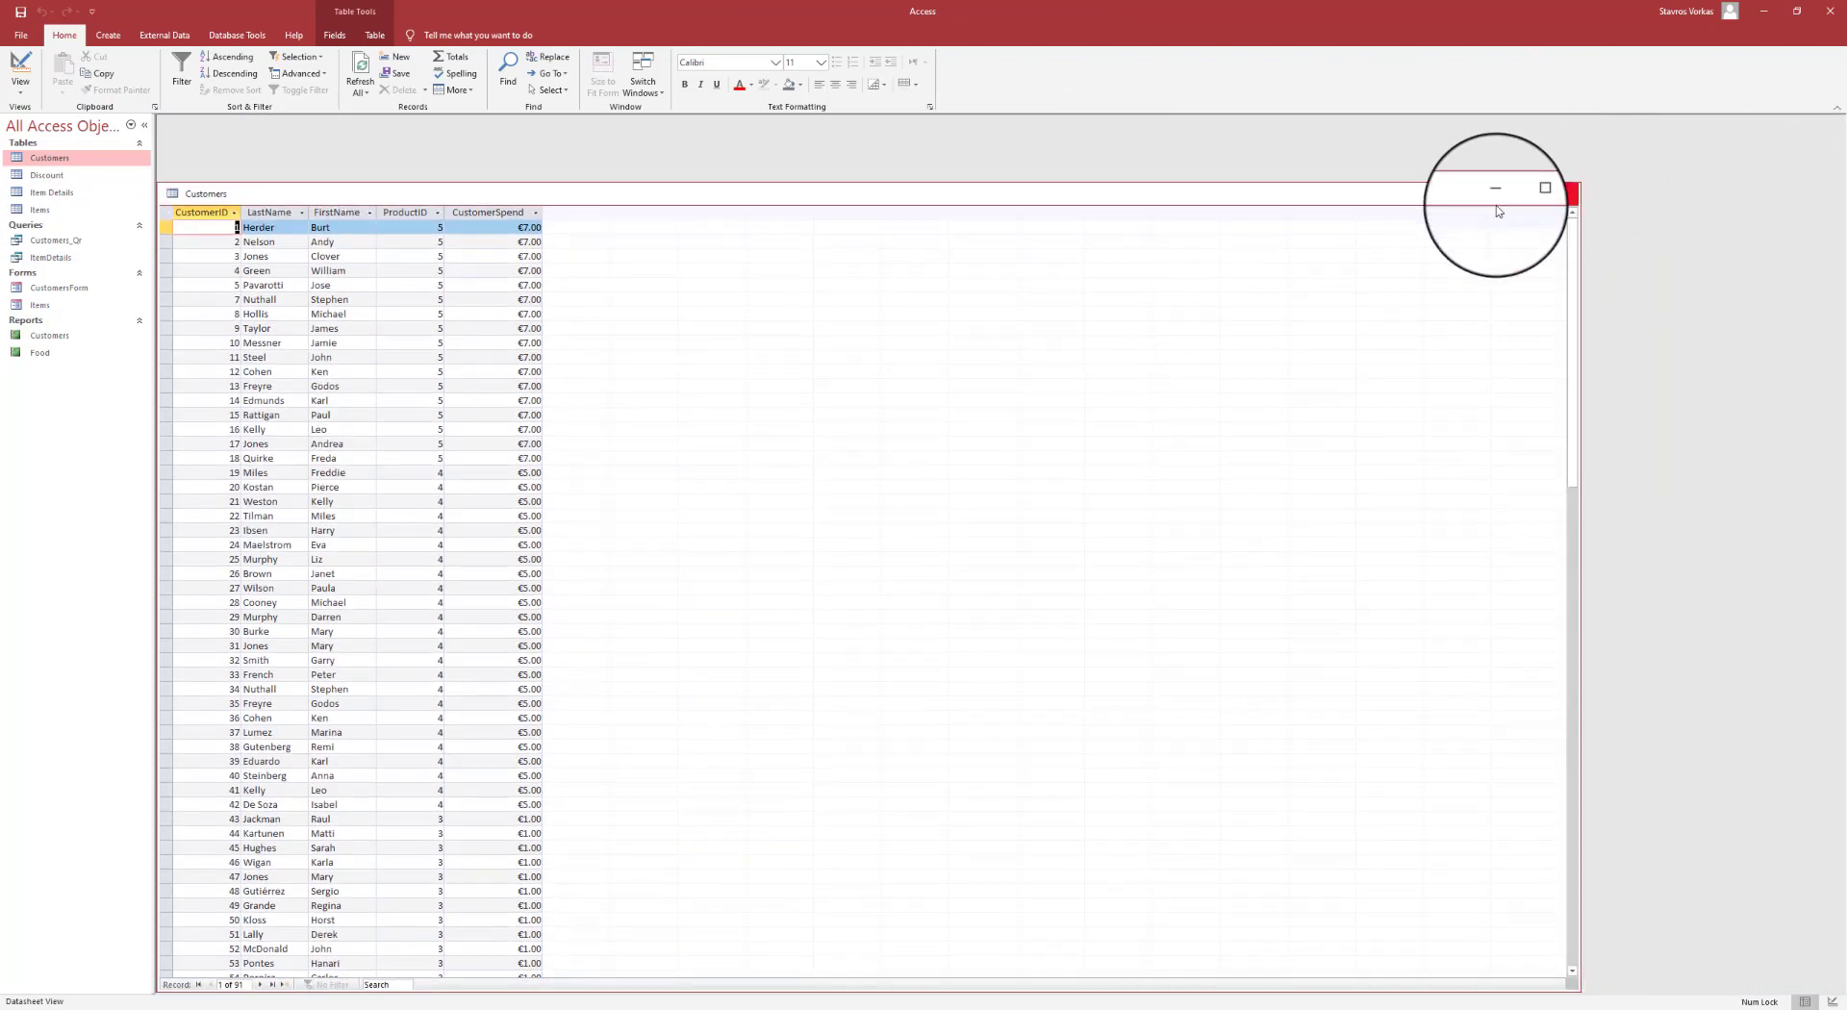
{"action": "left_click_drag", "start_coordinate": [1369, 206], "coordinate": [1422, 160]}
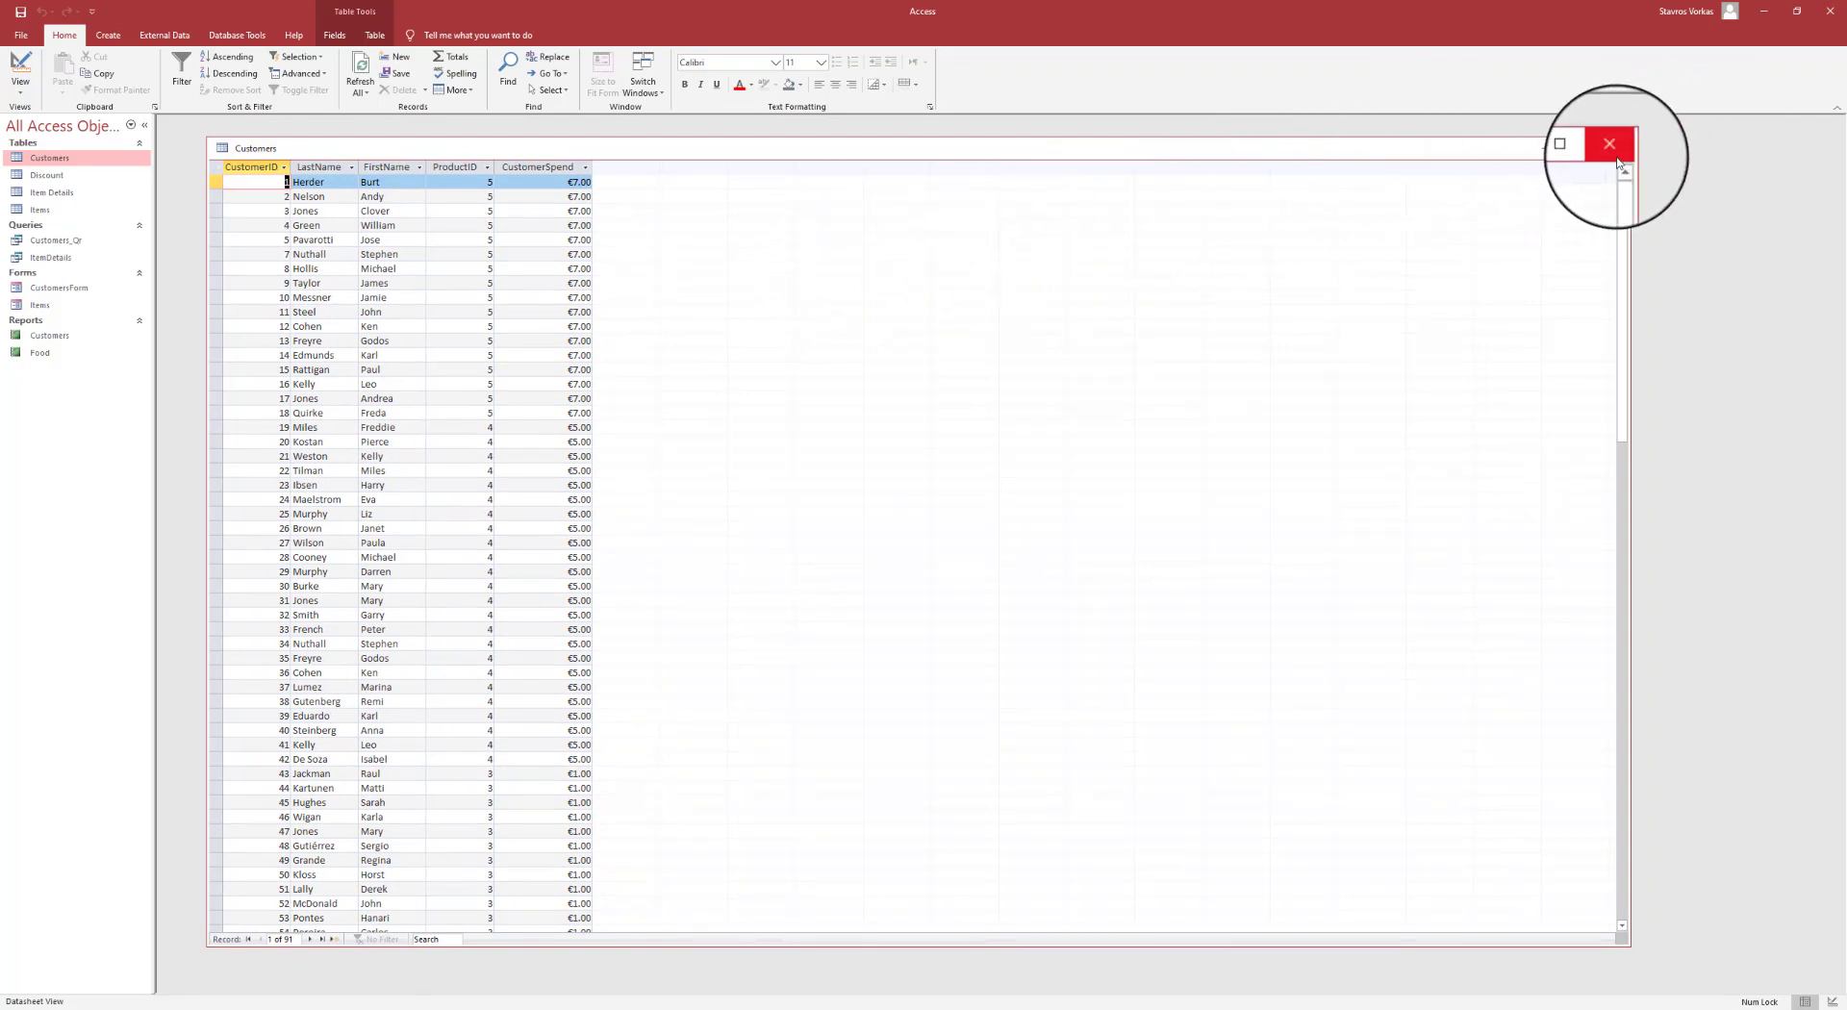
{"action": "left_click", "coordinate": [1606, 144]}
{"action": "left_click", "coordinate": [17, 31]}
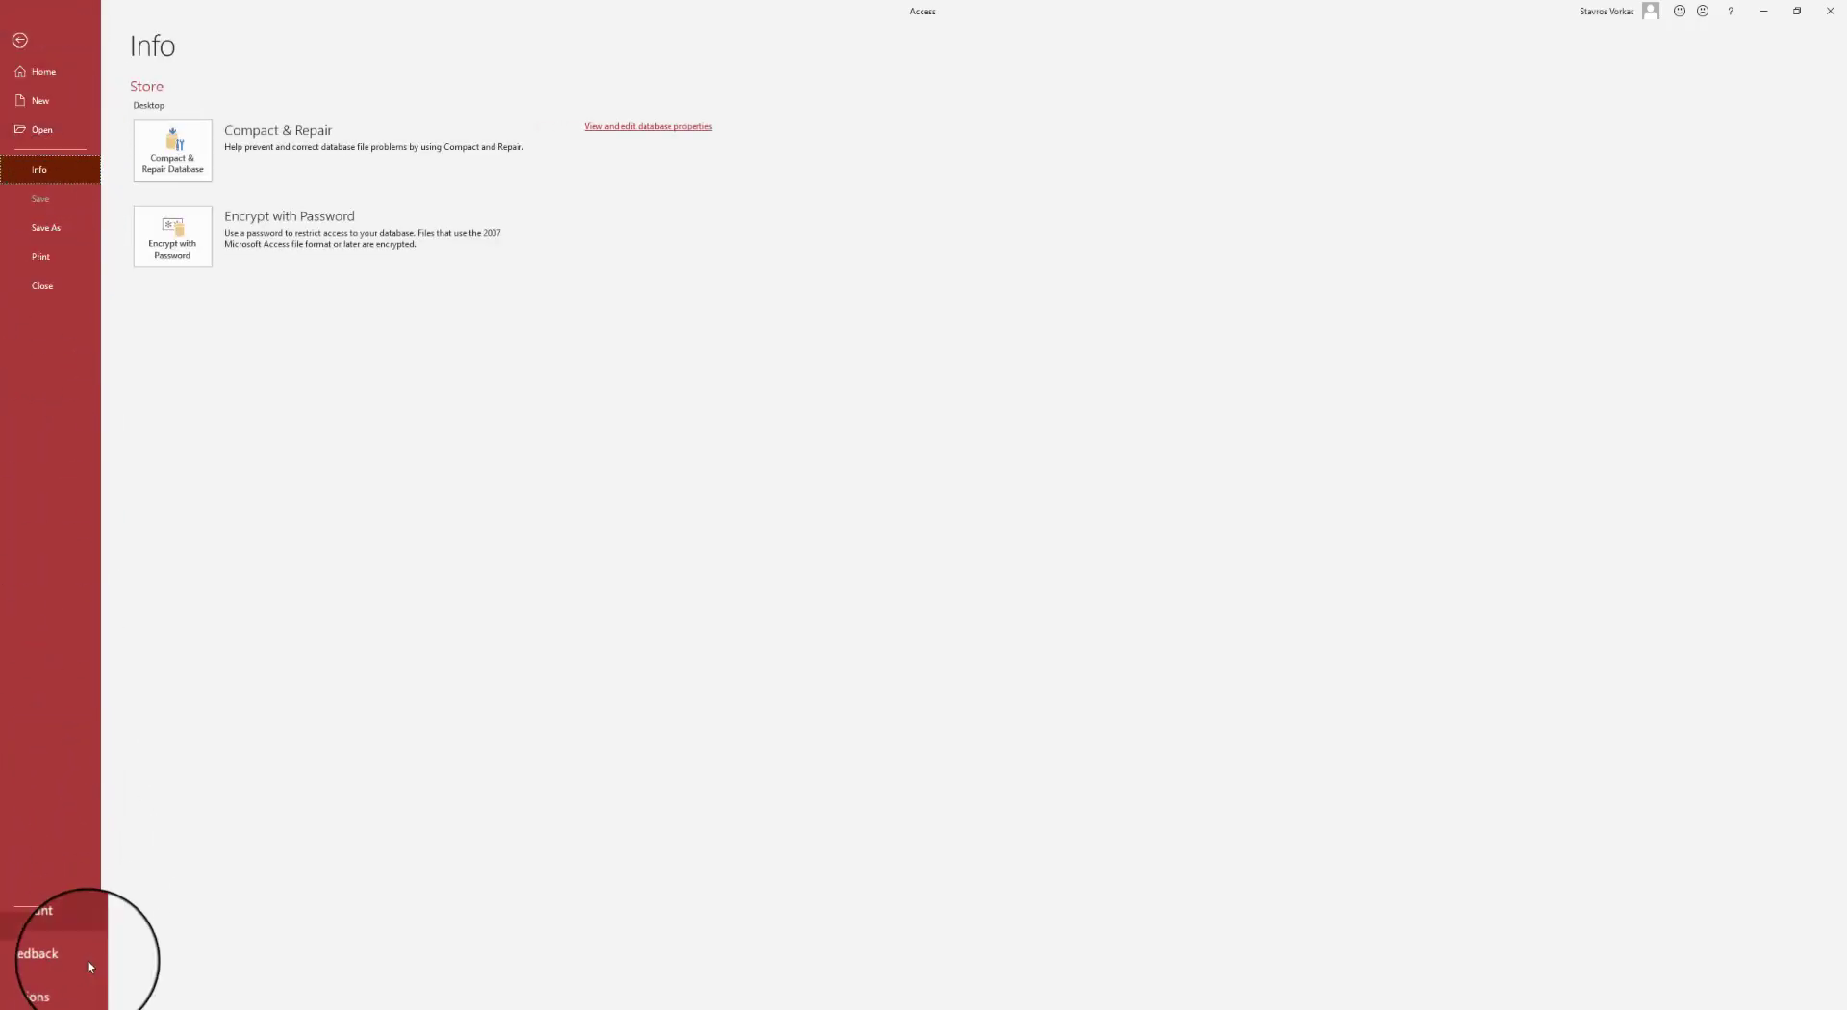
- Set the Current Database document window option to Tabbed Documents and acknowledge the reopen notice
{"action": "left_click", "coordinate": [46, 984]}
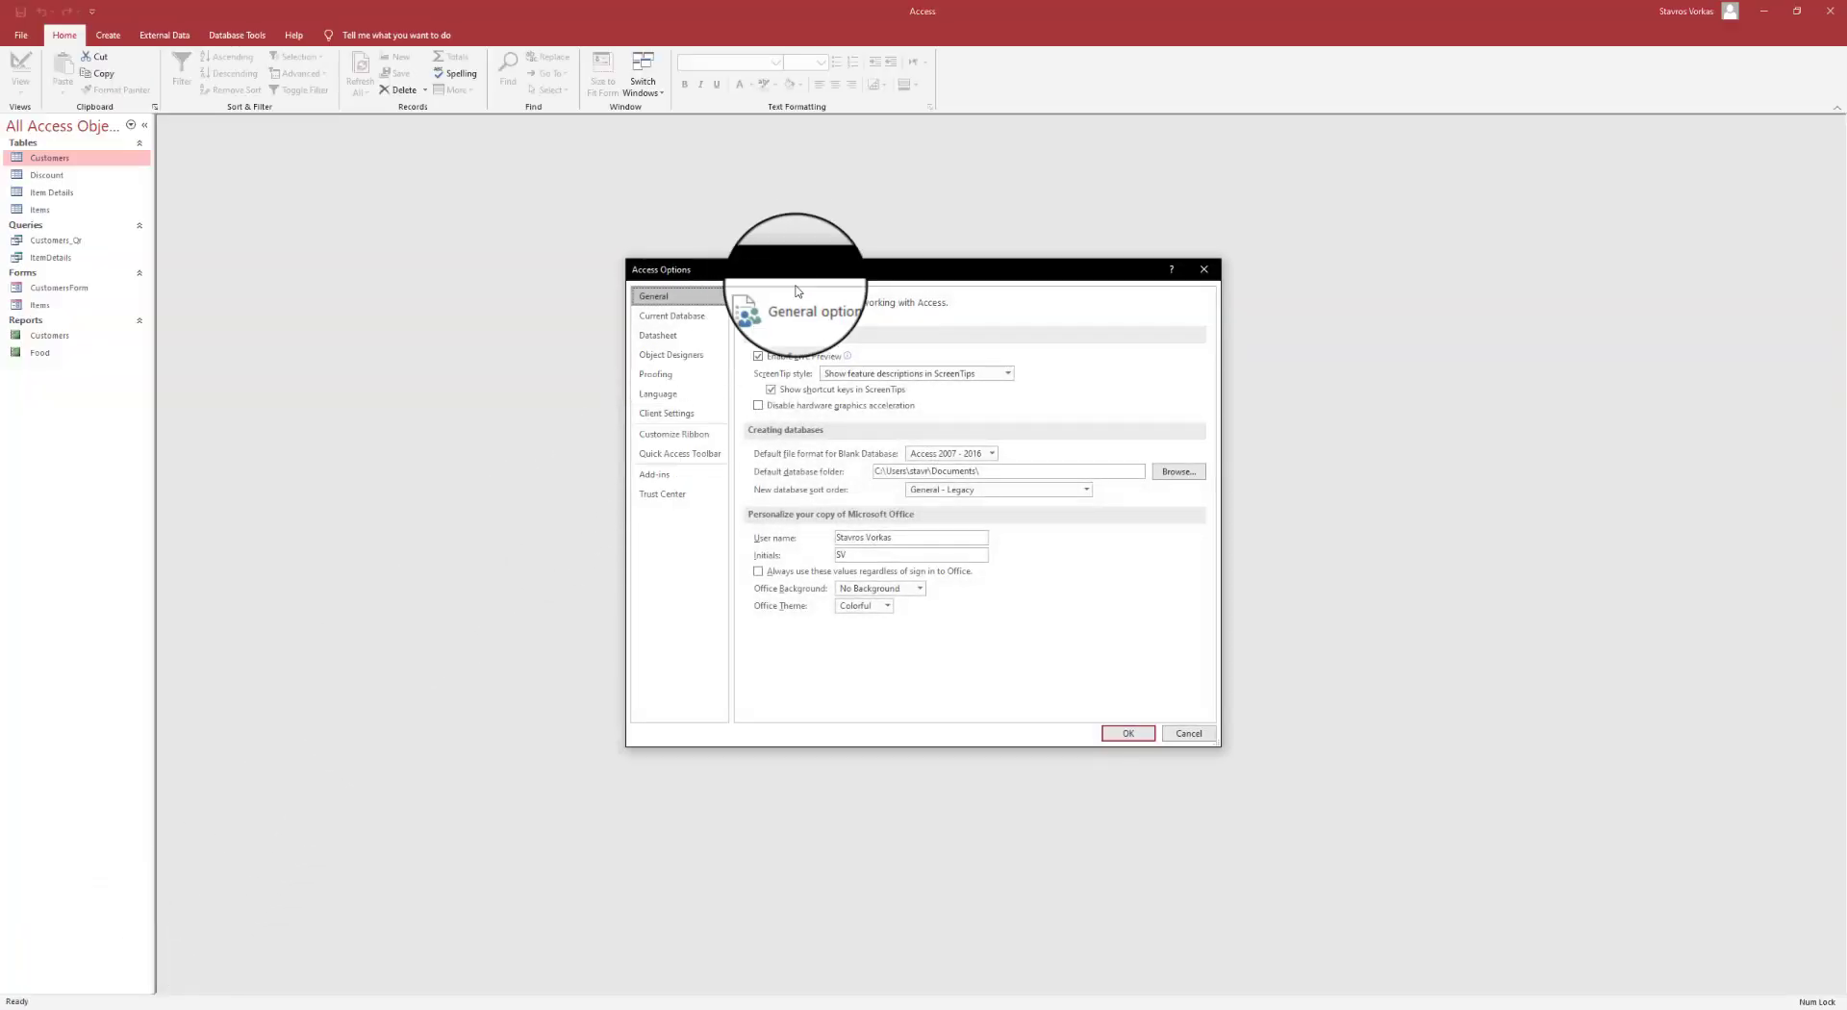
{"action": "left_click_drag", "start_coordinate": [807, 271], "coordinate": [813, 270]}
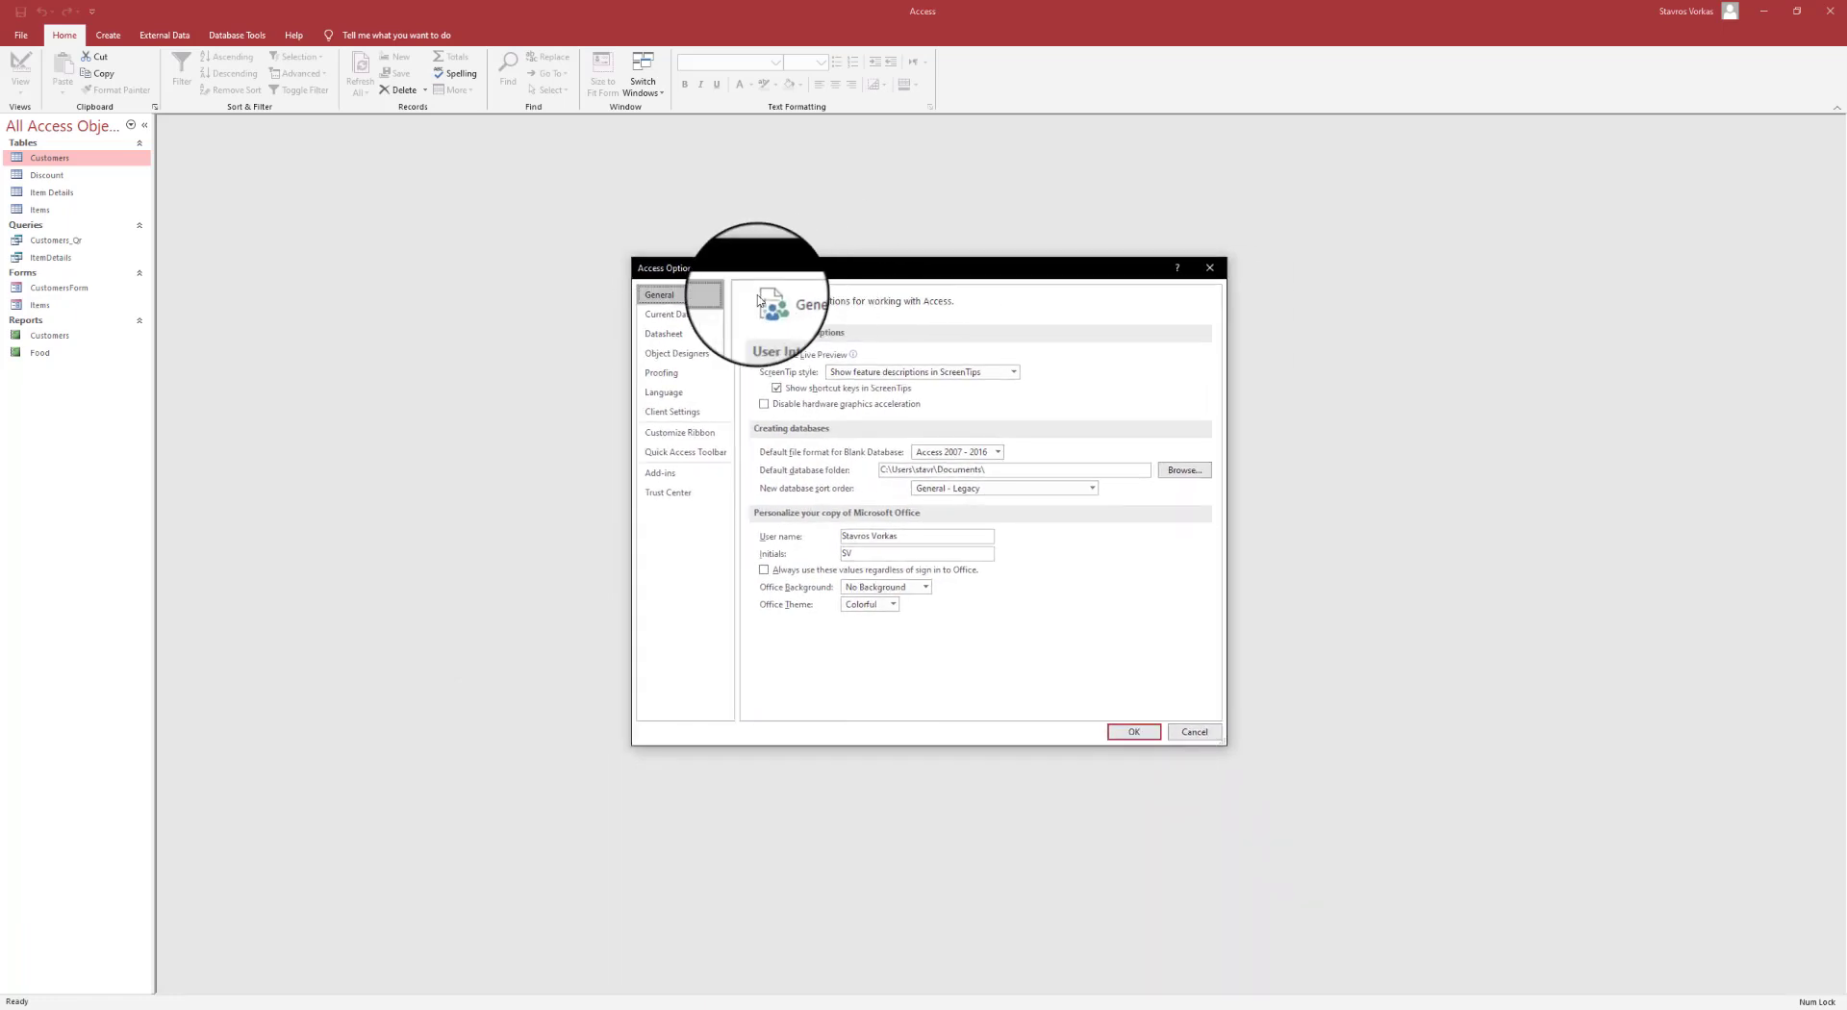
{"action": "left_click", "coordinate": [689, 322]}
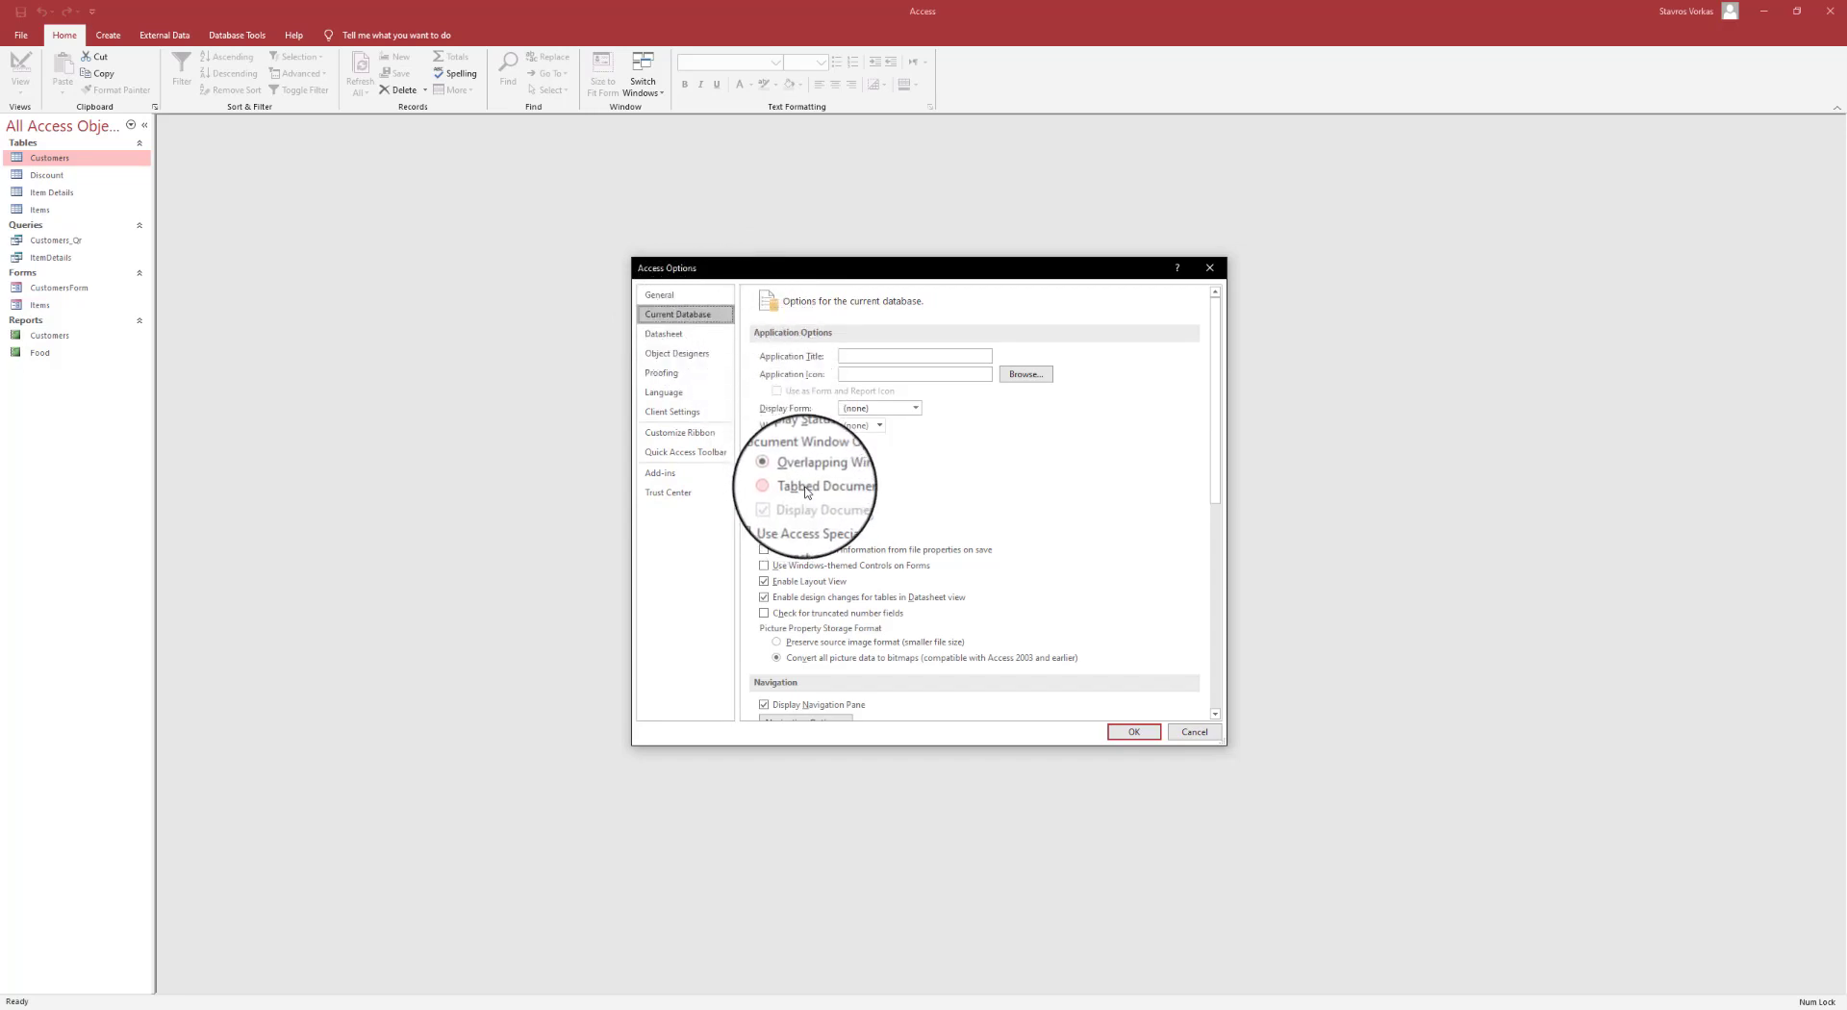
{"action": "left_click", "coordinate": [1133, 731]}
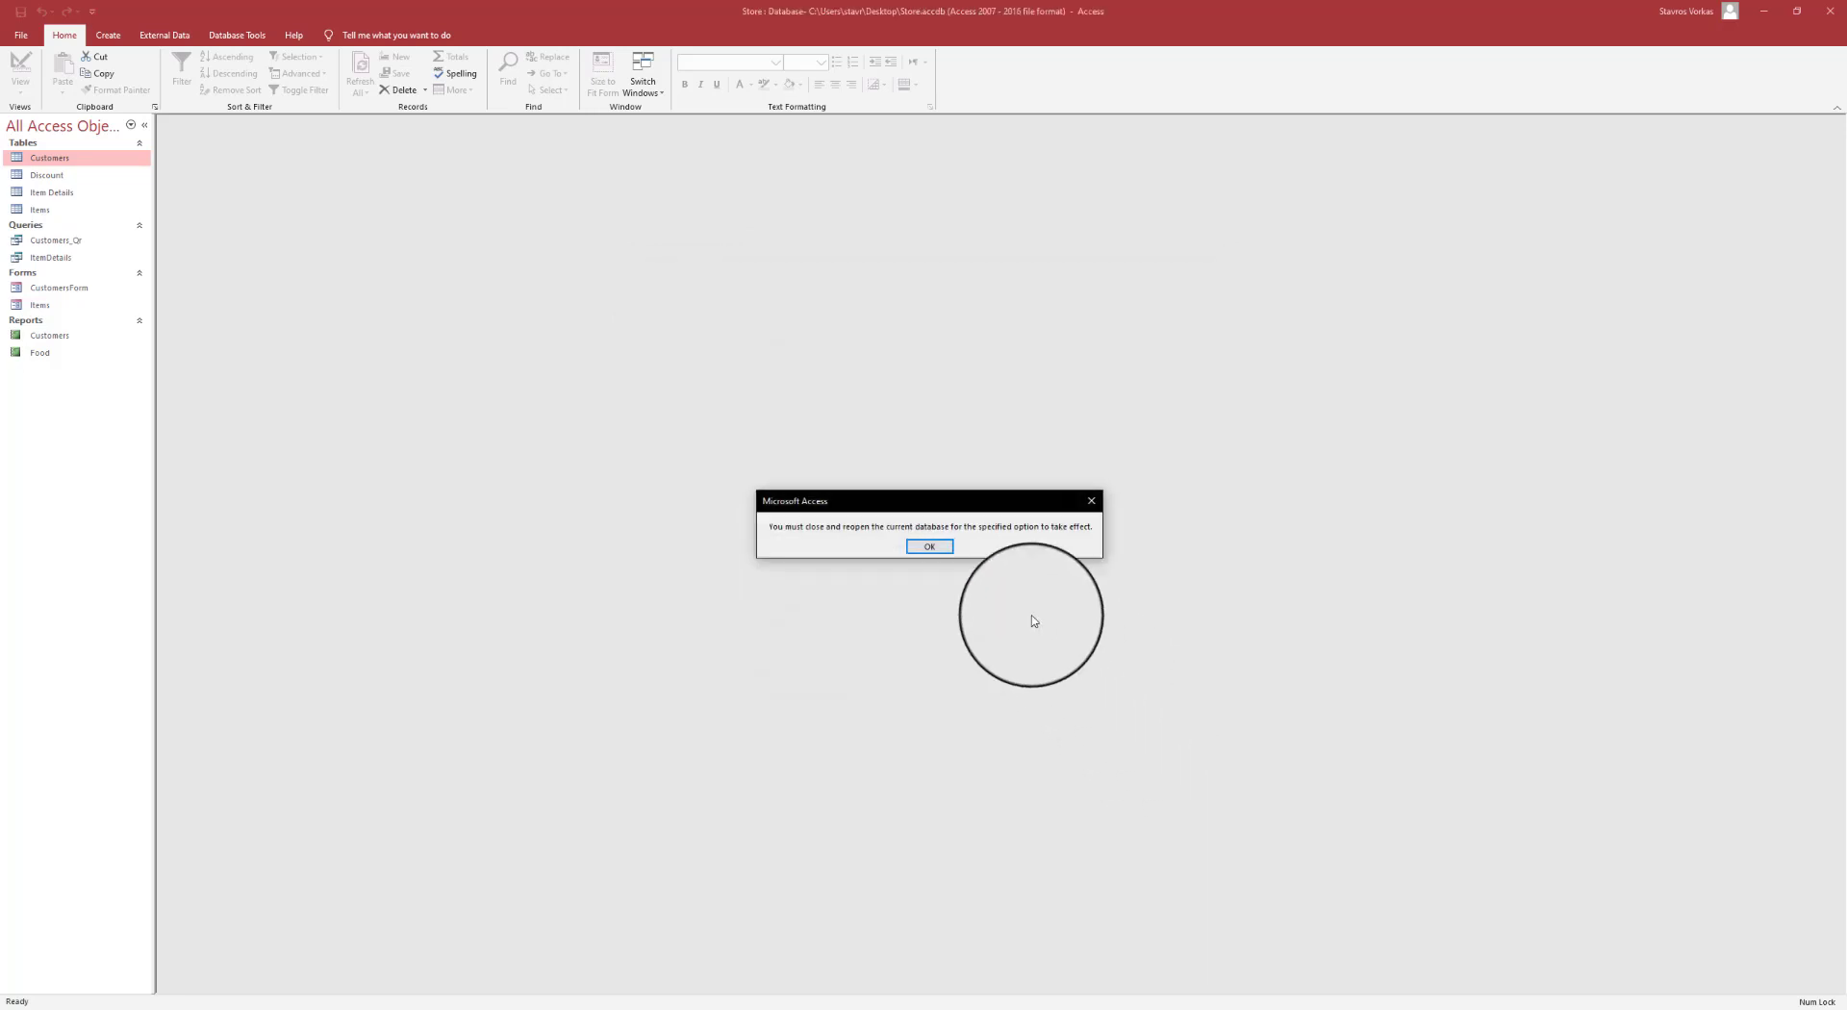
{"action": "left_click", "coordinate": [942, 552]}
- Exit Access, reopen Store.accdb and open the Customers table as a tab
{"action": "left_click", "coordinate": [1829, 9]}
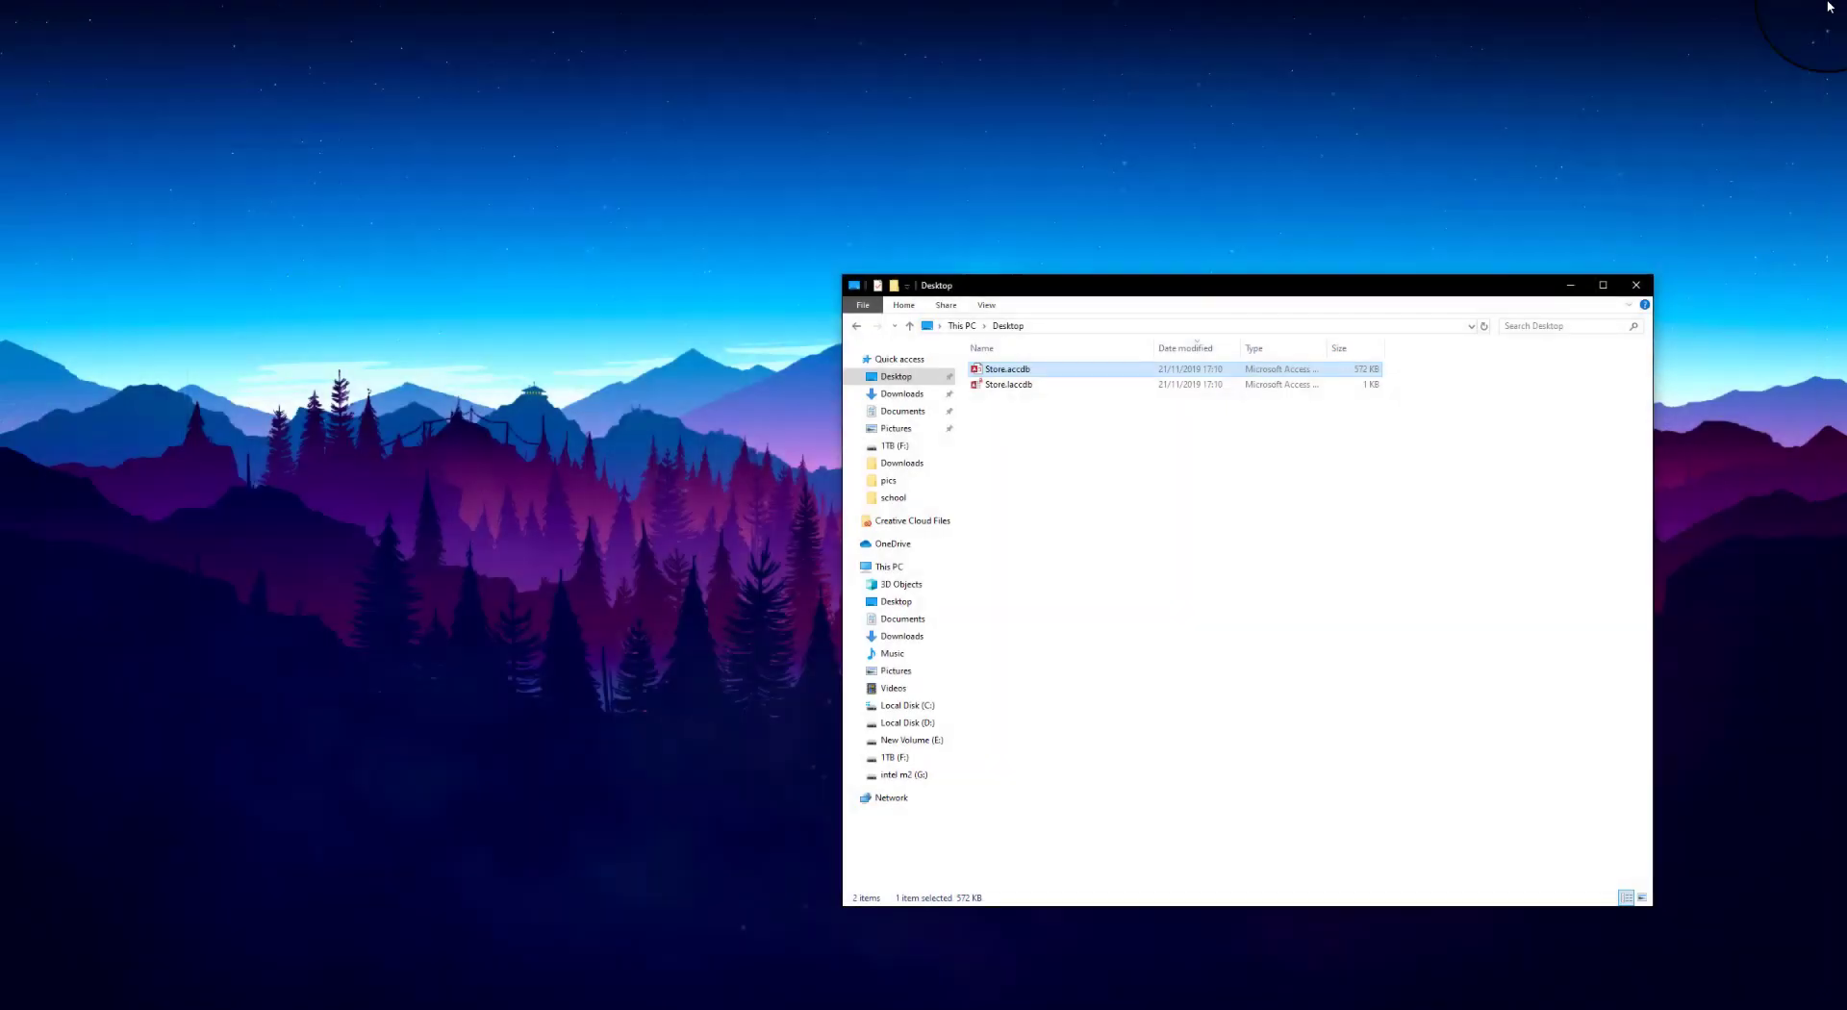
{"action": "double_click", "coordinate": [1001, 373]}
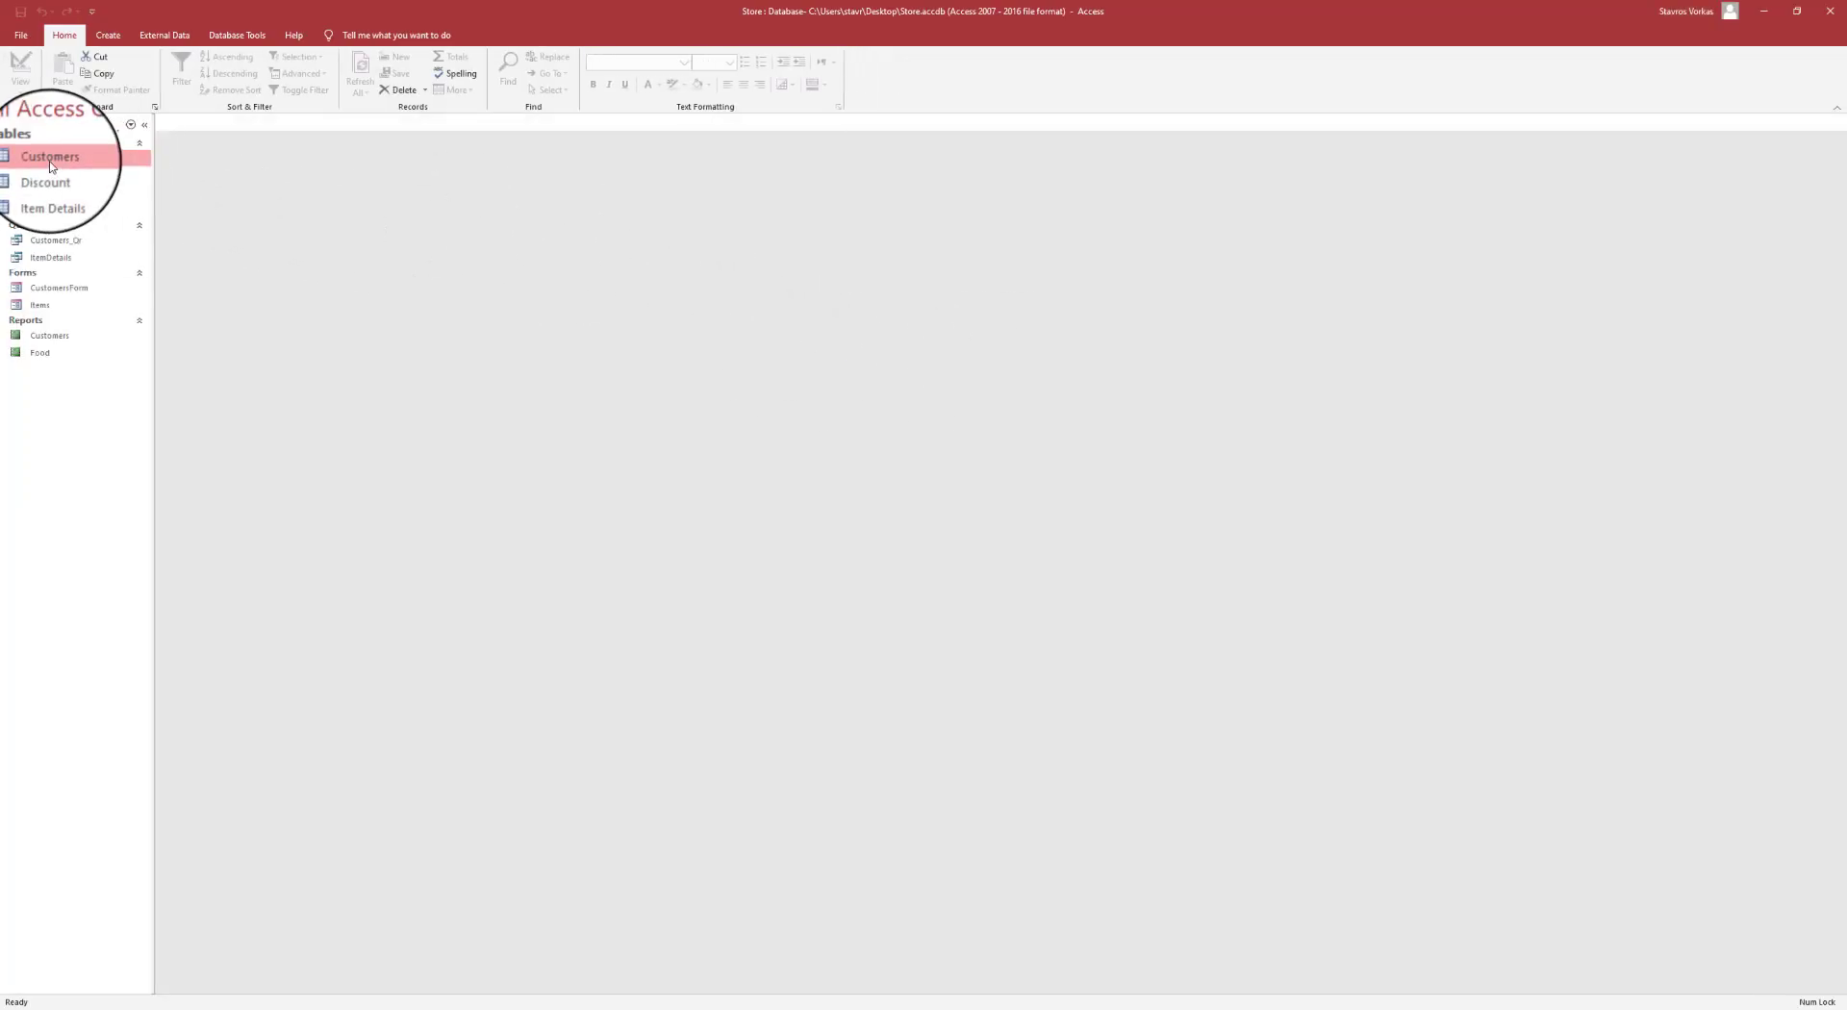
{"action": "double_click", "coordinate": [50, 158]}
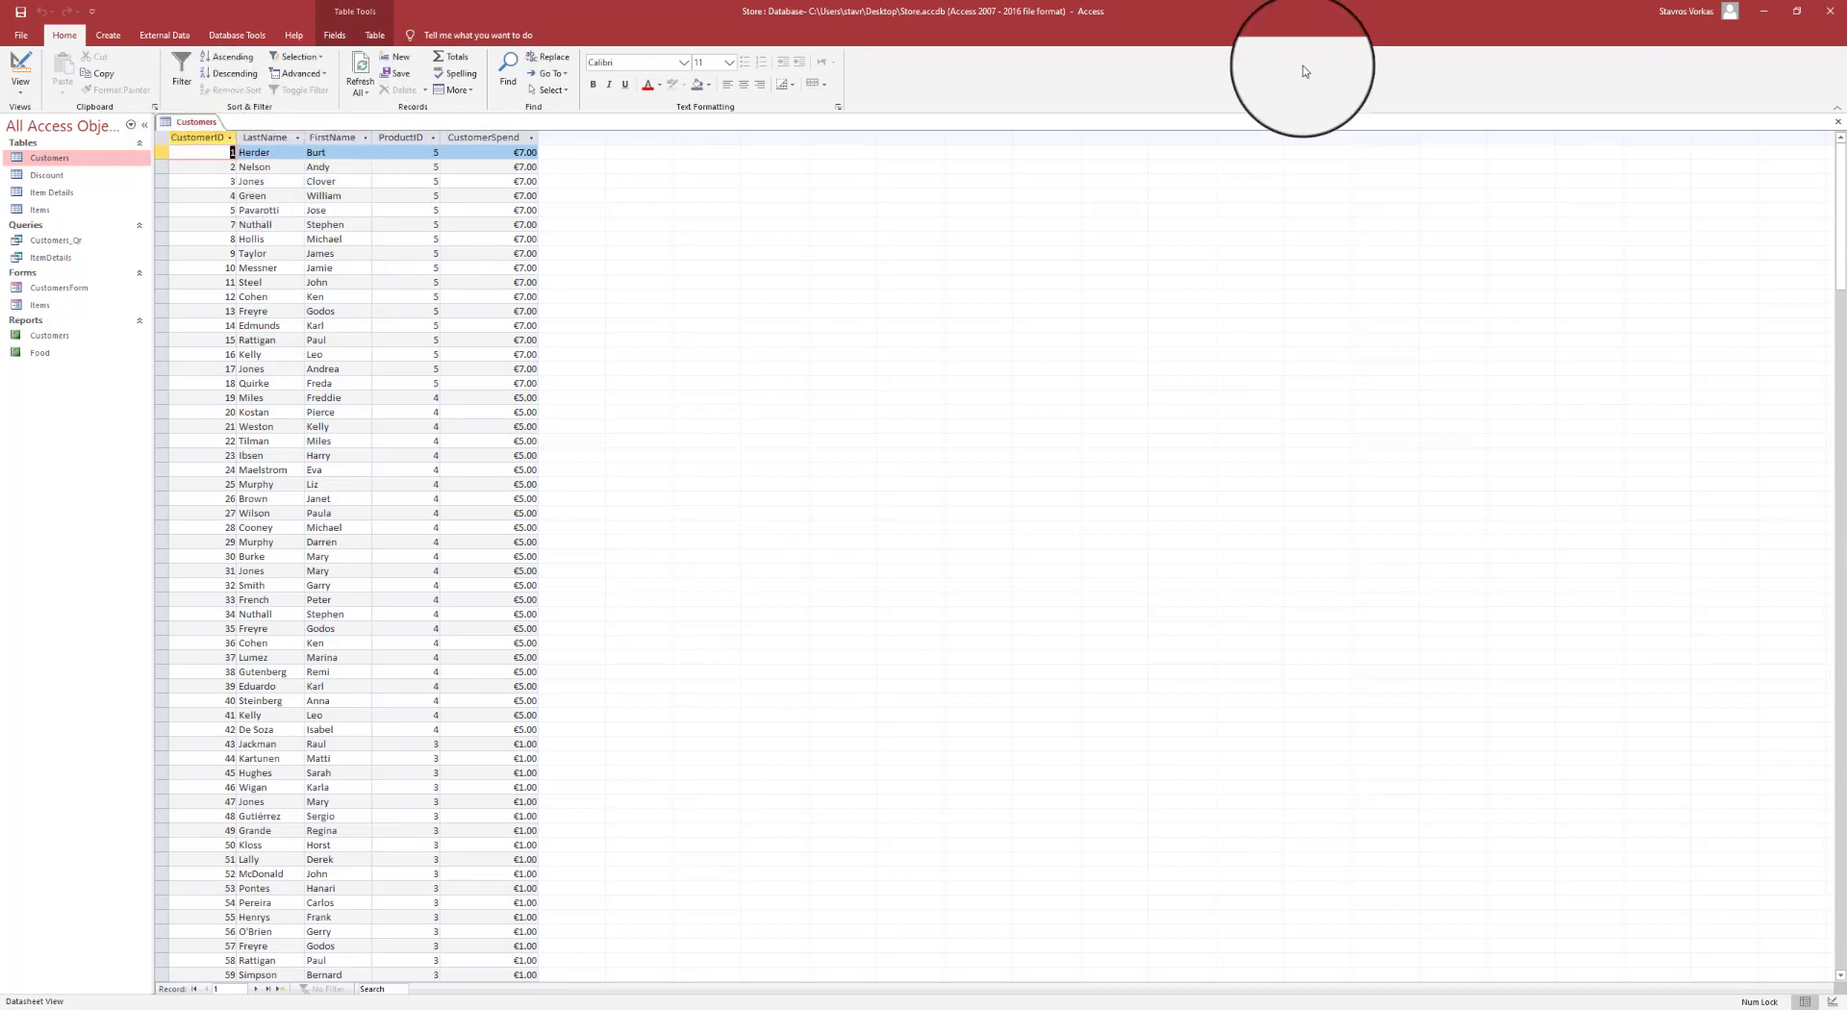
- Close the Customers table's document tab
{"action": "left_click", "coordinate": [1838, 122]}
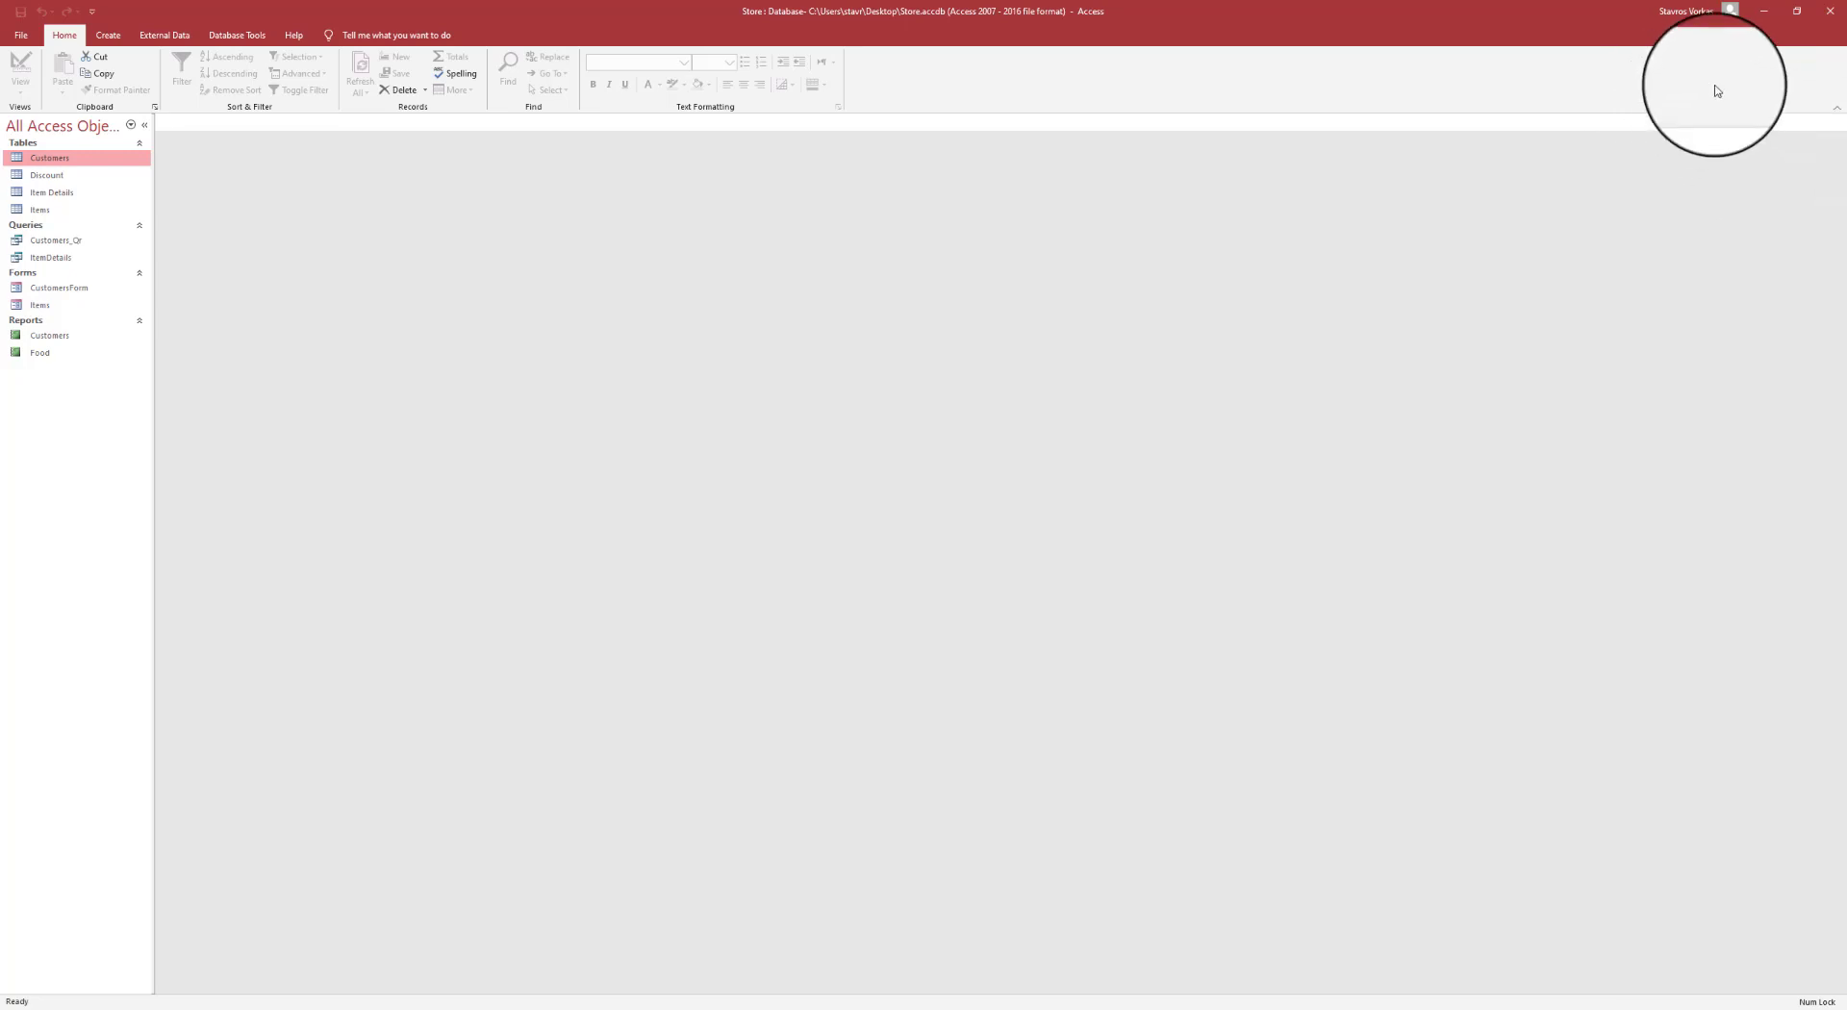
- Open the Customers table in Design view and select the CustomerID field
{"action": "double_click", "coordinate": [50, 157]}
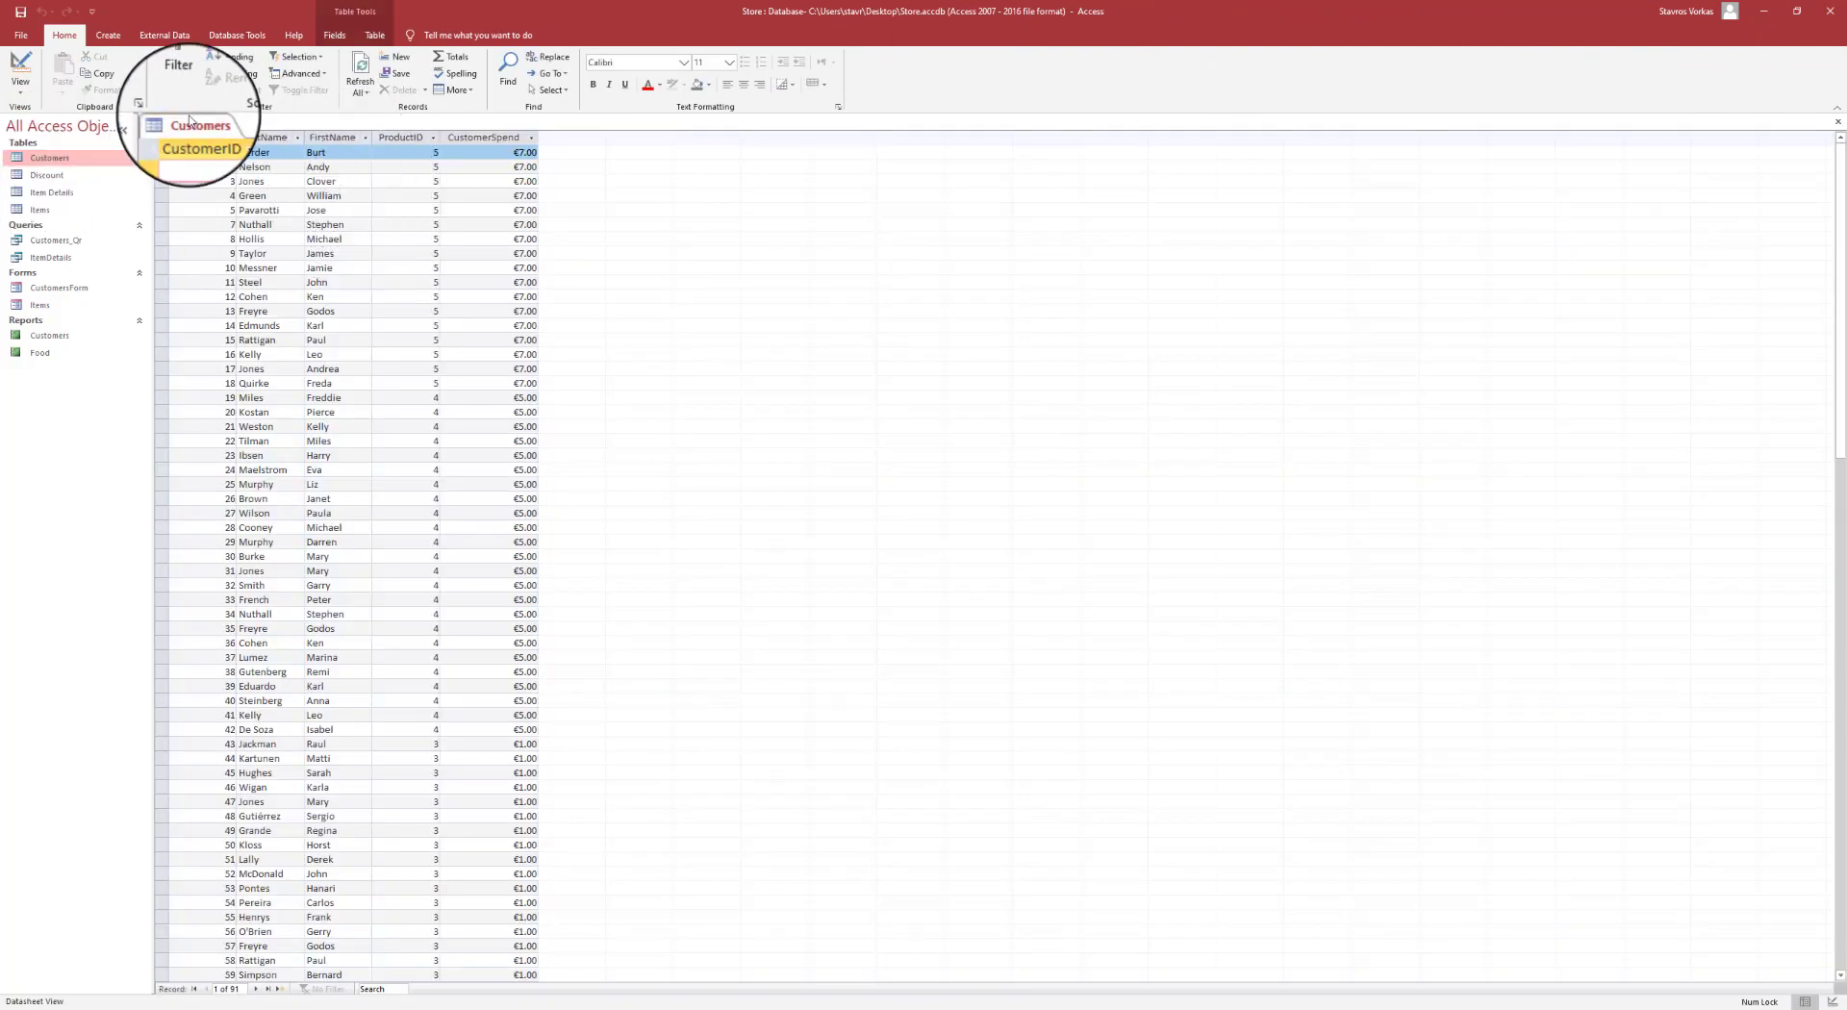
{"action": "left_click", "coordinate": [10, 96]}
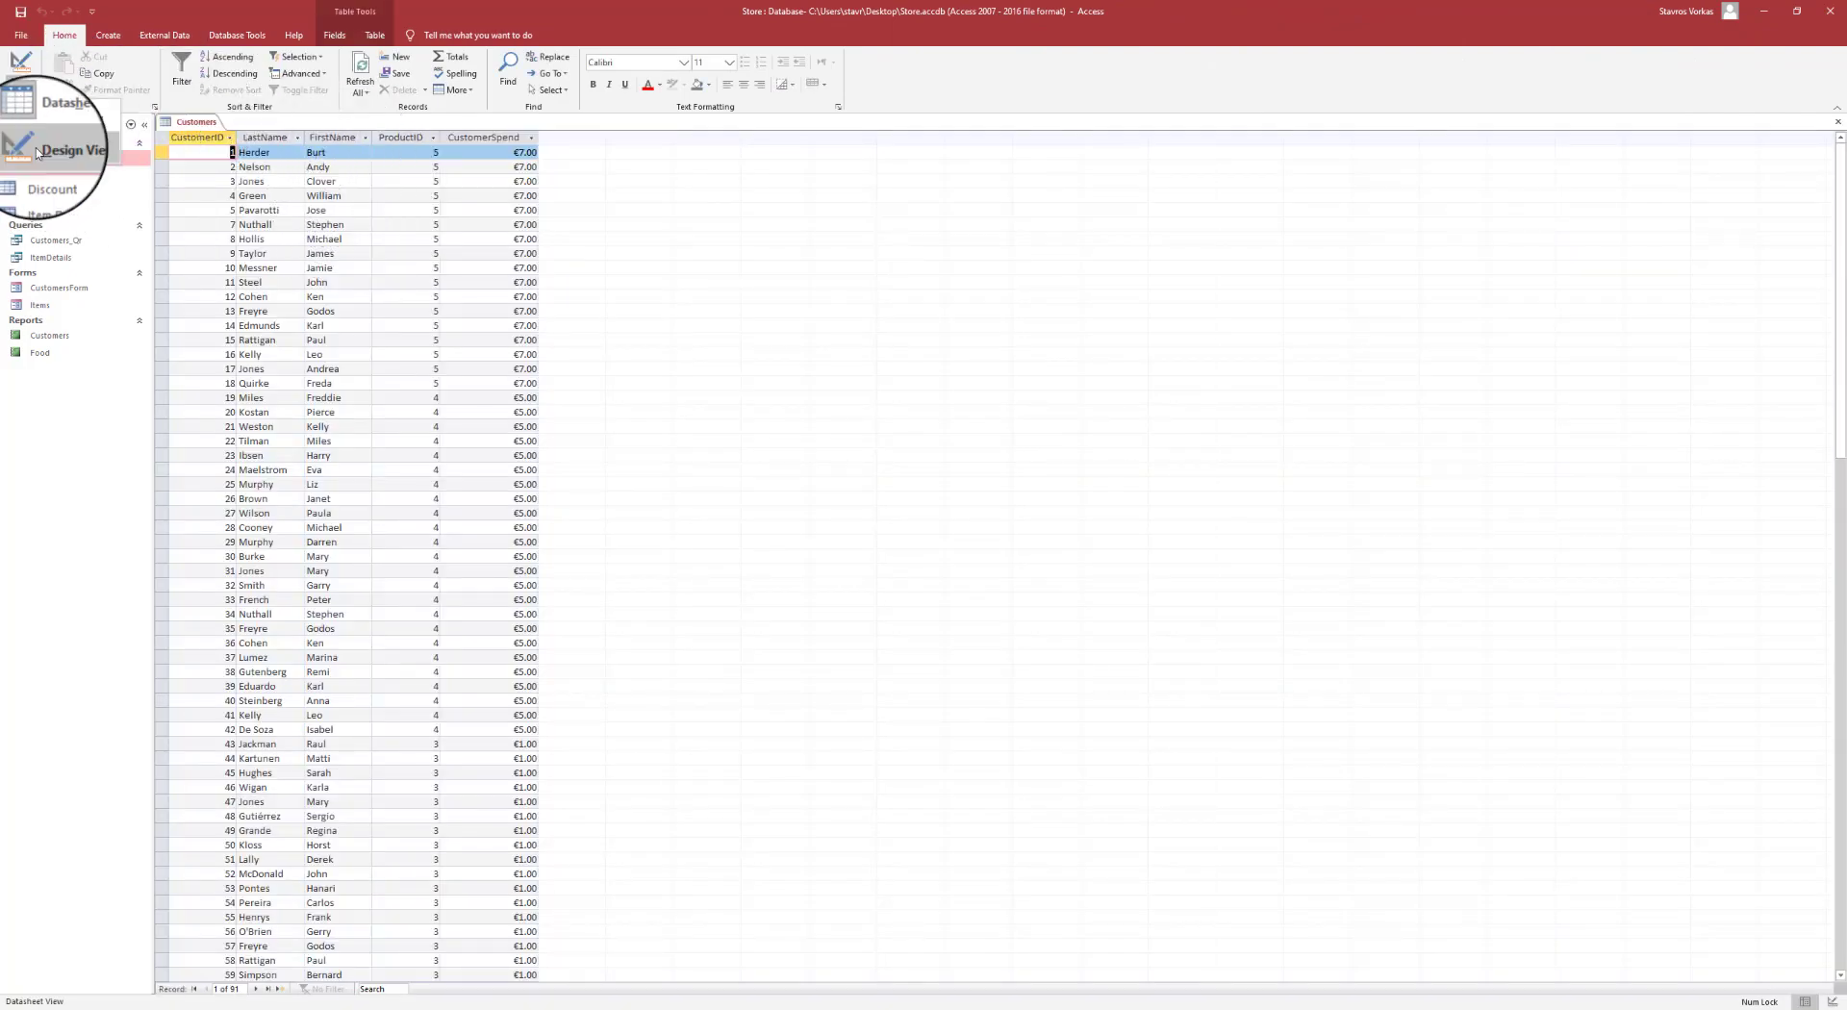
{"action": "left_click", "coordinate": [37, 152]}
{"action": "left_click", "coordinate": [230, 191]}
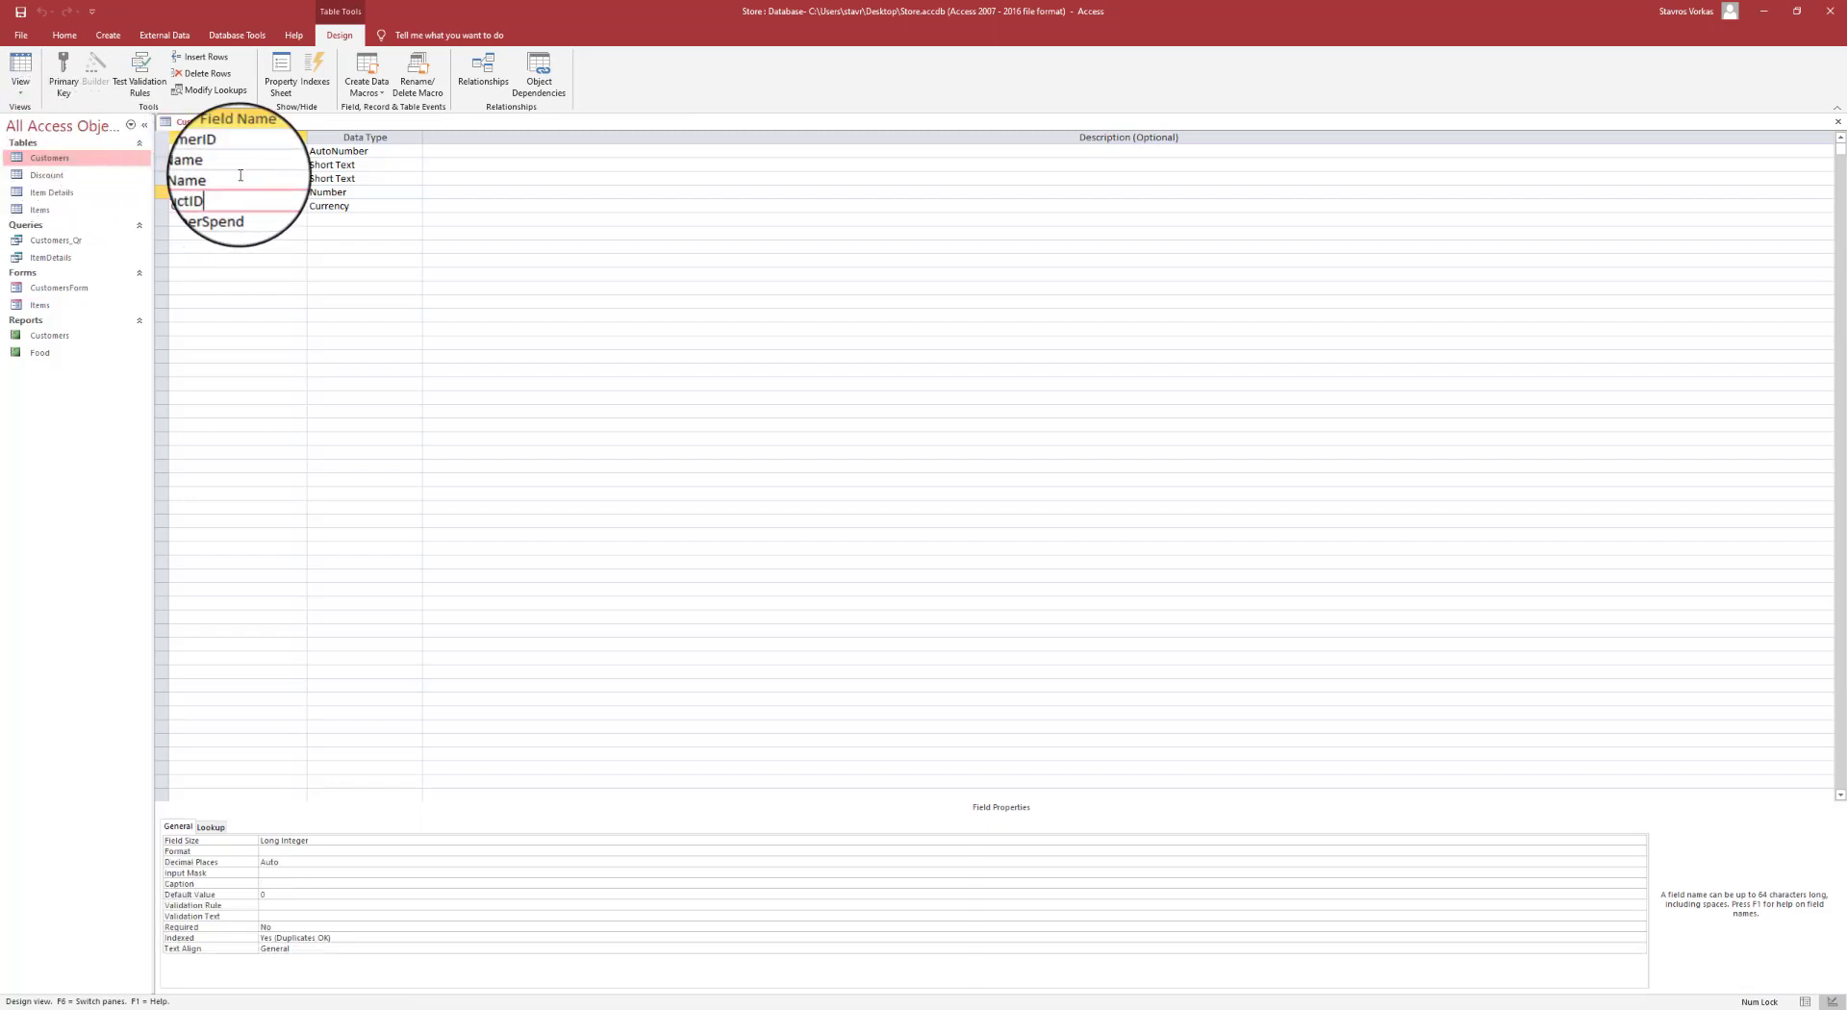
{"action": "left_click", "coordinate": [164, 151]}
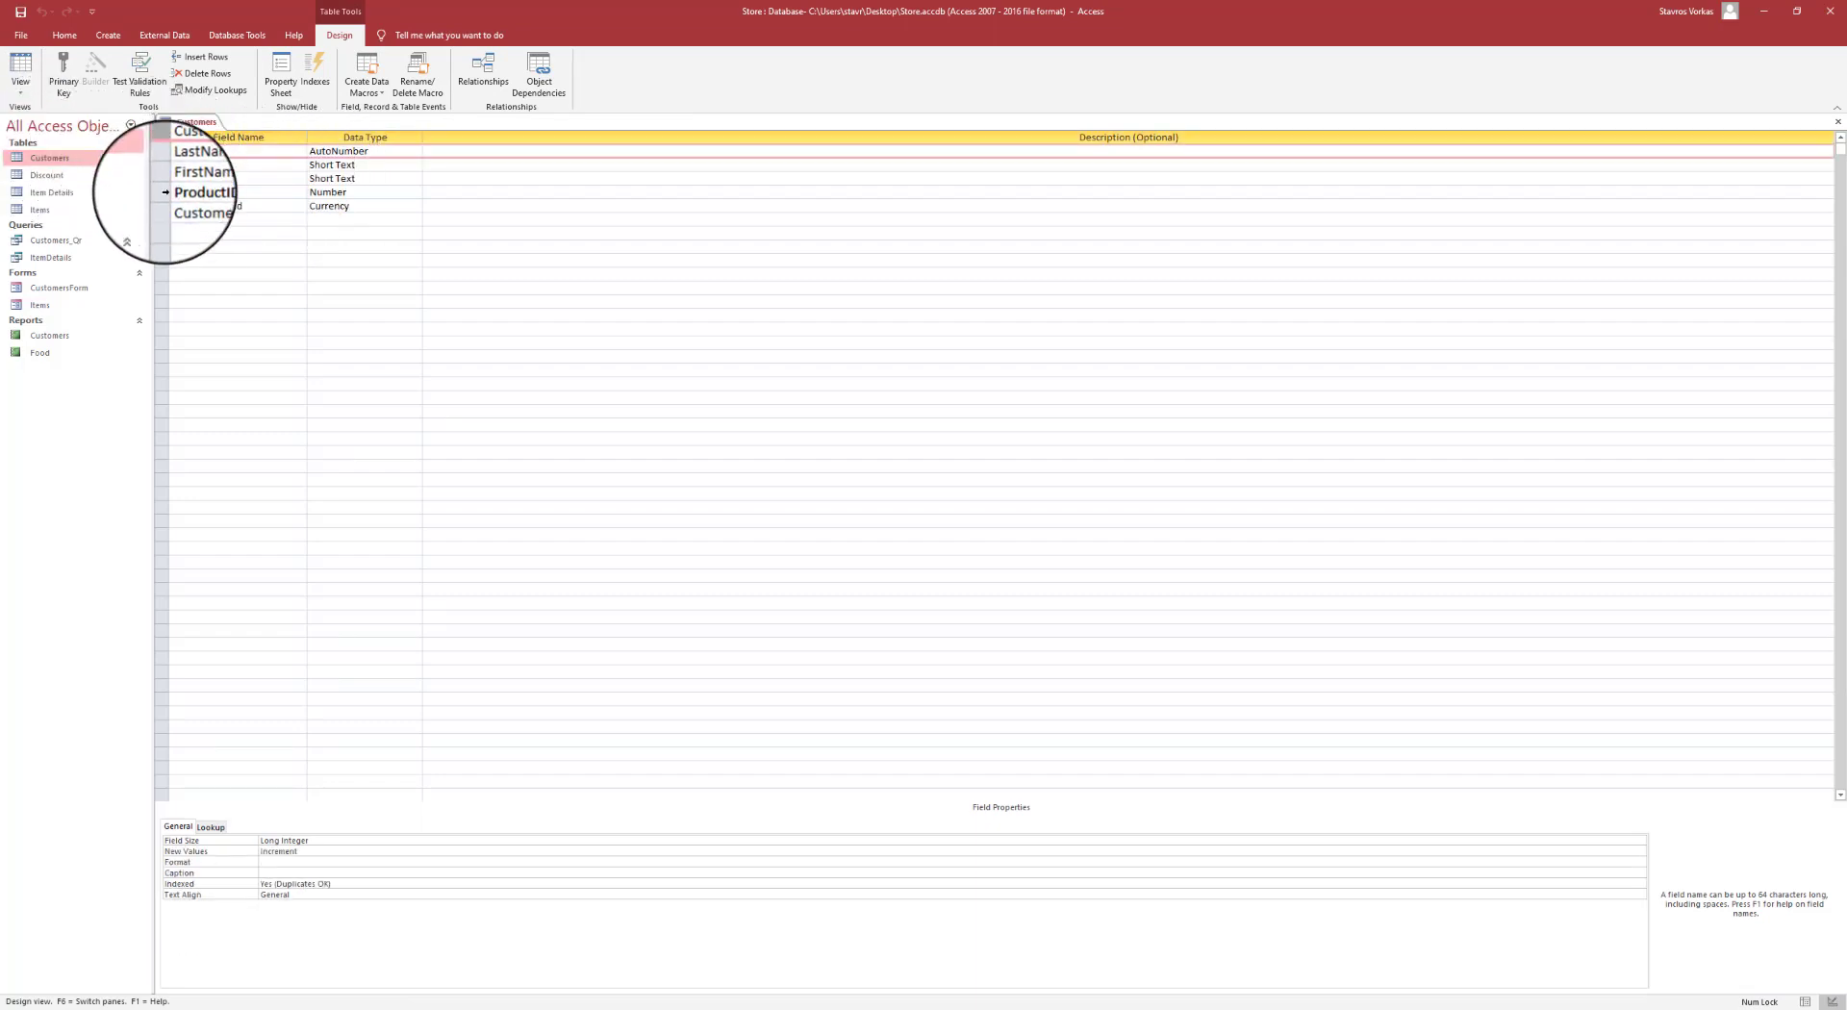
{"action": "left_click", "coordinate": [164, 192]}
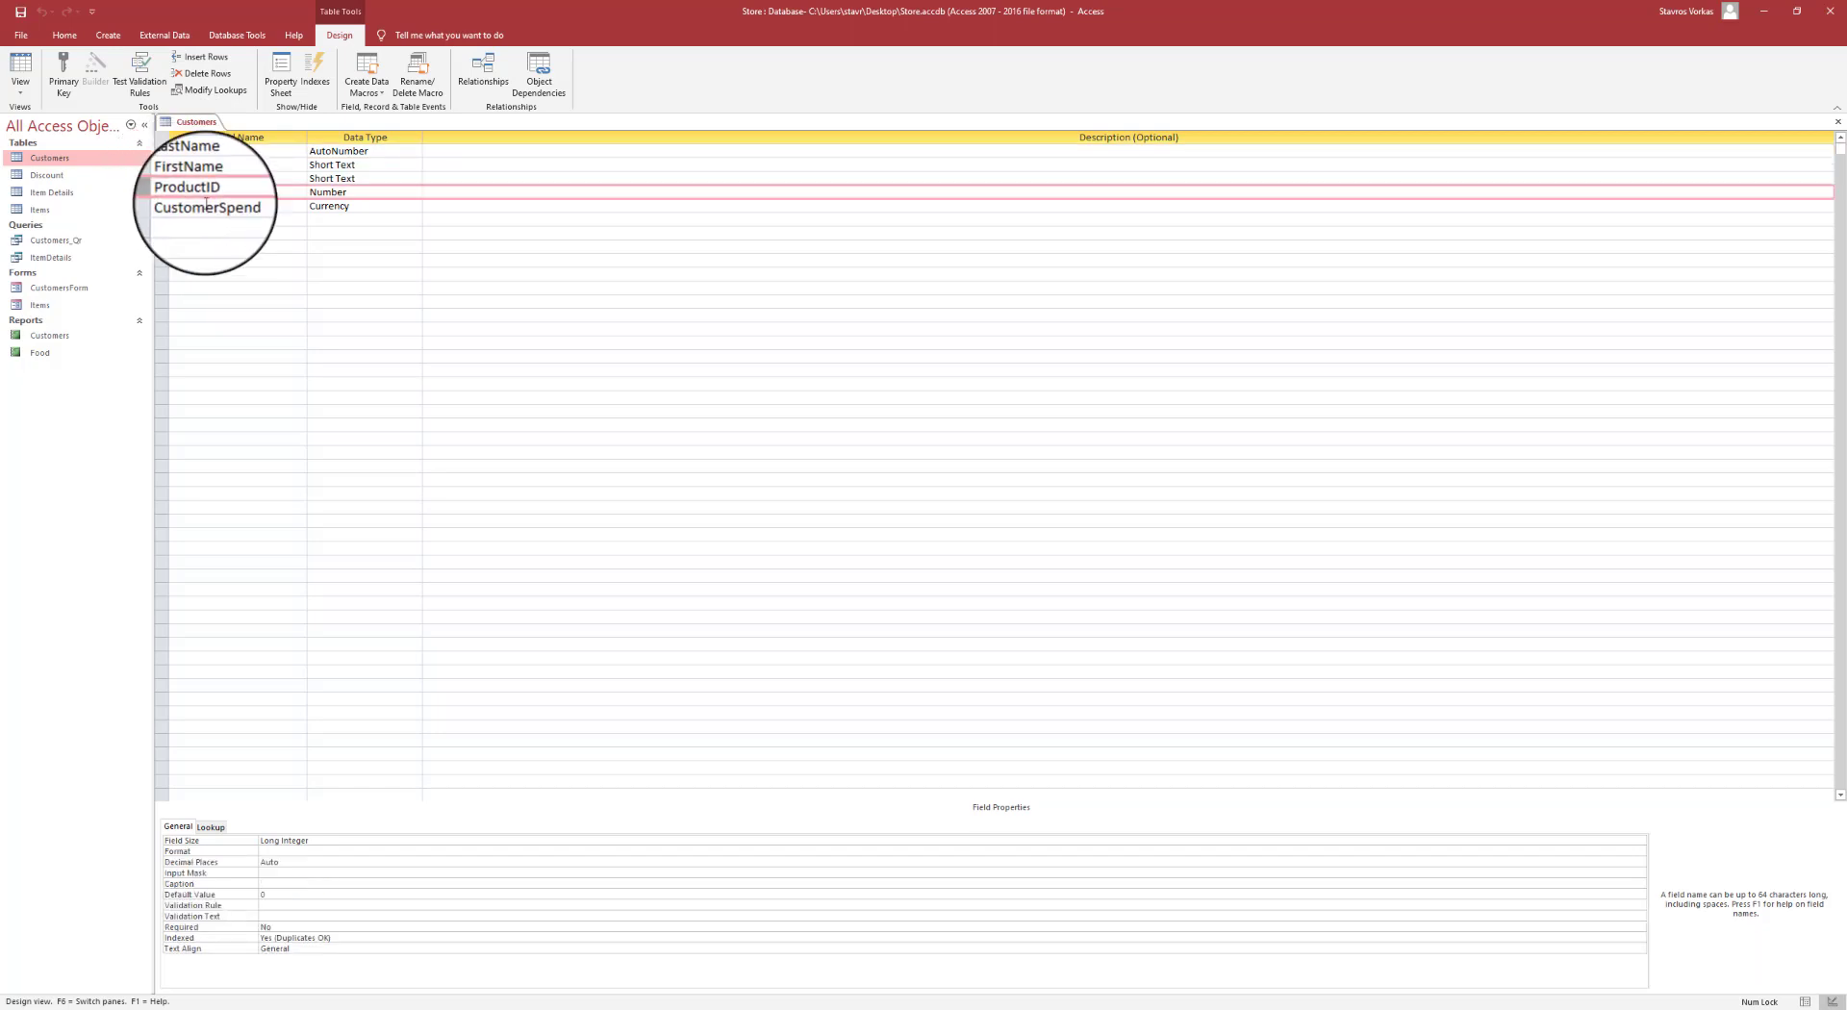
{"action": "left_click", "coordinate": [162, 151]}
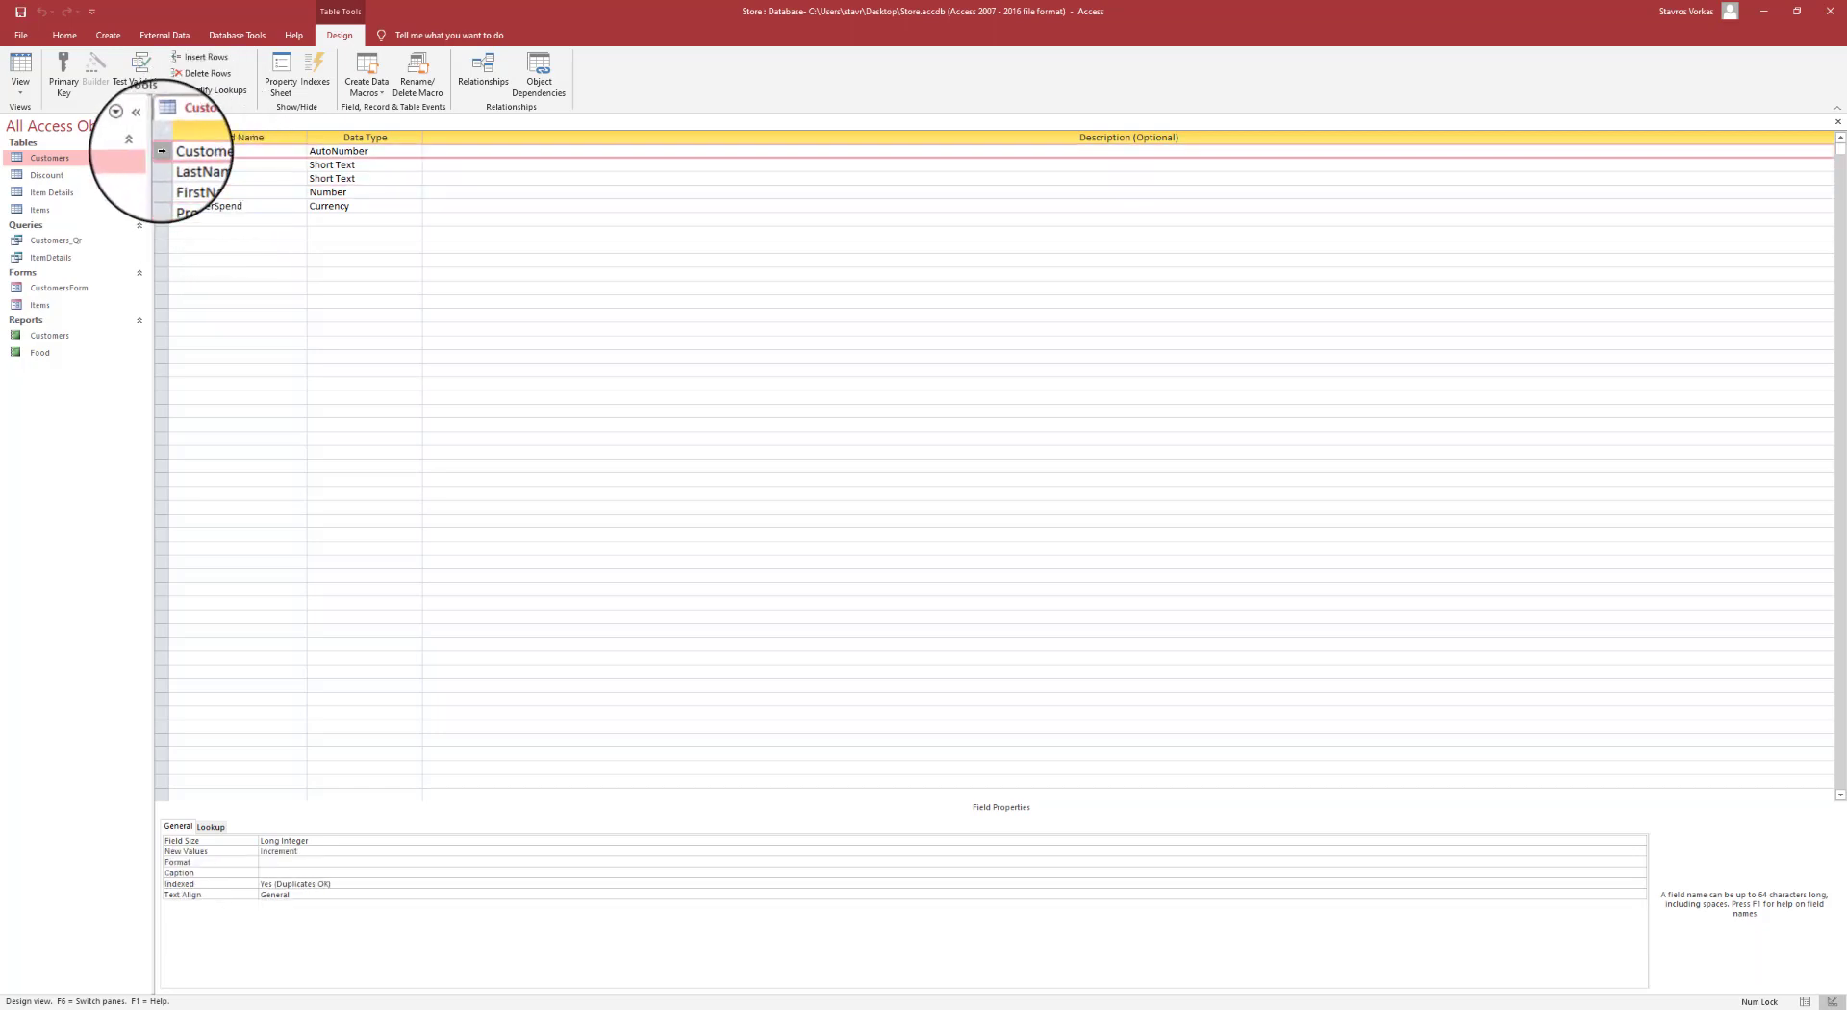
- Make CustomerID the primary key, save the design and close the table
{"action": "left_click", "coordinate": [69, 88]}
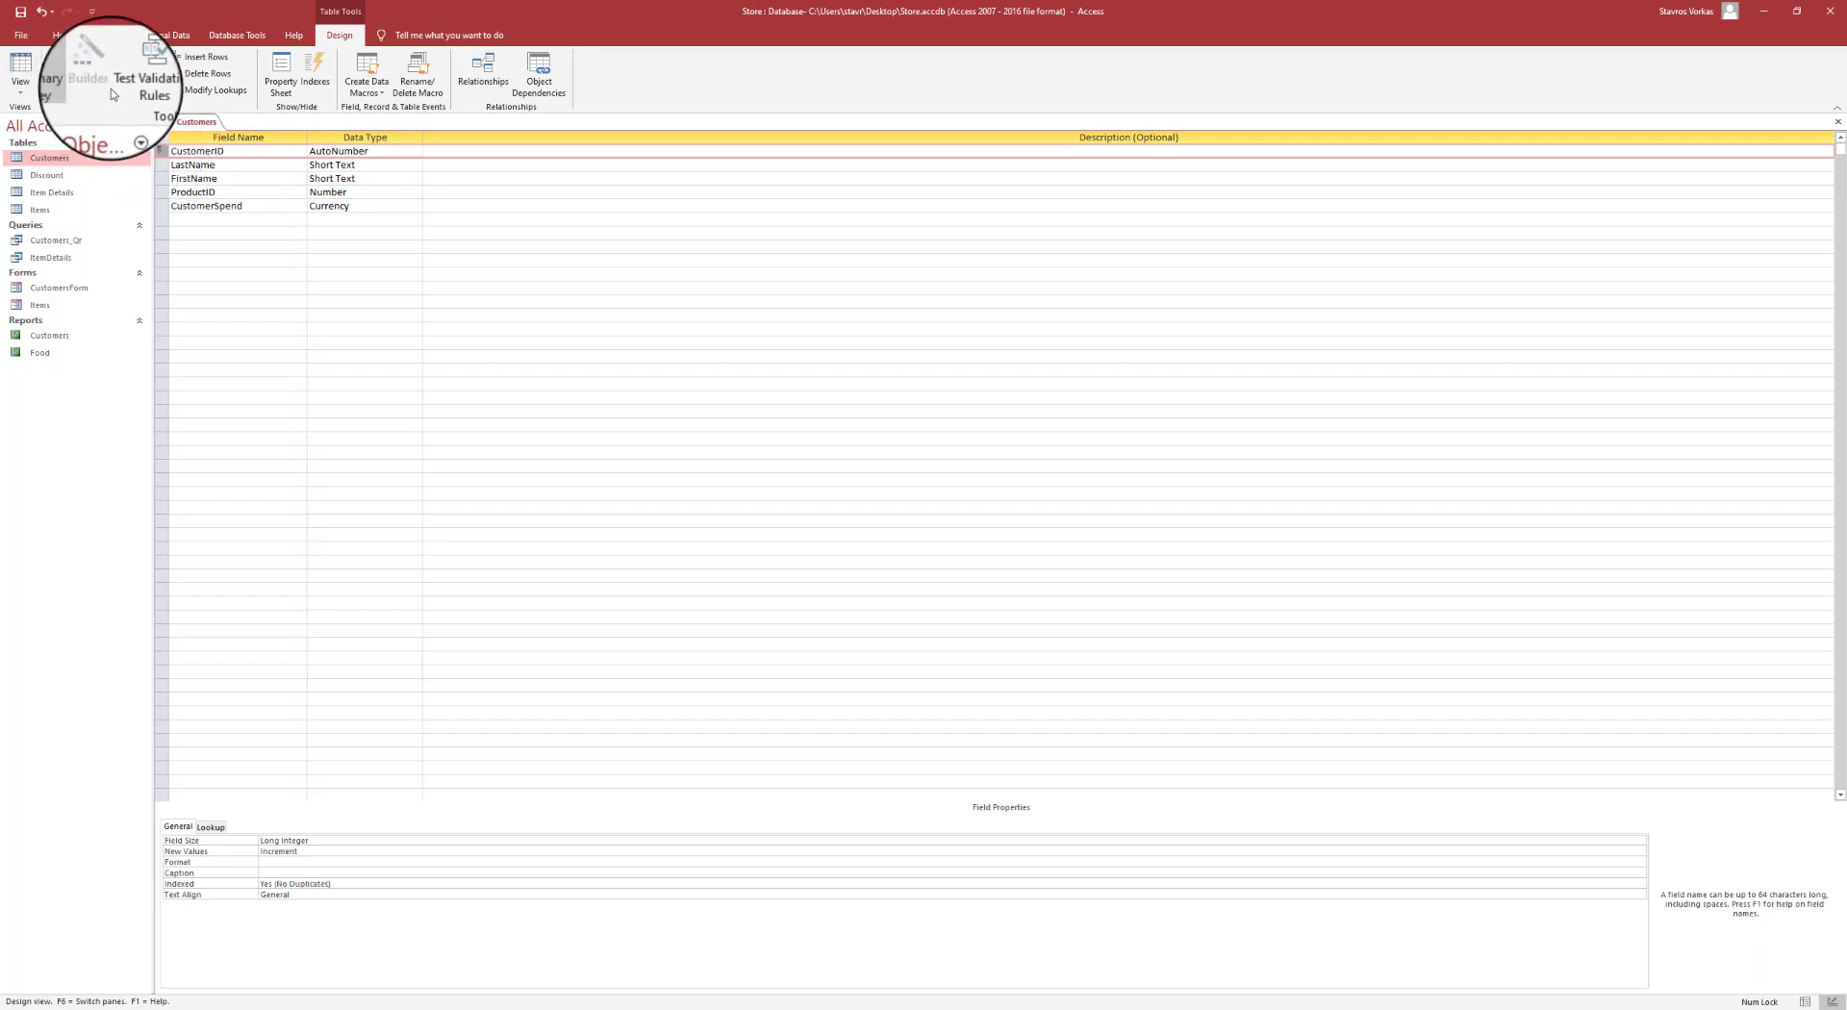
{"action": "left_click", "coordinate": [20, 12]}
{"action": "right_click", "coordinate": [193, 126]}
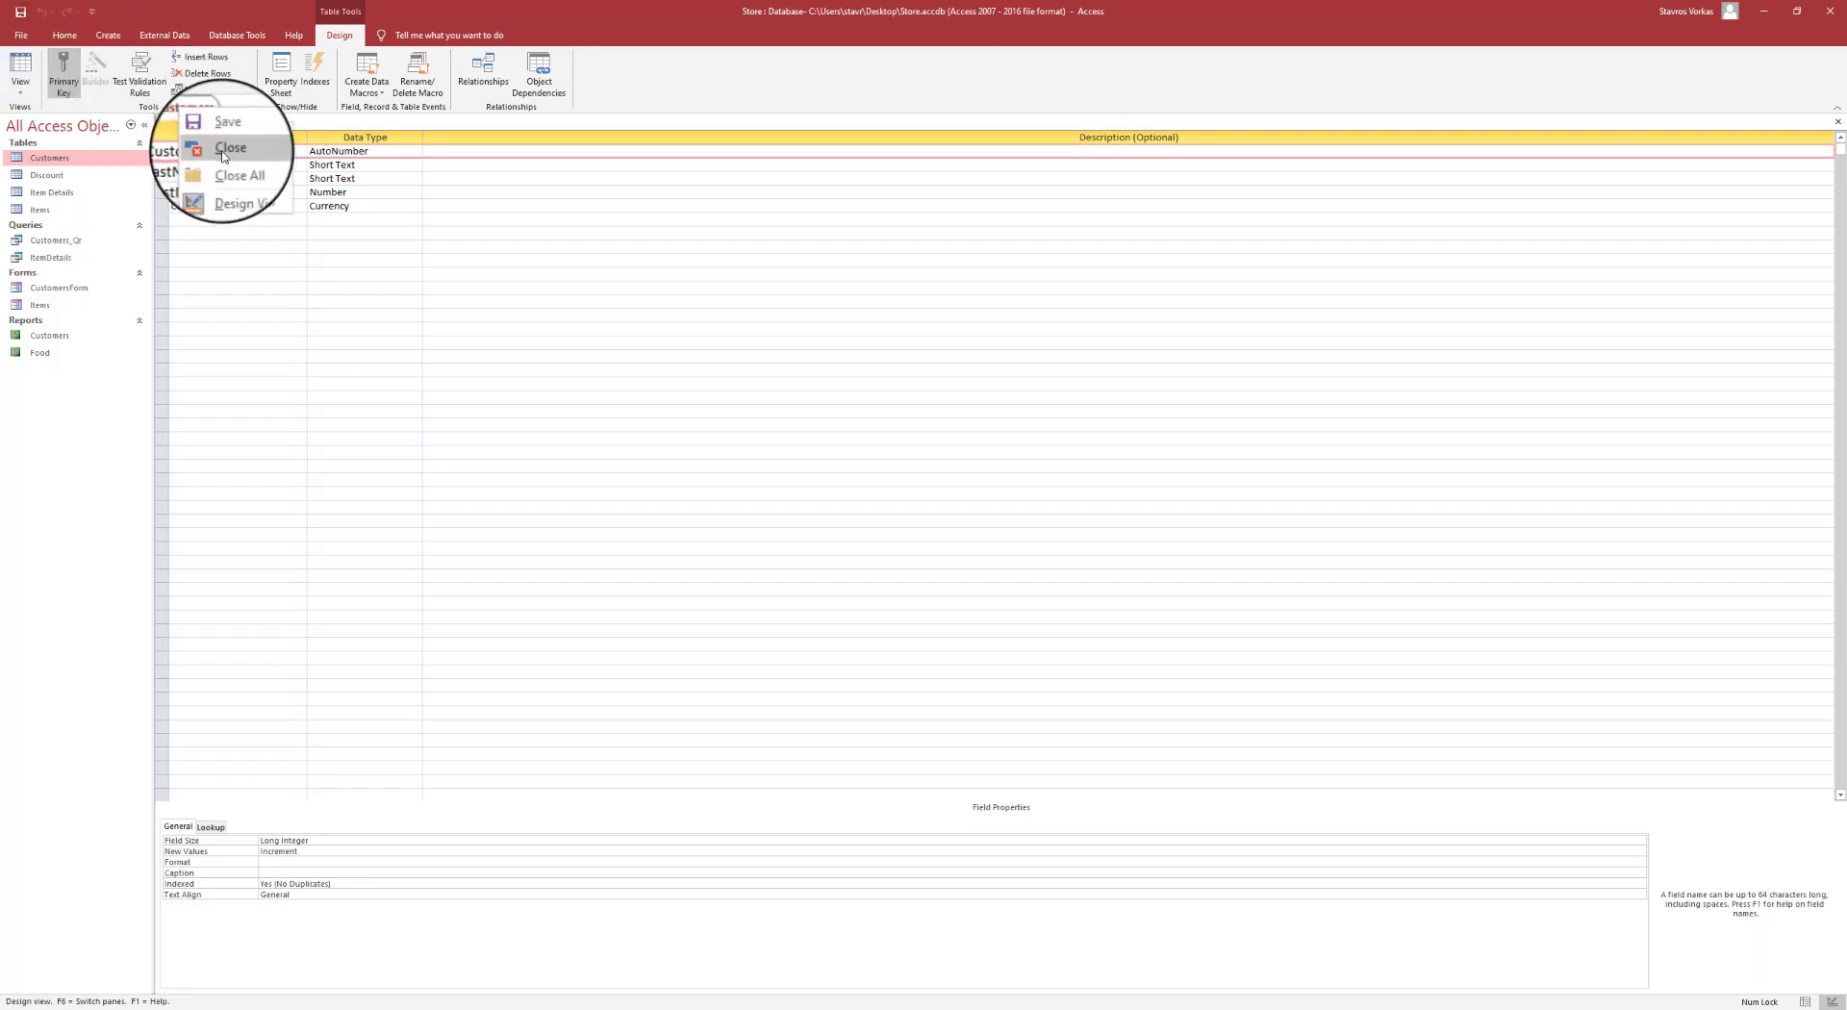
{"action": "left_click", "coordinate": [223, 154]}
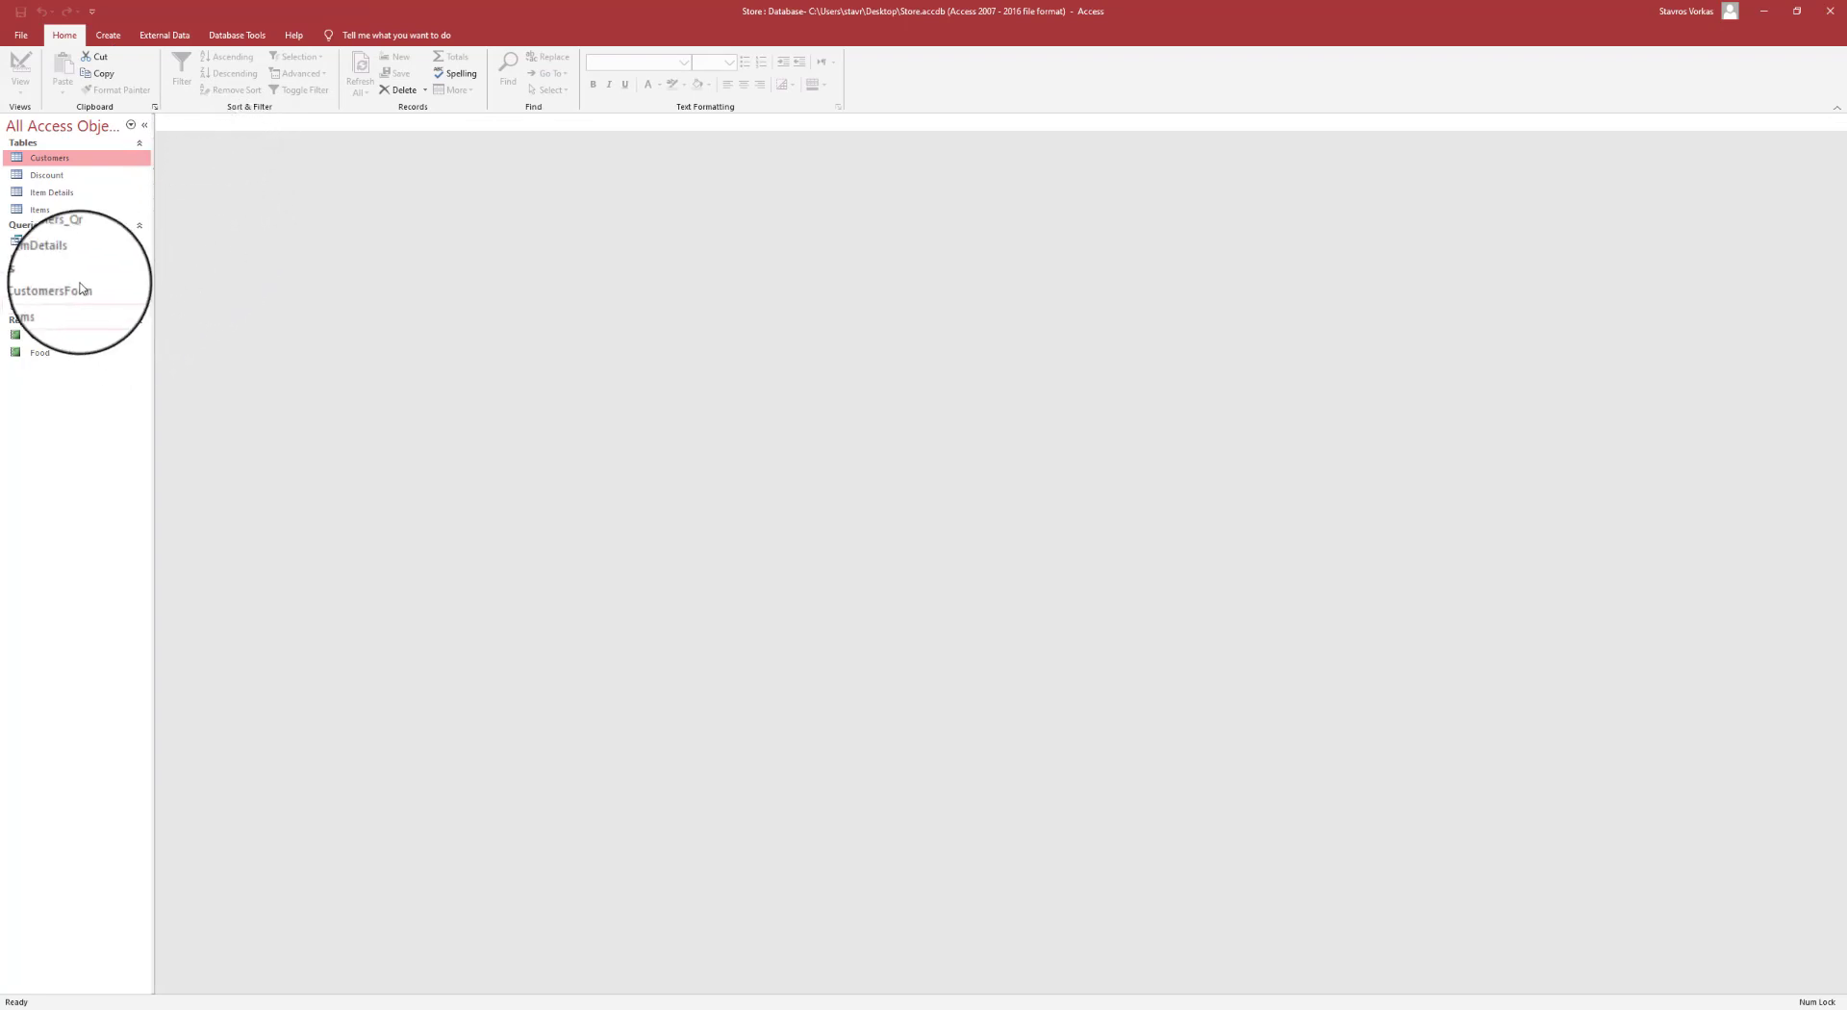
- Open the Items table in Design view and select the Price field
{"action": "double_click", "coordinate": [58, 210]}
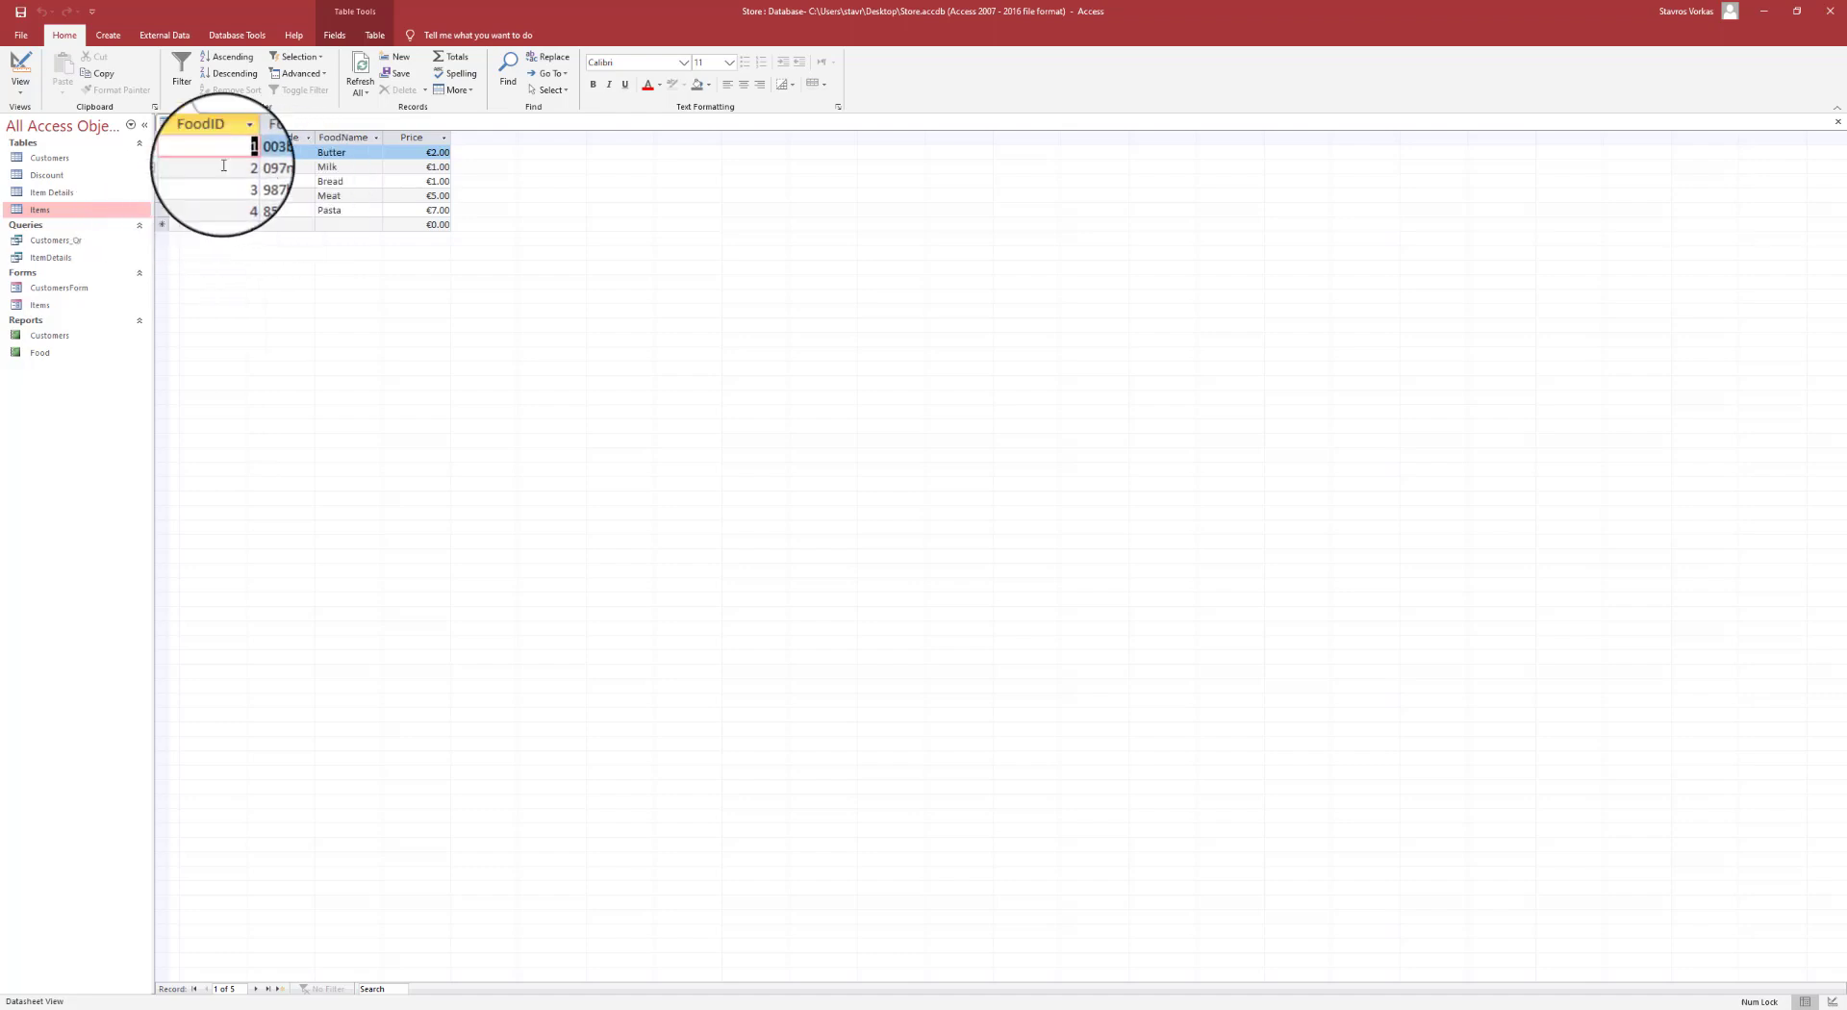
{"action": "left_click", "coordinate": [21, 93]}
{"action": "left_click", "coordinate": [60, 152]}
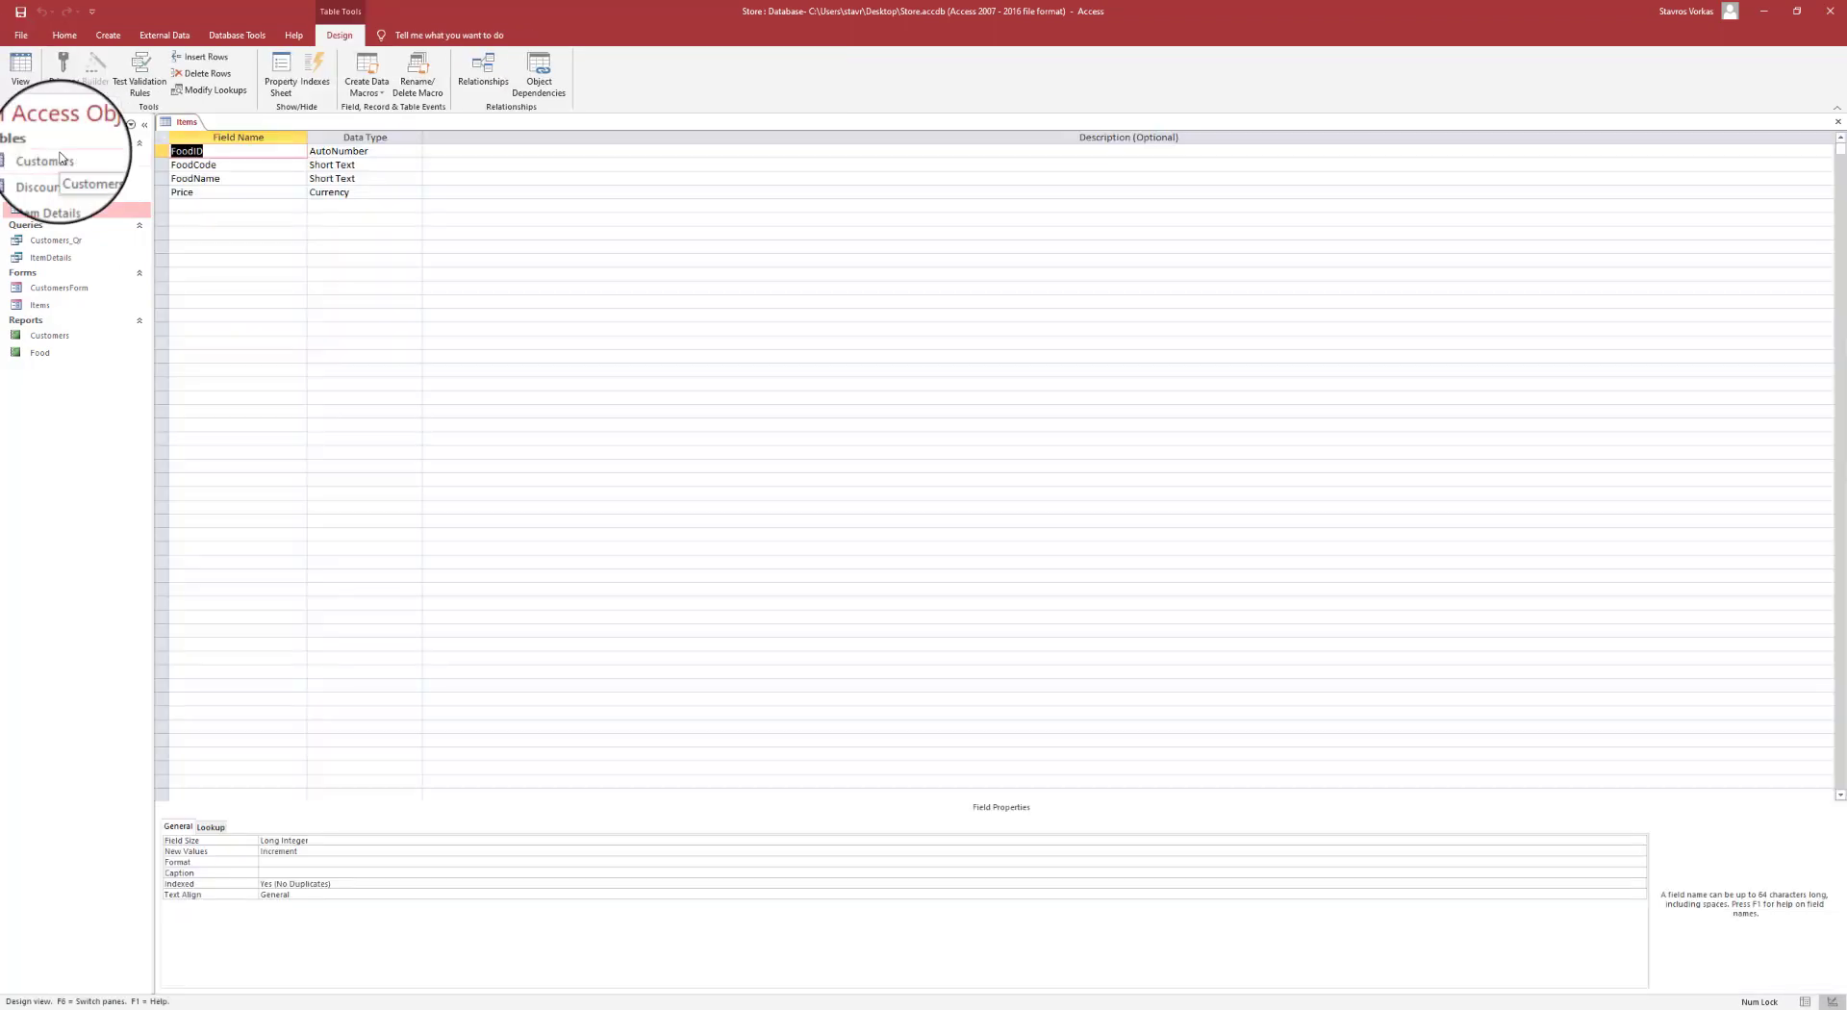
{"action": "left_click", "coordinate": [197, 192]}
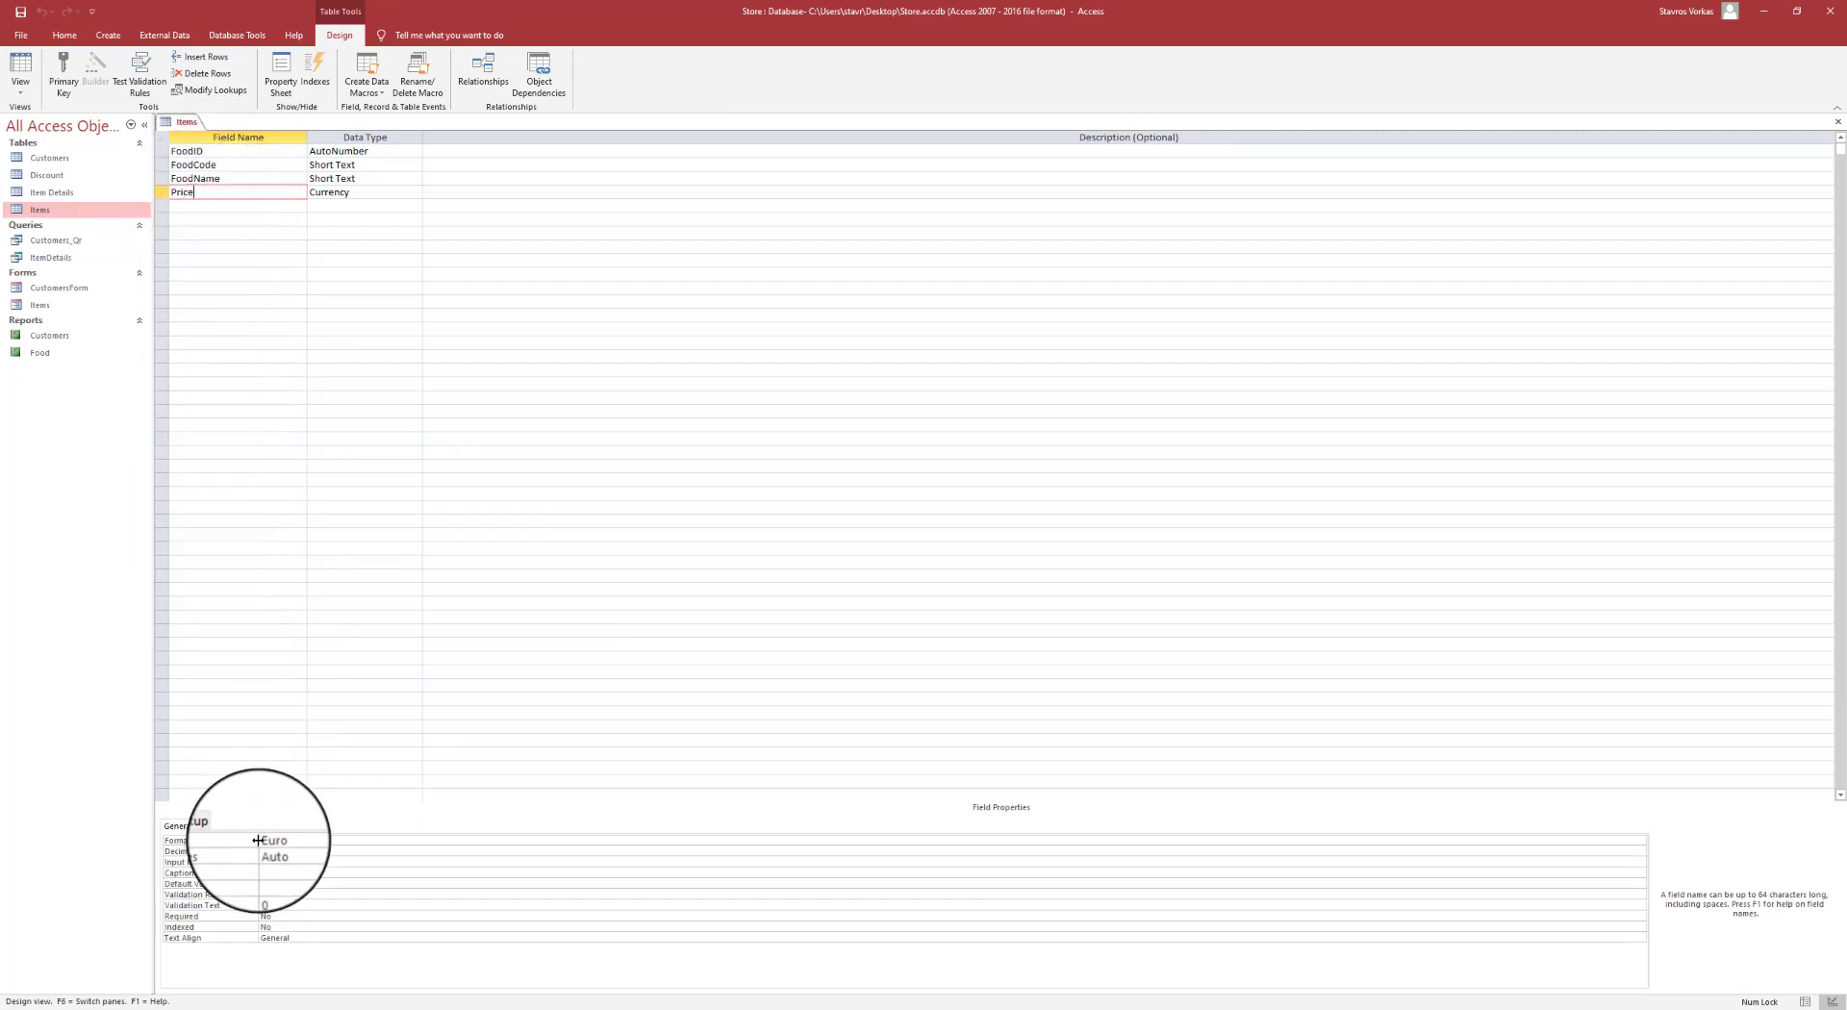
- Give Price the validation rule Not 0 and save, answering the data integrity prompt
{"action": "left_click", "coordinate": [264, 895]}
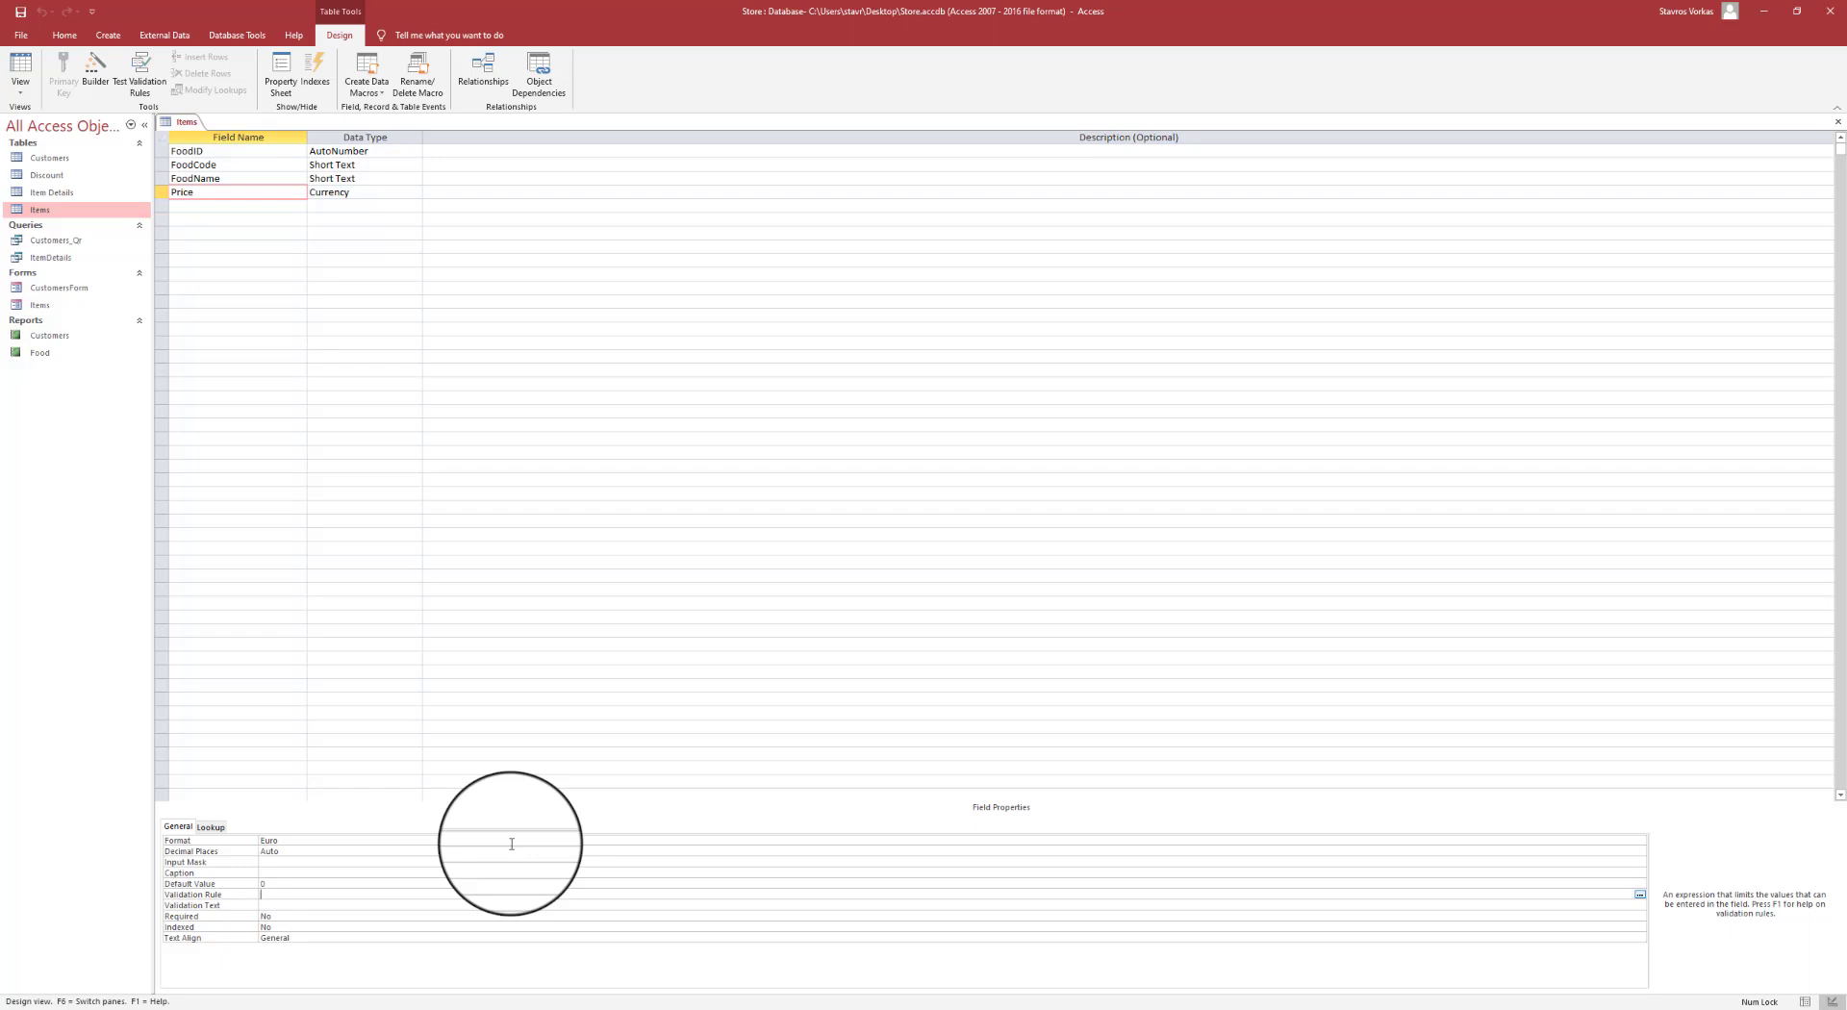
{"action": "type", "text": "Not 0"}
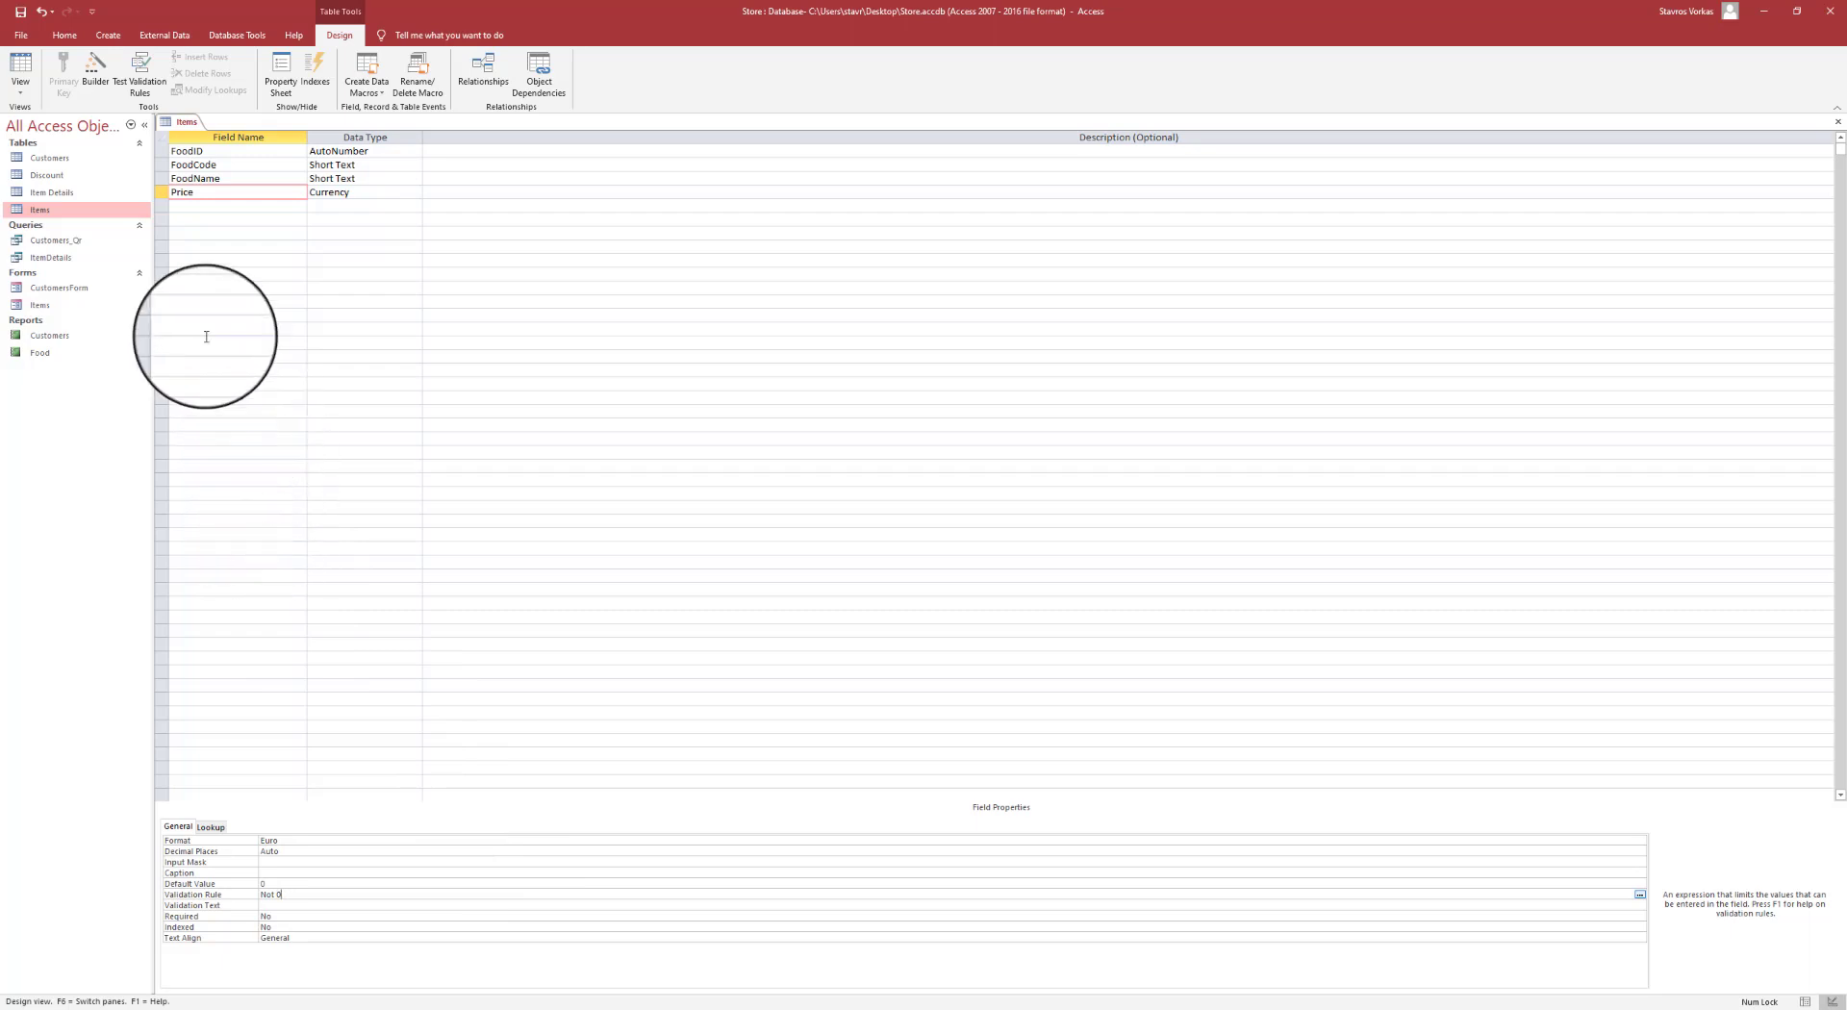
{"action": "left_click", "coordinate": [20, 12]}
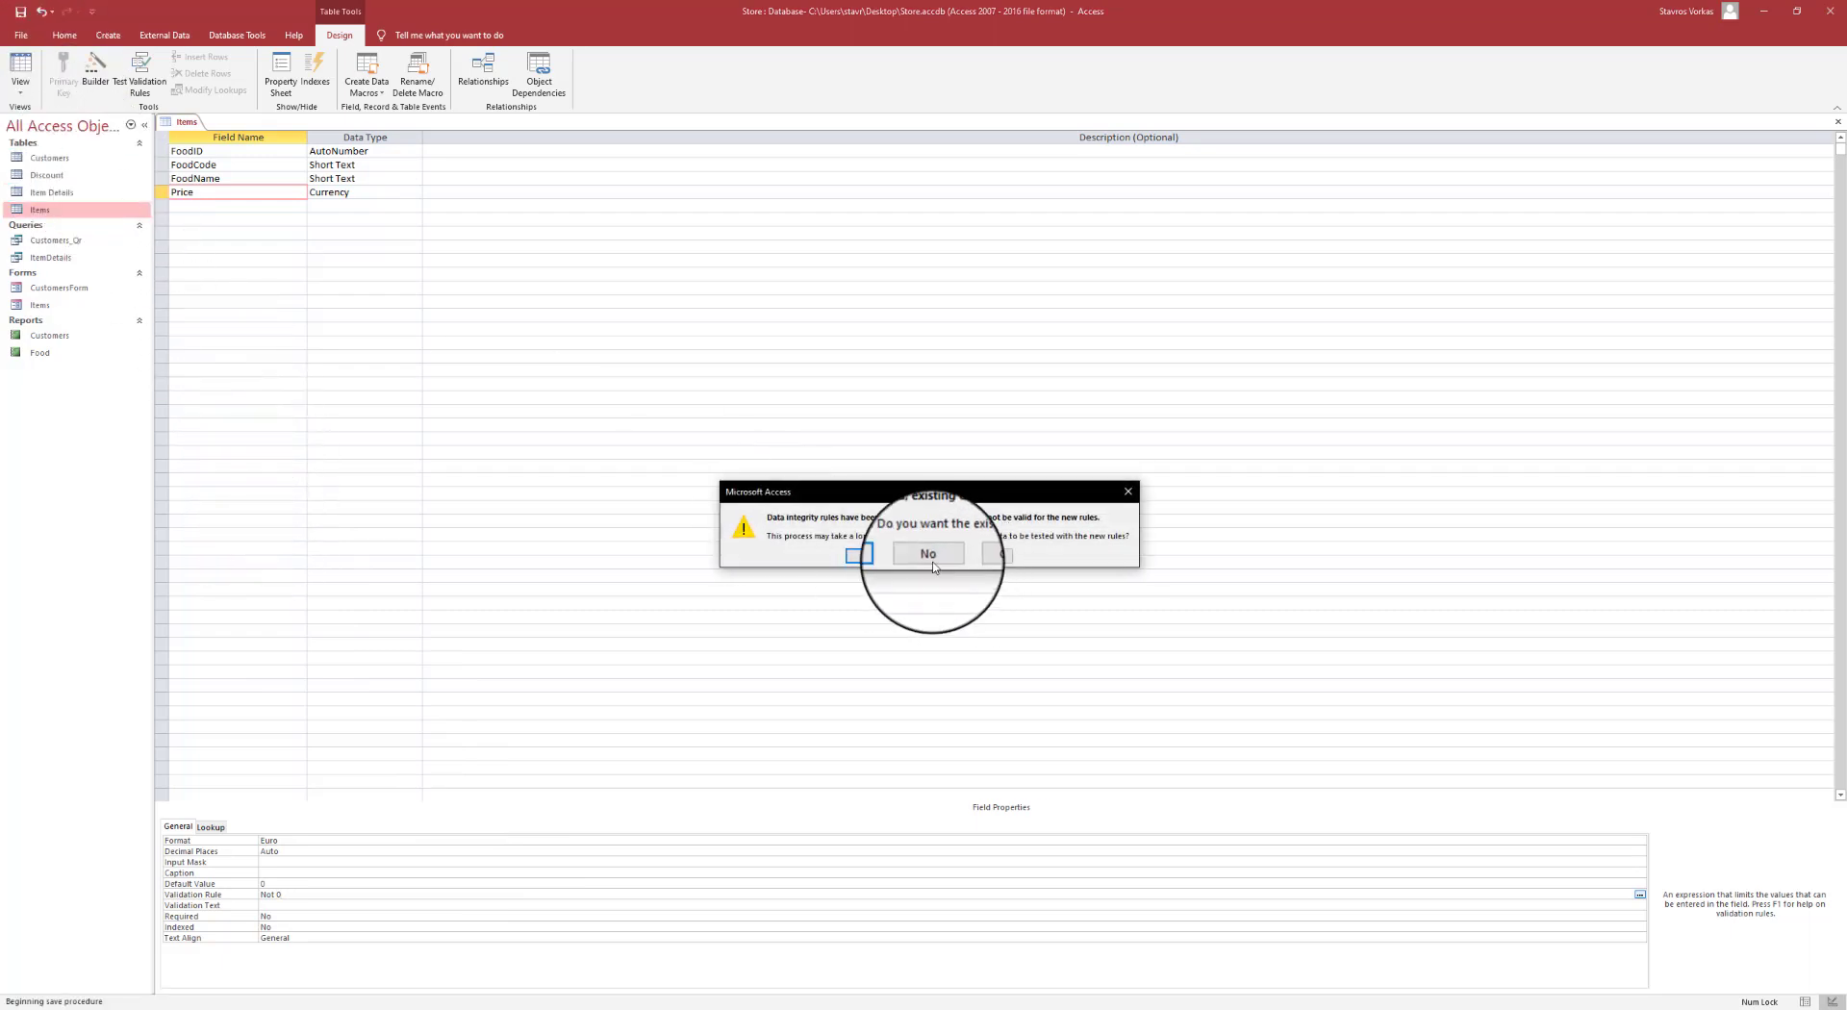
{"action": "left_click", "coordinate": [869, 556]}
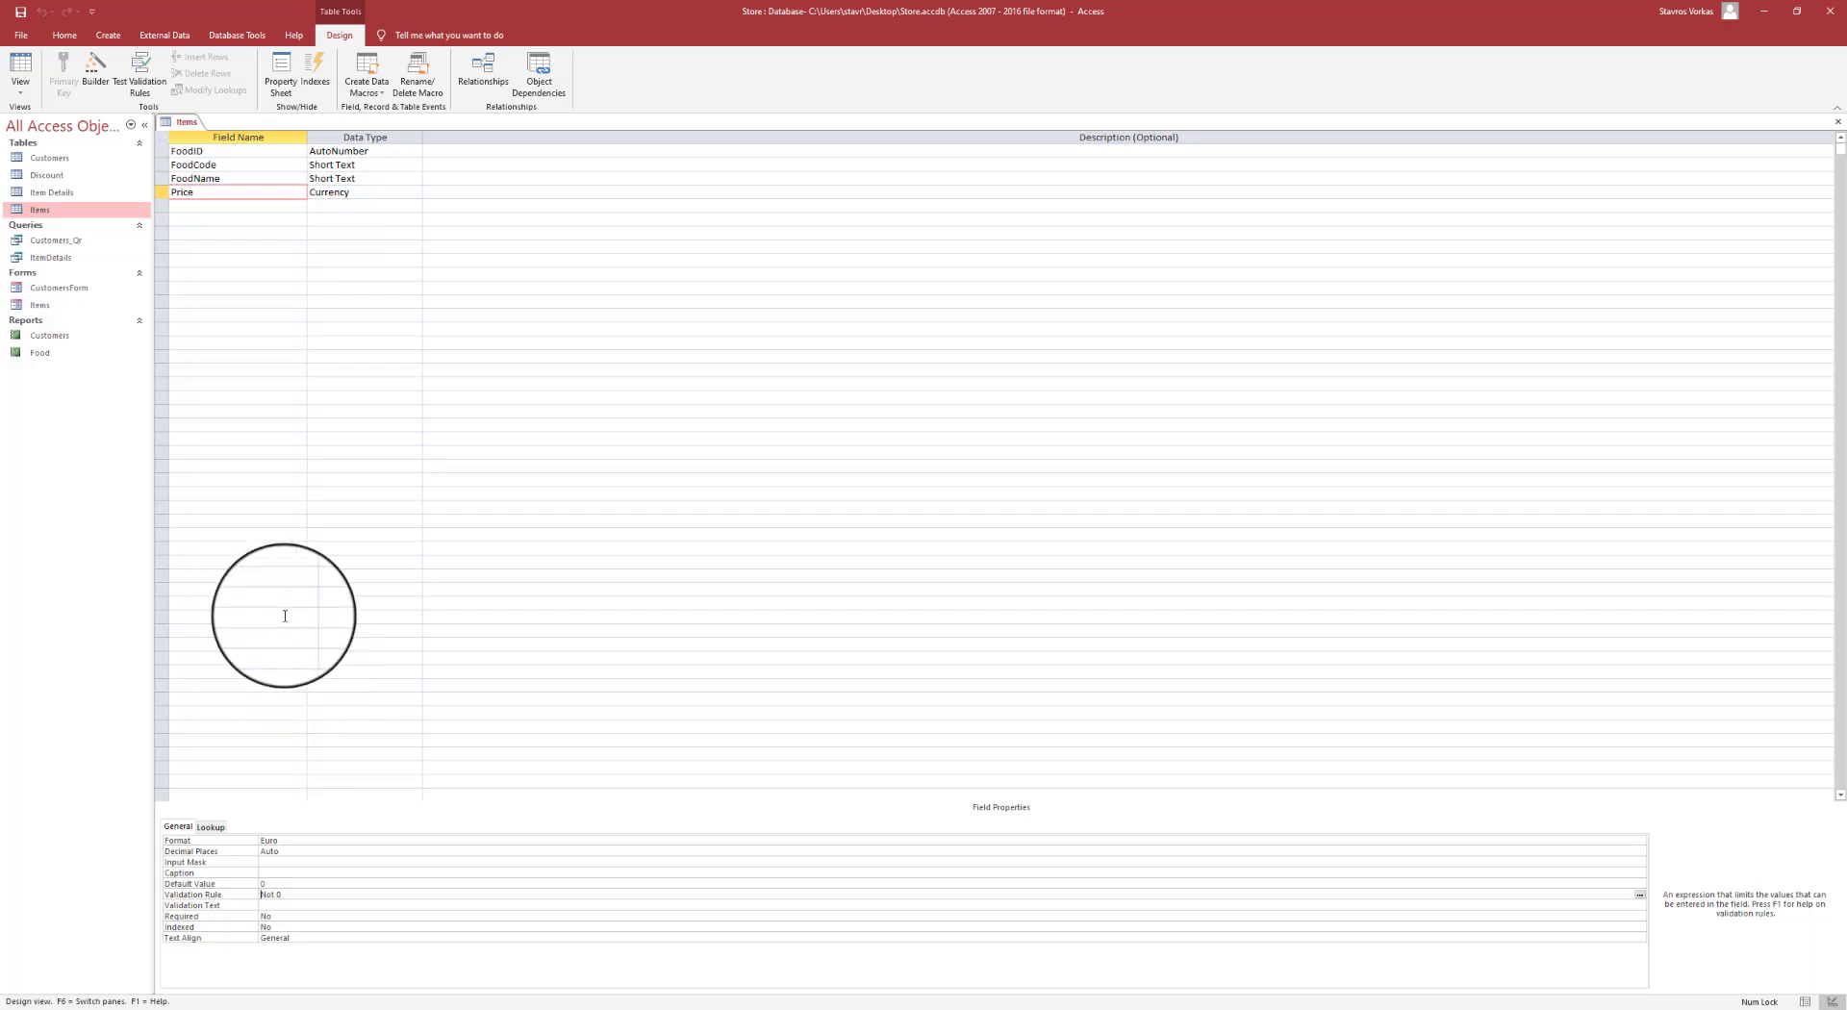
- In Datasheet view, enter a new Items record 88ps, ham, price 0, and dismiss the validation error
{"action": "left_click", "coordinate": [28, 69]}
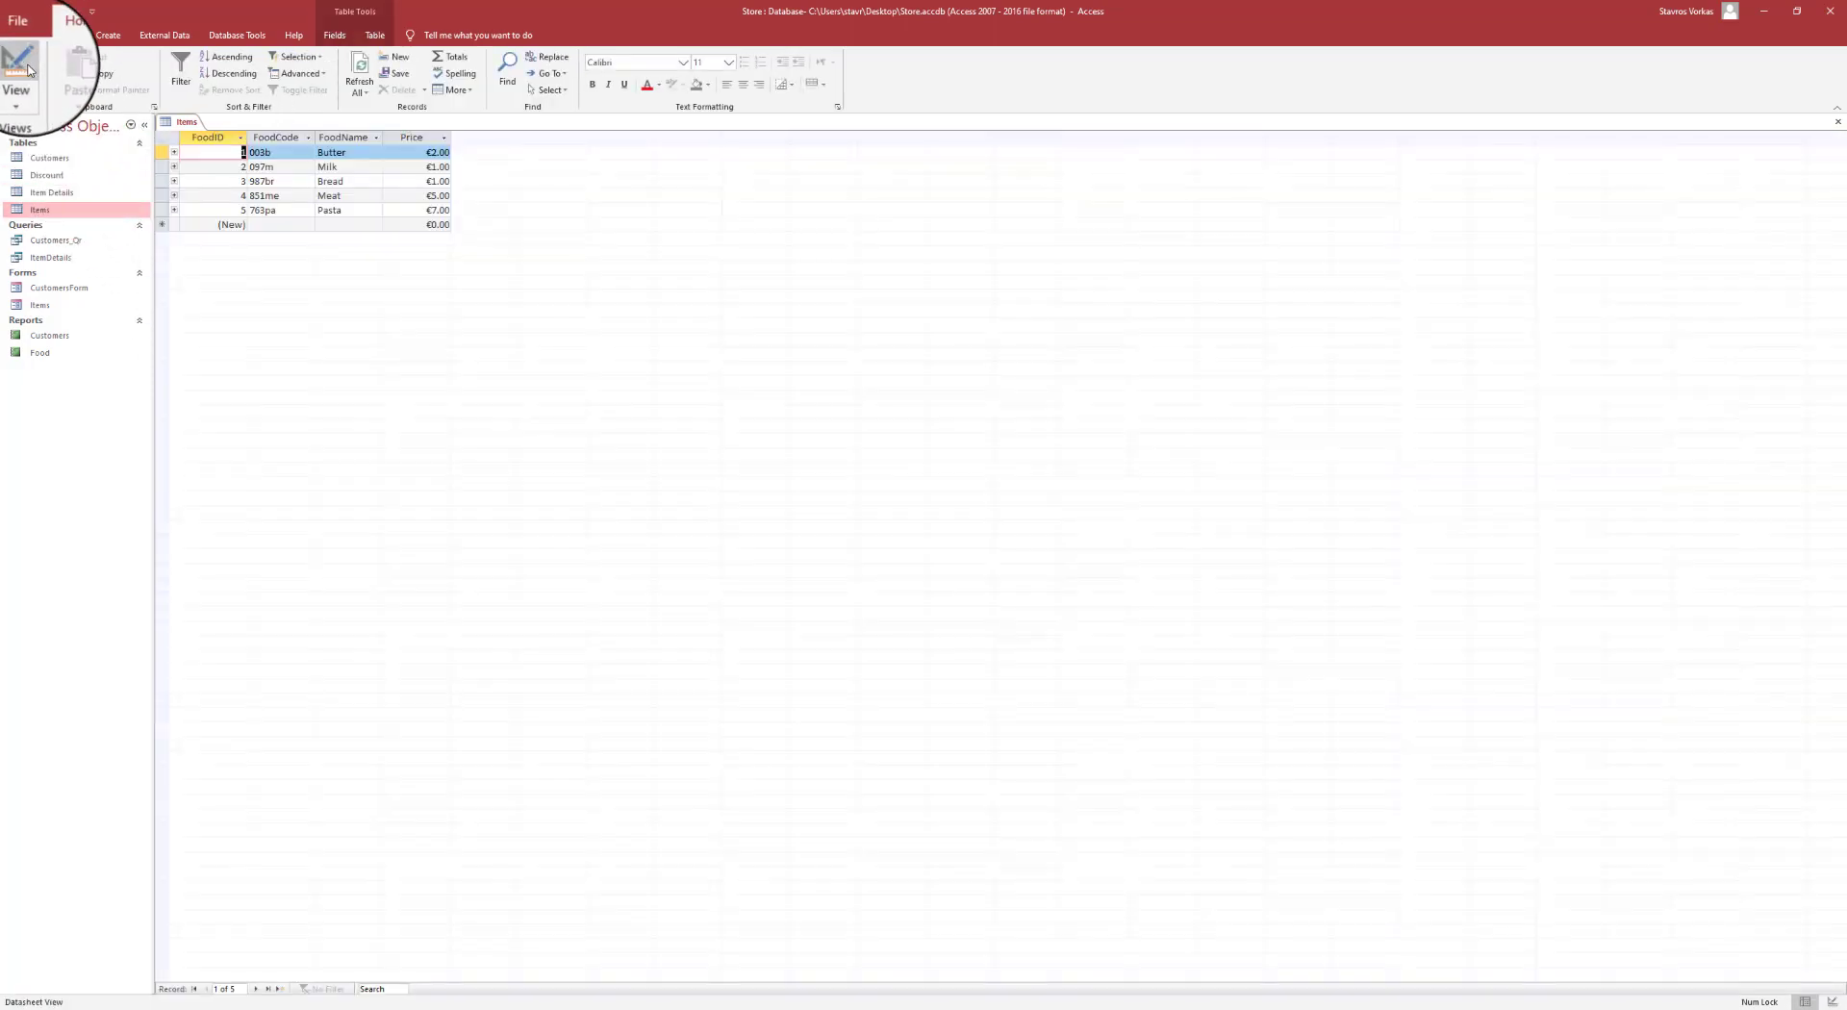
{"action": "left_click", "coordinate": [235, 225]}
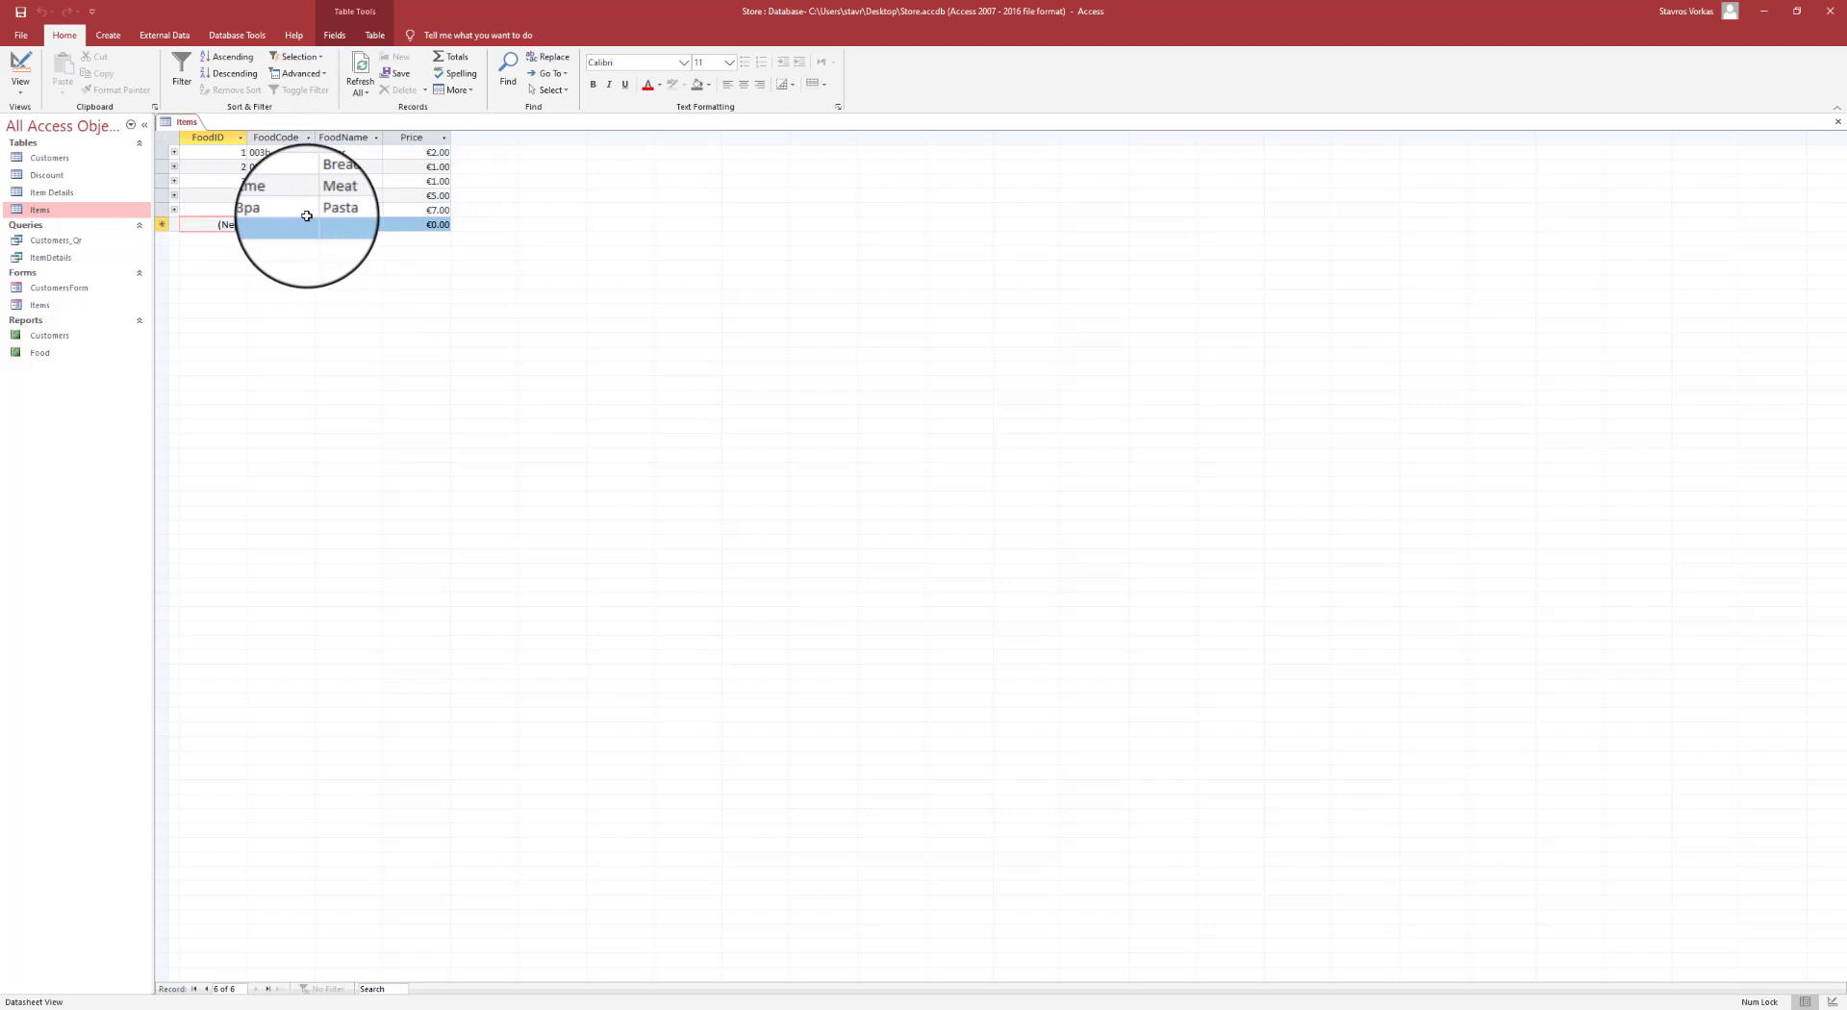
{"action": "left_click_drag", "start_coordinate": [219, 225], "coordinate": [285, 230]}
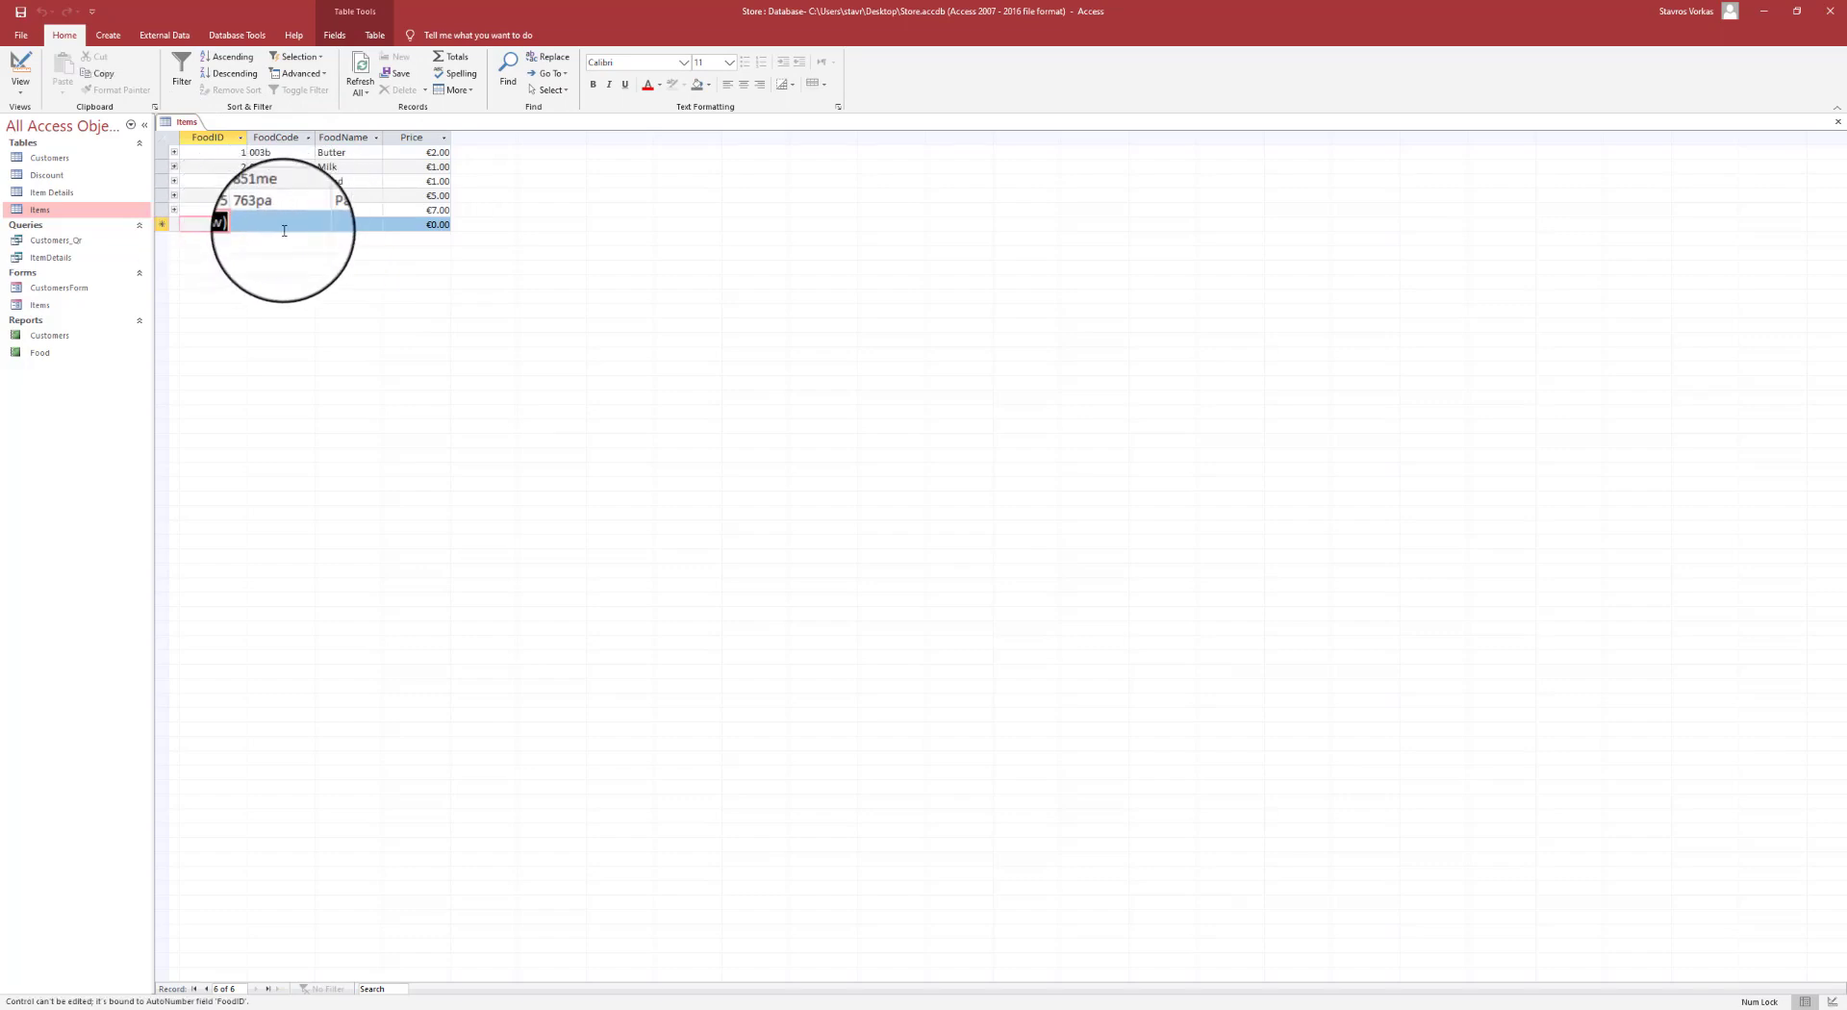
{"action": "left_click", "coordinate": [285, 231]}
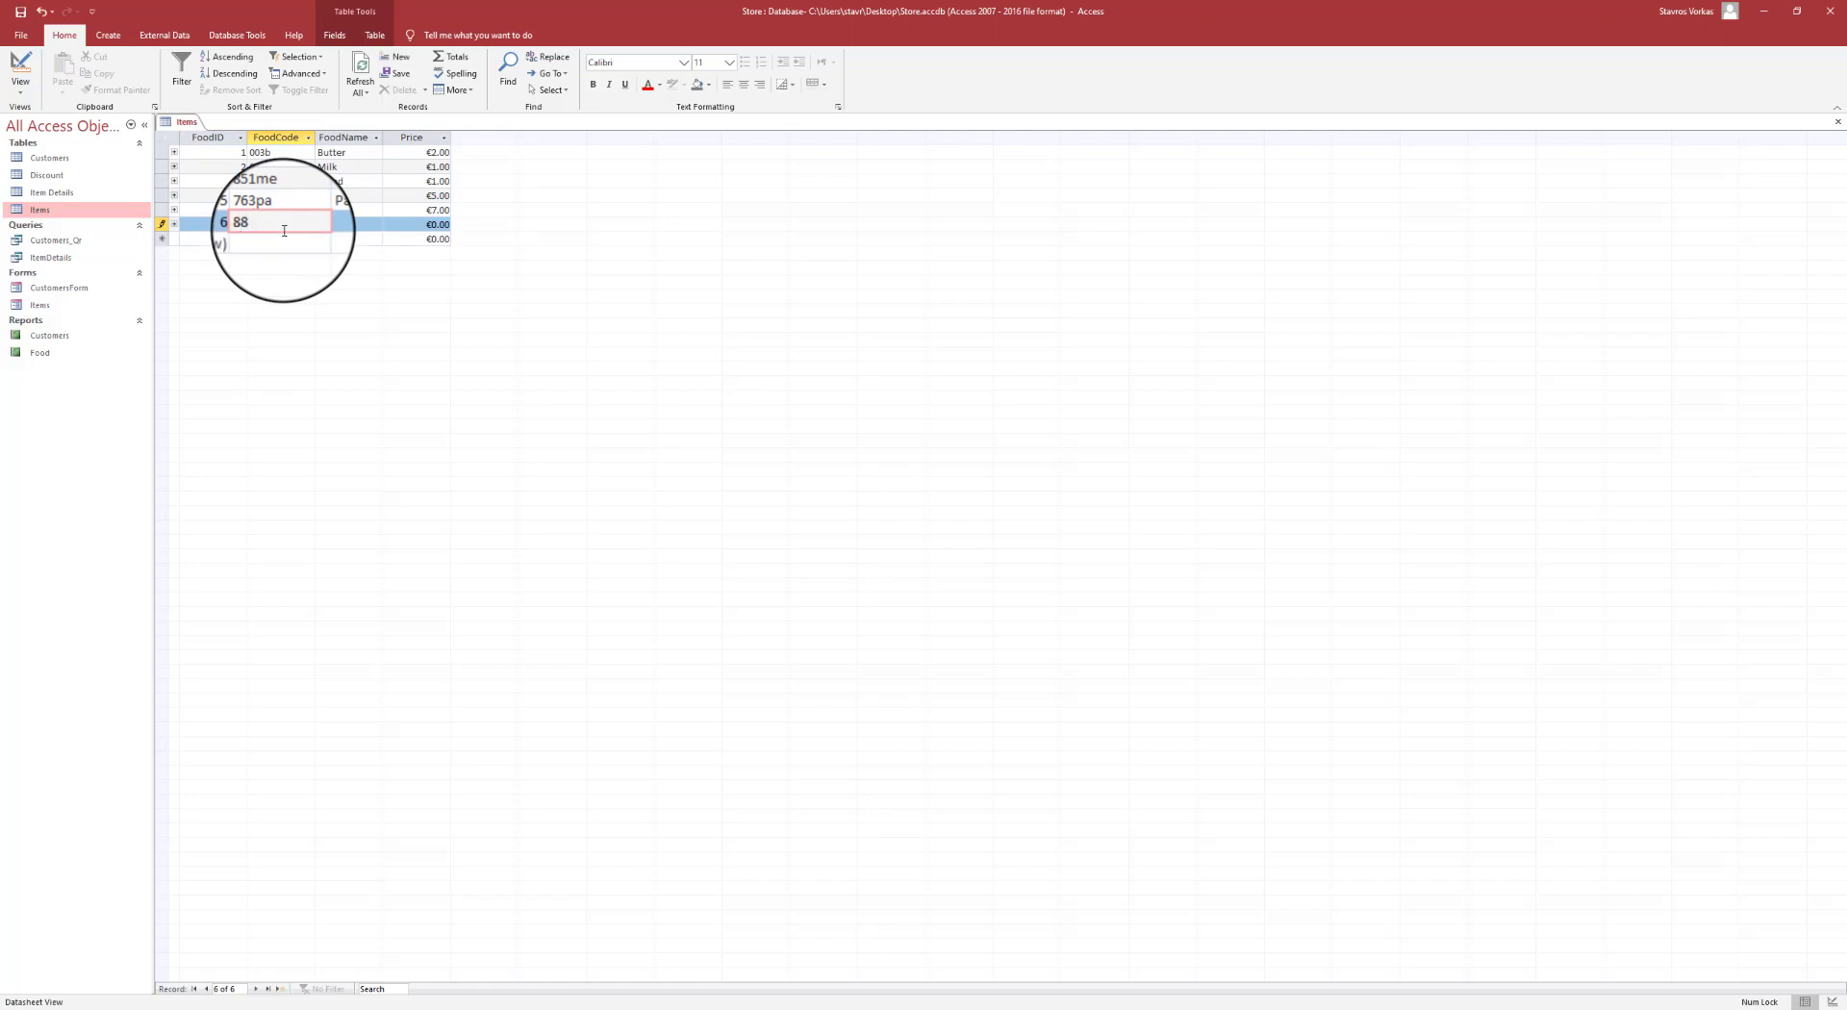
{"action": "key", "text": "Tab"}
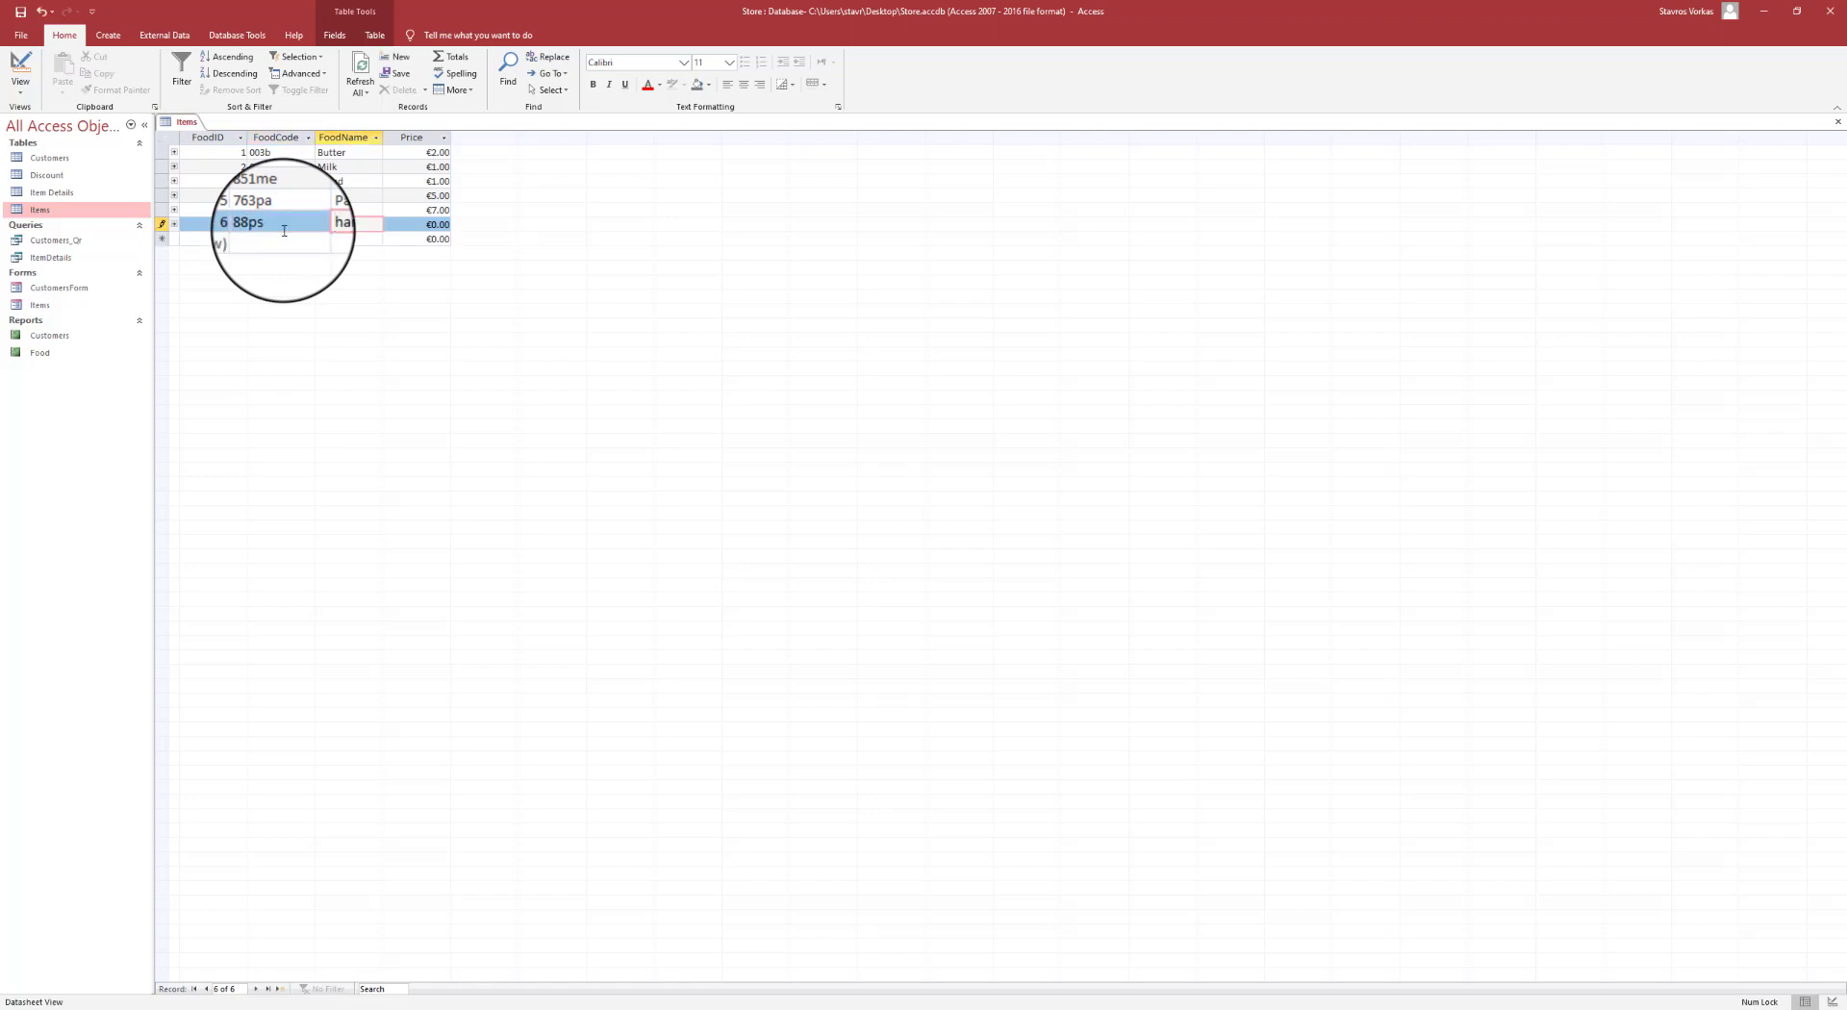
{"action": "key", "text": "Tab"}
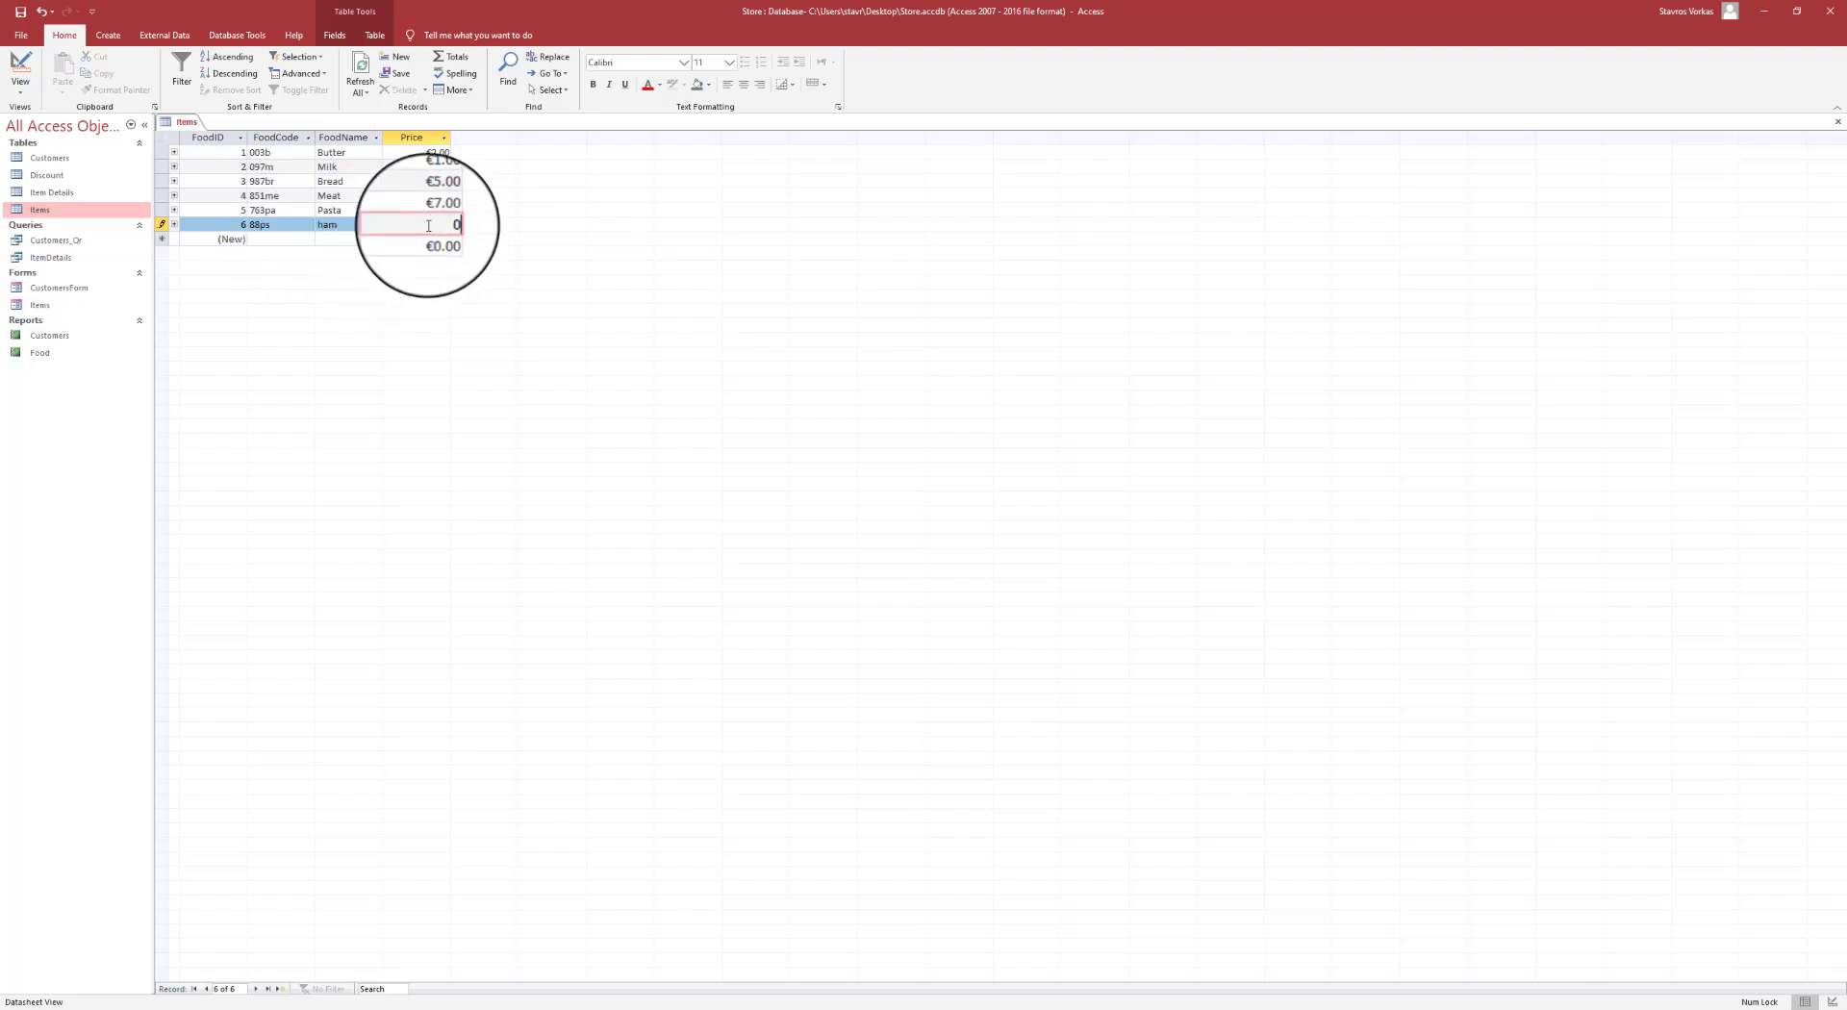
{"action": "key", "text": "Tab"}
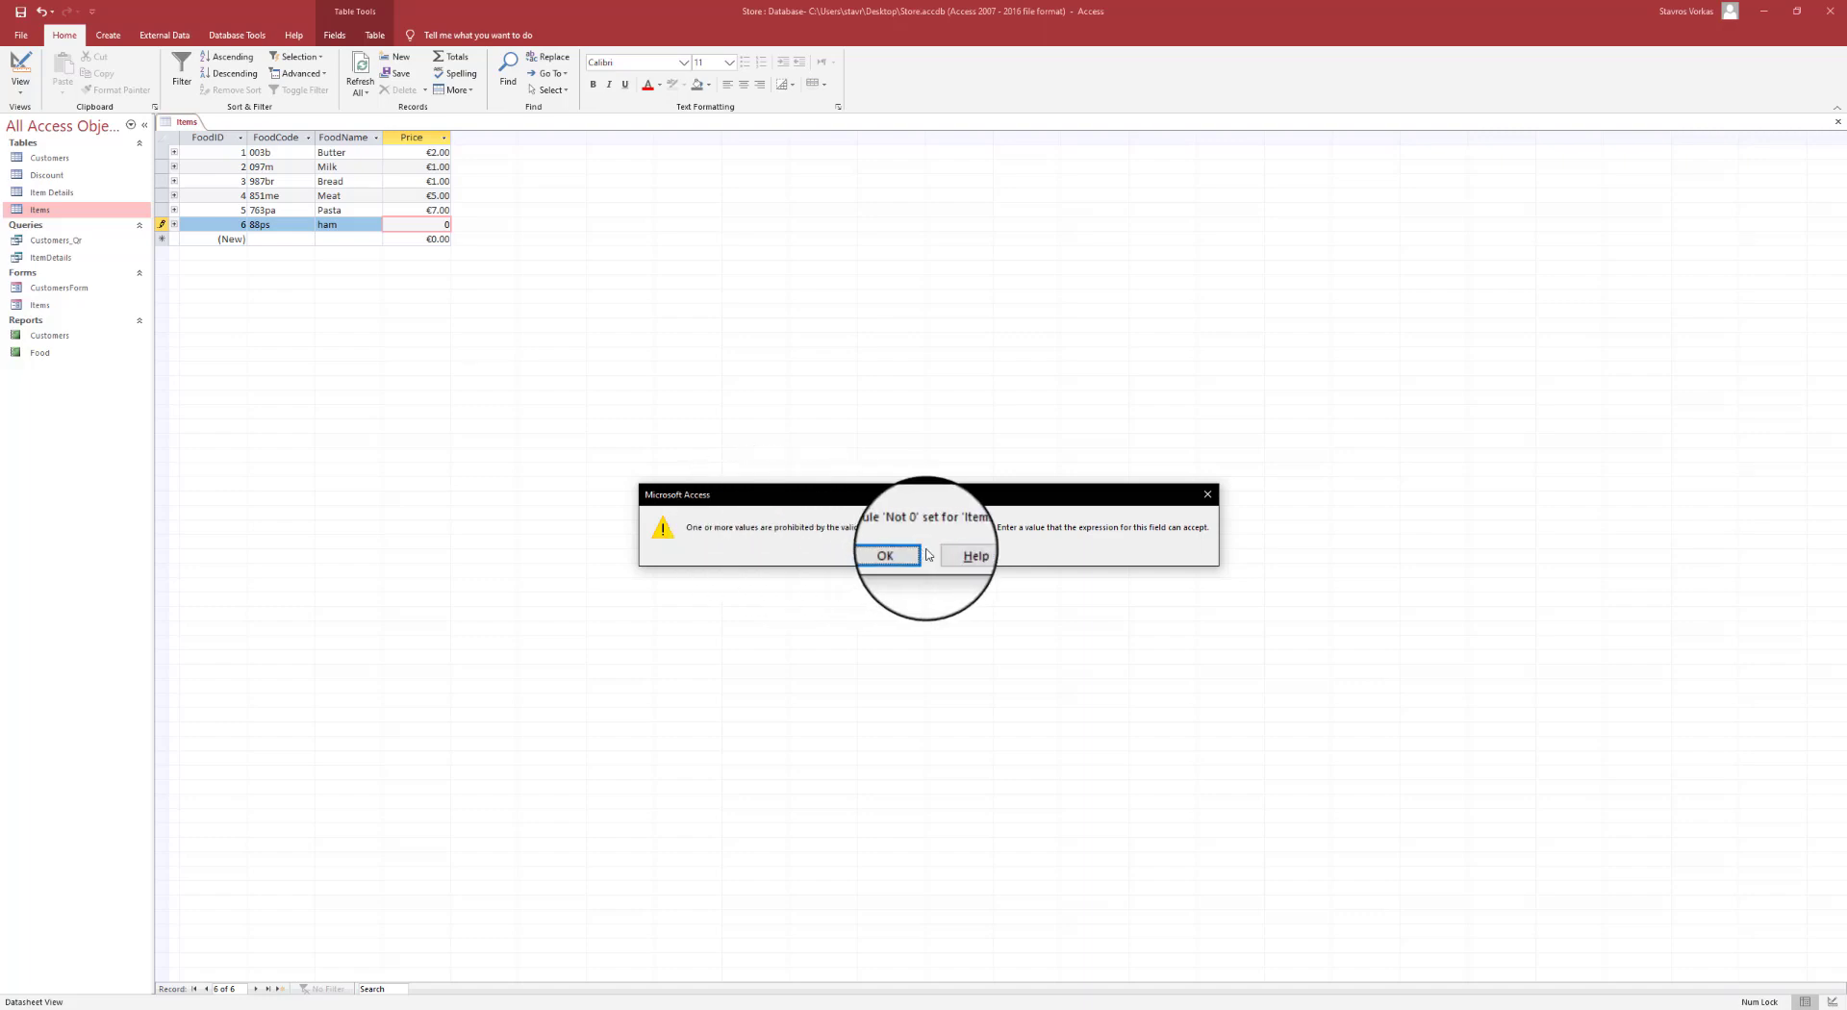
{"action": "left_click", "coordinate": [896, 554]}
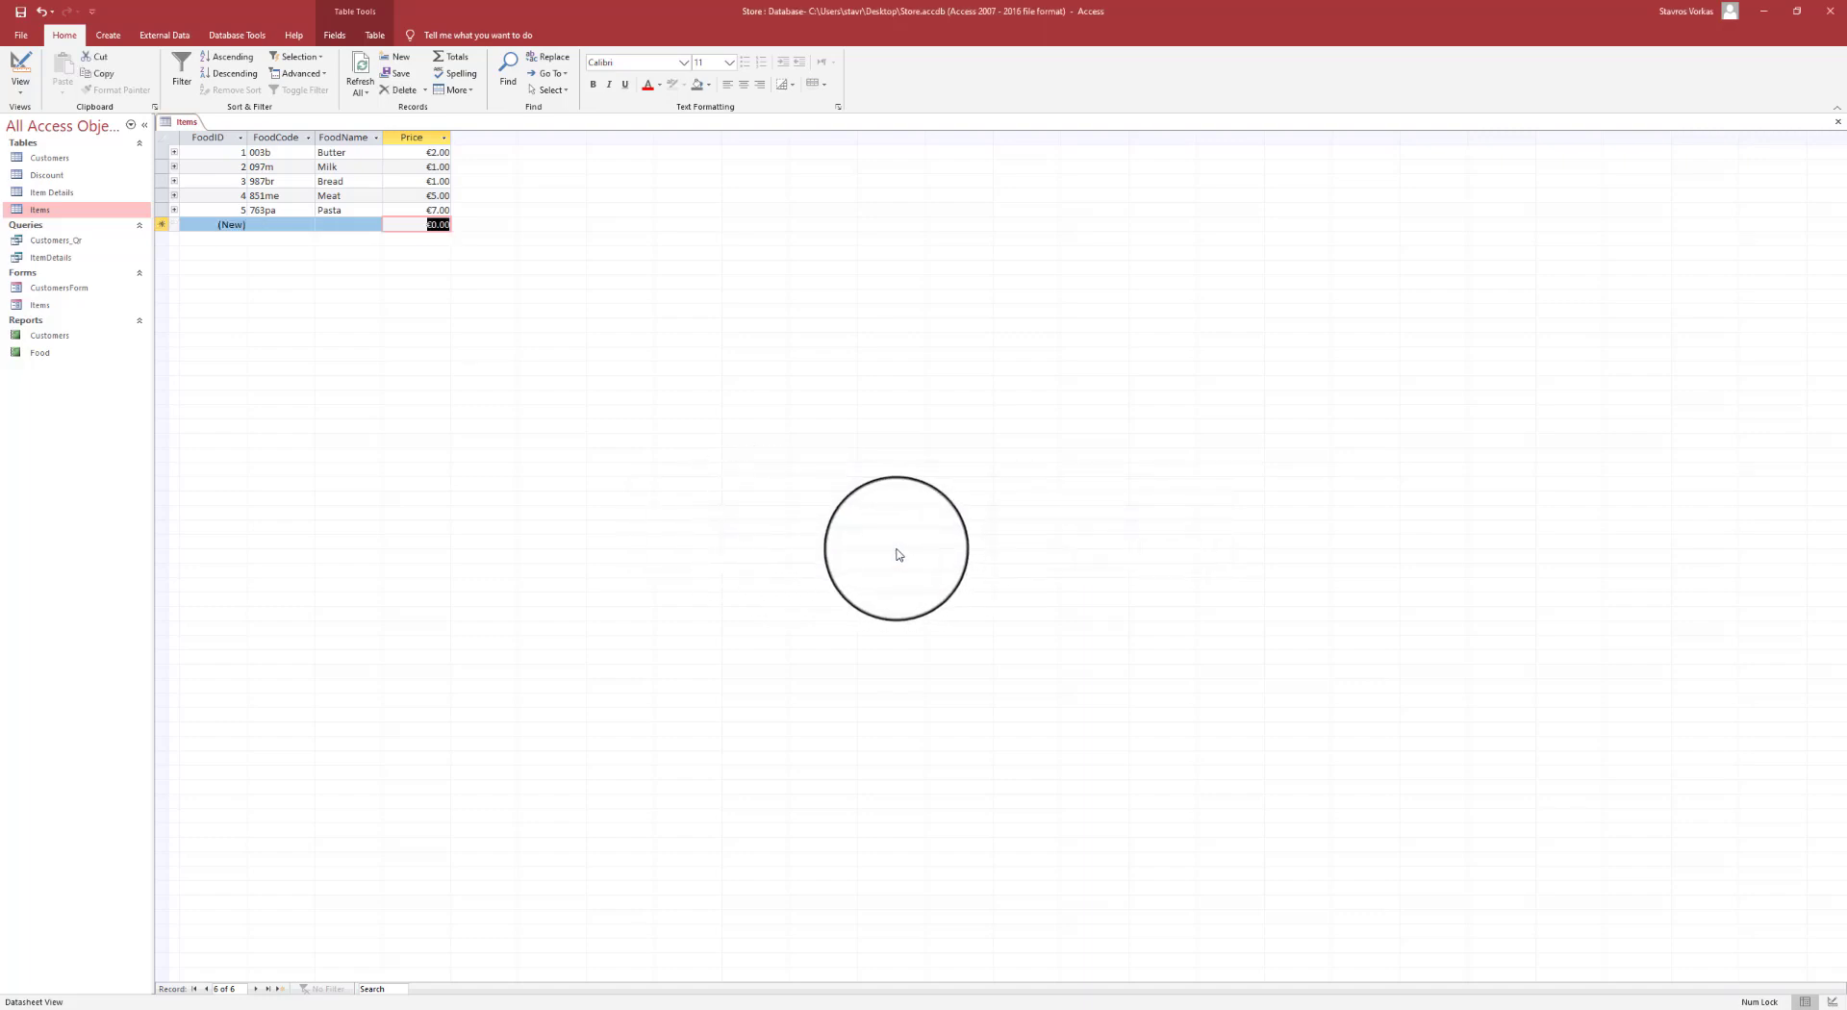
- In Design view, set the Price field's Validation Text to 'Do not accept the value zero'
{"action": "left_click", "coordinate": [28, 95]}
{"action": "left_click", "coordinate": [77, 162]}
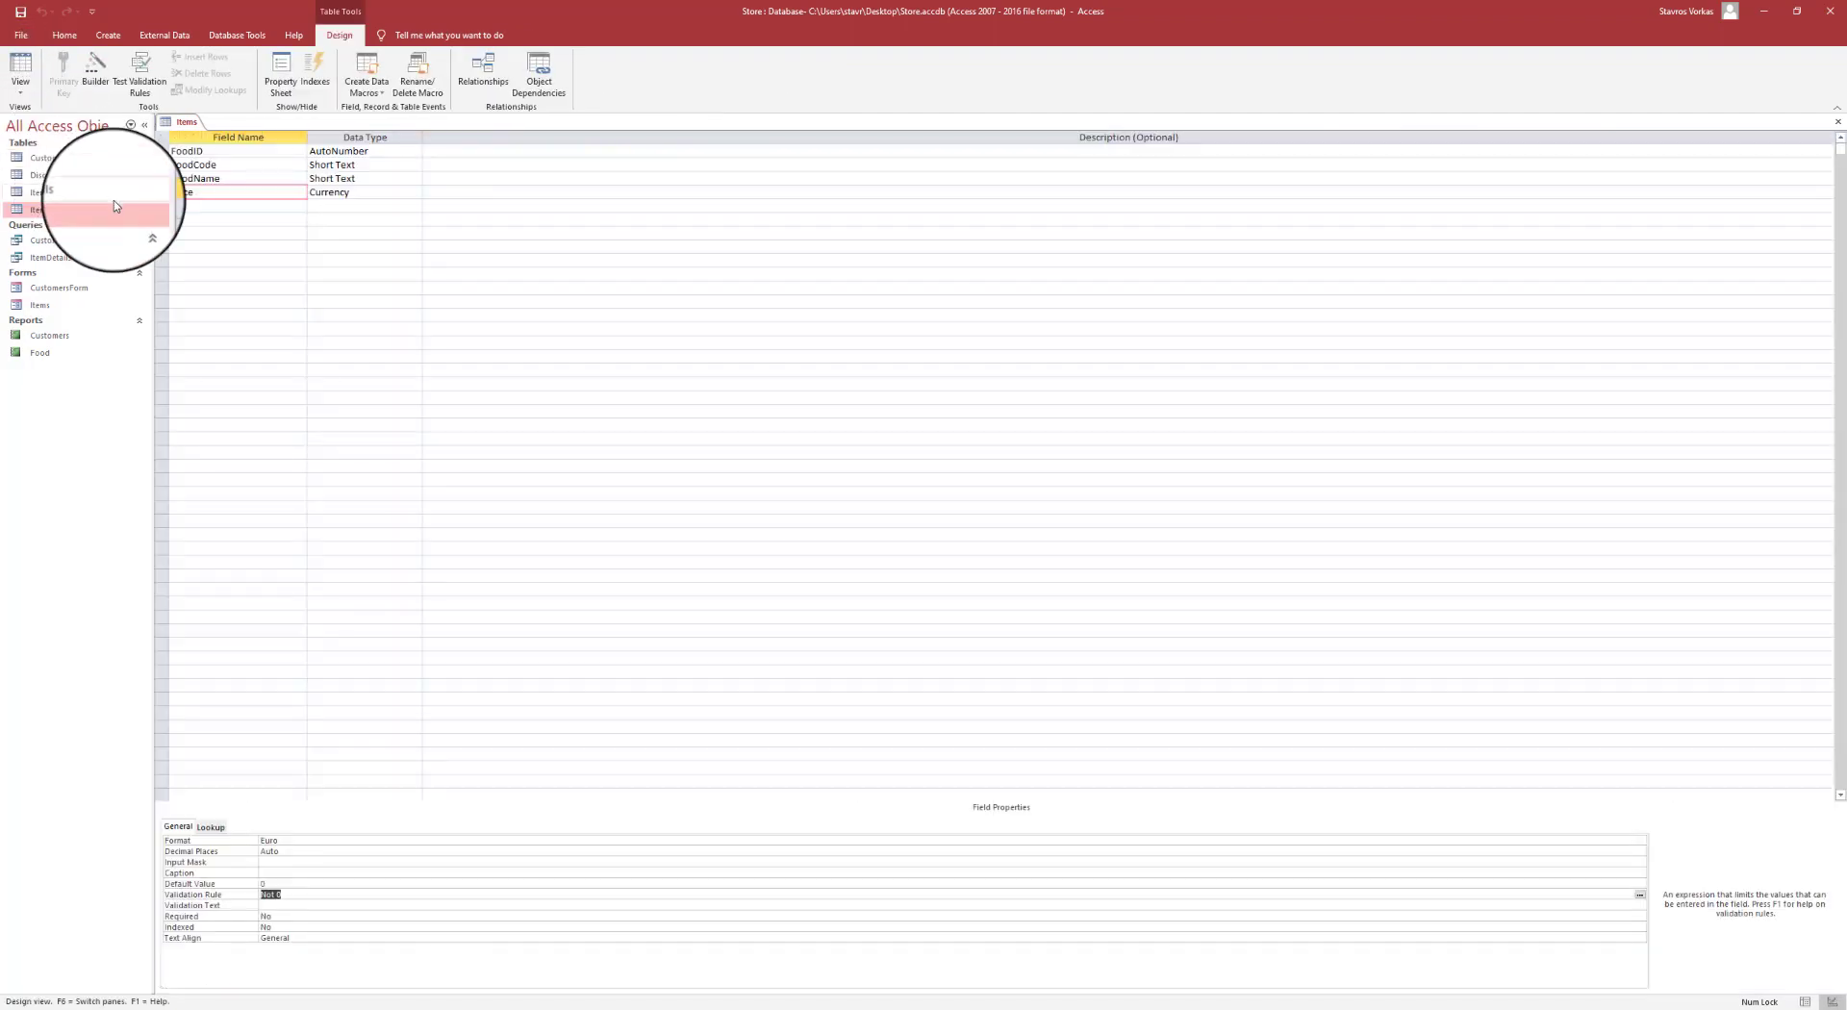
{"action": "left_click", "coordinate": [205, 194]}
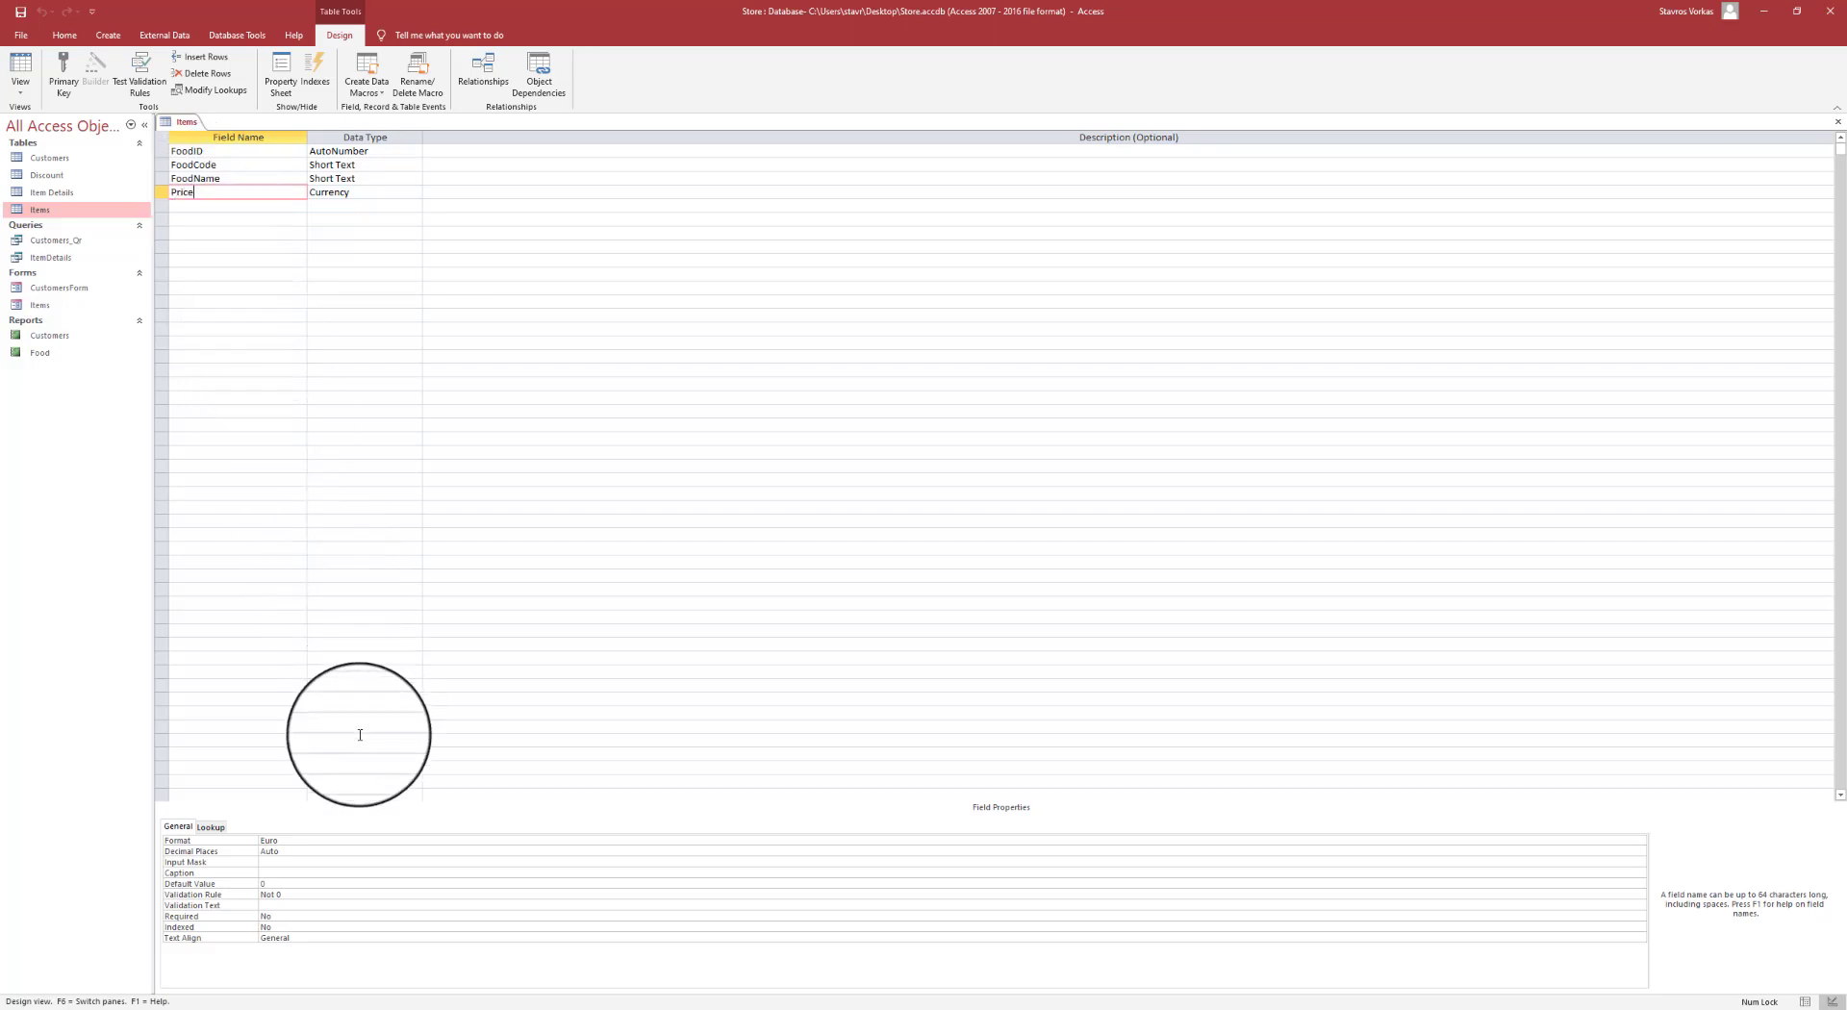
{"action": "left_click", "coordinate": [276, 904]}
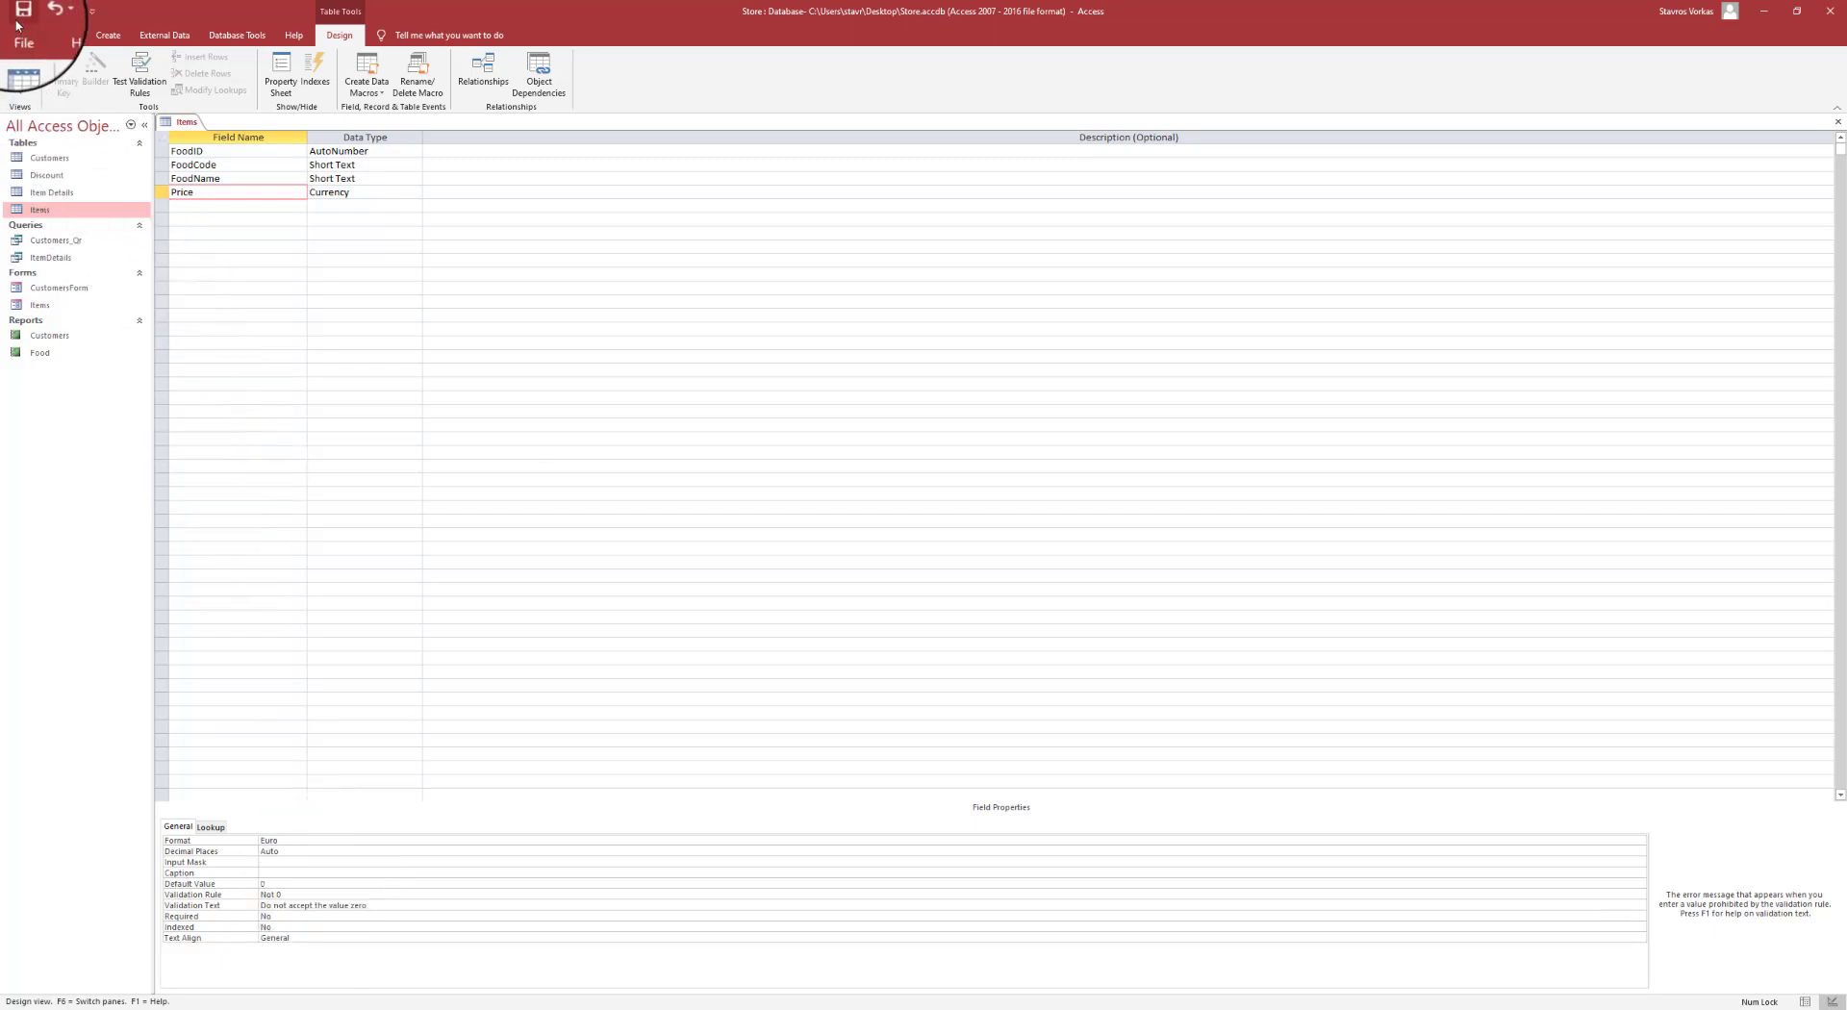
- In Datasheet view, enter ham record a88 priced 0 and dismiss the 'Do not accept the value zero' warning
{"action": "left_click", "coordinate": [15, 73]}
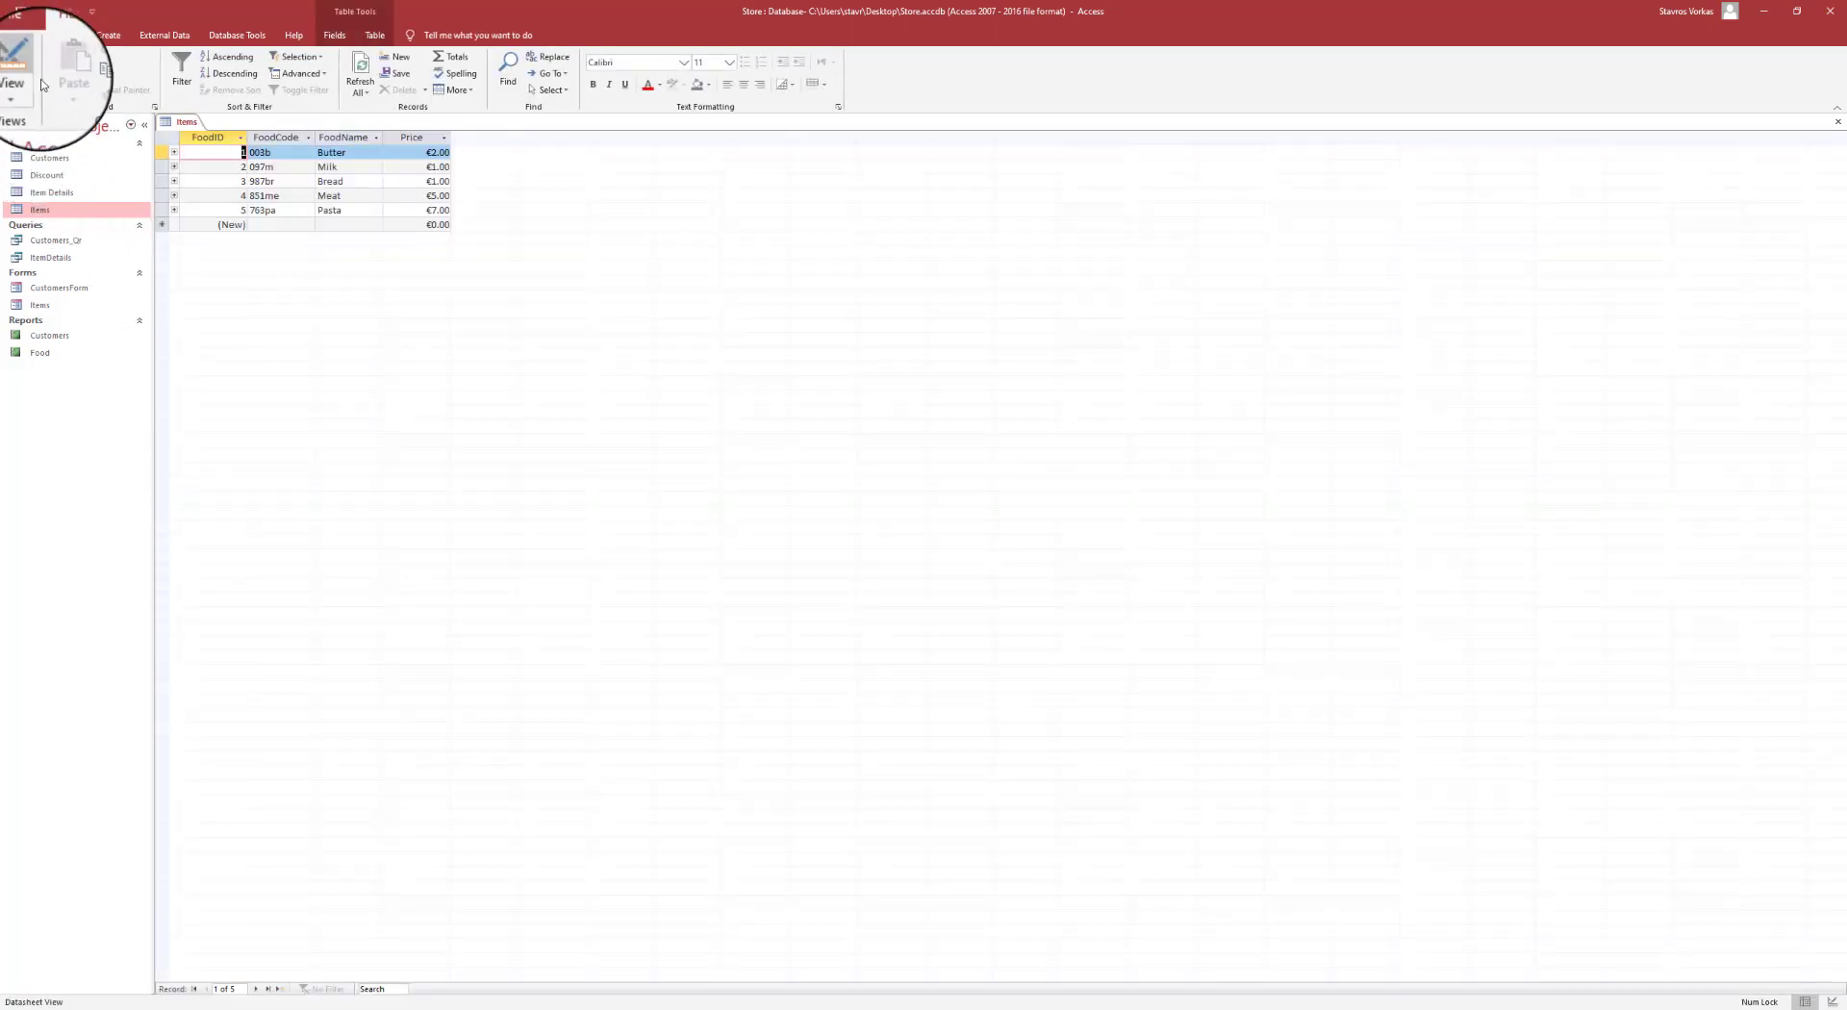
{"action": "left_click", "coordinate": [245, 224]}
{"action": "left_click", "coordinate": [269, 224]}
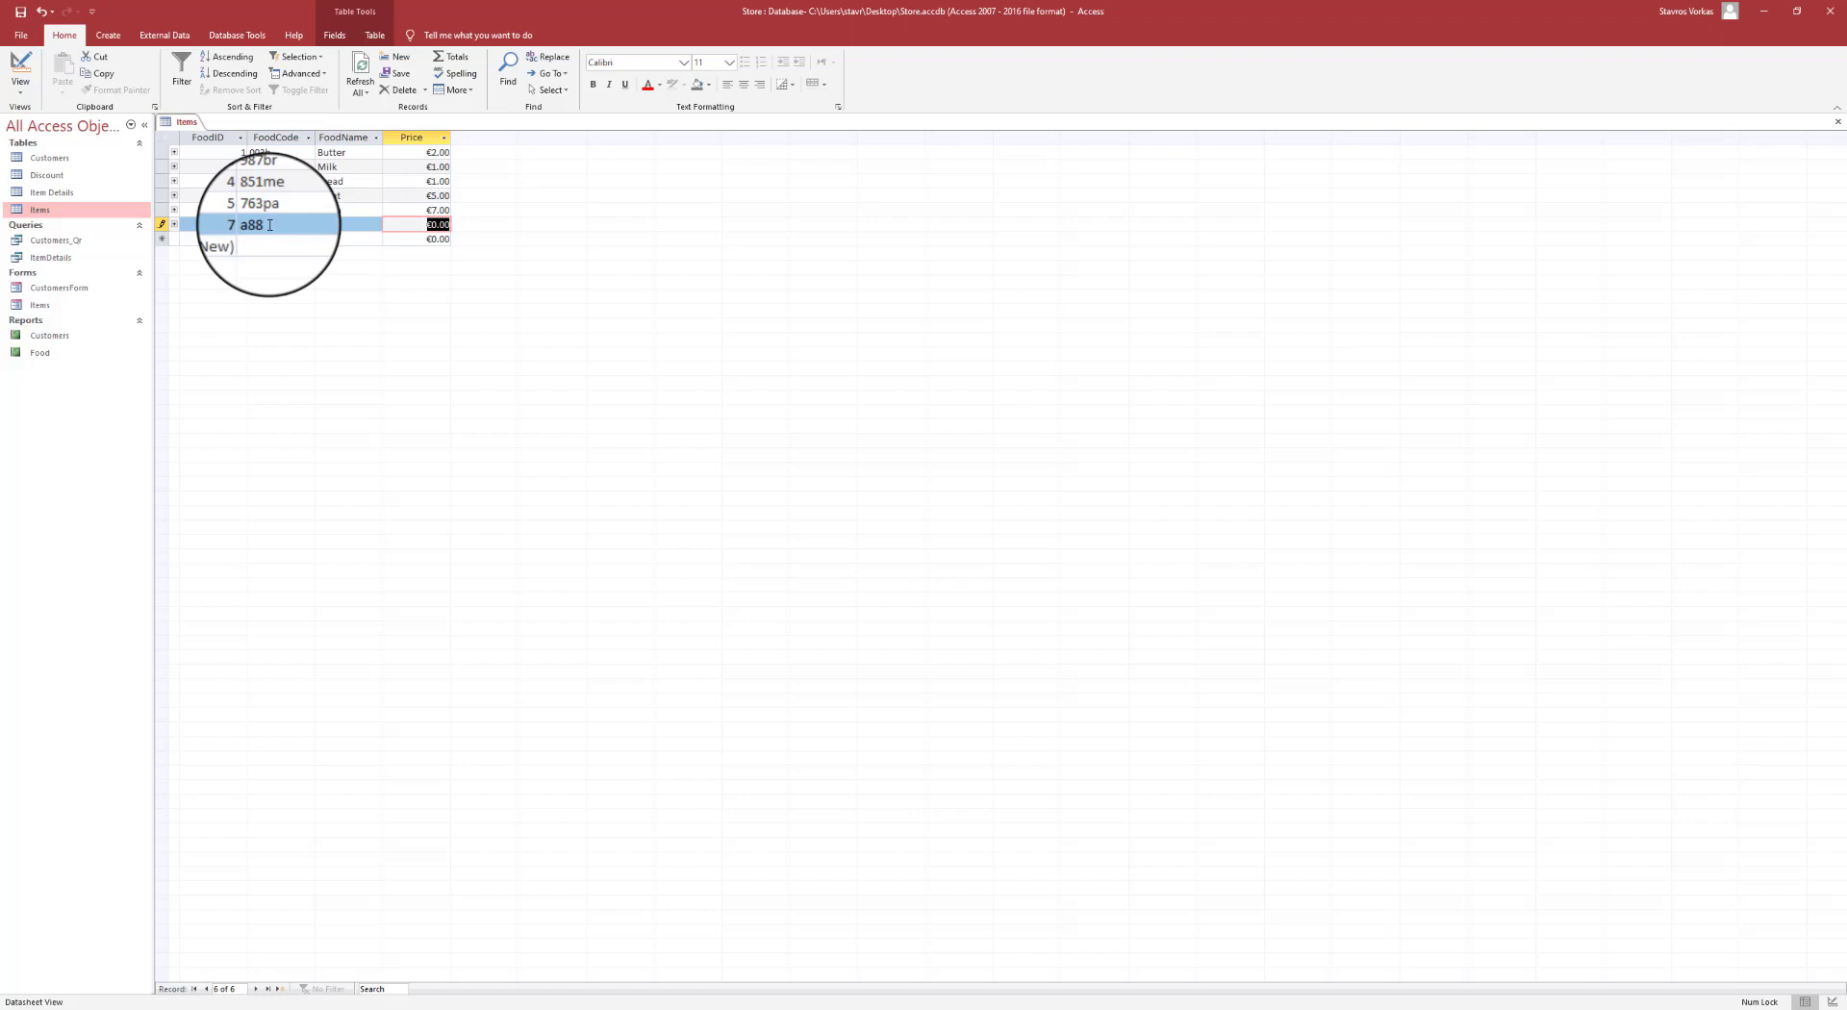
{"action": "left_click", "coordinate": [270, 224]}
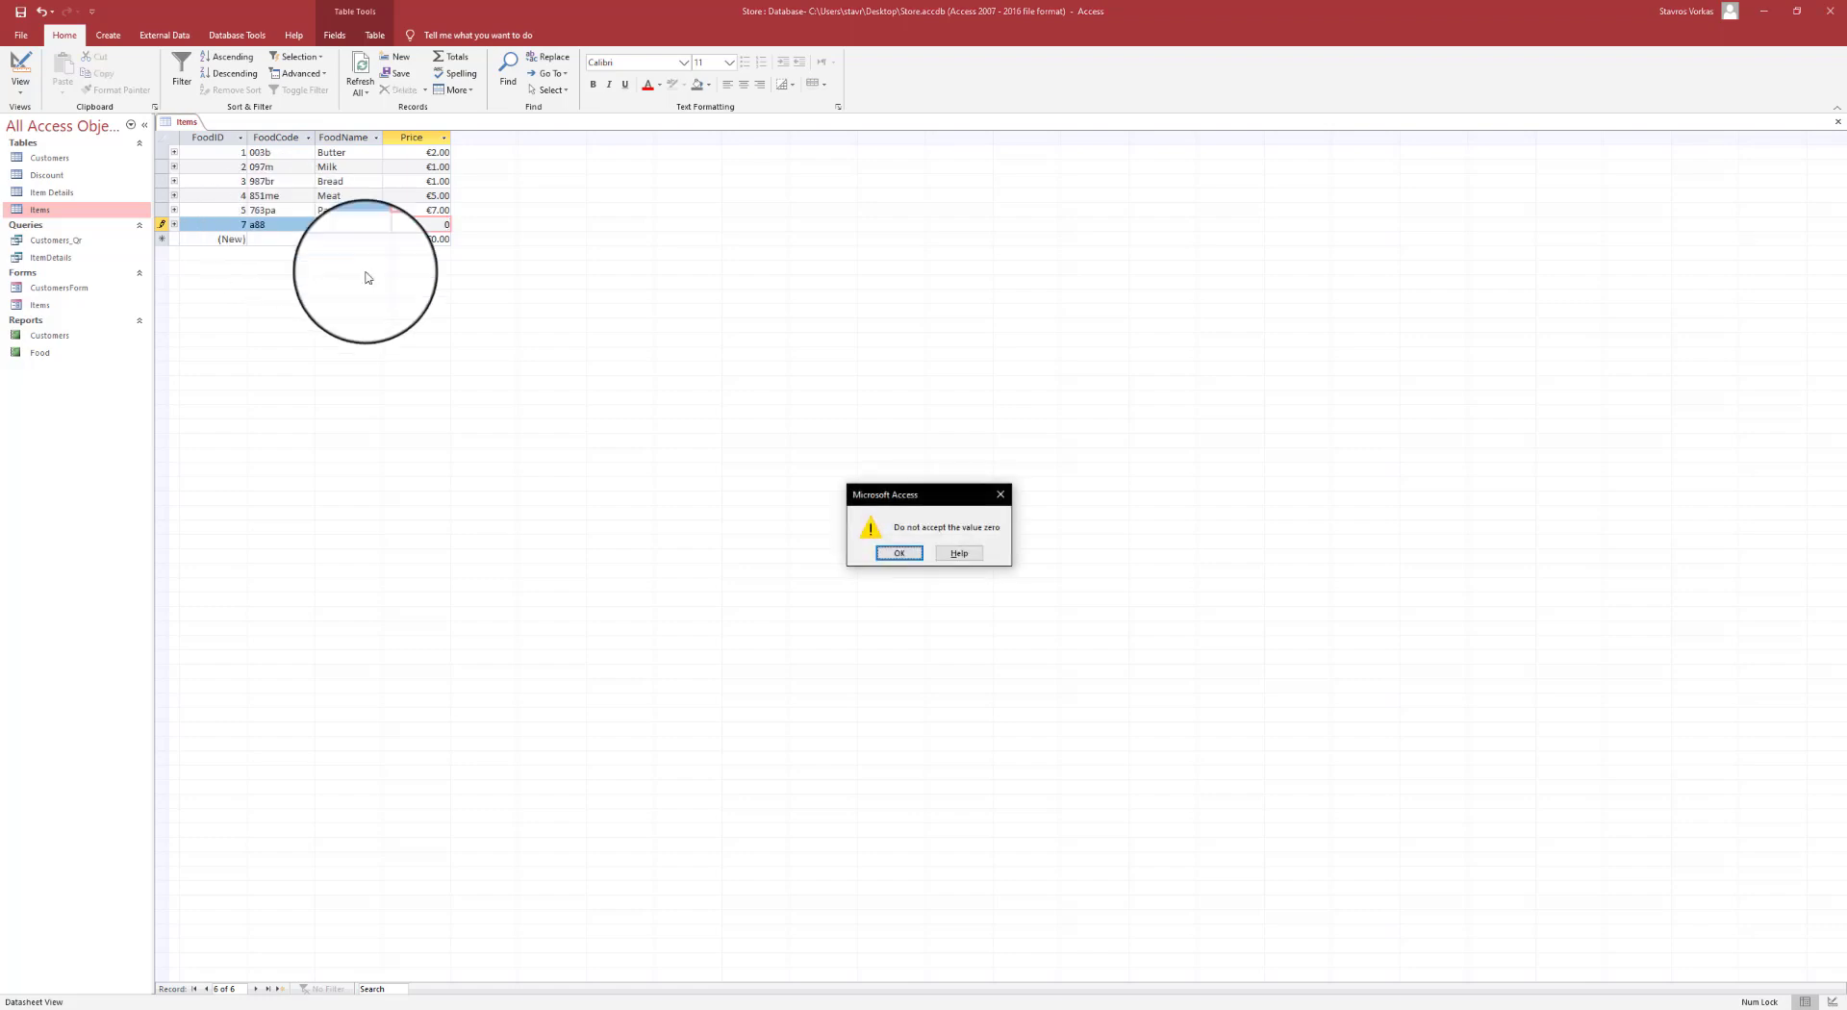
{"action": "left_click", "coordinate": [917, 556]}
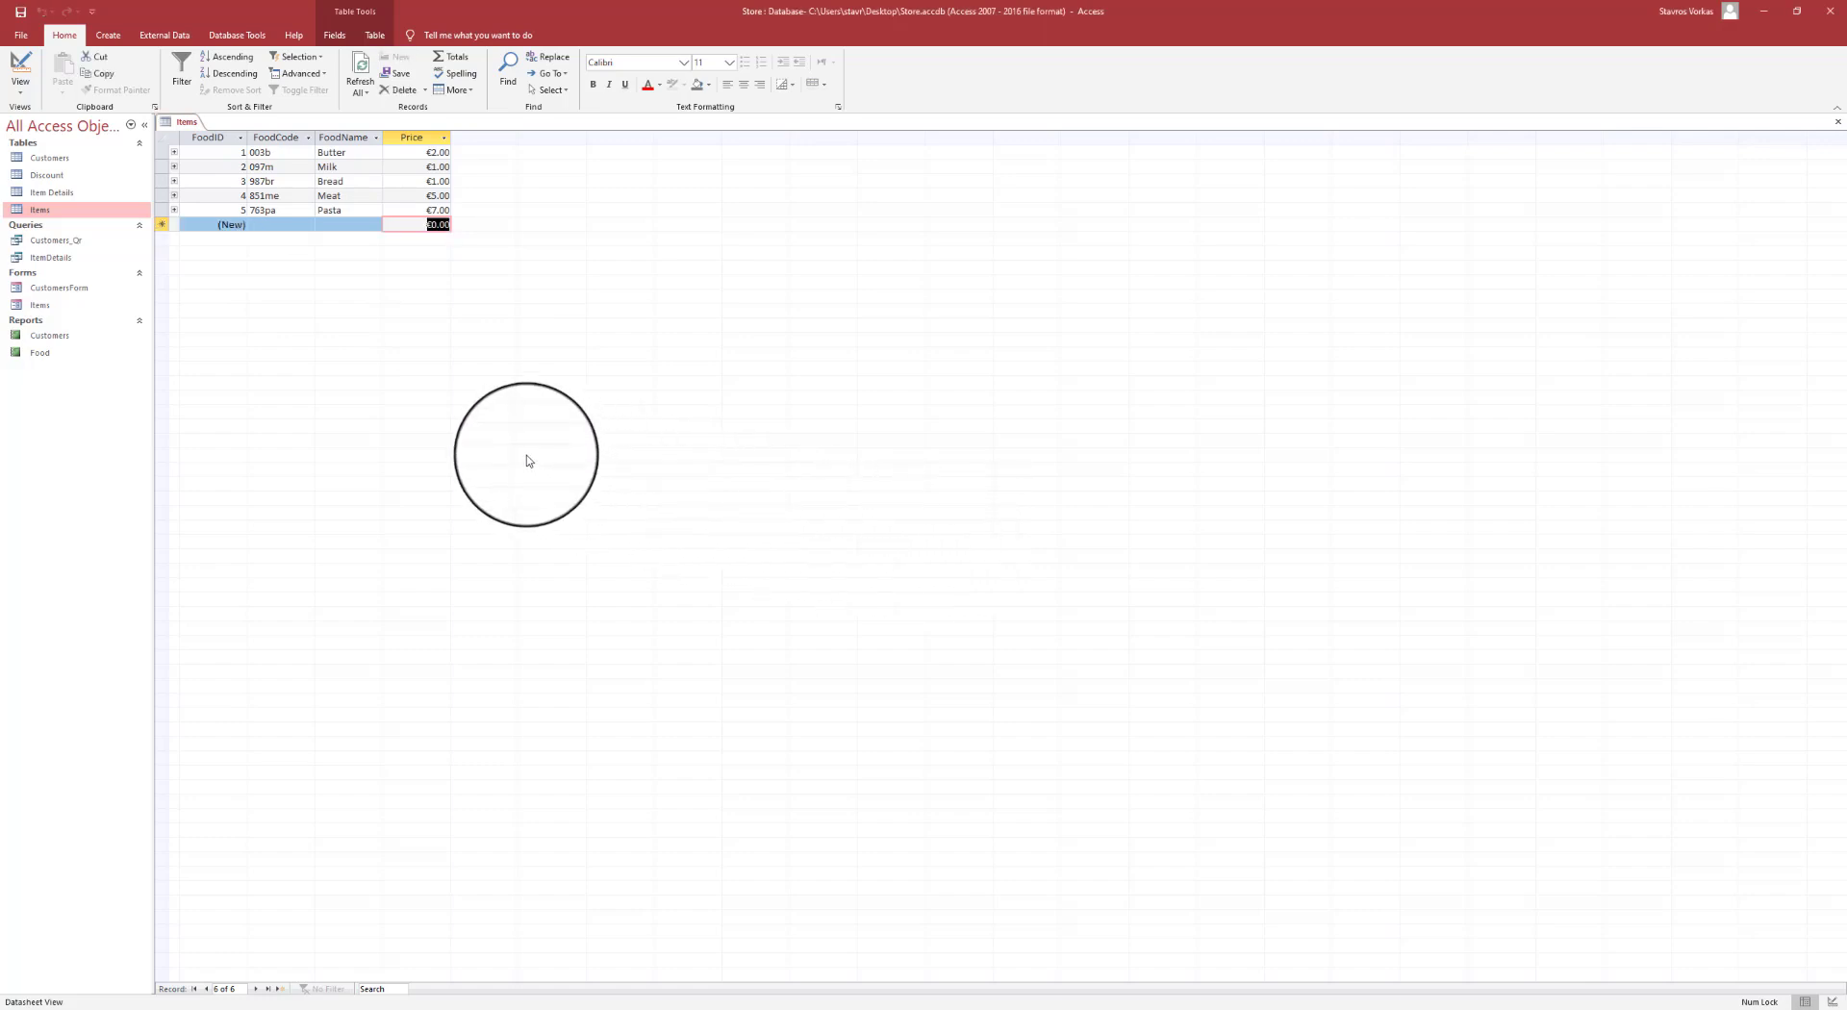
{"action": "right_click", "coordinate": [186, 121]}
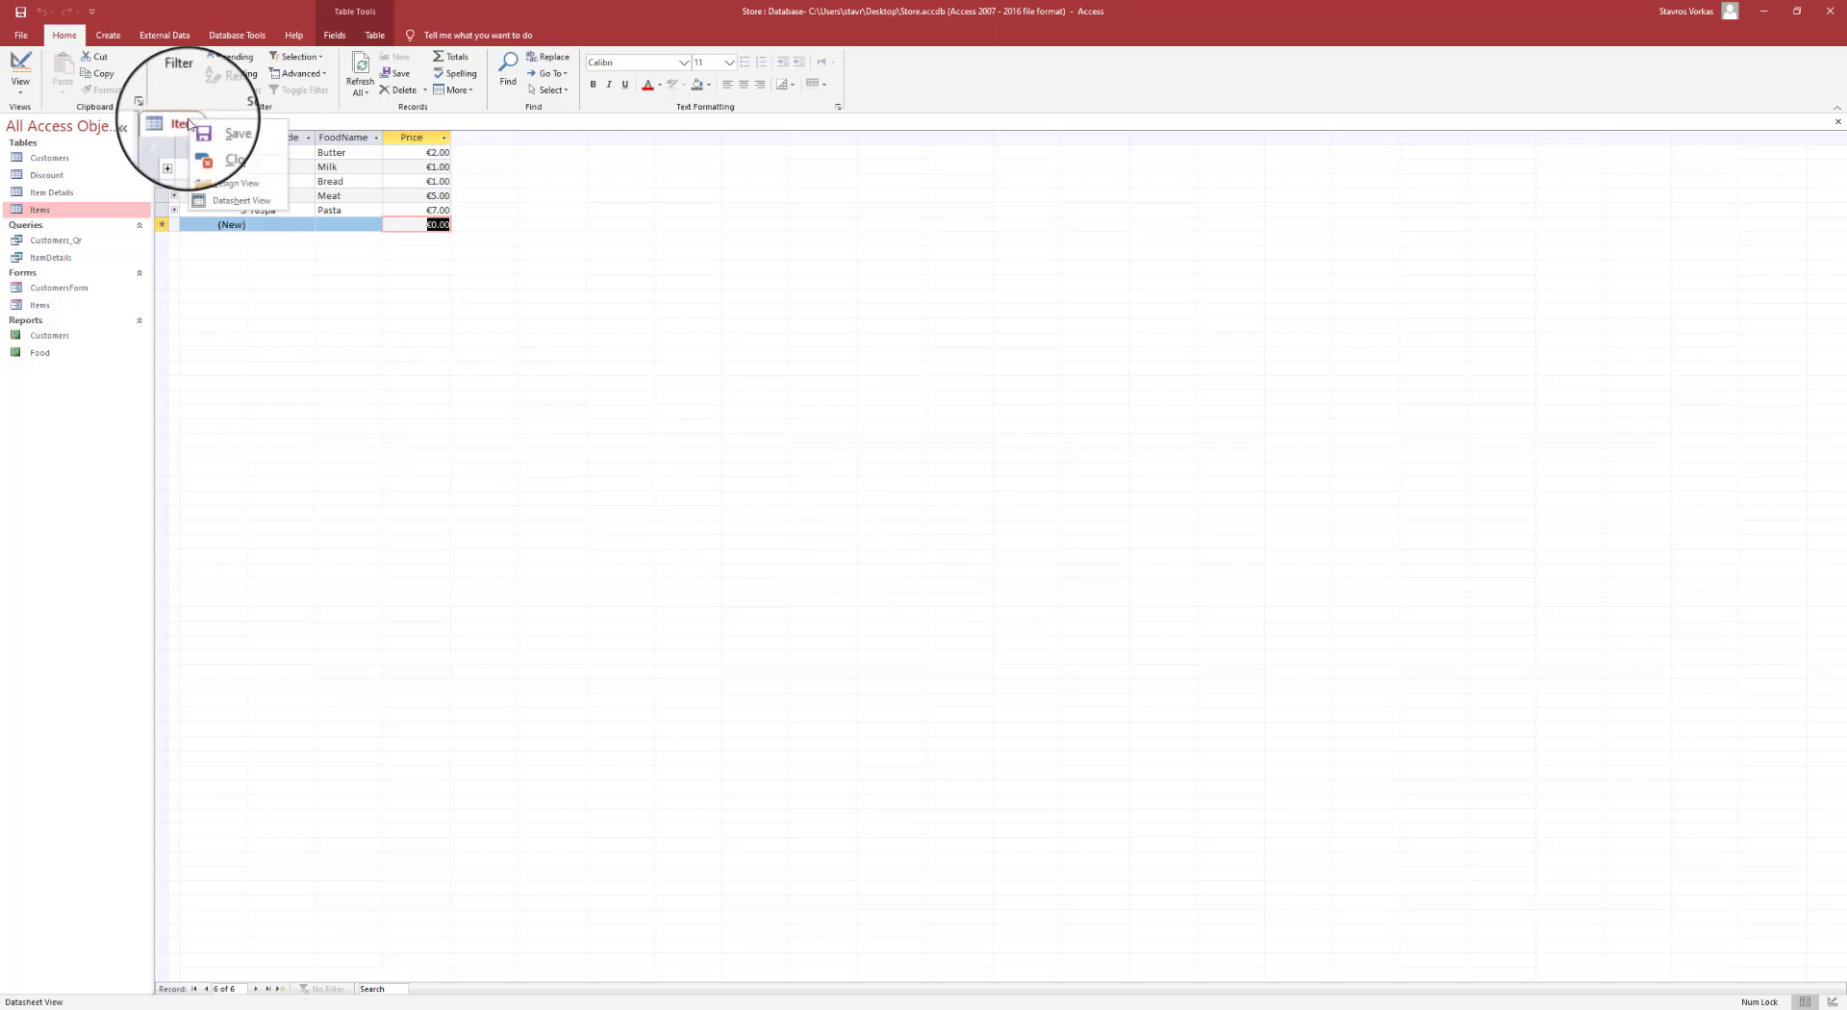
{"action": "left_click", "coordinate": [206, 150]}
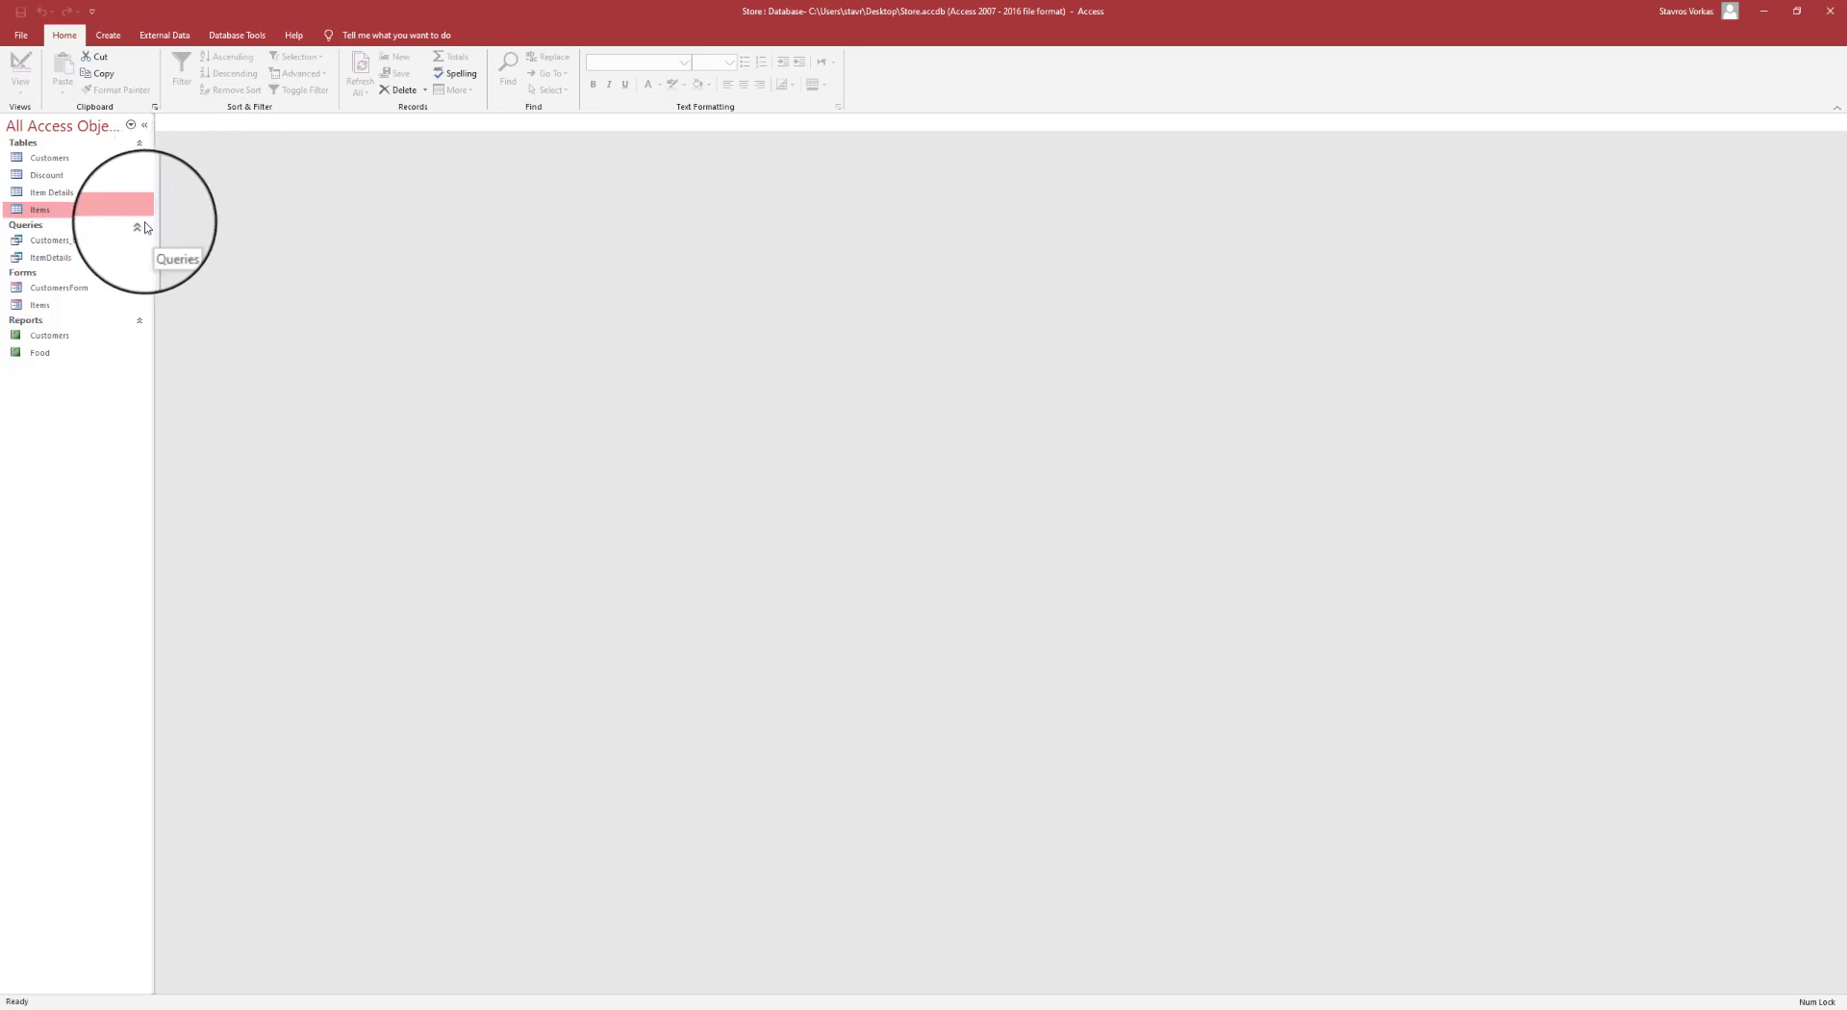
{"action": "double_click", "coordinate": [40, 211]}
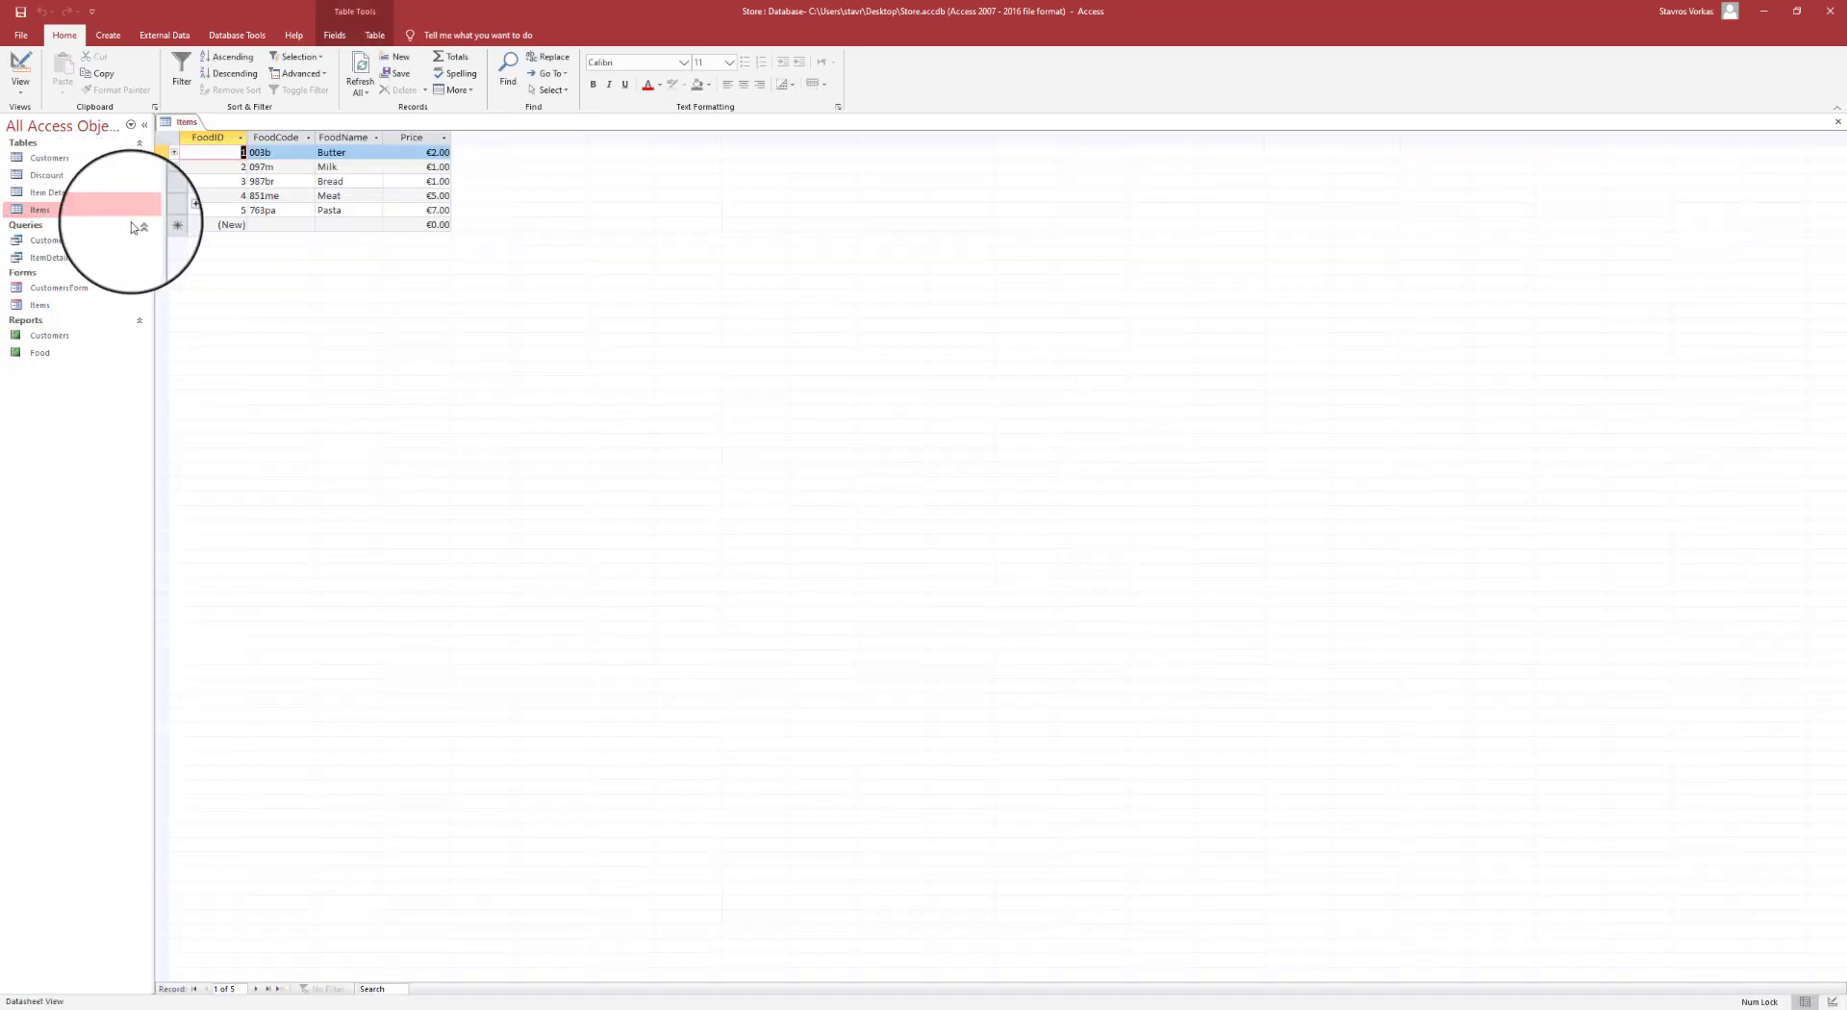
- Start an Advanced Filter/Sort on Items, add FoodName to the grid and enter criterion B*
{"action": "left_click", "coordinate": [324, 77]}
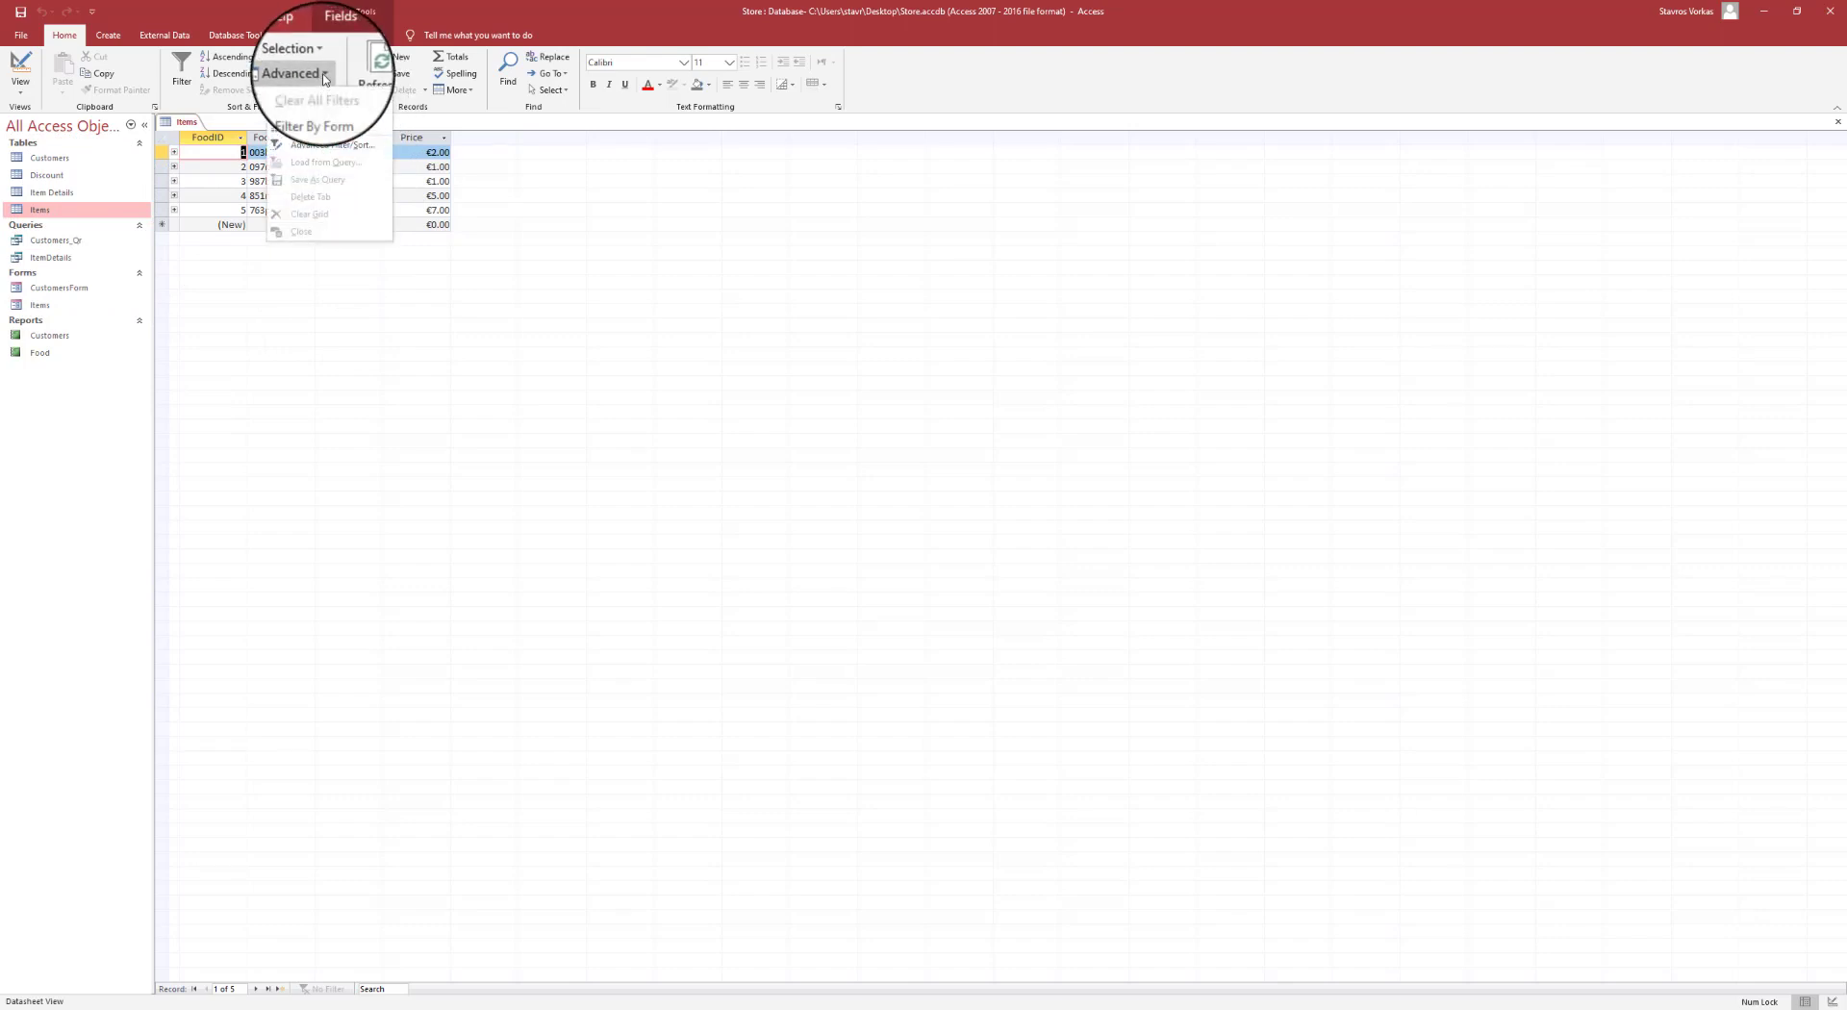
{"action": "left_click", "coordinate": [330, 147]}
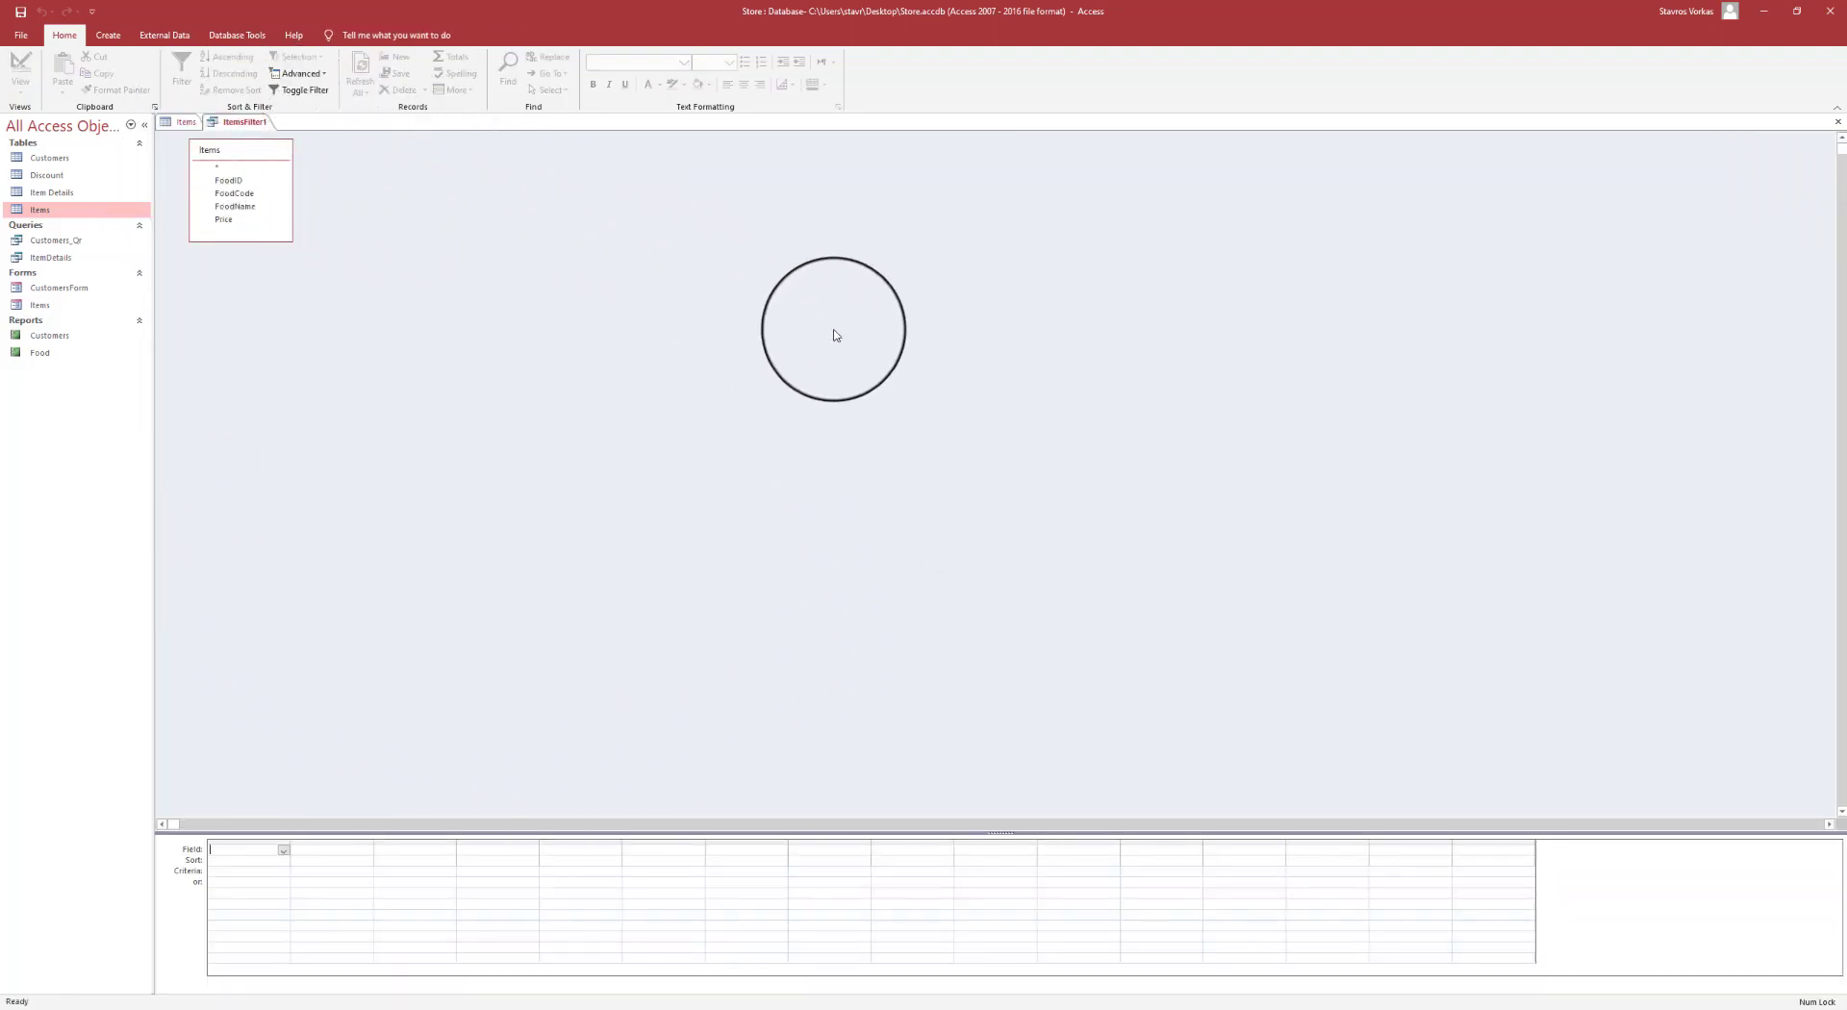
{"action": "left_click_drag", "start_coordinate": [251, 154], "coordinate": [339, 260]}
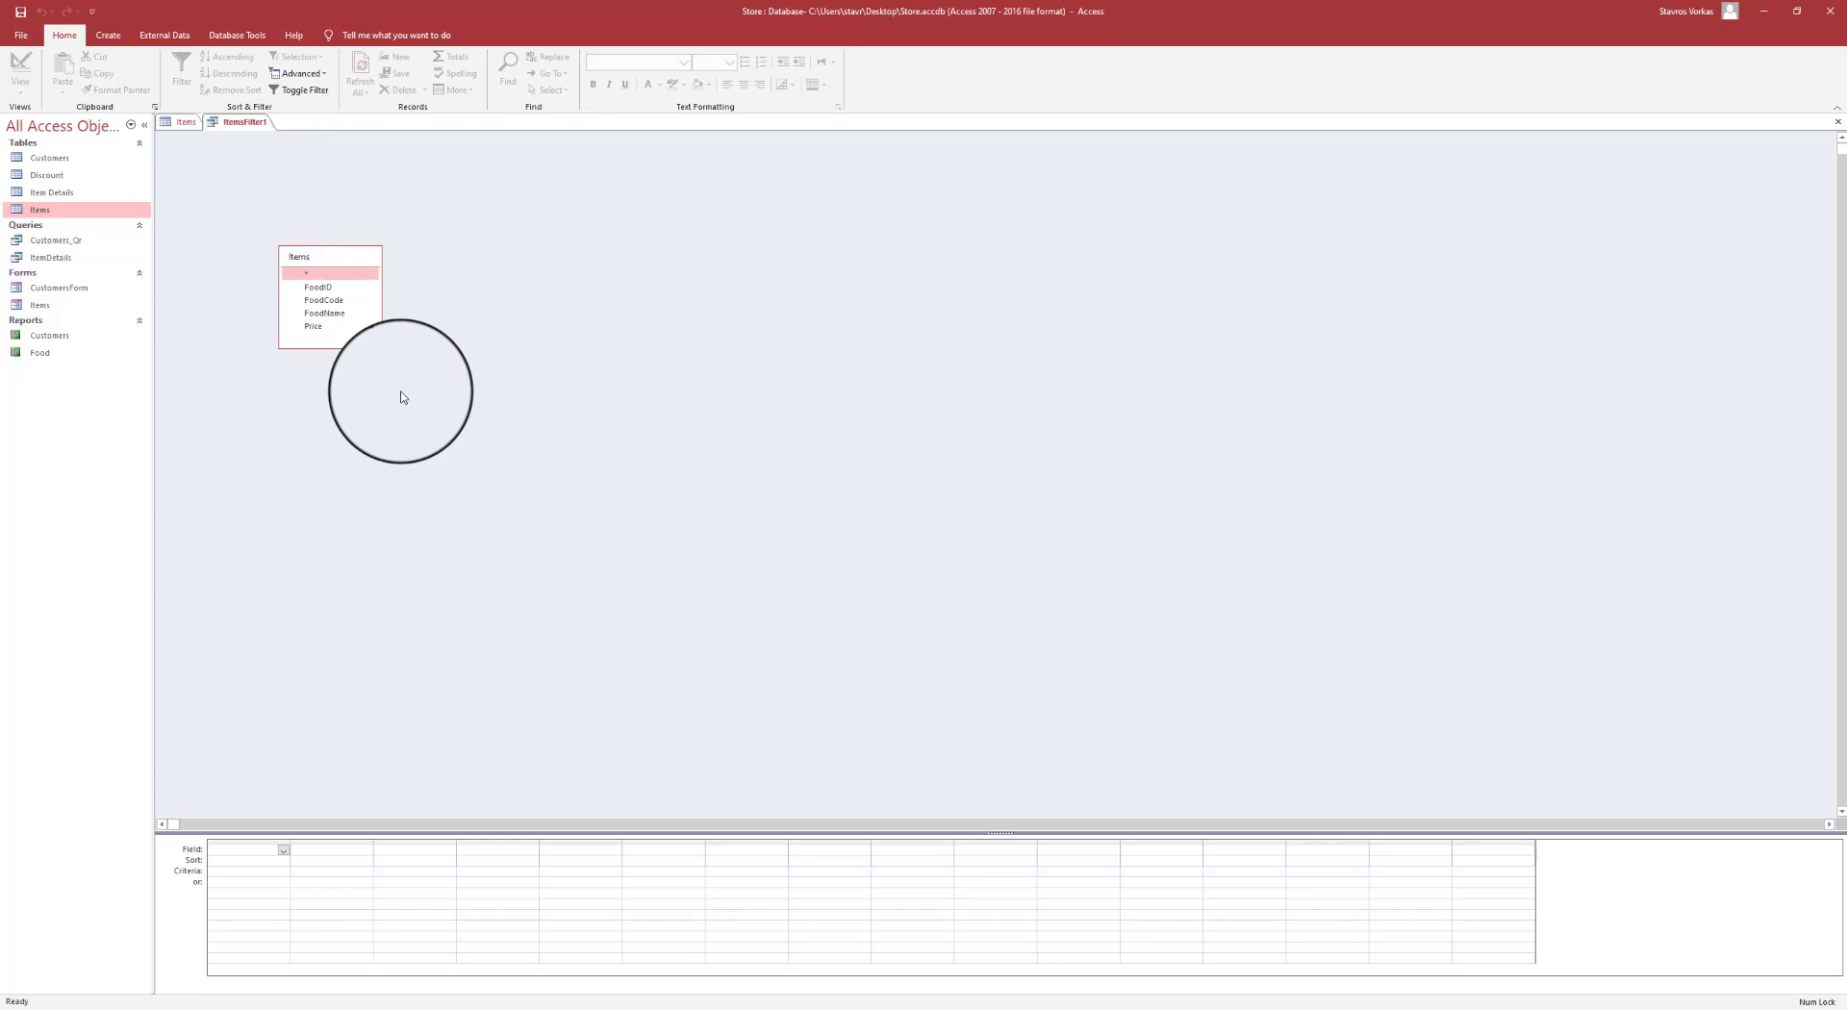
{"action": "double_click", "coordinate": [346, 318]}
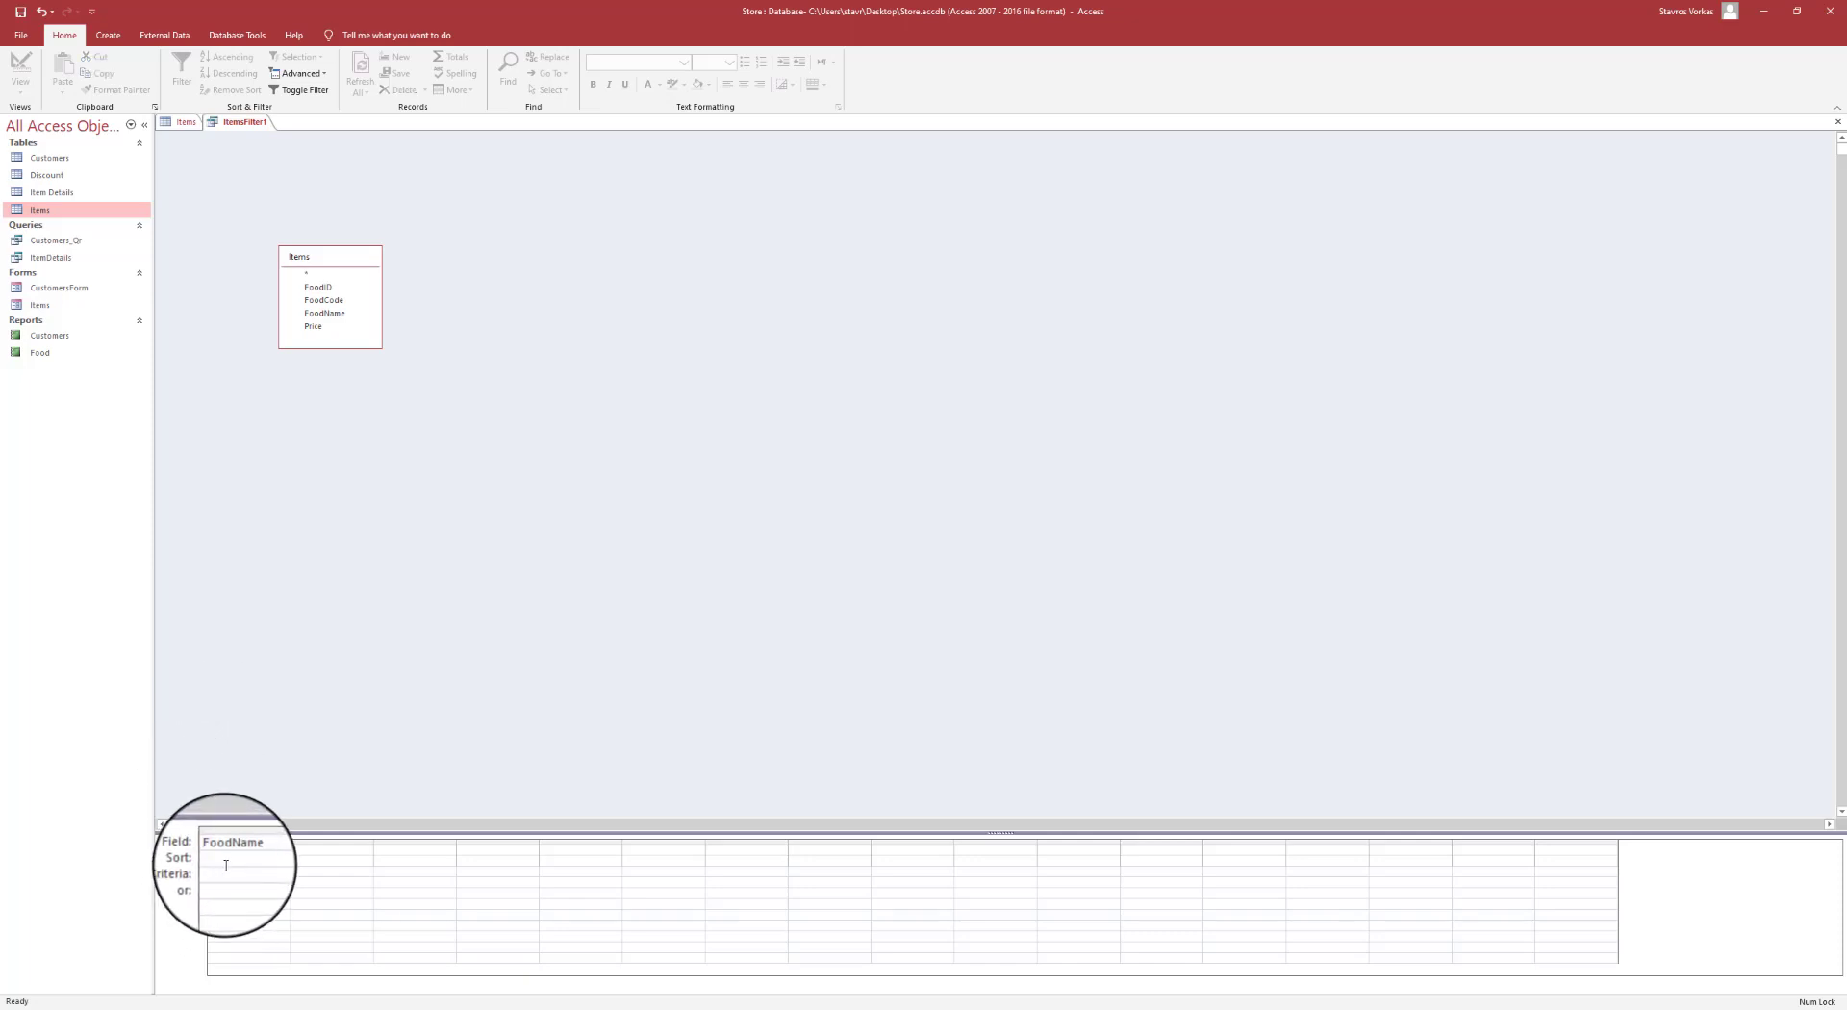
{"action": "type", "text": "B"}
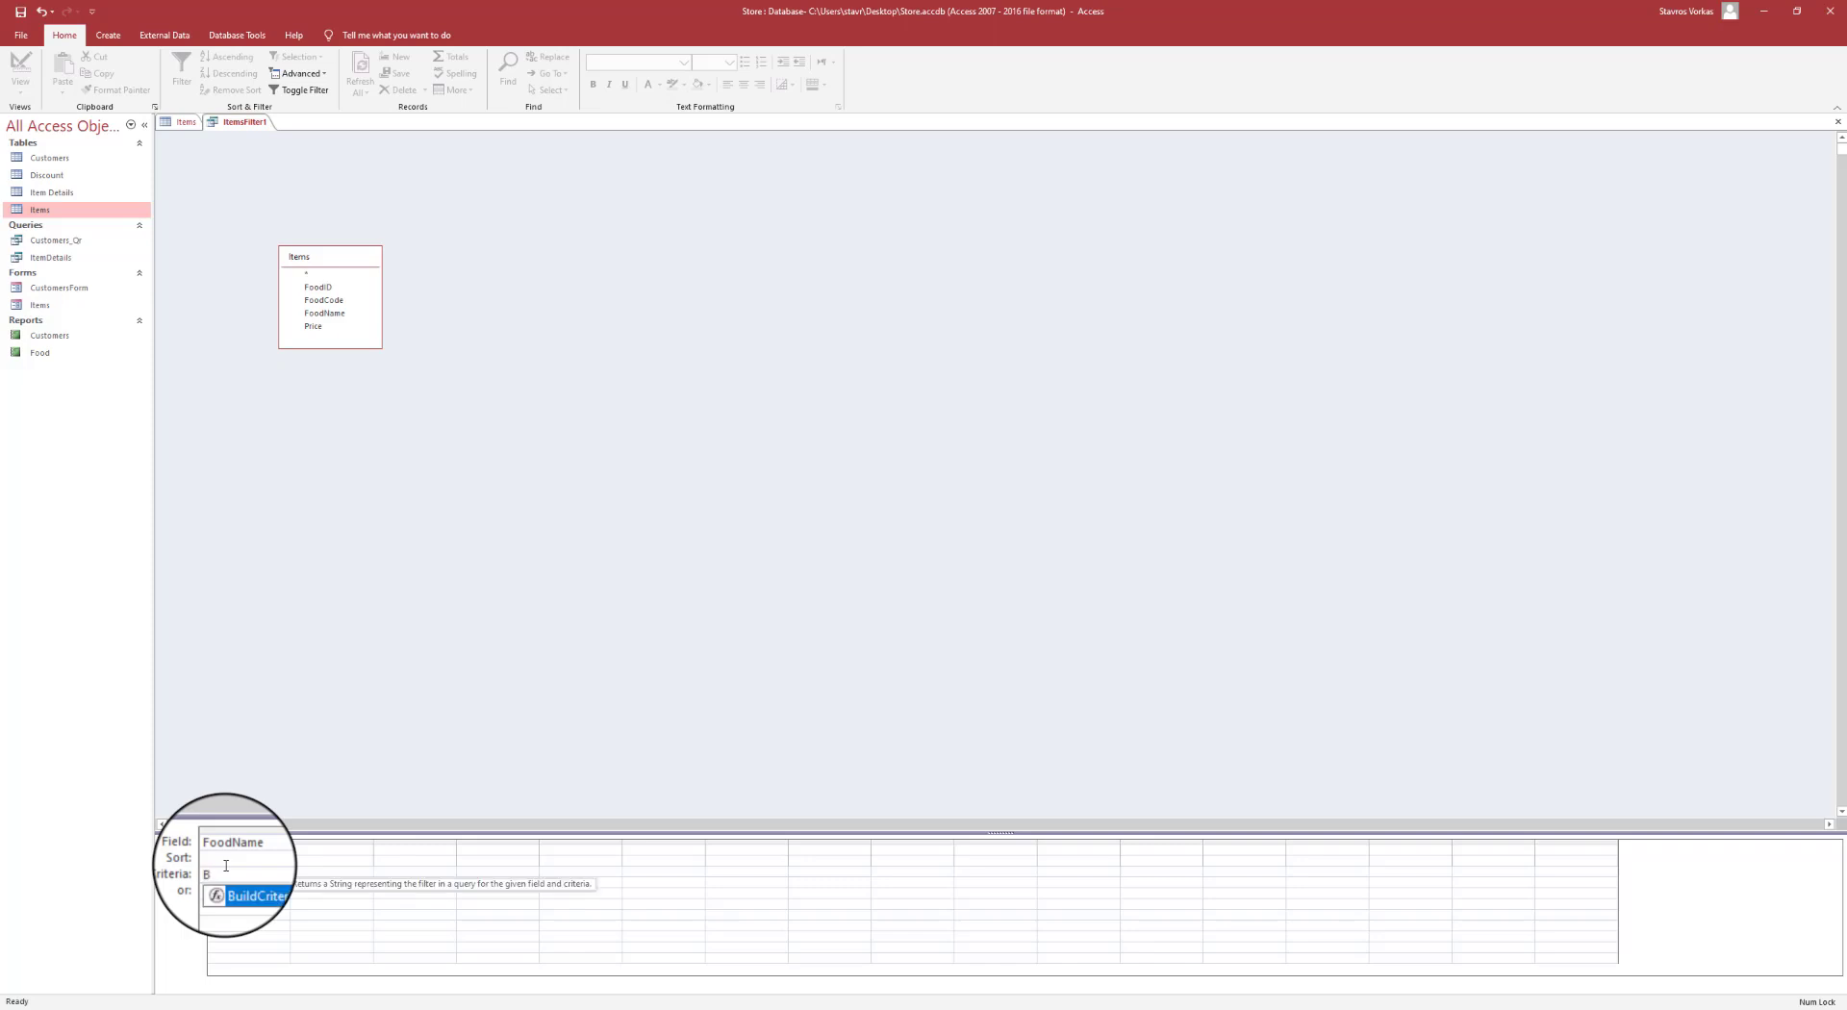
{"action": "type", "text": "*"}
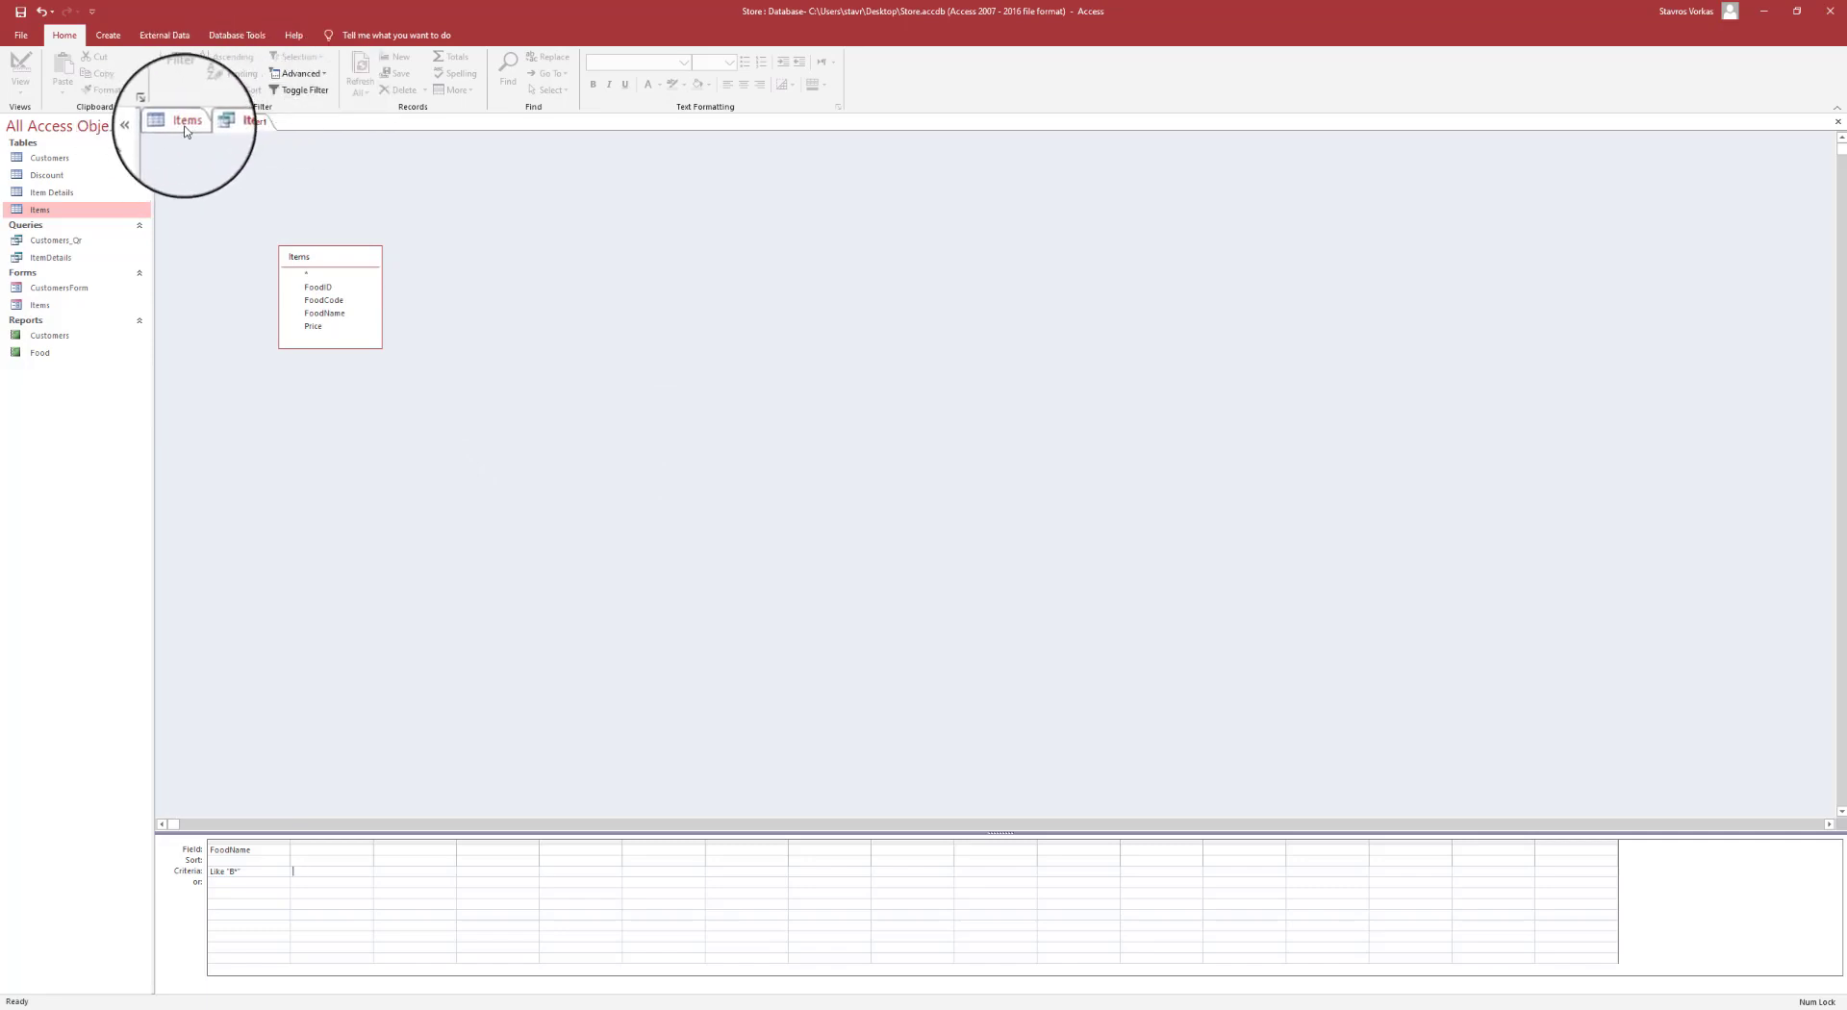
- Apply the B* FoodName filter to Items, then cancel saving it as a query
{"action": "left_click", "coordinate": [313, 92]}
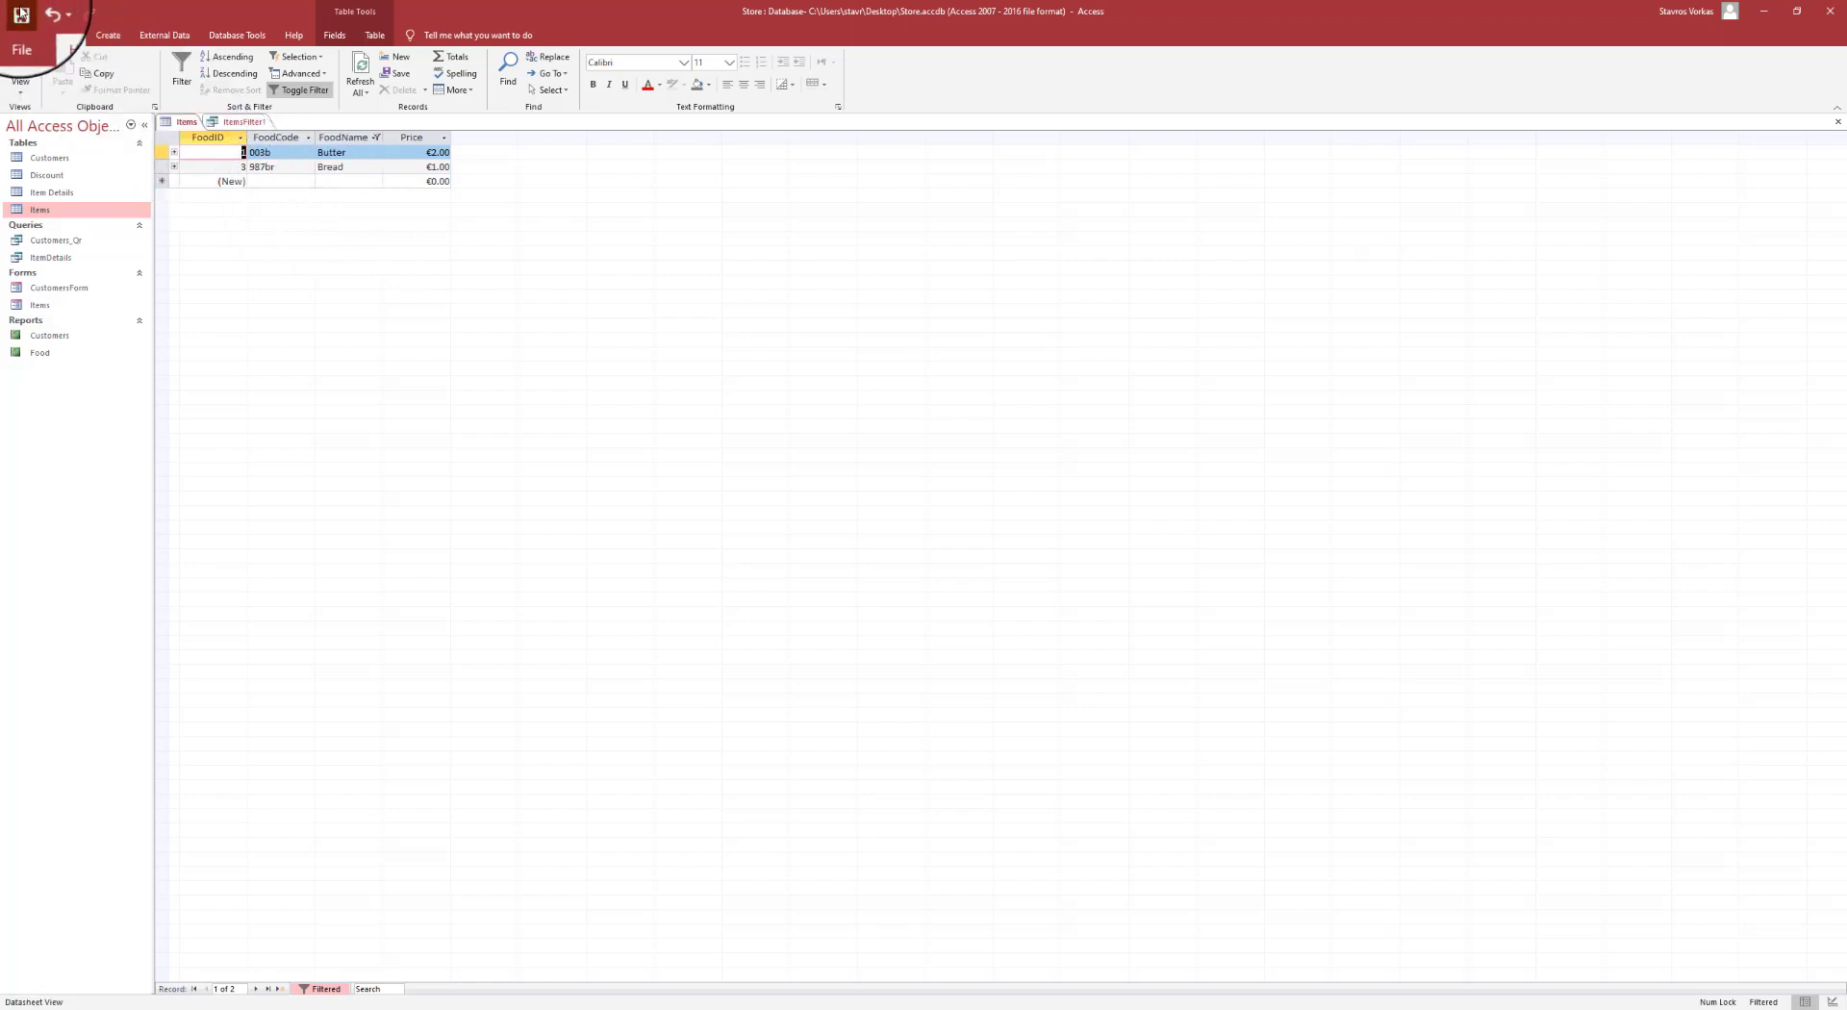
{"action": "left_click", "coordinate": [20, 14]}
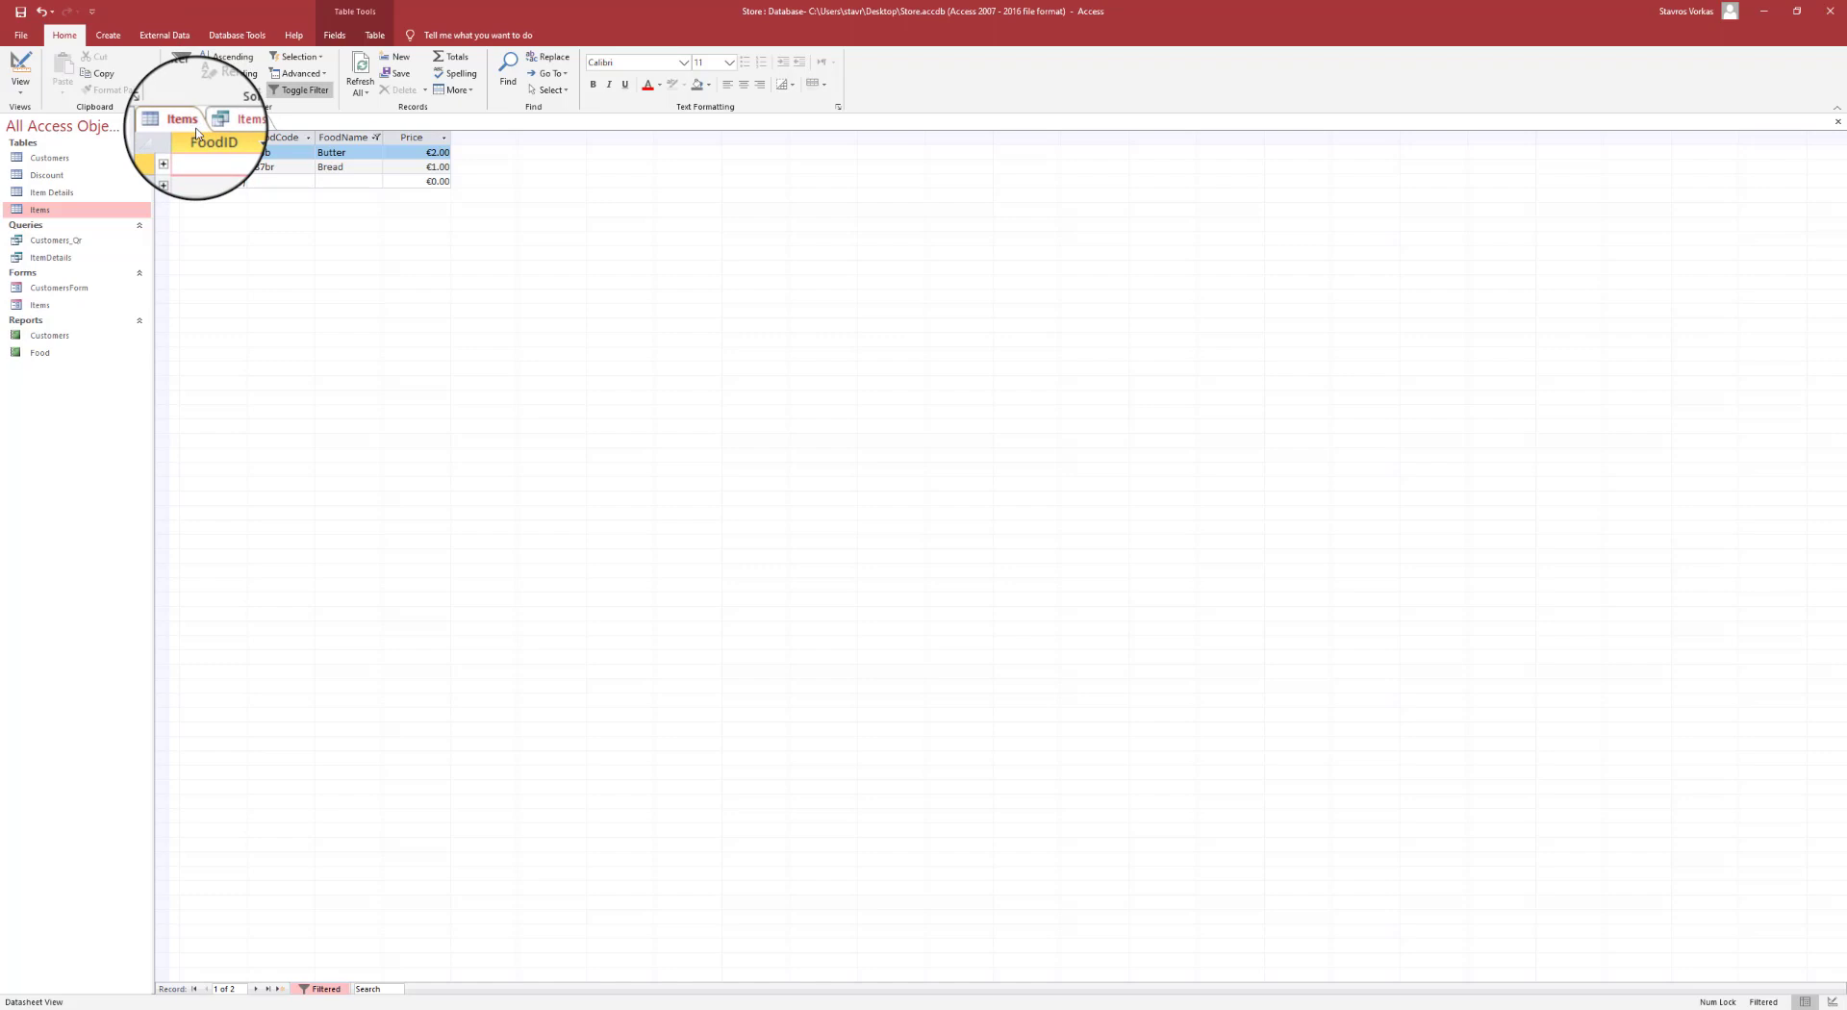
{"action": "left_click", "coordinate": [231, 131]}
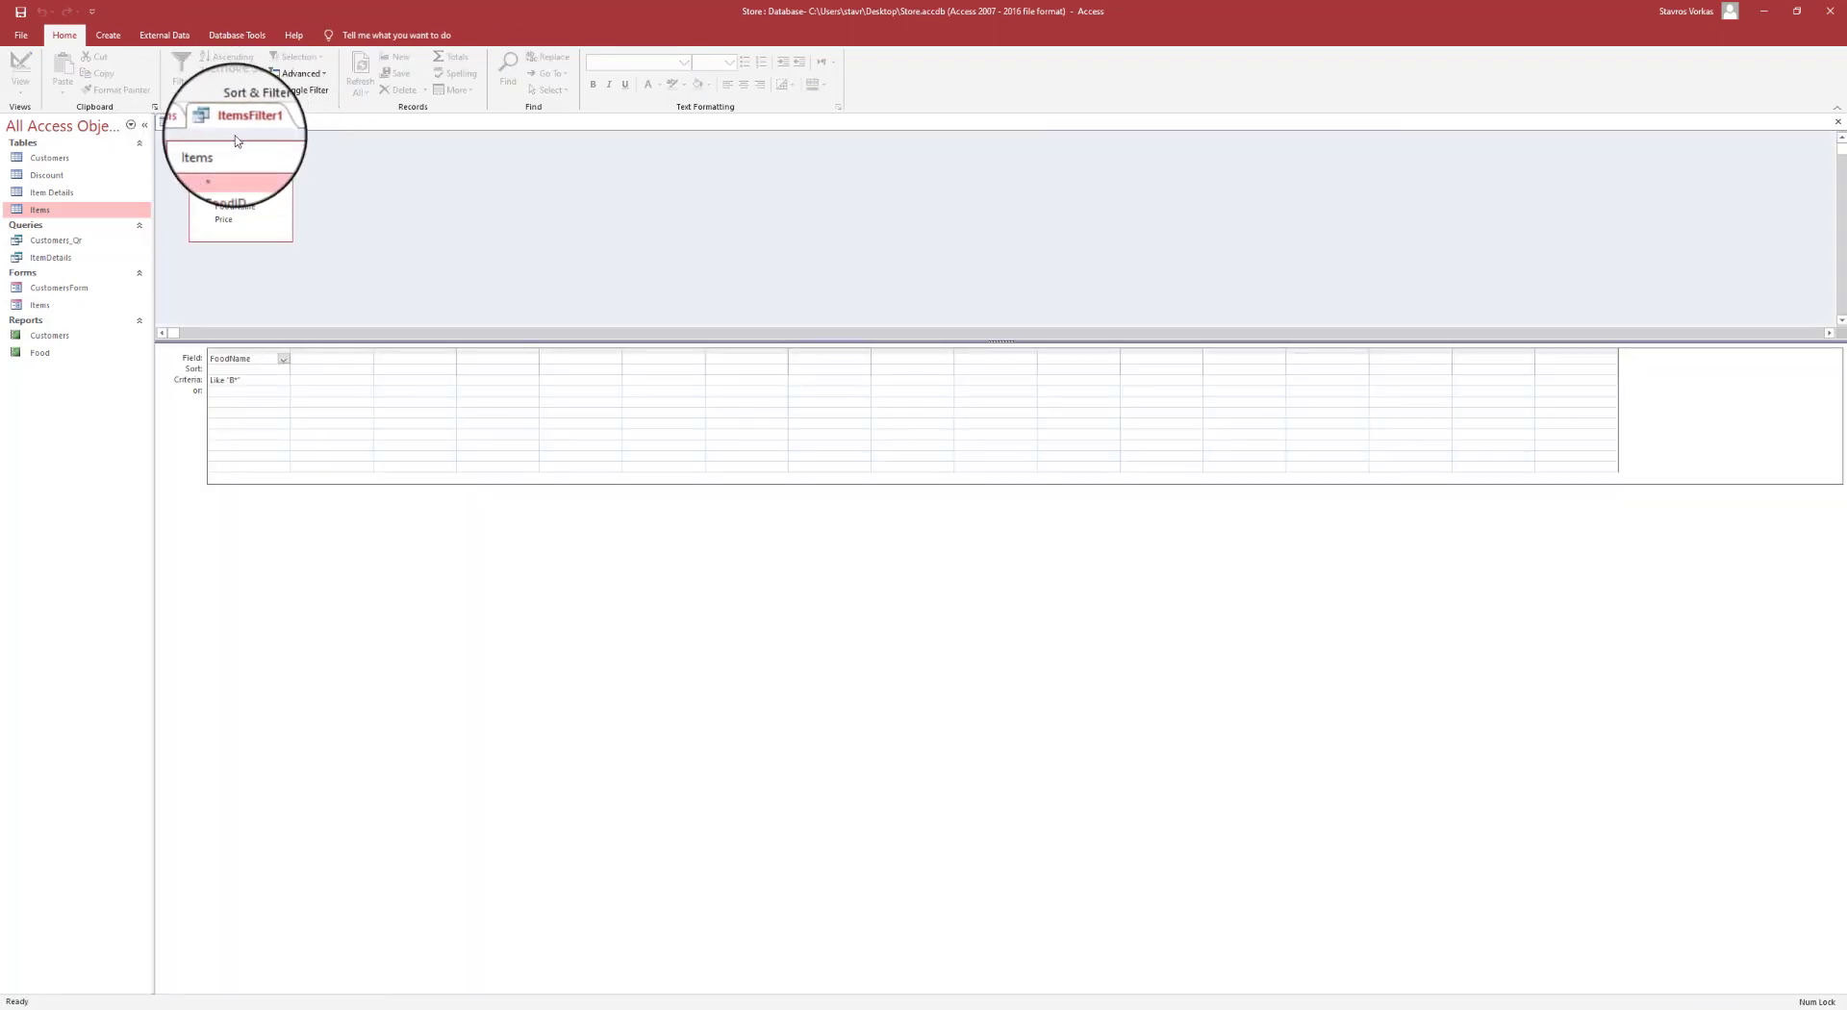
{"action": "left_click", "coordinate": [23, 17]}
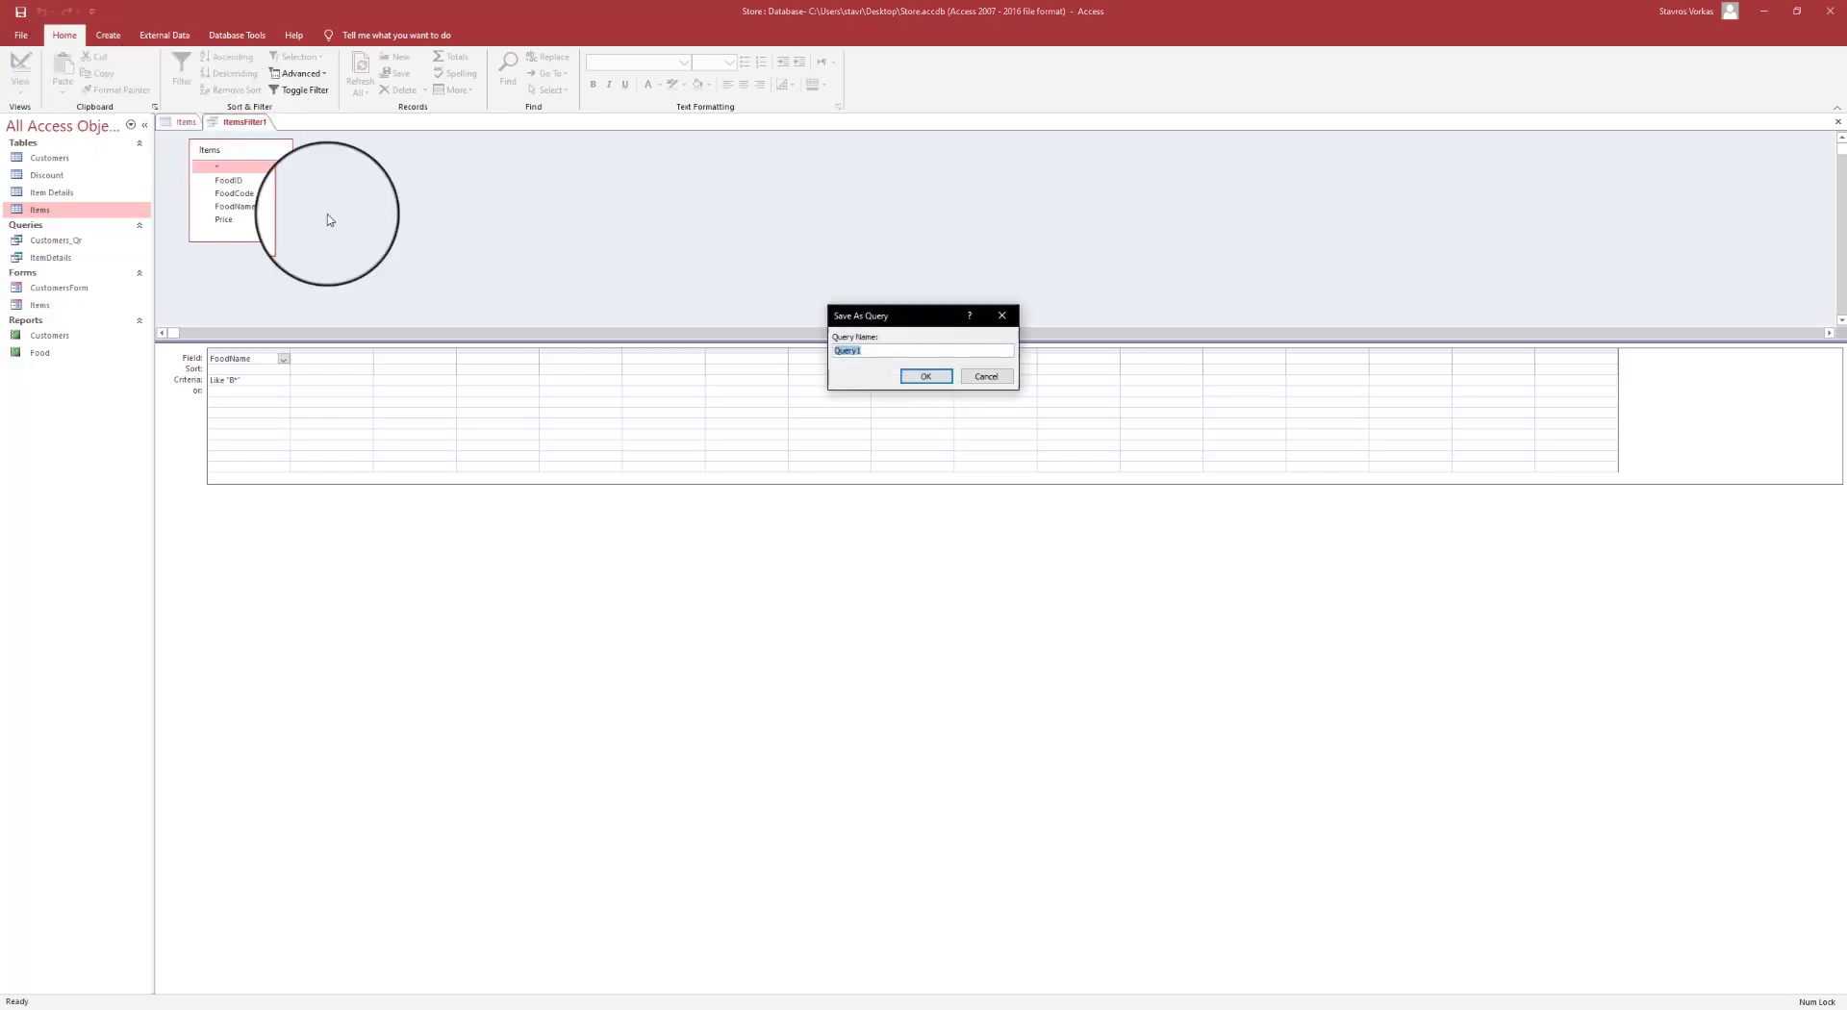
{"action": "left_click_drag", "start_coordinate": [898, 311], "coordinate": [822, 312]}
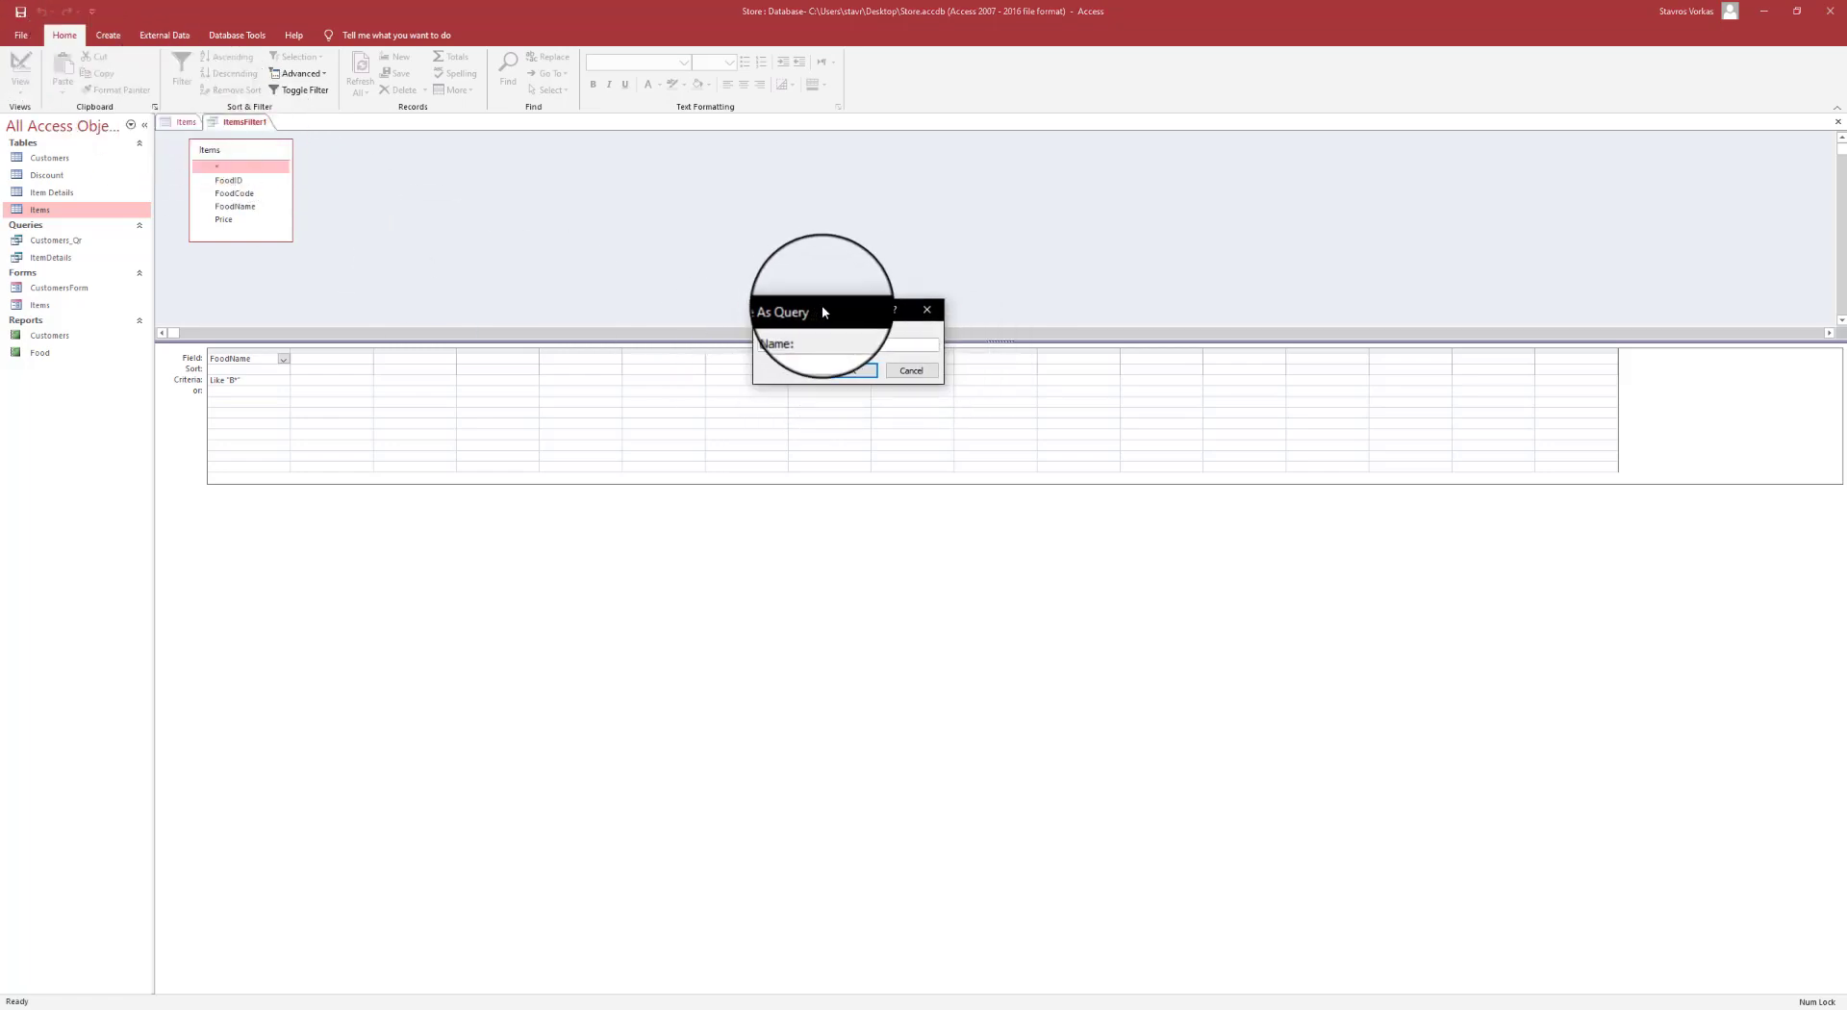
{"action": "left_click", "coordinate": [931, 315]}
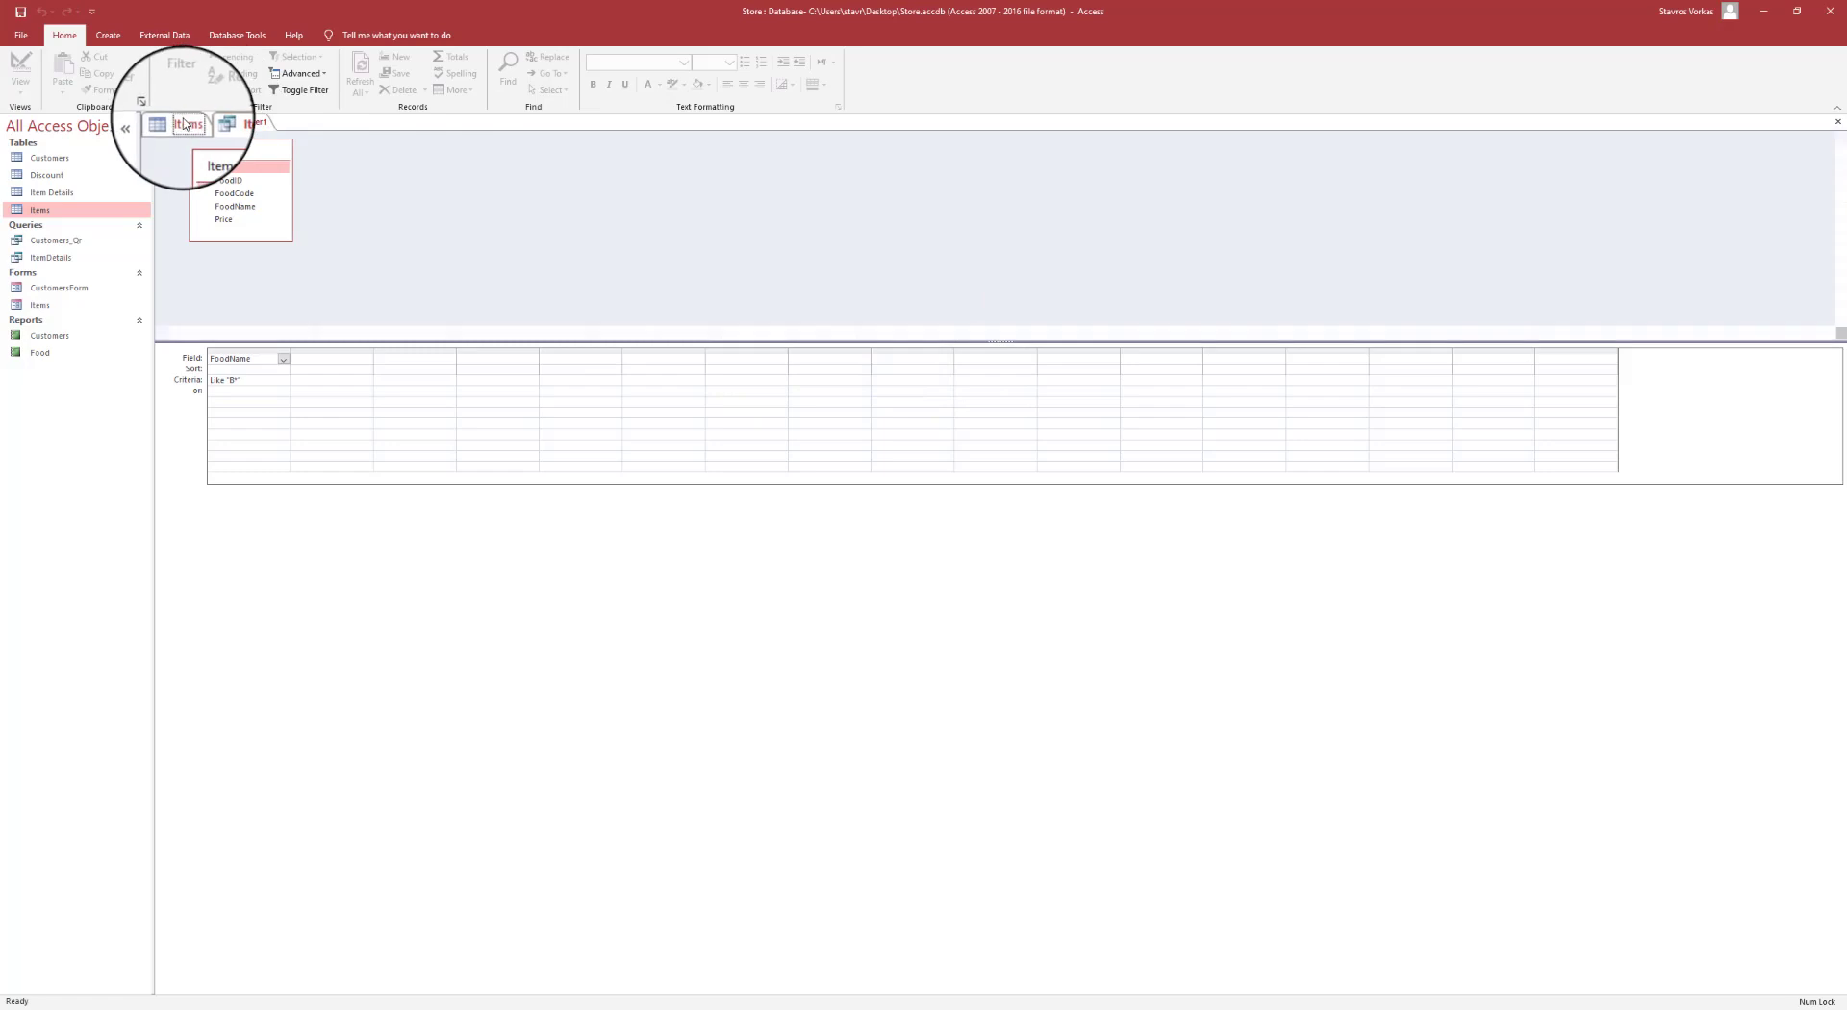
{"action": "left_click", "coordinate": [183, 120]}
{"action": "left_click", "coordinate": [19, 14]}
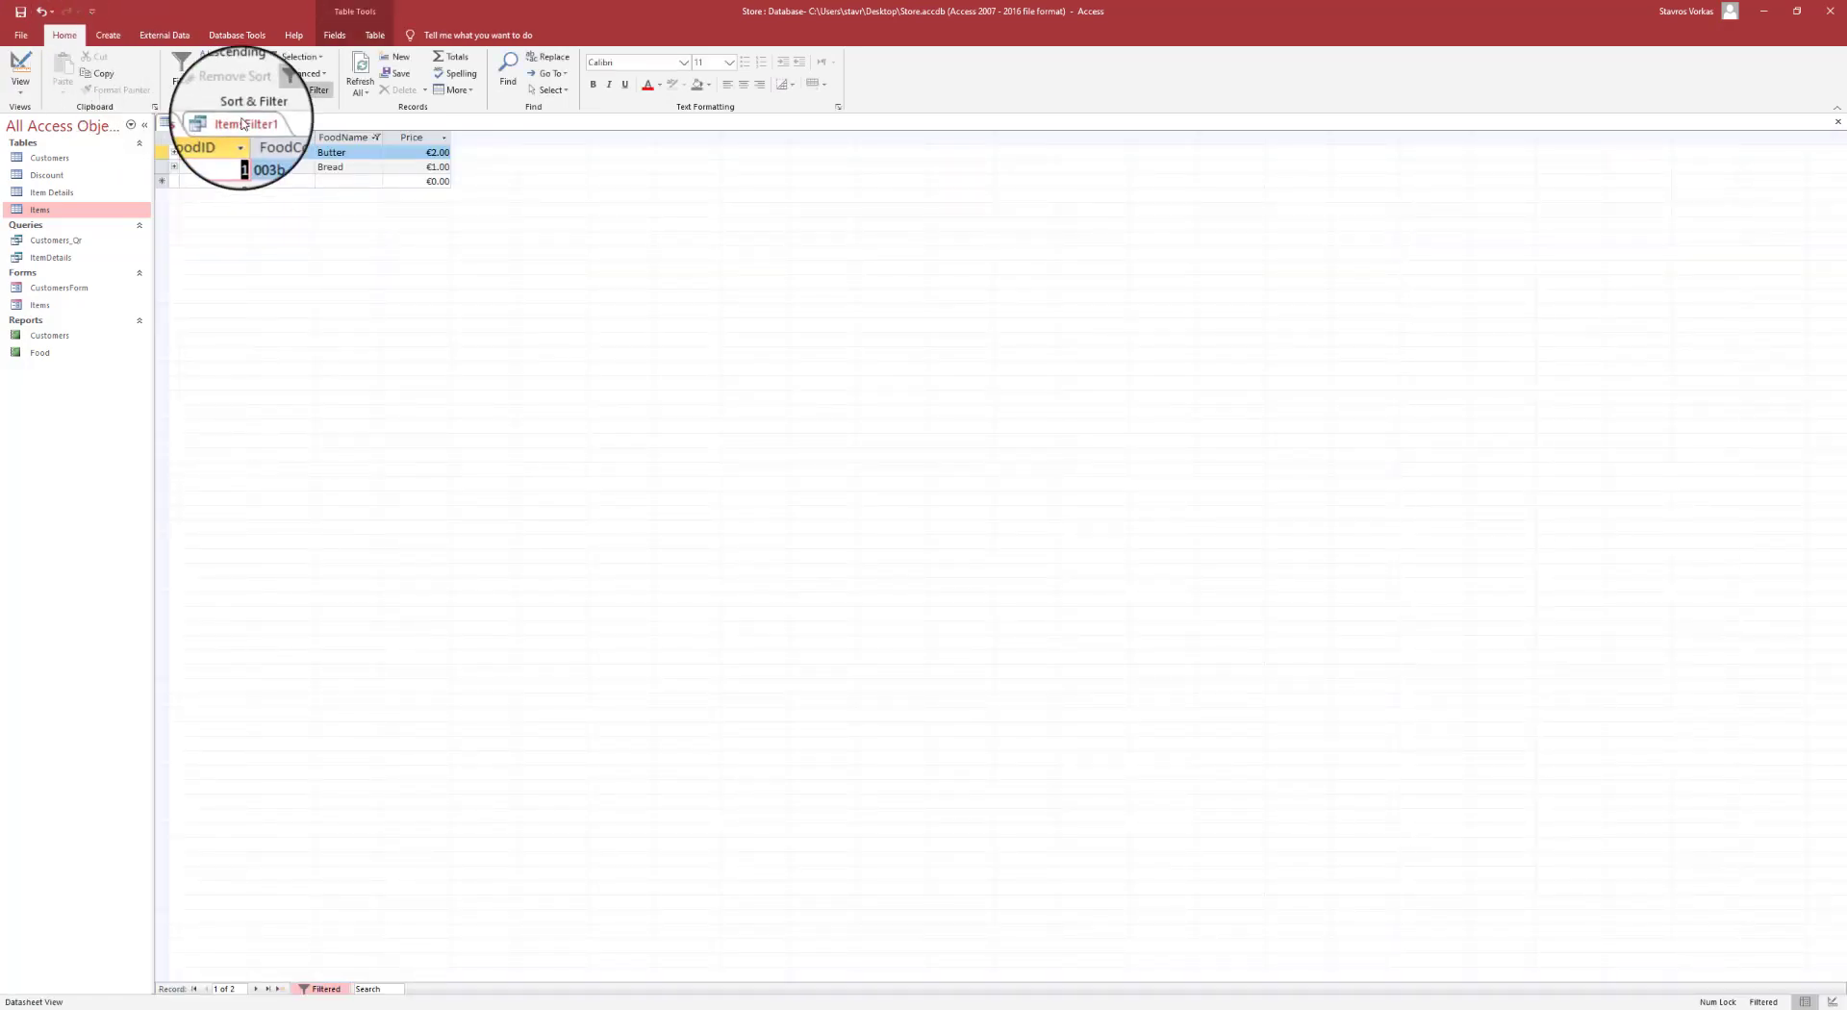
- Close the ItemsFilter1 filter design tab and the Items datasheet tab
{"action": "right_click", "coordinate": [242, 120]}
{"action": "left_click", "coordinate": [273, 148]}
{"action": "right_click", "coordinate": [173, 116]}
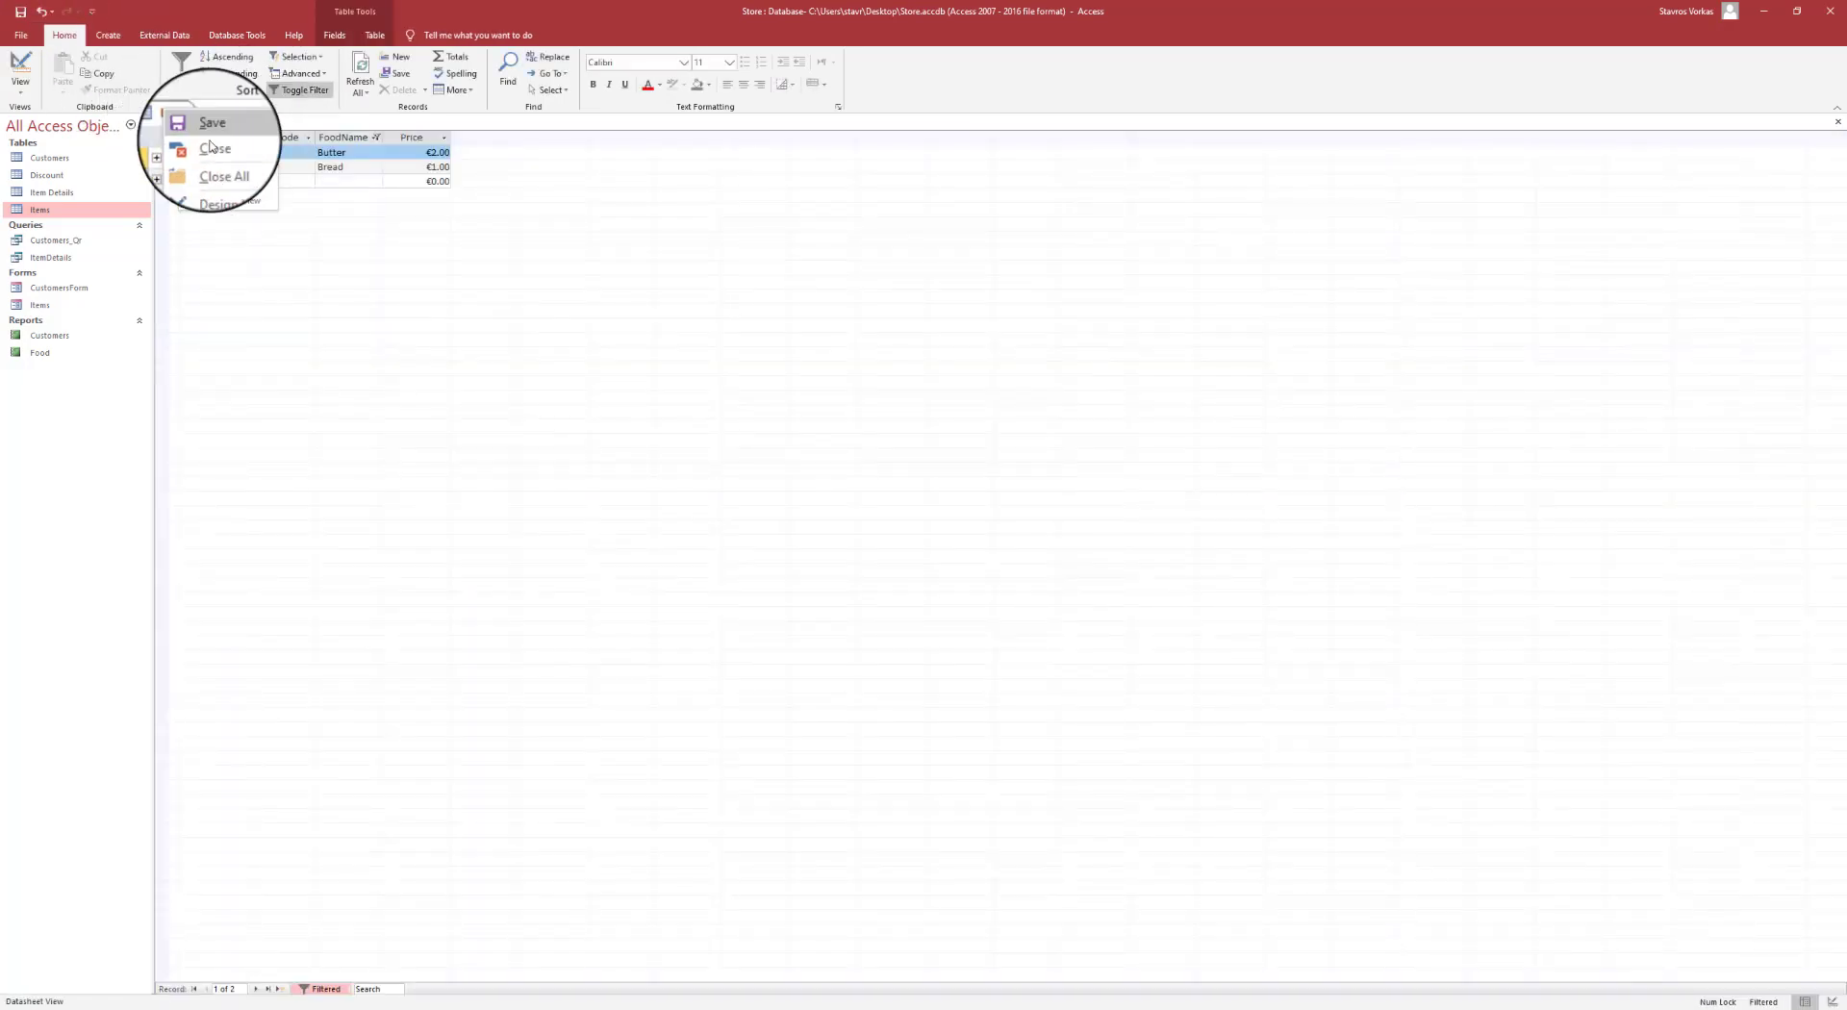
{"action": "left_click", "coordinate": [218, 151]}
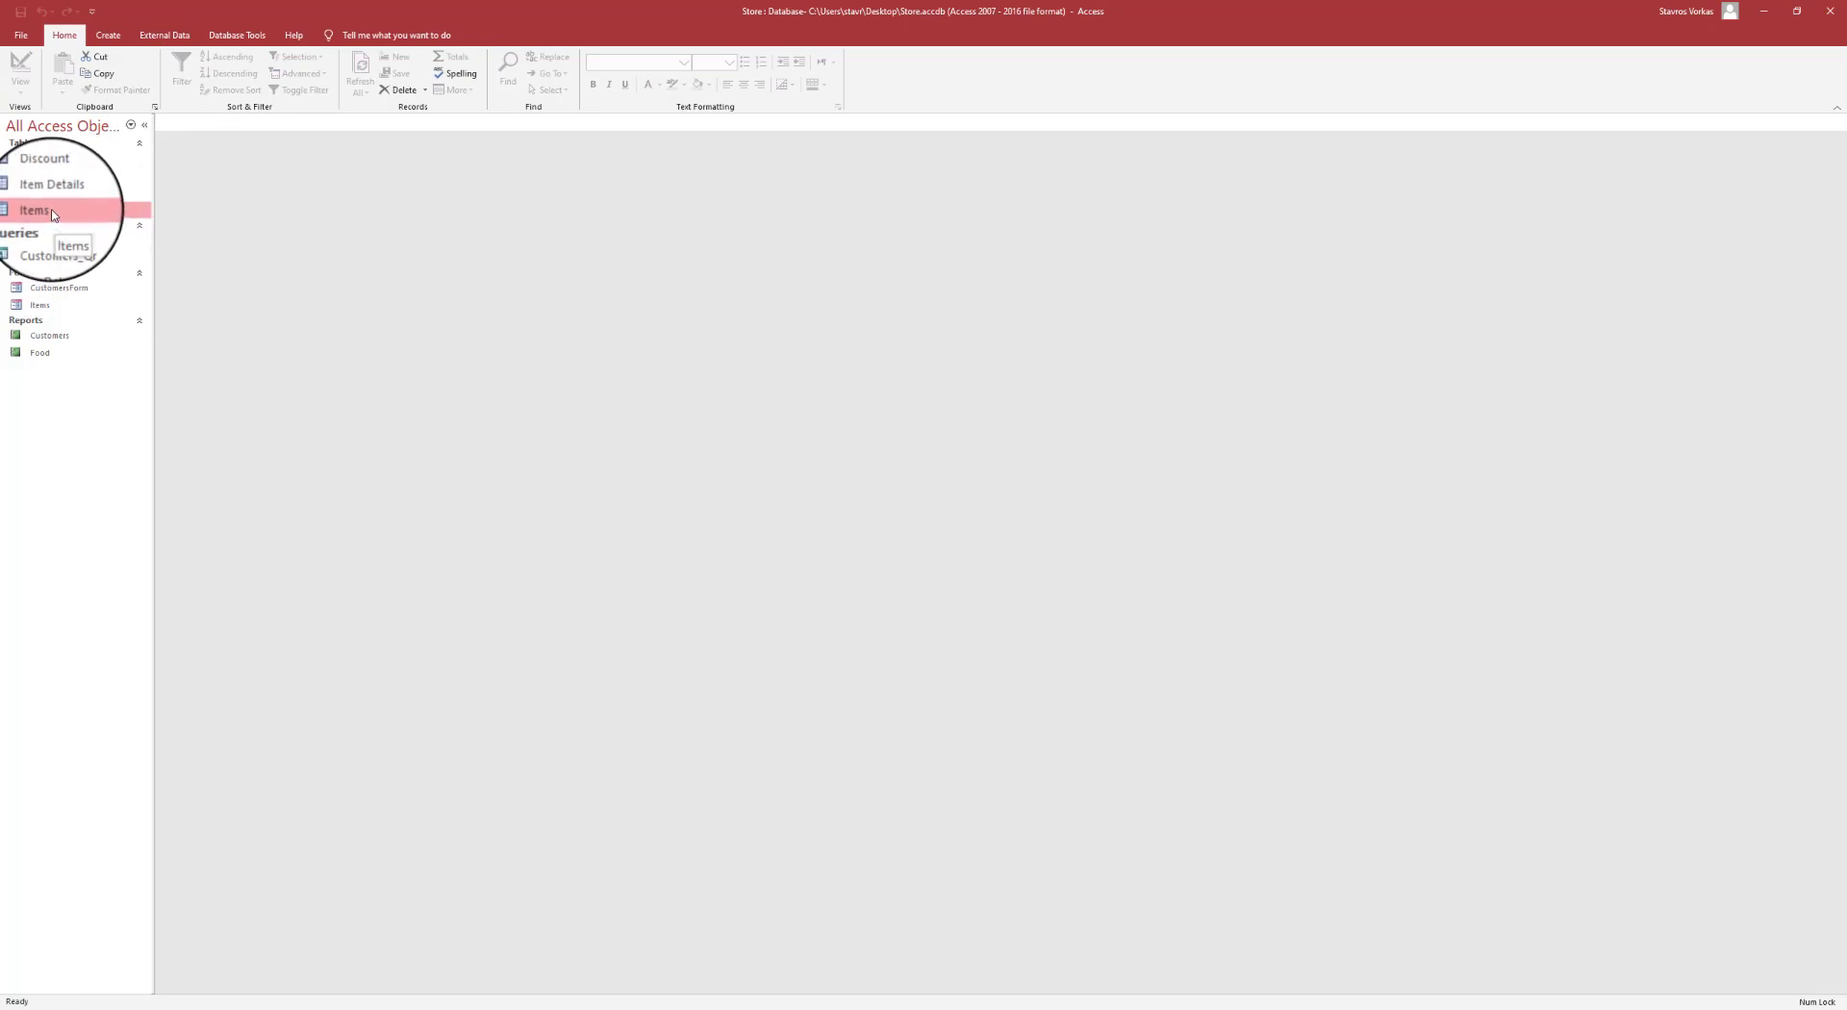
{"action": "double_click", "coordinate": [53, 212]}
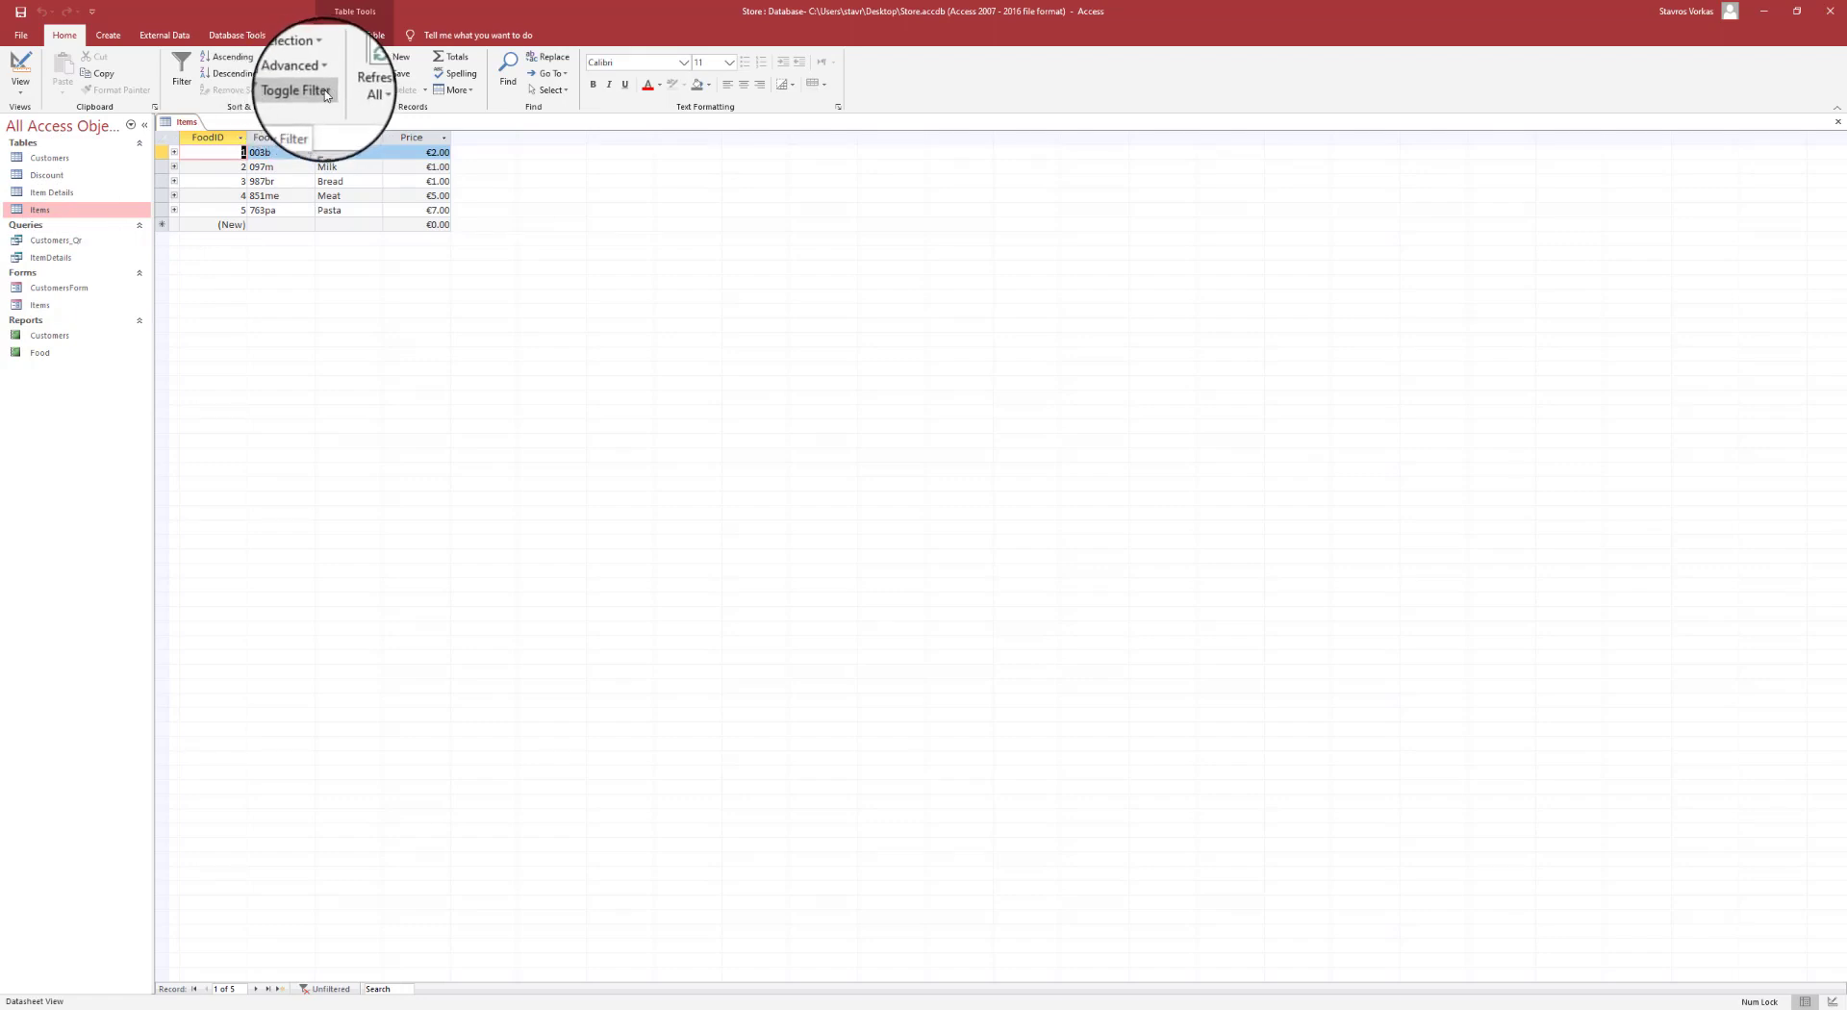
{"action": "left_click", "coordinate": [325, 93]}
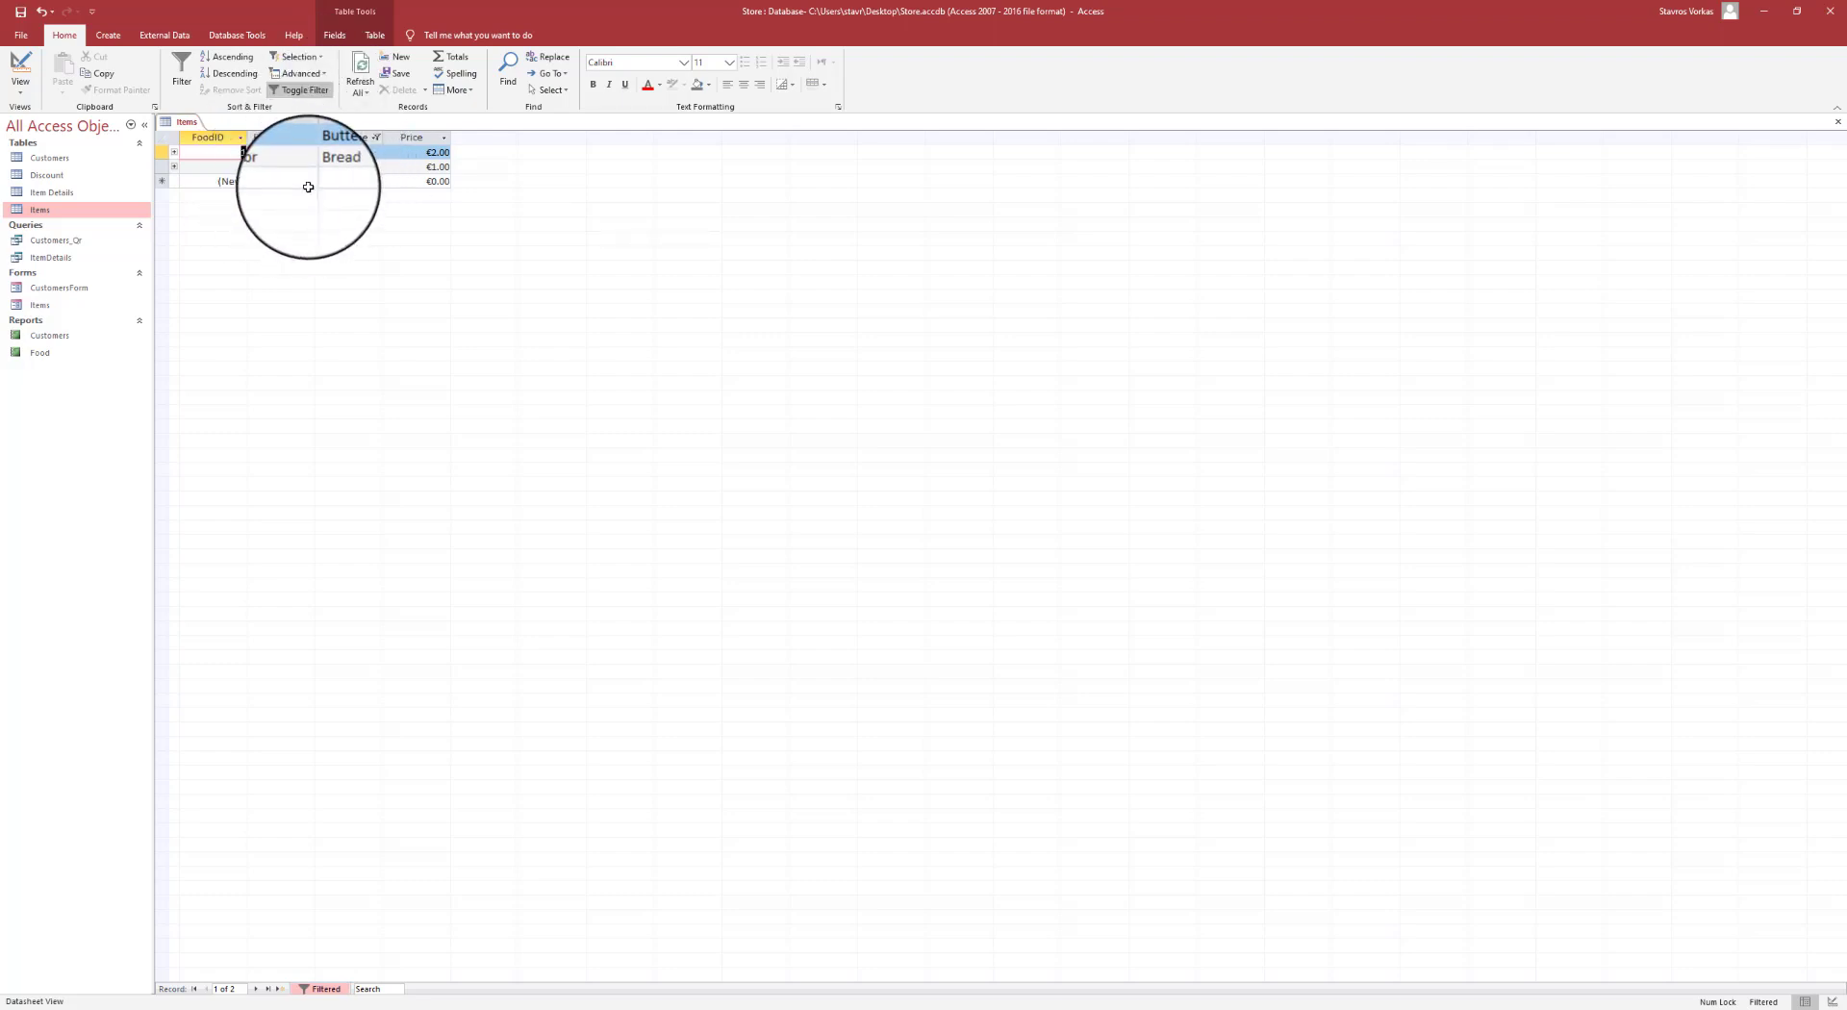
{"action": "right_click", "coordinate": [186, 123]}
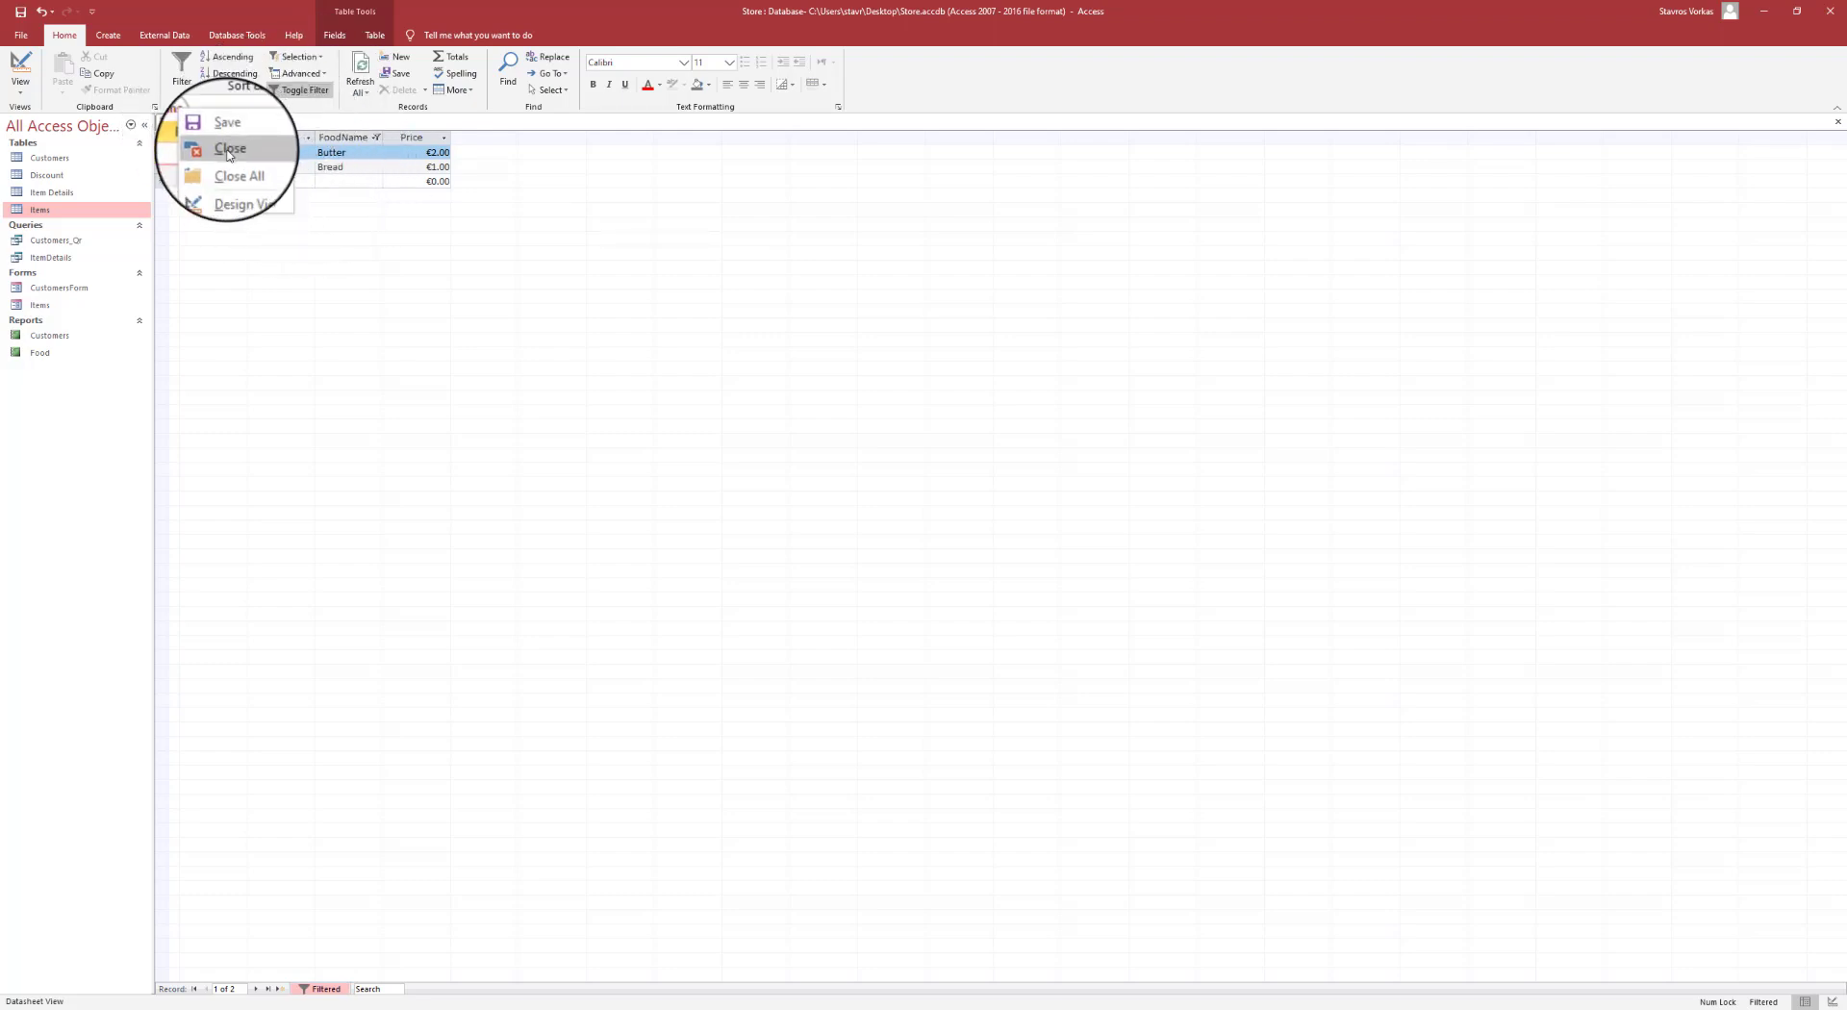
{"action": "left_click", "coordinate": [210, 152]}
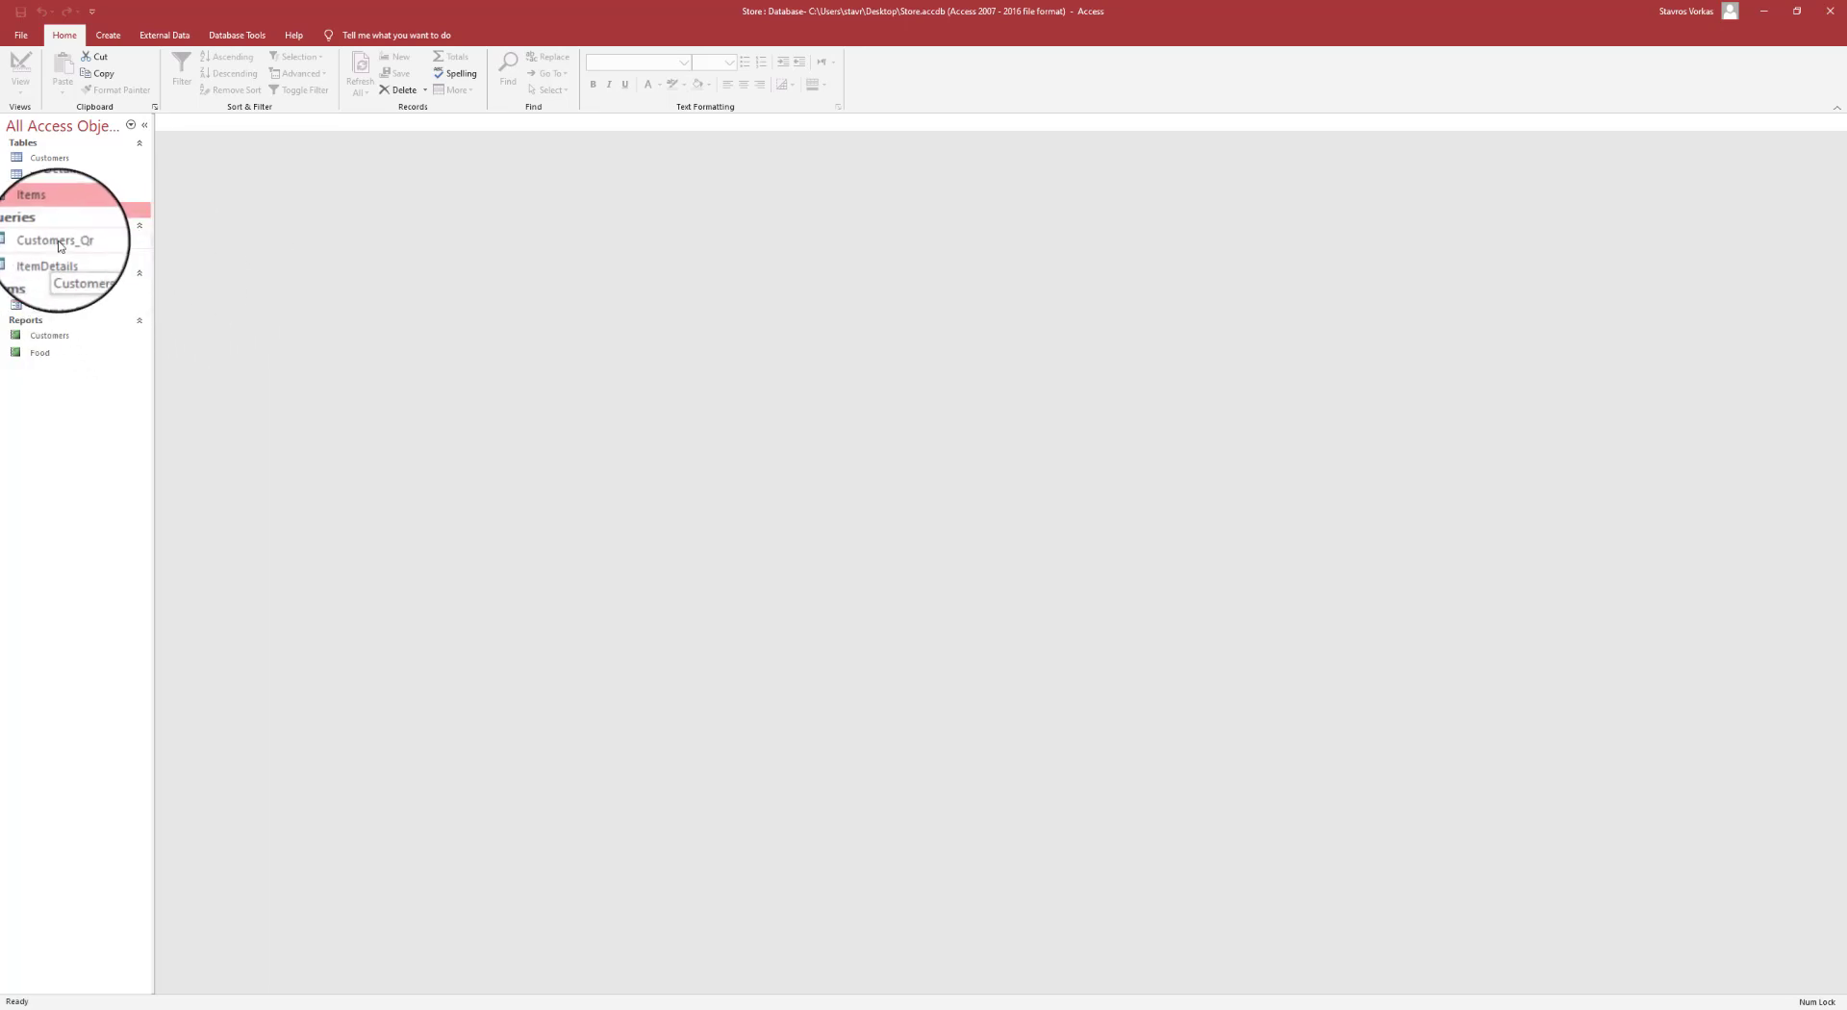
- Open the Items form, sort by Product Code descending, then save and close it
{"action": "double_click", "coordinate": [50, 308]}
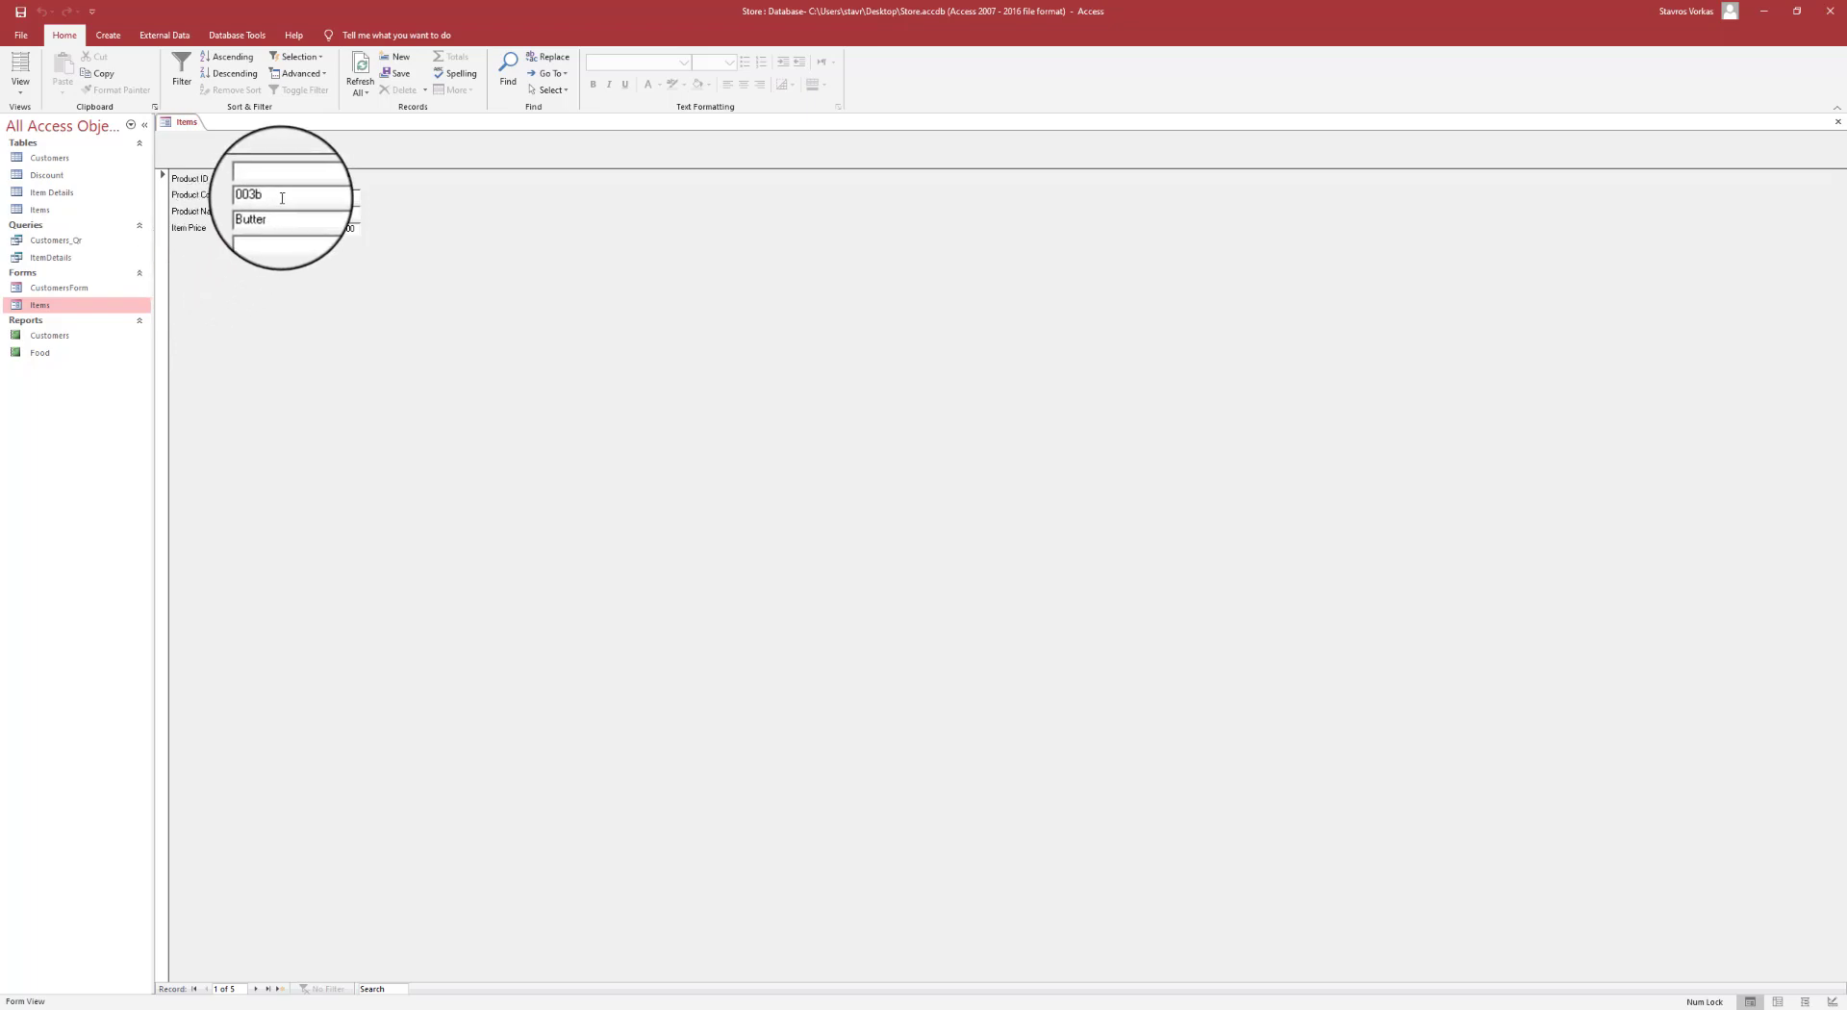
{"action": "left_click_drag", "start_coordinate": [276, 197], "coordinate": [232, 199]}
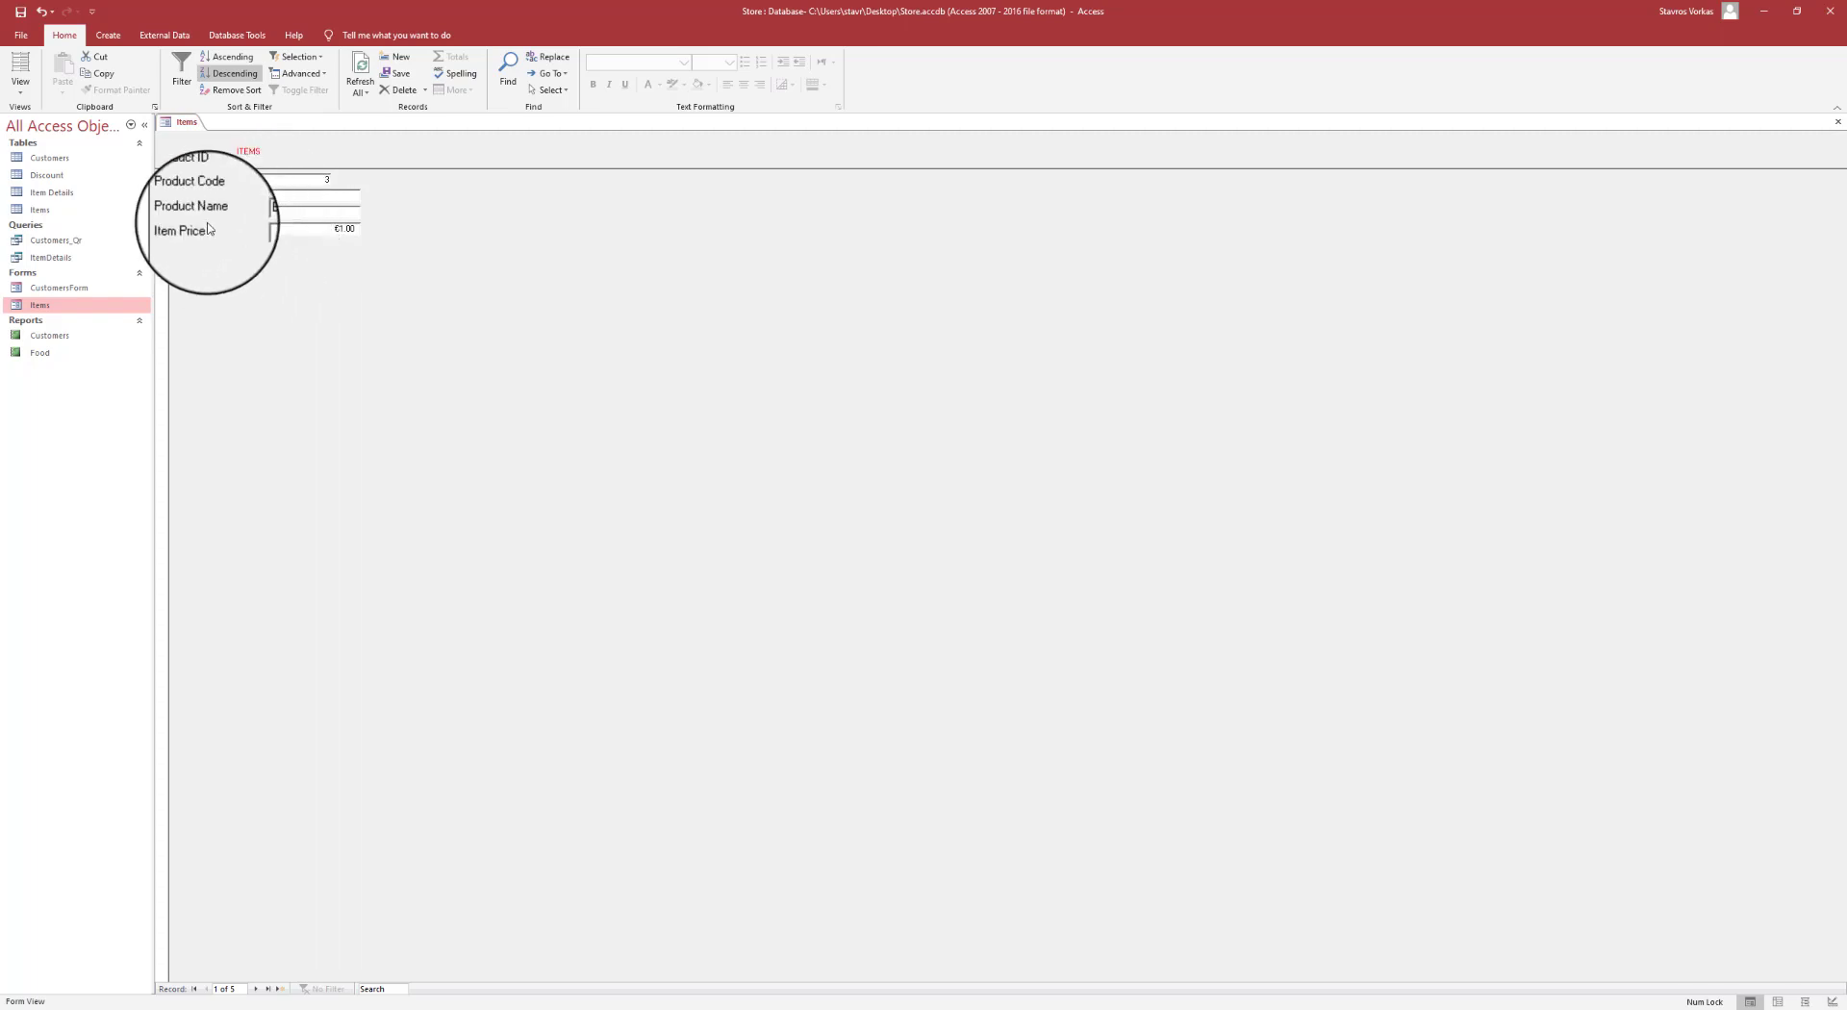
{"action": "left_click", "coordinate": [20, 14]}
{"action": "right_click", "coordinate": [186, 123]}
{"action": "left_click", "coordinate": [234, 152]}
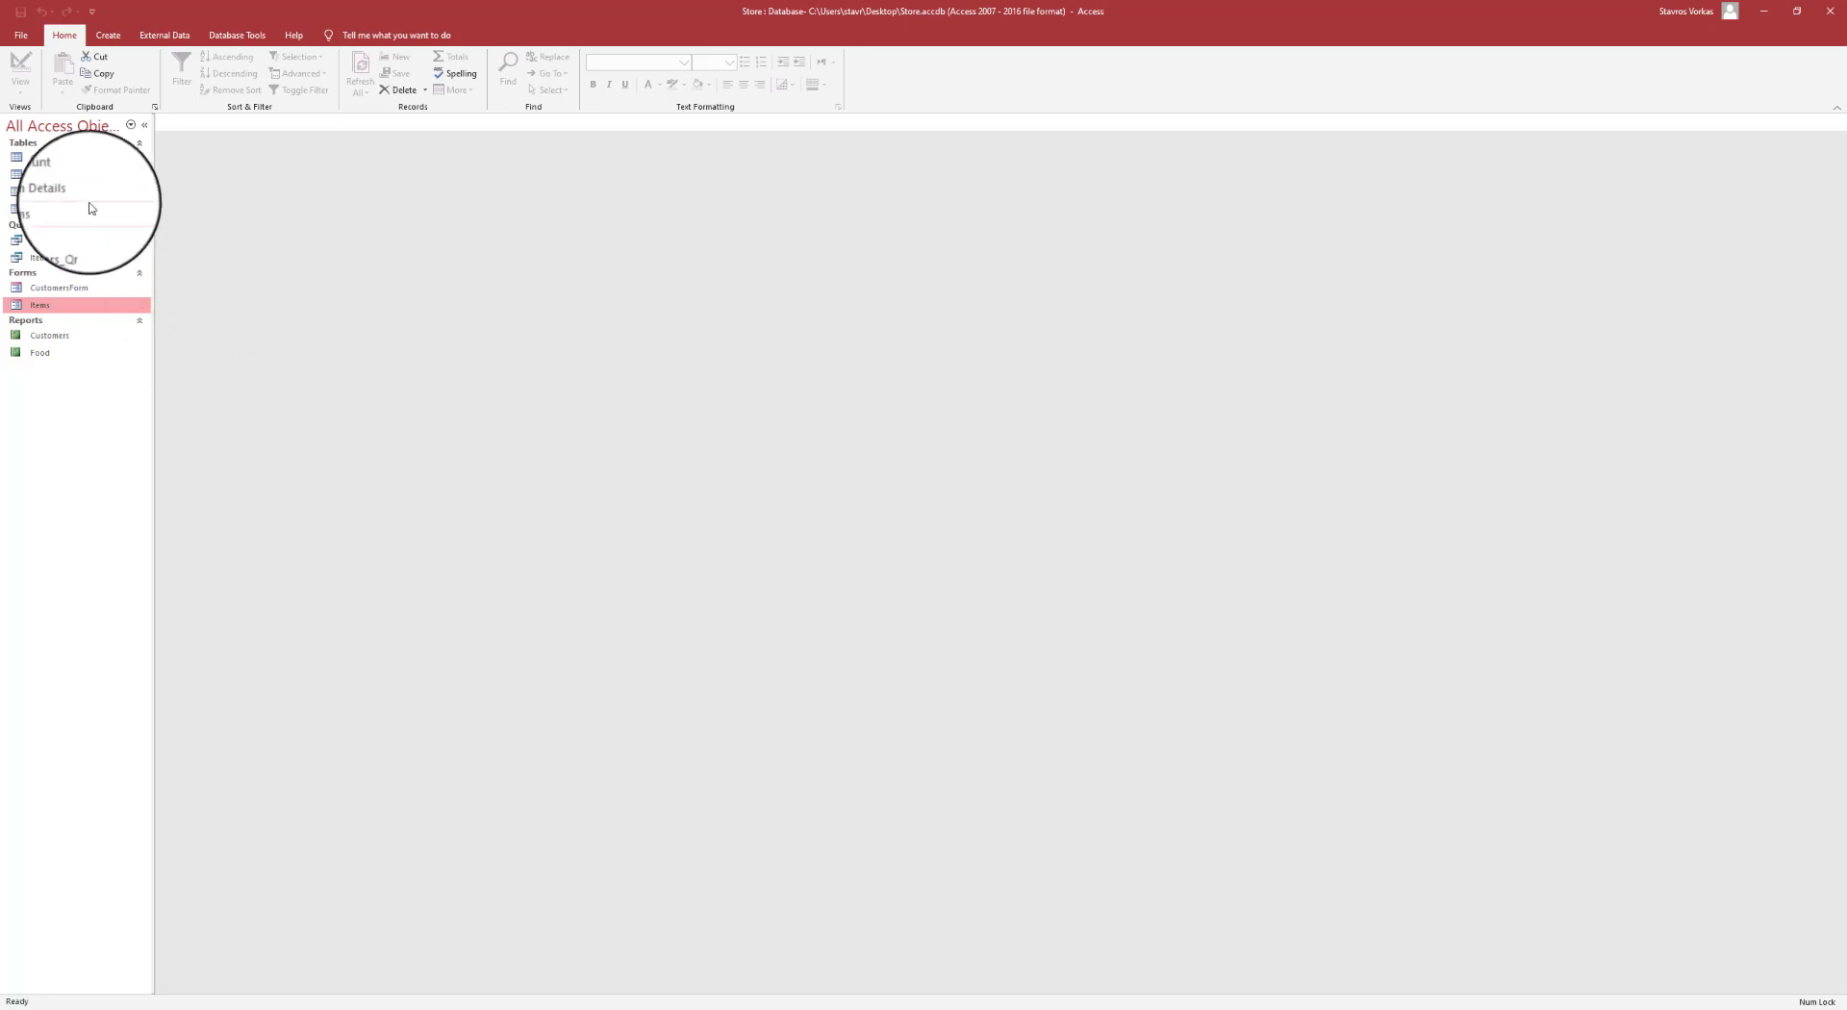
- In Discount's Design view, delete the Description field, confirm, and save back in datasheet view
{"action": "double_click", "coordinate": [61, 175]}
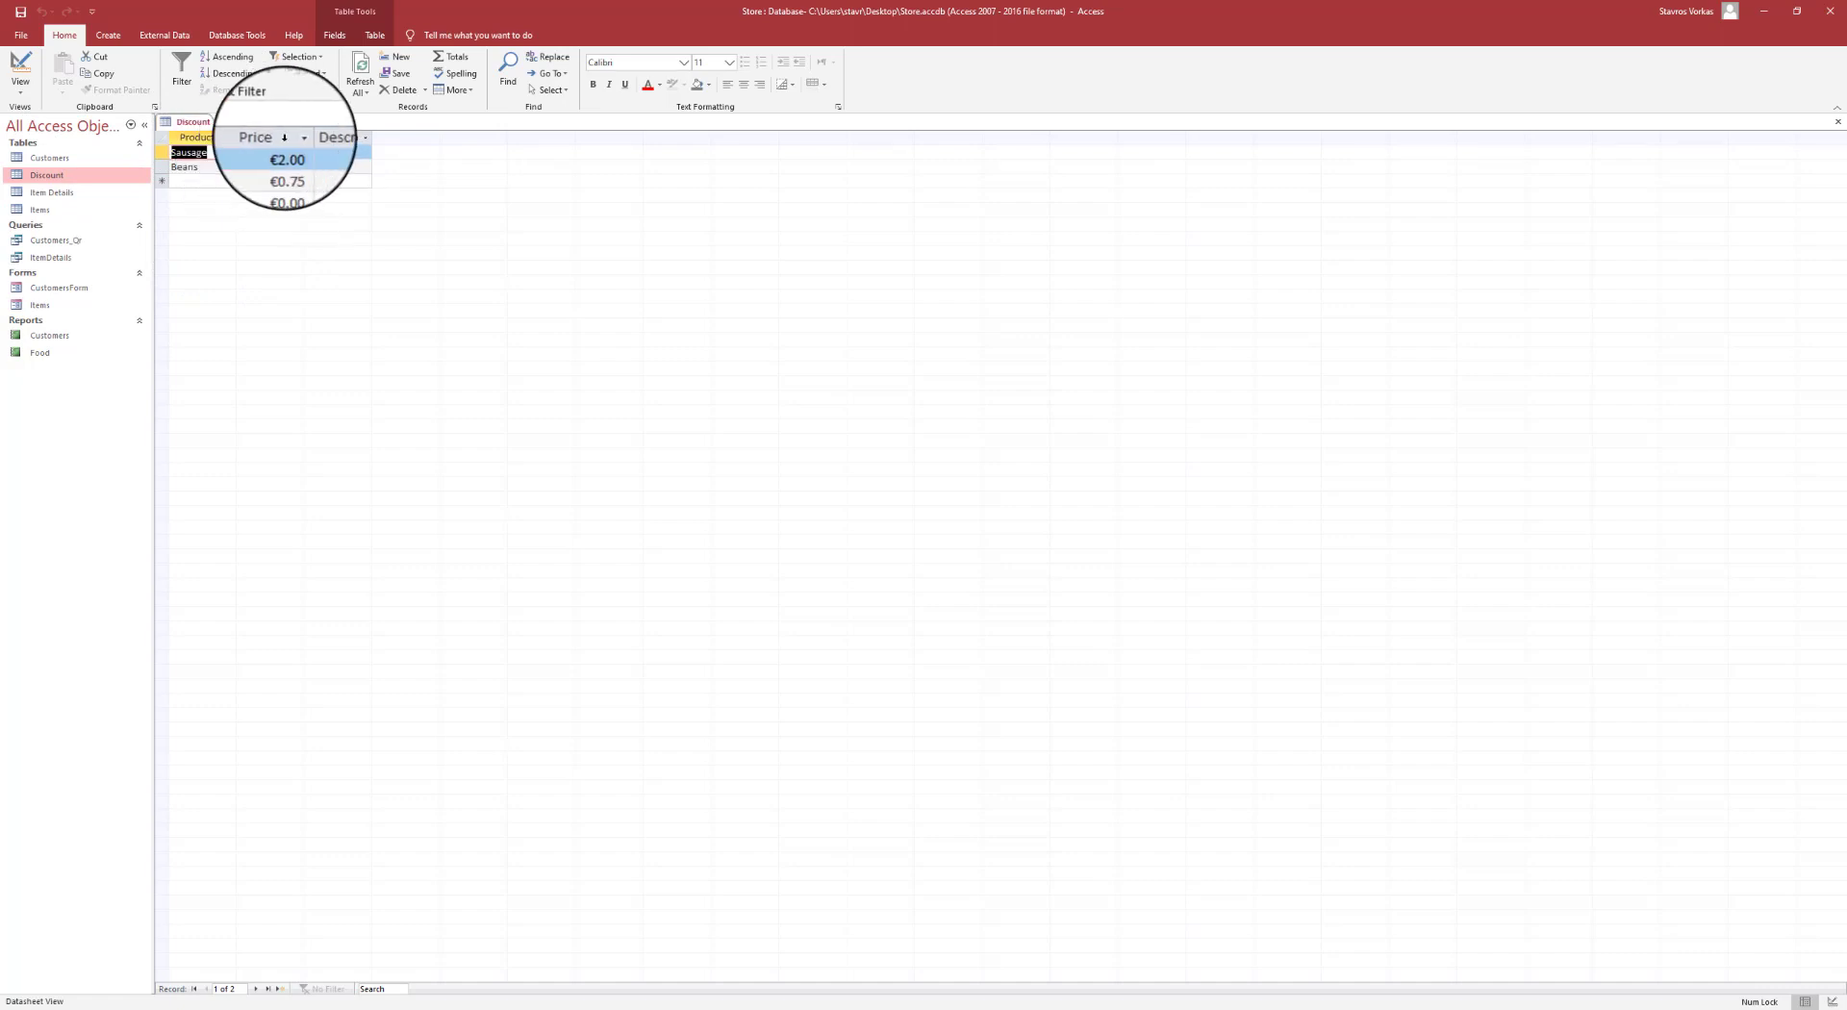
{"action": "left_click", "coordinate": [21, 88]}
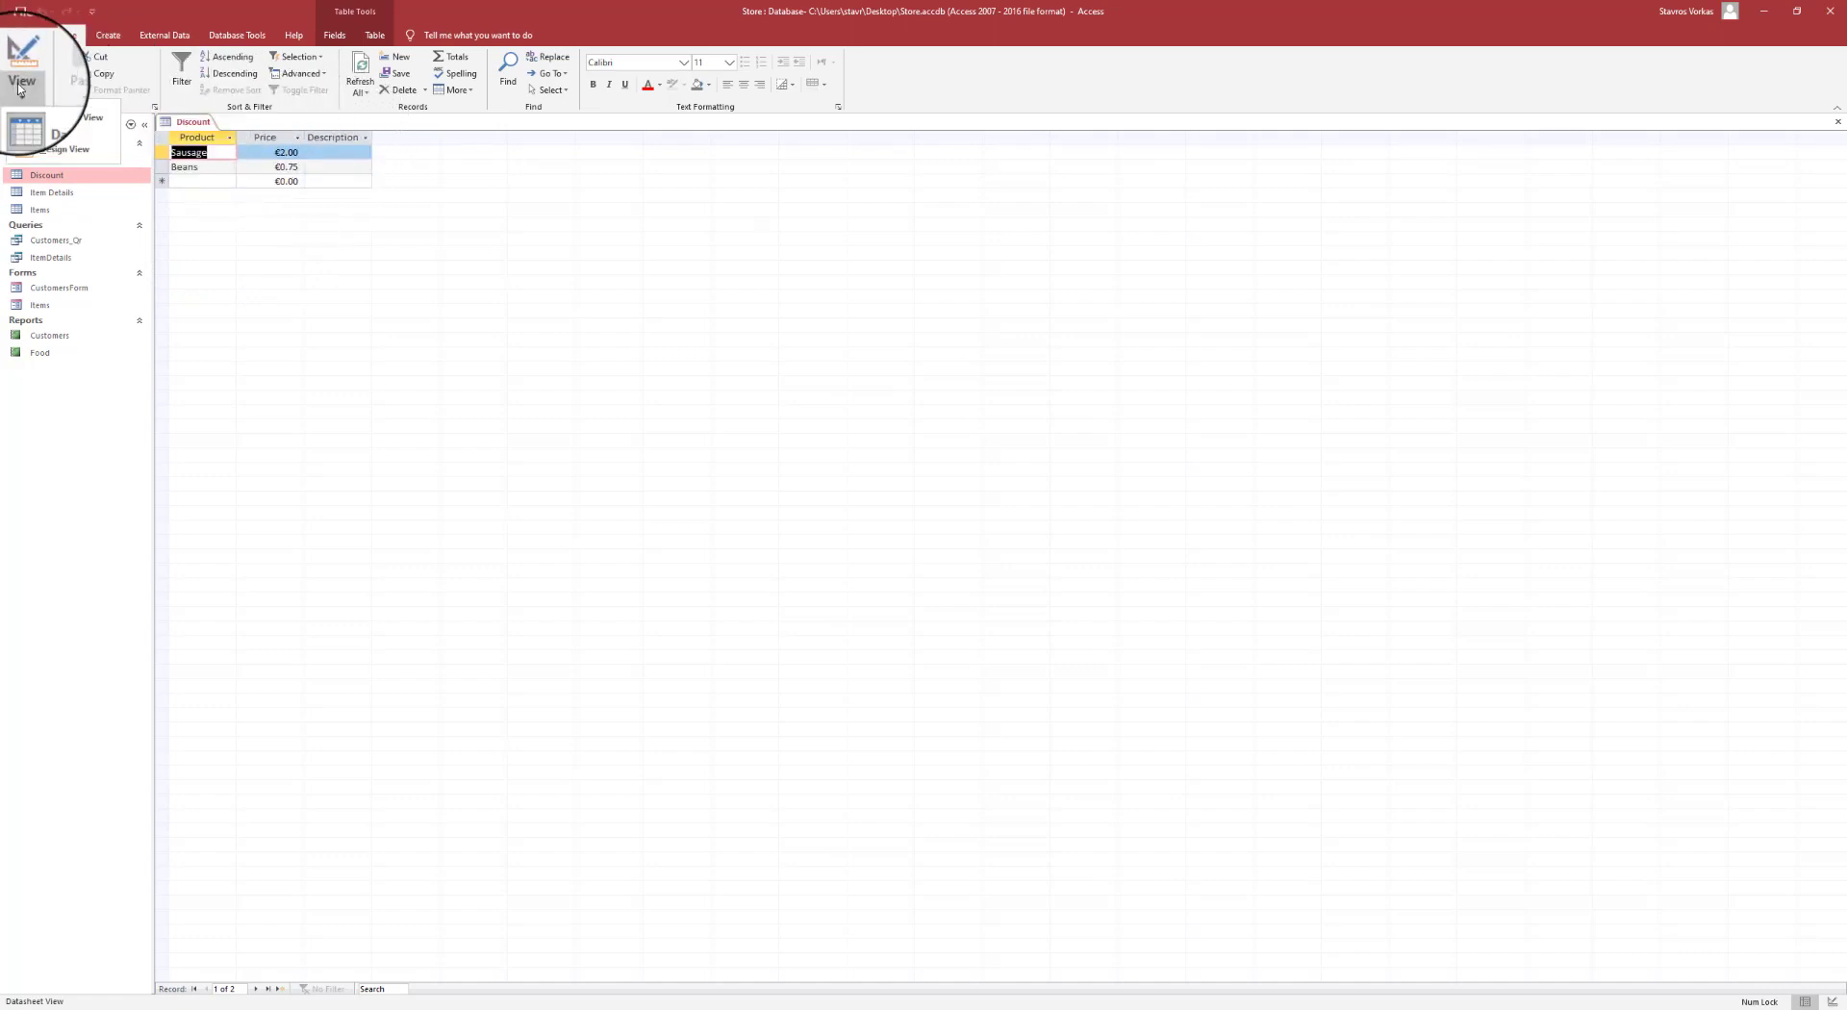
{"action": "left_click", "coordinate": [53, 152]}
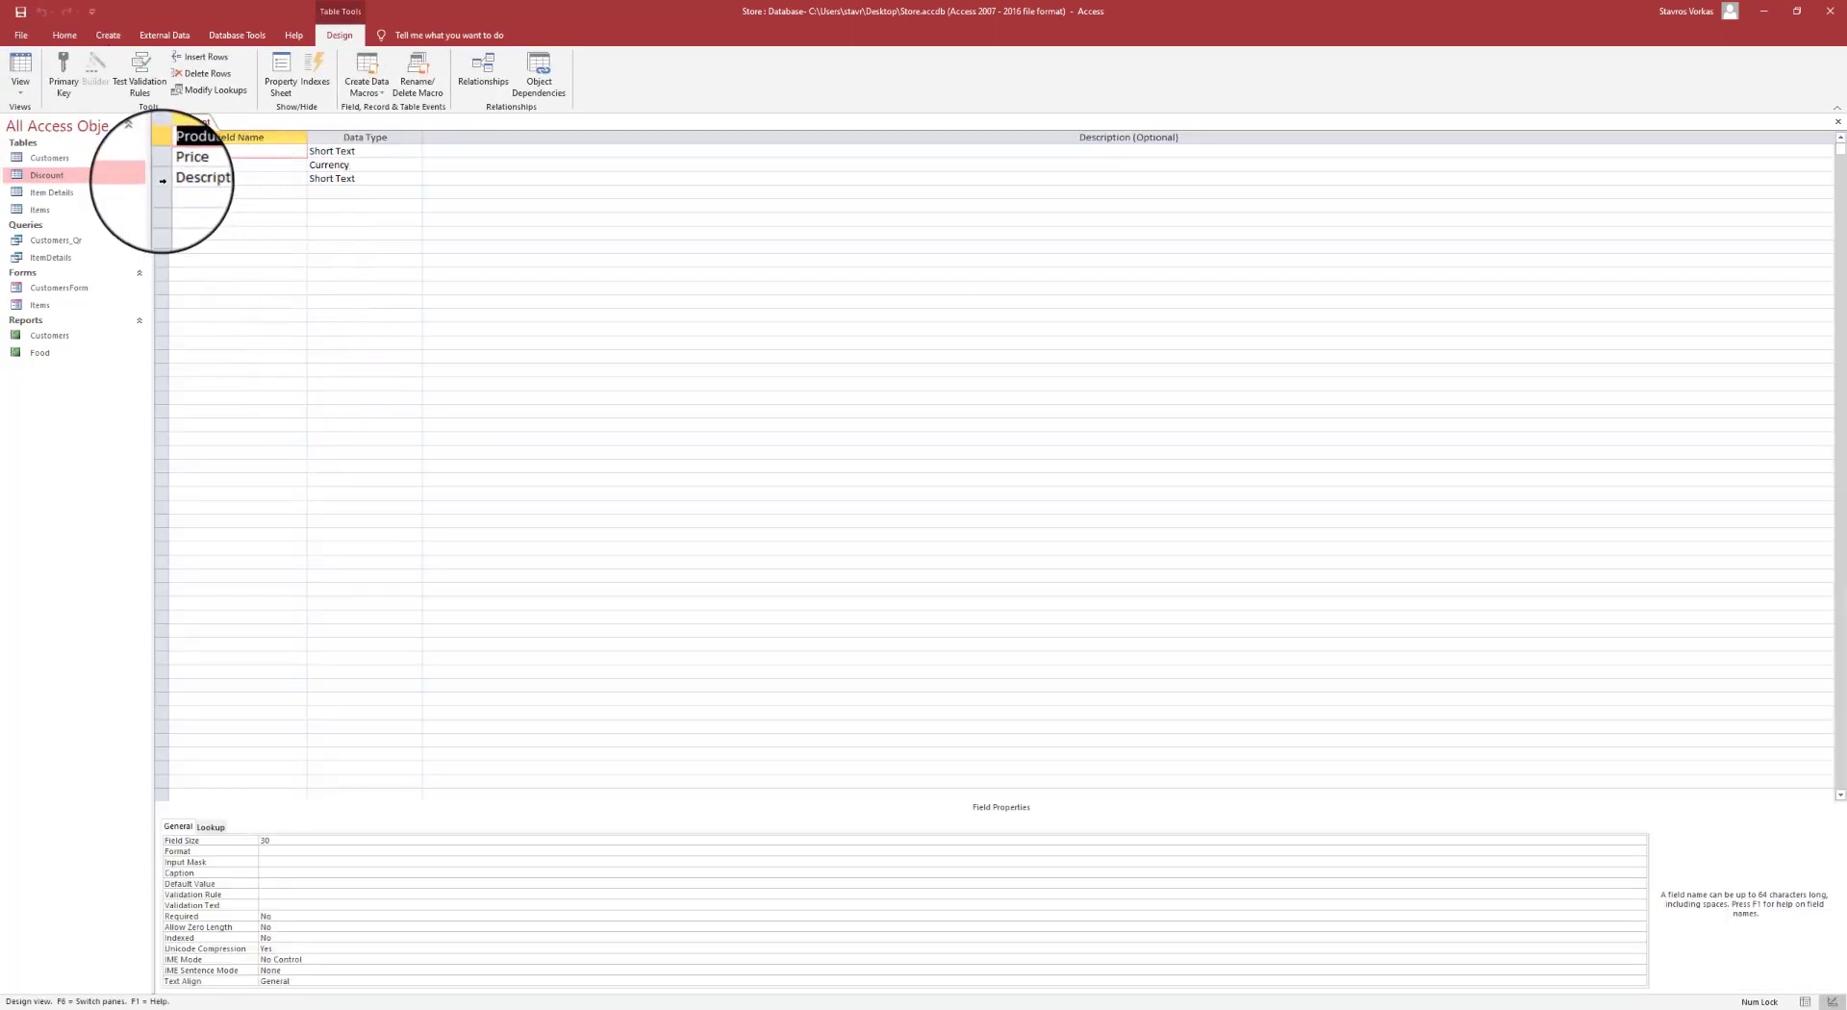
{"action": "left_click", "coordinate": [162, 179]}
{"action": "key", "text": "Delete"}
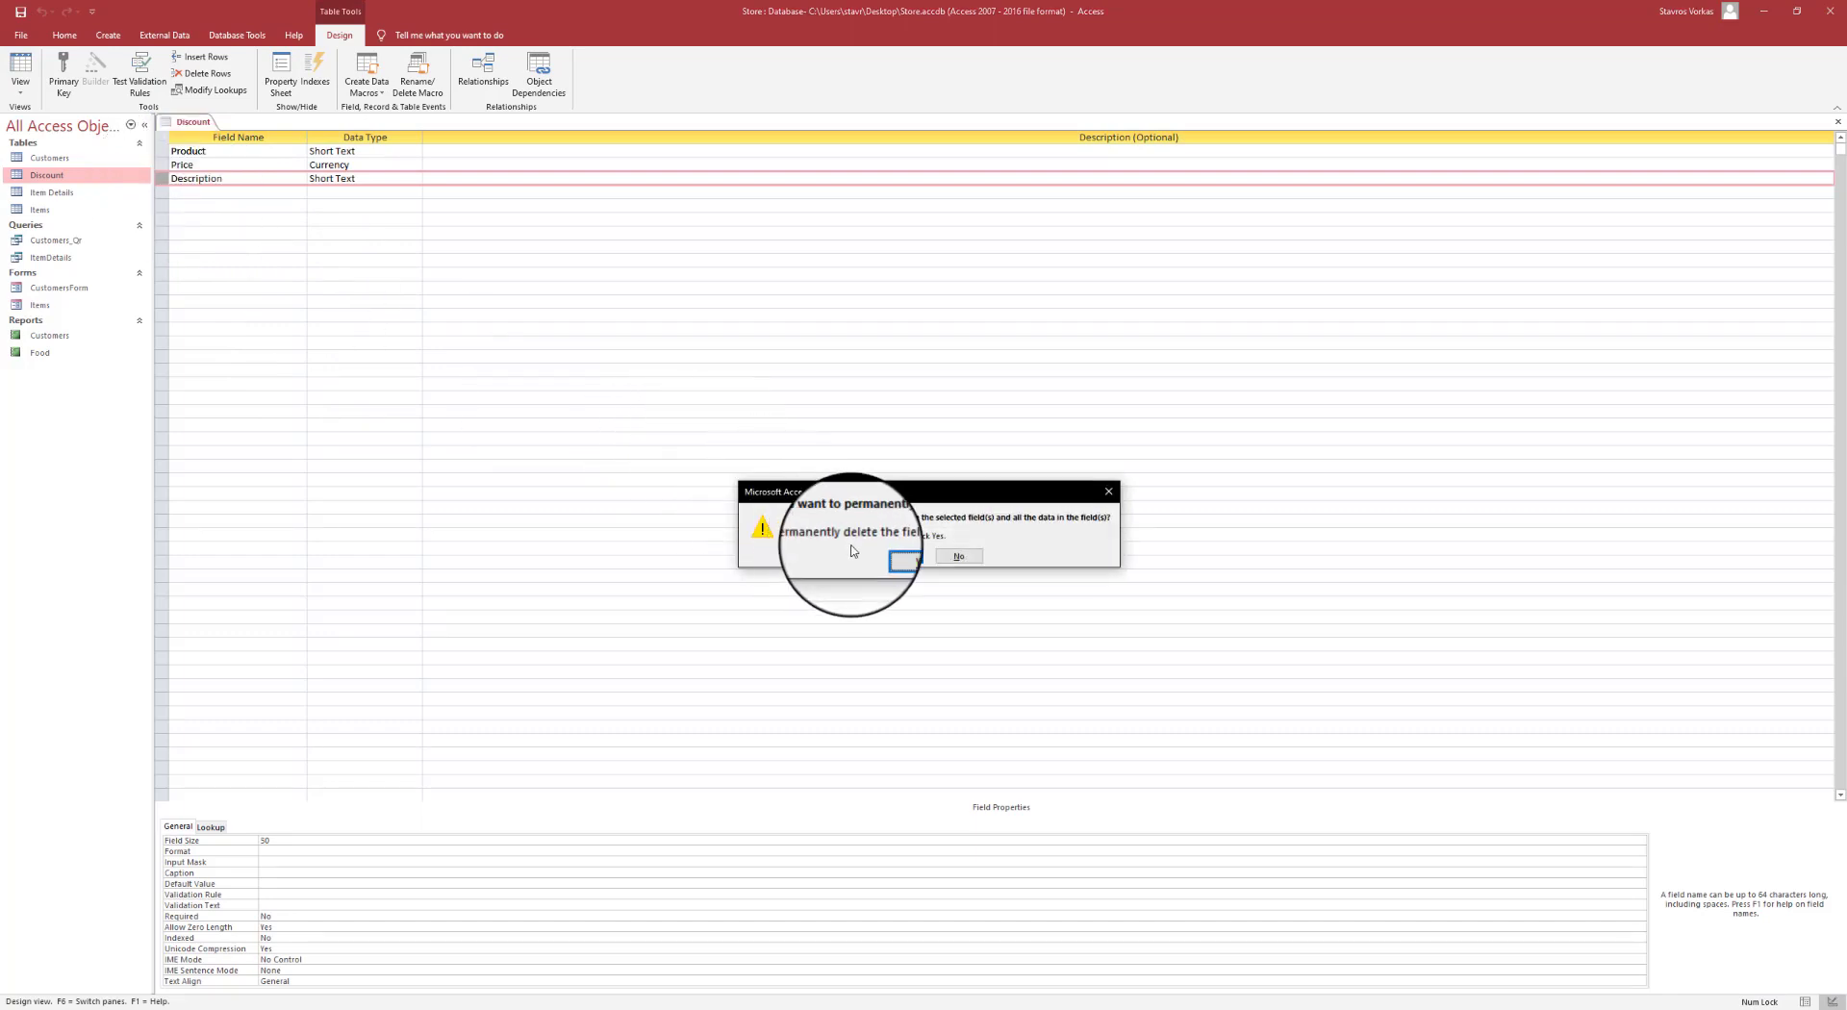
{"action": "left_click", "coordinate": [899, 555]}
{"action": "left_click", "coordinate": [24, 72]}
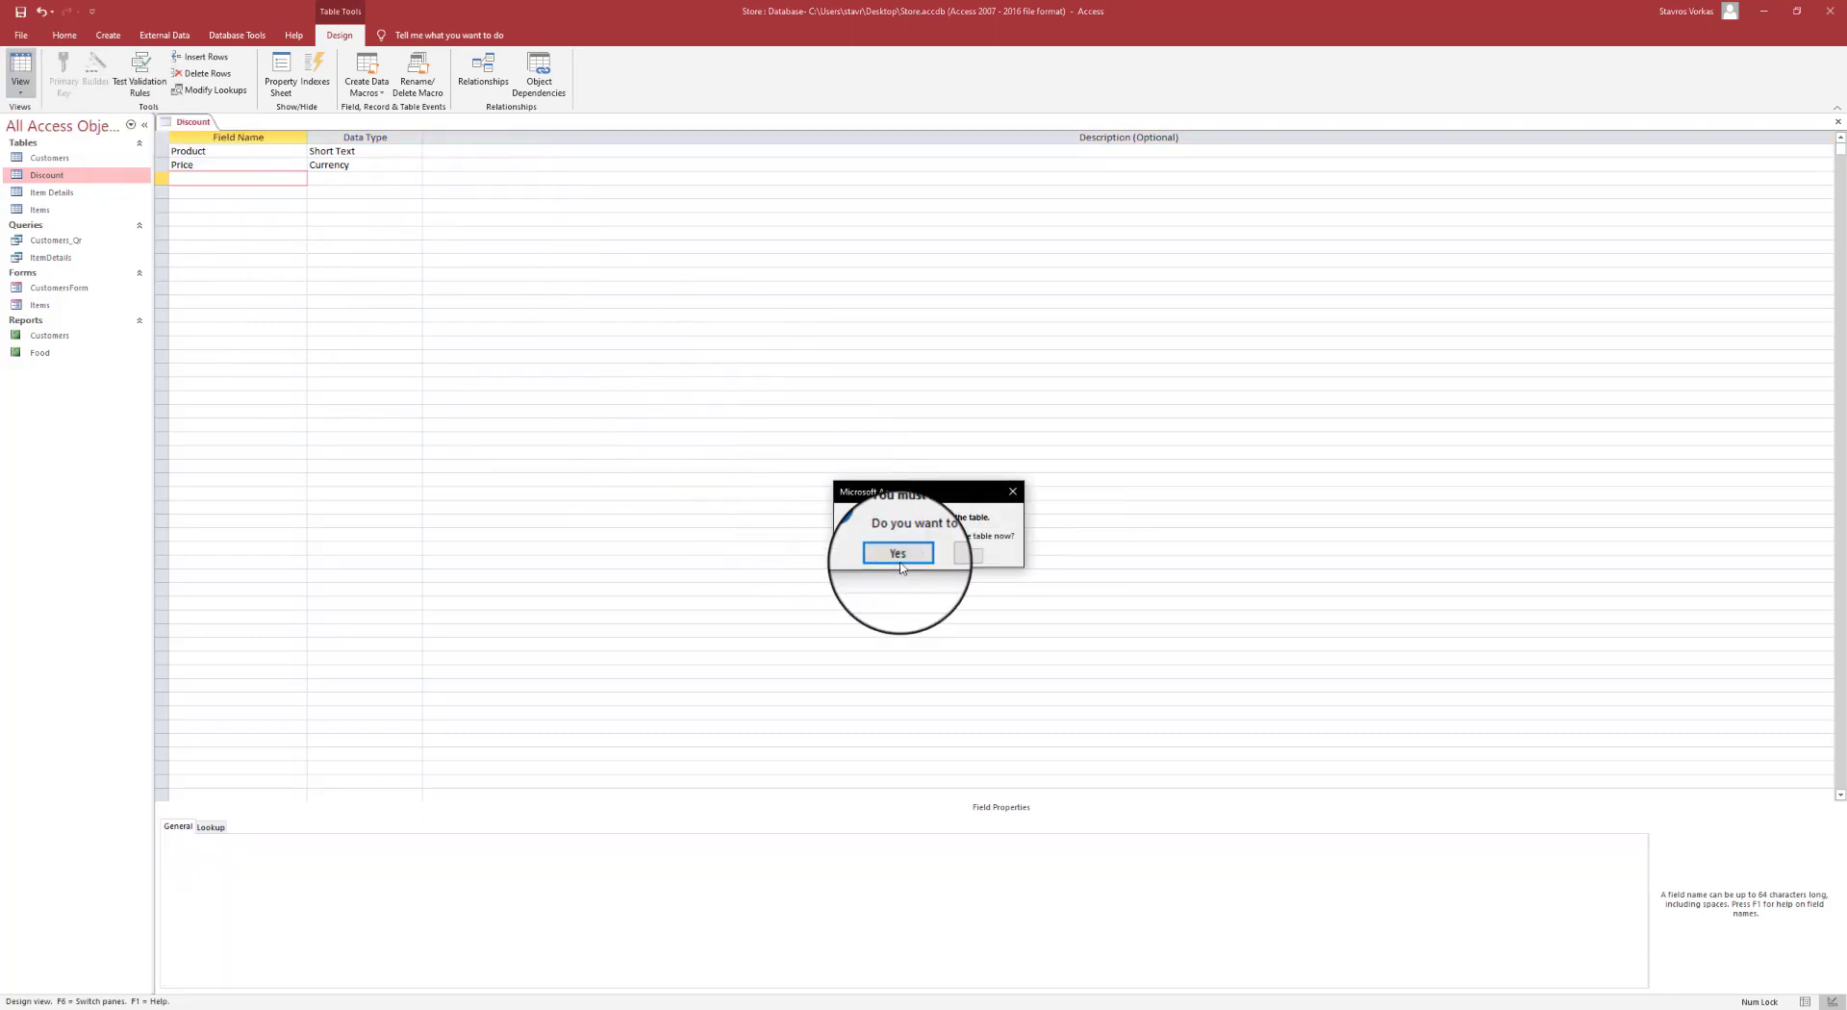
{"action": "left_click", "coordinate": [897, 554]}
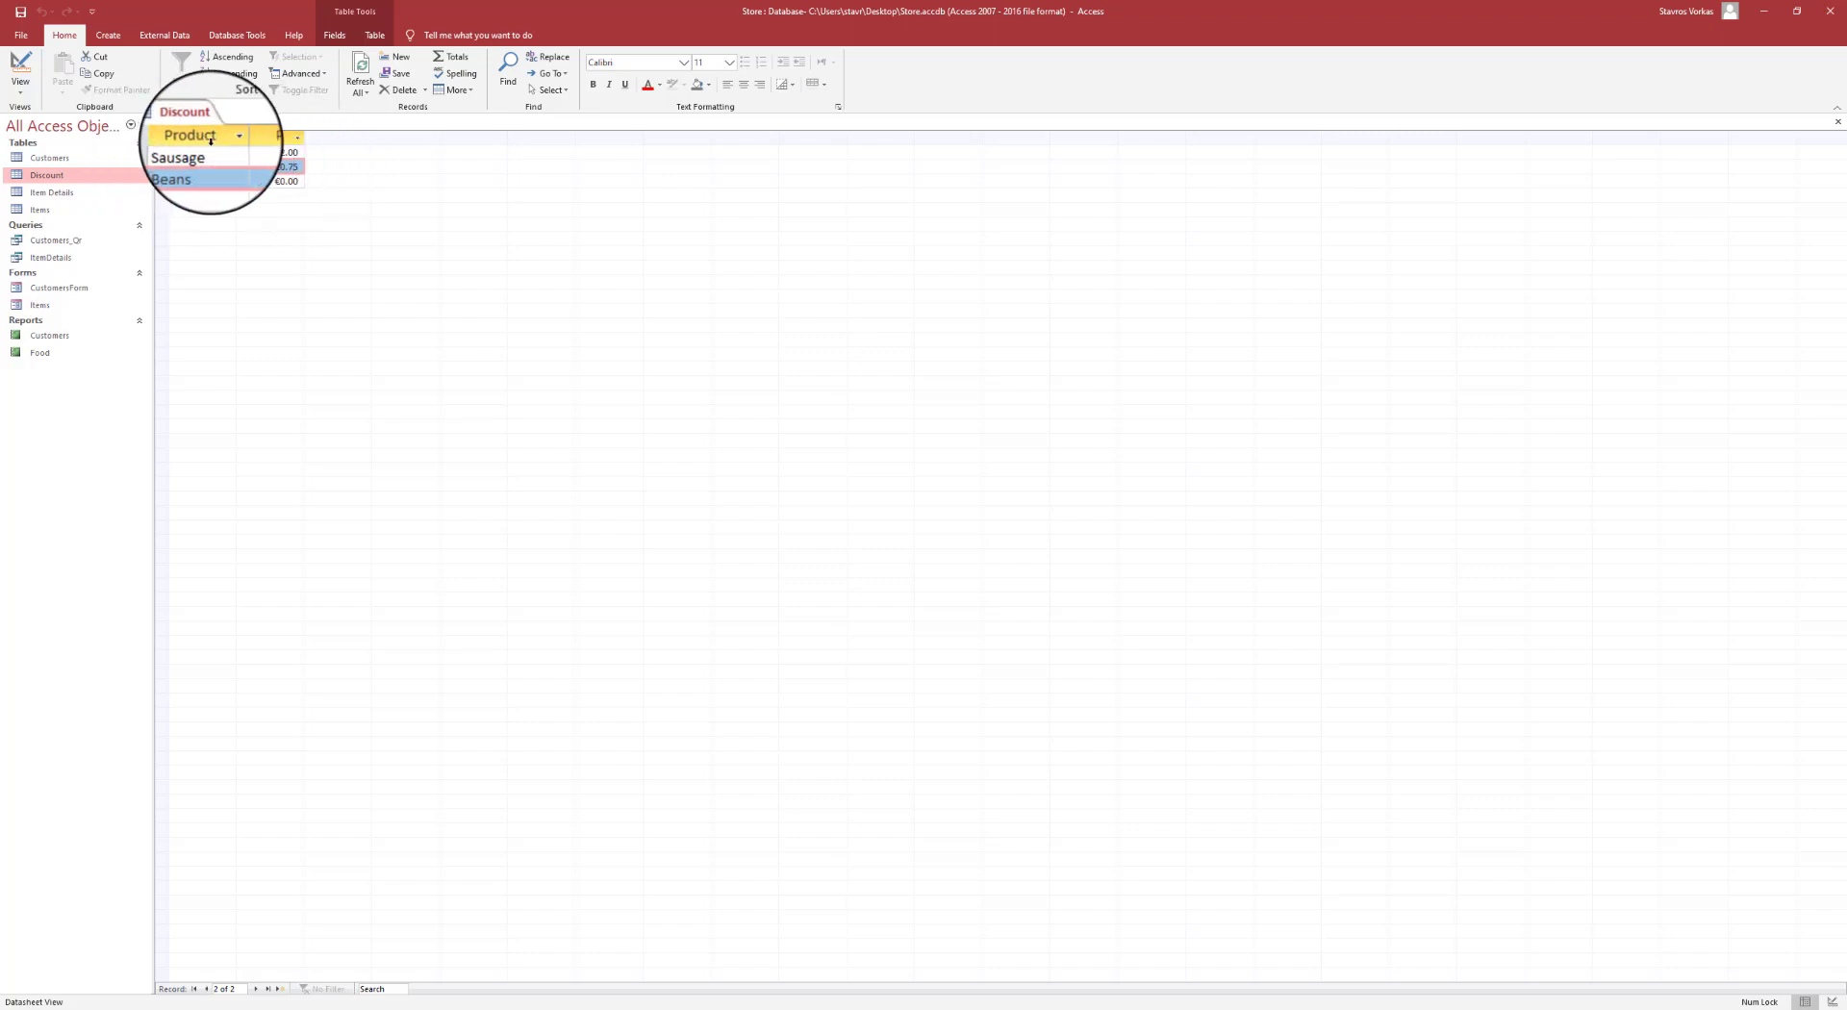
- Add a Short Text Description field with Field Size 50 in Design view, then close Discount
{"action": "left_click", "coordinate": [21, 96]}
{"action": "left_click", "coordinate": [56, 146]}
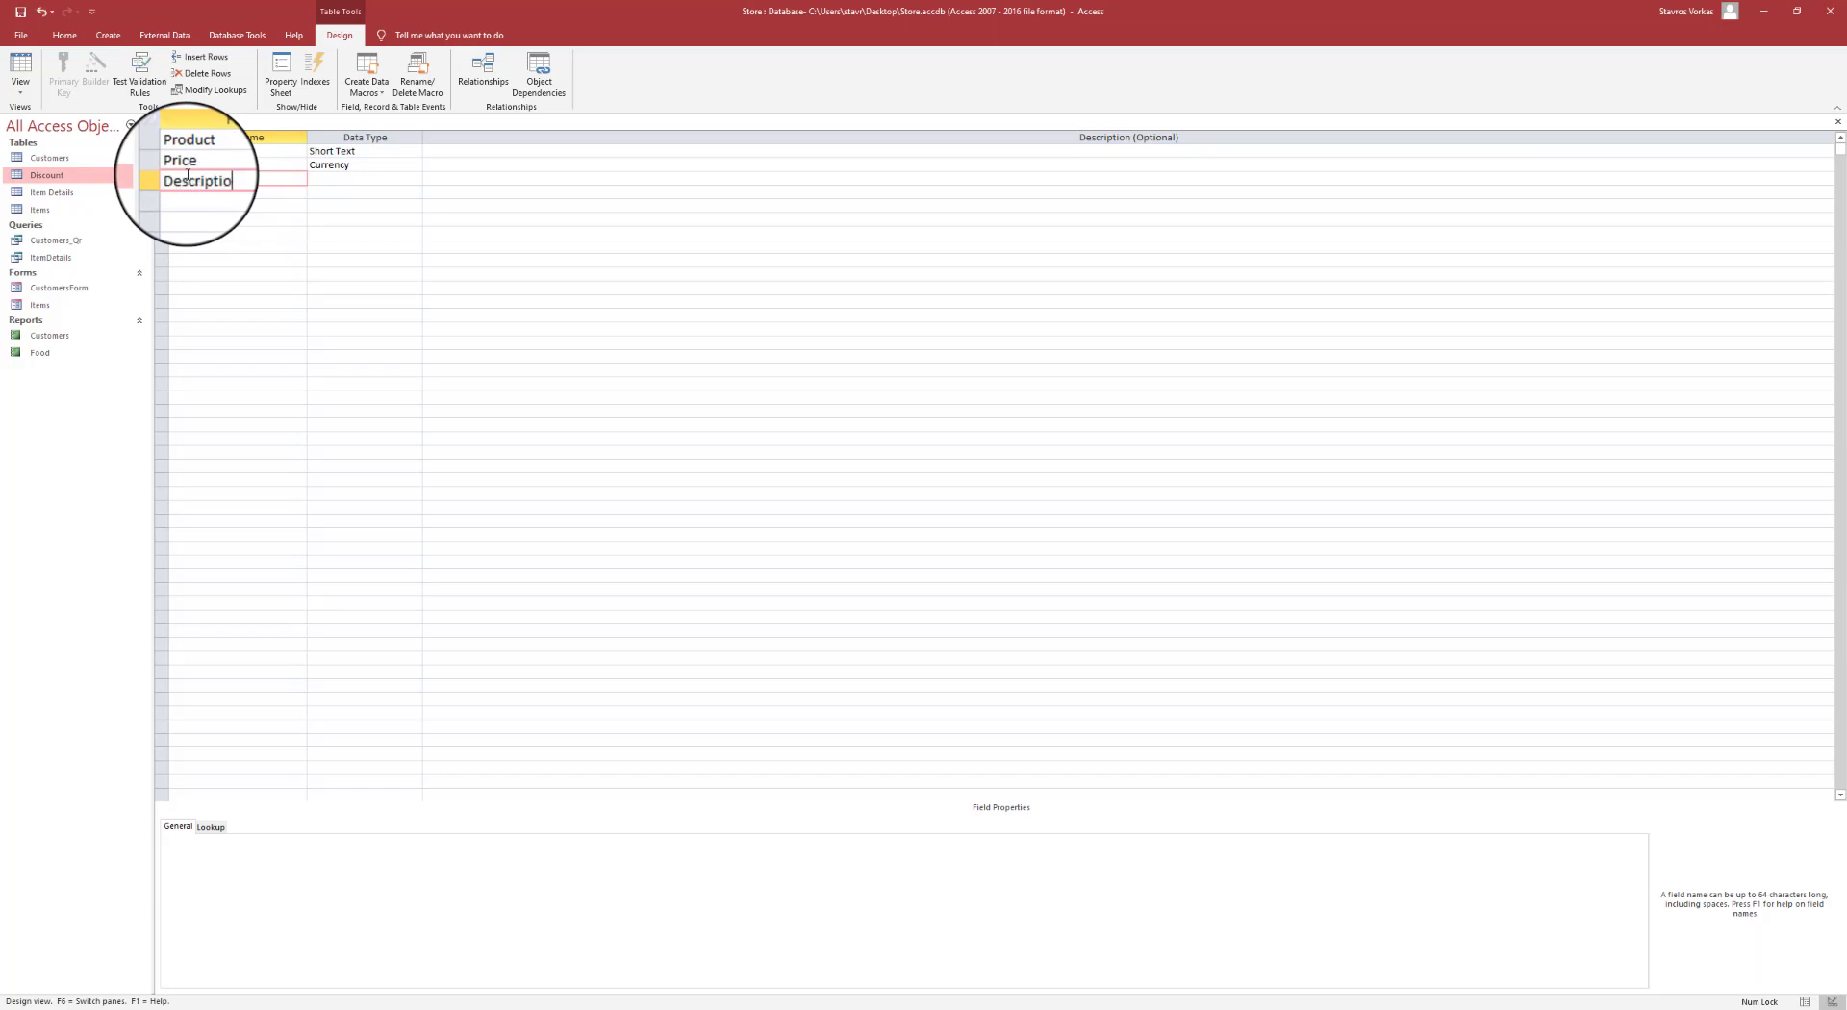
{"action": "type", "text": "n"}
{"action": "key", "text": "Tab"}
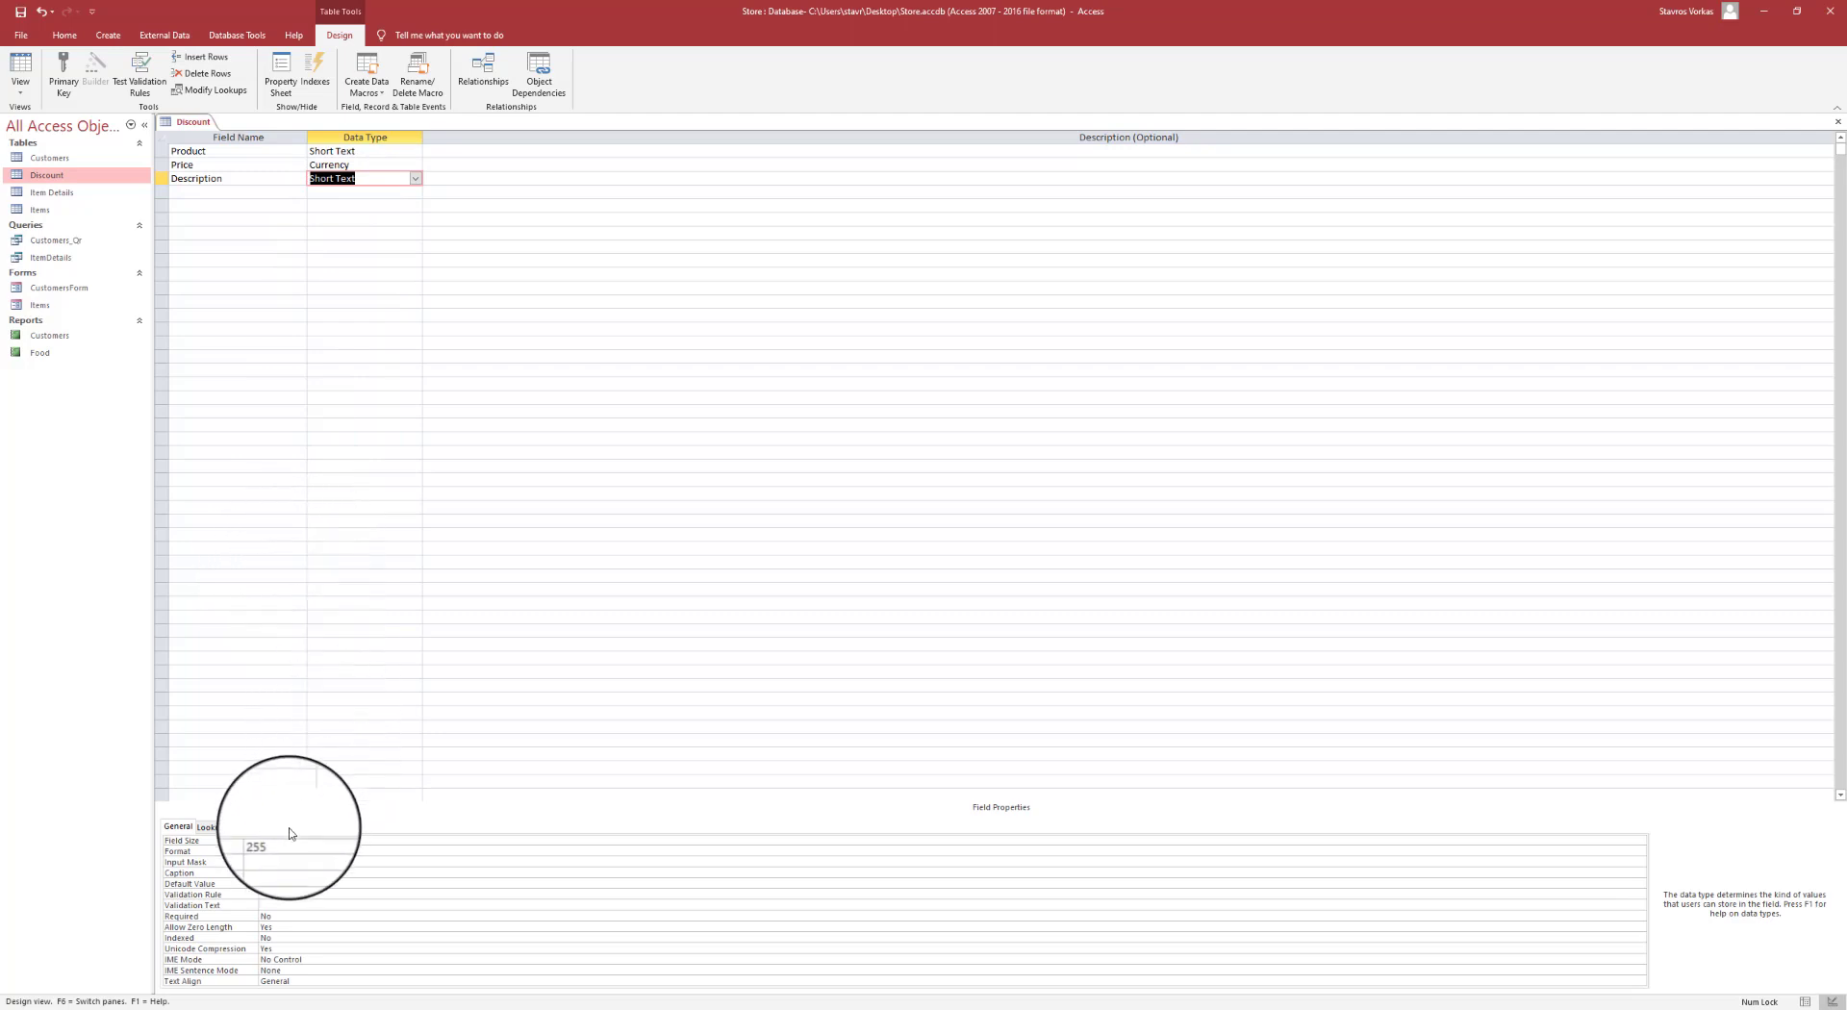
{"action": "left_click", "coordinate": [199, 840]}
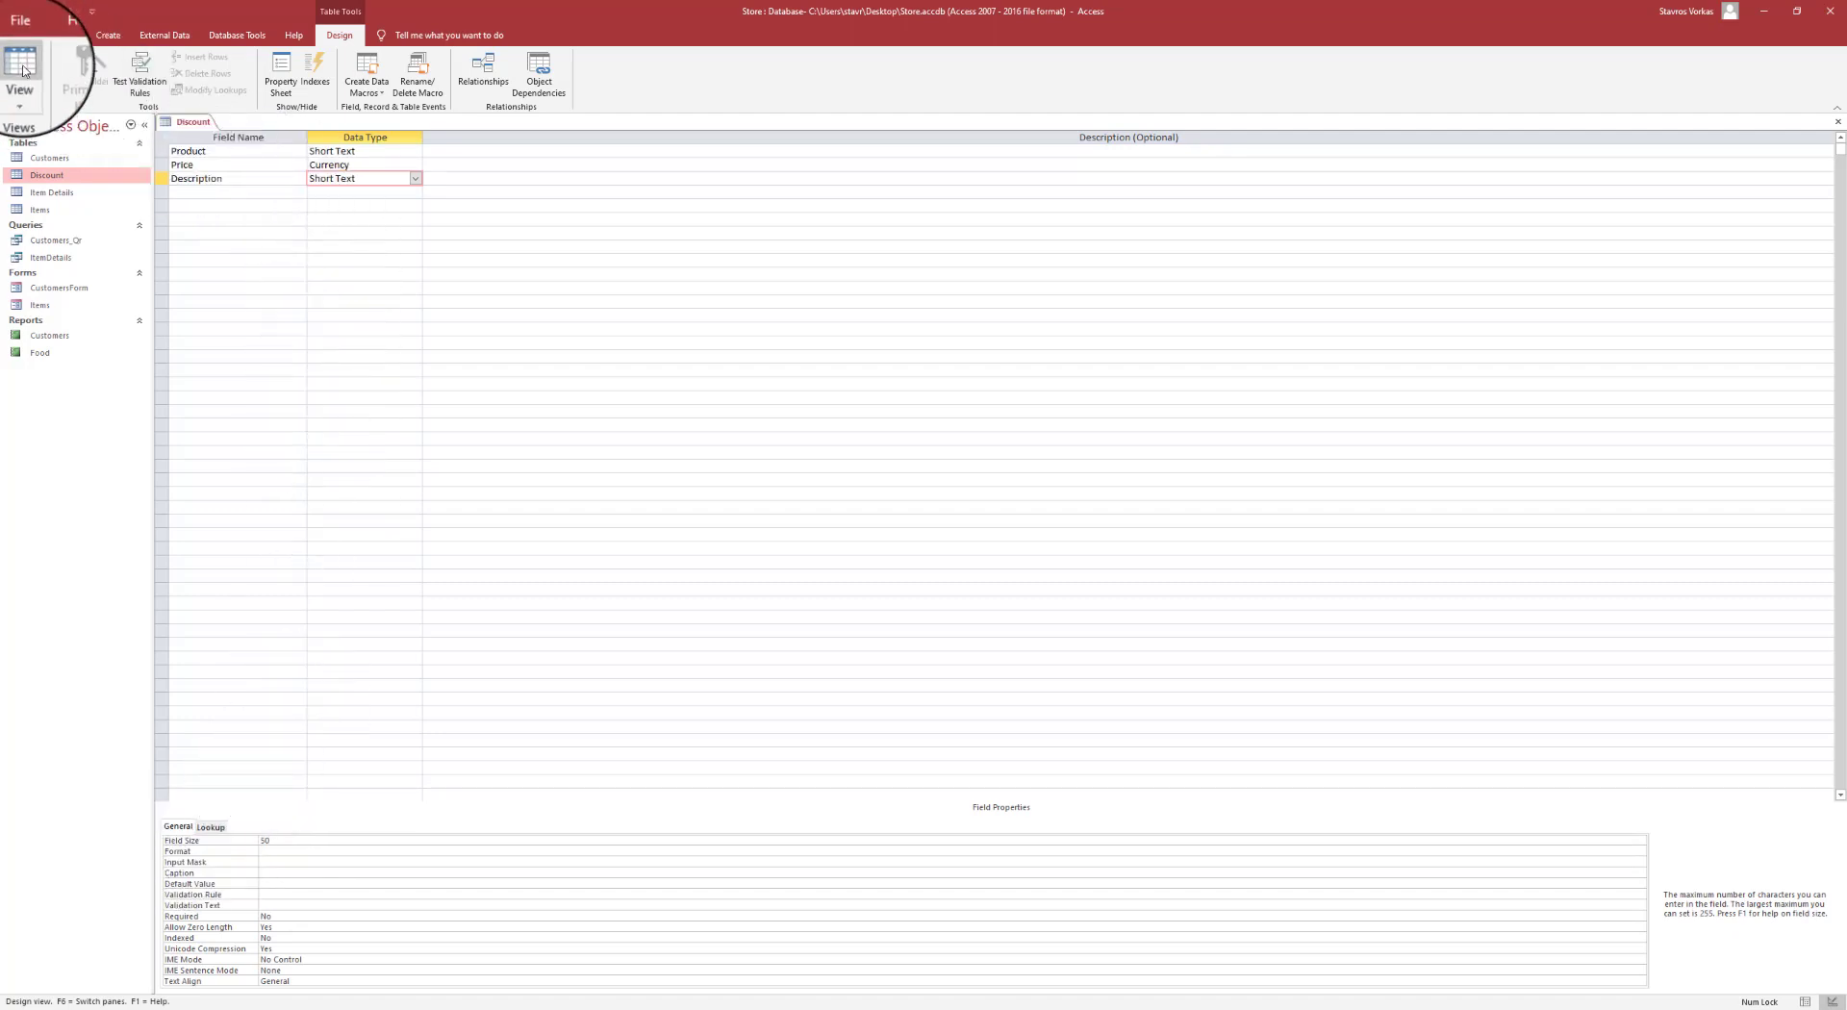
{"action": "left_click", "coordinate": [23, 70]}
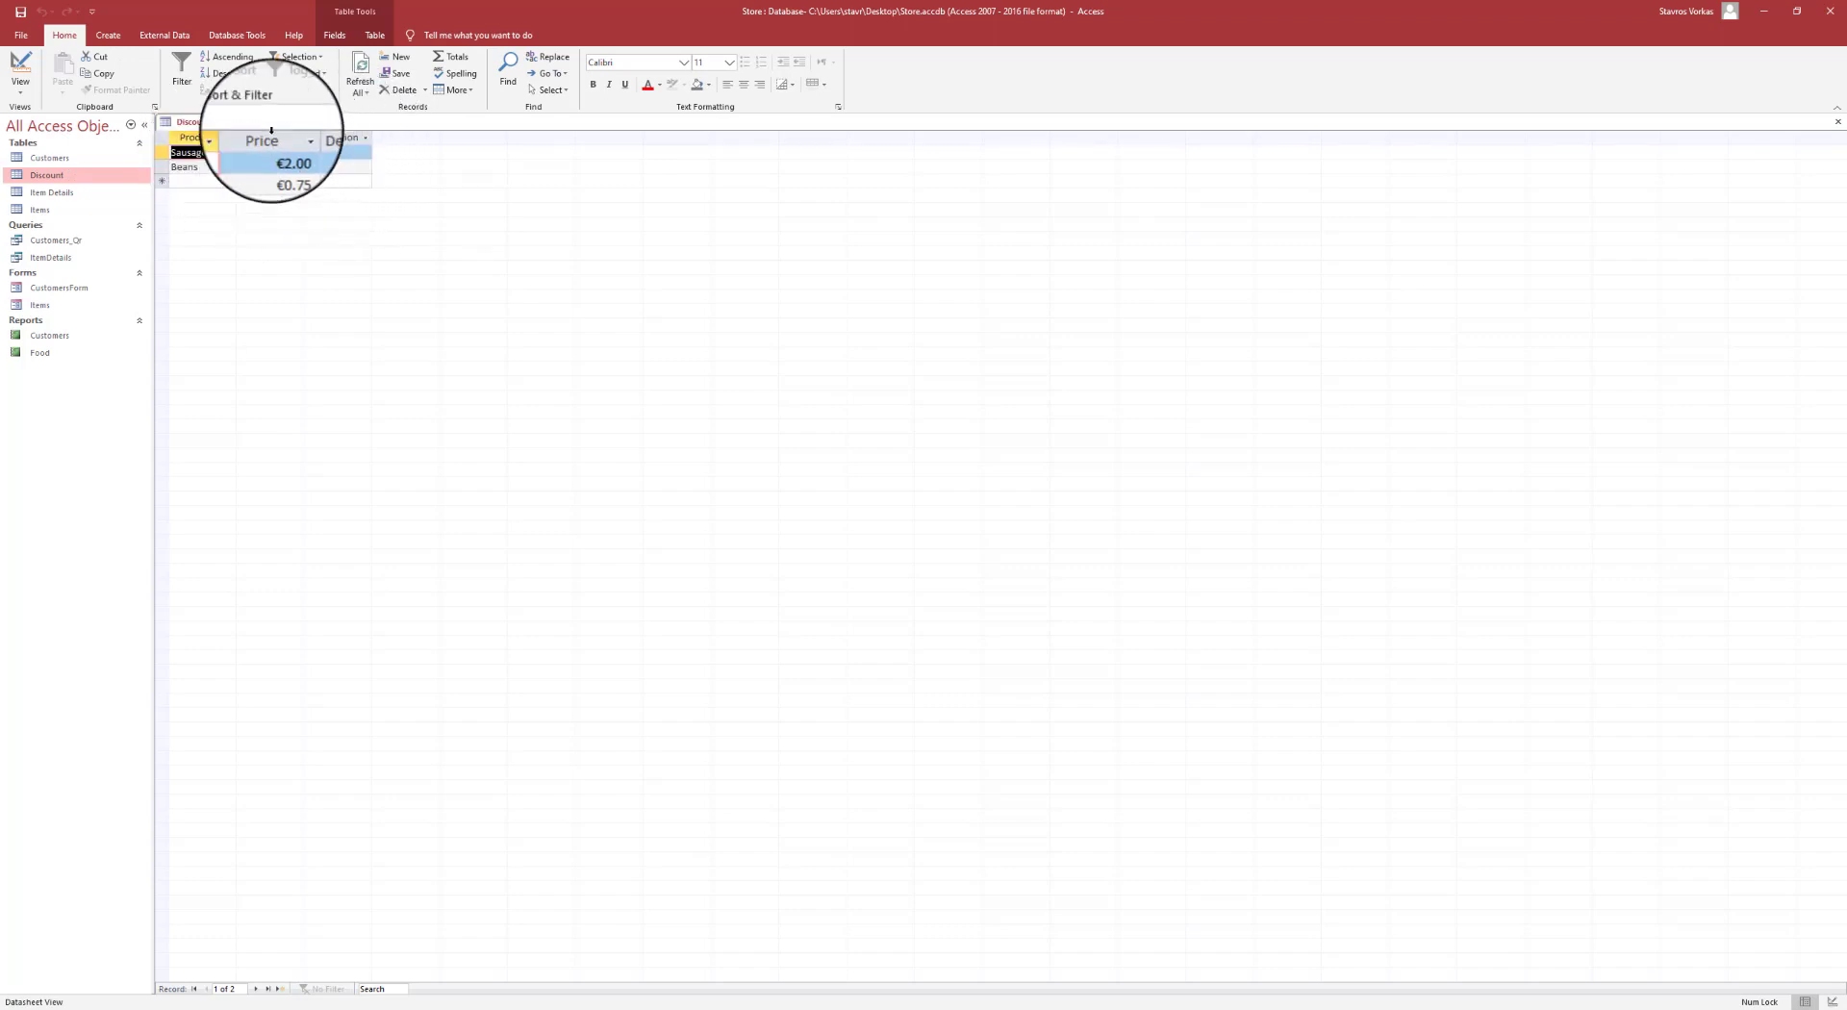
{"action": "right_click", "coordinate": [192, 122]}
{"action": "left_click", "coordinate": [220, 145]}
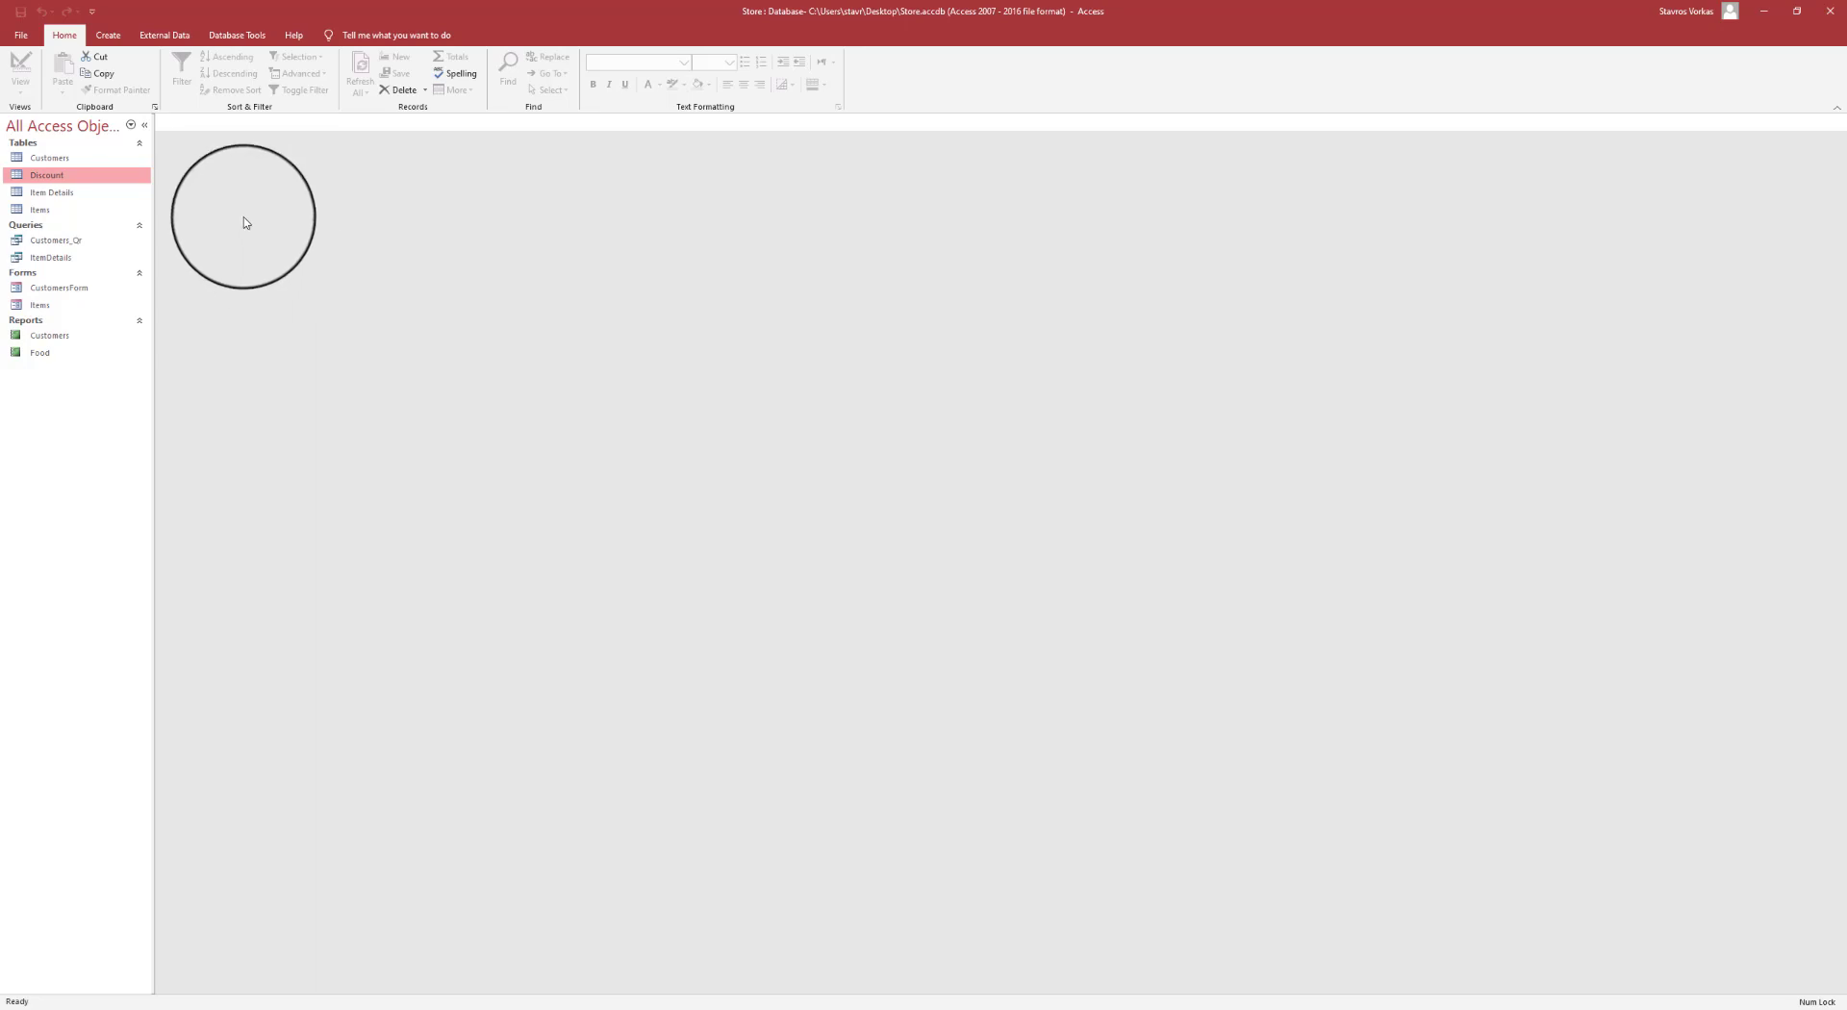
- Open the Customers table and move the CustomerSpend column to right after CustomerID
{"action": "double_click", "coordinate": [48, 160]}
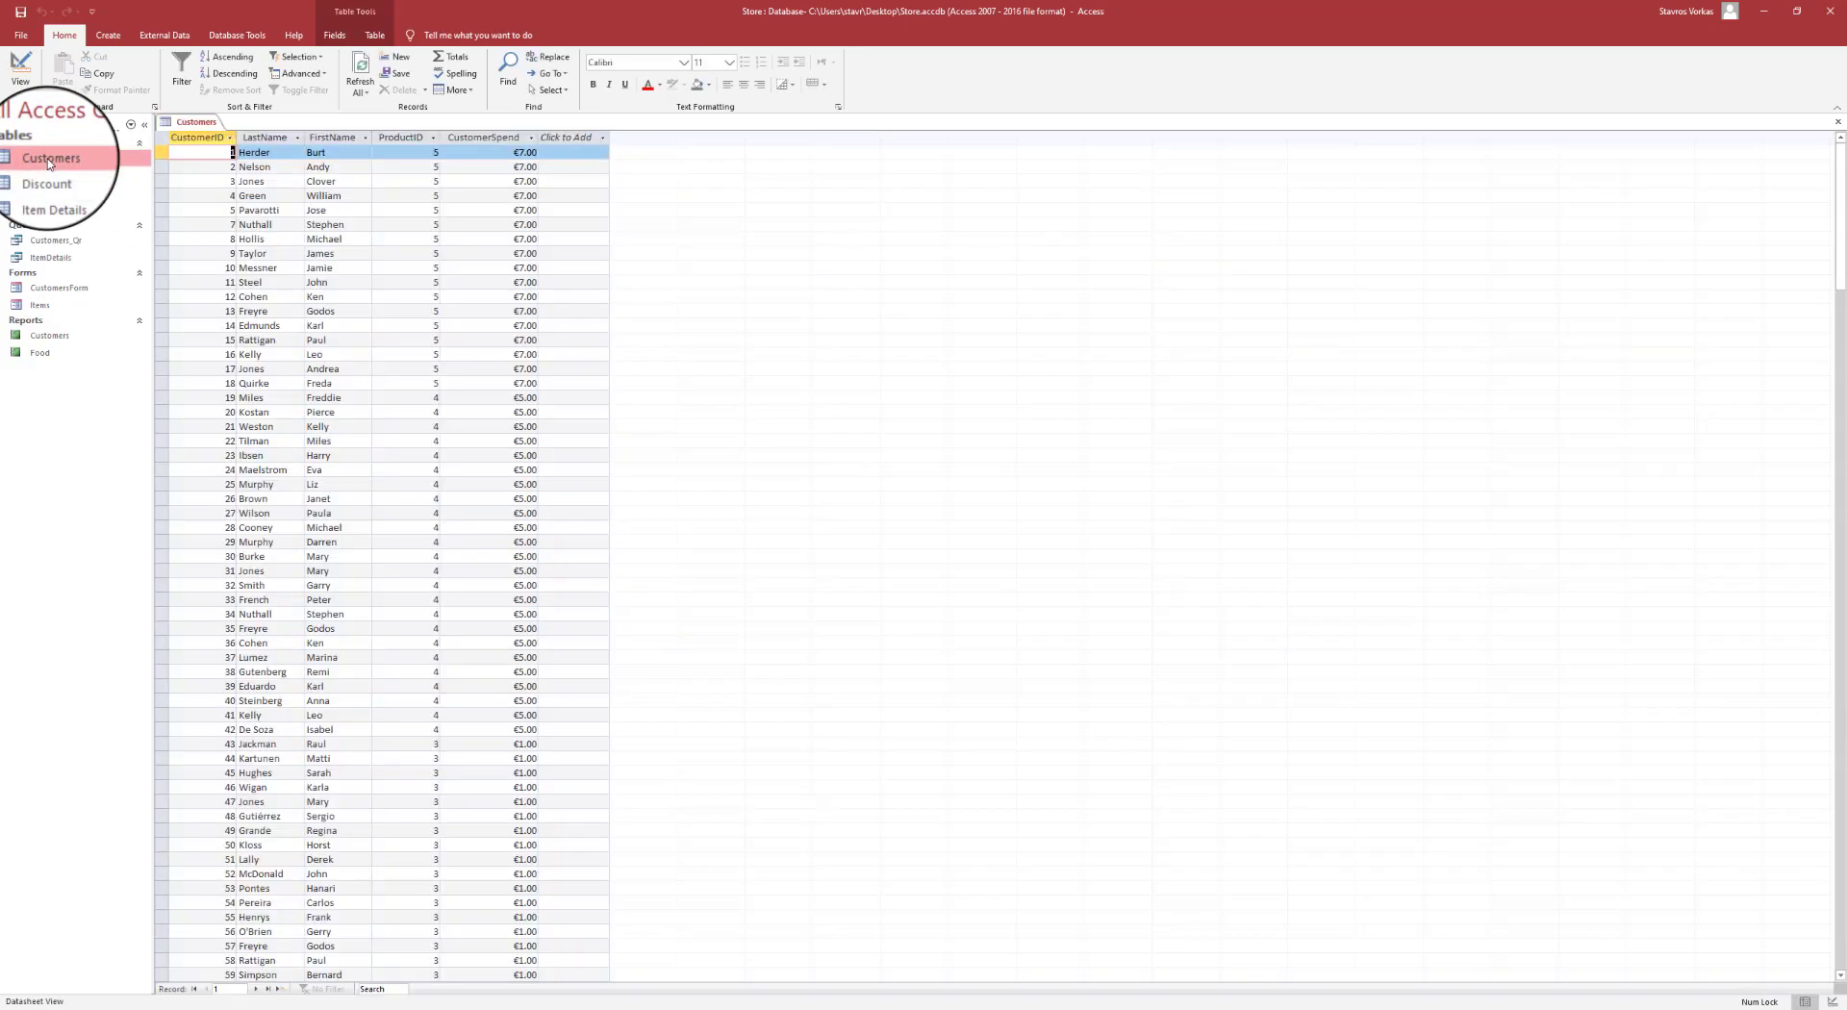
{"action": "left_click", "coordinate": [505, 138]}
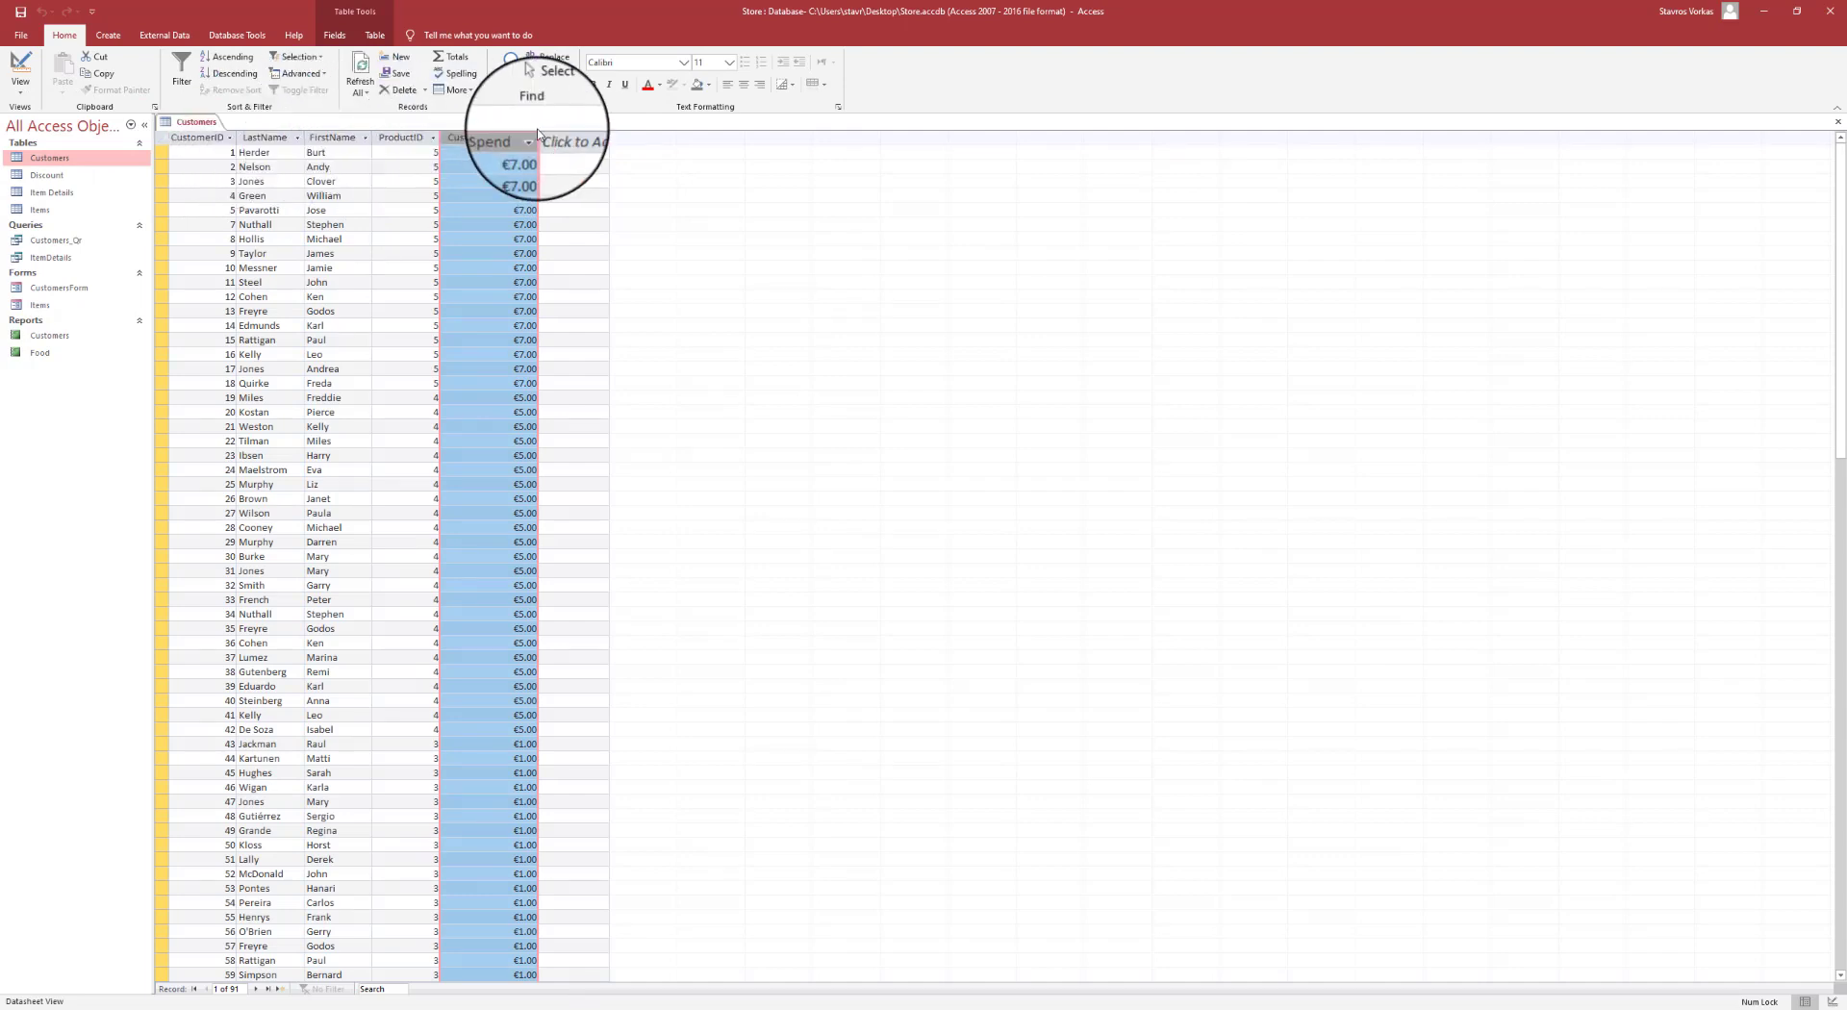
{"action": "left_click", "coordinate": [582, 138]}
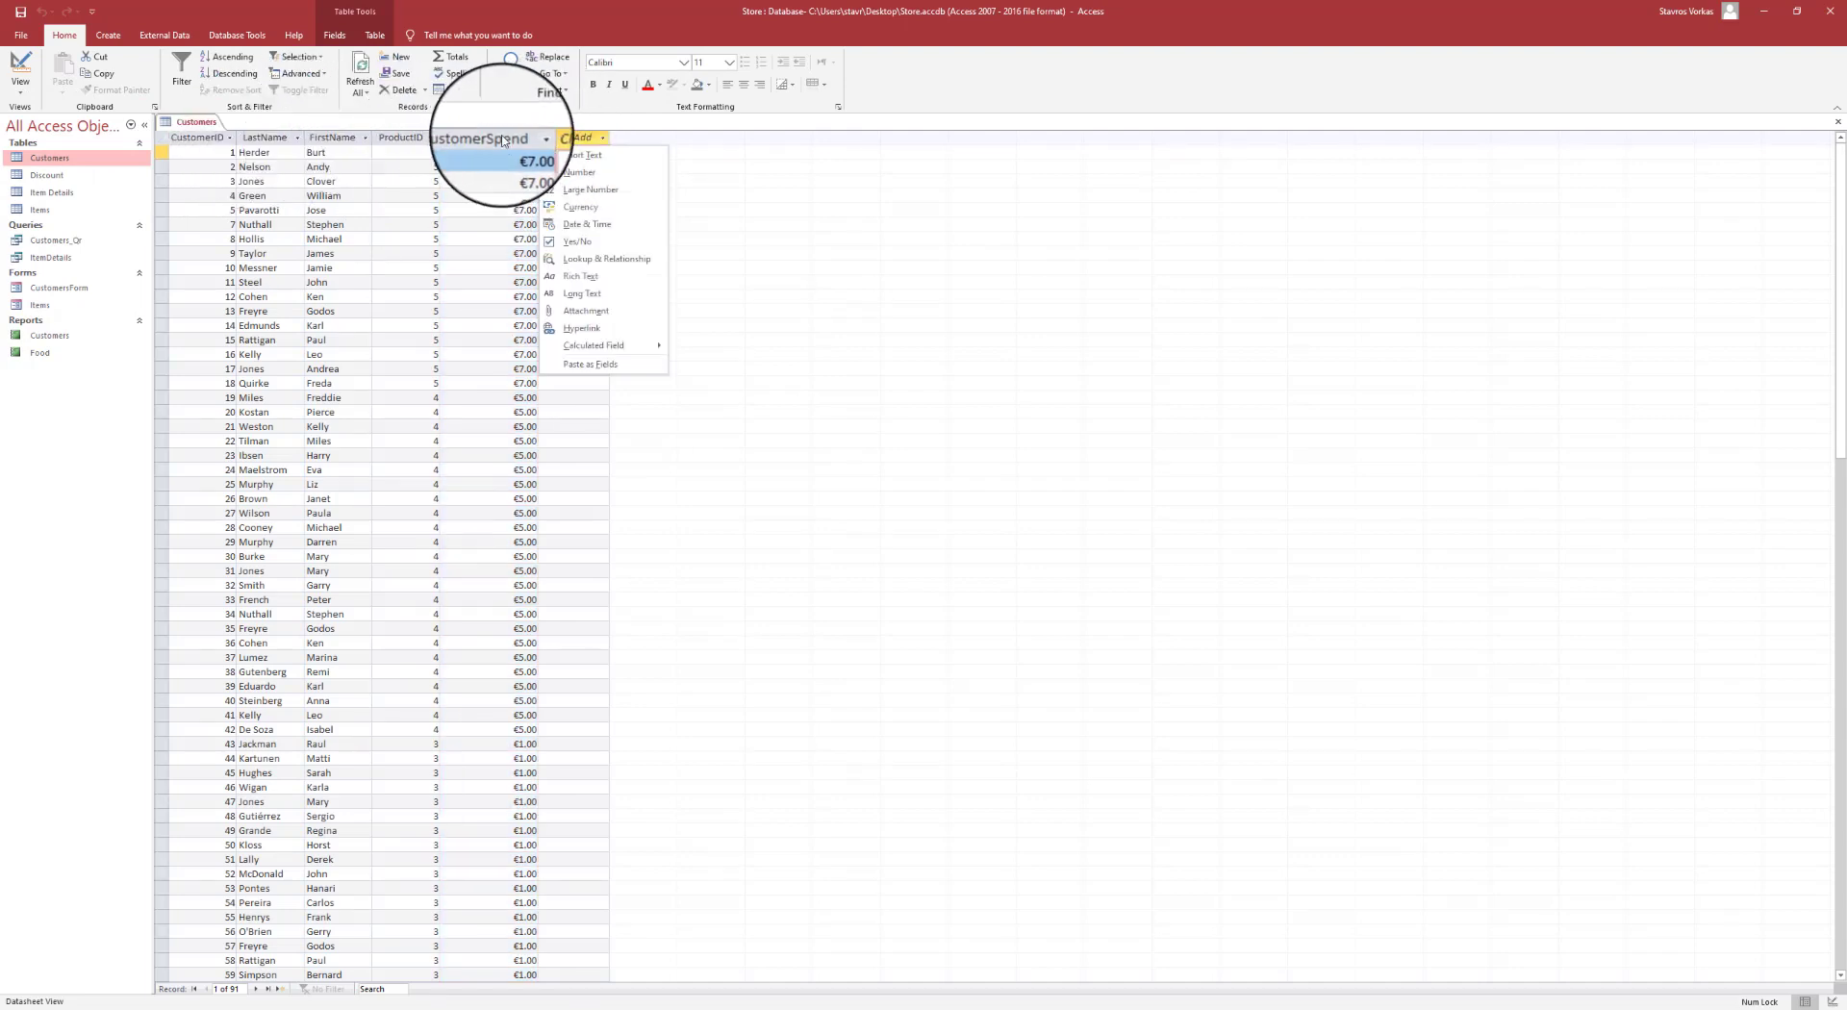
{"action": "key", "text": "Escape"}
{"action": "left_click", "coordinate": [487, 137]}
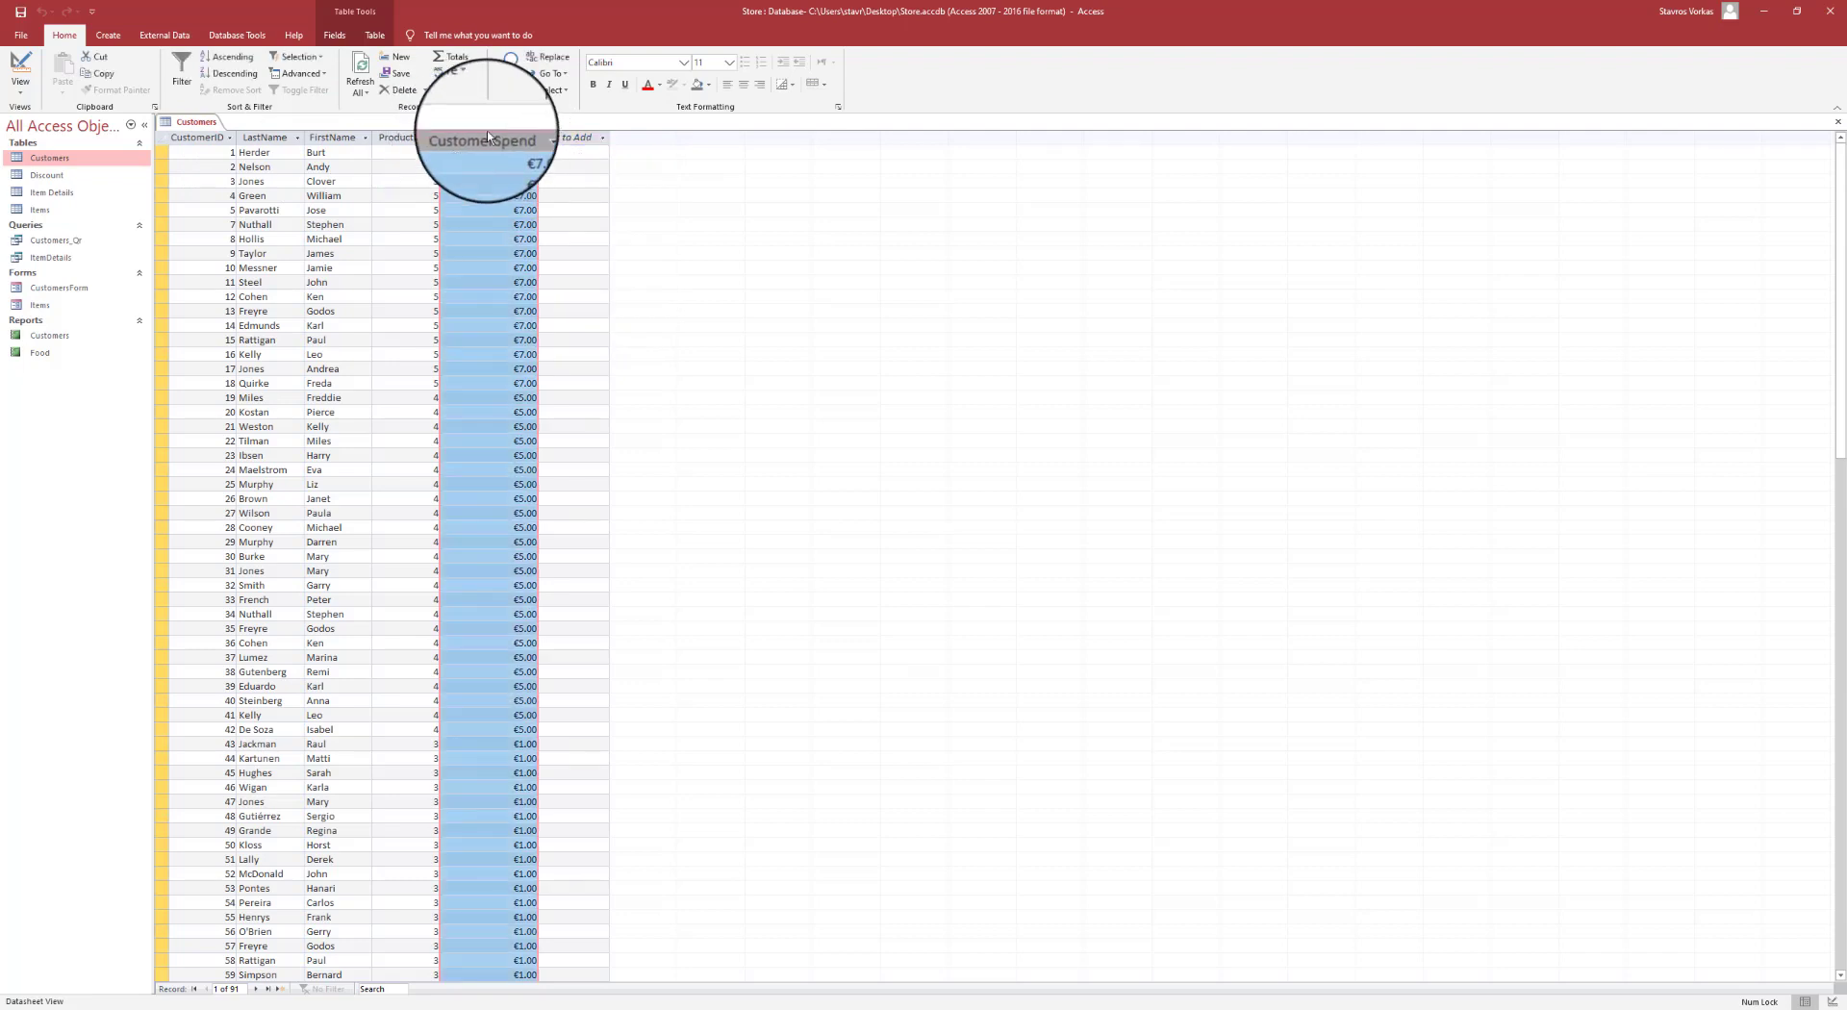
{"action": "left_click_drag", "start_coordinate": [497, 141], "coordinate": [240, 154]}
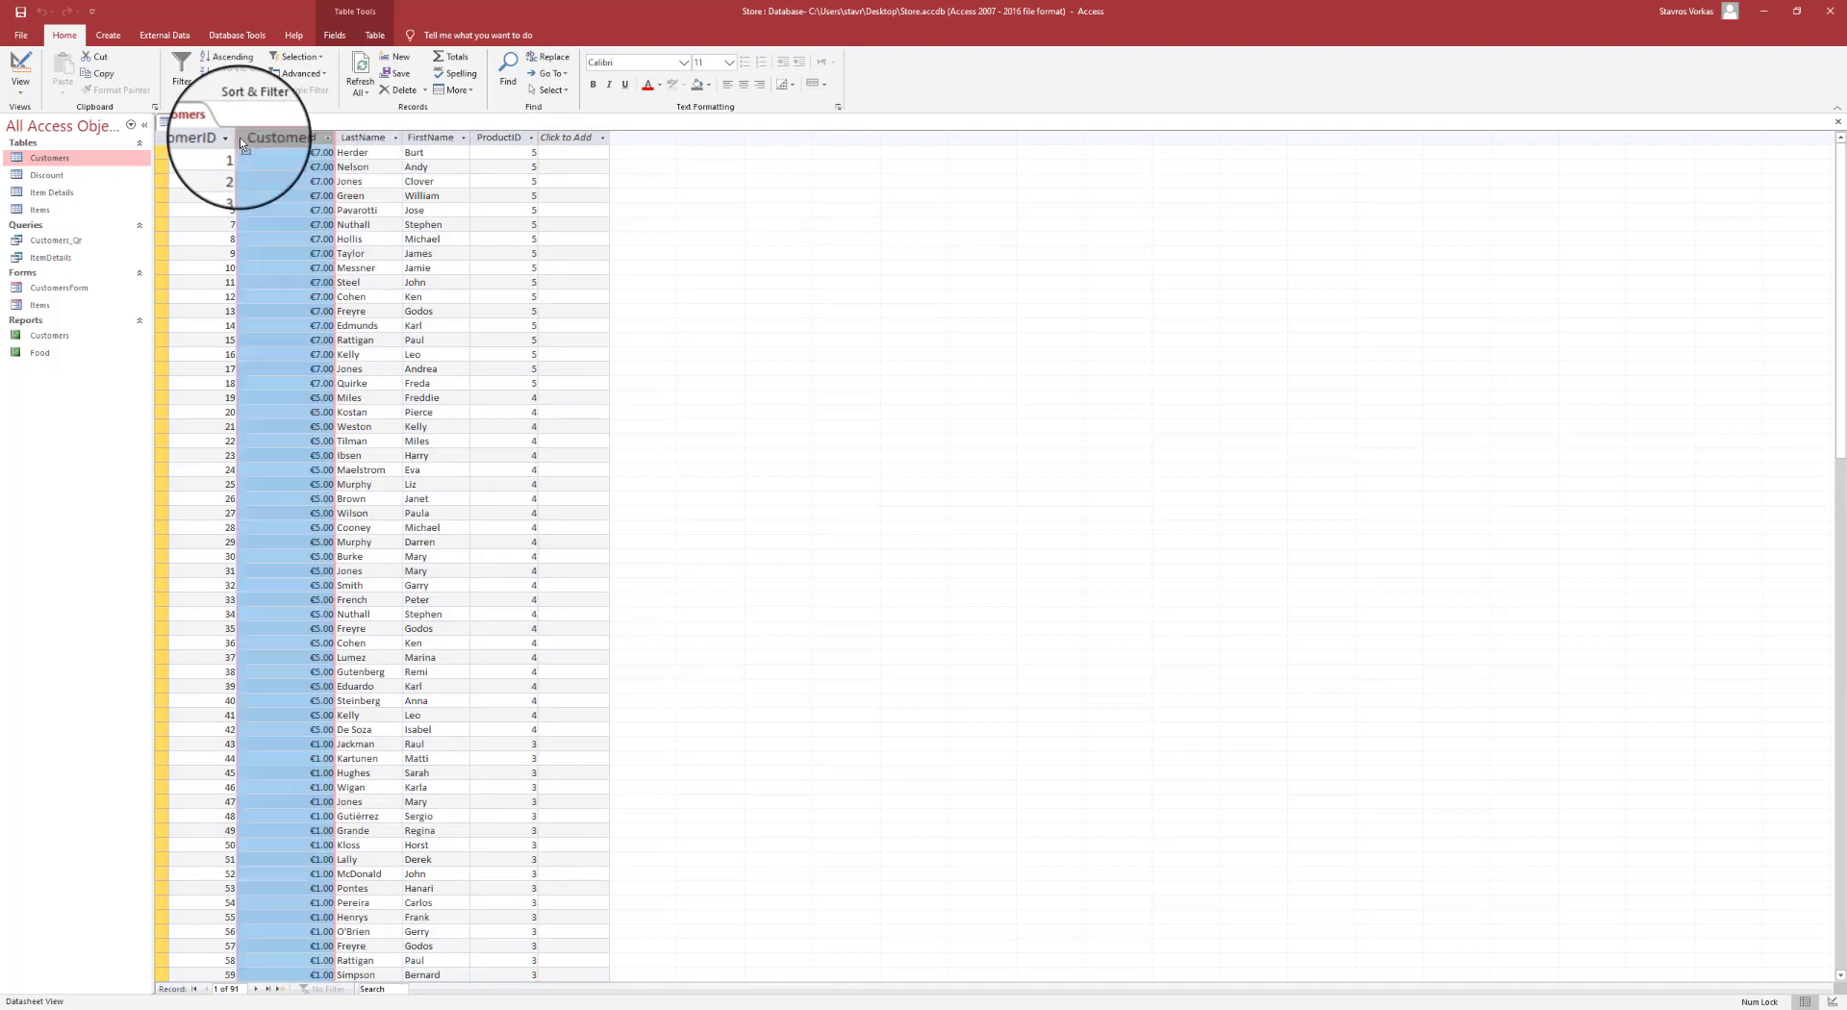
{"action": "left_click", "coordinate": [346, 167]}
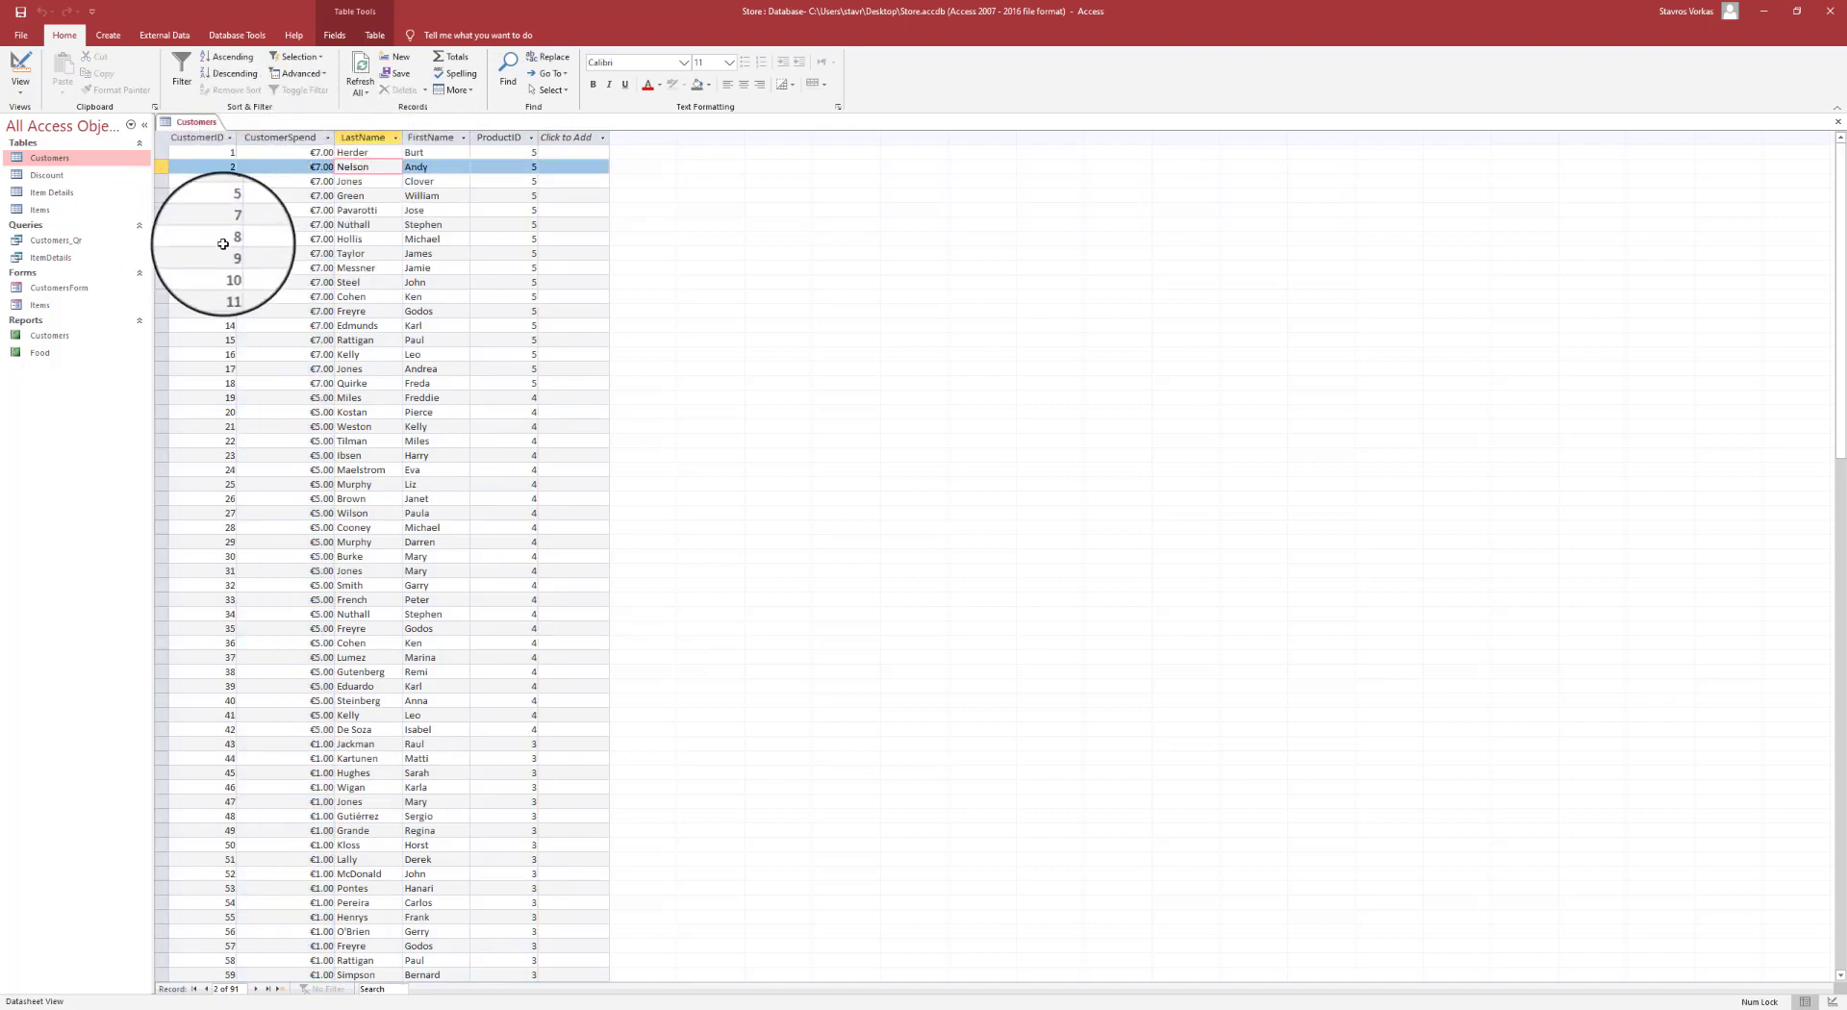
- Go to the ninth customer record, then close the Customers table
{"action": "left_click", "coordinate": [524, 255]}
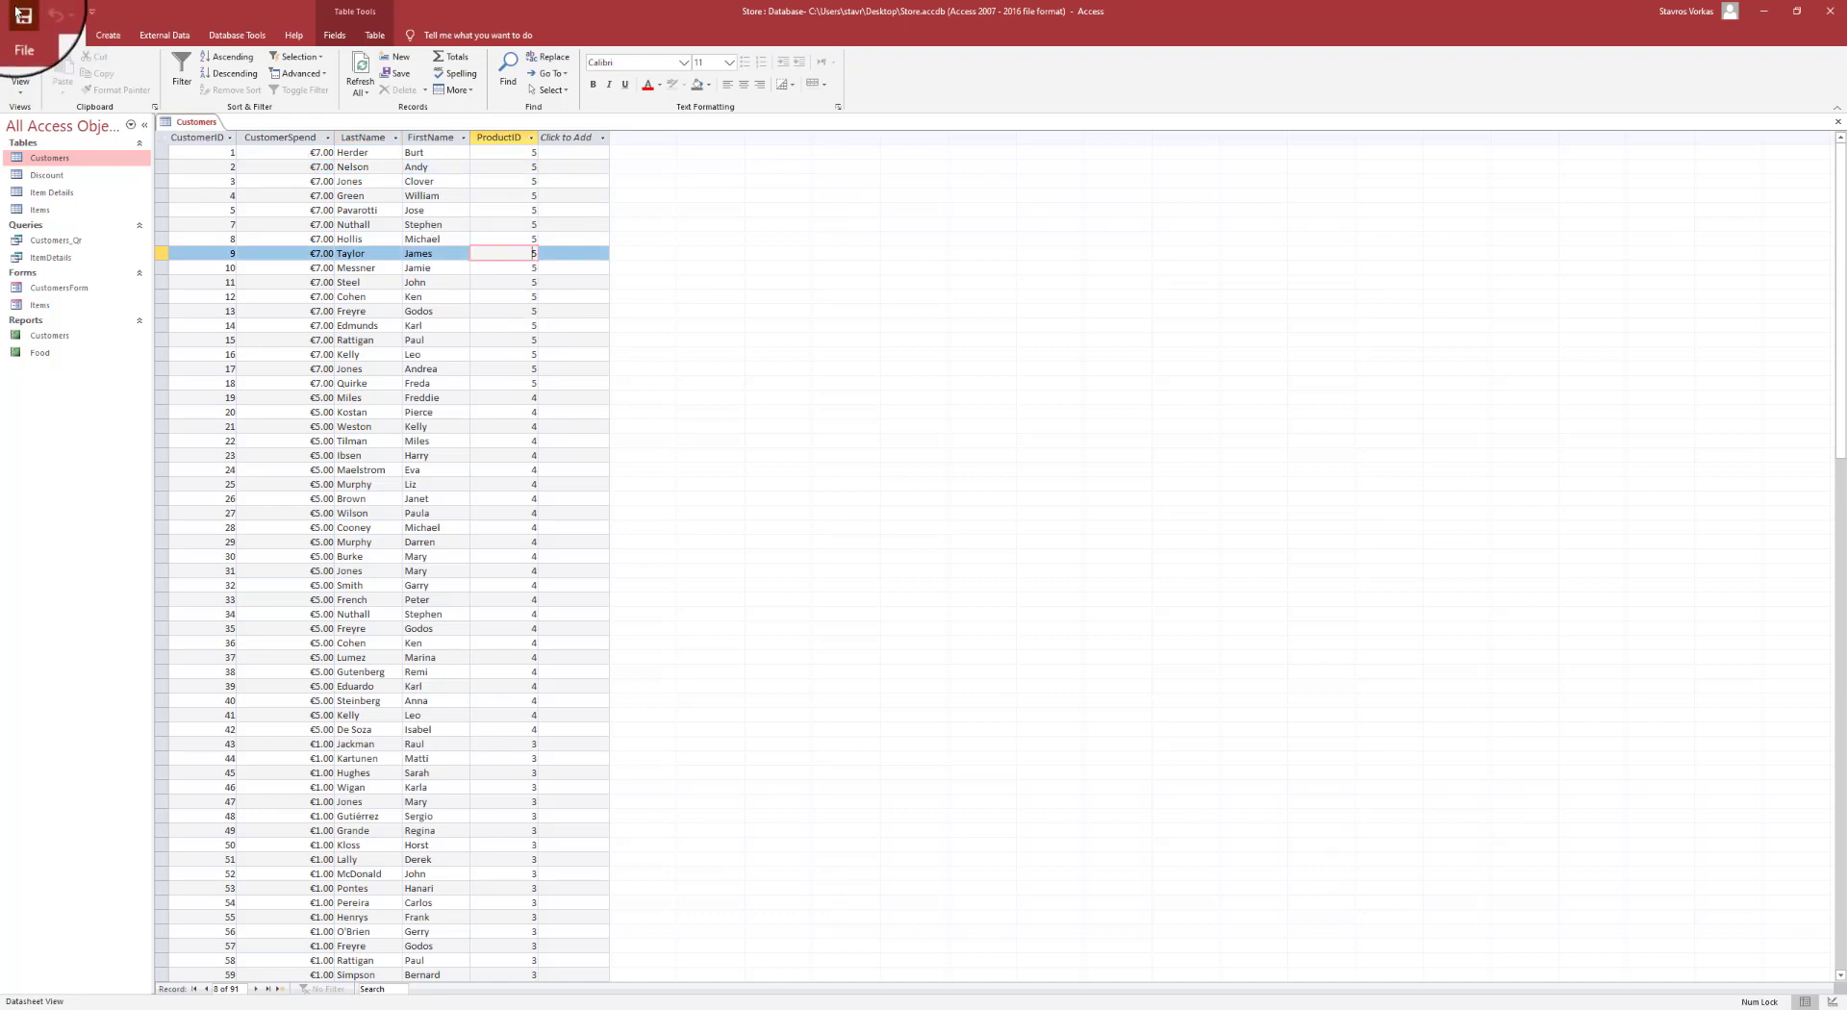
{"action": "right_click", "coordinate": [195, 122]}
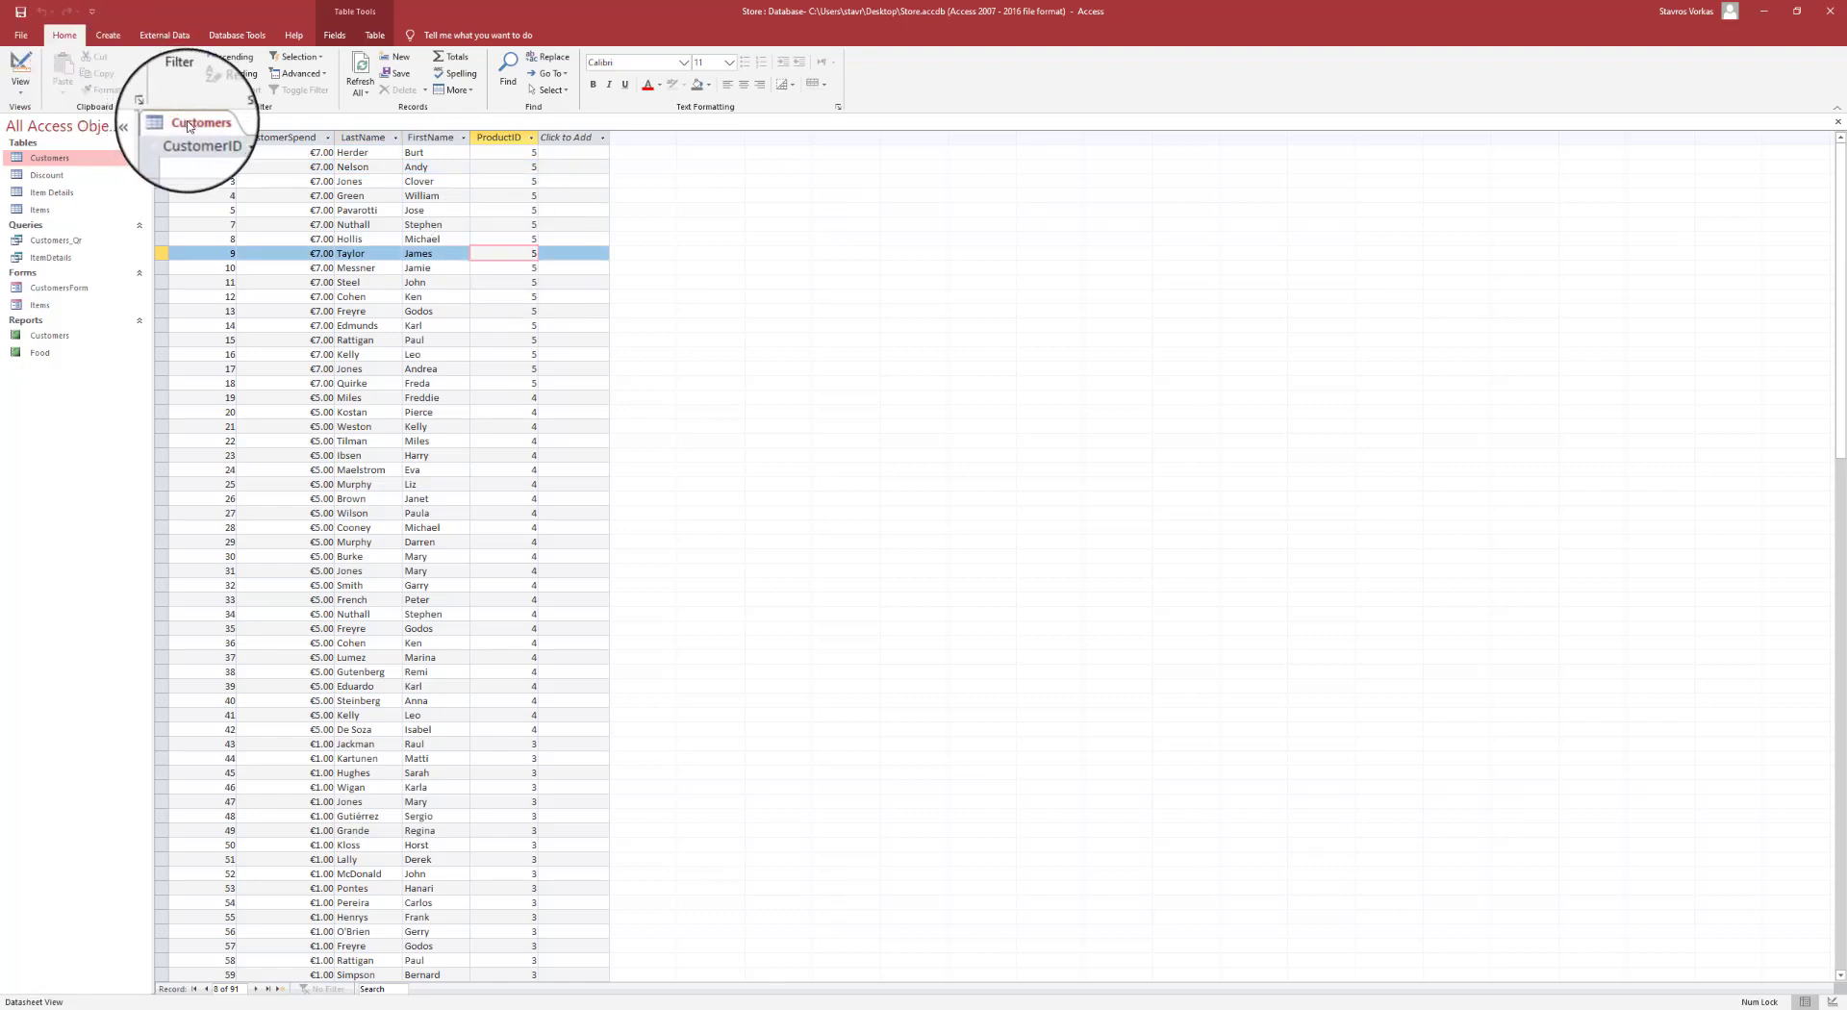
{"action": "left_click", "coordinate": [223, 155]}
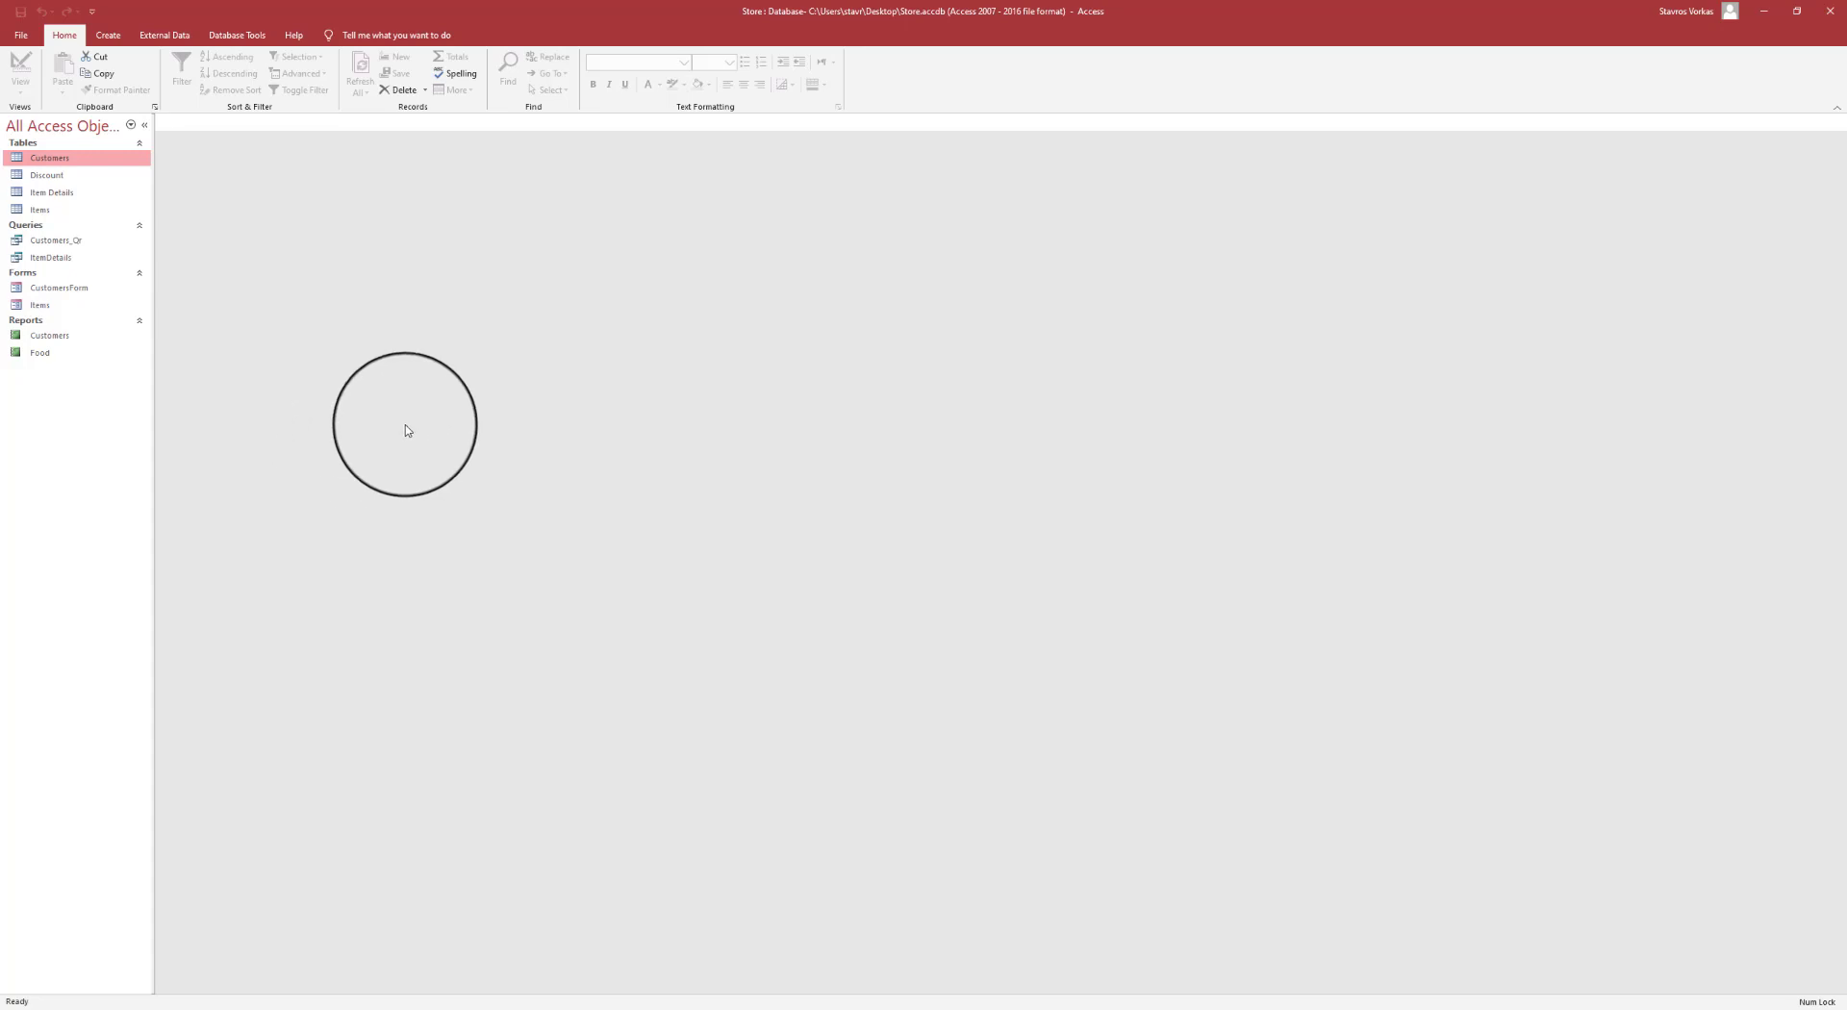
- Reopen Customers and inspect the CustomerID column, the Hollis cell and the record number
{"action": "double_click", "coordinate": [58, 161]}
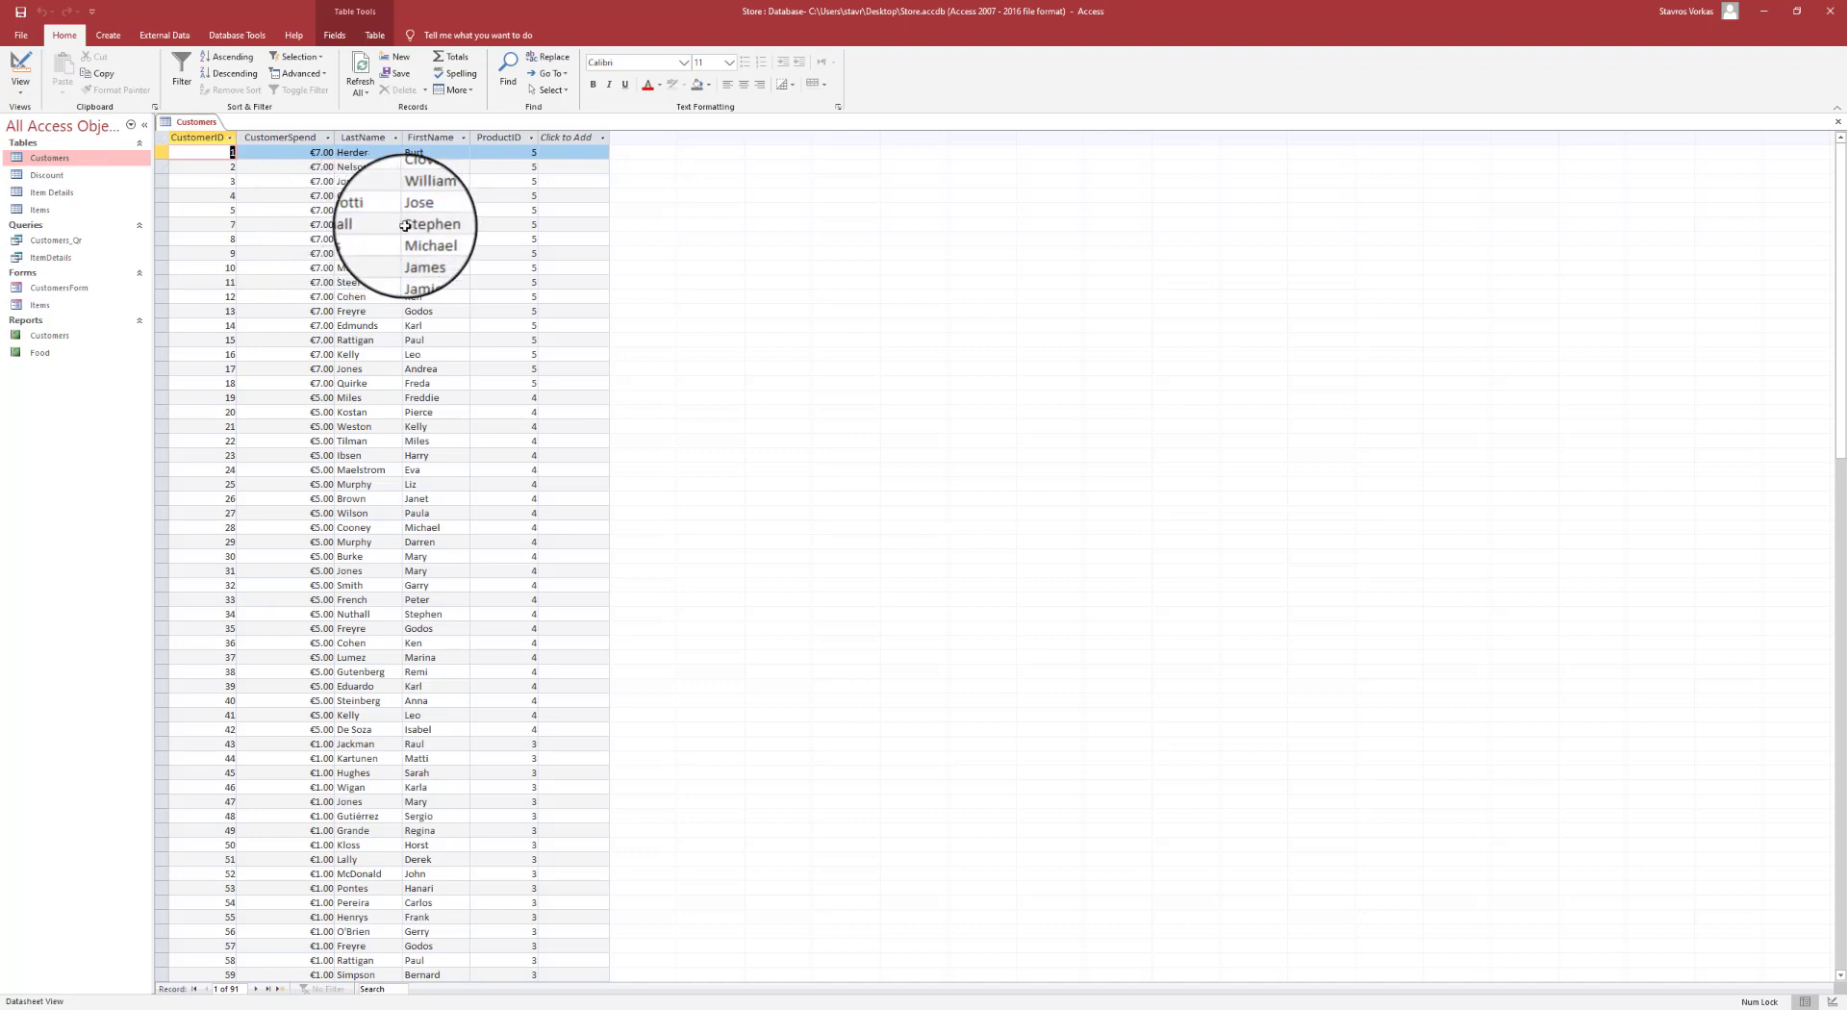
{"action": "left_click", "coordinate": [197, 136]}
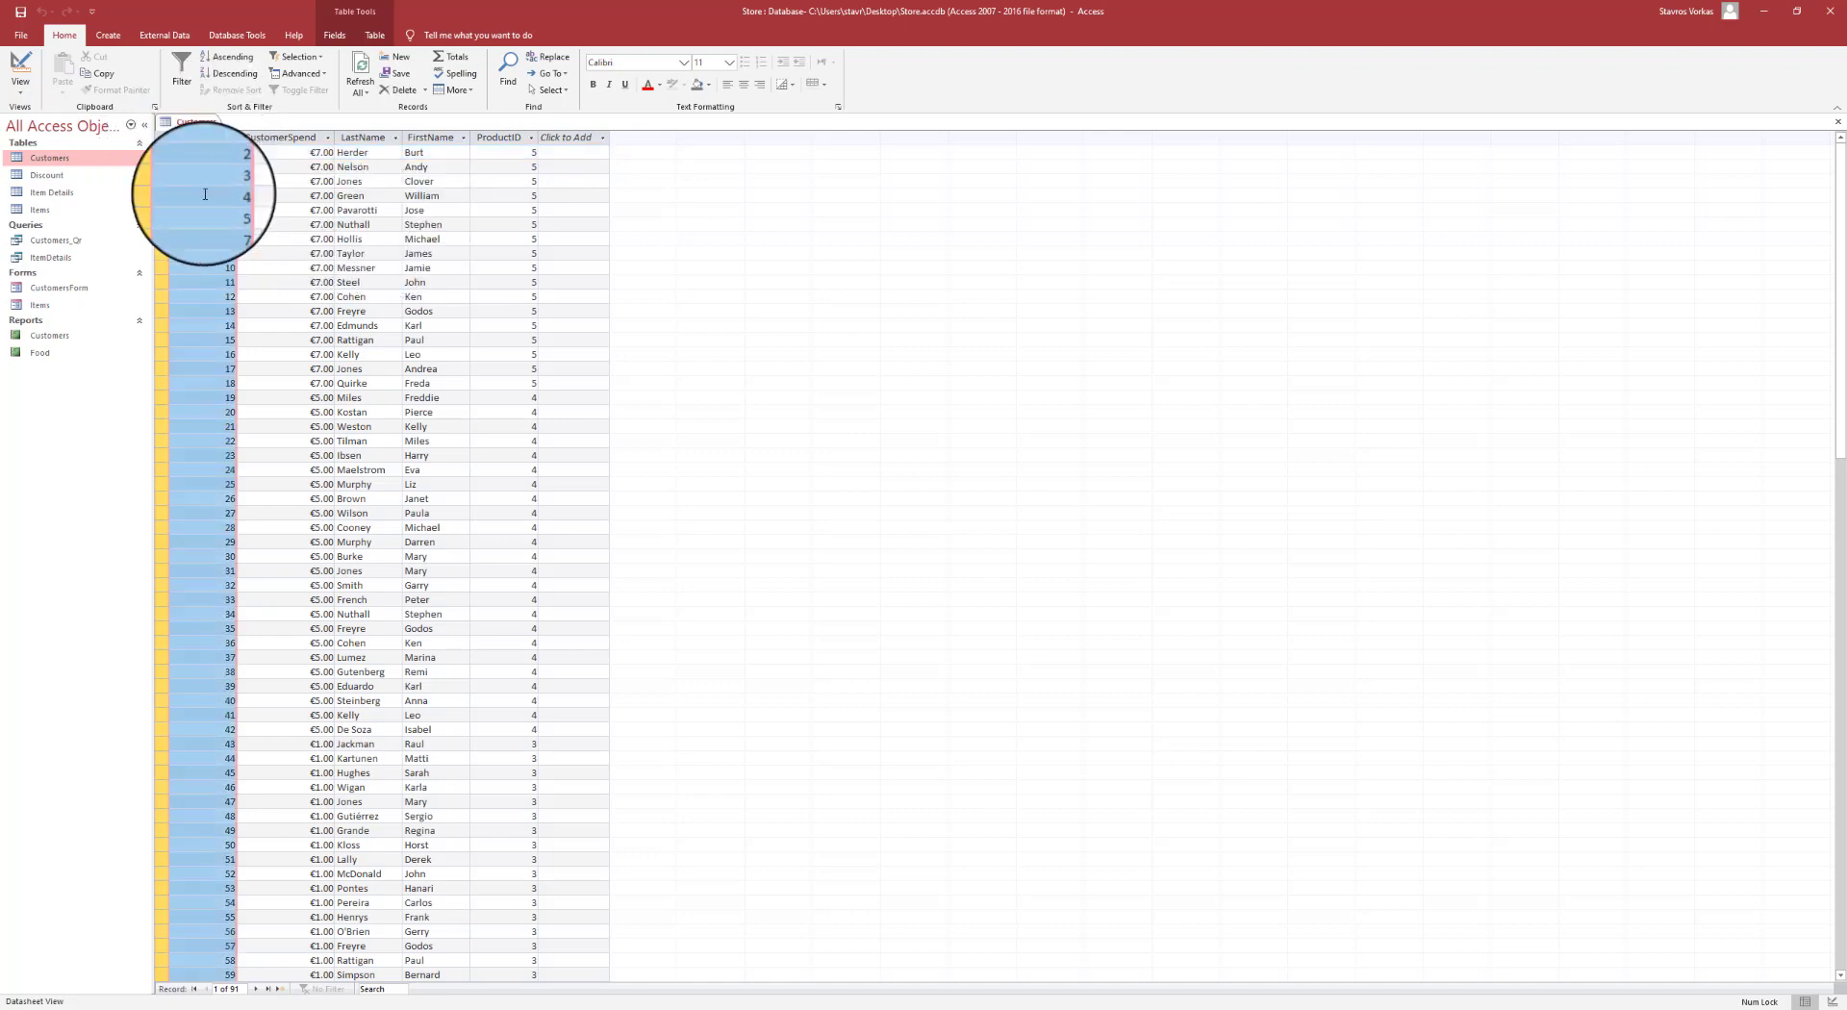
{"action": "left_click", "coordinate": [206, 238]}
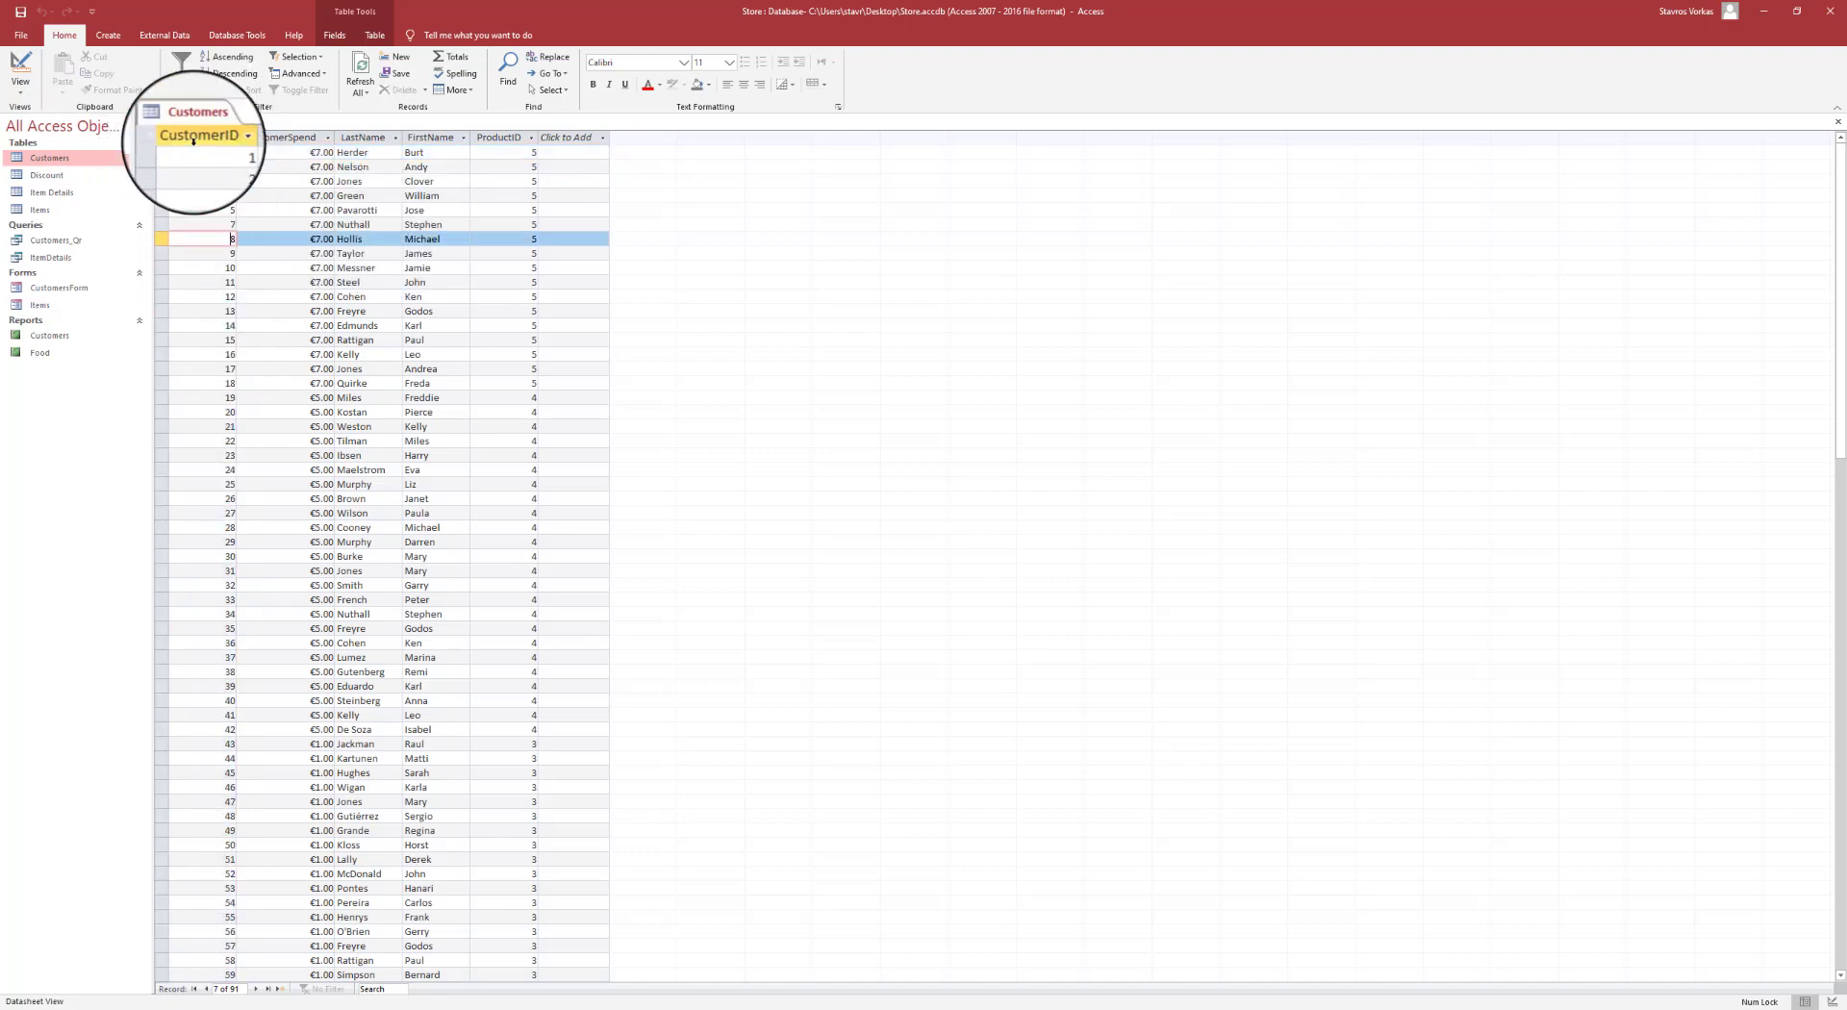
{"action": "left_click", "coordinate": [194, 138]}
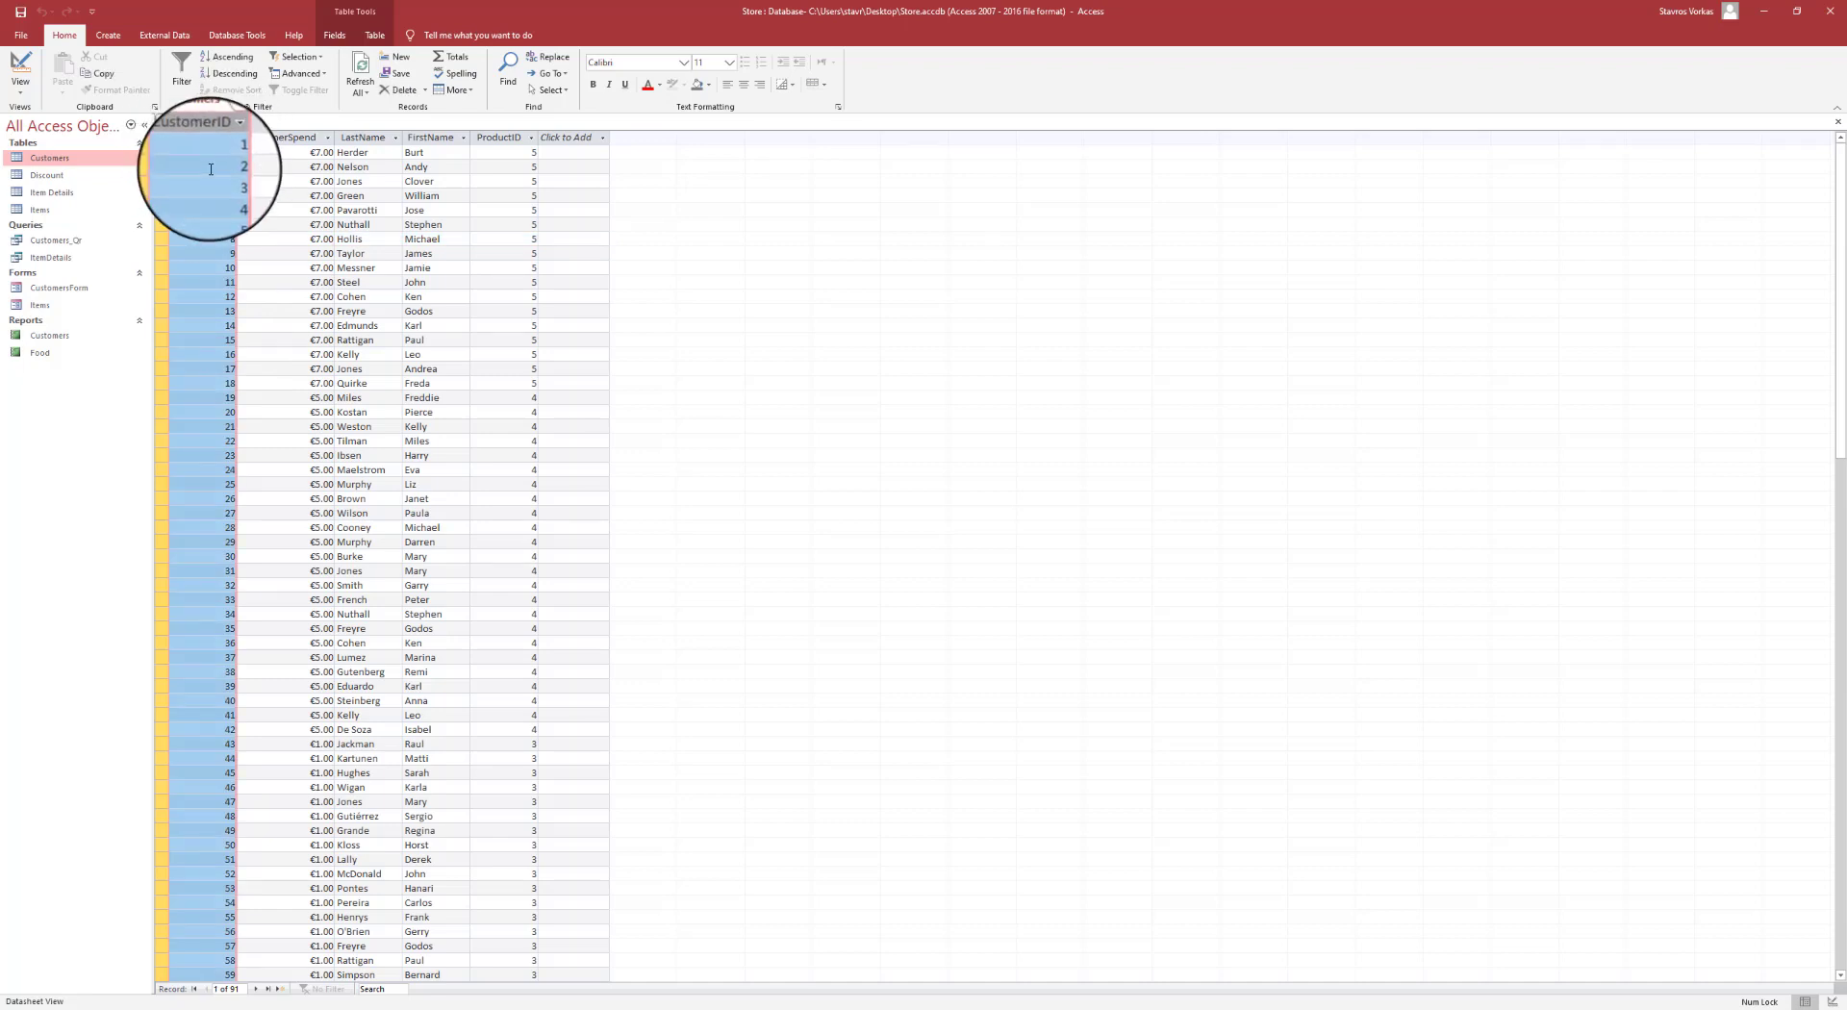
{"action": "left_click", "coordinate": [394, 235]}
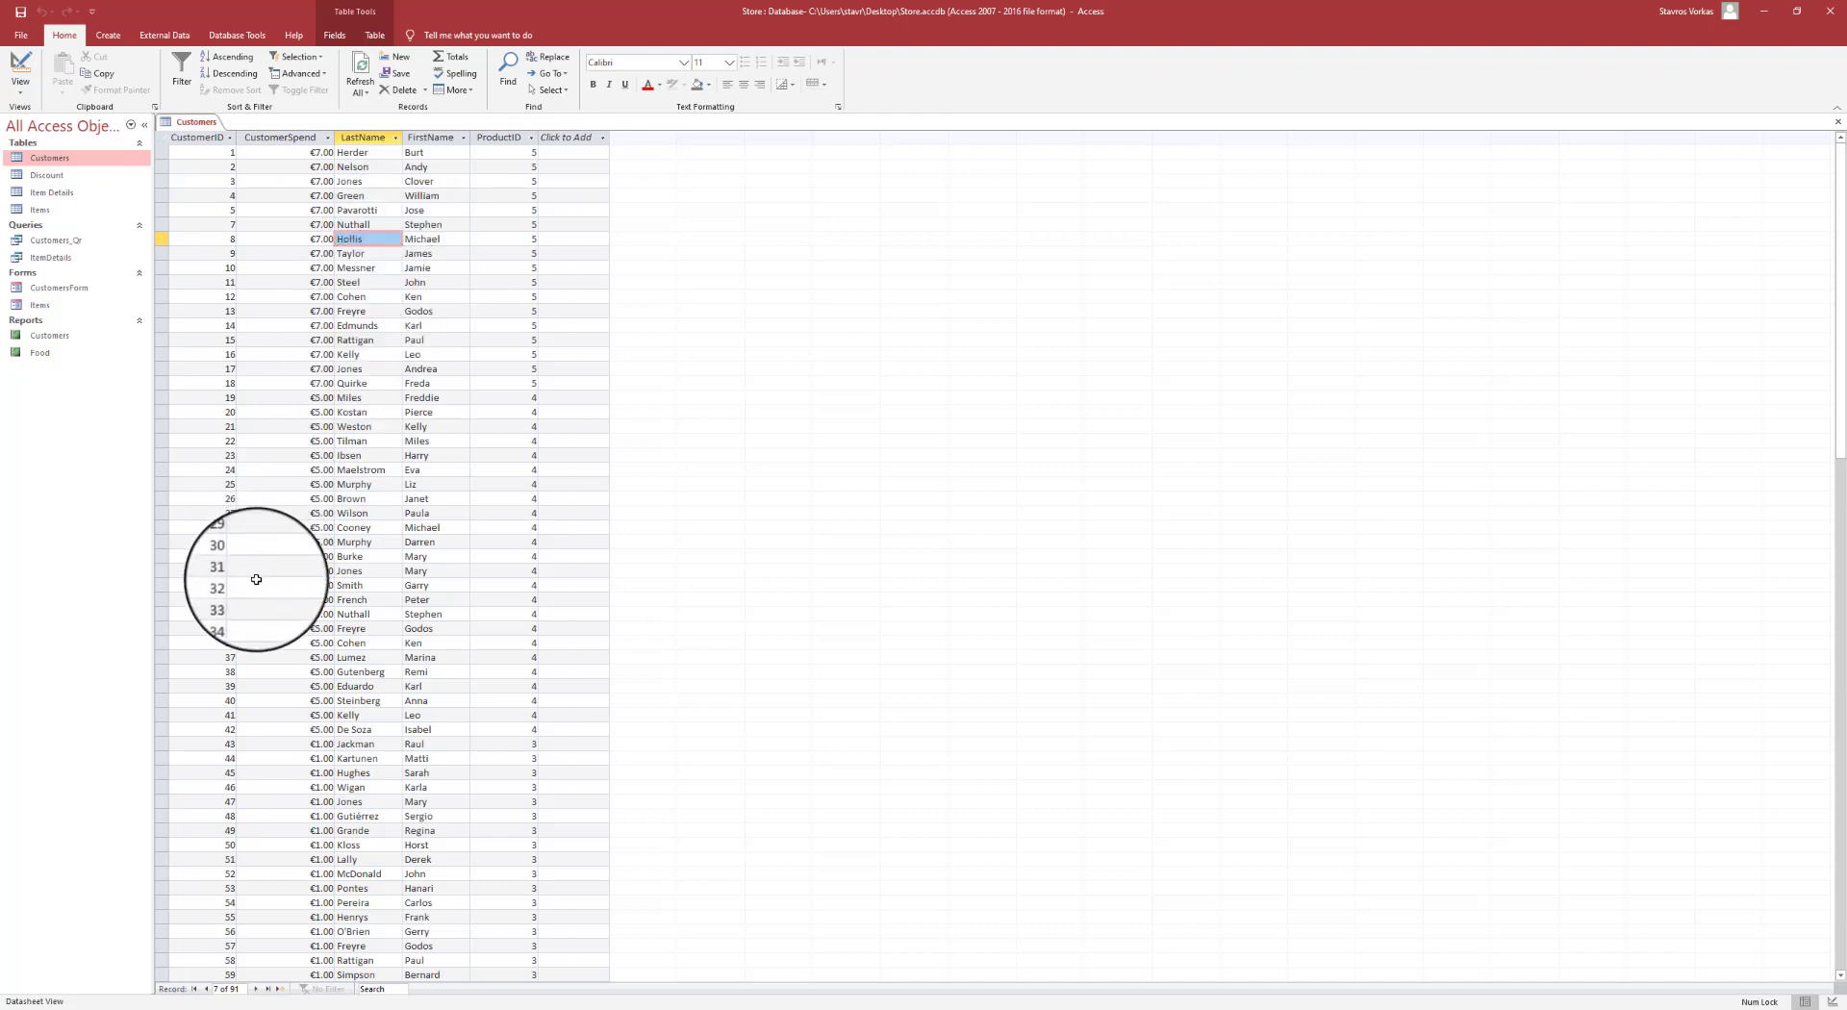
{"action": "left_click", "coordinate": [241, 986]}
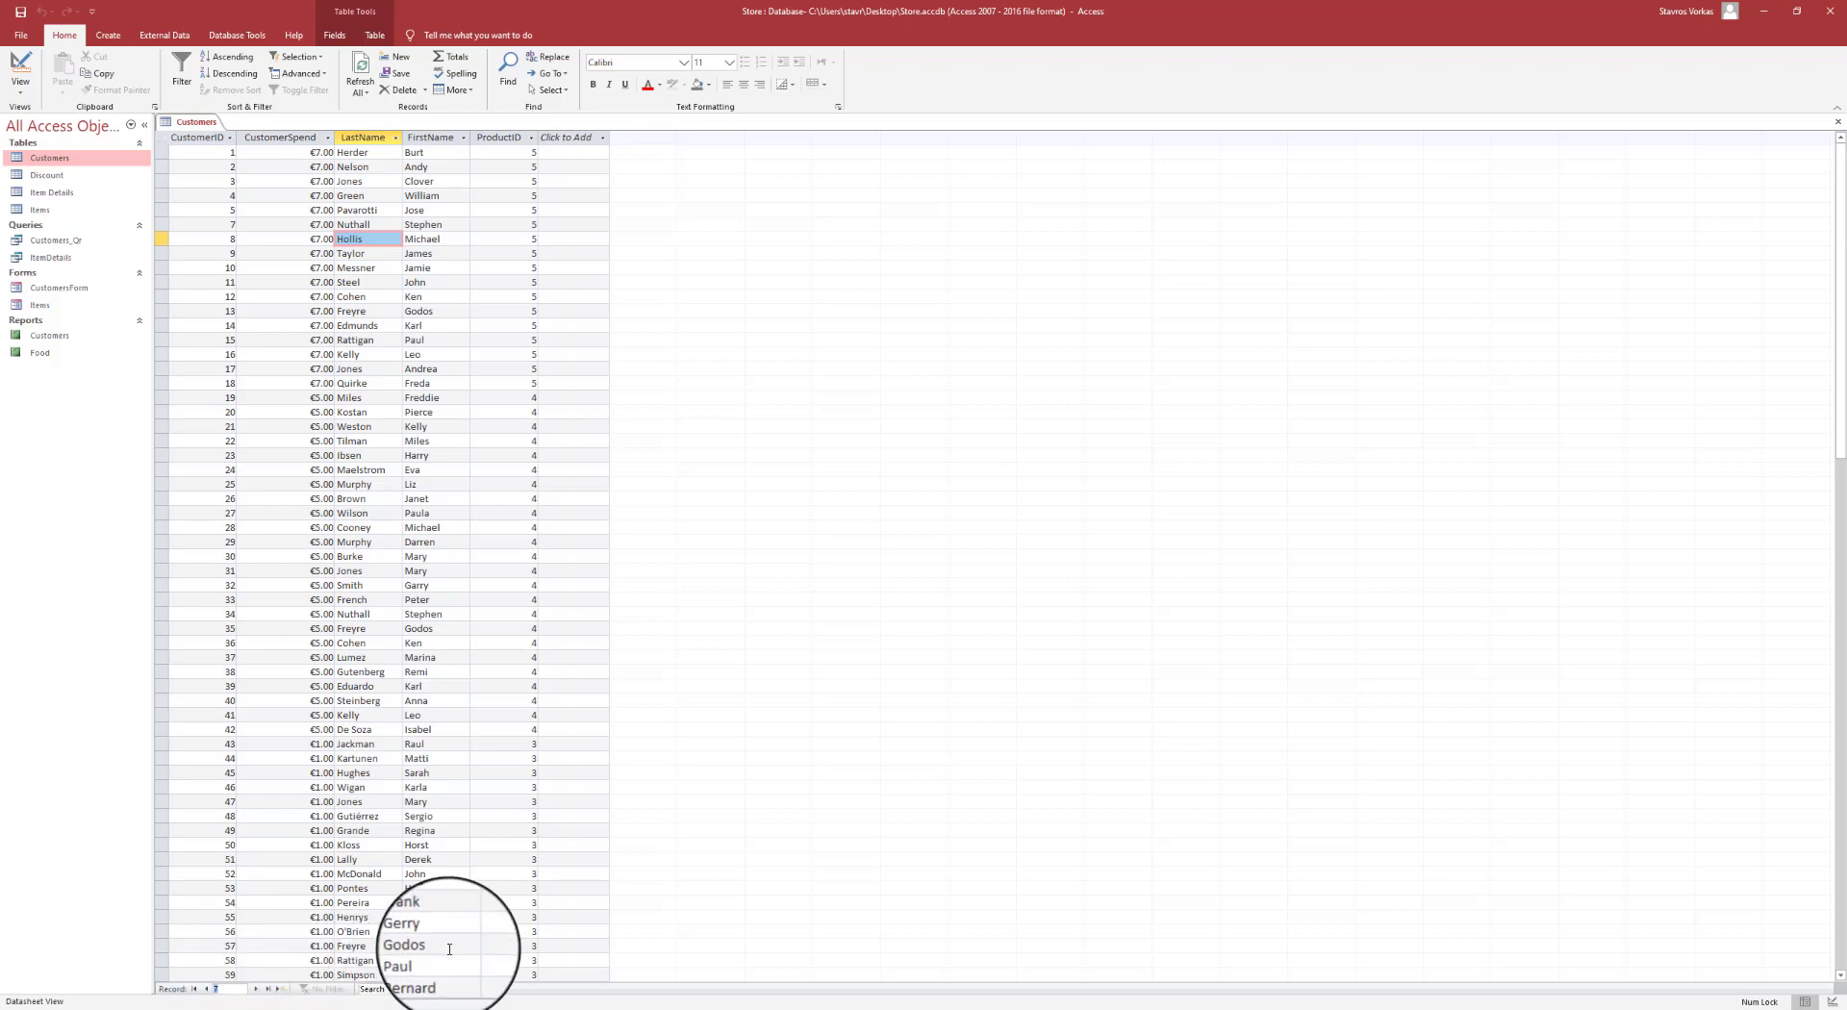
{"action": "key", "text": "Return"}
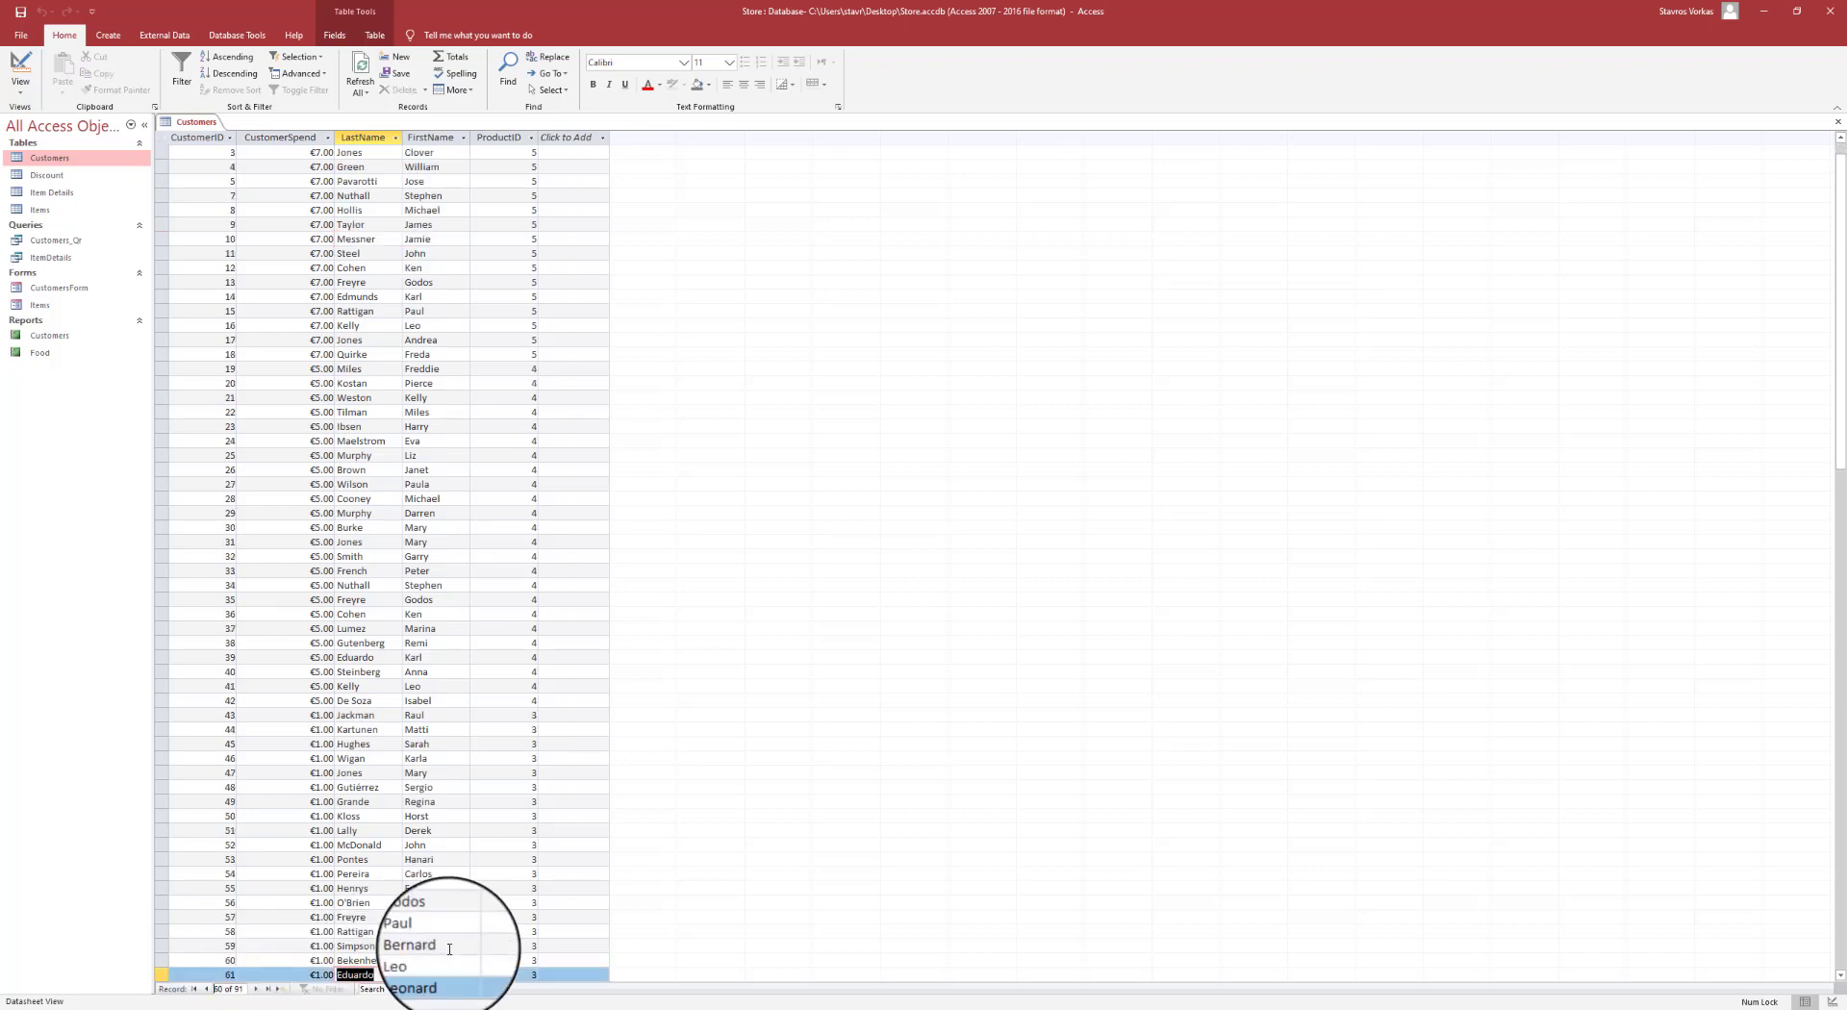
{"action": "left_click", "coordinate": [162, 975]}
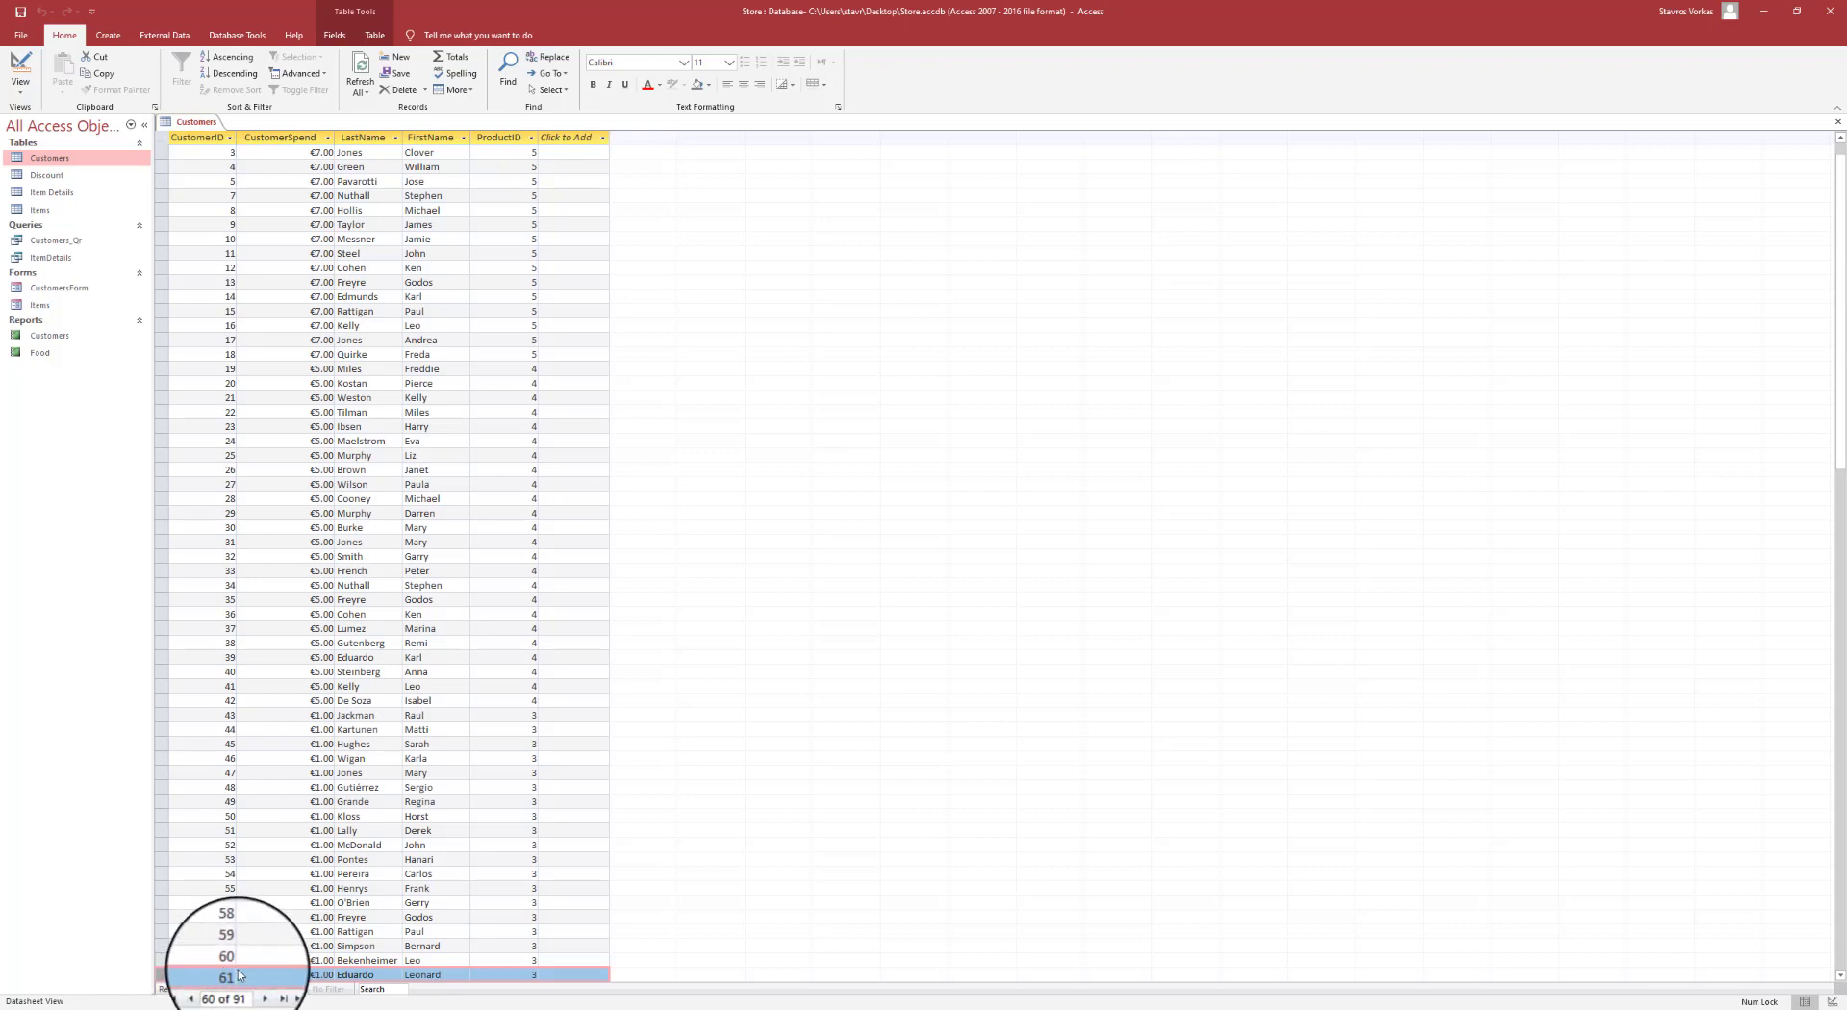
{"action": "scroll", "coordinate": [193, 938], "scroll_direction": "up", "scroll_amount": 1}
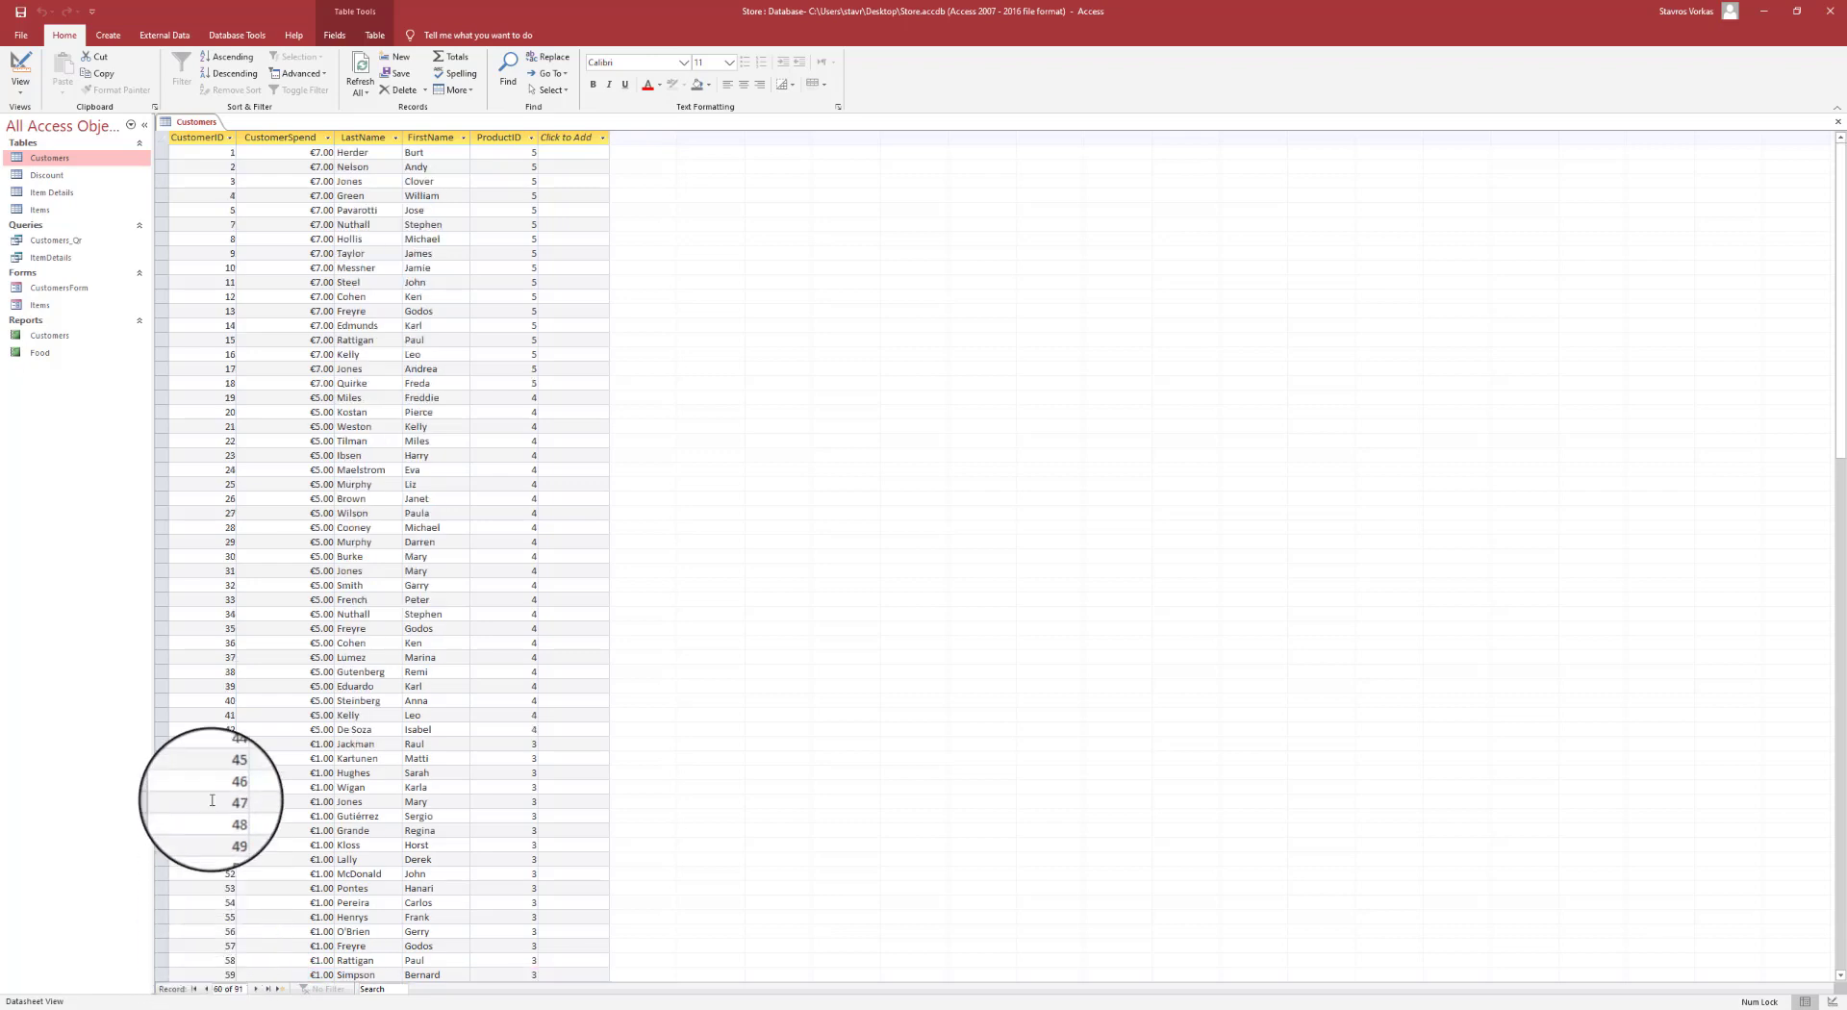
{"action": "left_click", "coordinate": [204, 152]}
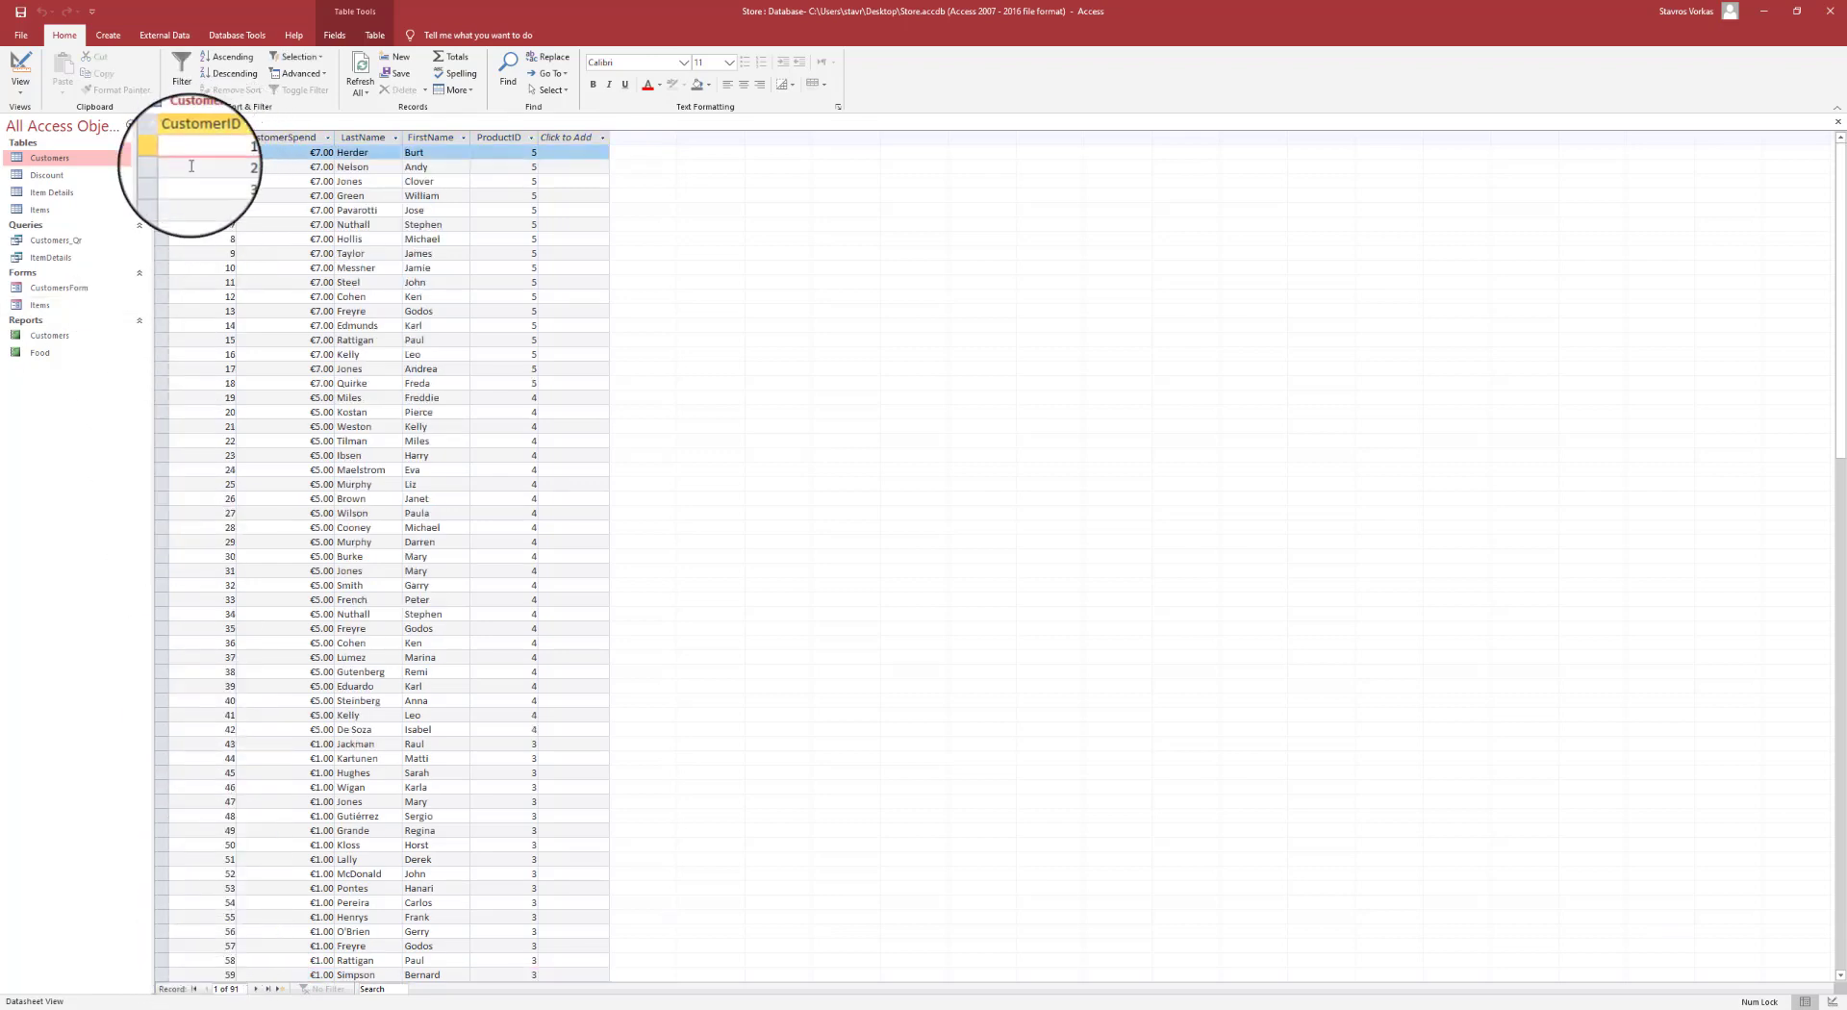
{"action": "left_click", "coordinate": [218, 167]}
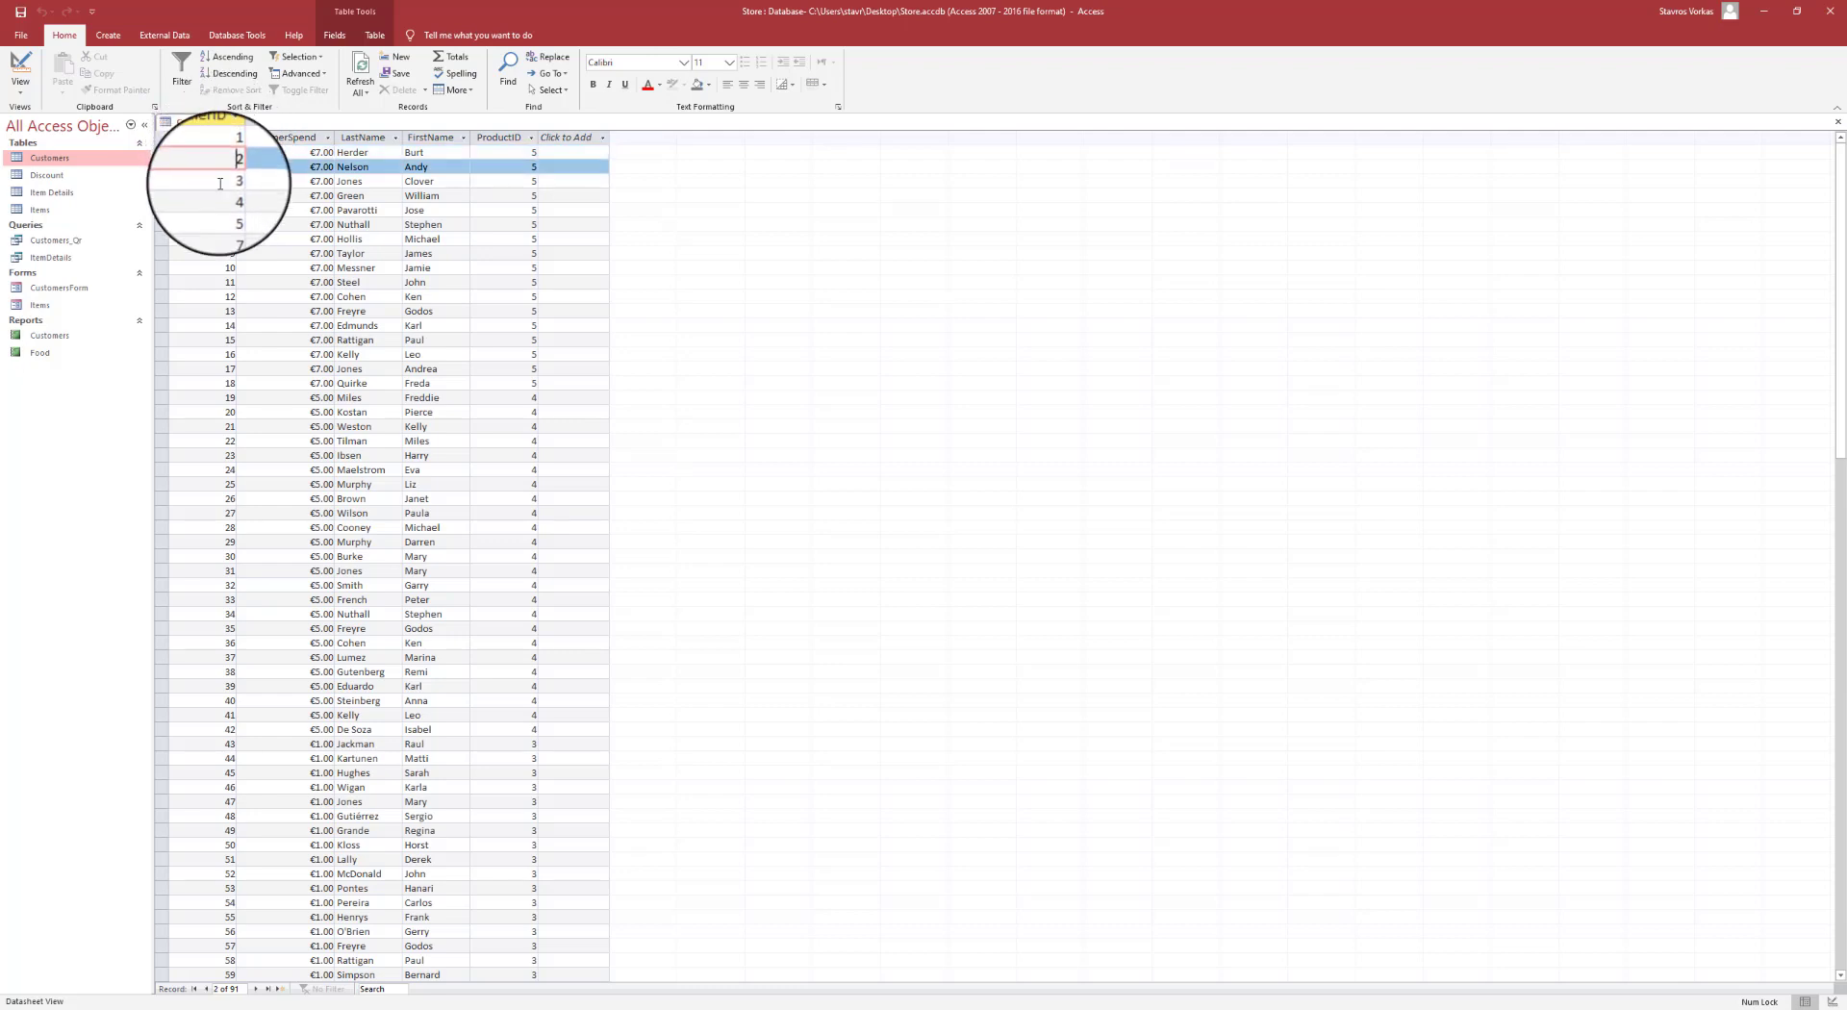
{"action": "left_click", "coordinate": [220, 182]}
{"action": "left_click", "coordinate": [224, 196]}
{"action": "left_click", "coordinate": [228, 210]}
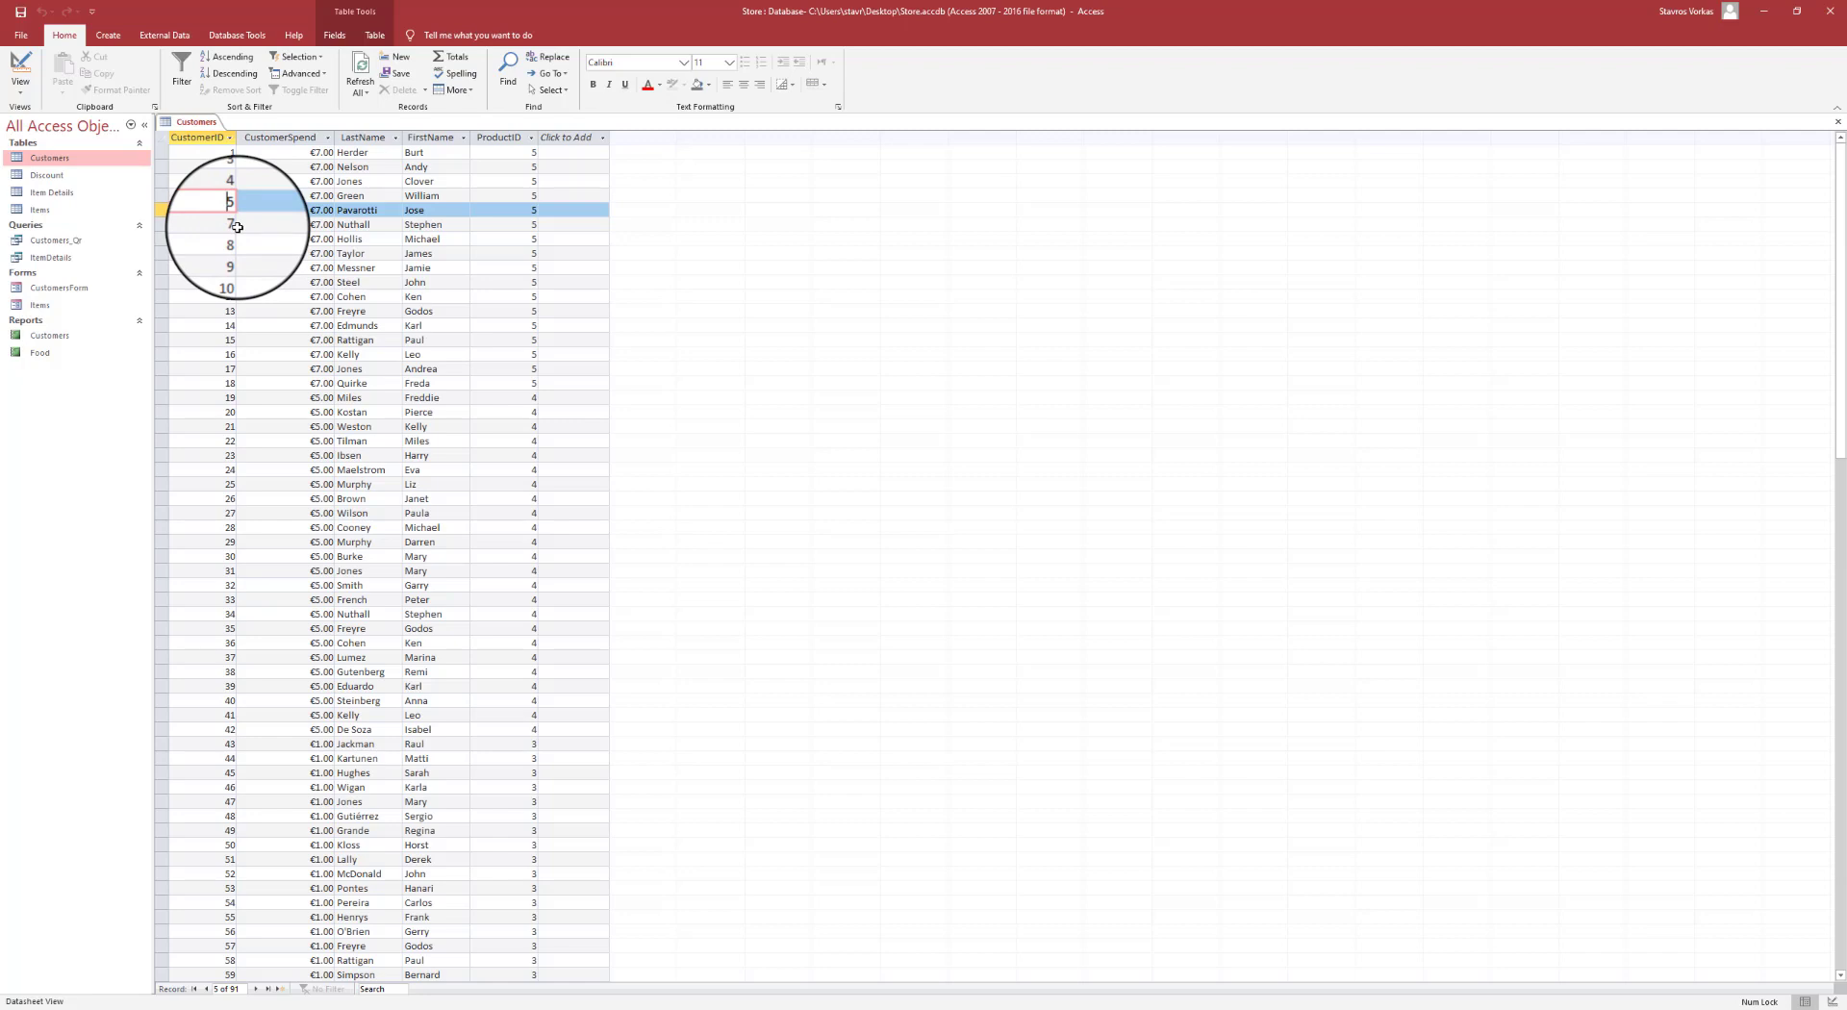
{"action": "left_click", "coordinate": [202, 138]}
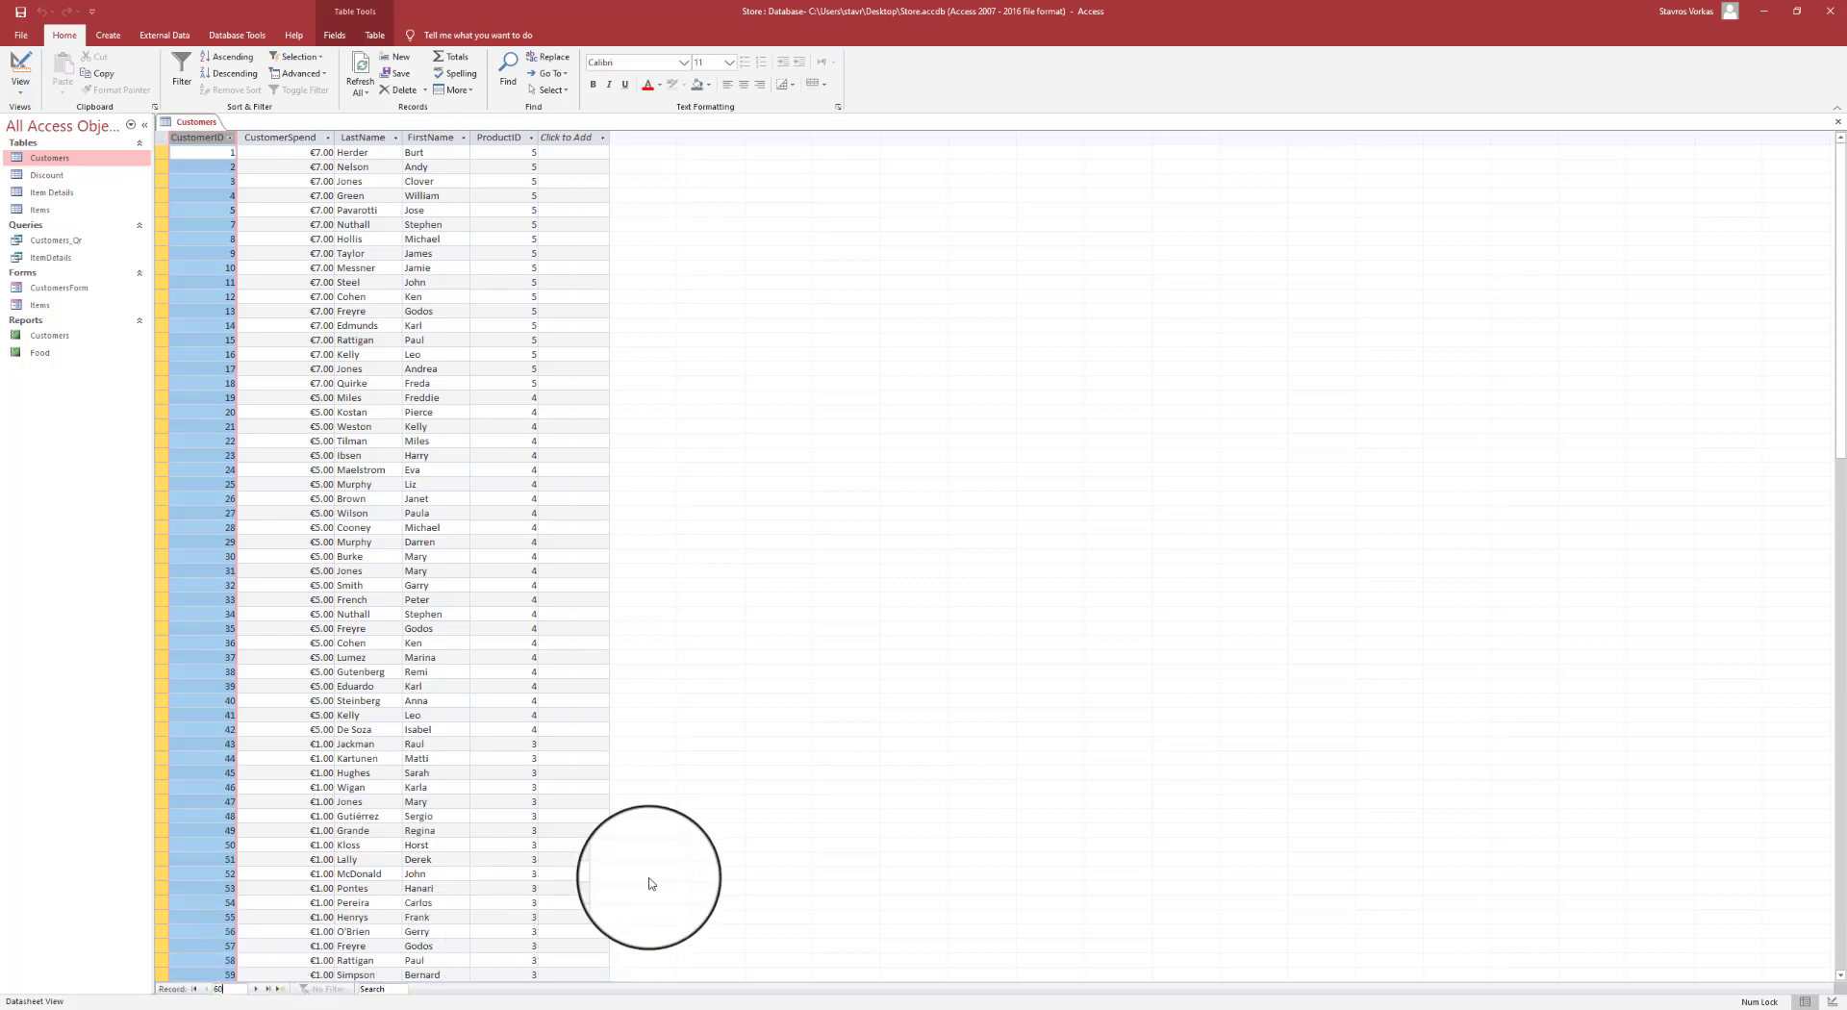
{"action": "key", "text": "Return"}
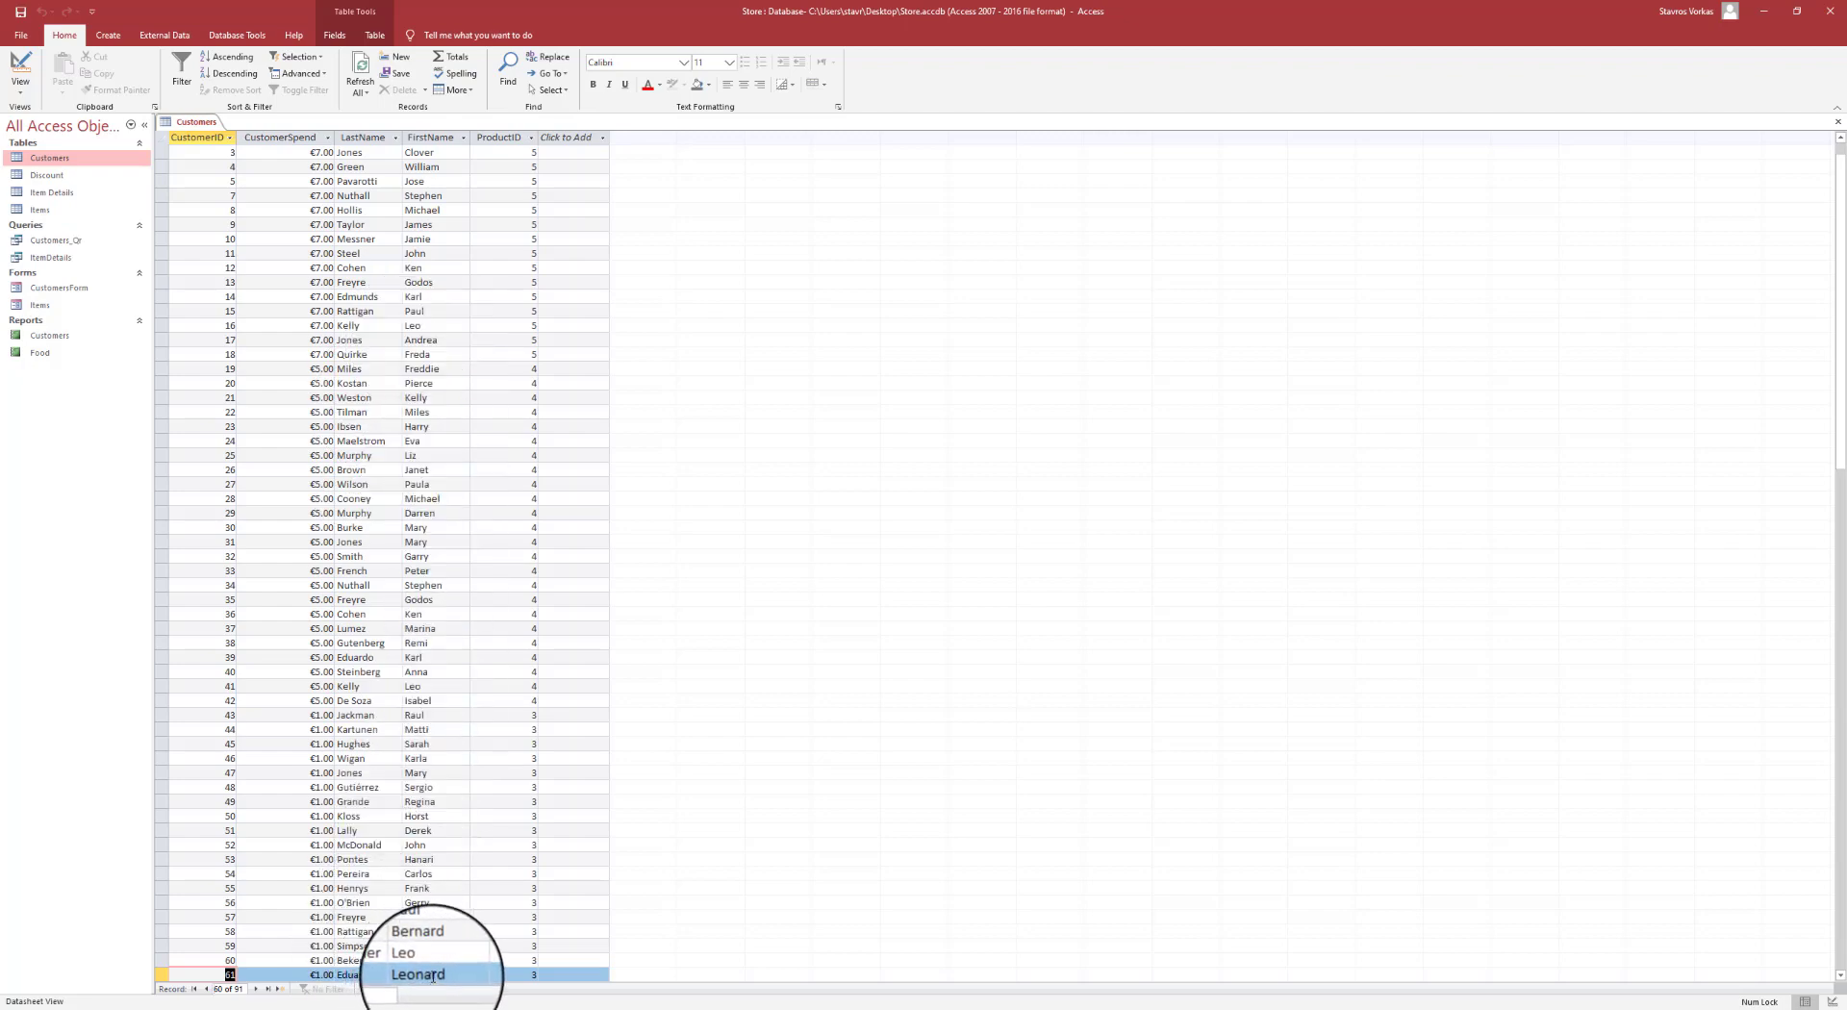
{"action": "left_click", "coordinate": [399, 974]}
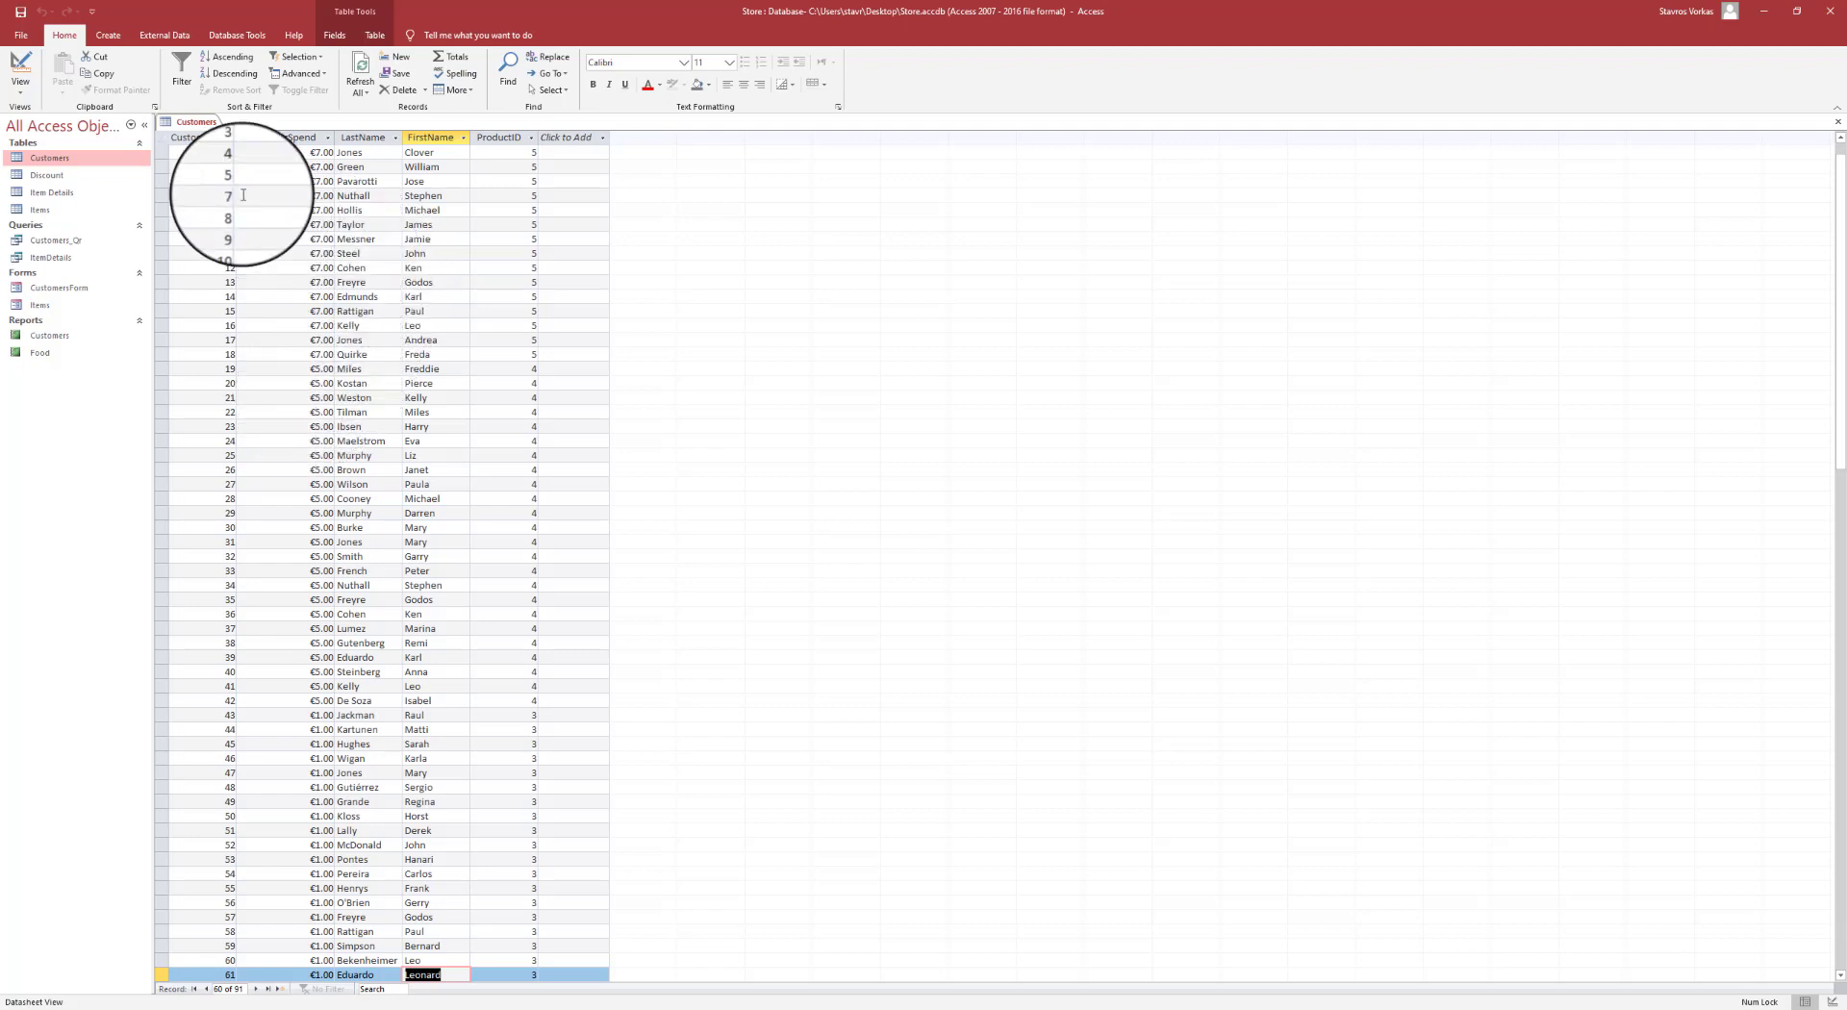
- In the Customers Design view, set the FirstName field's Required property to Yes
{"action": "left_click", "coordinate": [20, 85]}
{"action": "left_click", "coordinate": [54, 143]}
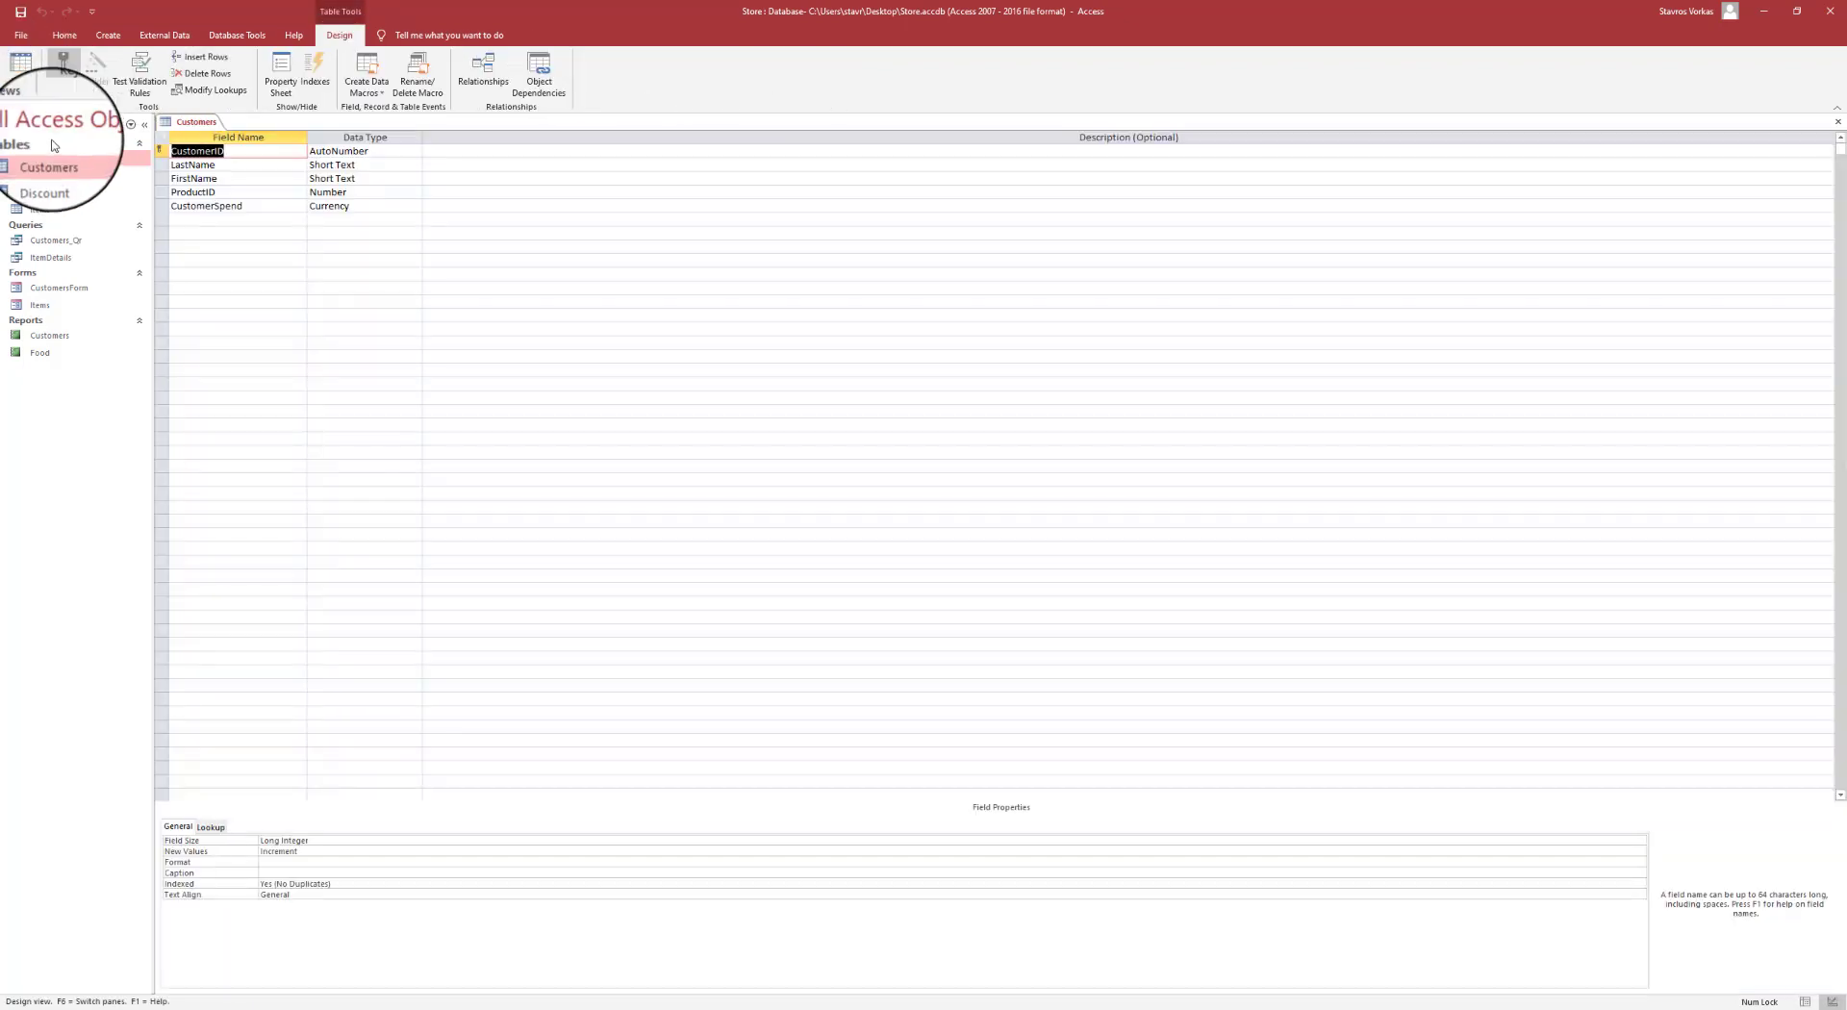
{"action": "left_click", "coordinate": [223, 175]}
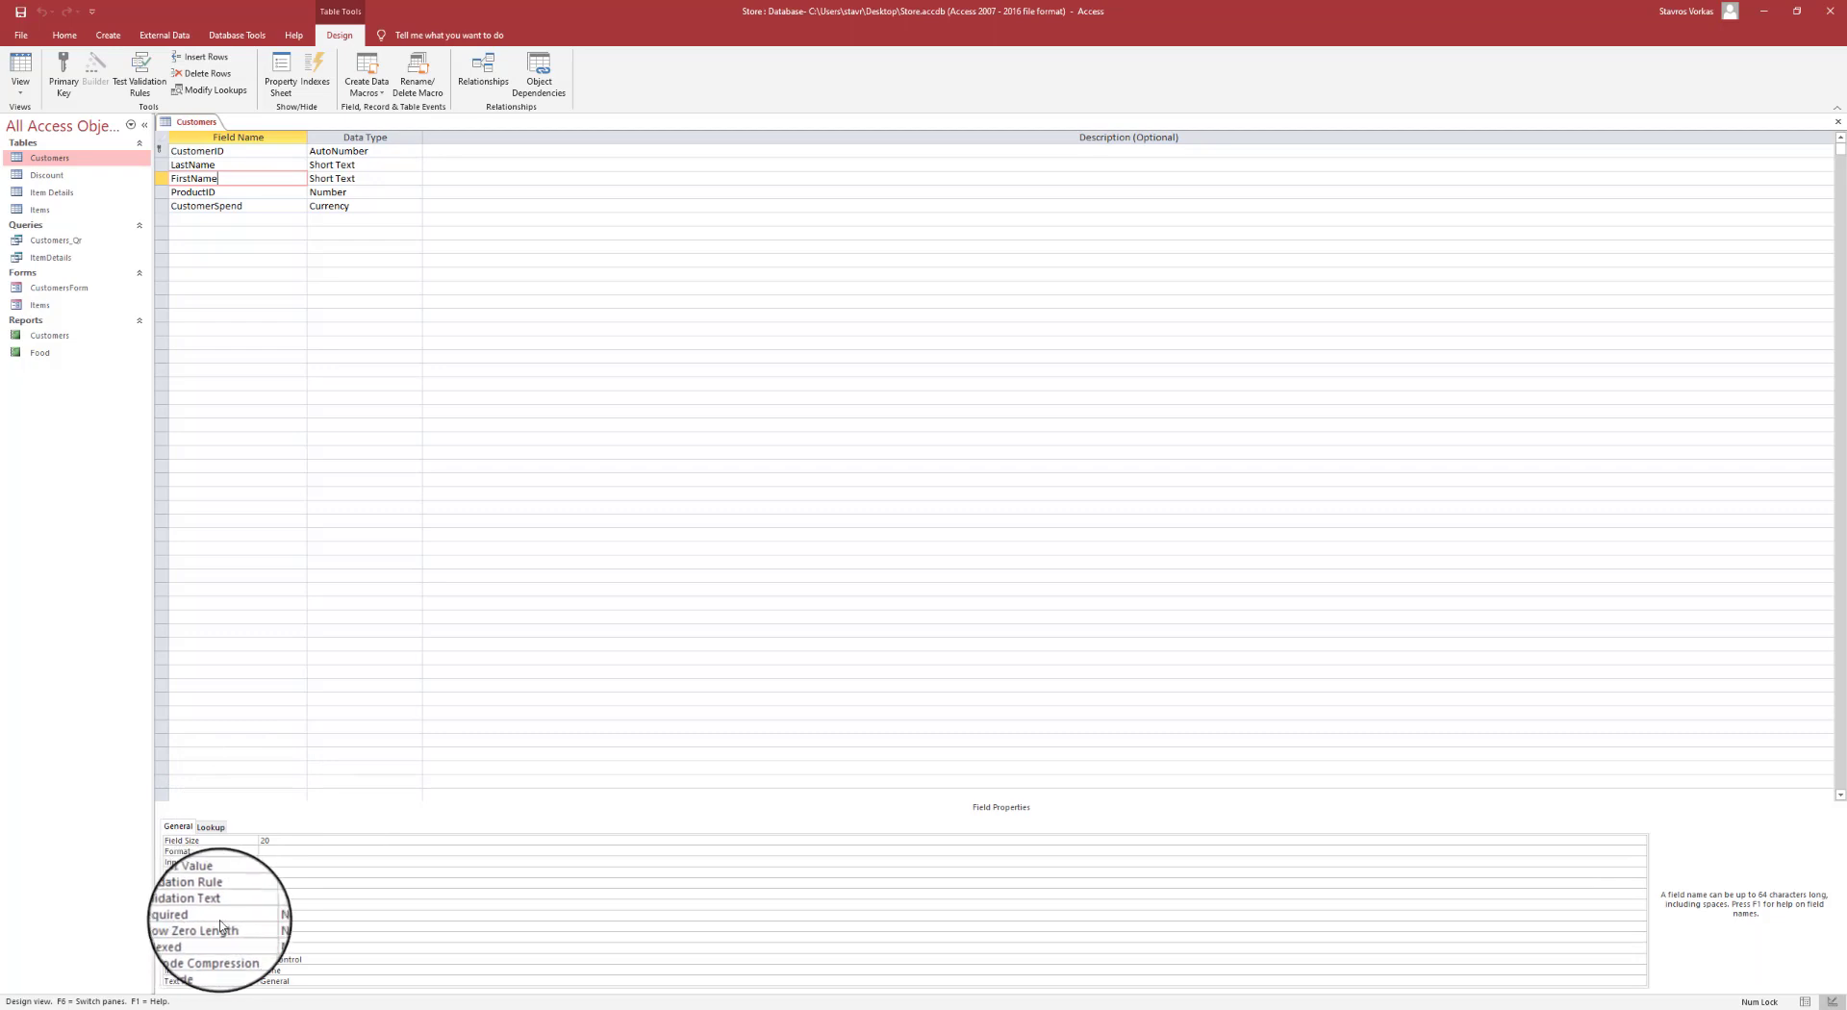
{"action": "left_click", "coordinate": [285, 916]}
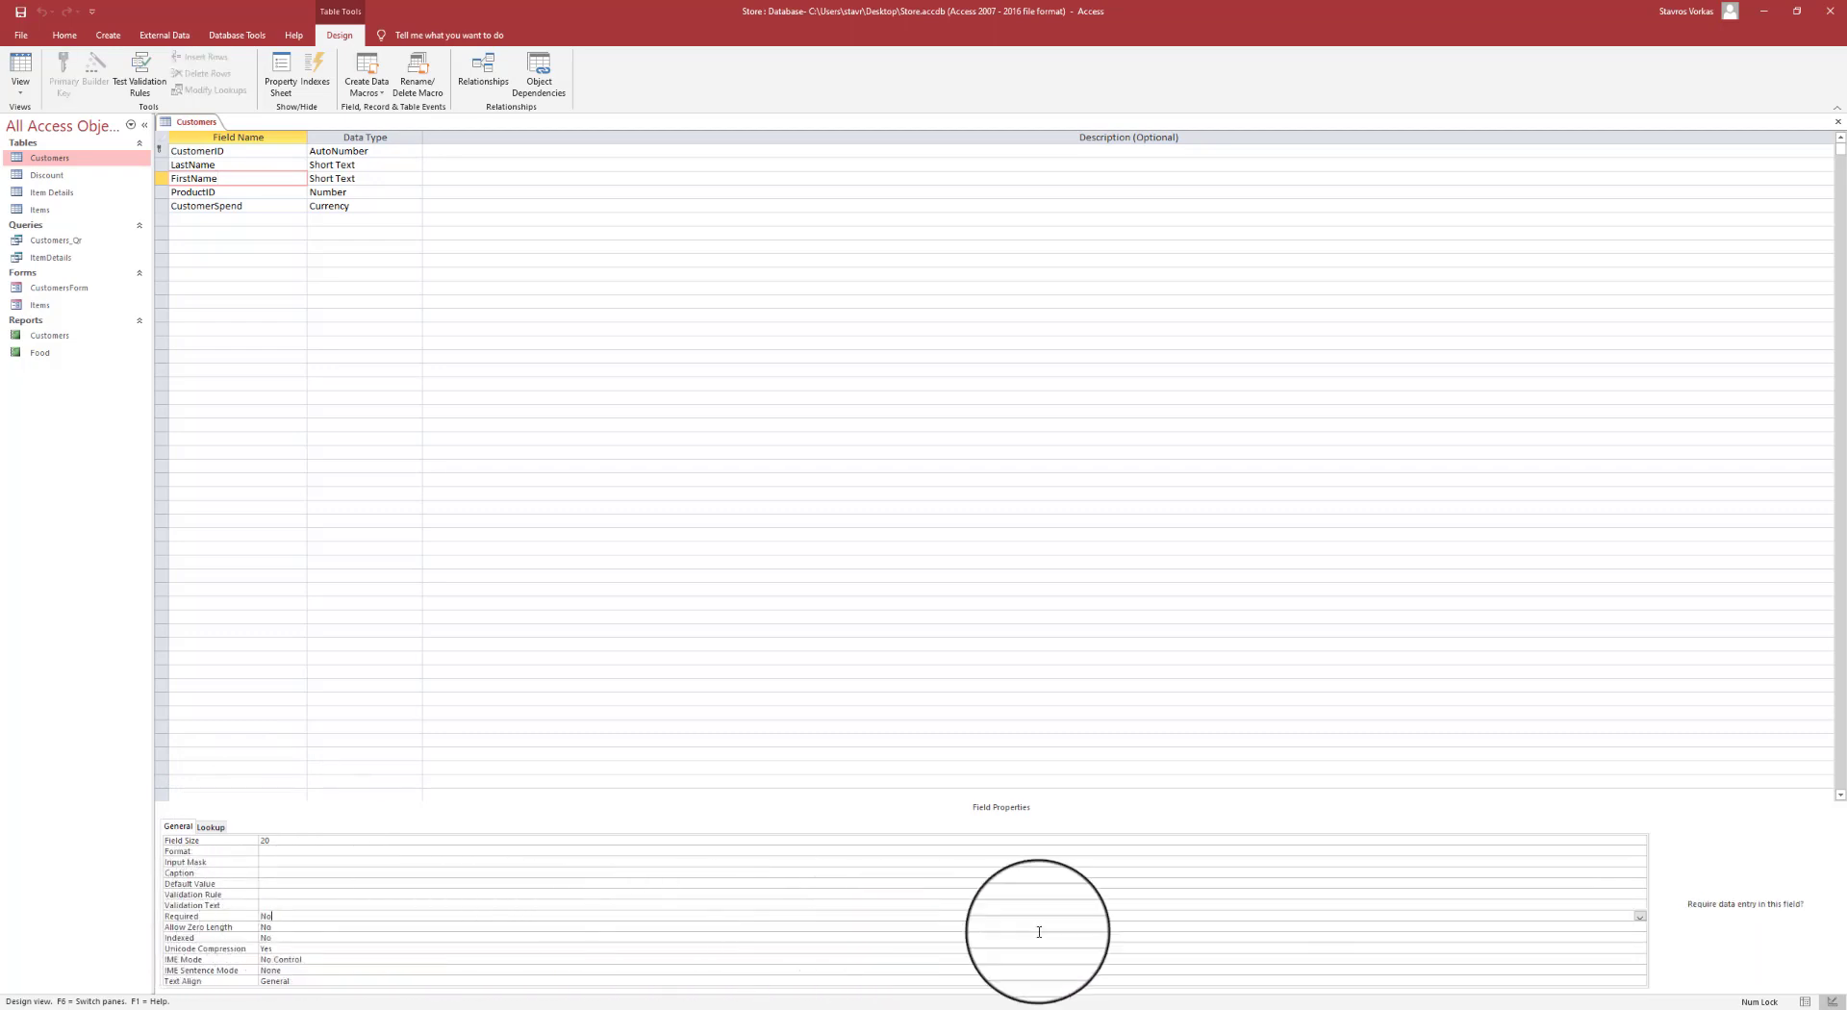
{"action": "left_click", "coordinate": [1640, 917]}
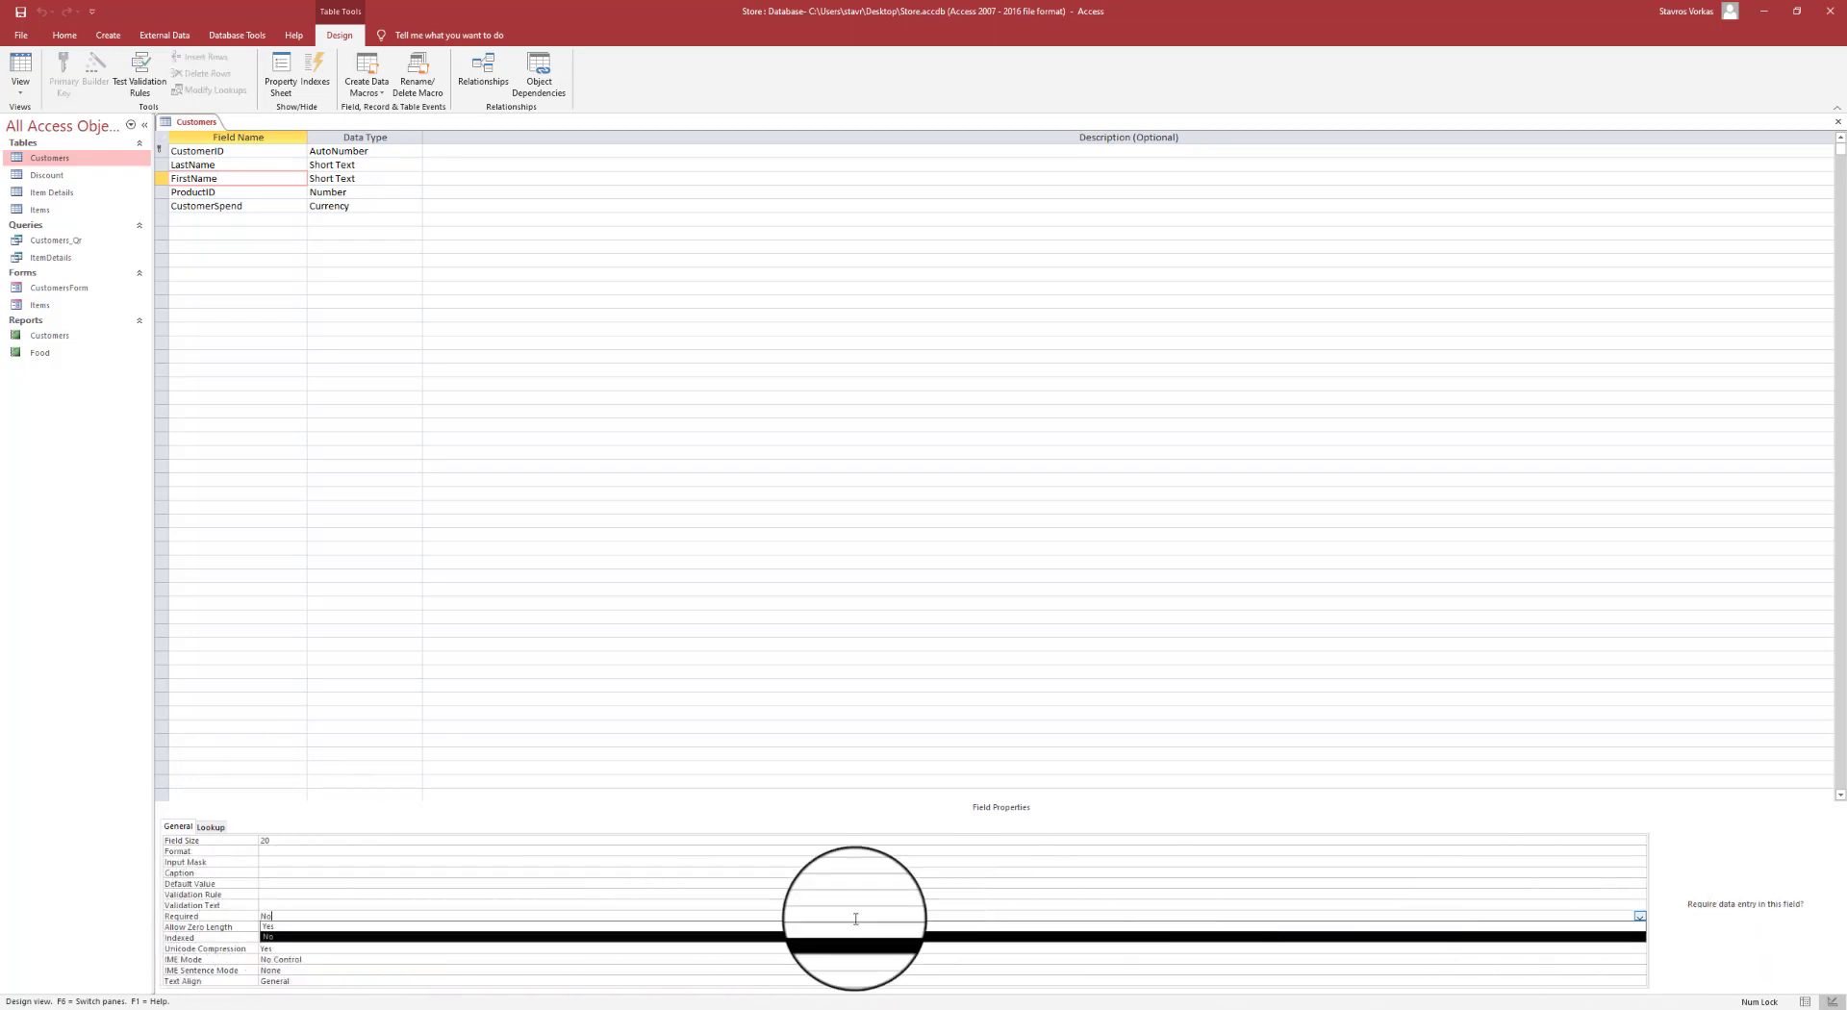
{"action": "left_click", "coordinate": [368, 926]}
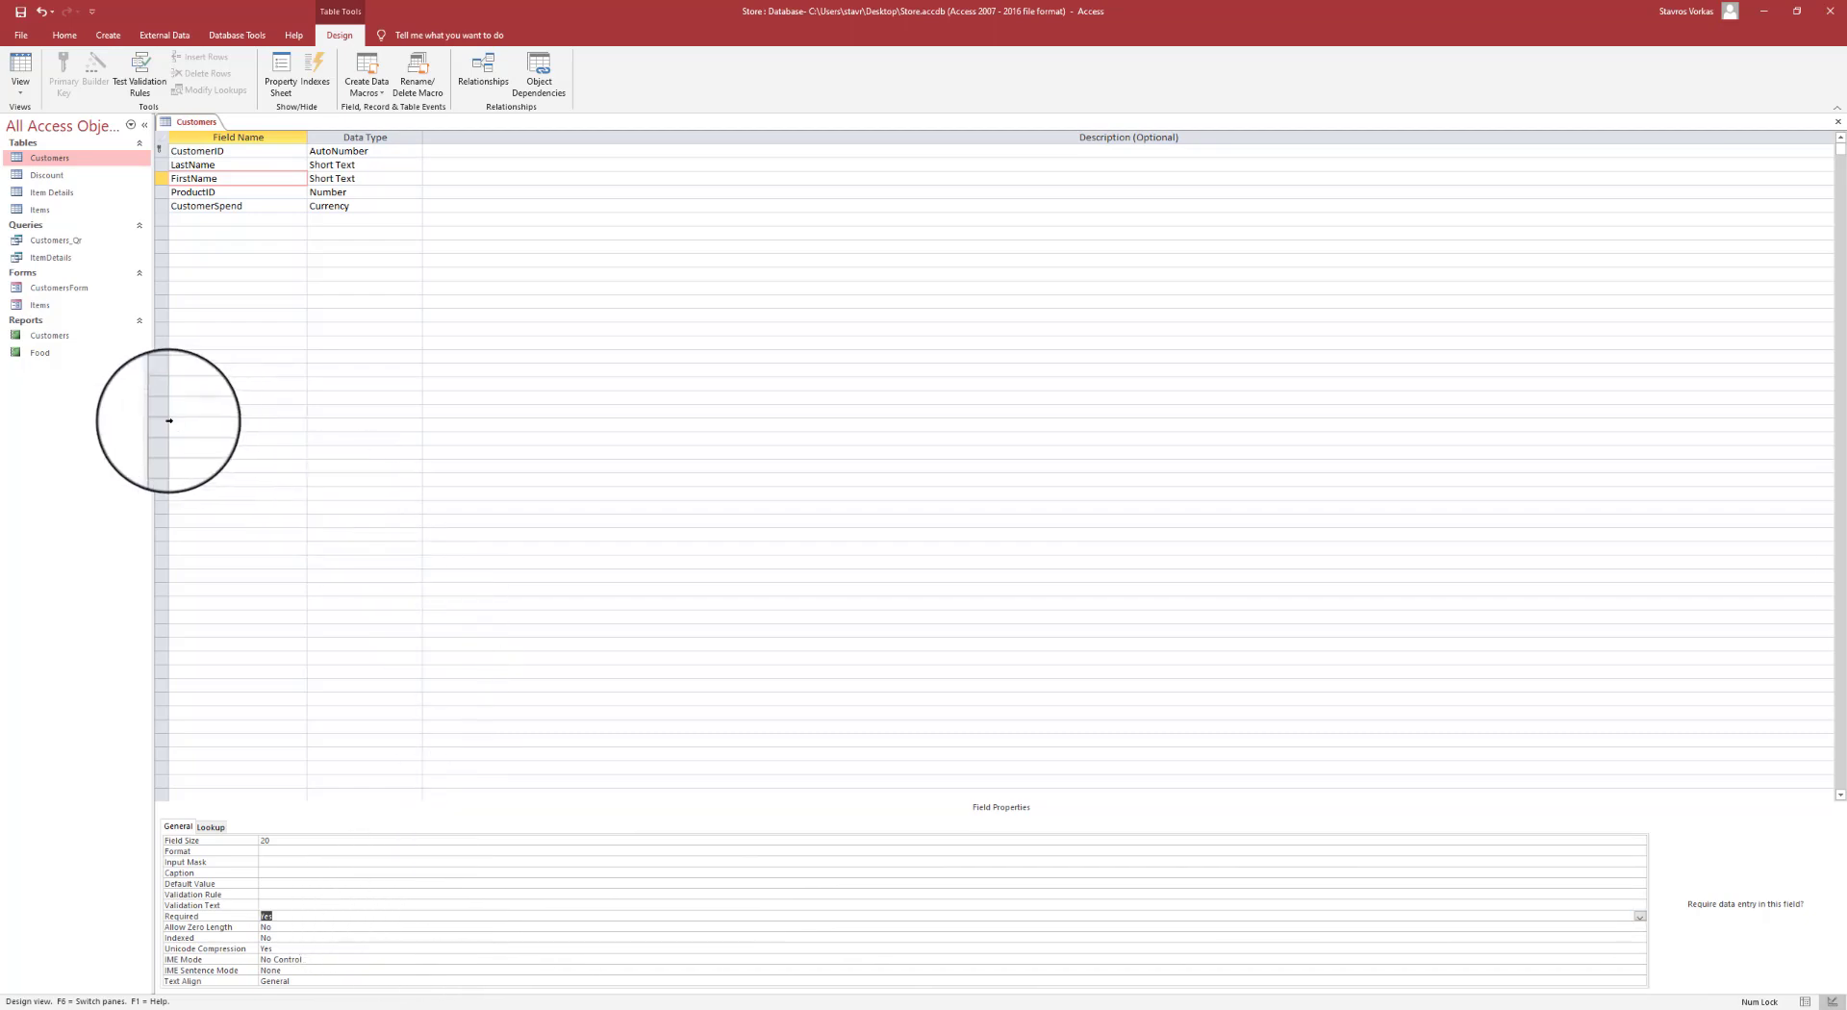
- Save the design, accept the existing-data check, and close the Customers table
{"action": "left_click", "coordinate": [19, 14]}
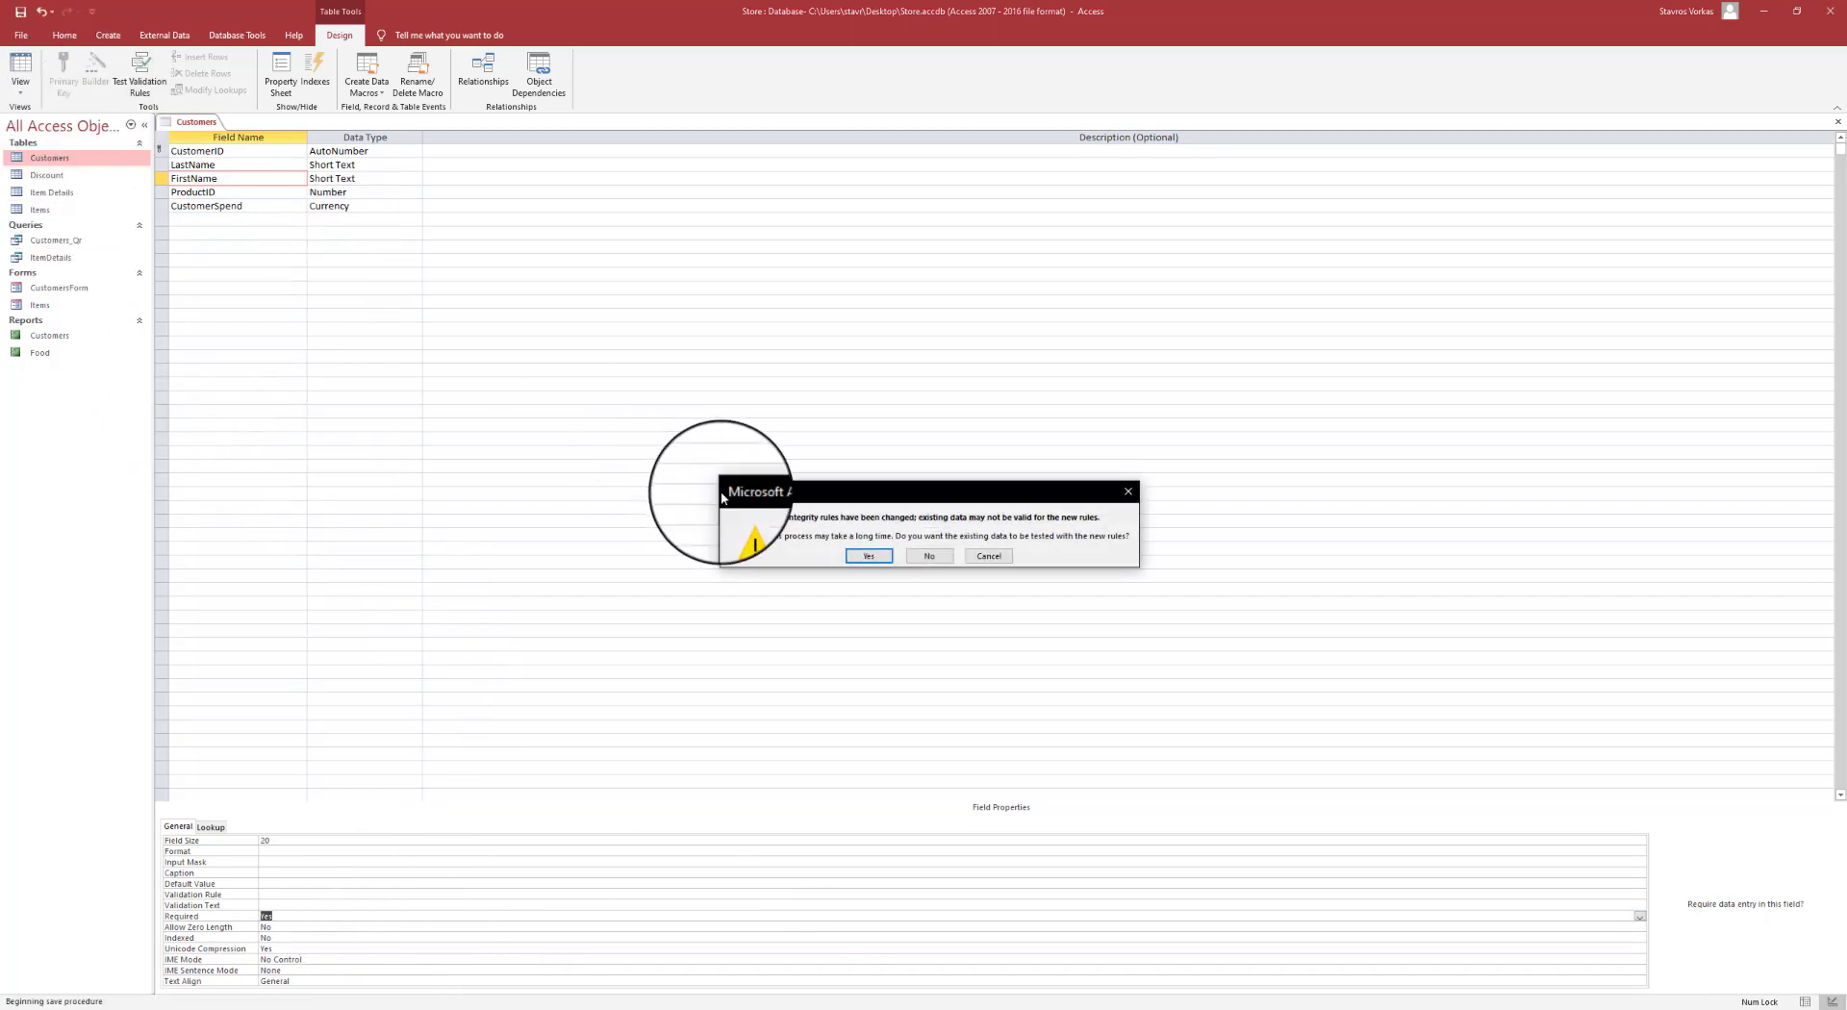
{"action": "left_click", "coordinate": [867, 556]}
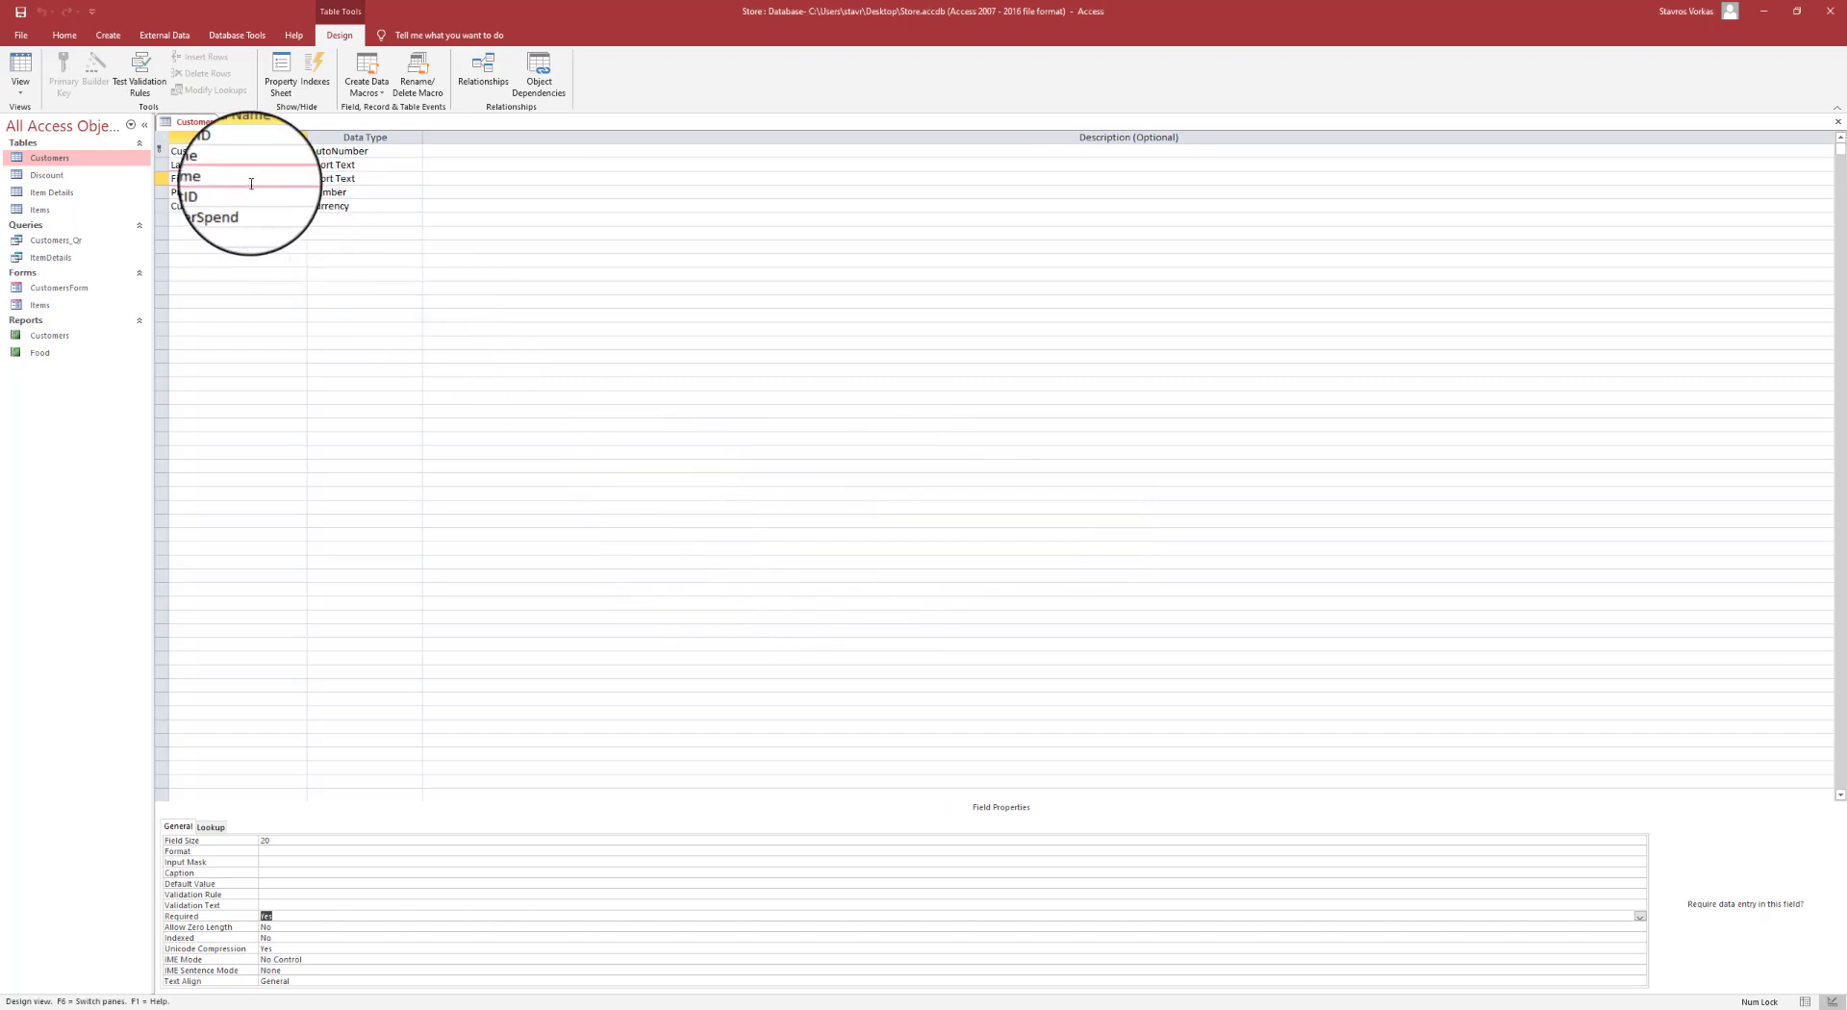
{"action": "right_click", "coordinate": [196, 121]}
{"action": "left_click", "coordinate": [231, 153]}
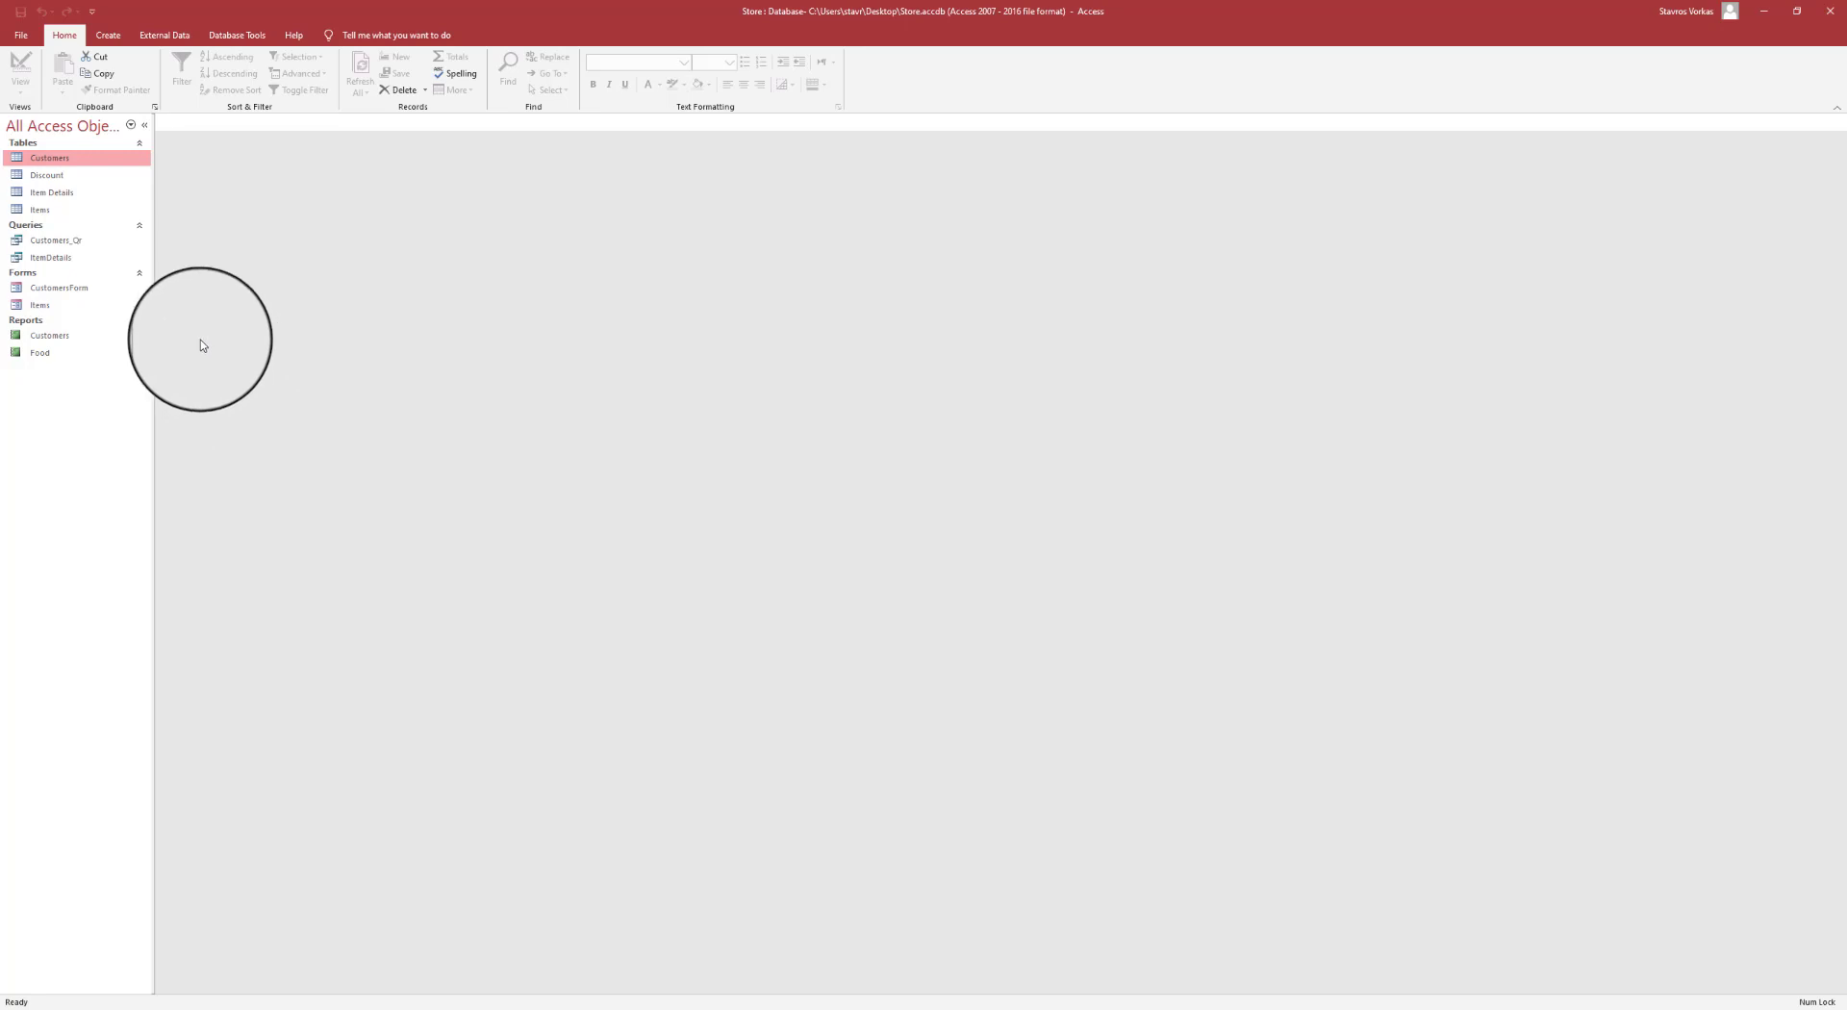
- Use the Form Wizard to build a columnar ItemDetails form from all four Item Details fields
{"action": "left_click", "coordinate": [109, 36]}
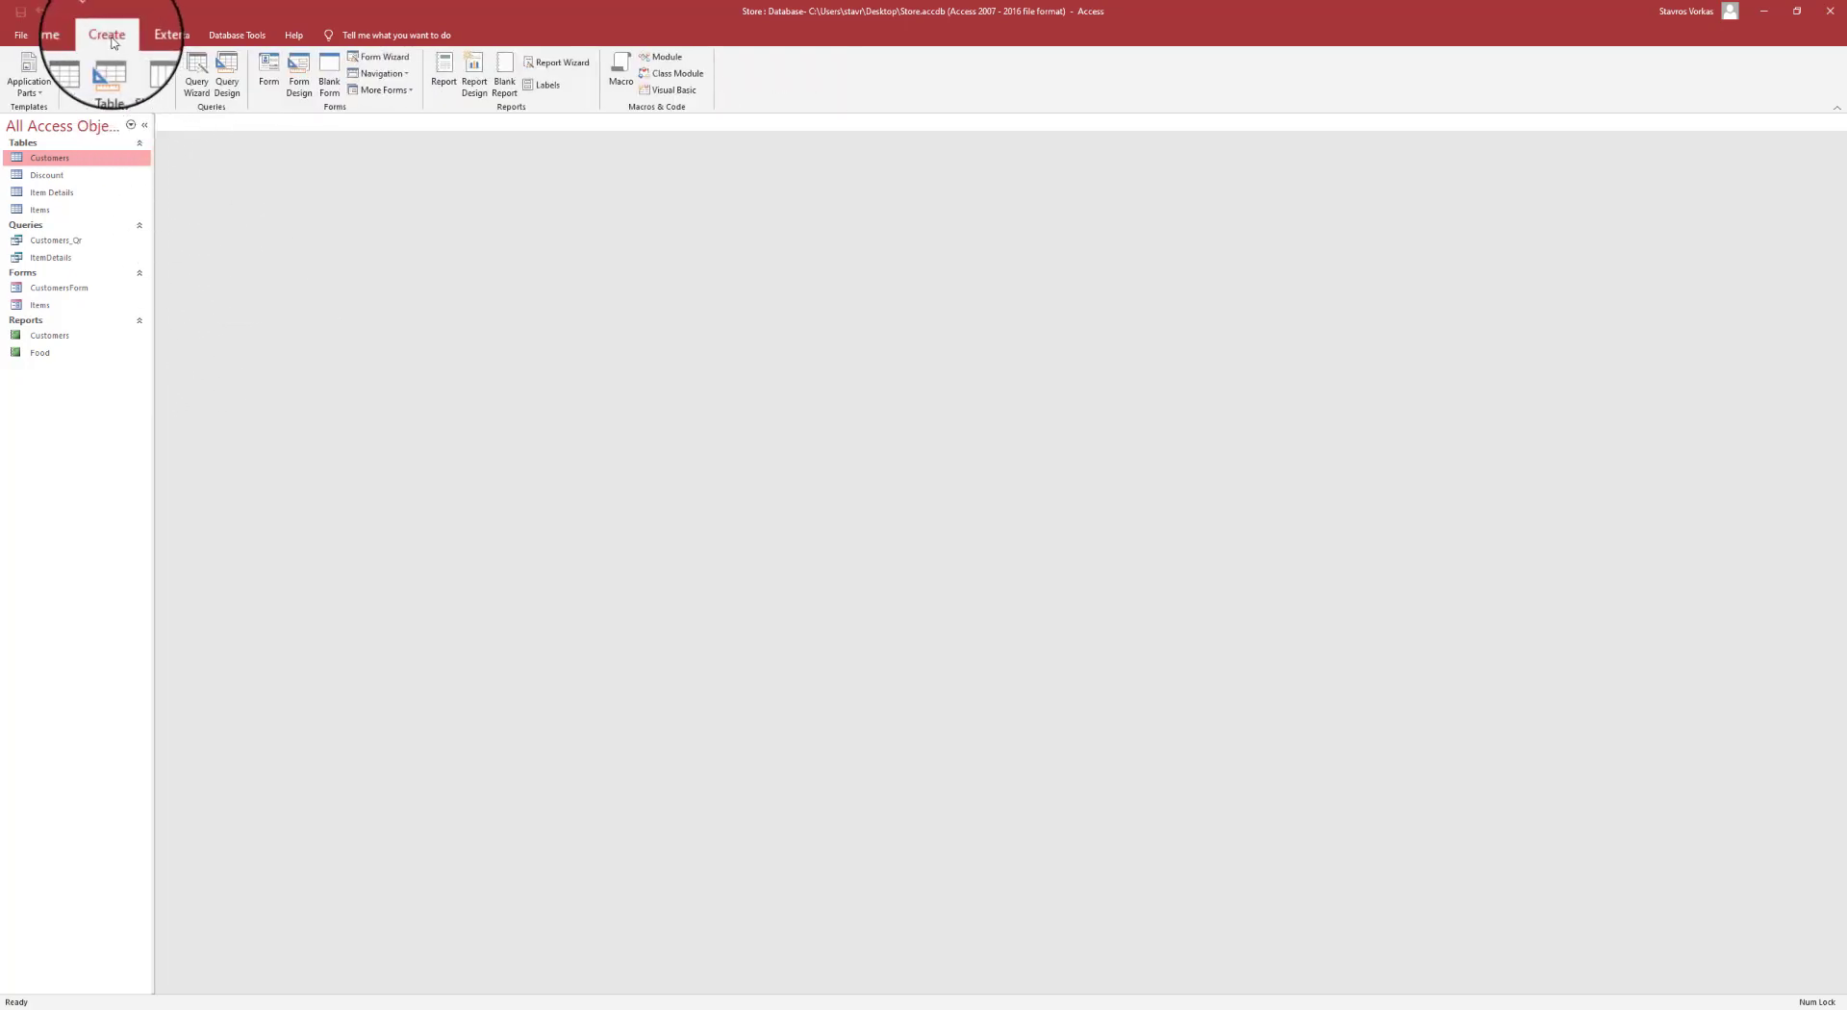
{"action": "left_click", "coordinate": [382, 60]}
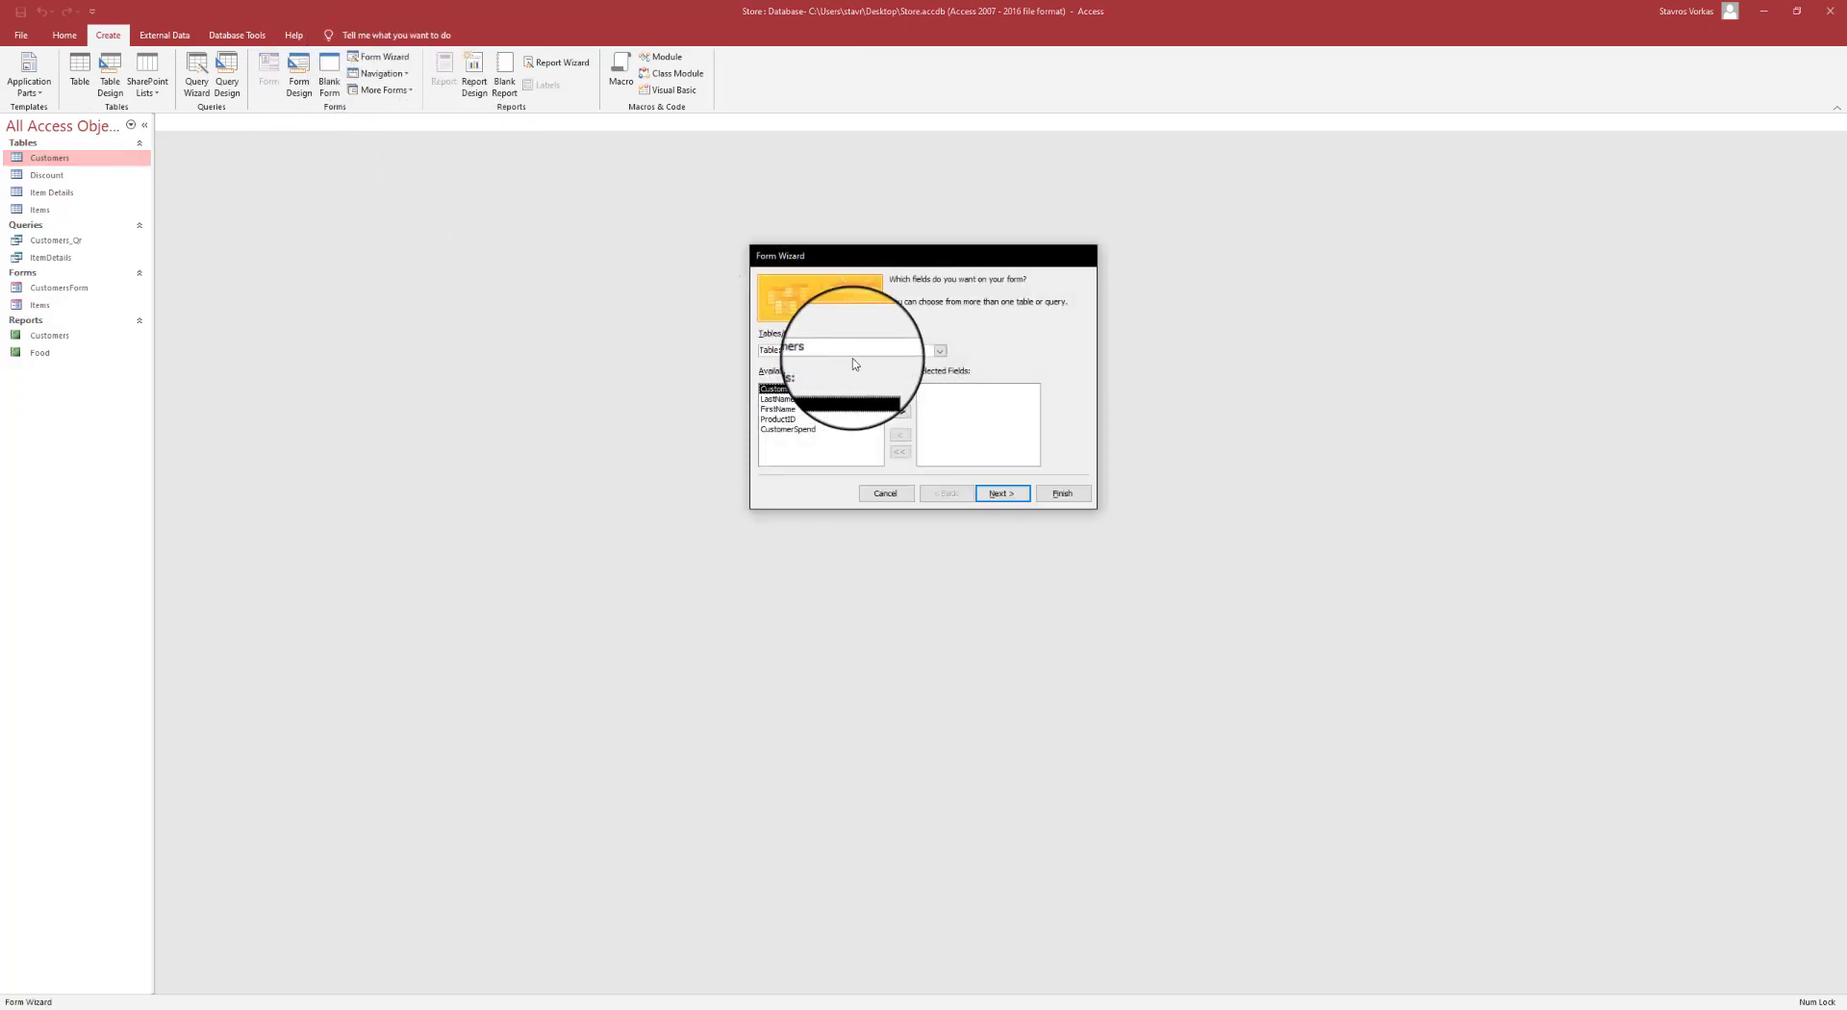
{"action": "left_click", "coordinate": [940, 352]}
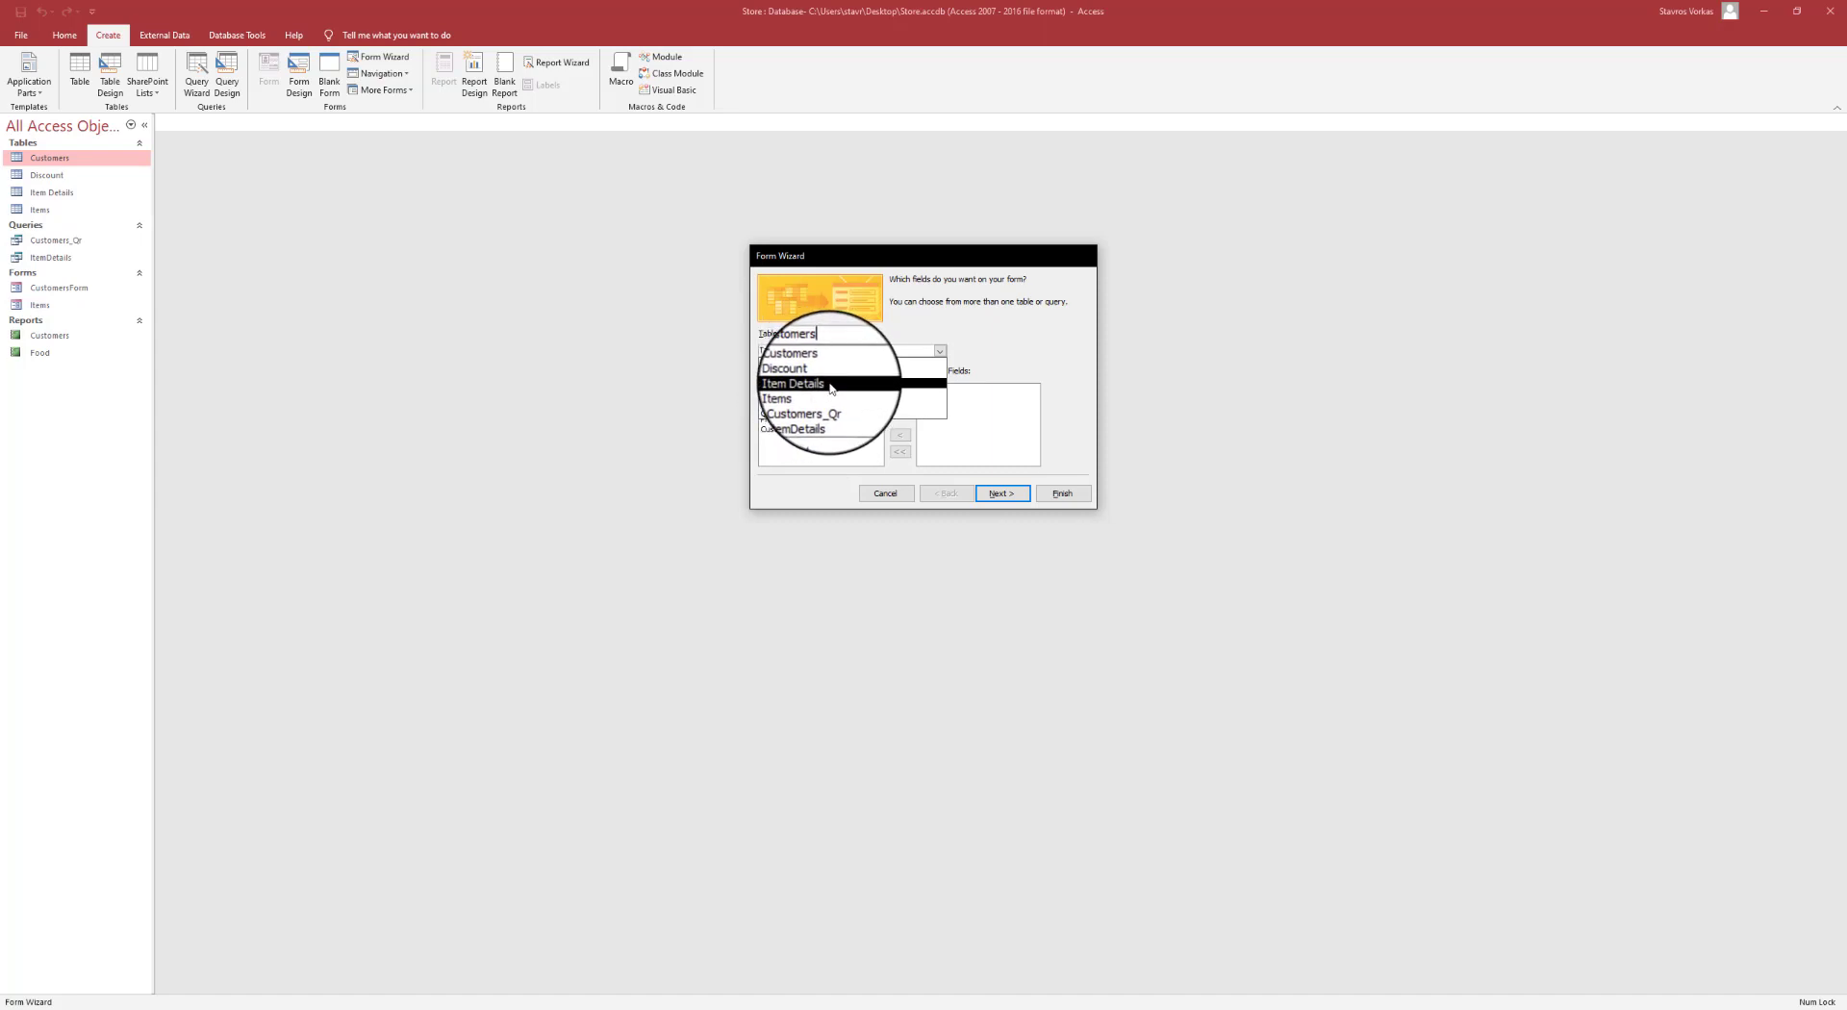
{"action": "left_click", "coordinate": [831, 384]}
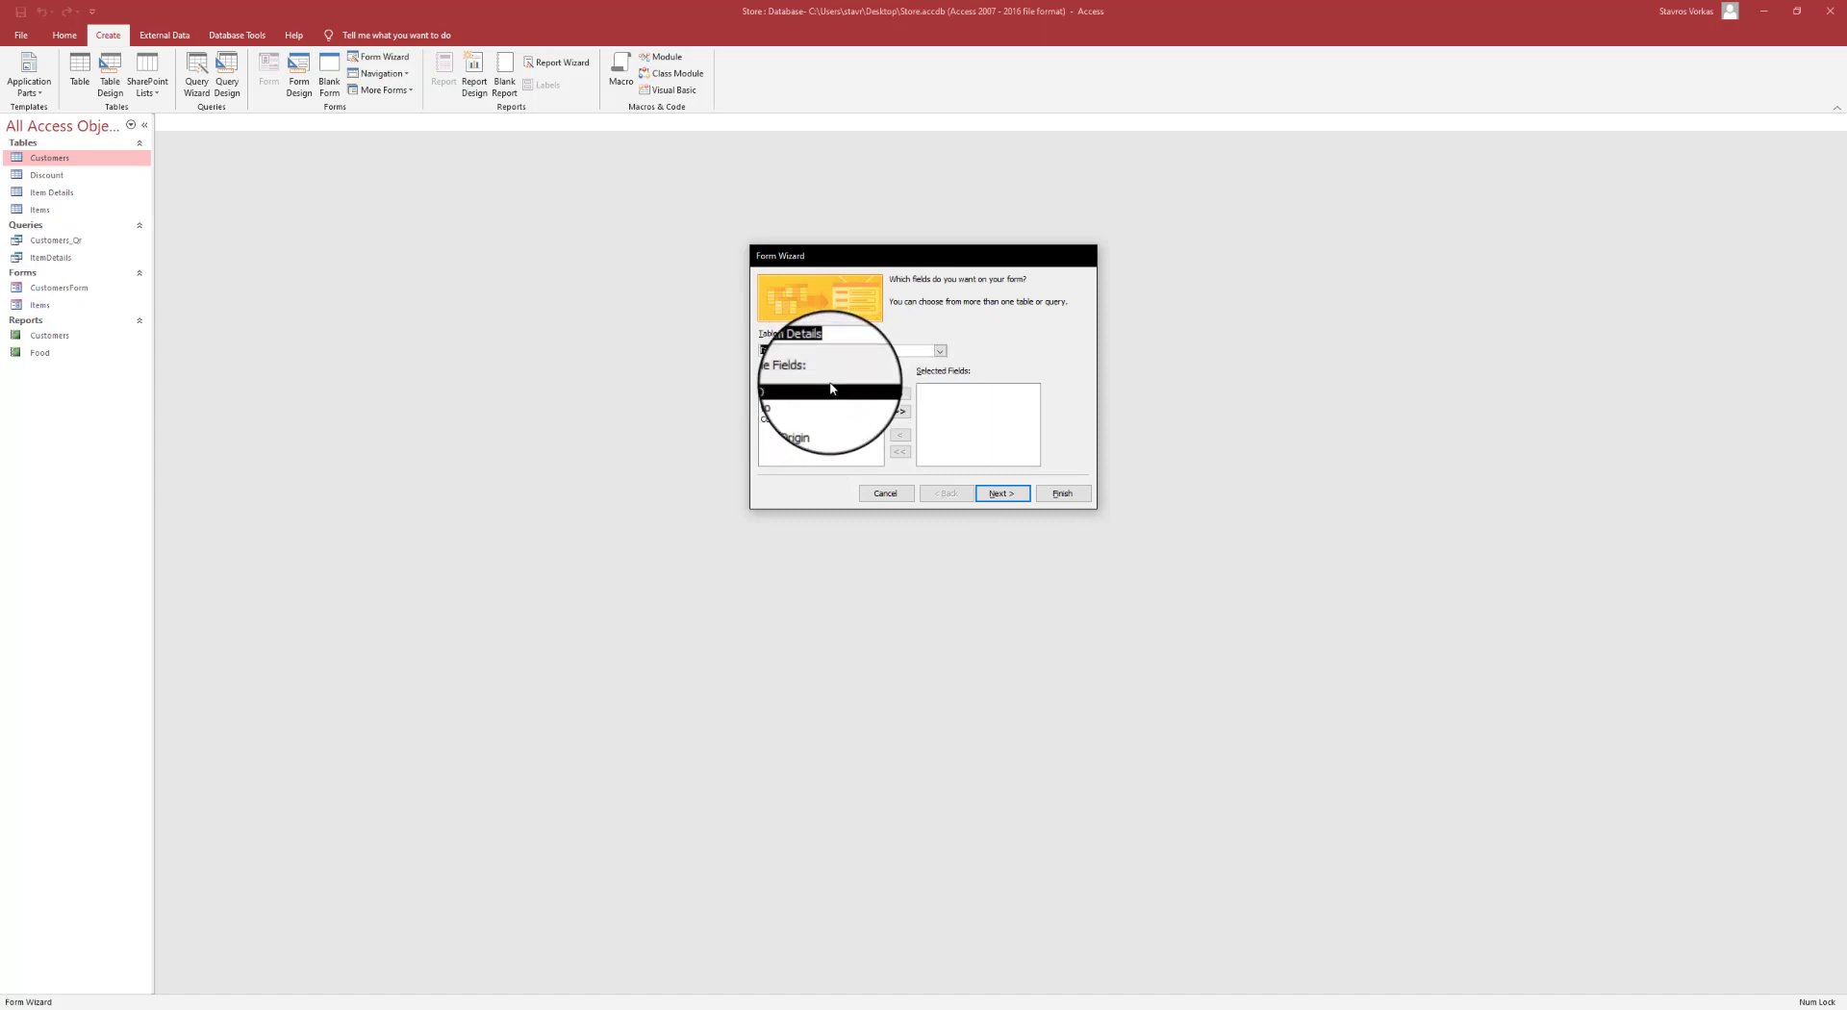
{"action": "left_click", "coordinate": [901, 412]}
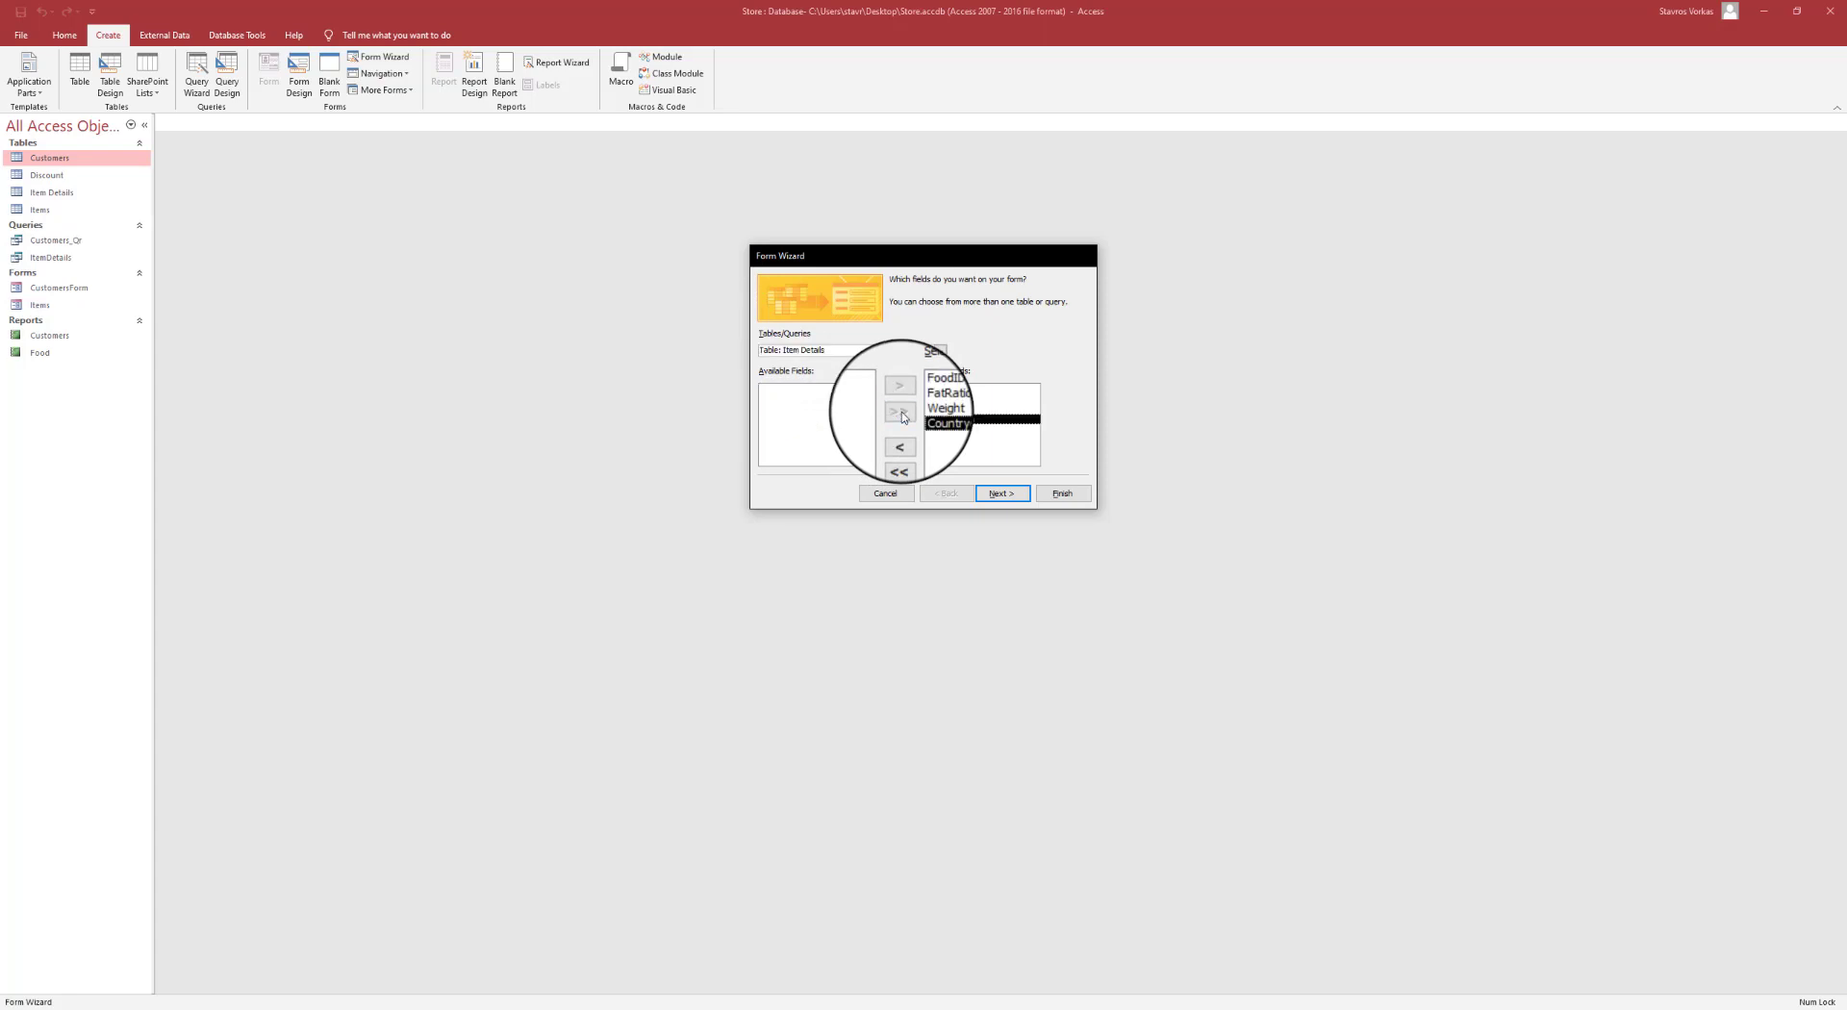
{"action": "left_click", "coordinate": [1001, 493]}
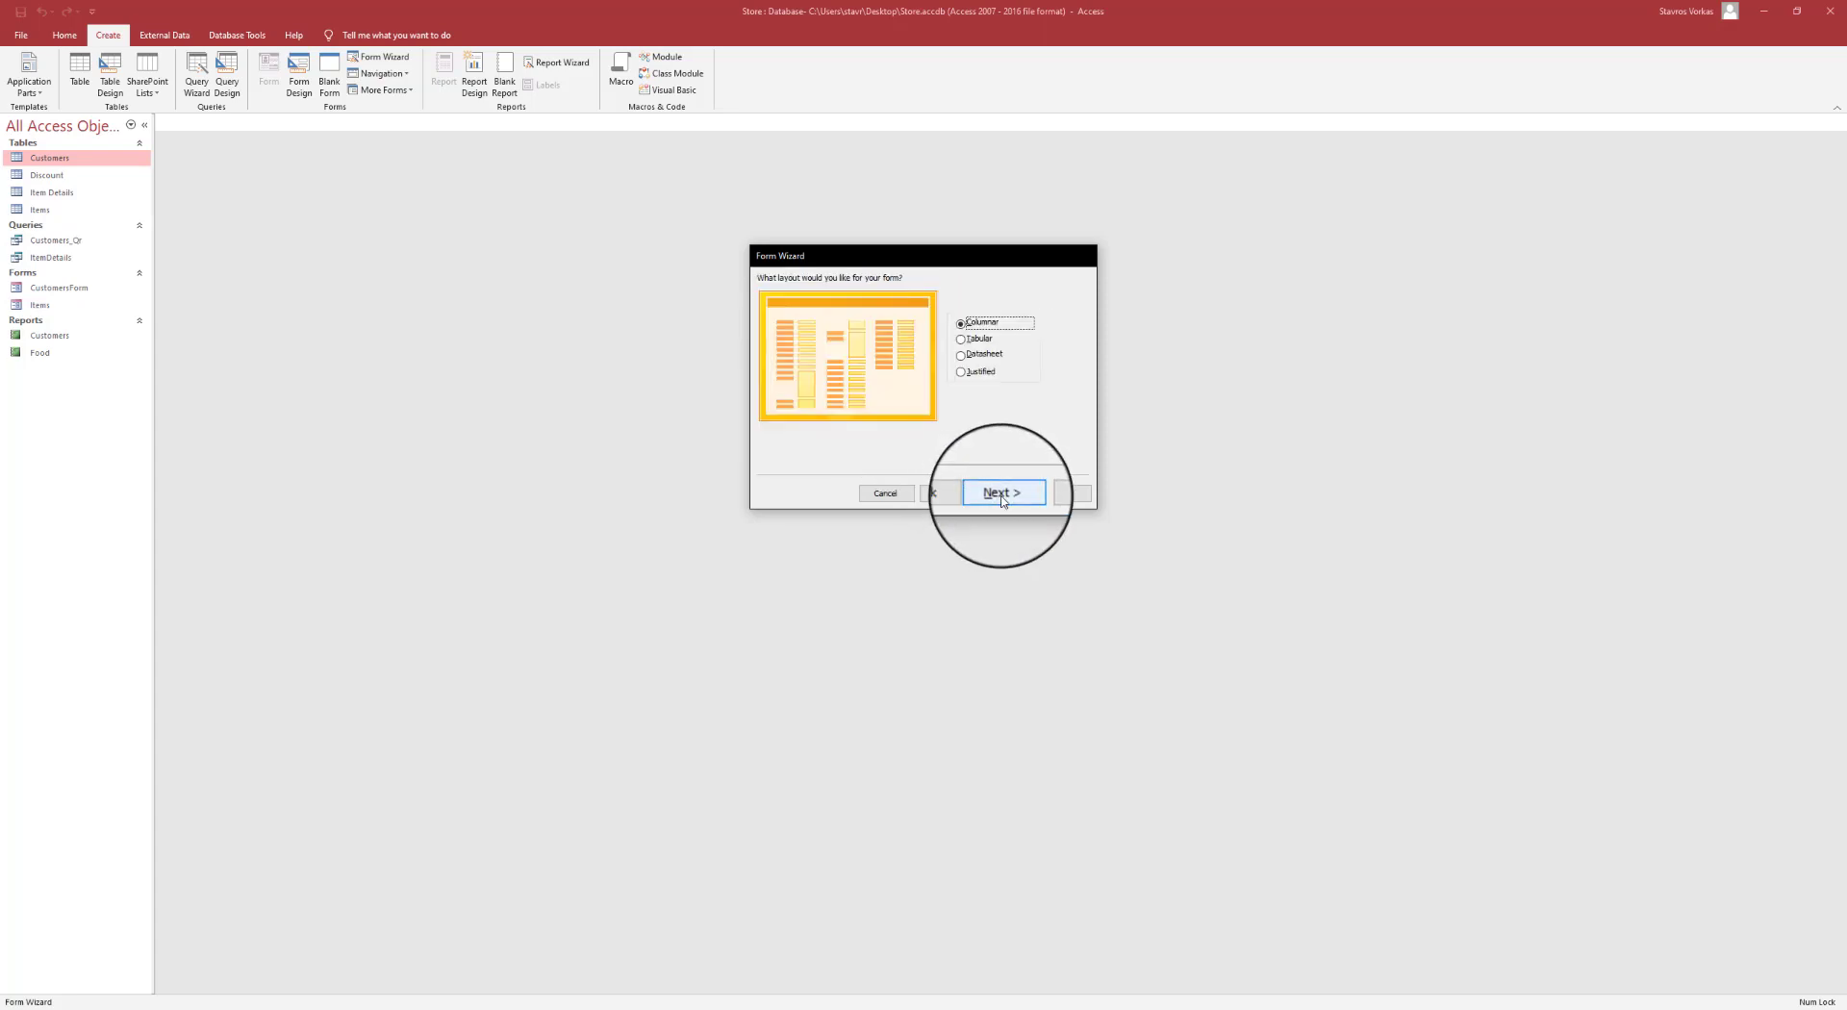
{"action": "left_click", "coordinate": [1002, 495]}
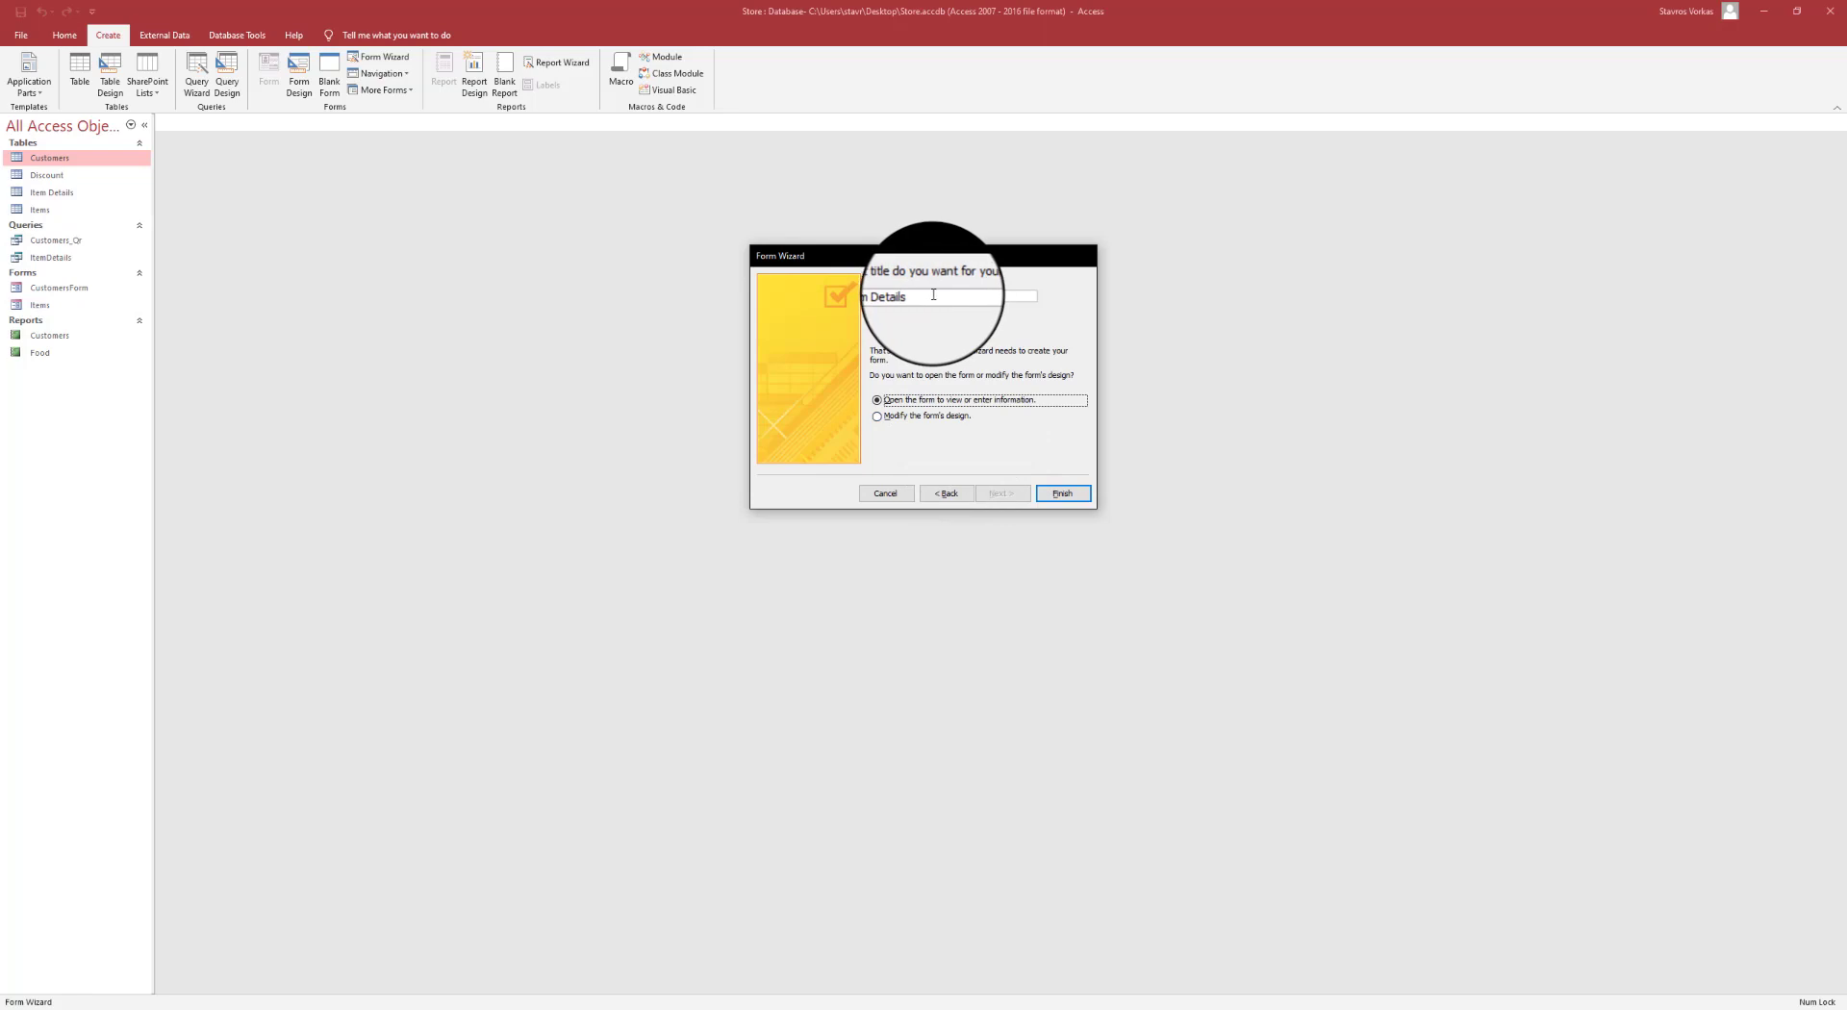
{"action": "mouse_move", "coordinate": [933, 295]}
{"action": "left_mouse_down"}
{"action": "mouse_move", "coordinate": [865, 305]}
{"action": "mouse_move", "coordinate": [939, 298]}
{"action": "left_mouse_up"}
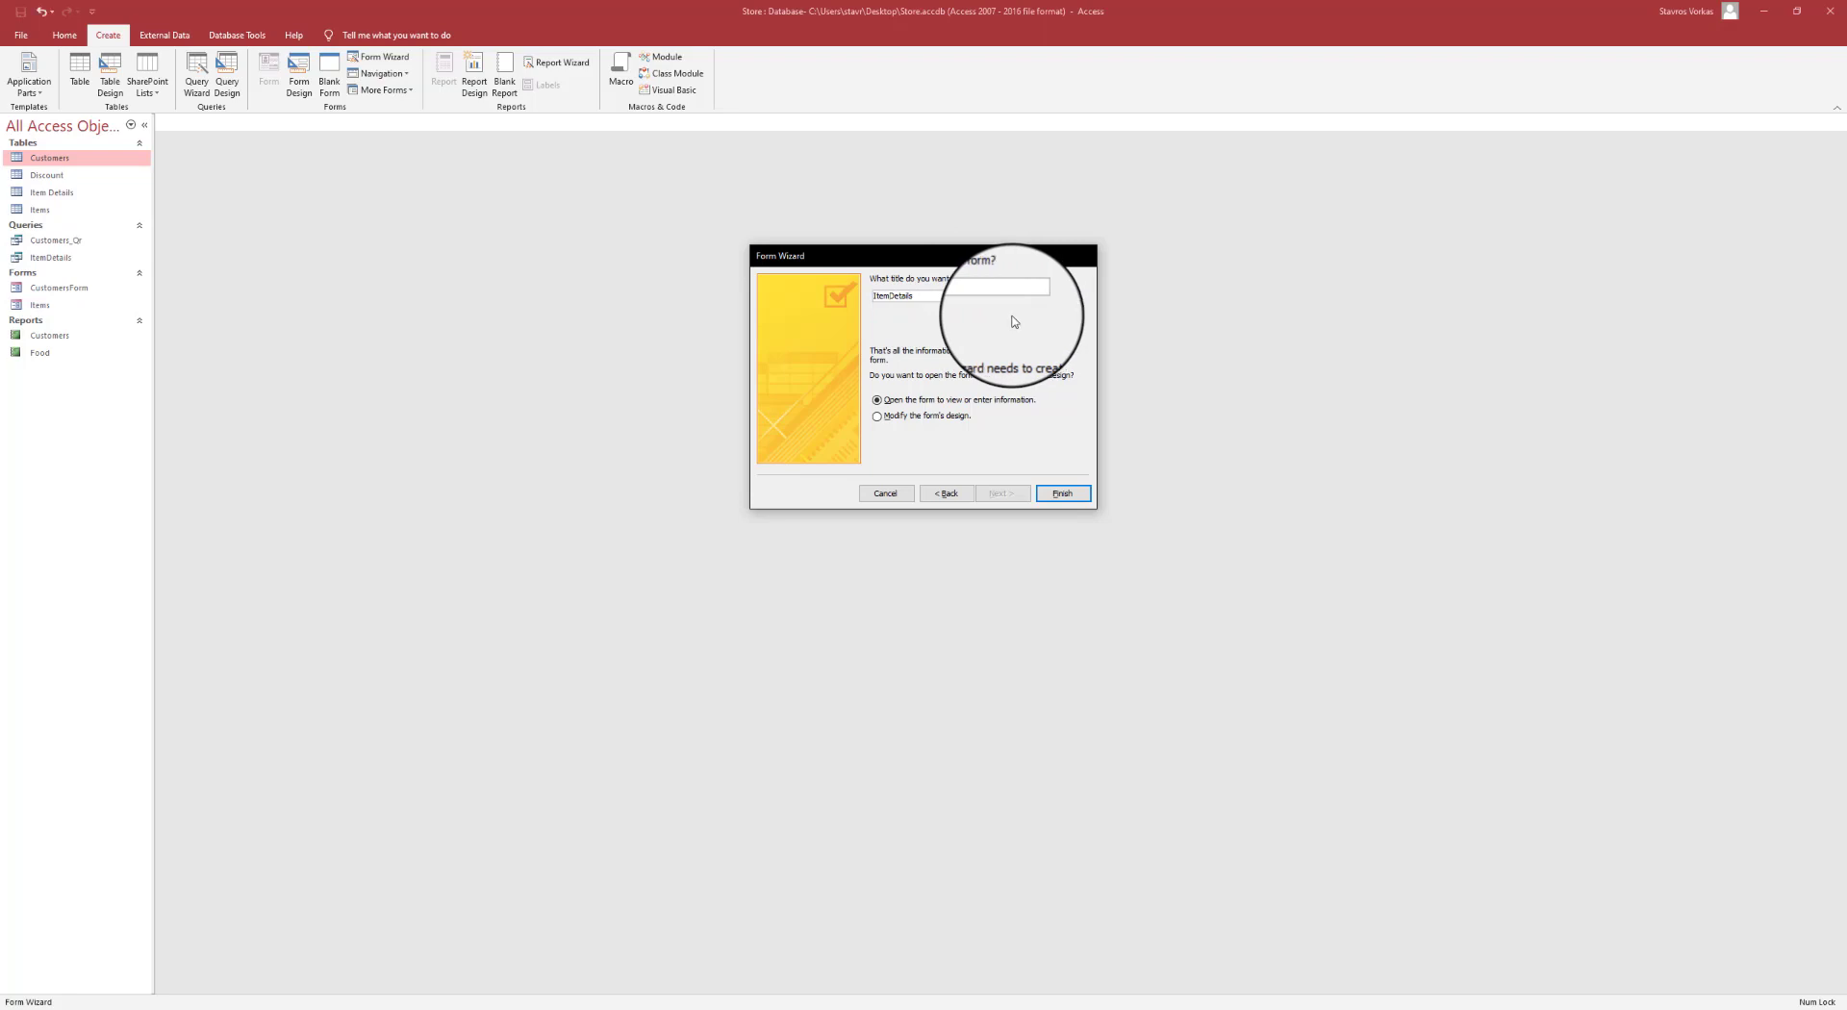
{"action": "left_click", "coordinate": [1063, 494]}
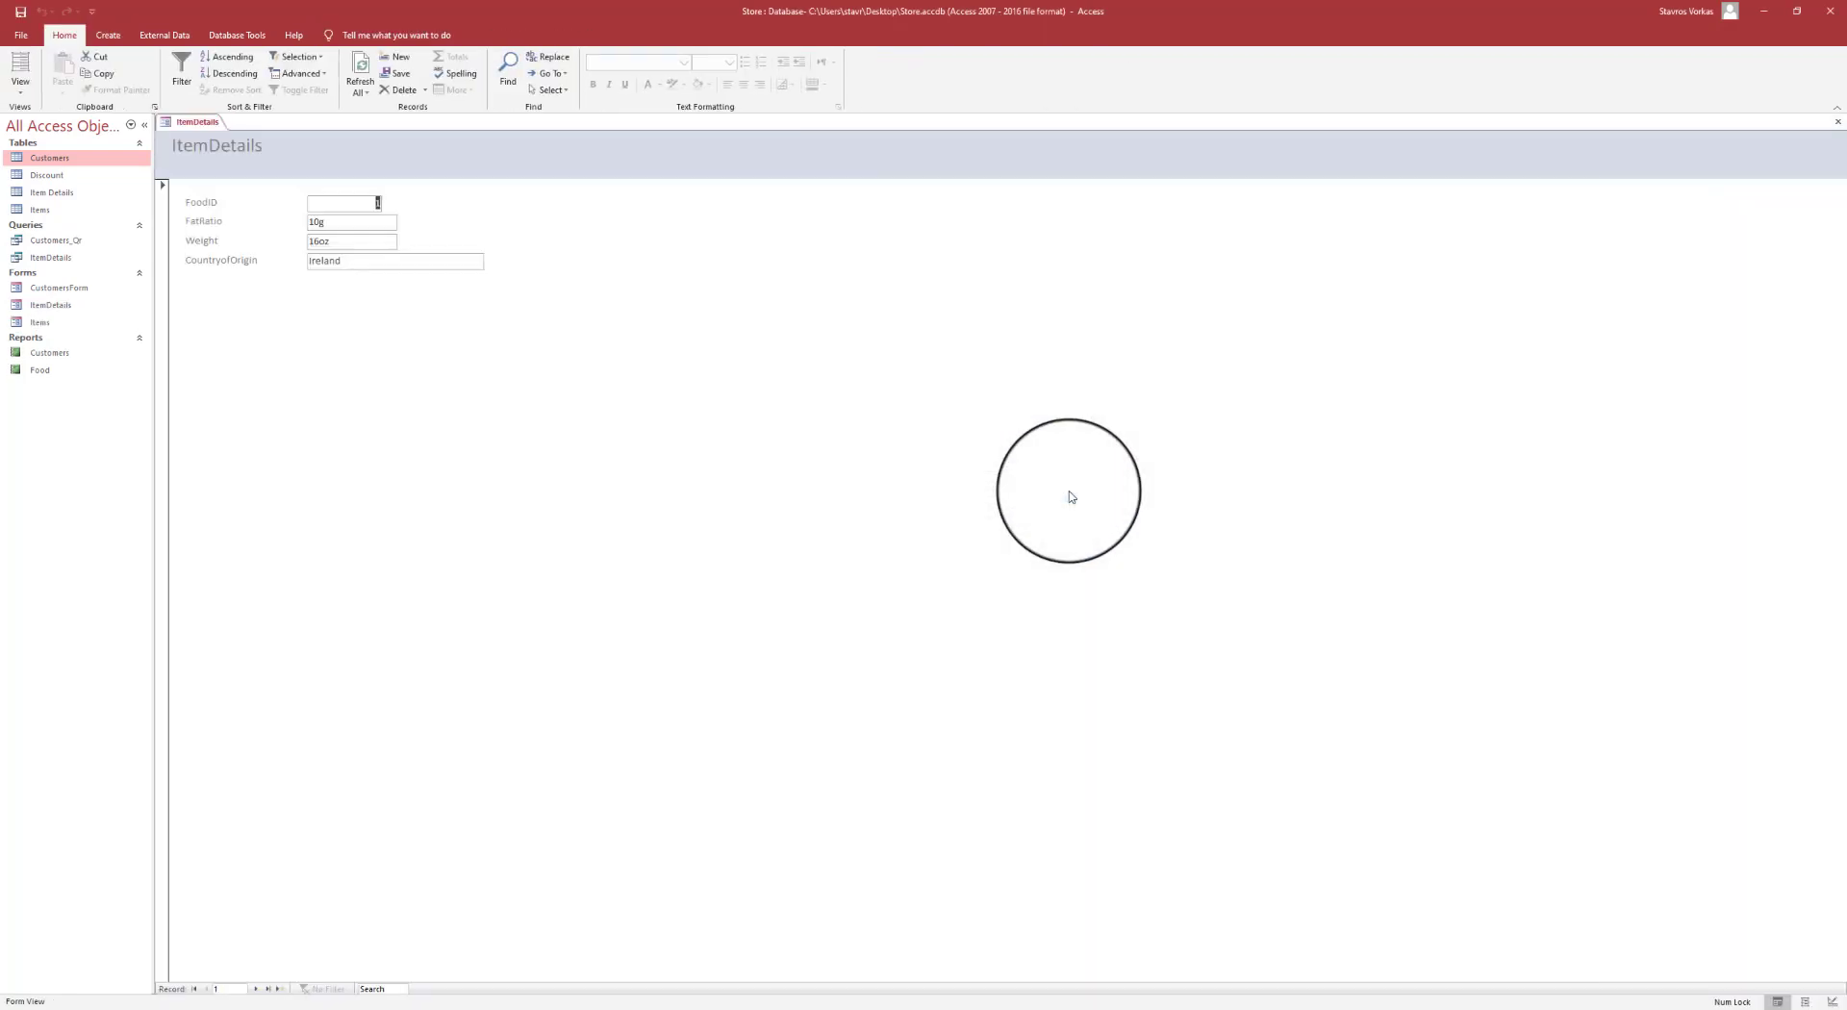
- Close the new ItemDetails form from its document tab menu
{"action": "right_click", "coordinate": [197, 122]}
{"action": "left_click", "coordinate": [223, 132]}
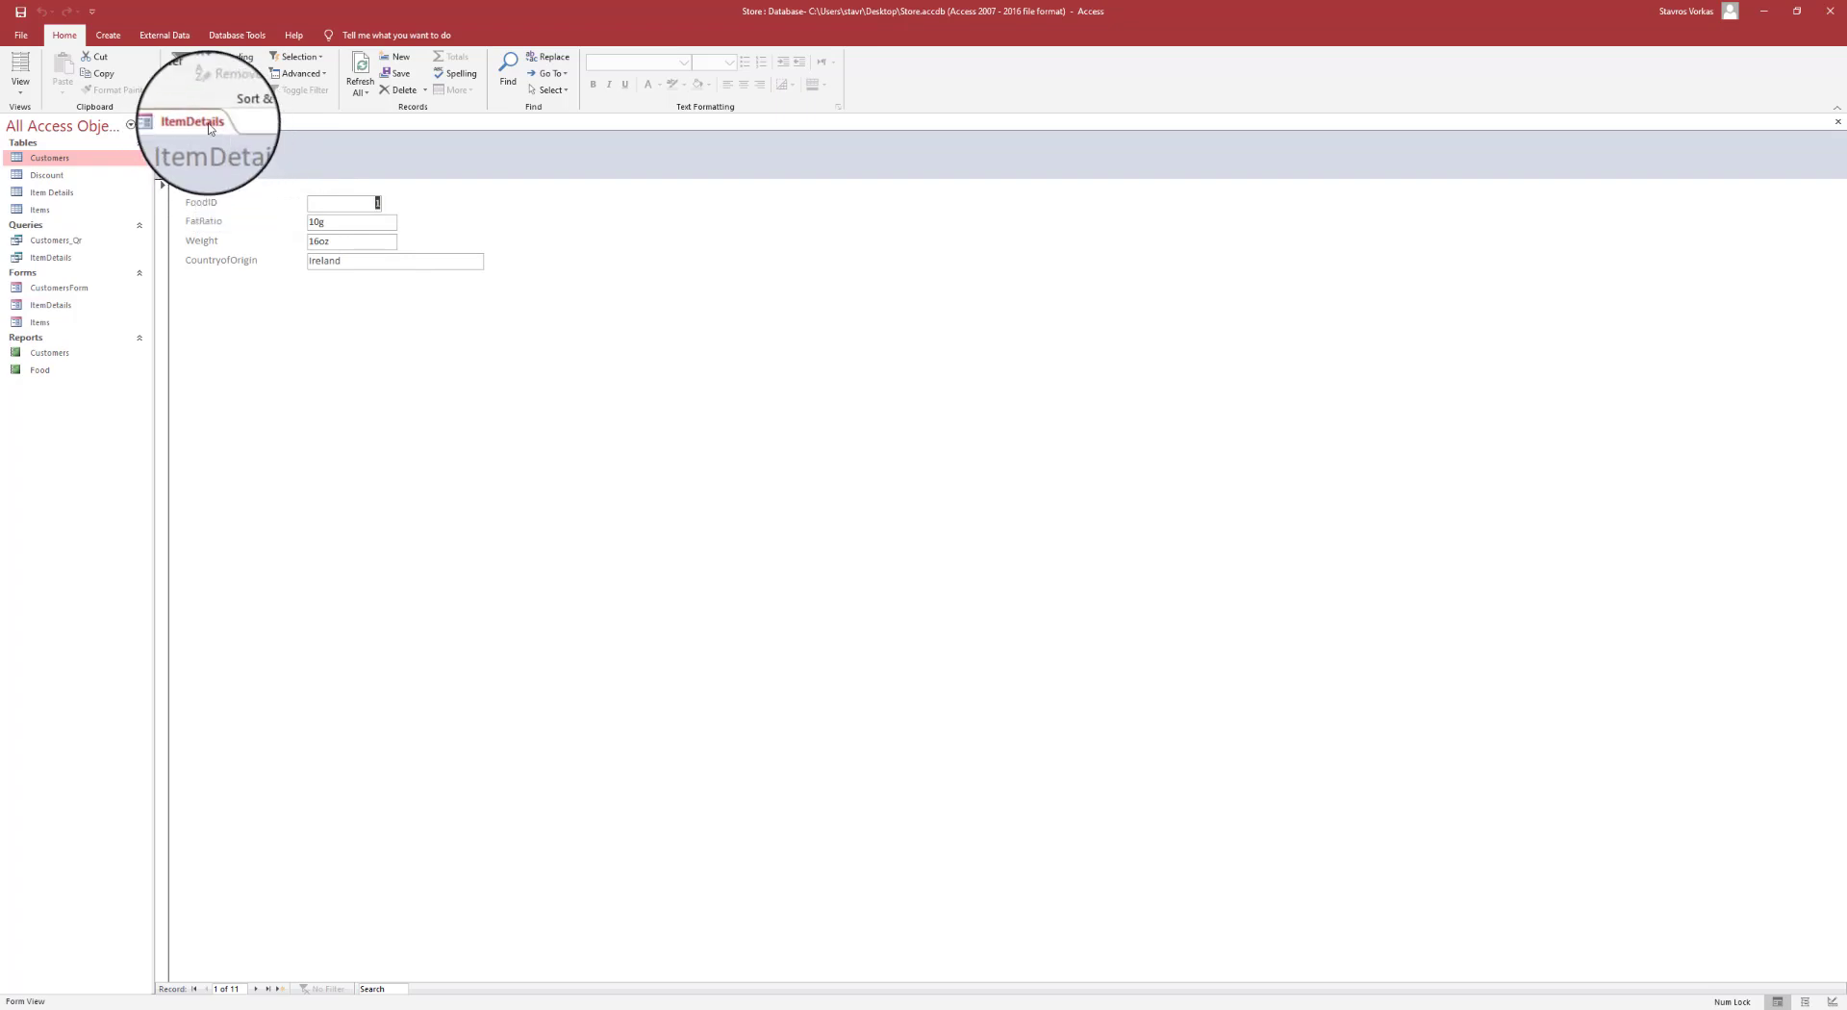
{"action": "right_click", "coordinate": [207, 123]}
{"action": "left_click", "coordinate": [240, 146]}
{"action": "right_click", "coordinate": [208, 128]}
{"action": "left_click", "coordinate": [250, 151]}
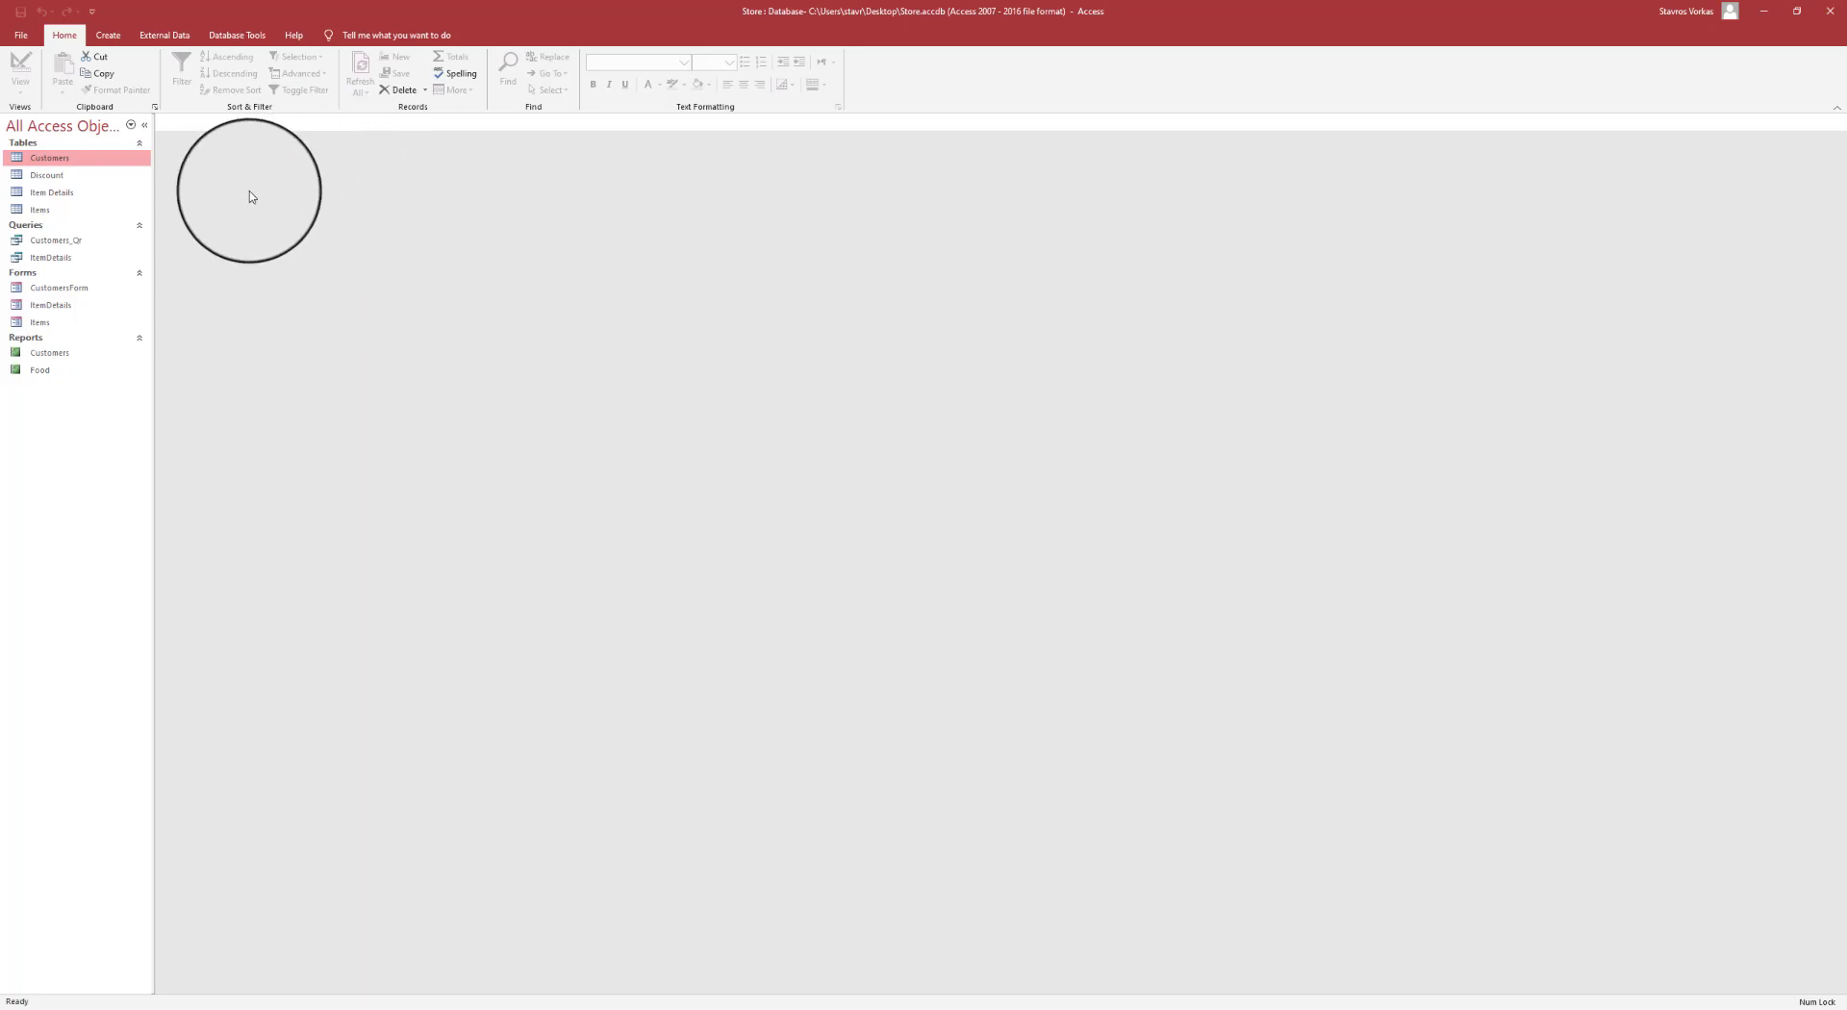
- Delete the CountryofOrigin field from the ItemDetails query design and run the query
{"action": "double_click", "coordinate": [68, 258]}
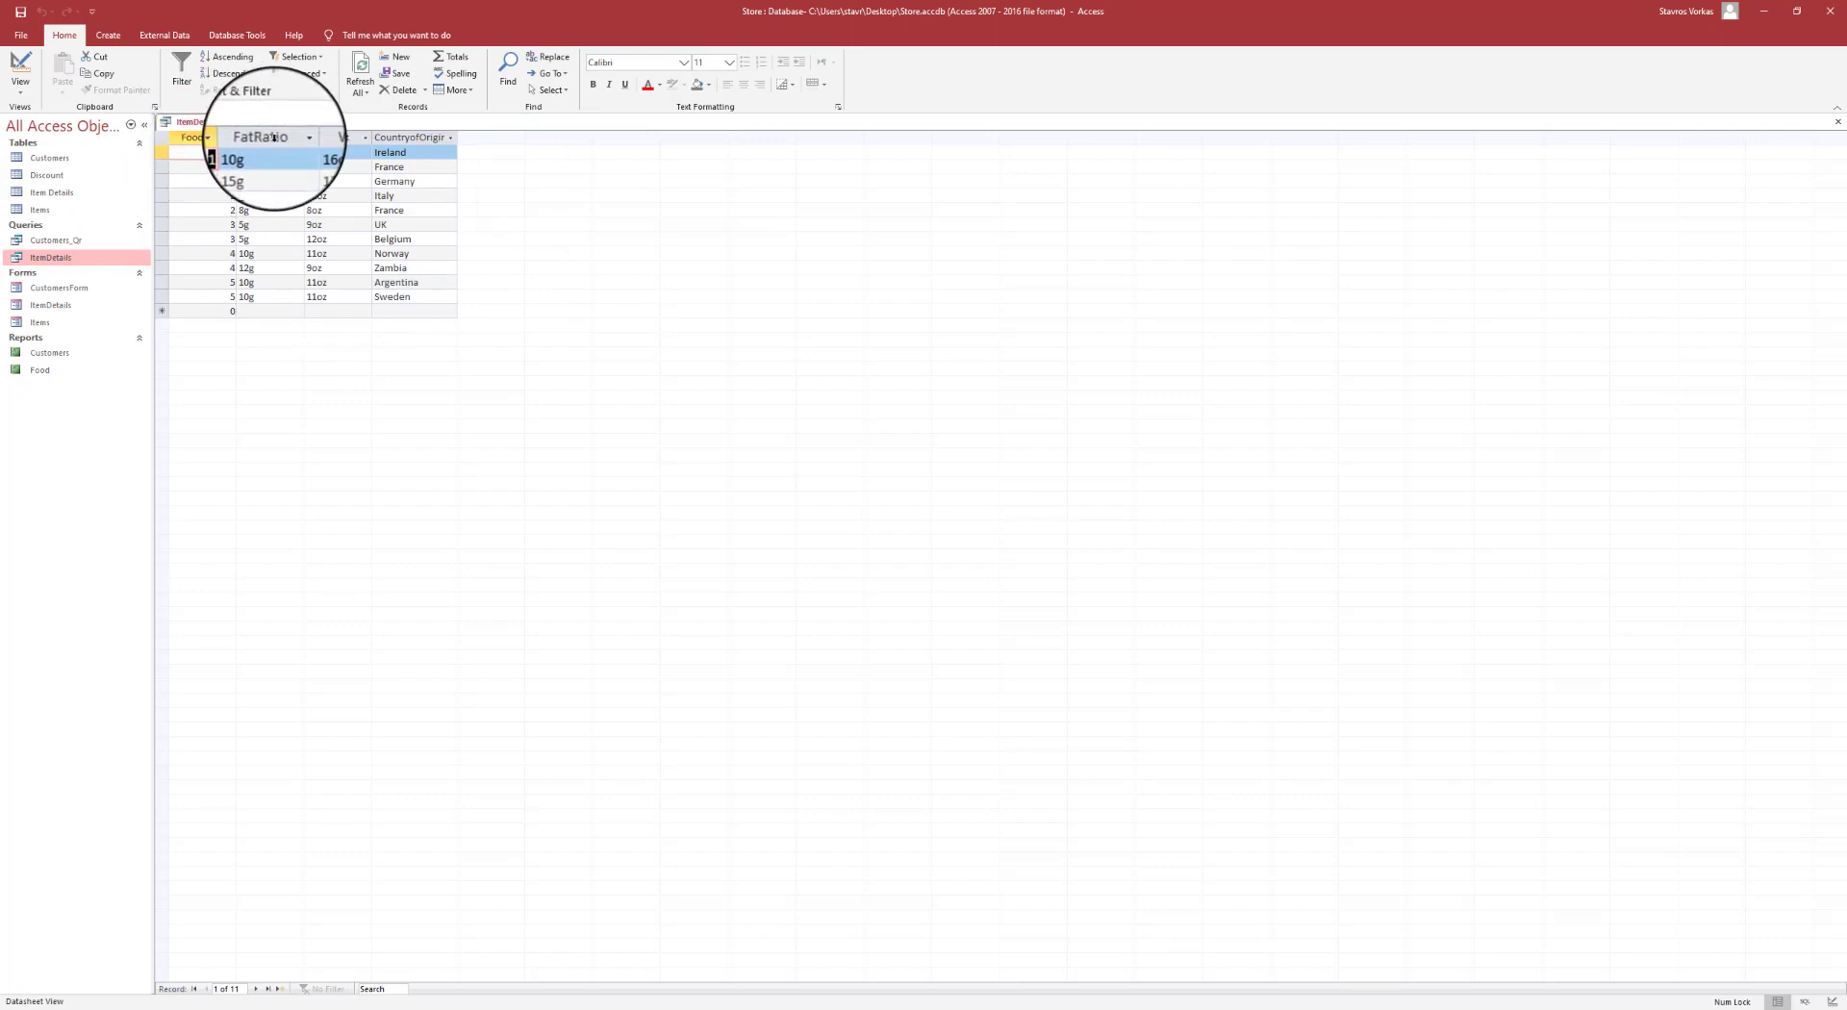
{"action": "left_click", "coordinate": [422, 138]}
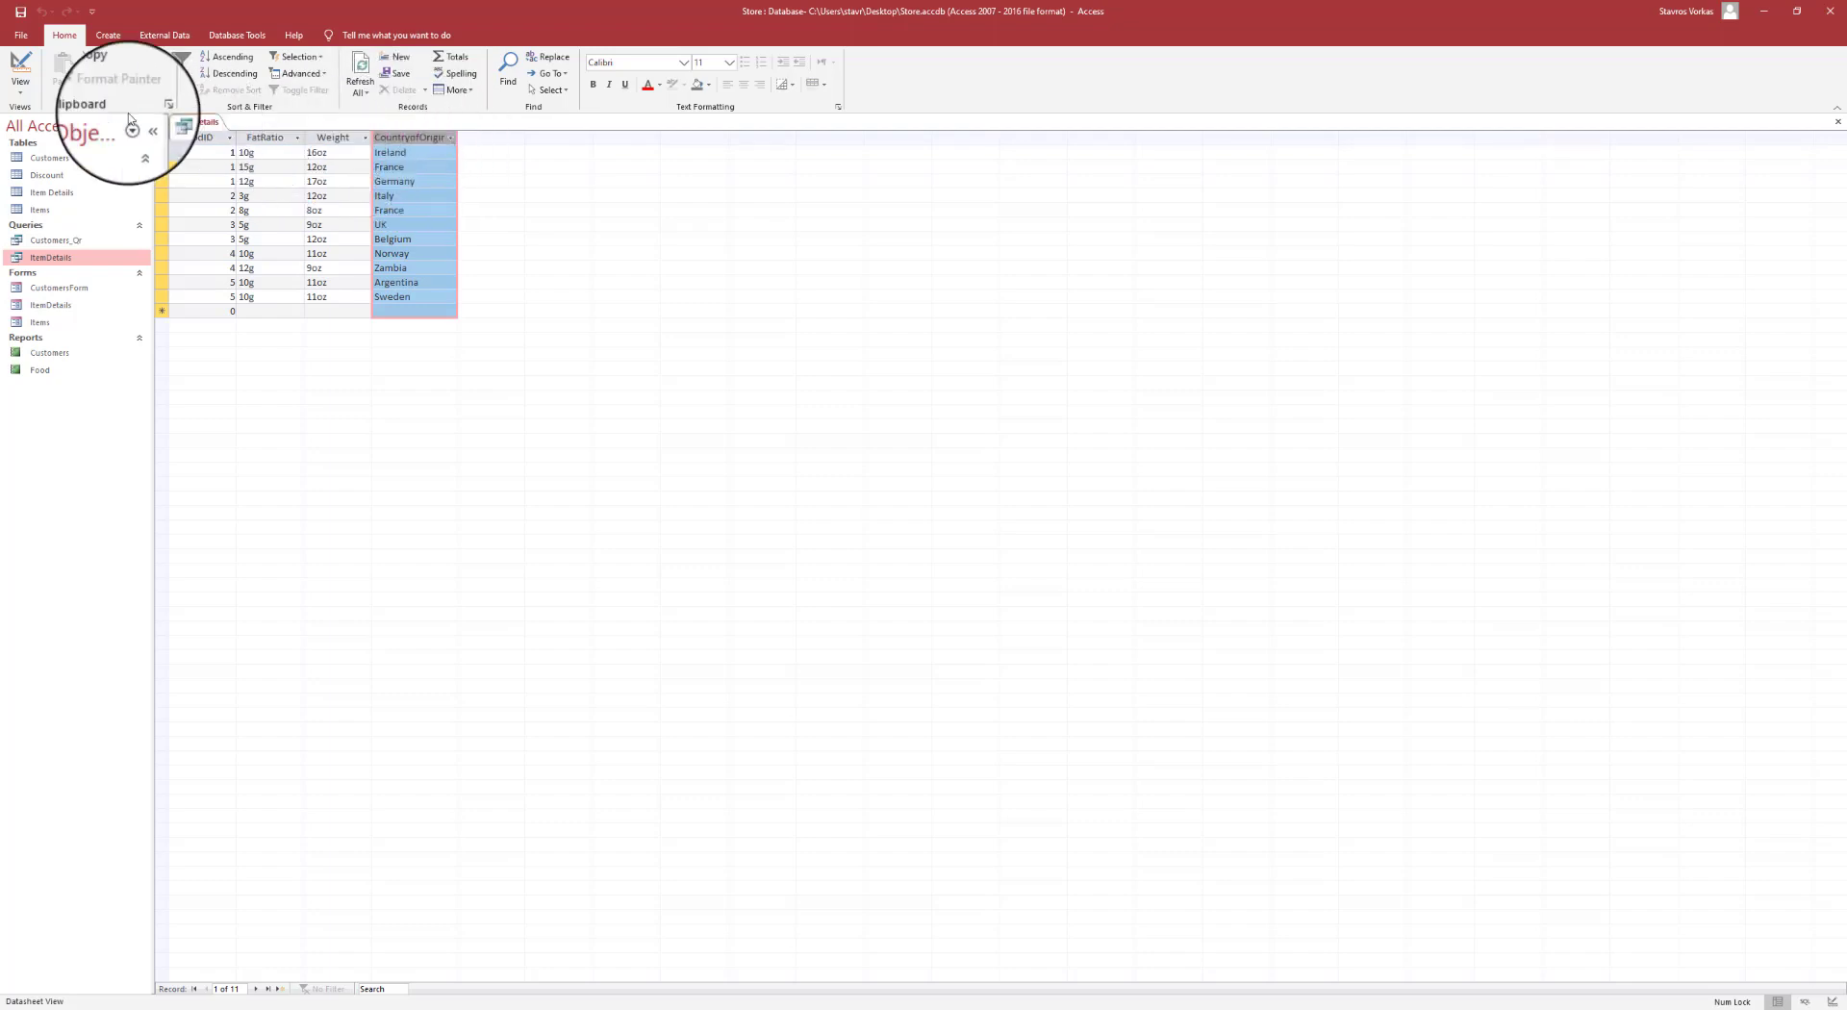
{"action": "left_click", "coordinate": [20, 91]}
{"action": "left_click", "coordinate": [57, 171]}
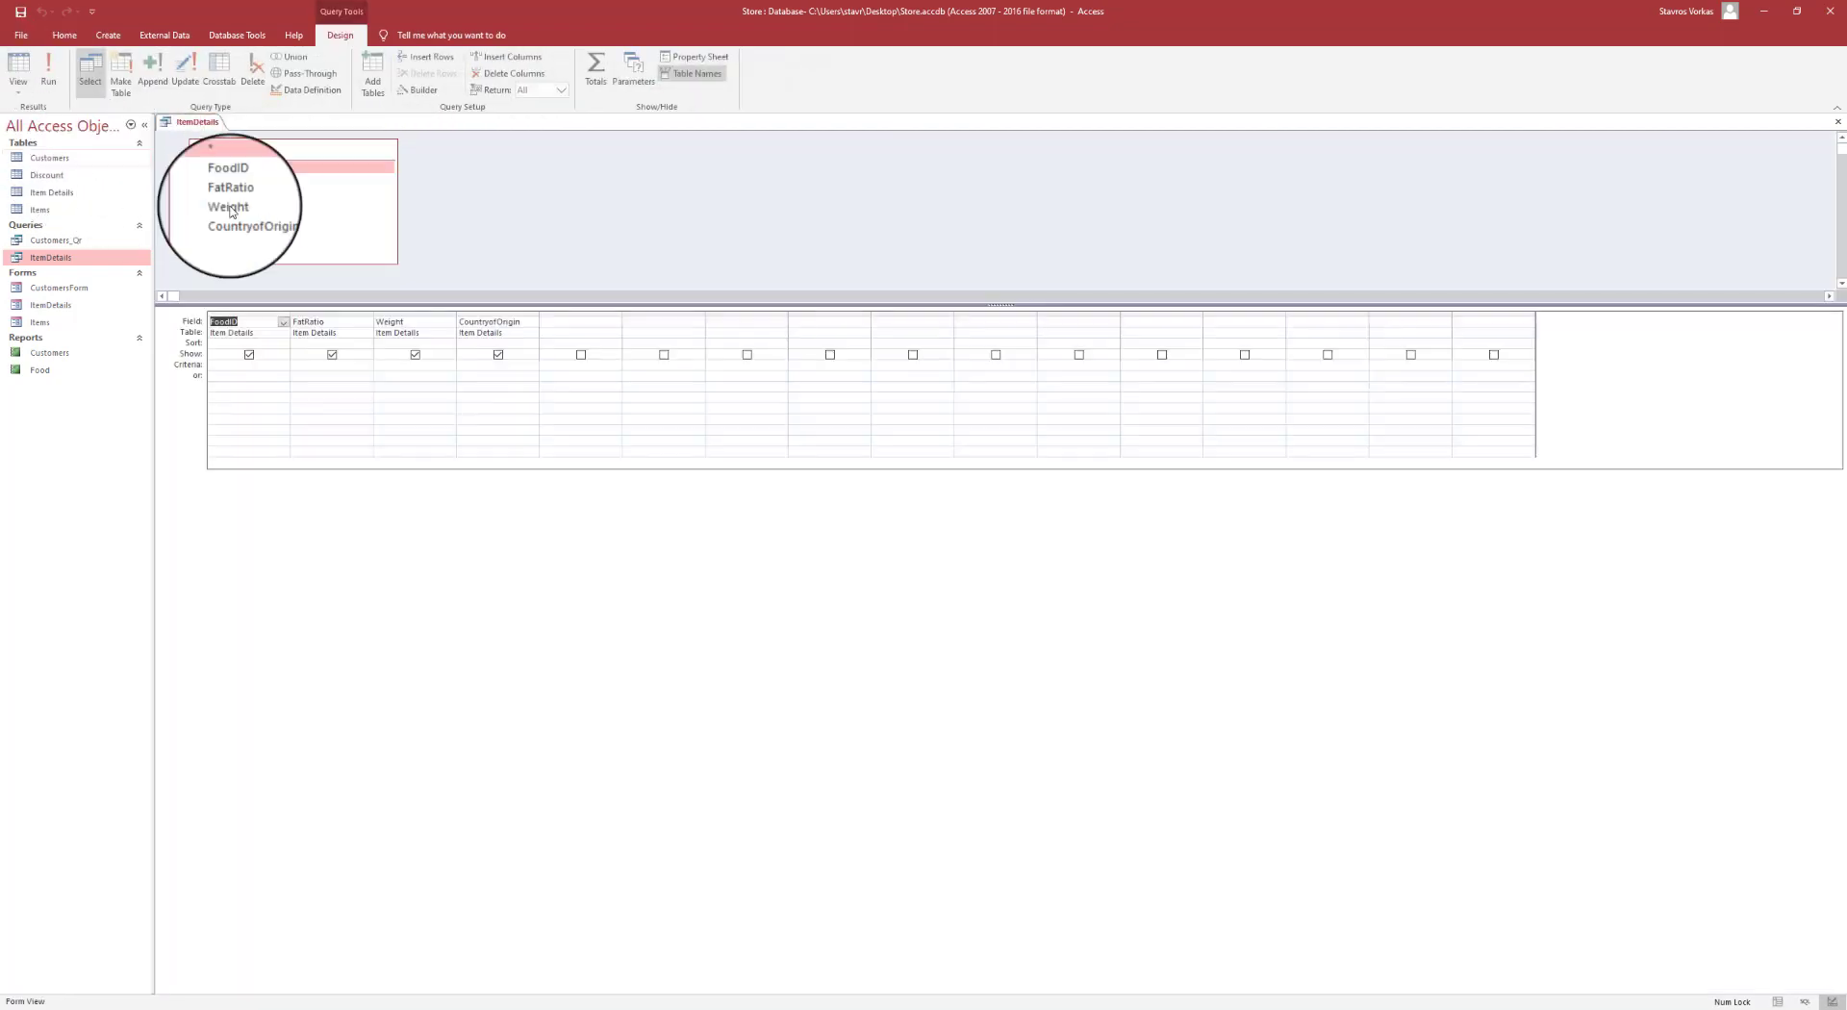
{"action": "left_click", "coordinate": [500, 313]}
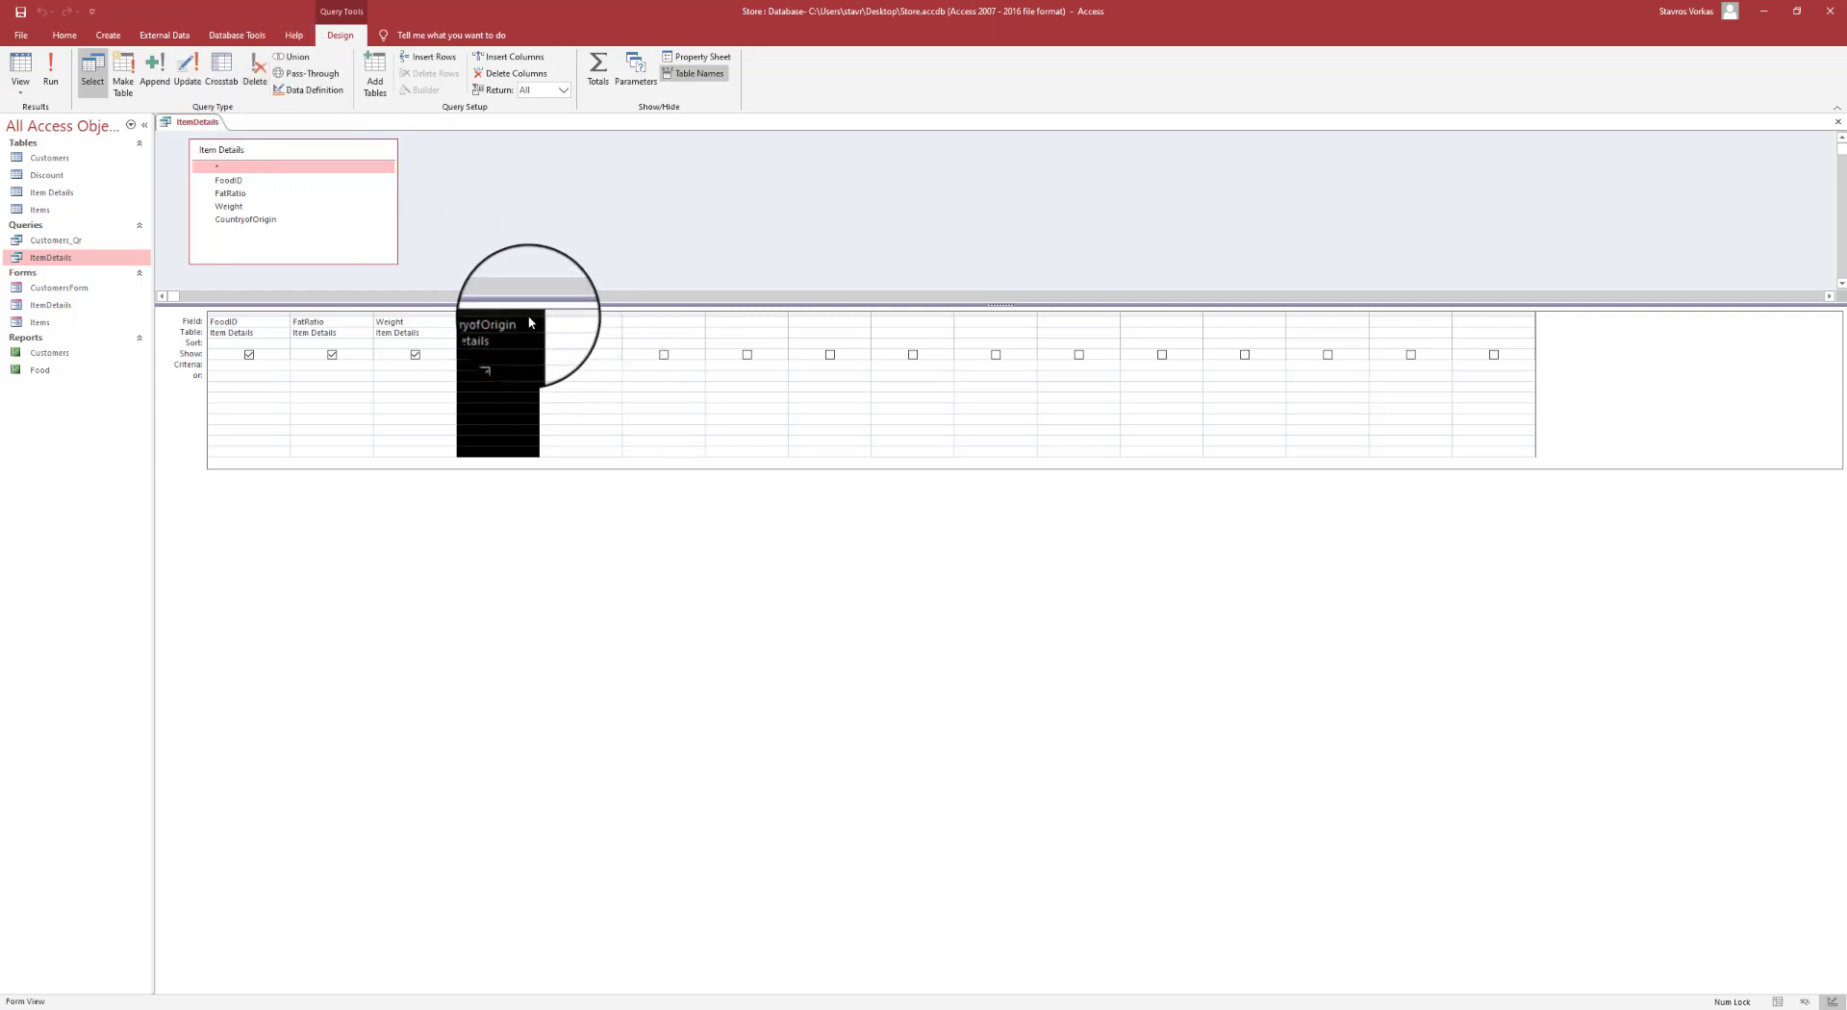
{"action": "key", "text": "Delete"}
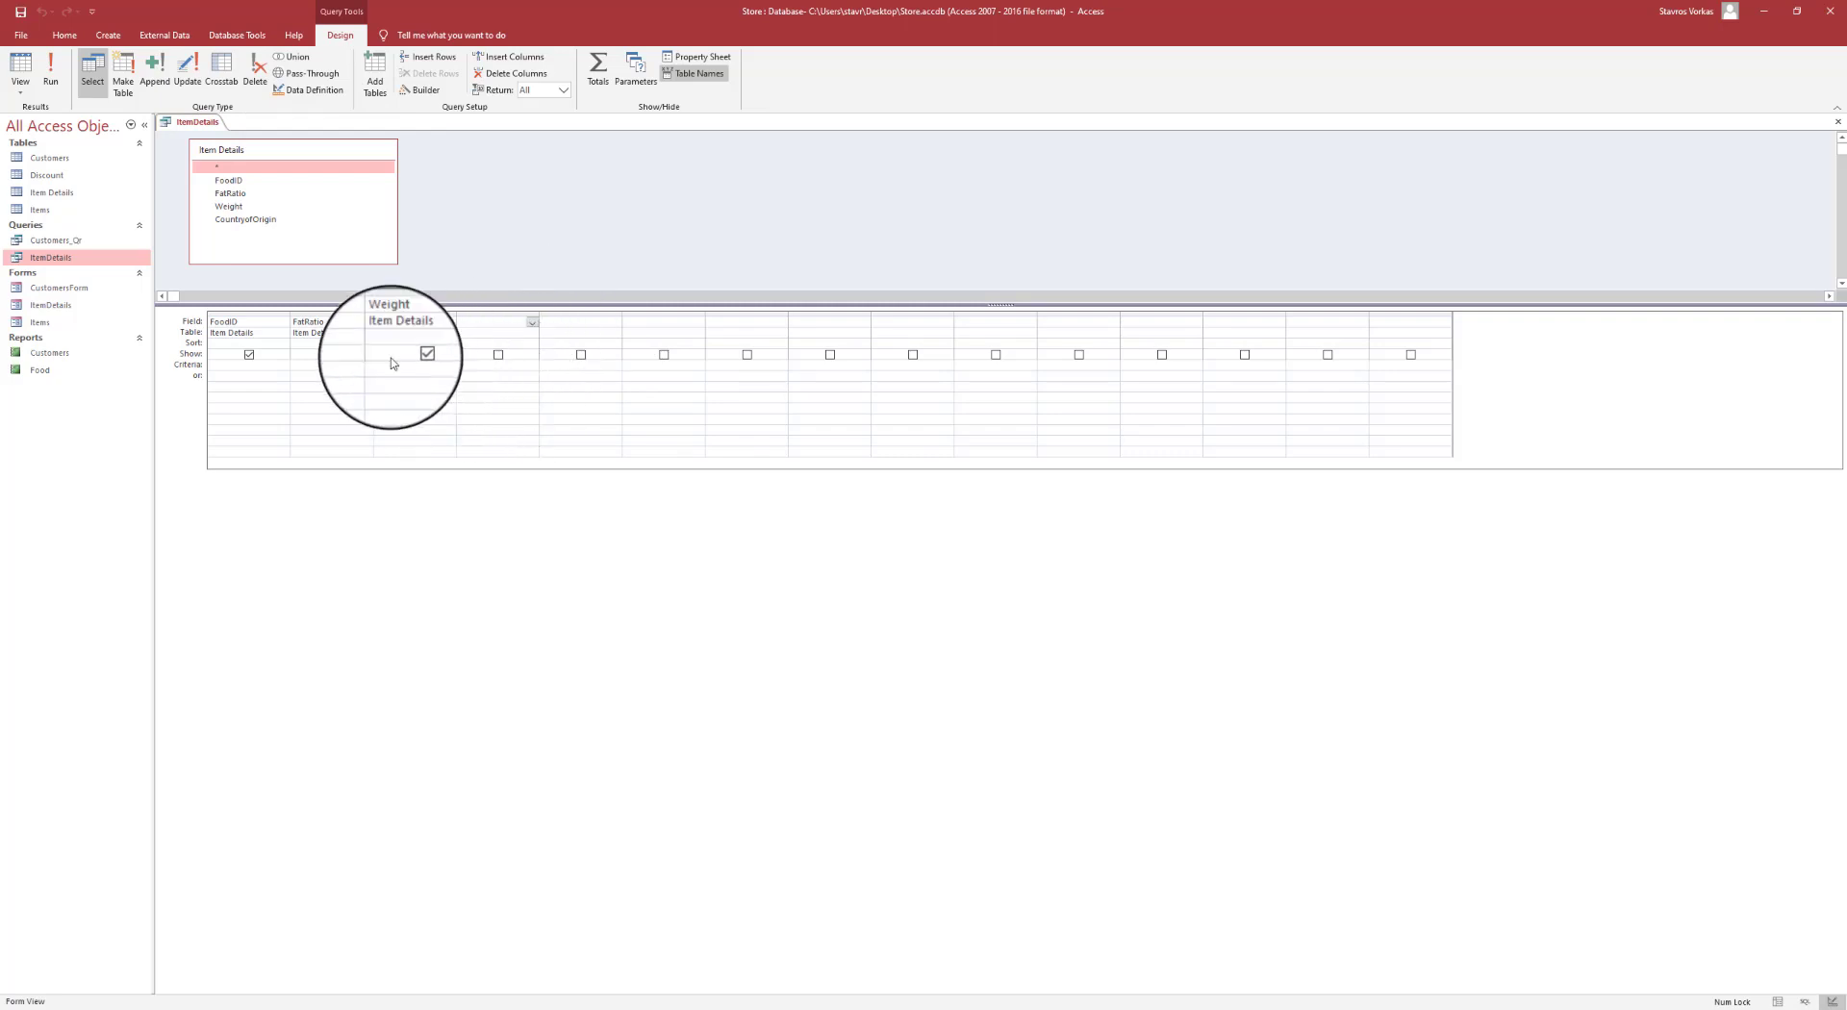
{"action": "left_click", "coordinate": [50, 66]}
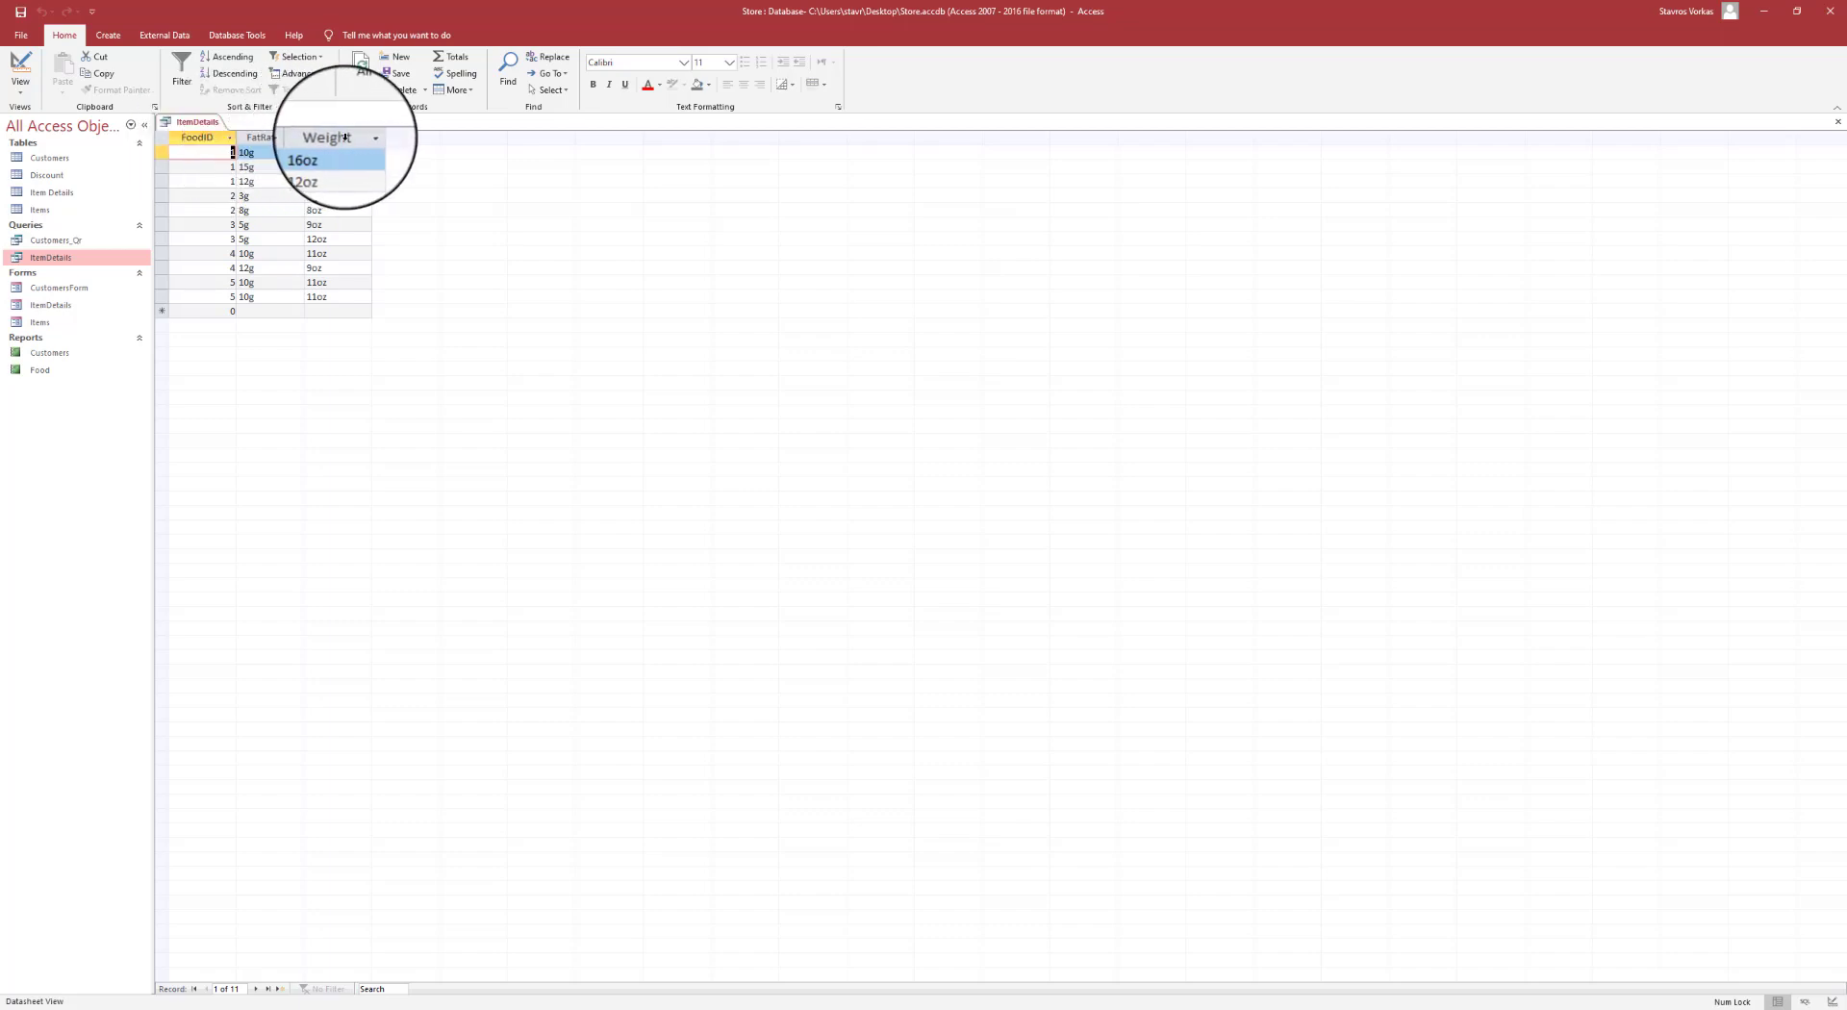
- Save the edited ItemDetails query and close it
{"action": "right_click", "coordinate": [198, 122]}
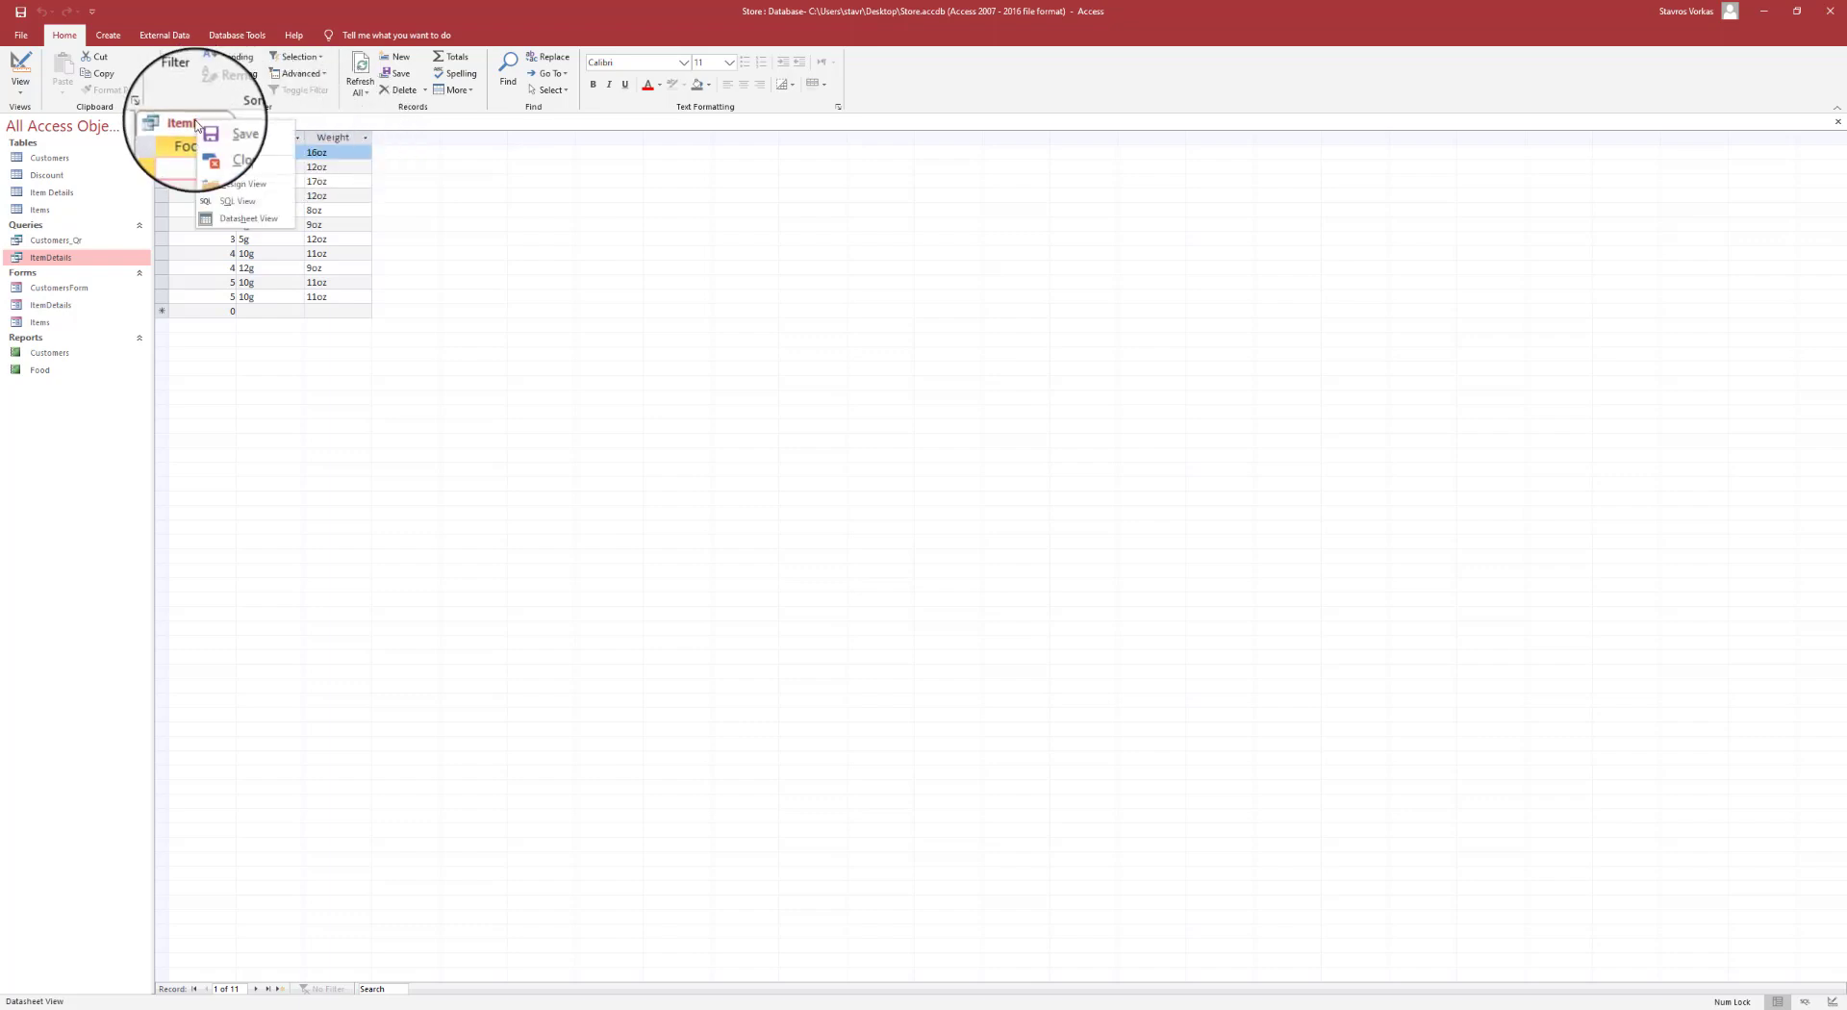
{"action": "left_click", "coordinate": [226, 131]}
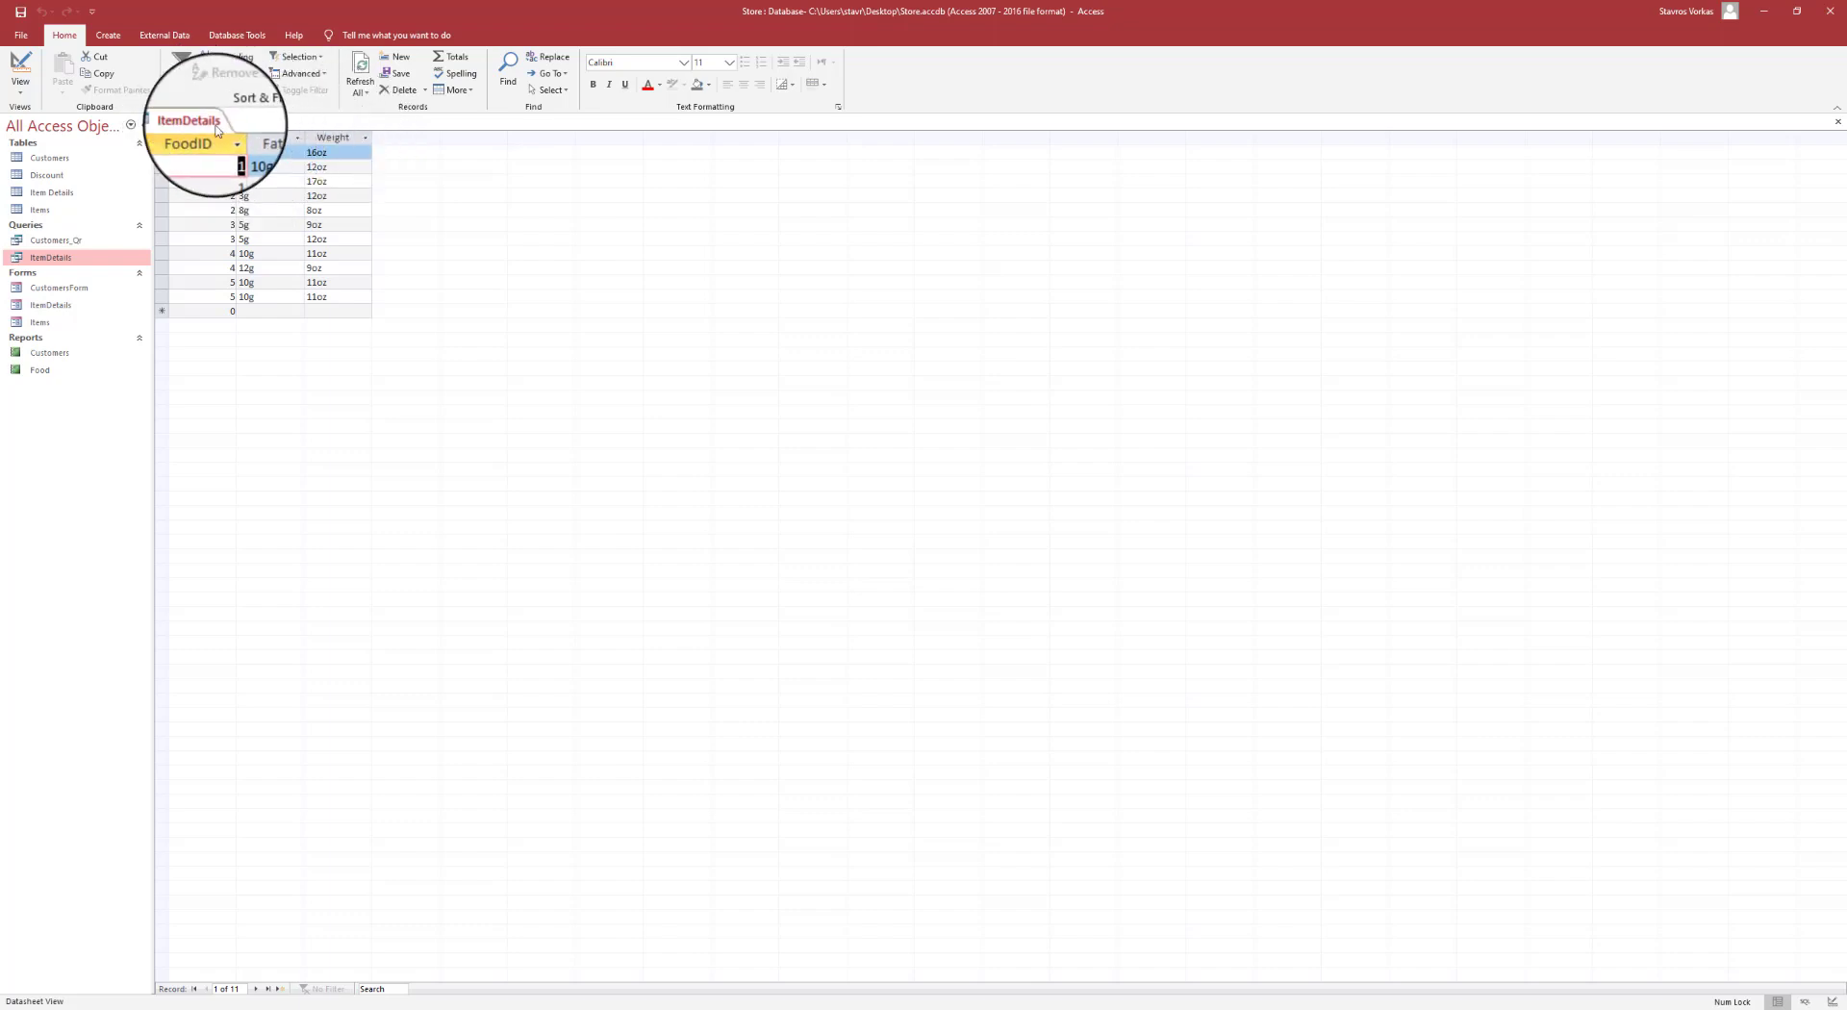
{"action": "right_click", "coordinate": [216, 126]}
{"action": "left_click", "coordinate": [238, 151]}
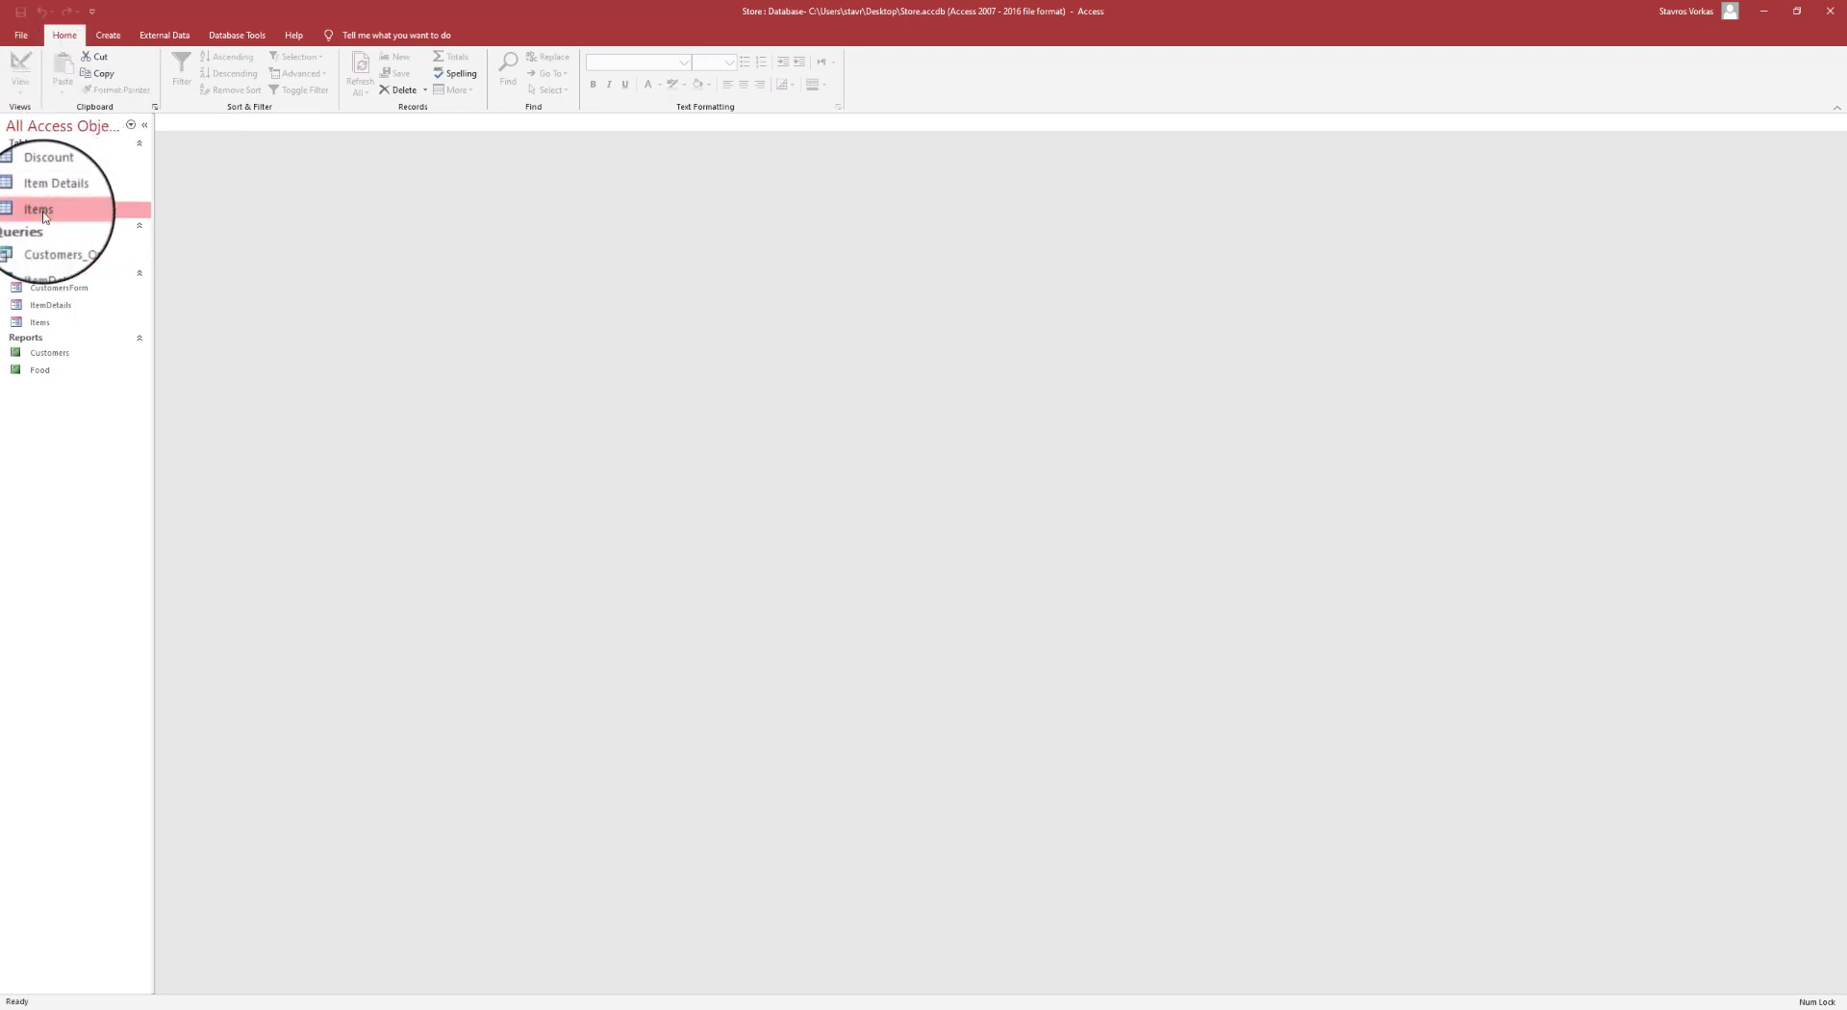
- Export the Items table to Excel as Items.xlsx on the Desktop, without saving export steps
{"action": "right_click", "coordinate": [51, 212]}
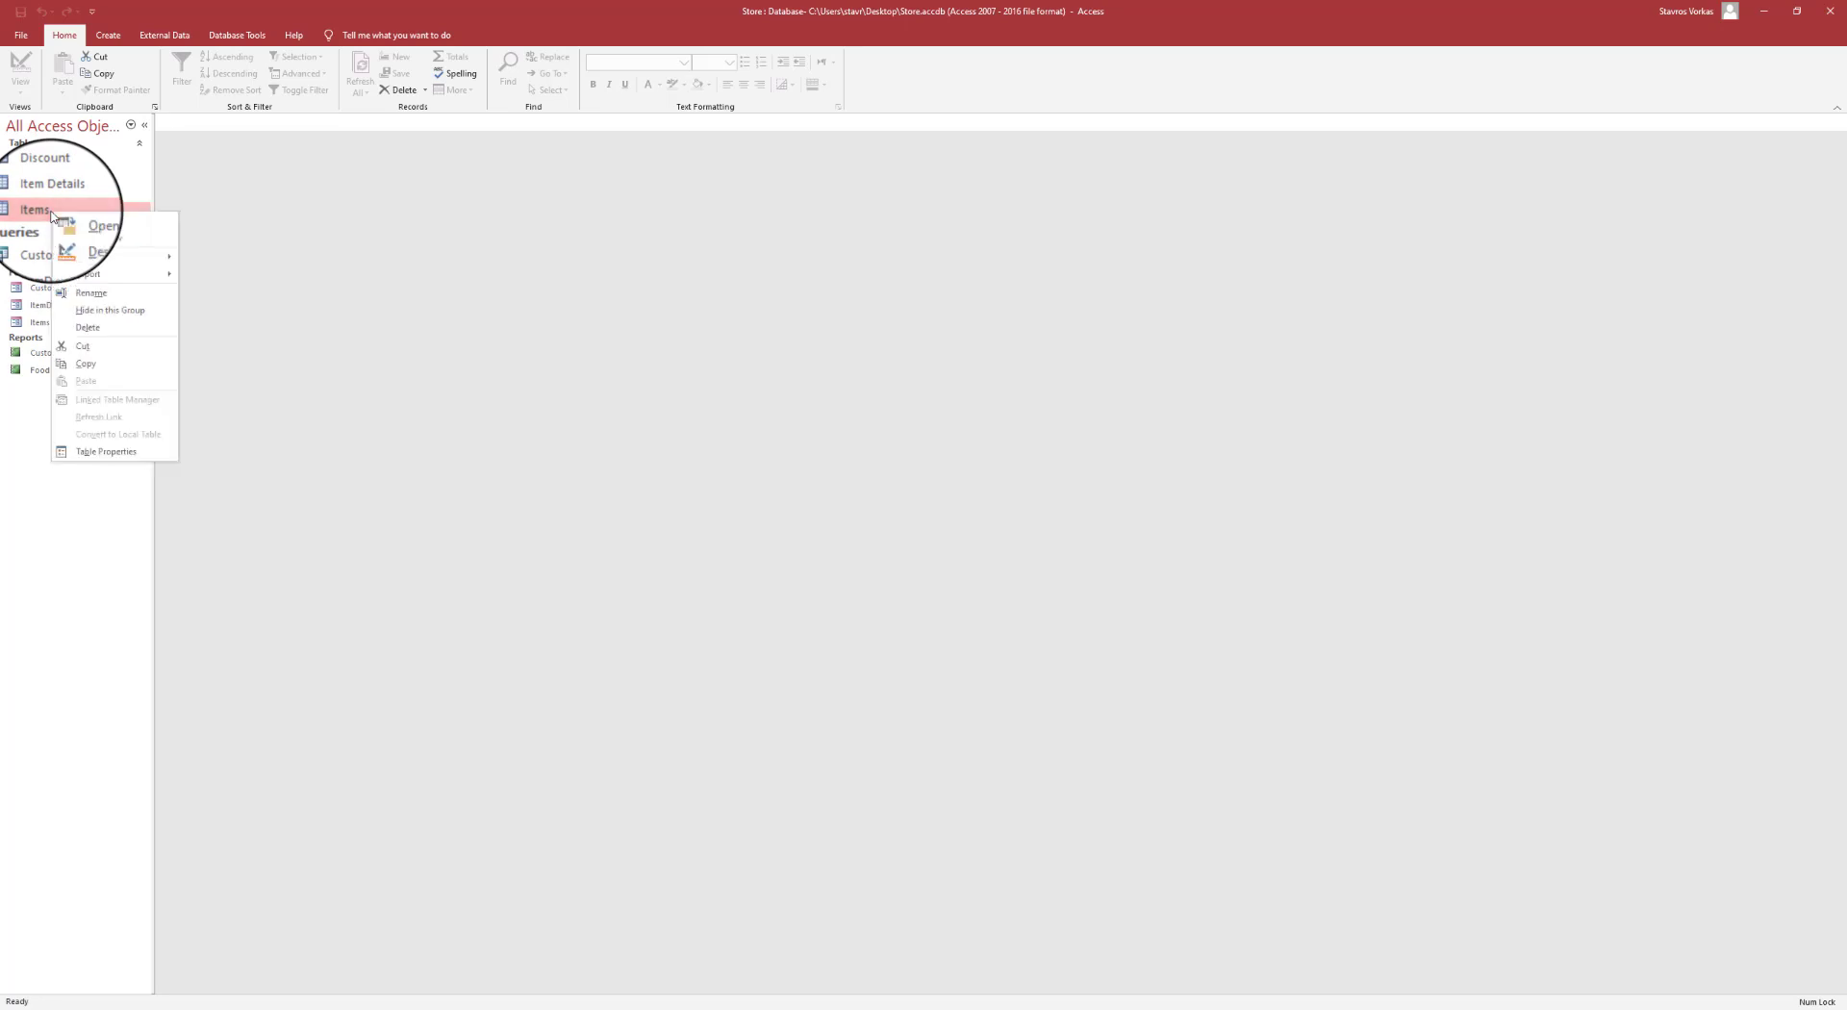
{"action": "mouse_move", "coordinate": [151, 279]}
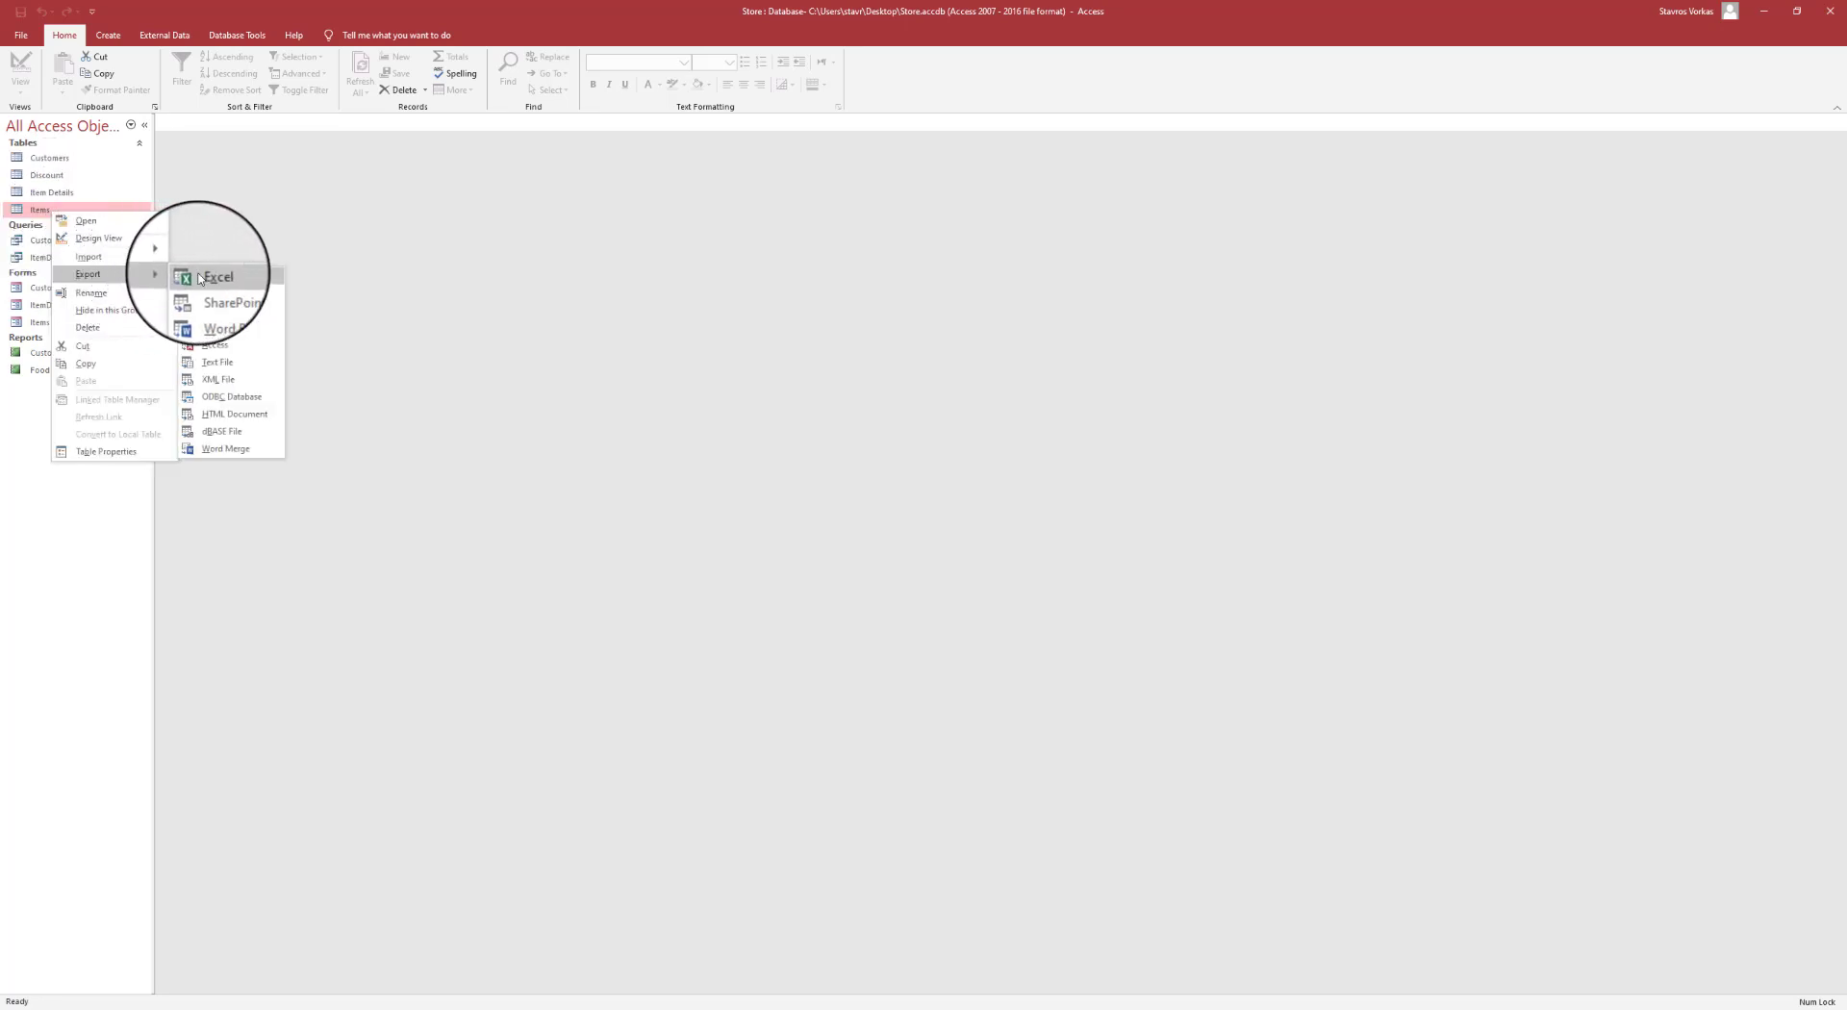
{"action": "left_click", "coordinate": [198, 279]}
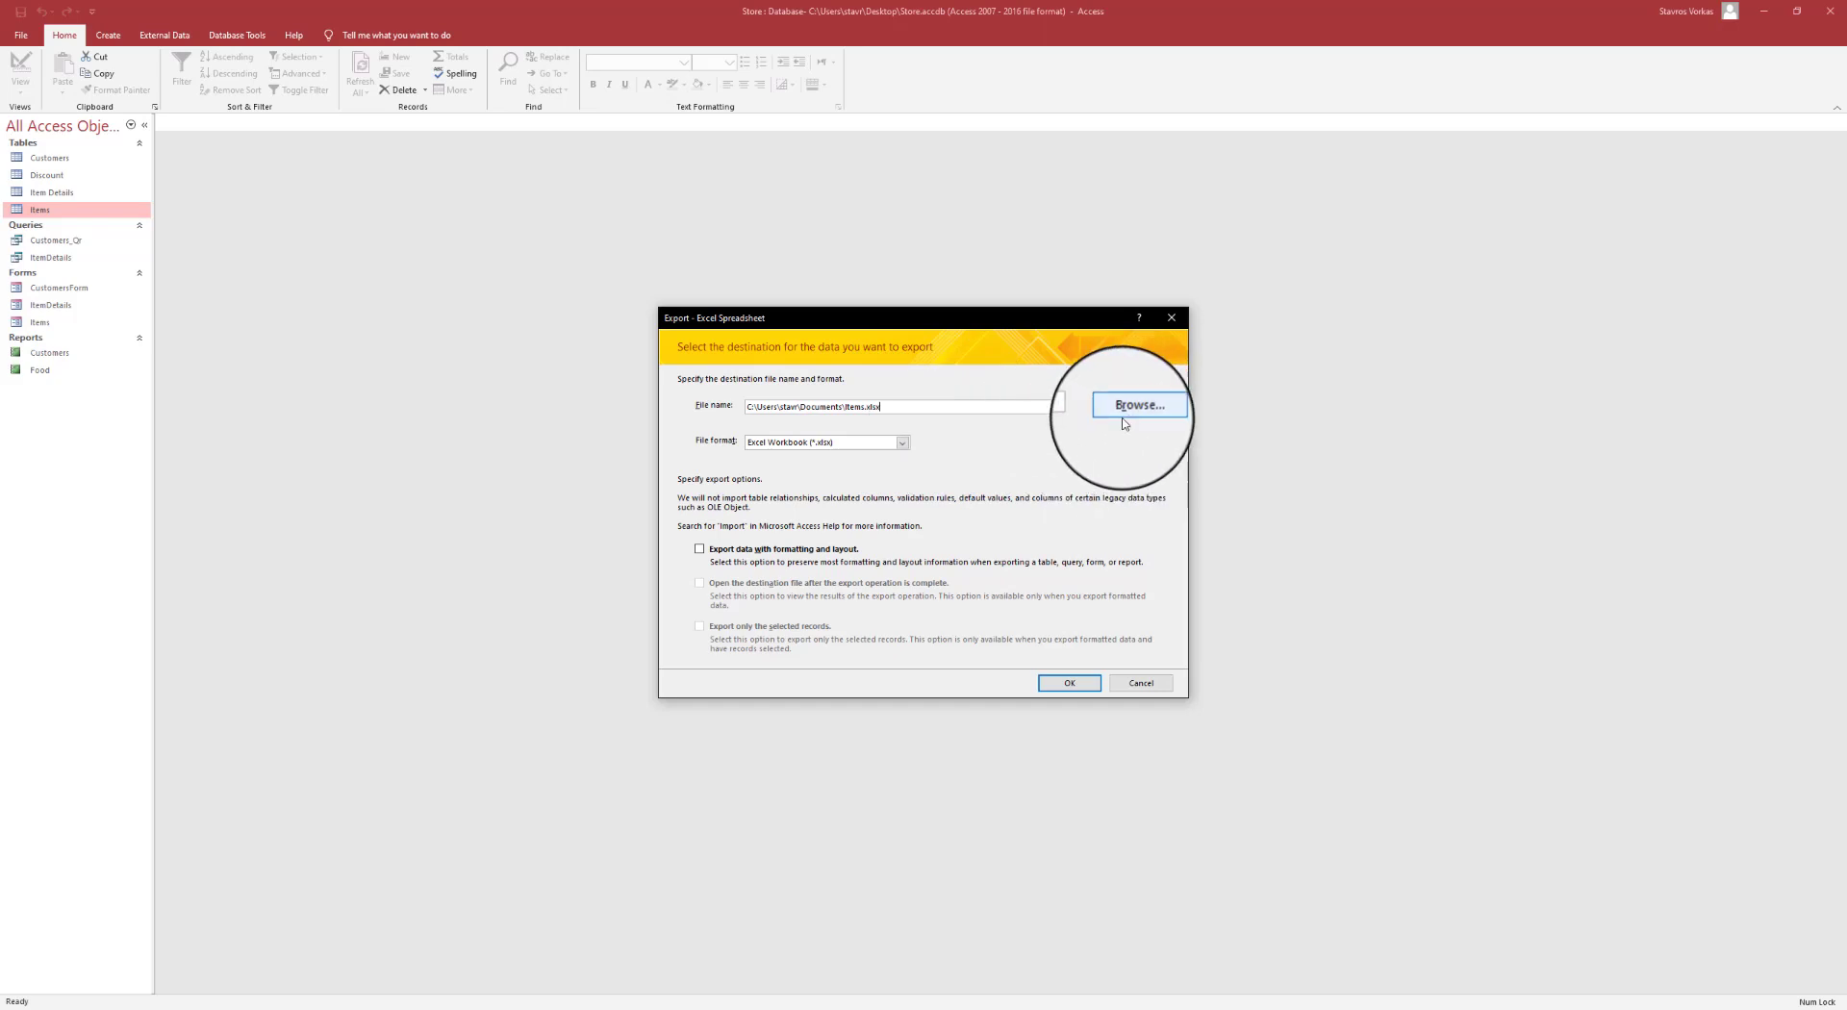
{"action": "left_click_drag", "start_coordinate": [1020, 407], "coordinate": [668, 411]}
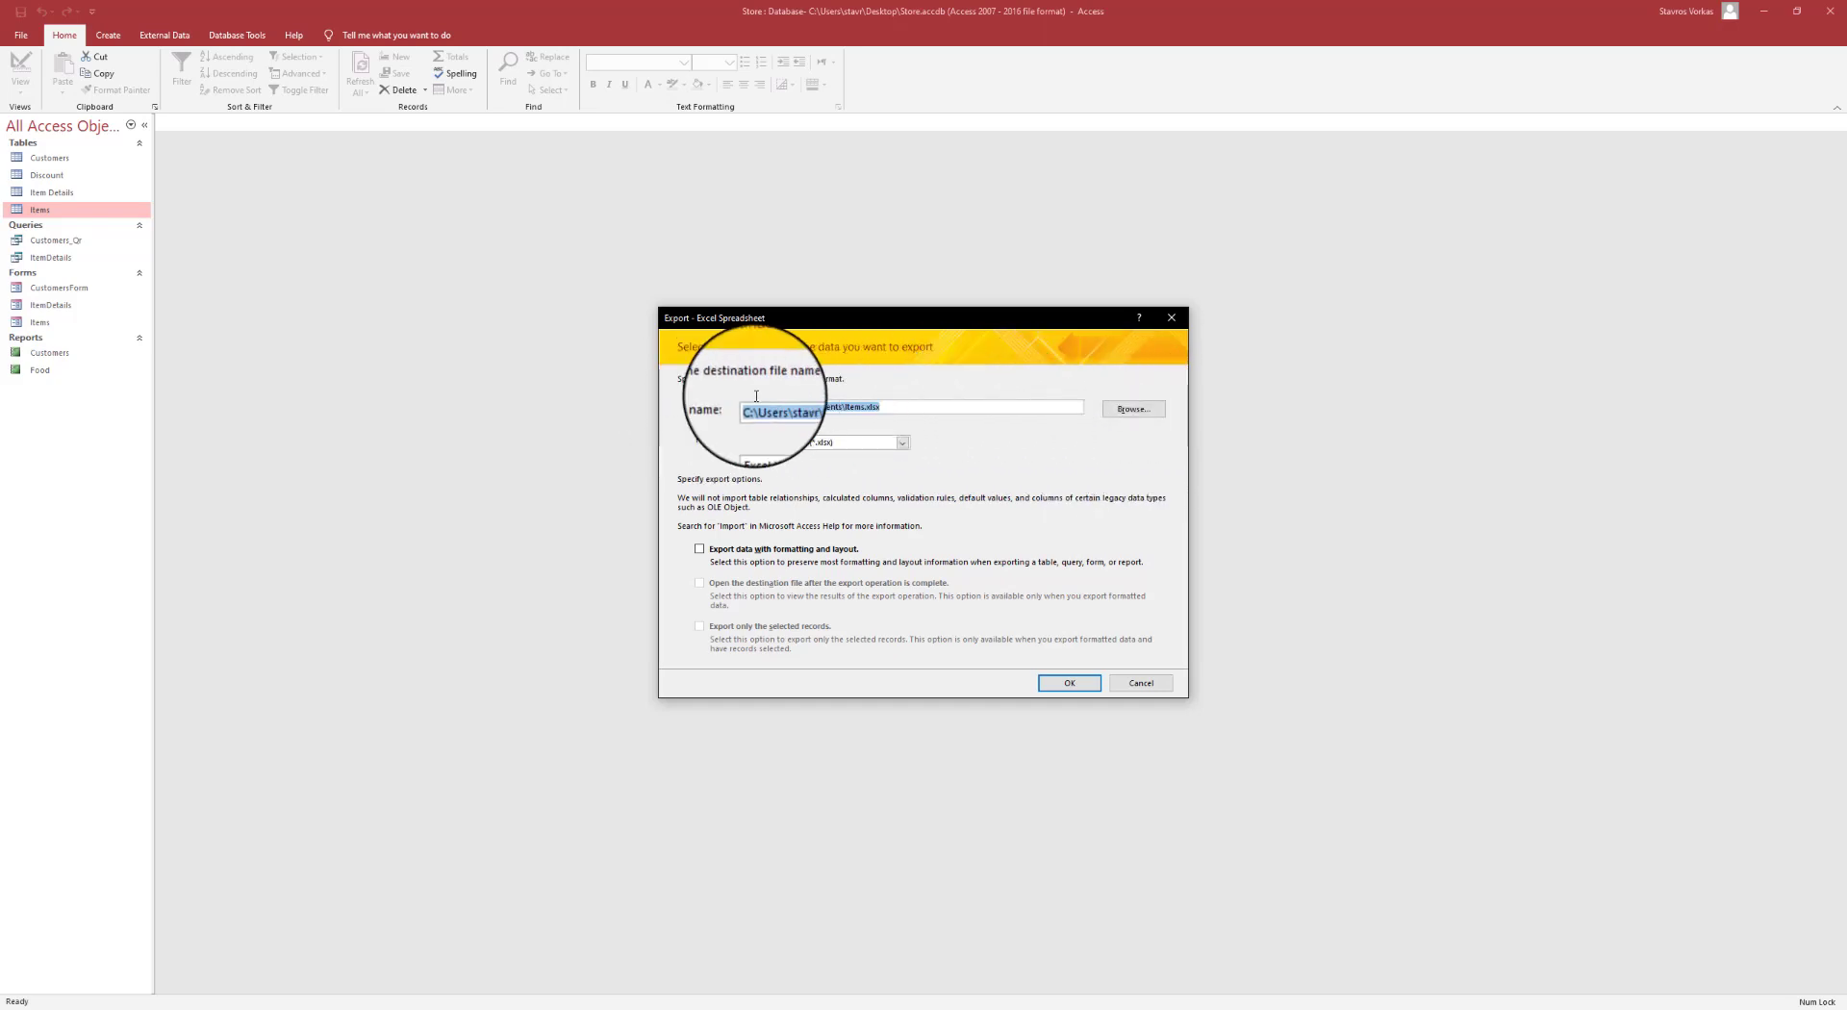
{"action": "left_click", "coordinate": [1148, 418]}
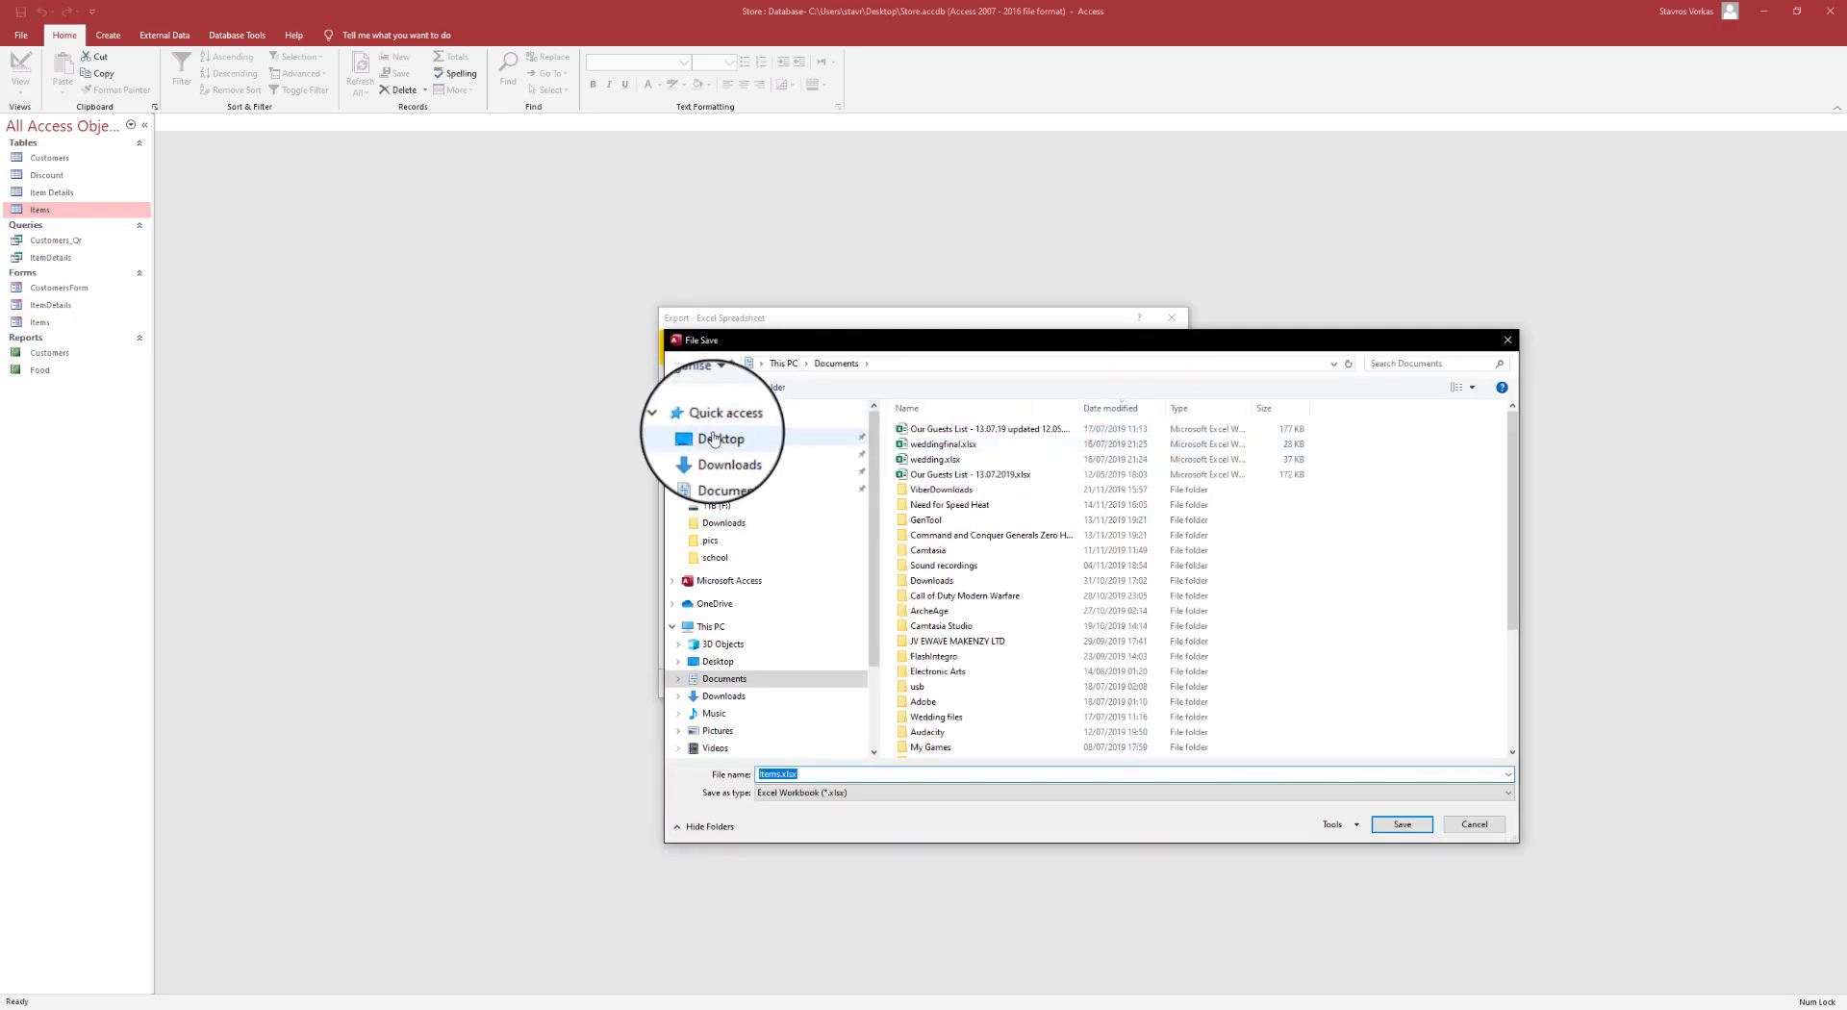
{"action": "left_click", "coordinate": [746, 441]}
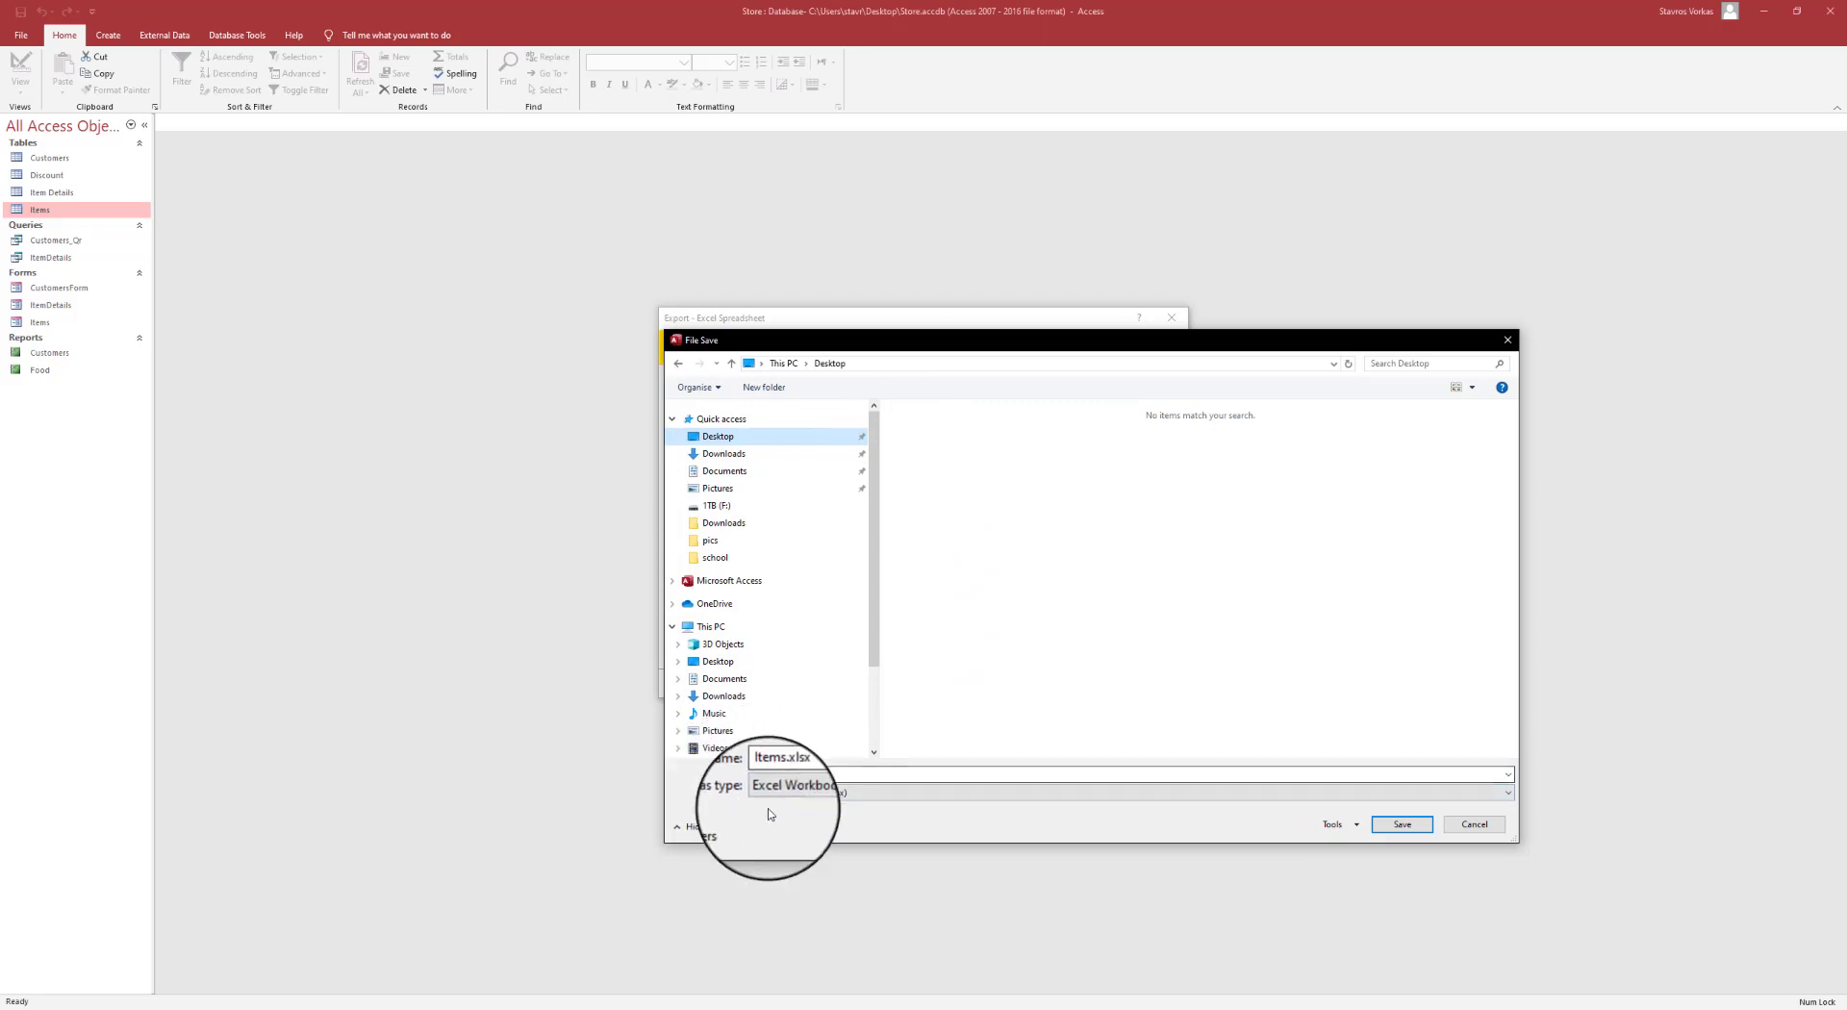
{"action": "left_click", "coordinate": [1411, 828]}
{"action": "left_click", "coordinate": [1066, 689]}
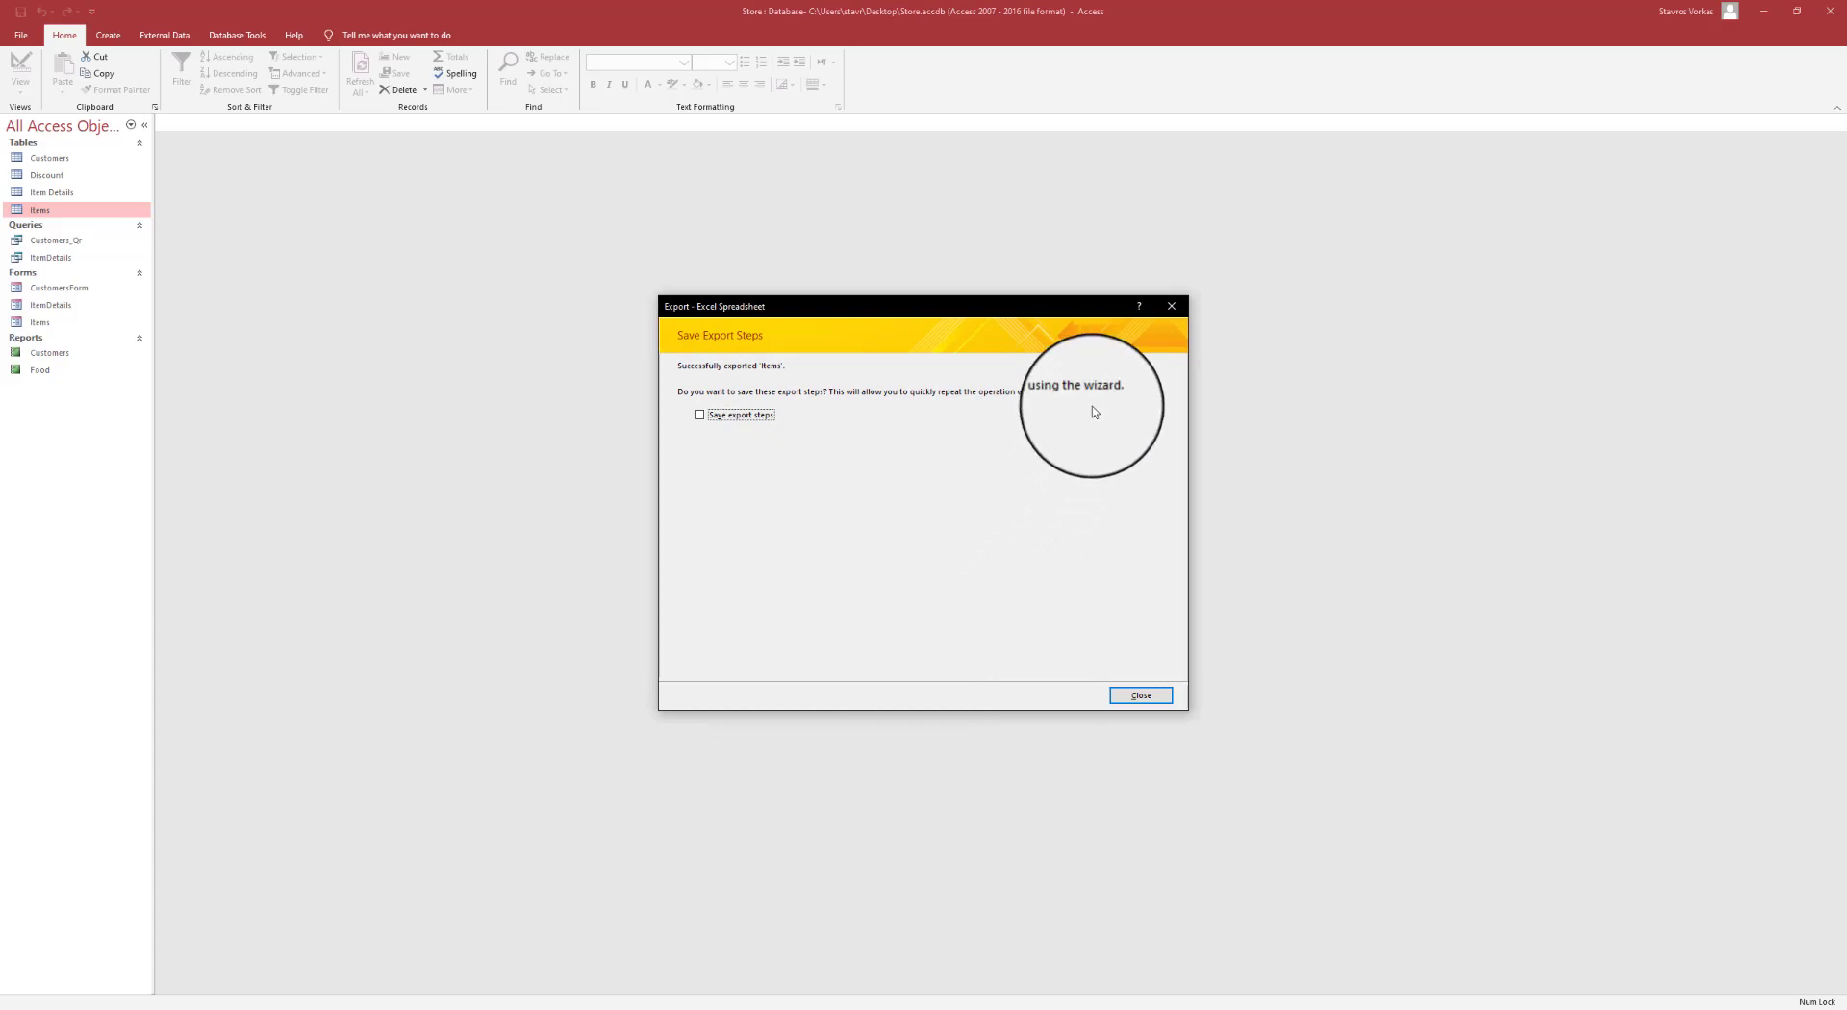
{"action": "left_click", "coordinate": [1142, 696]}
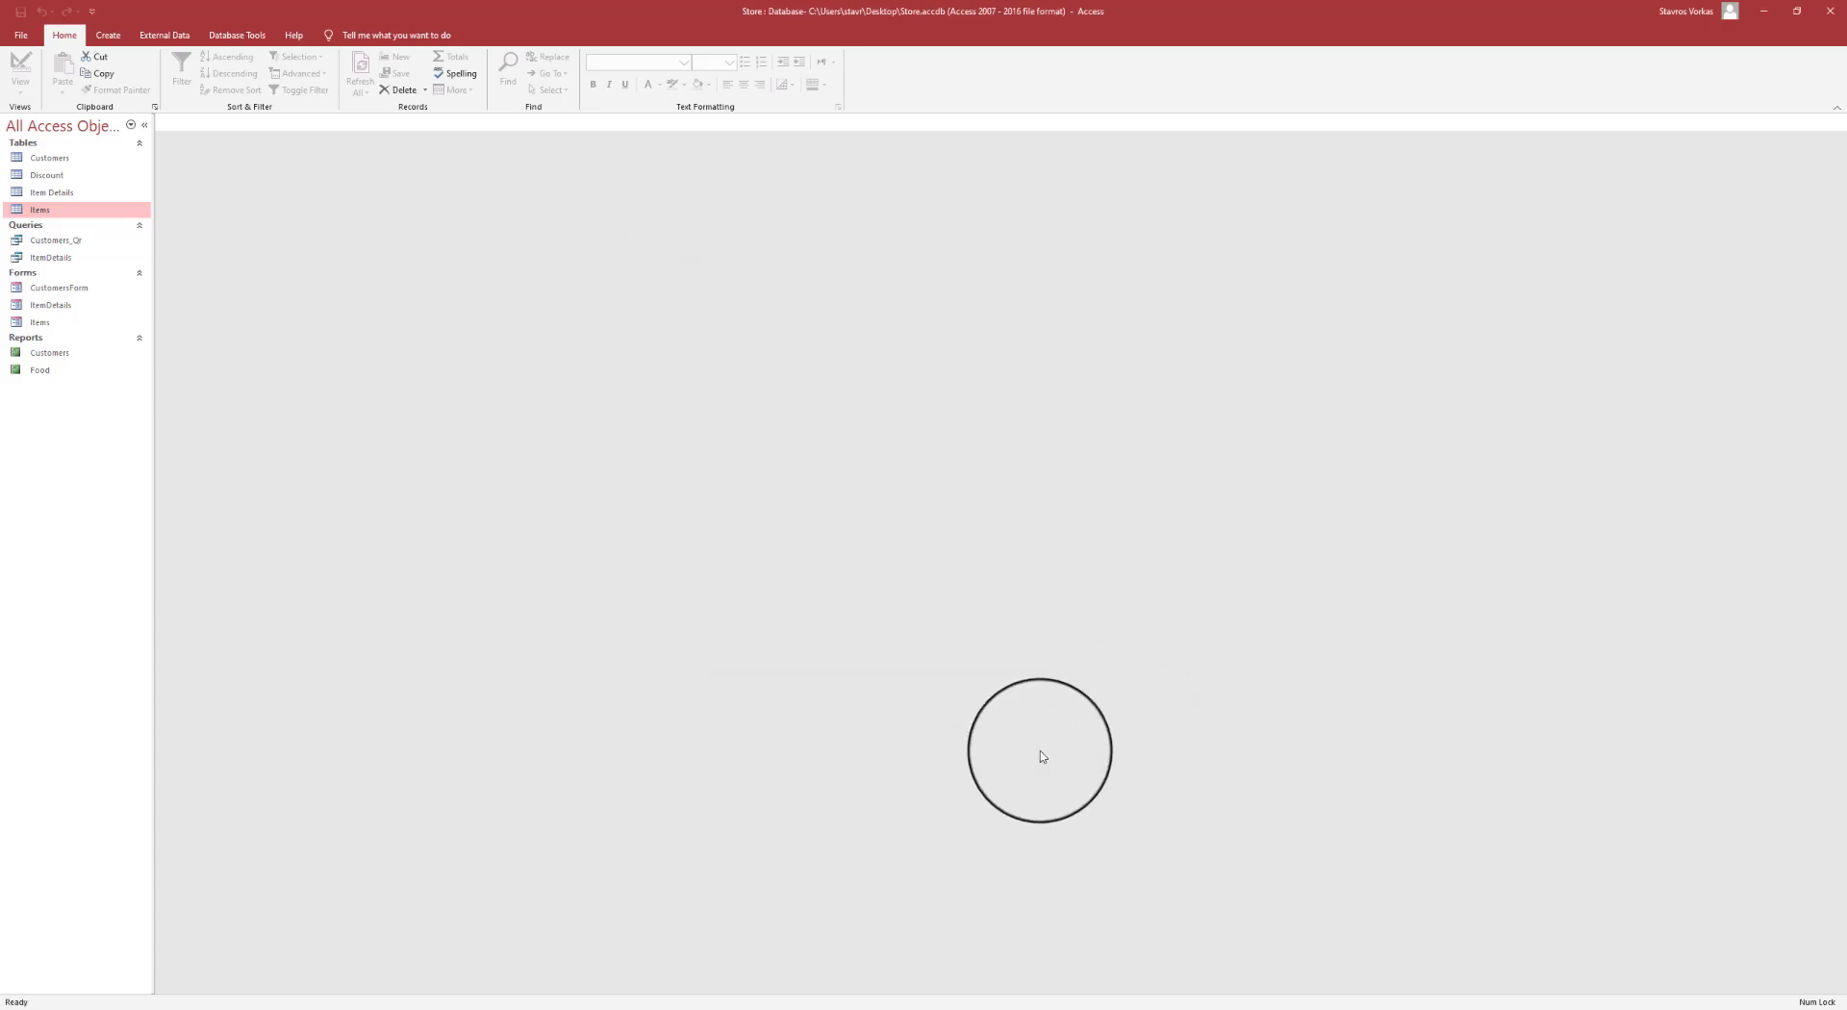
{"action": "left_click", "coordinate": [403, 1009]}
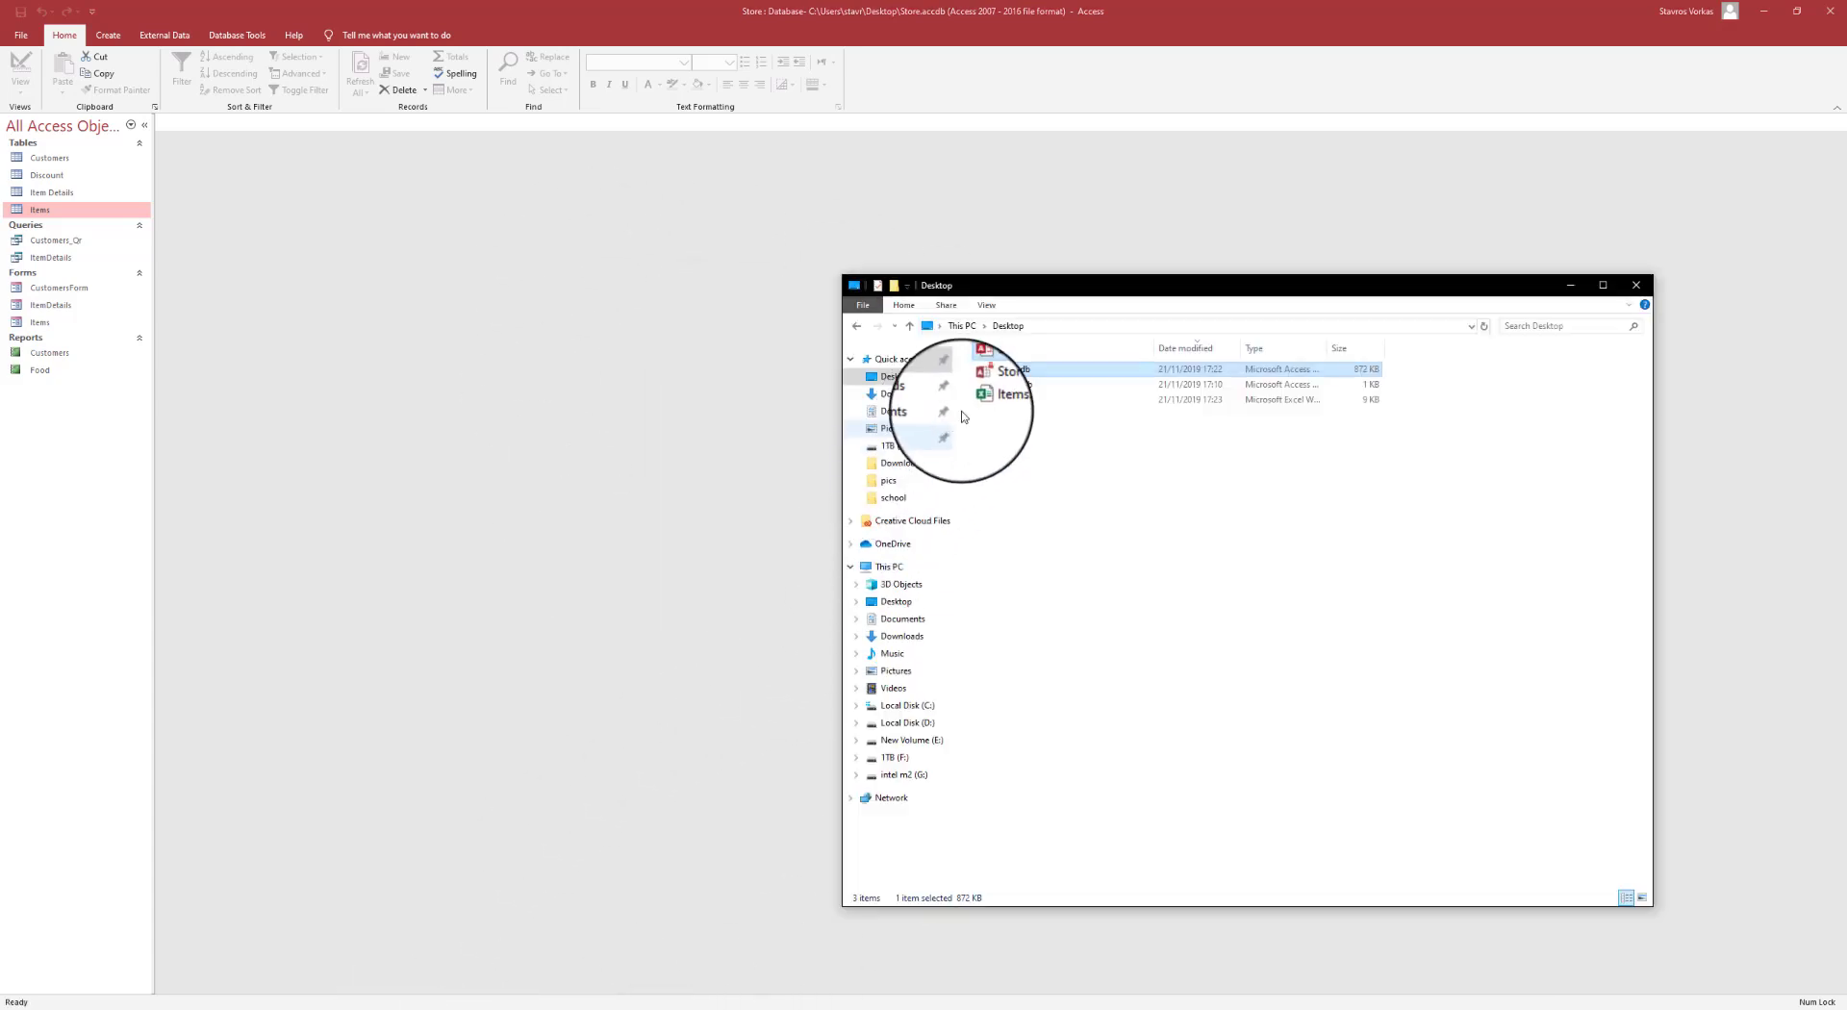
{"action": "left_click_drag", "start_coordinate": [1056, 457], "coordinate": [1013, 406]}
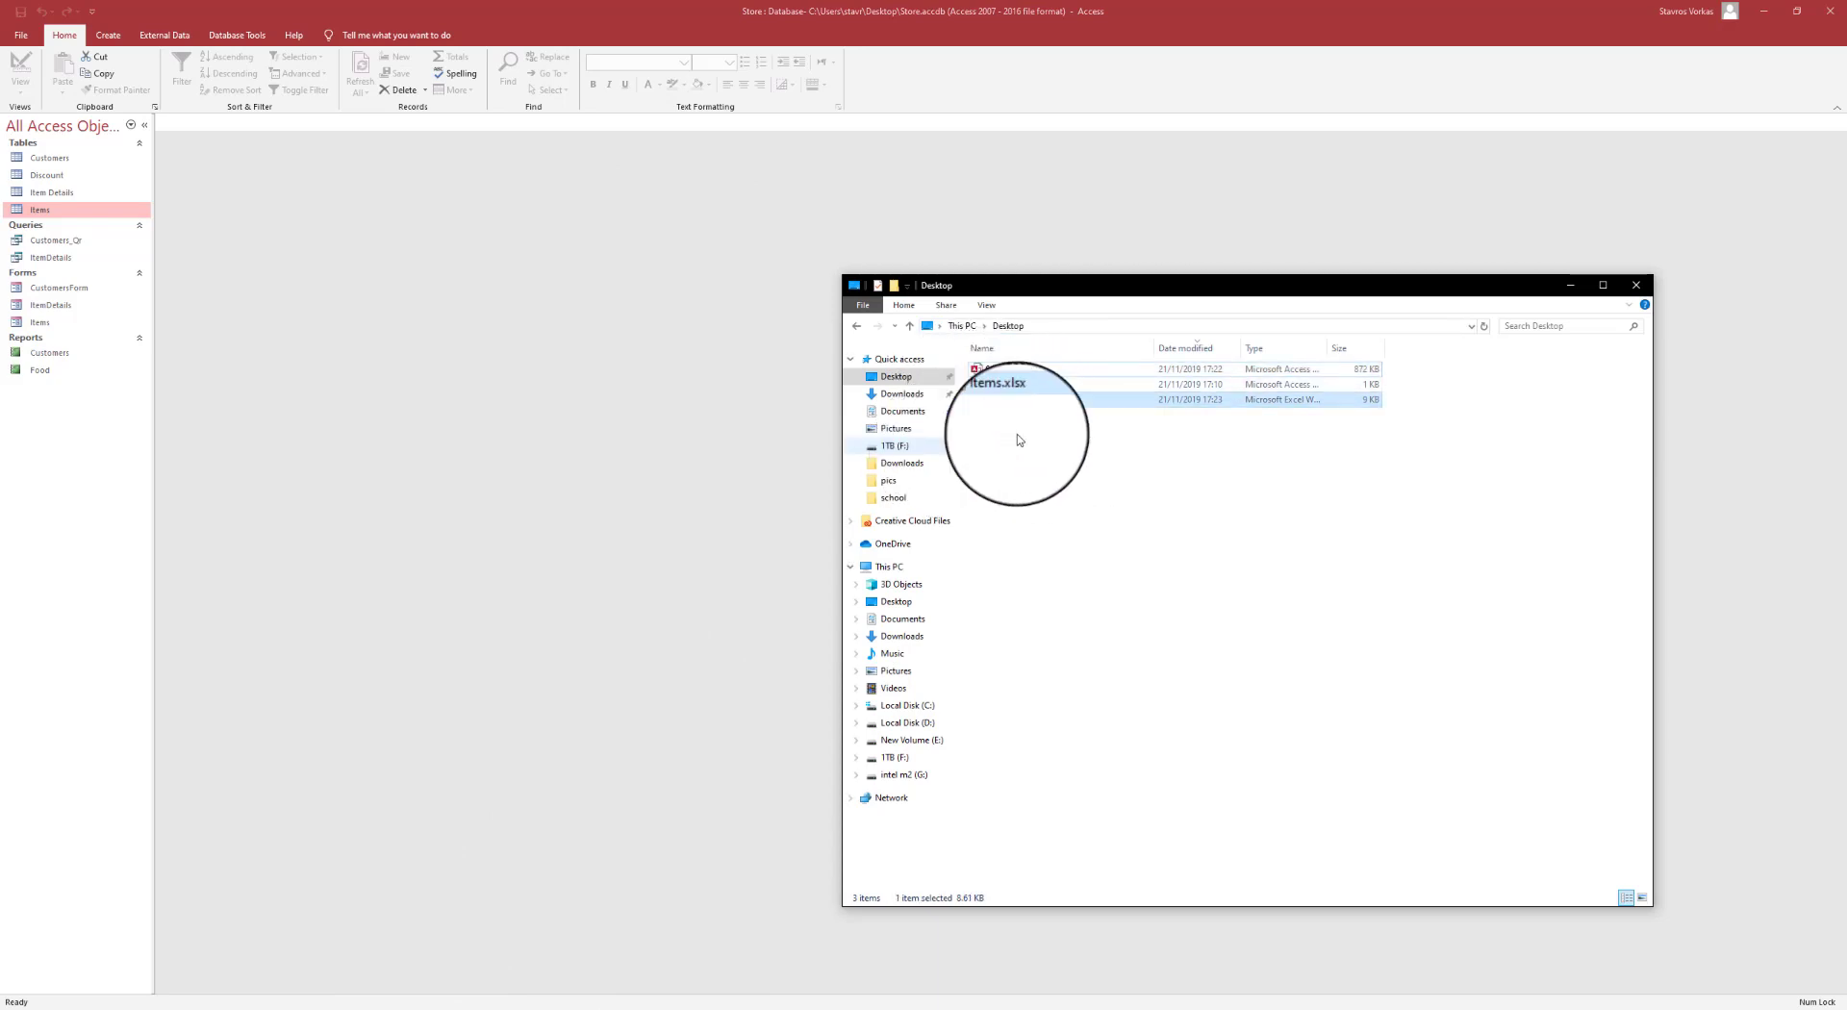
{"action": "left_click", "coordinate": [1620, 231]}
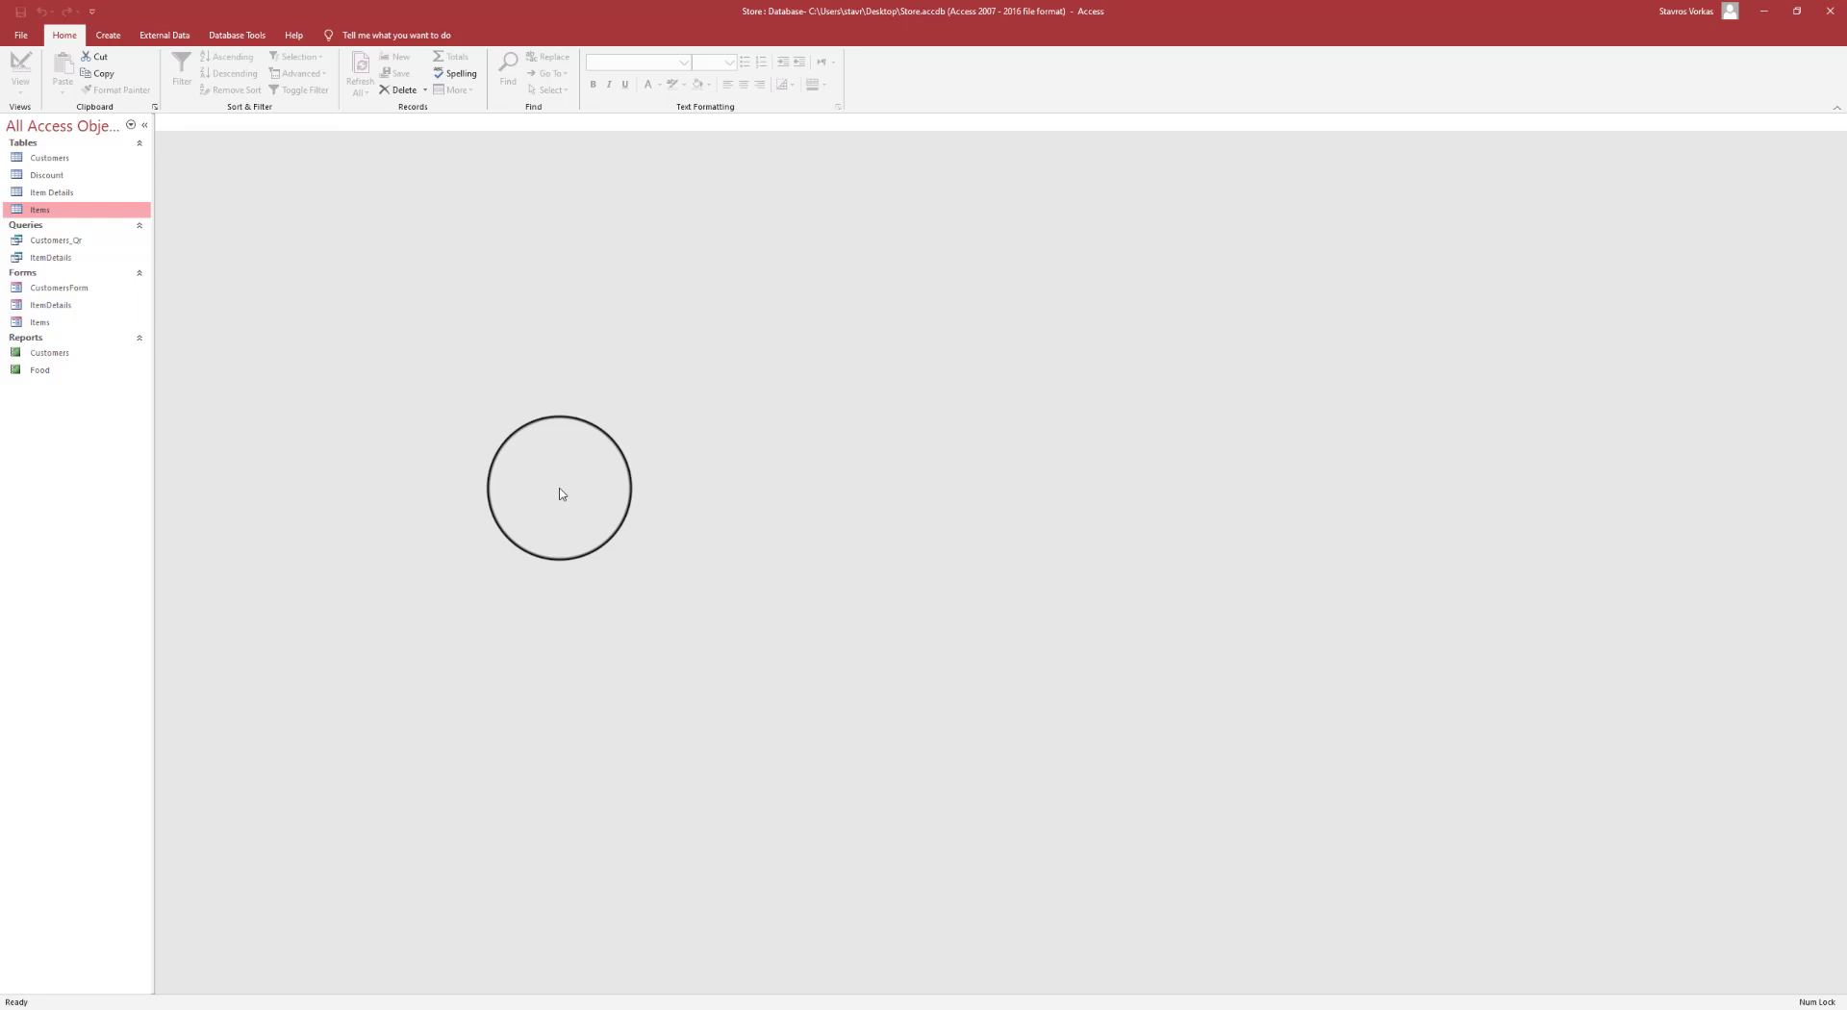
- Open Customers_Qr, add the criterion <5 under CustomerSpend in Design view, and run it
{"action": "left_click", "coordinate": [53, 240]}
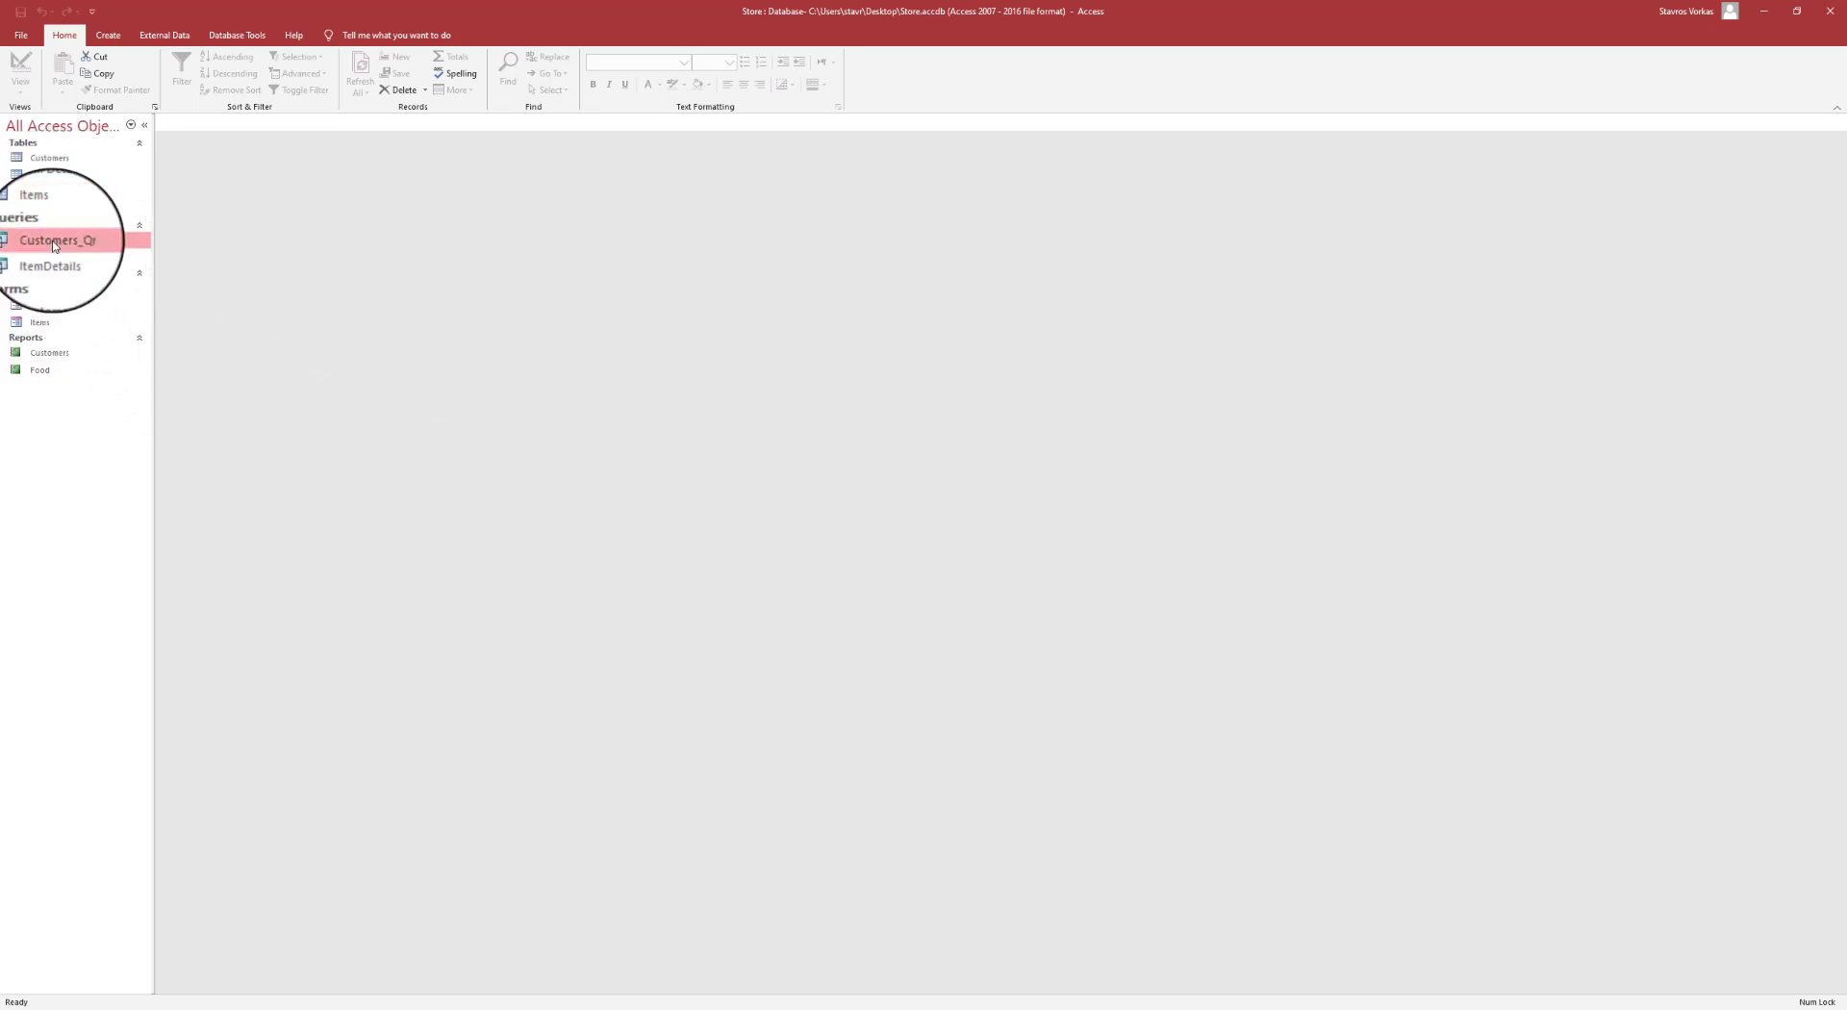
{"action": "double_click", "coordinate": [72, 246]}
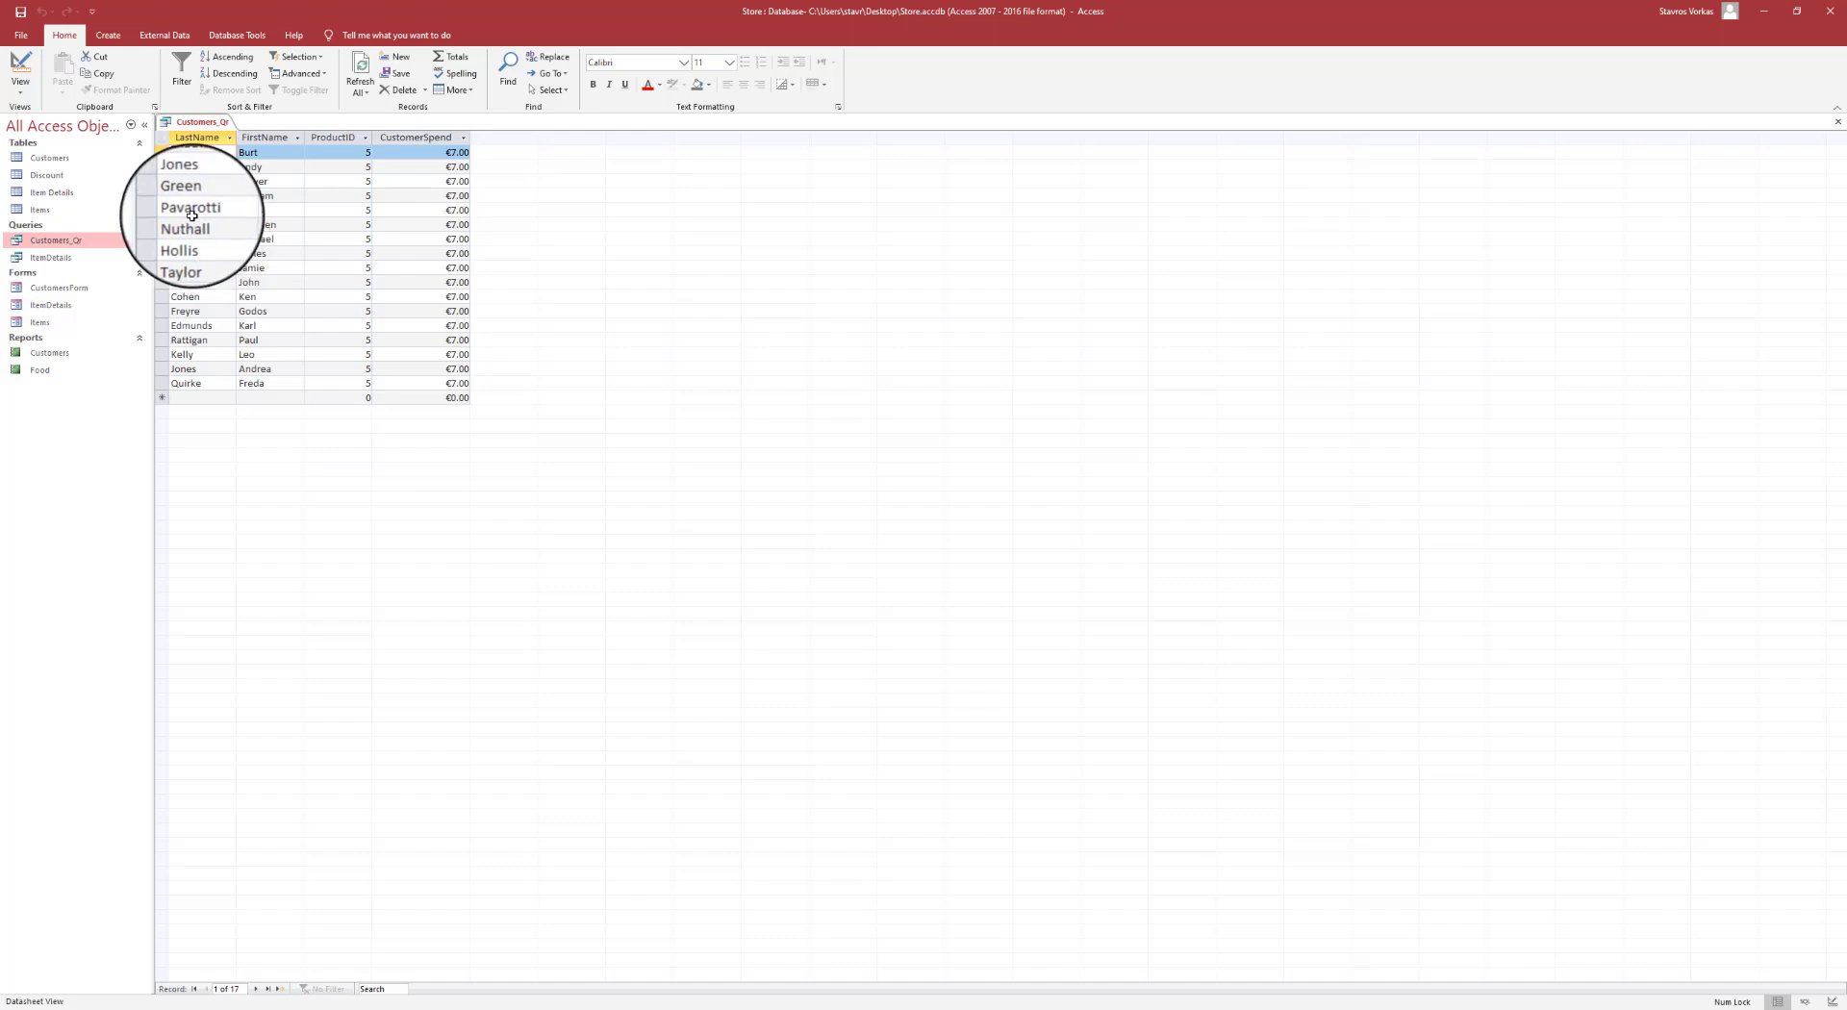
{"action": "left_click", "coordinate": [24, 96]}
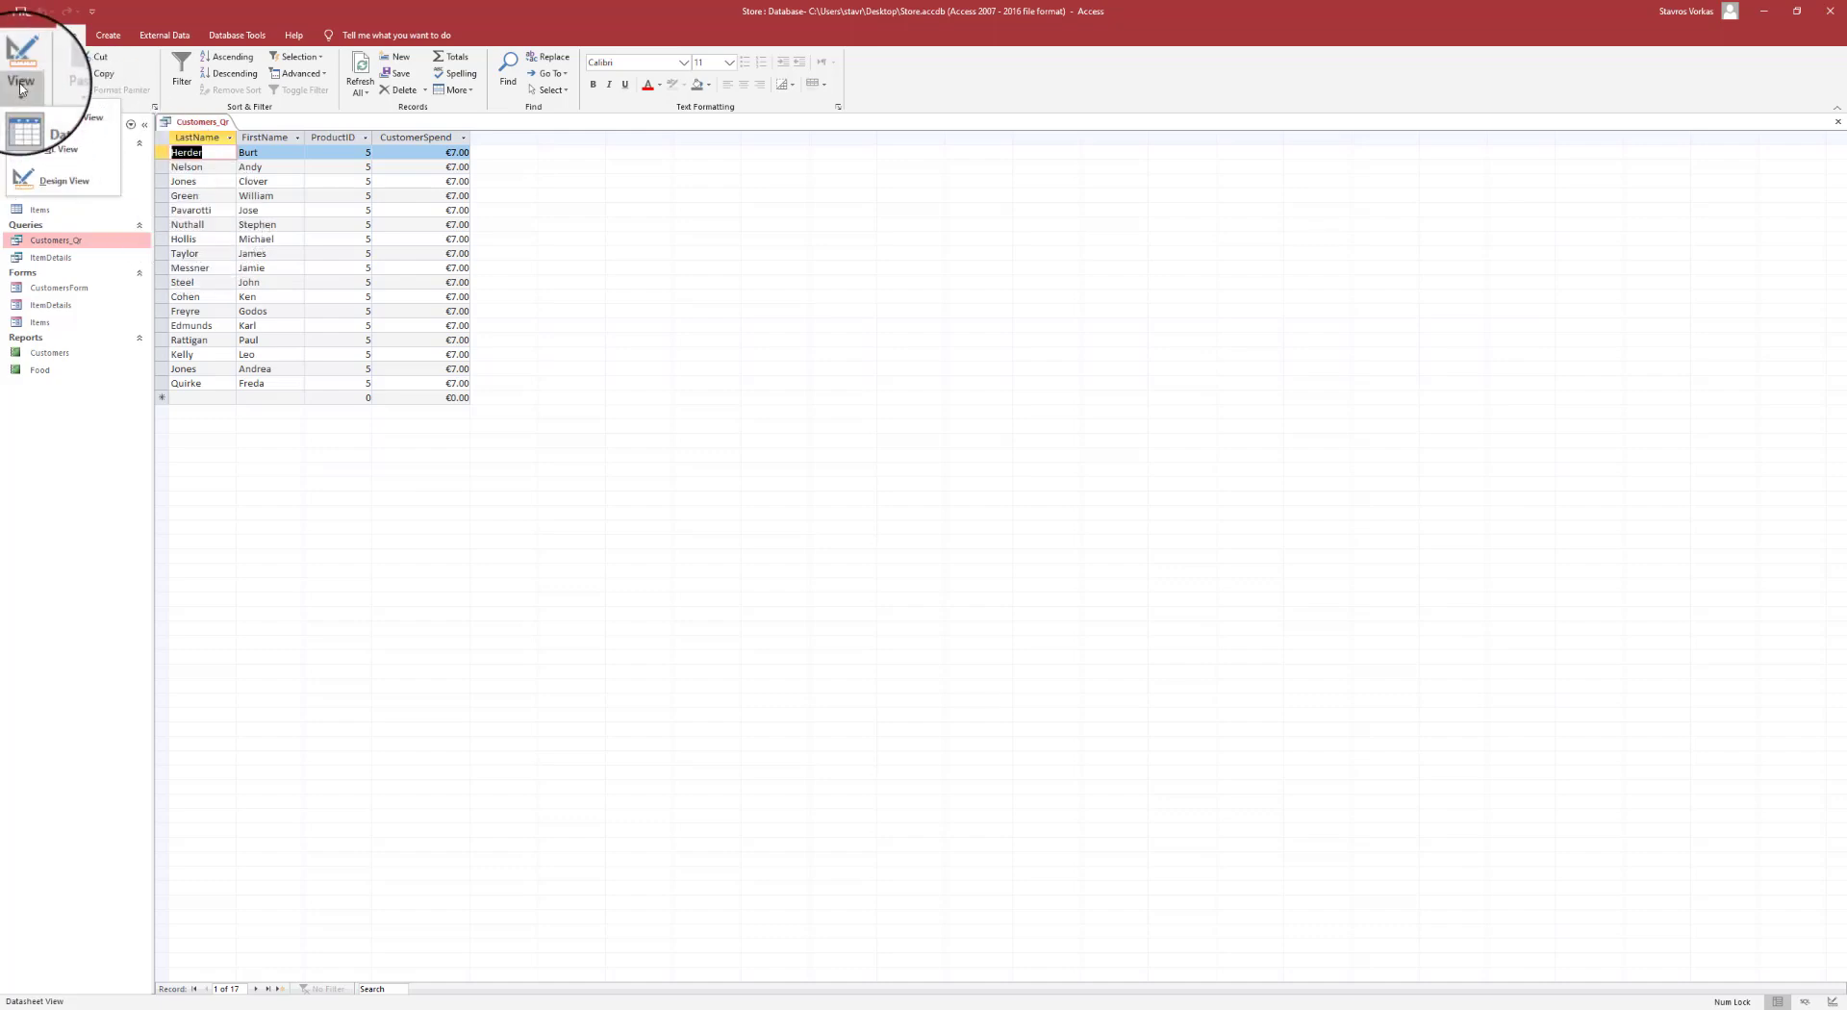
{"action": "left_click", "coordinate": [53, 178]}
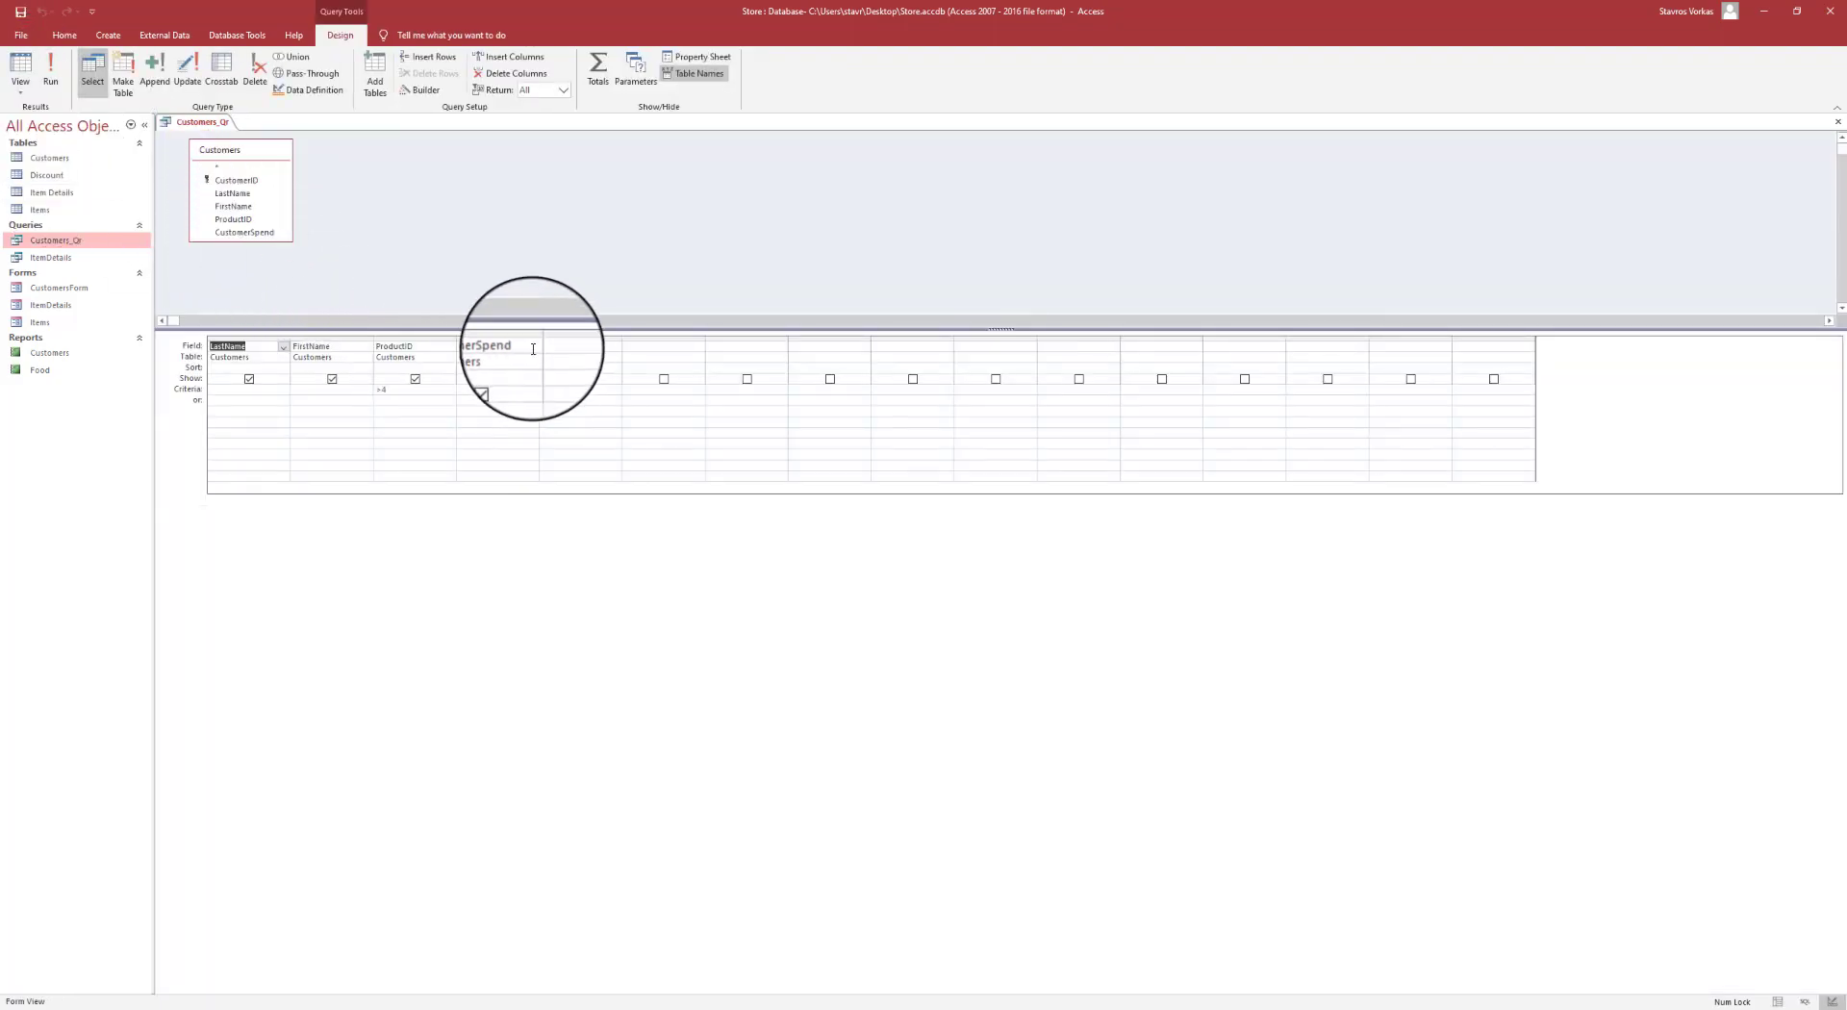
{"action": "left_click", "coordinate": [488, 391]}
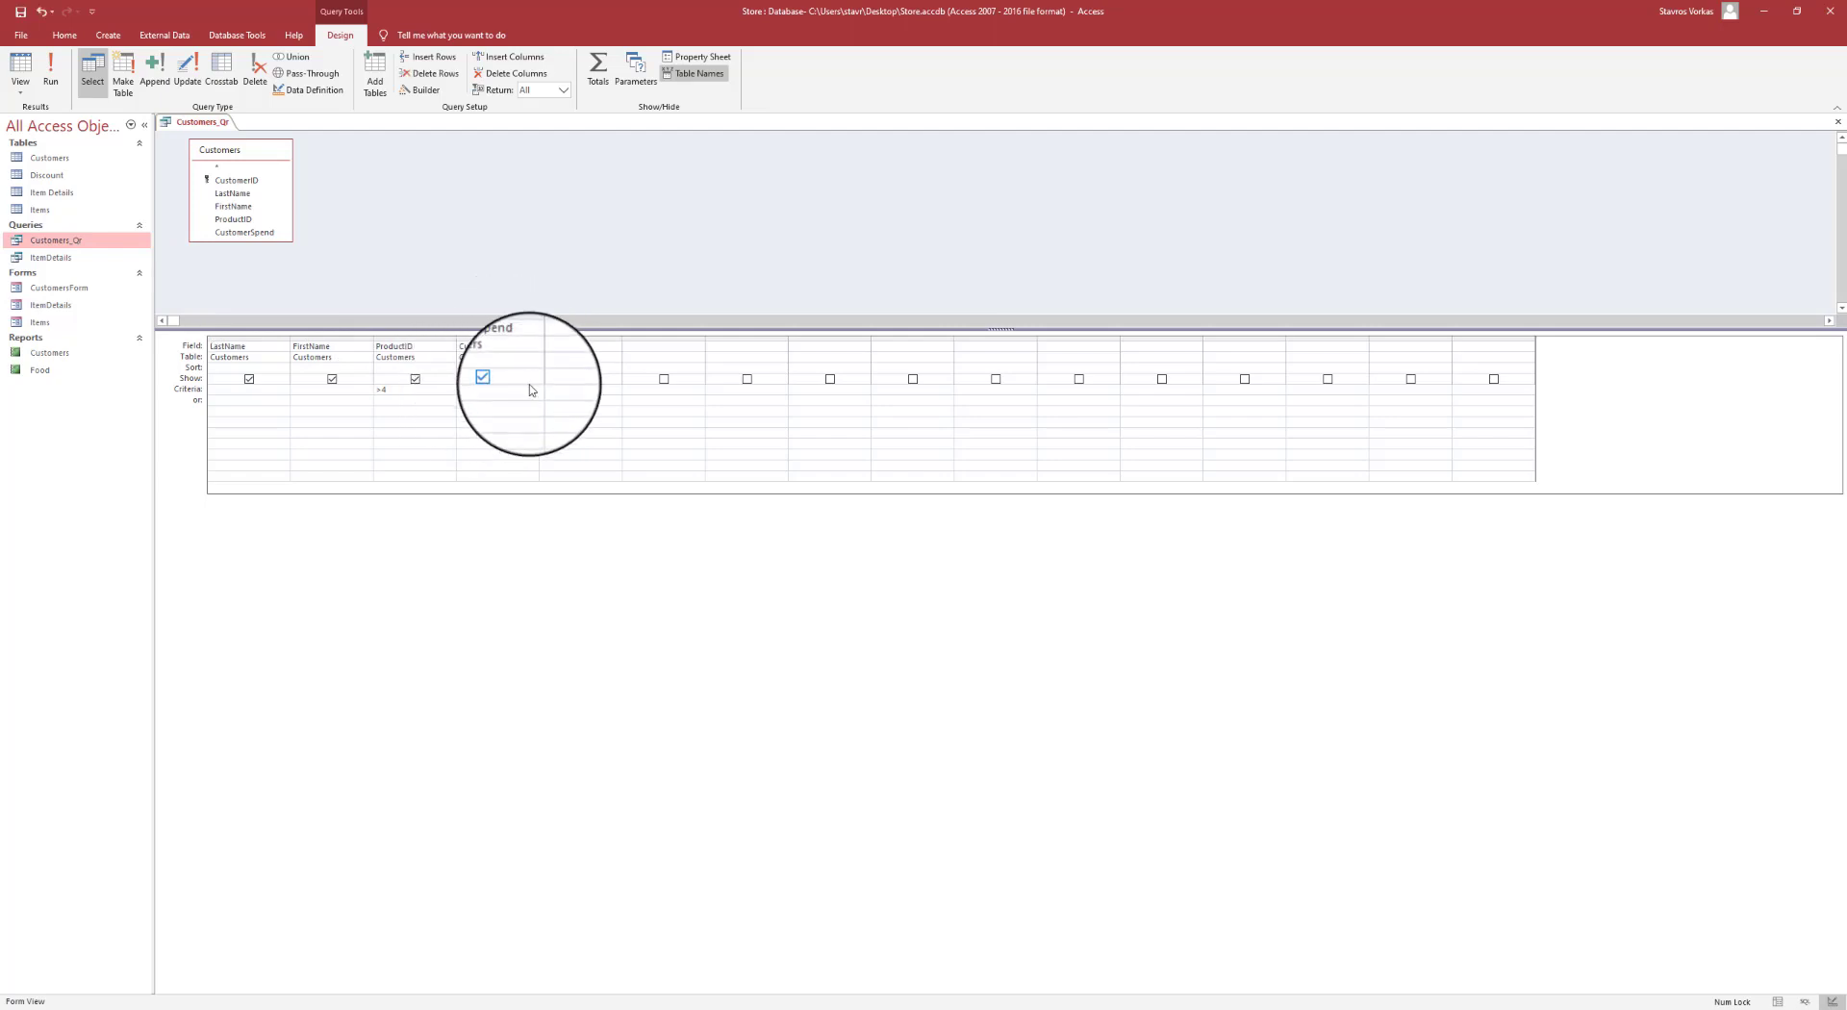
{"action": "type", "text": "<5"}
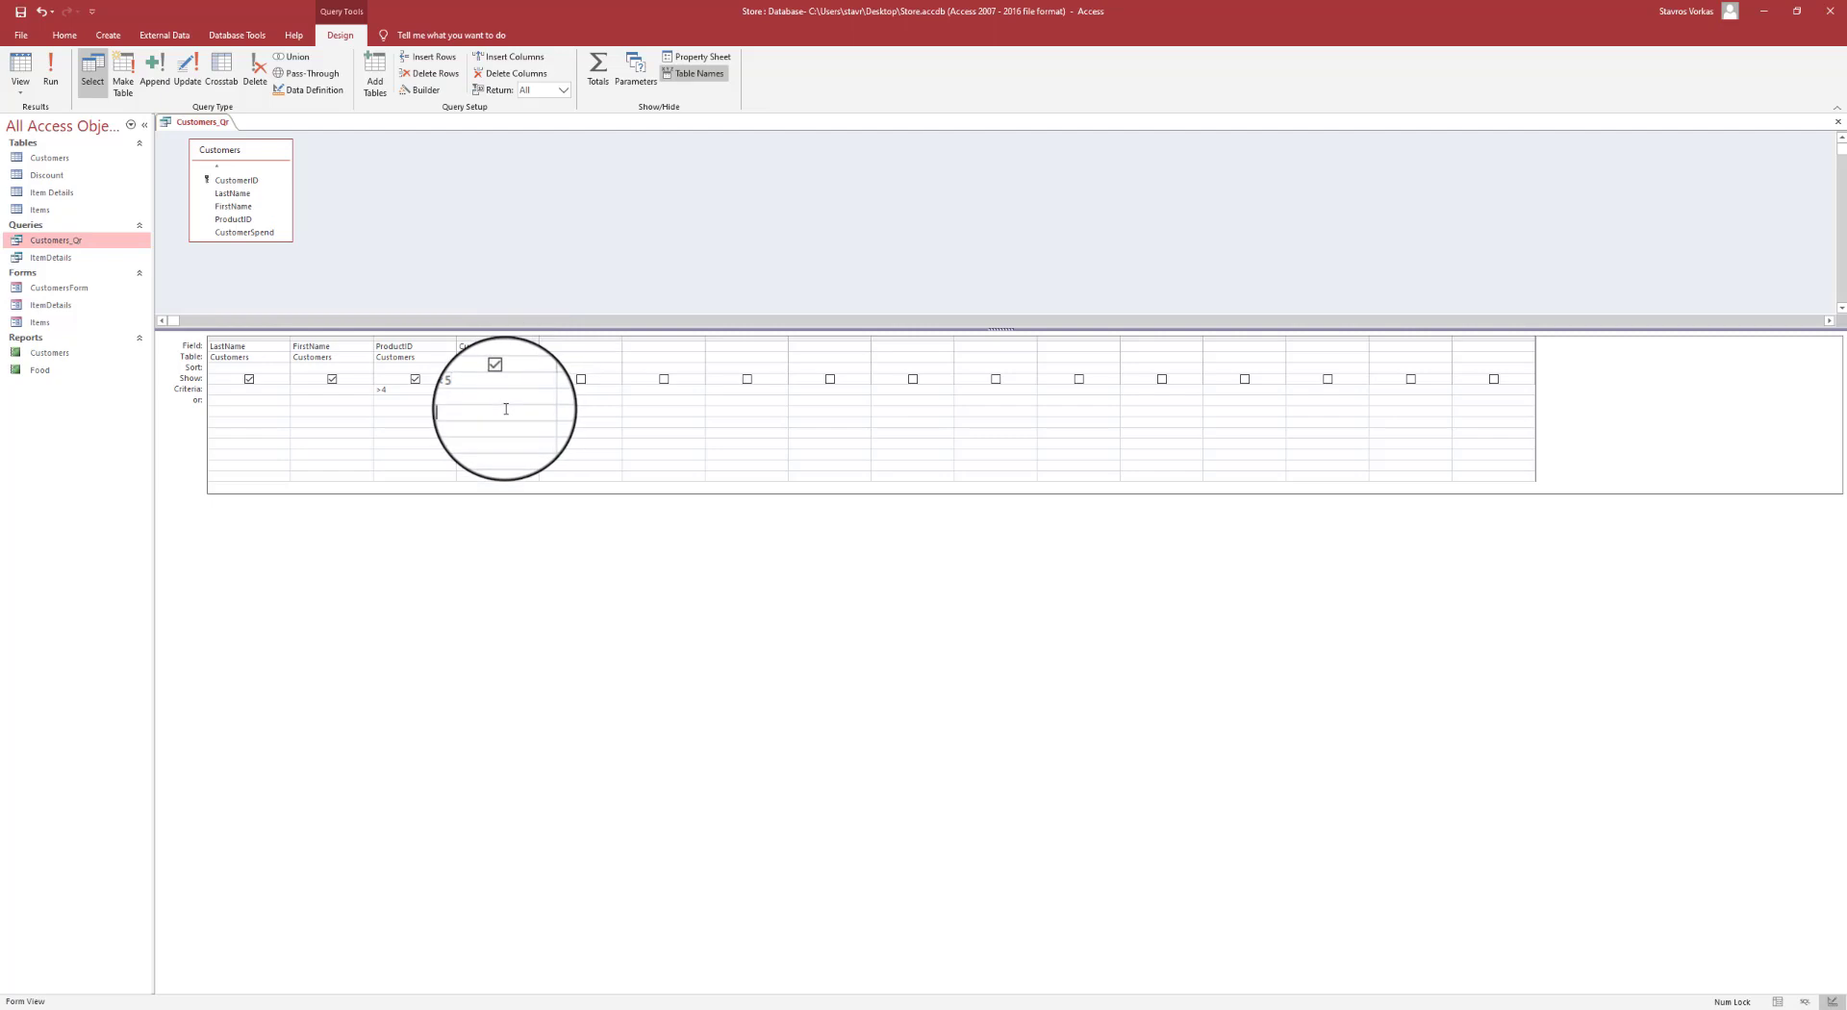
{"action": "left_click", "coordinate": [53, 68]}
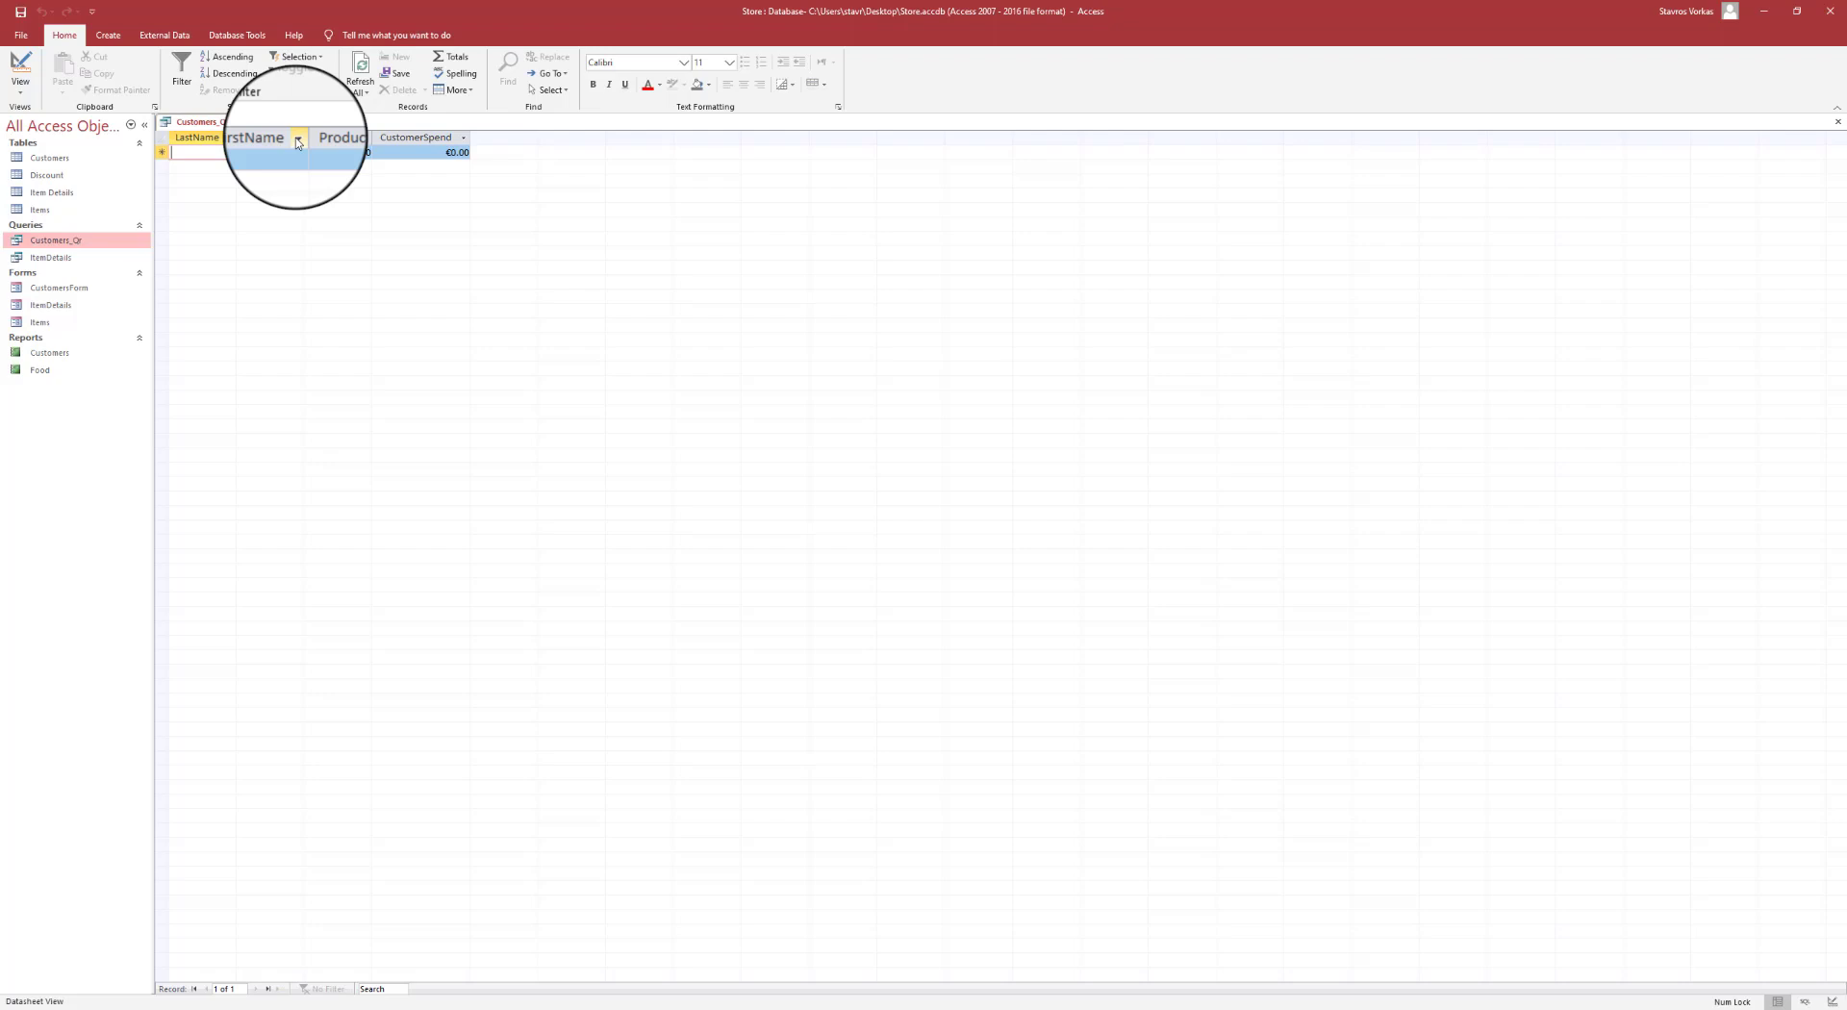
{"action": "left_click", "coordinate": [27, 96]}
{"action": "left_click", "coordinate": [72, 188]}
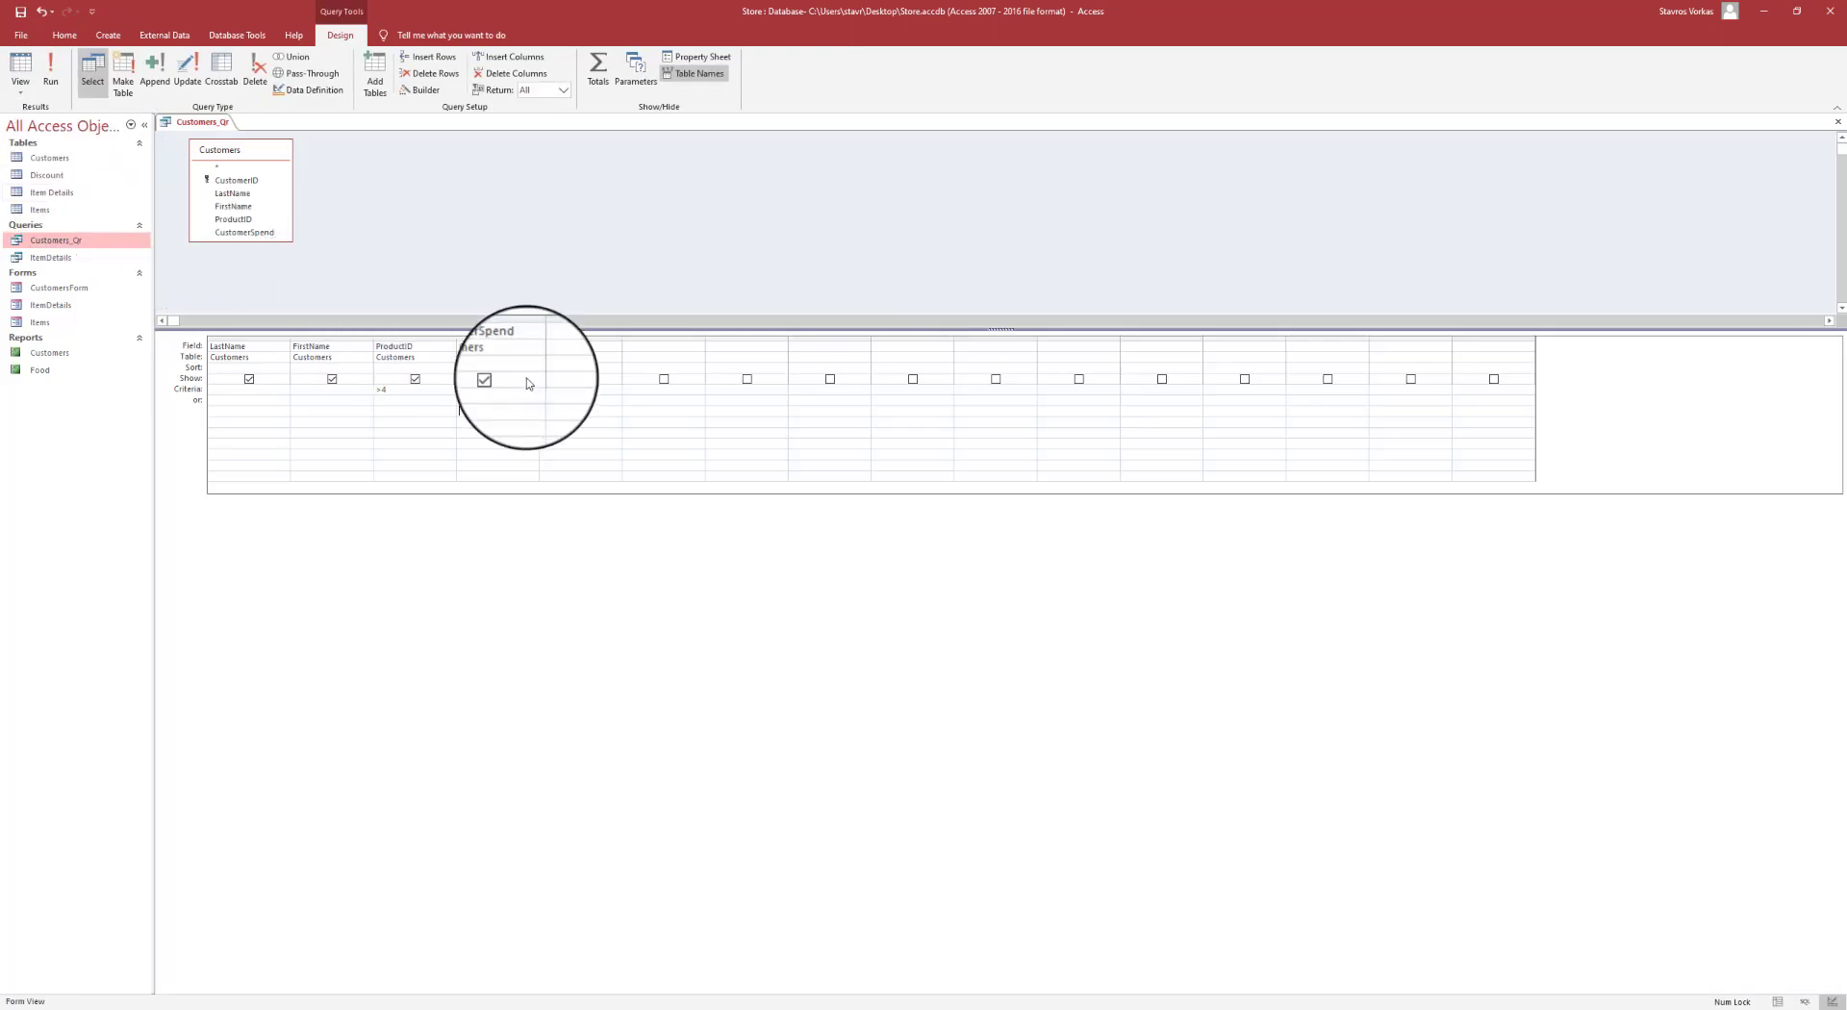
{"action": "left_click_drag", "start_coordinate": [484, 388], "coordinate": [430, 386]}
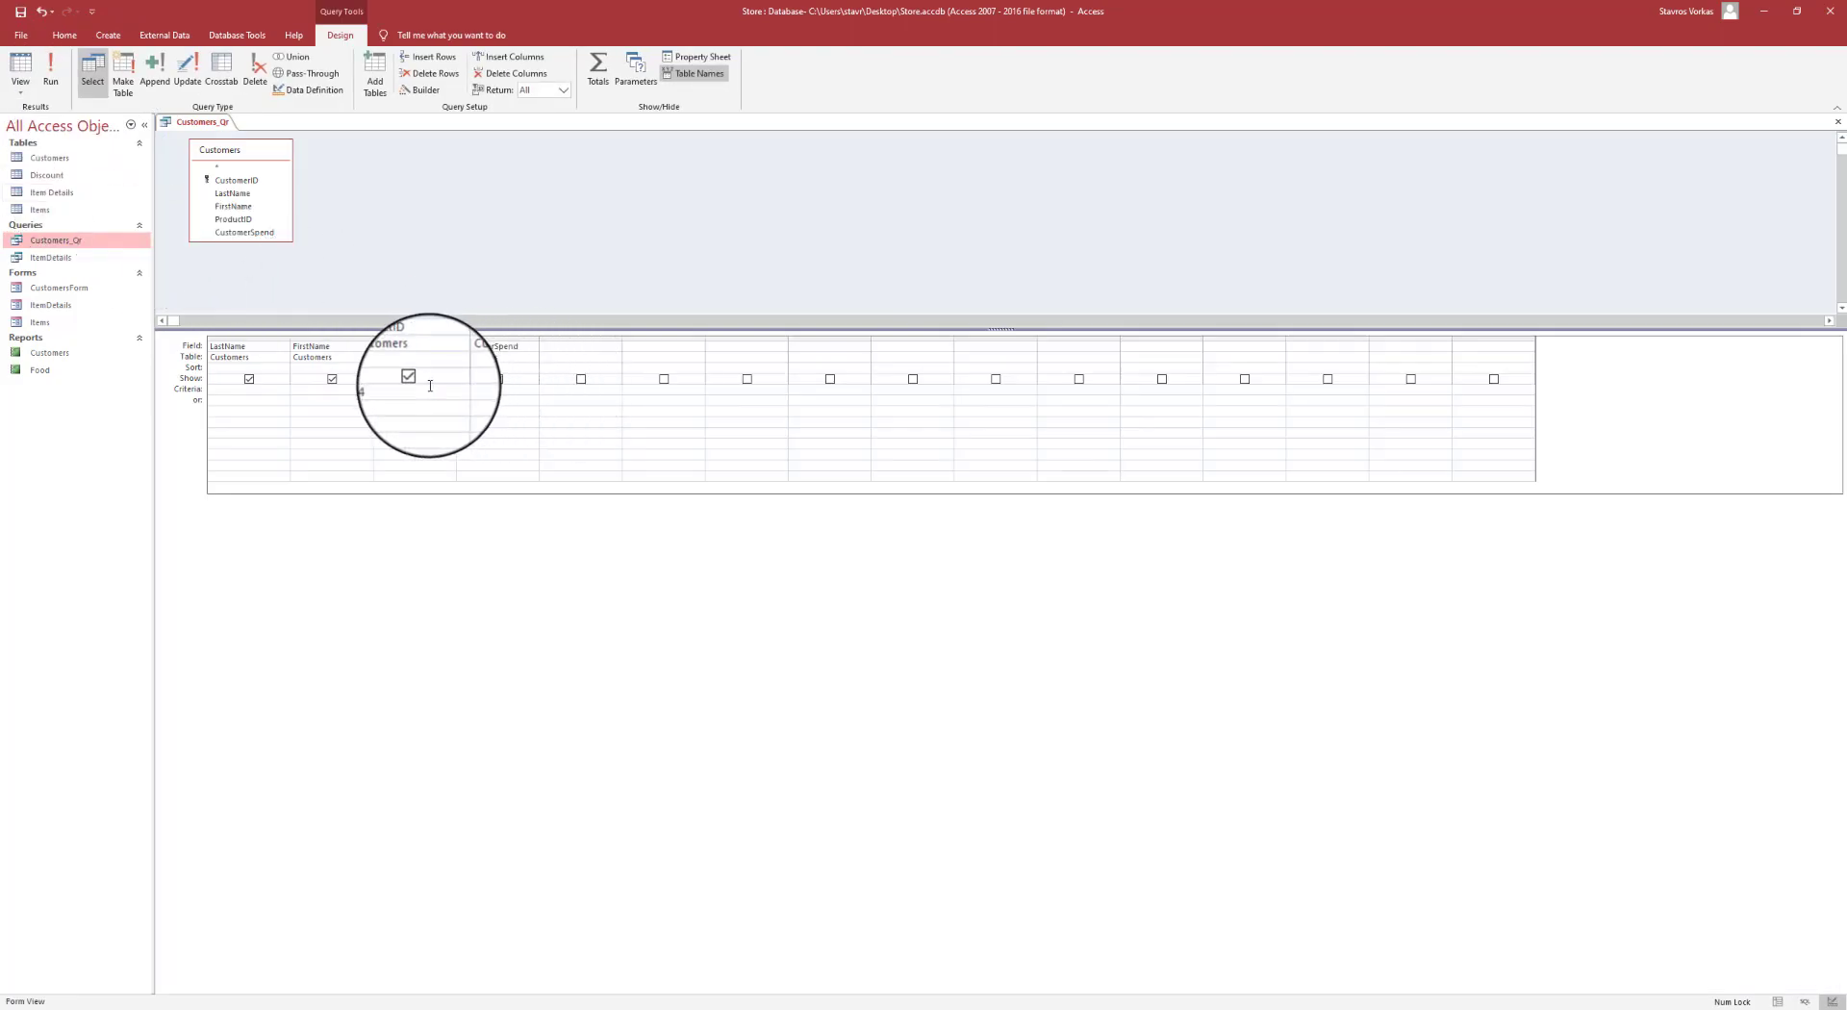
{"action": "left_click", "coordinate": [50, 65]}
{"action": "left_click", "coordinate": [424, 138]}
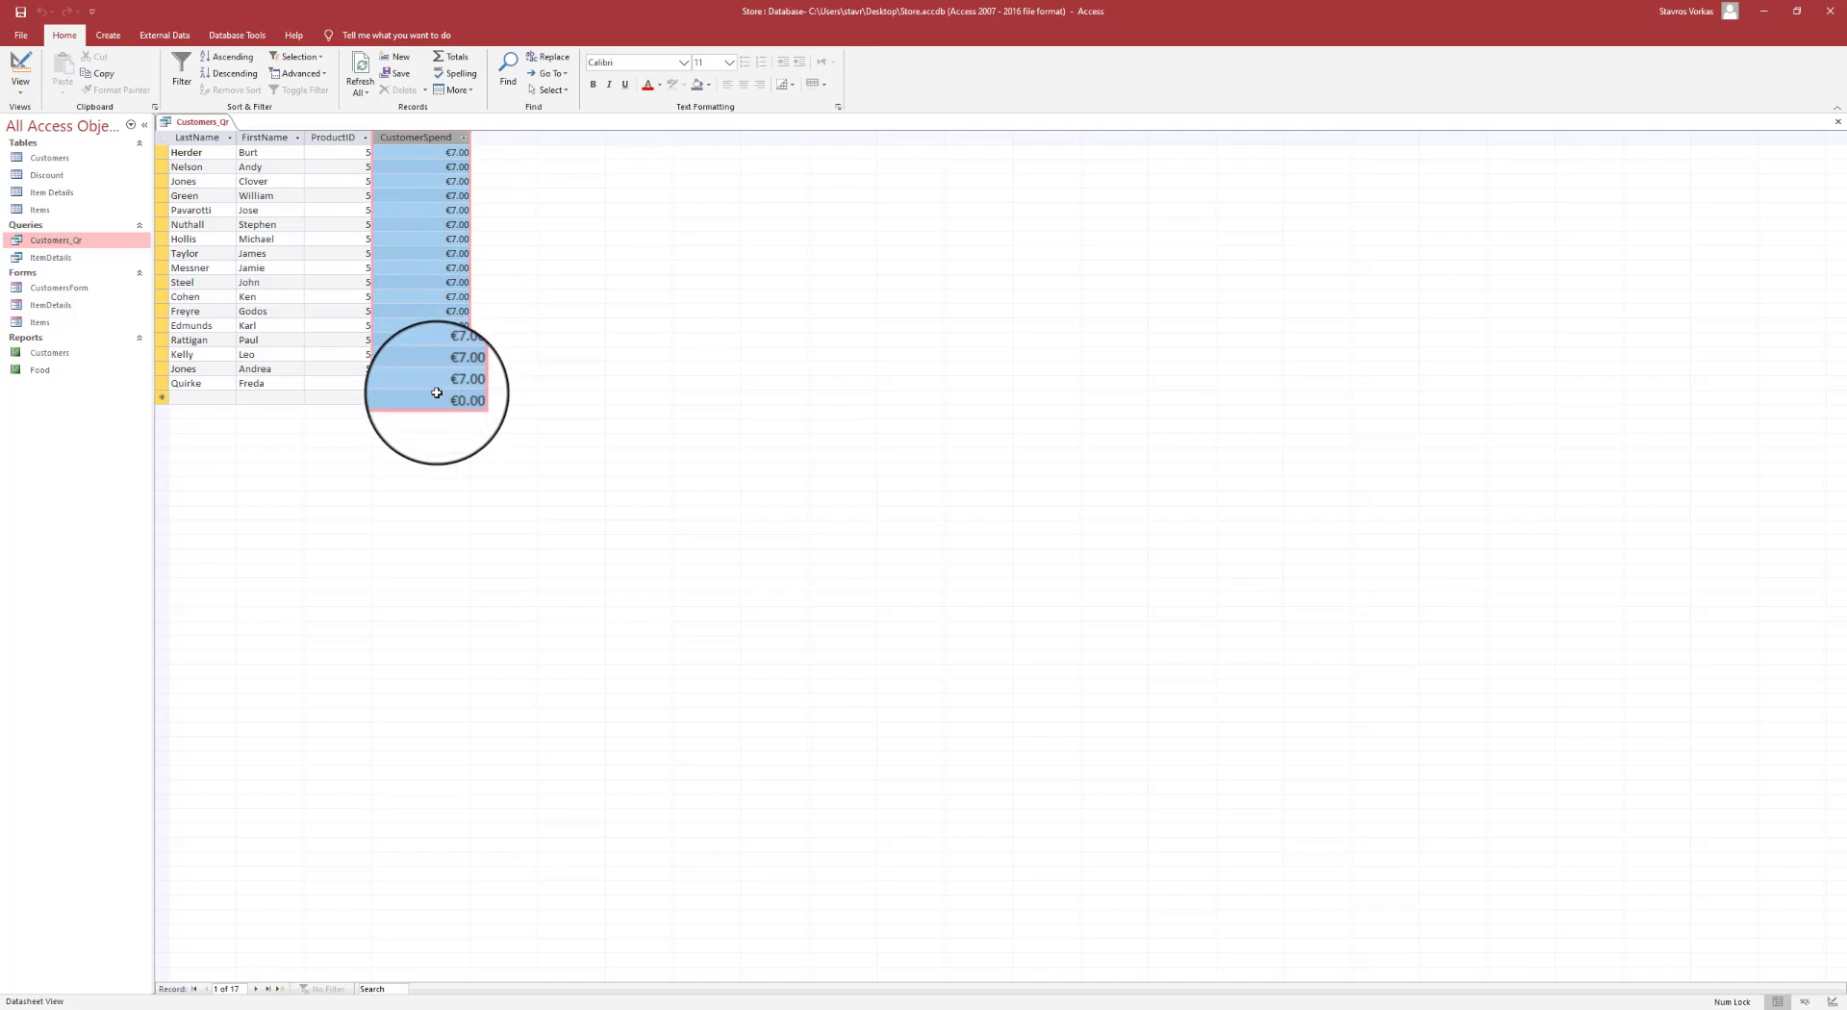
{"action": "left_click", "coordinate": [15, 73]}
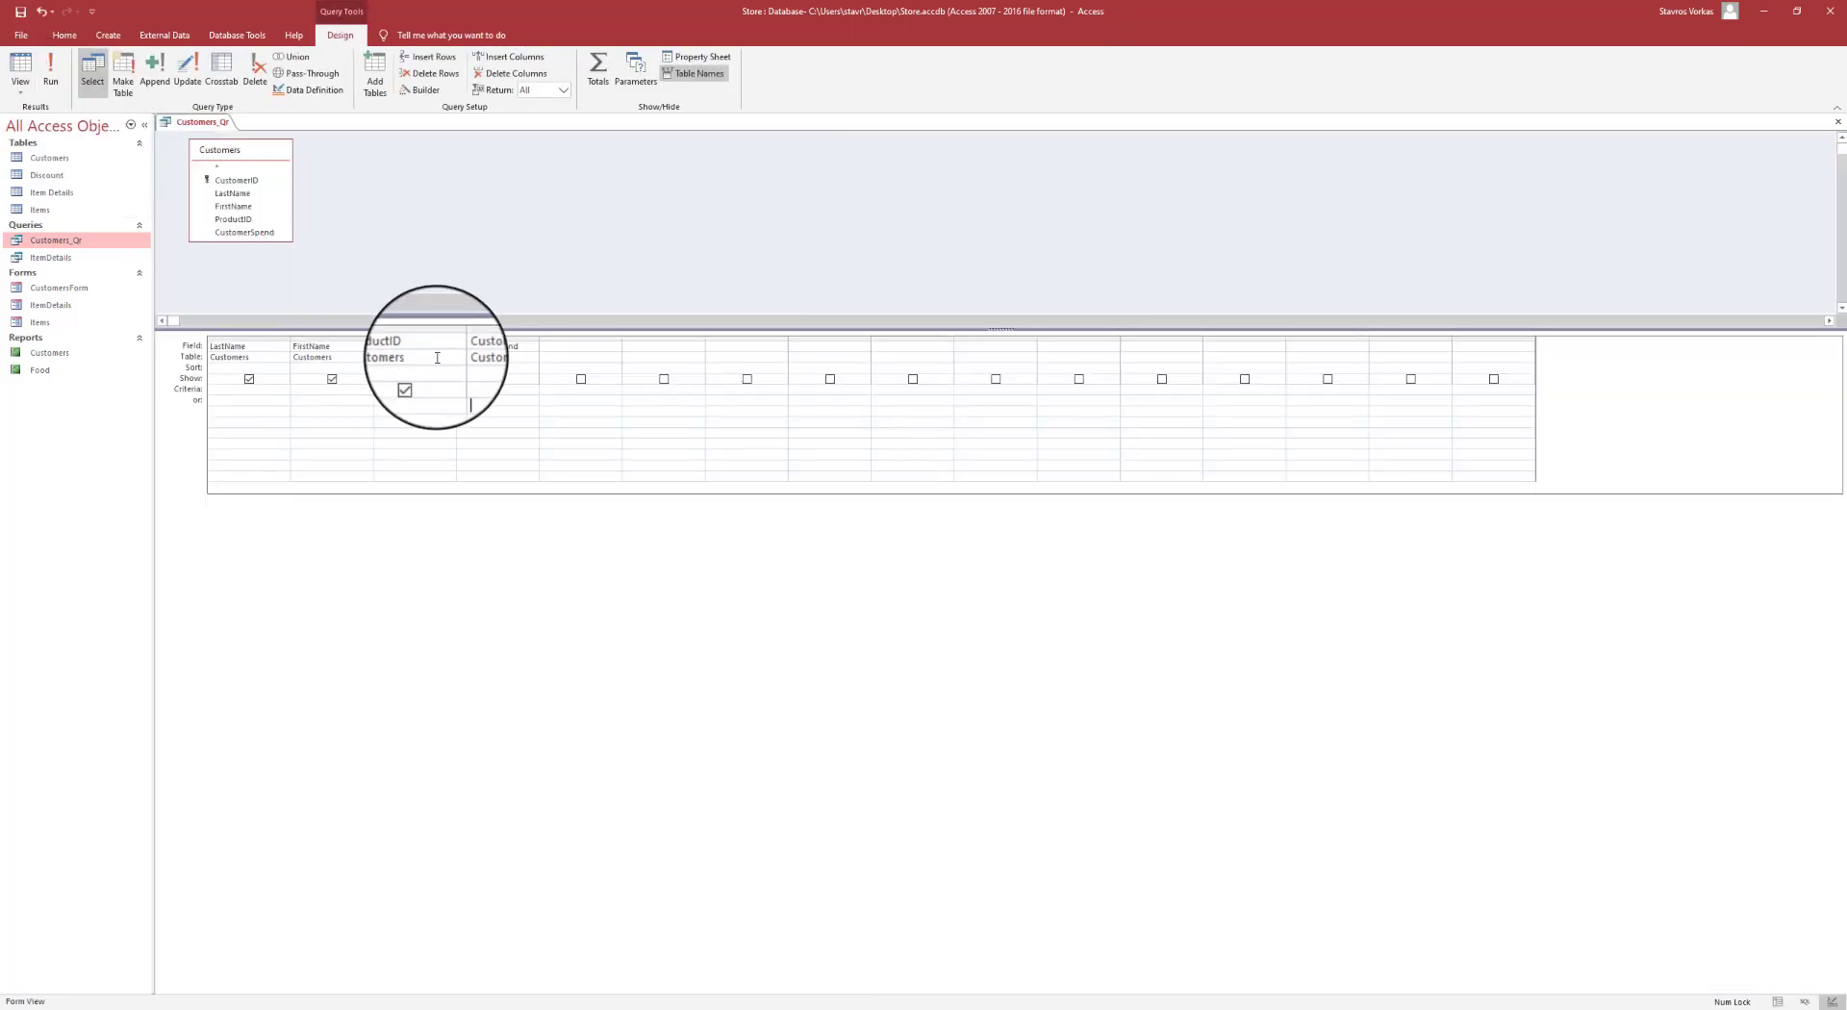
{"action": "left_click", "coordinate": [471, 389]}
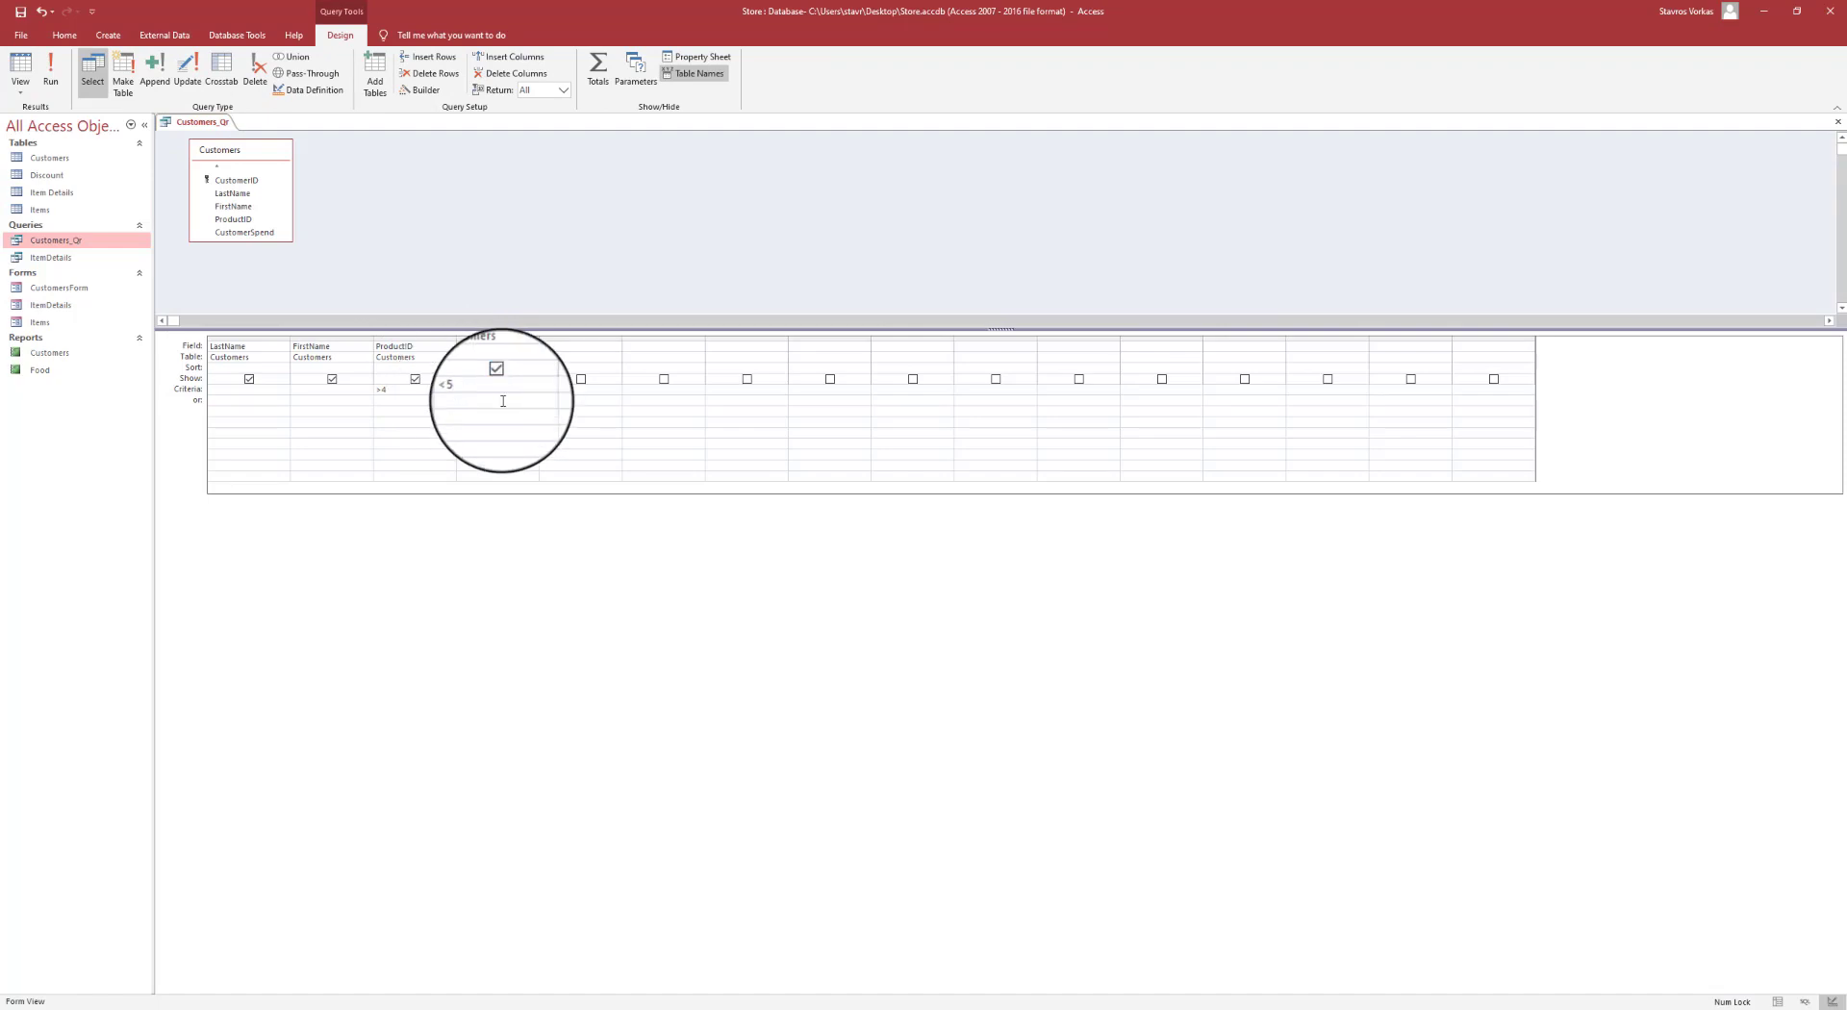
{"action": "left_click", "coordinate": [56, 80]}
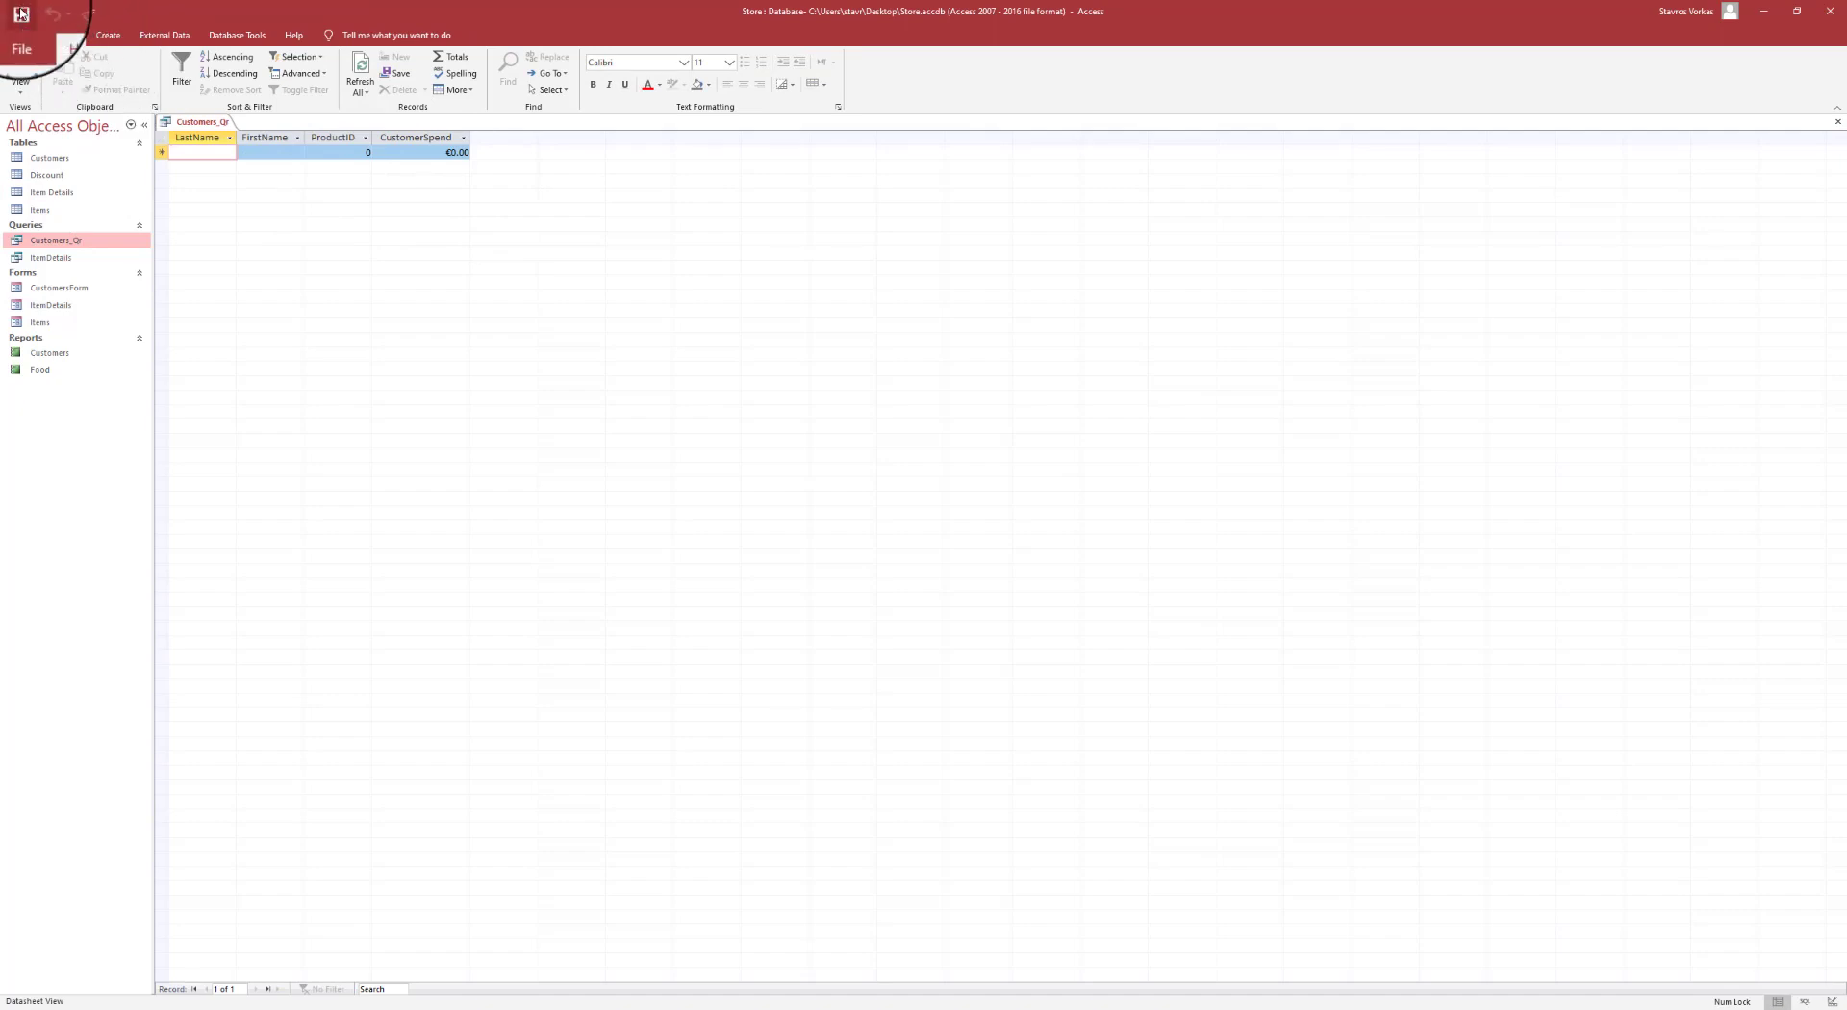
{"action": "left_click", "coordinate": [20, 14]}
{"action": "right_click", "coordinate": [197, 121]}
- Close Customers_Qr, then preview the Customers report in landscape layout and close the preview
{"action": "left_click", "coordinate": [214, 154]}
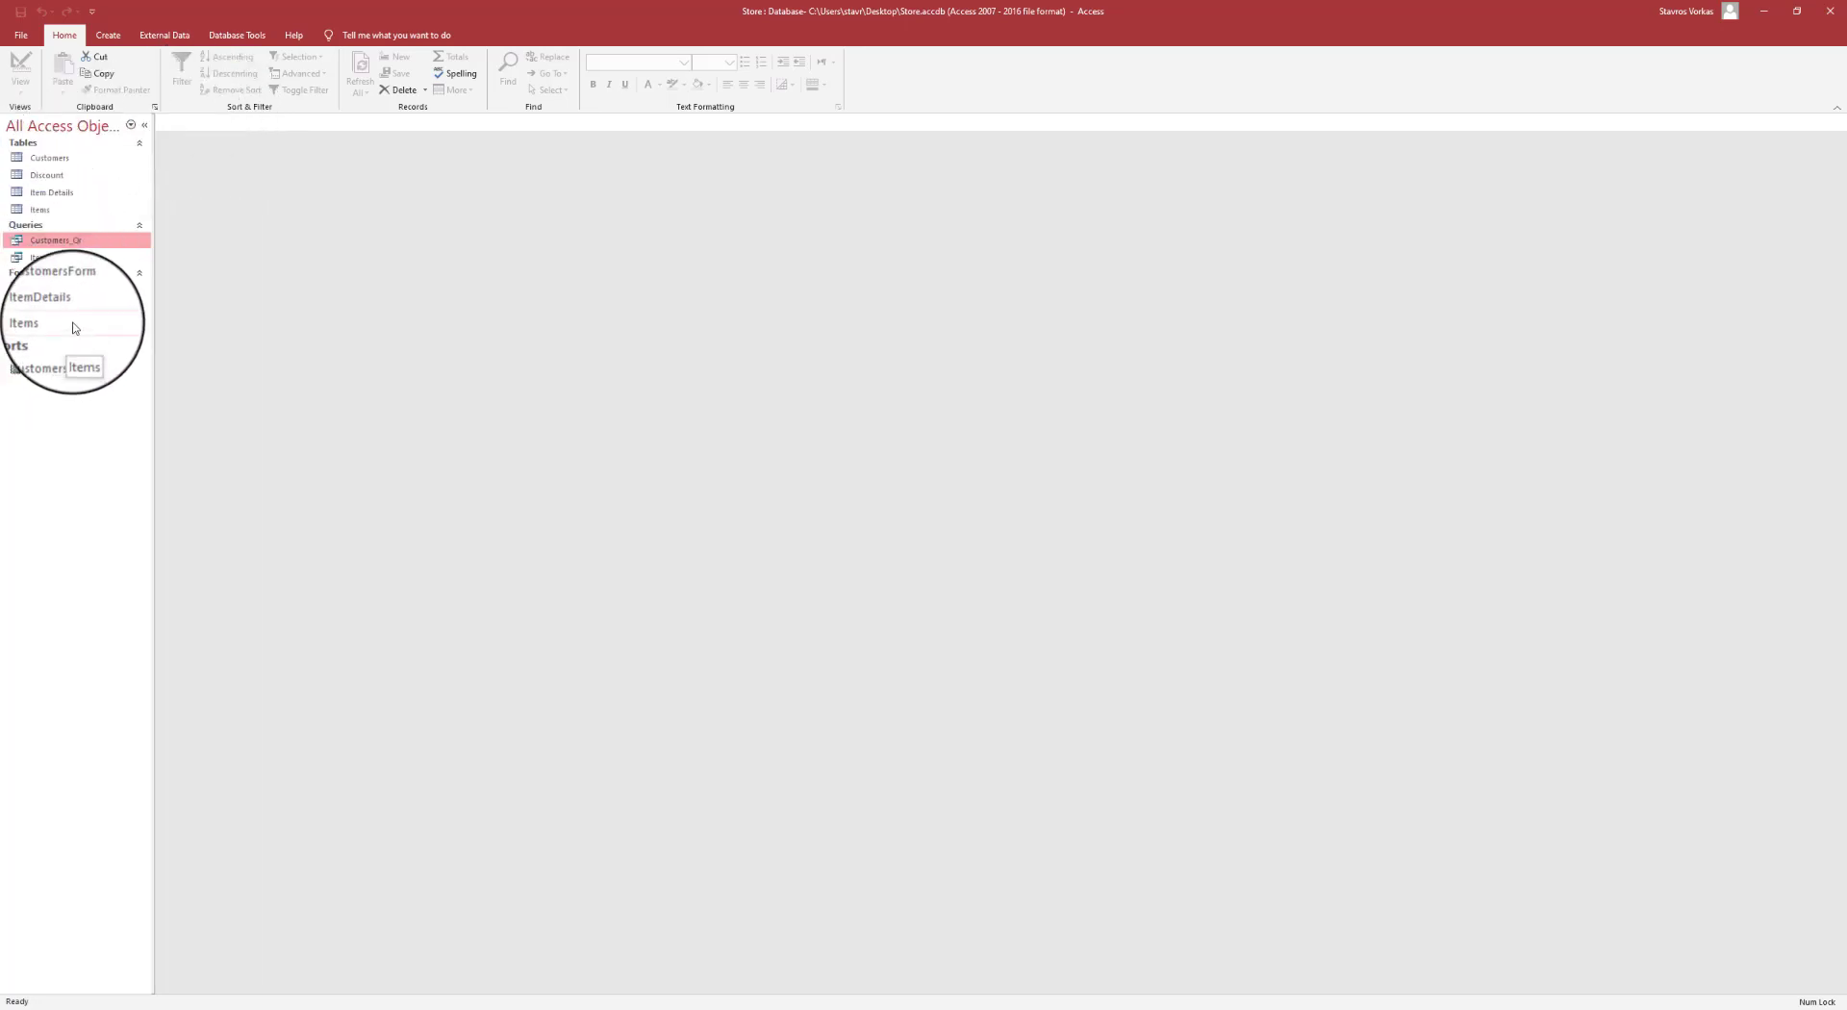
{"action": "left_click", "coordinate": [55, 355]}
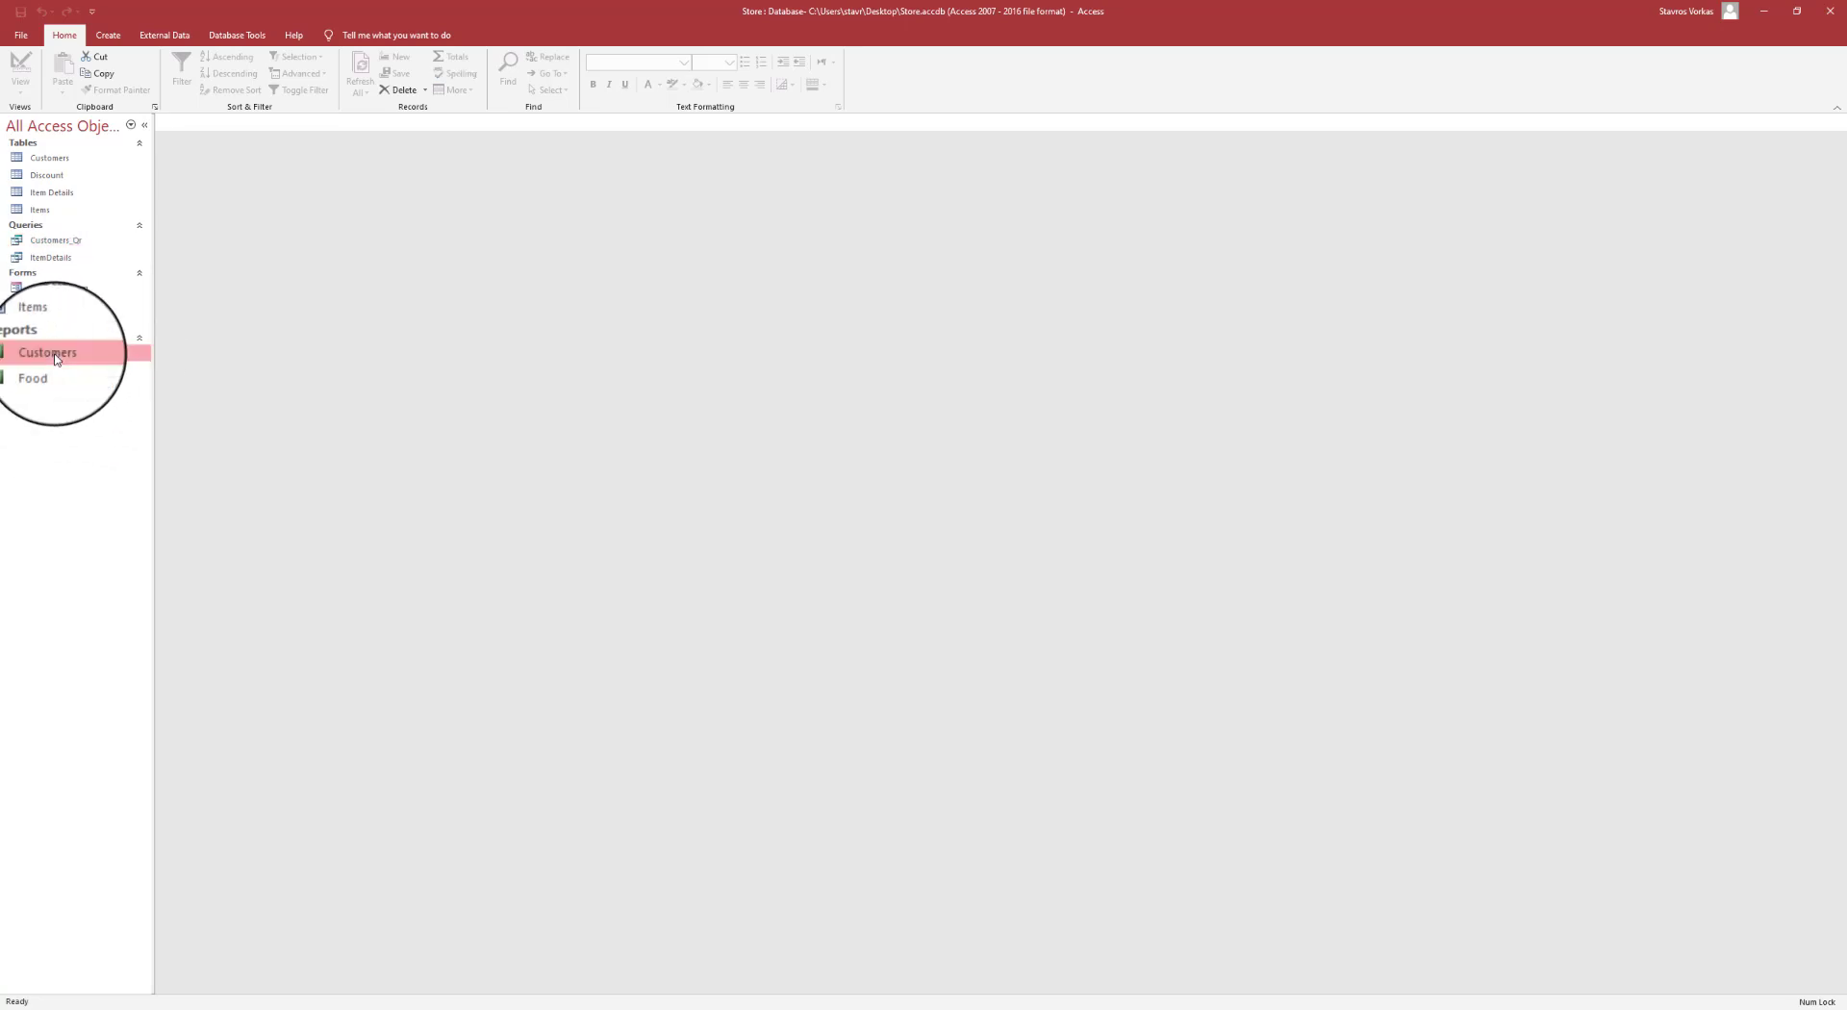
{"action": "double_click", "coordinate": [55, 356]}
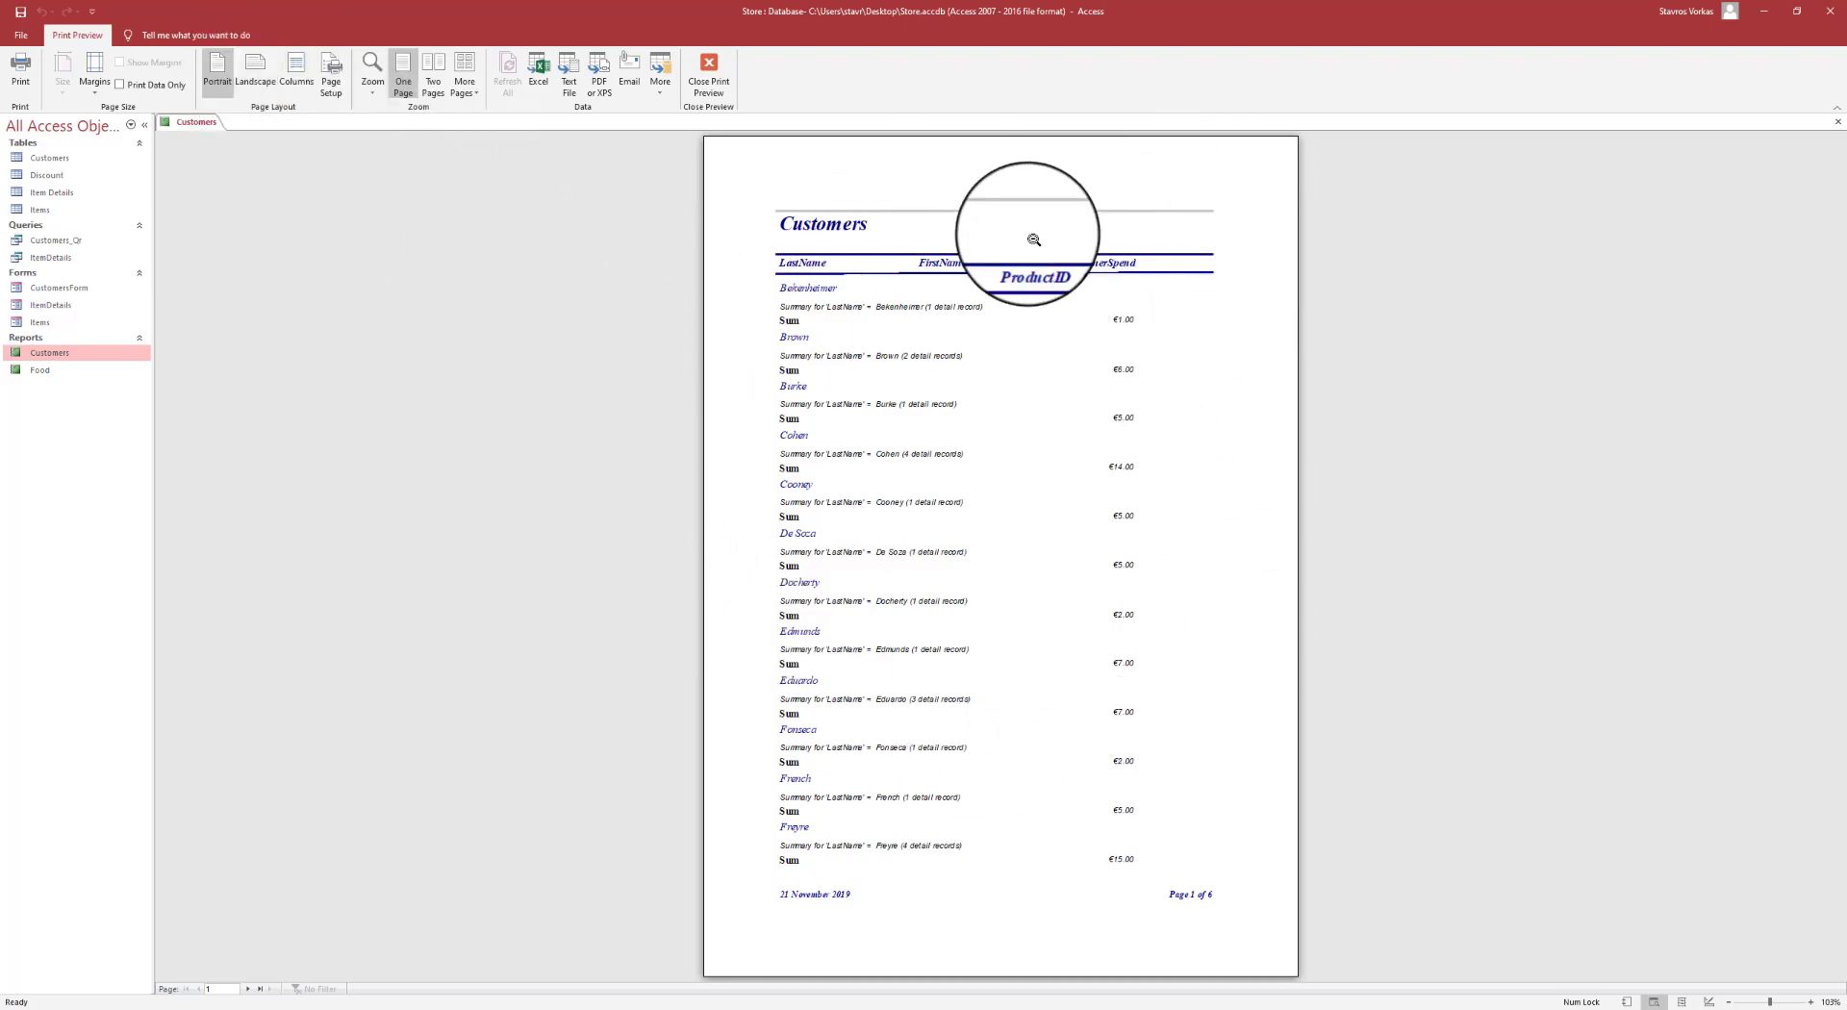
{"action": "left_click", "coordinate": [256, 72]}
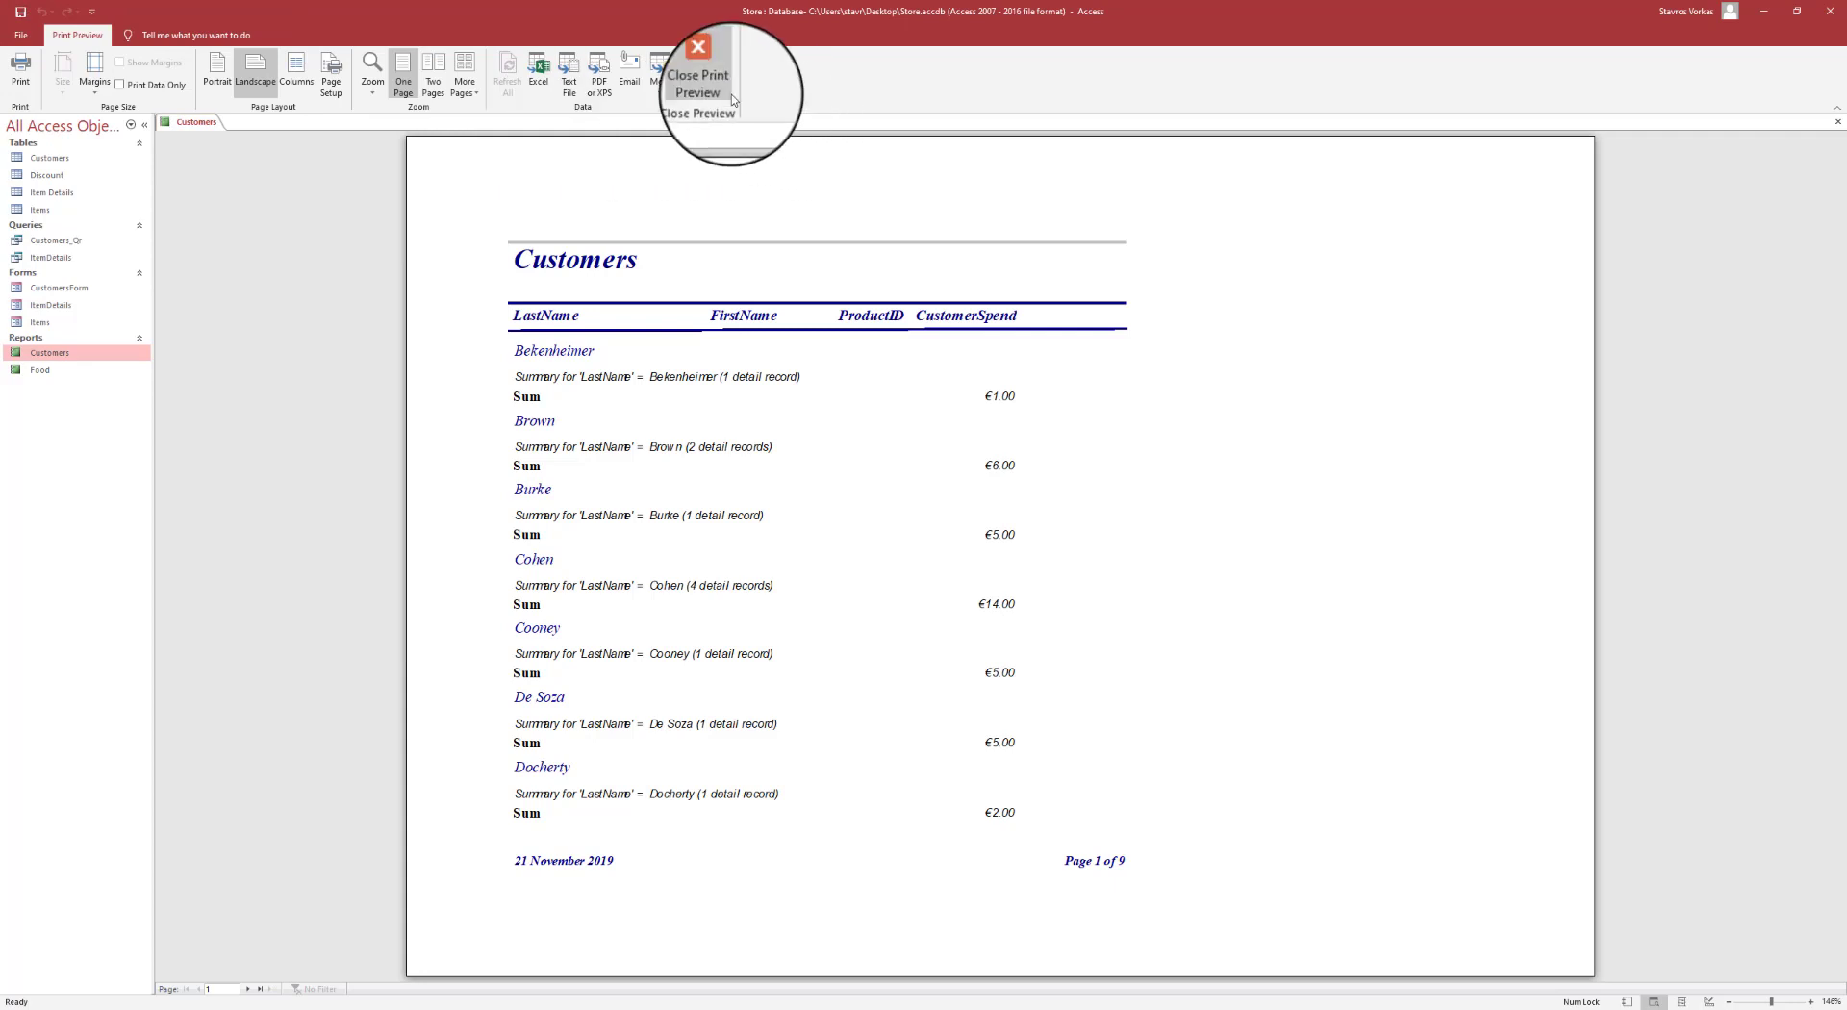
{"action": "left_click", "coordinate": [712, 77]}
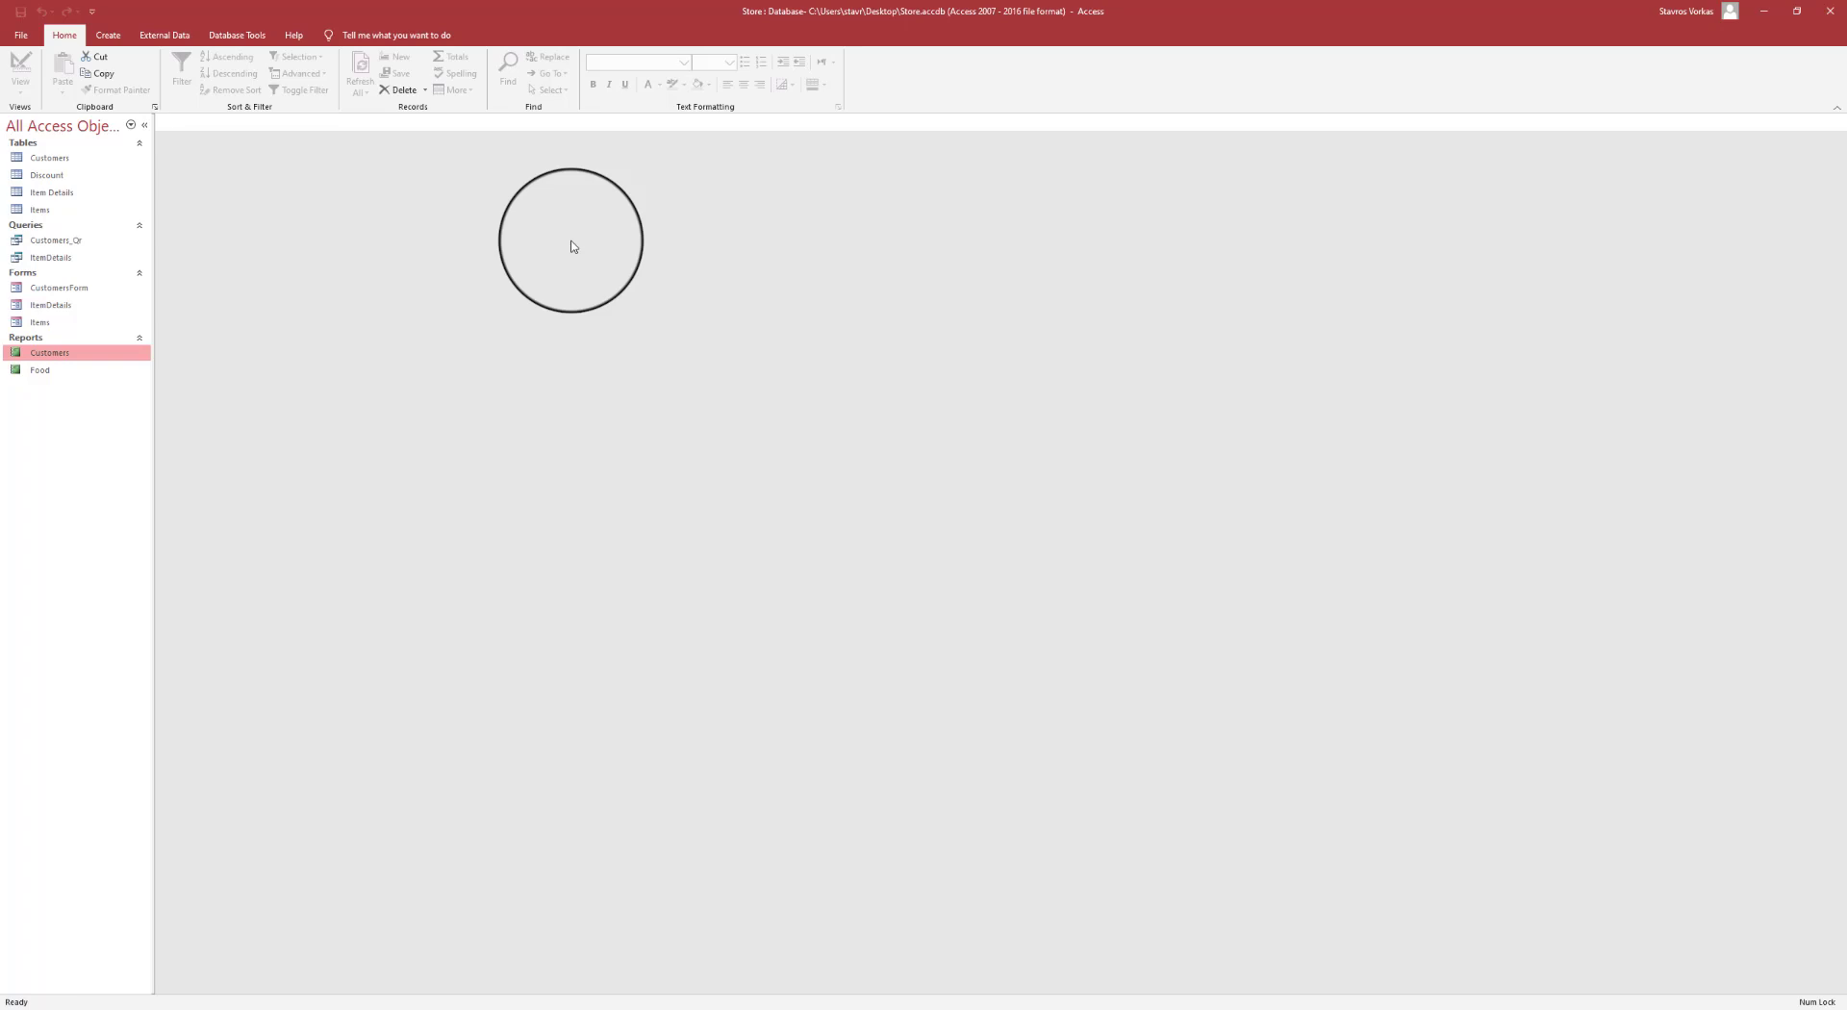
- Preview the Food report's five-item price list, close it, and bring up its context menu
{"action": "left_click", "coordinate": [53, 371]}
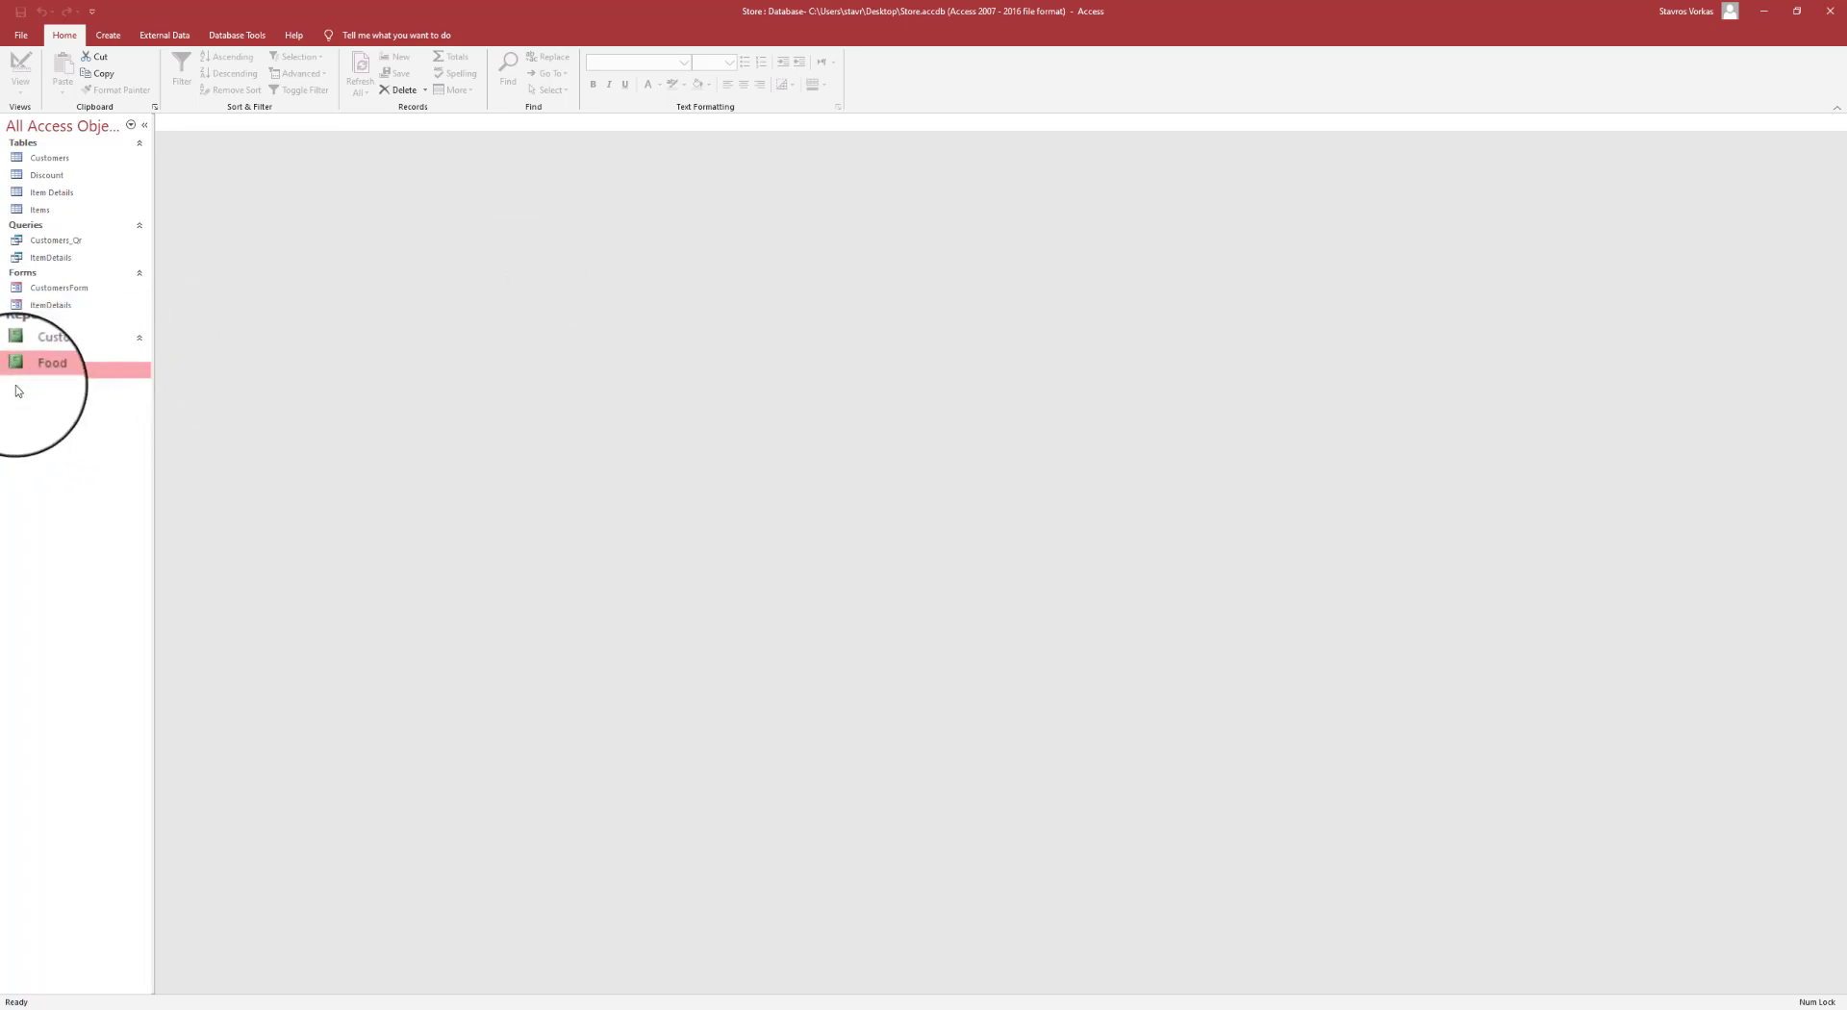
{"action": "double_click", "coordinate": [41, 372]}
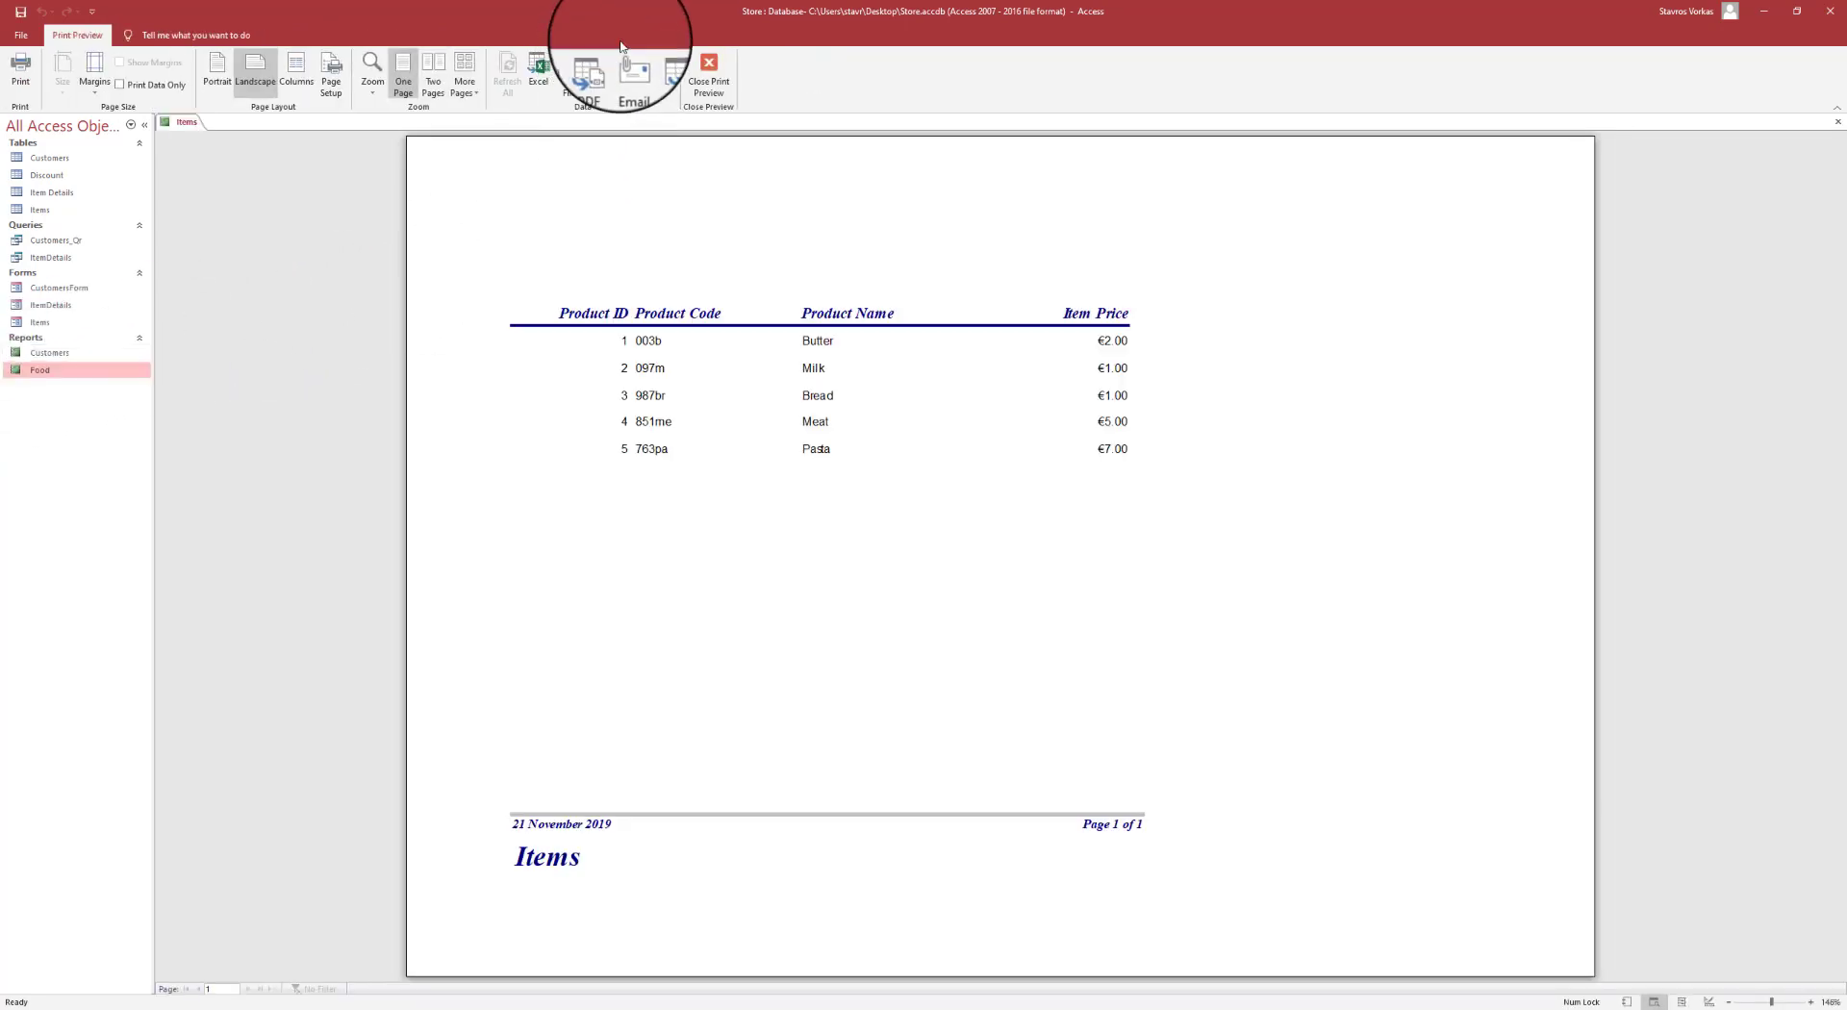
{"action": "left_click", "coordinate": [712, 84]}
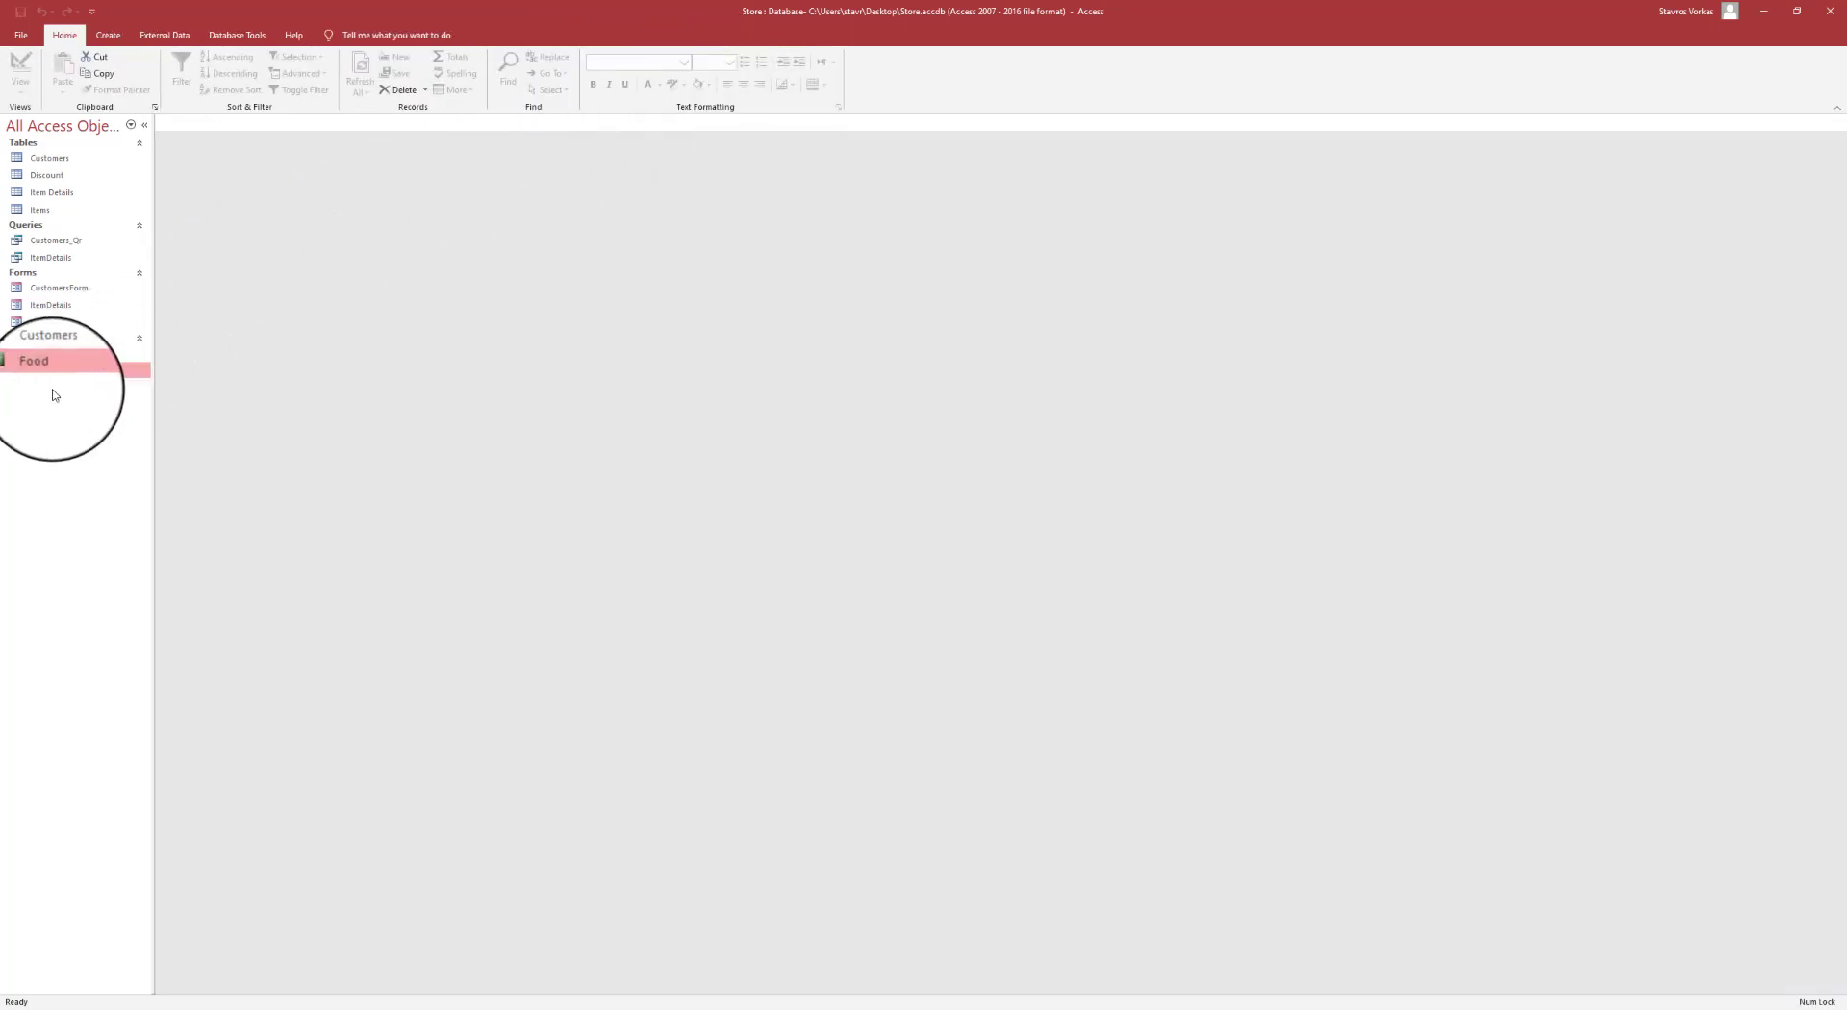
{"action": "right_click", "coordinate": [55, 378]}
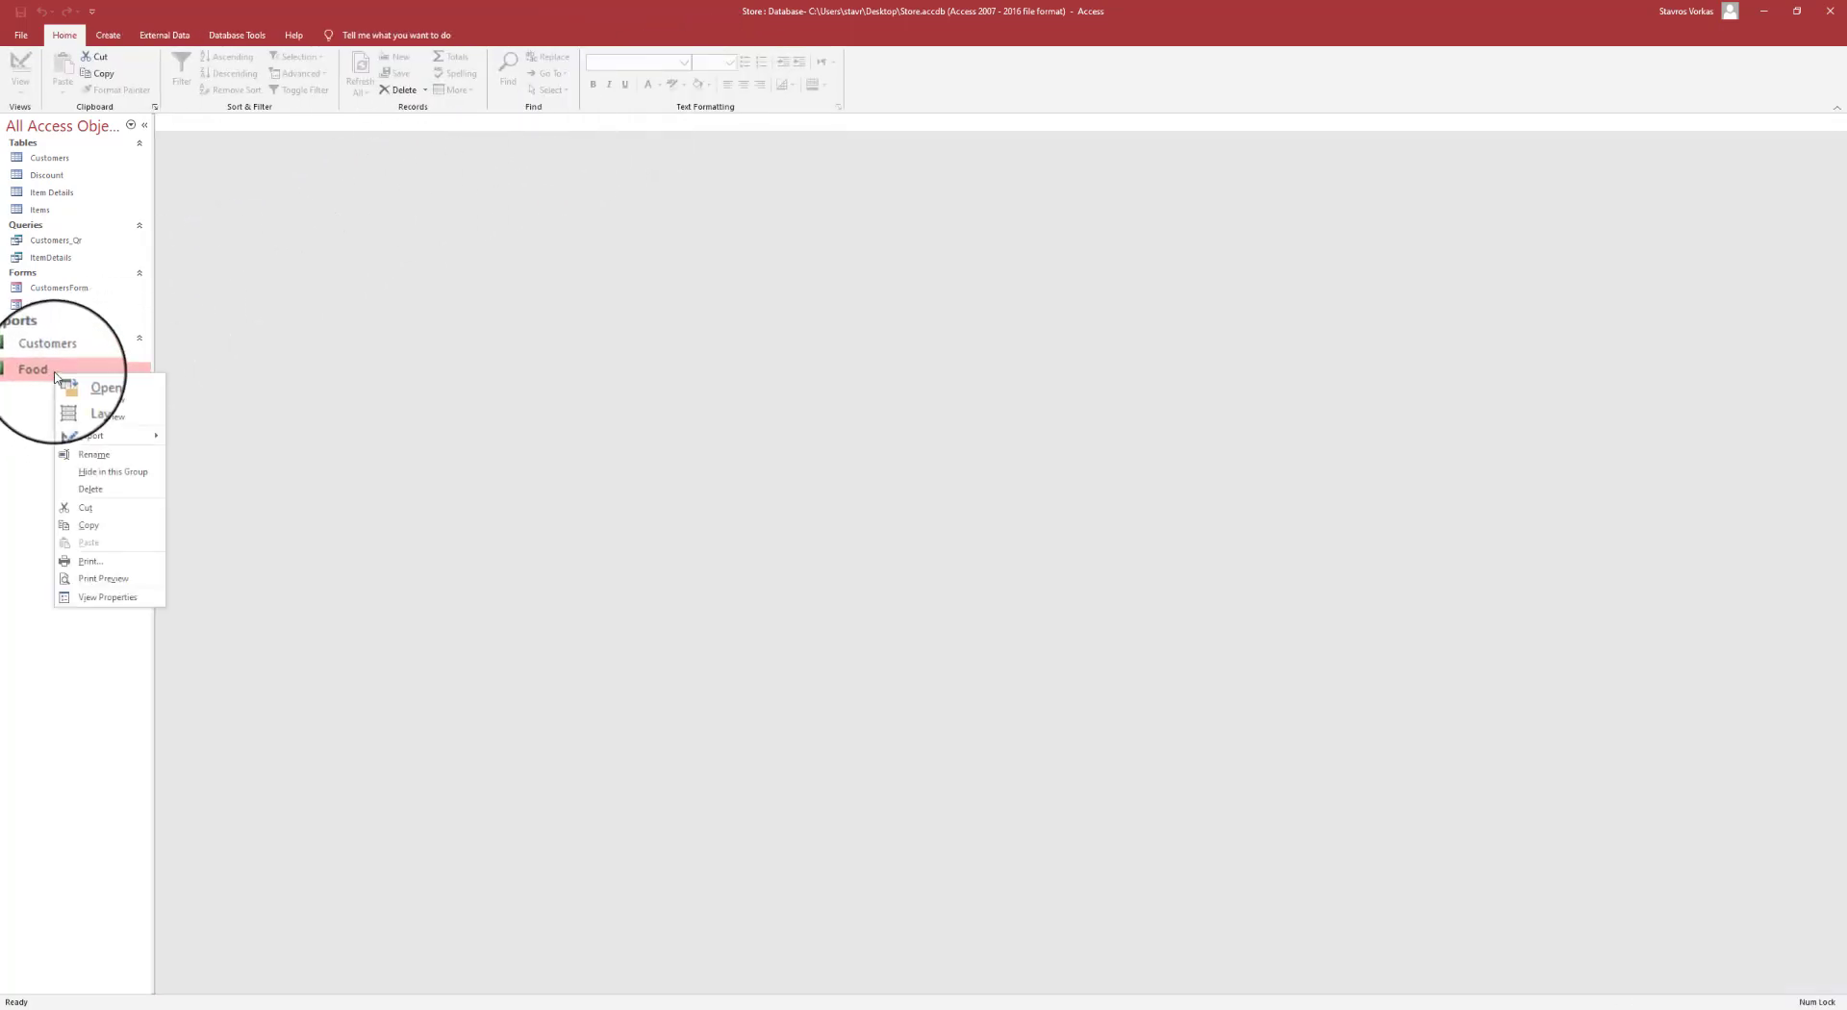
- Open the Food report in Design View, then check its print preview zoomed in
{"action": "left_click", "coordinate": [116, 425]}
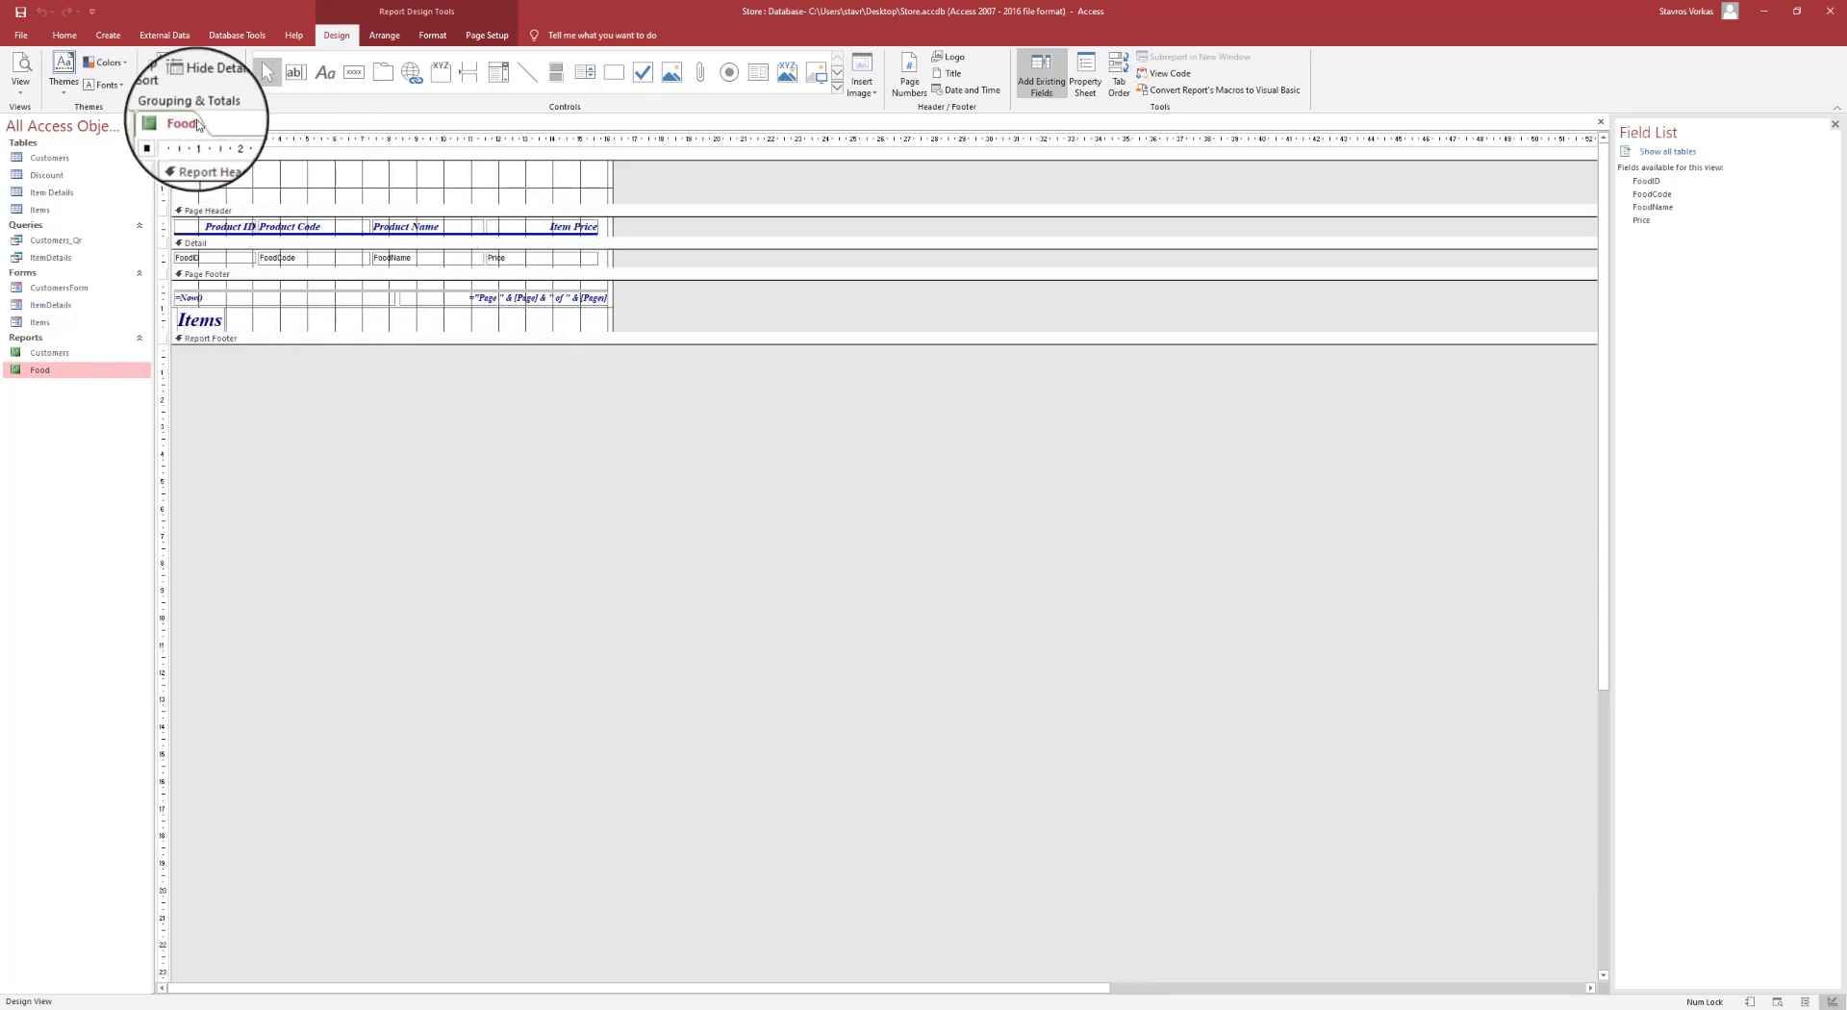
{"action": "left_click", "coordinate": [20, 86]}
{"action": "left_click", "coordinate": [68, 158]}
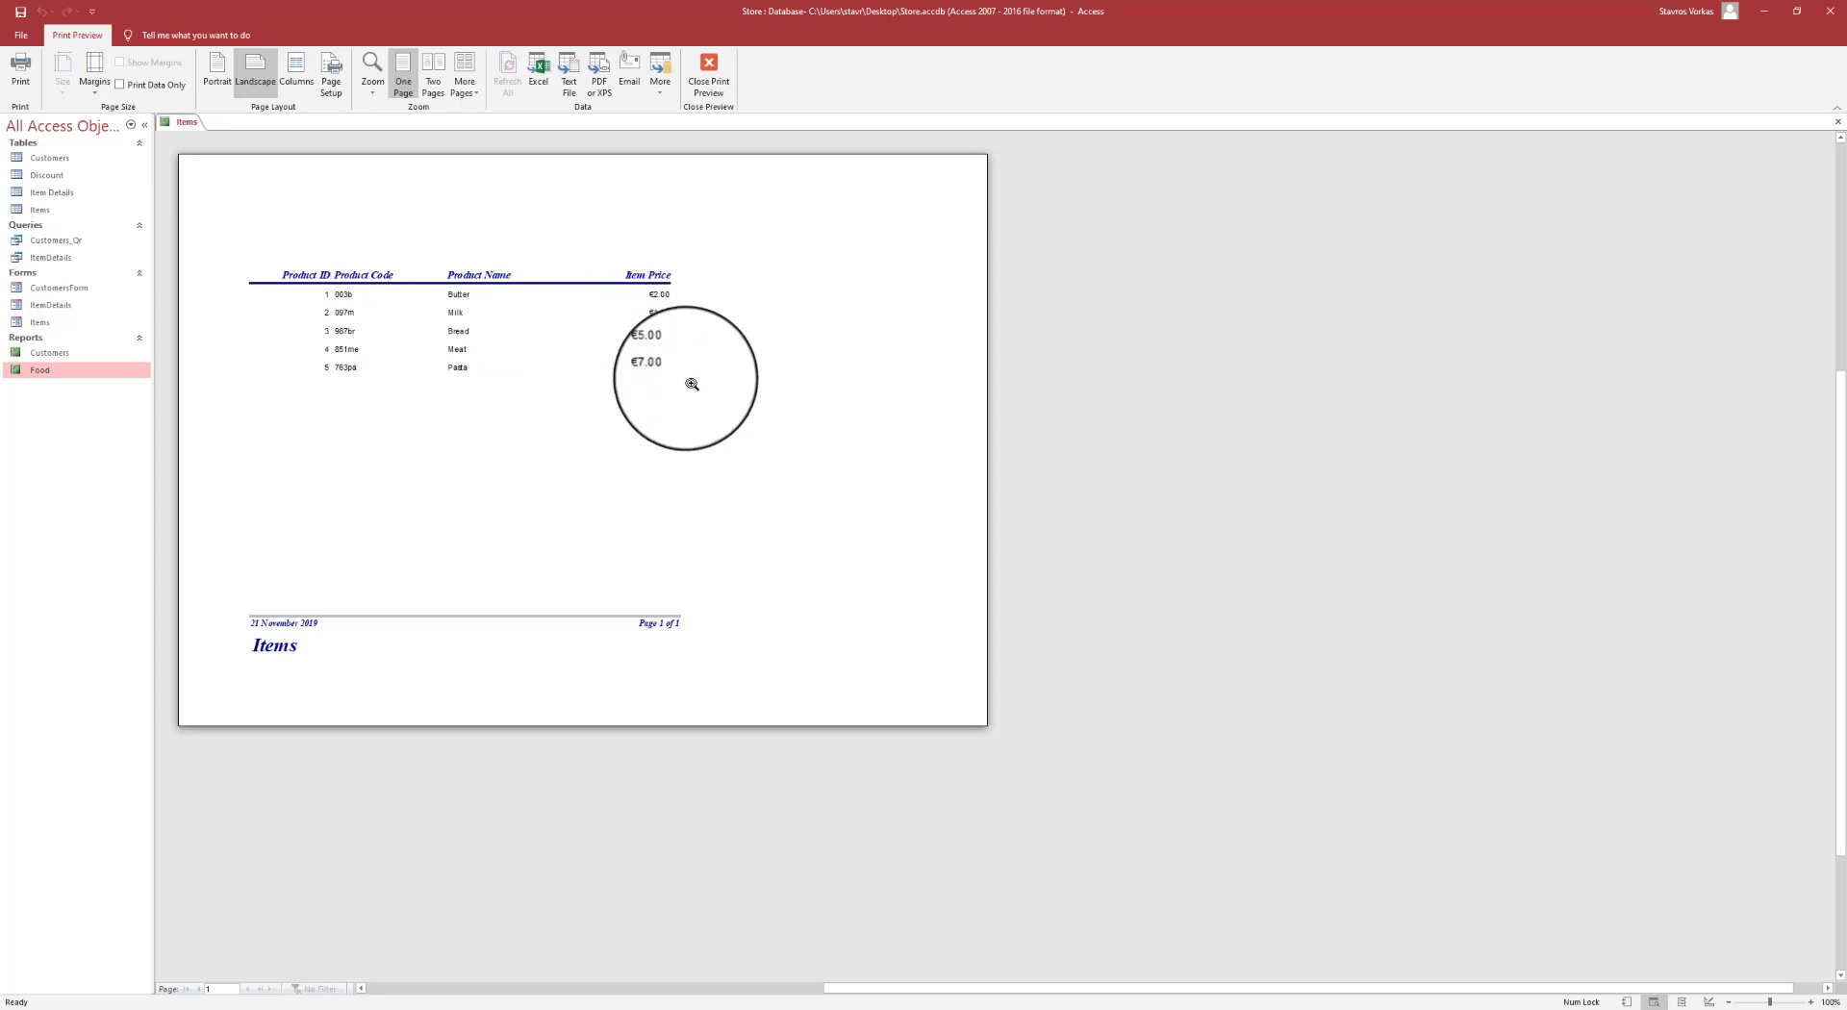
{"action": "left_click", "coordinate": [524, 281]}
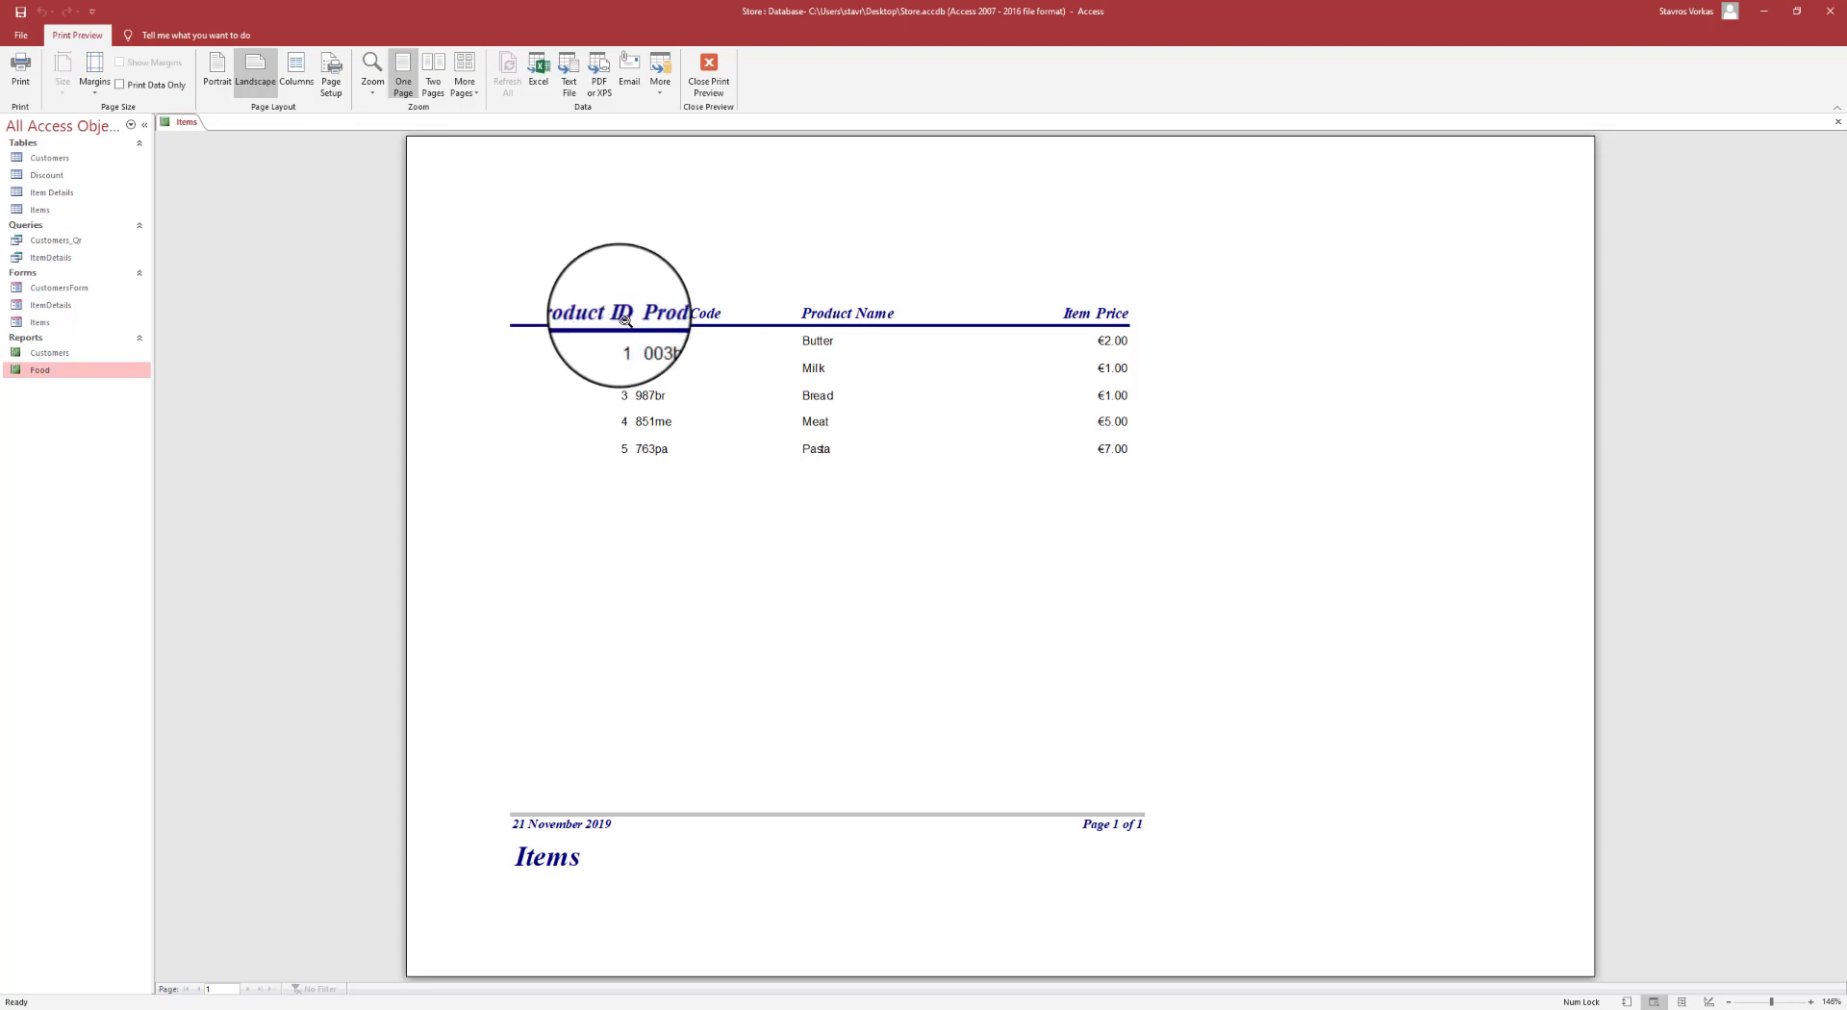
{"action": "left_click", "coordinate": [707, 70]}
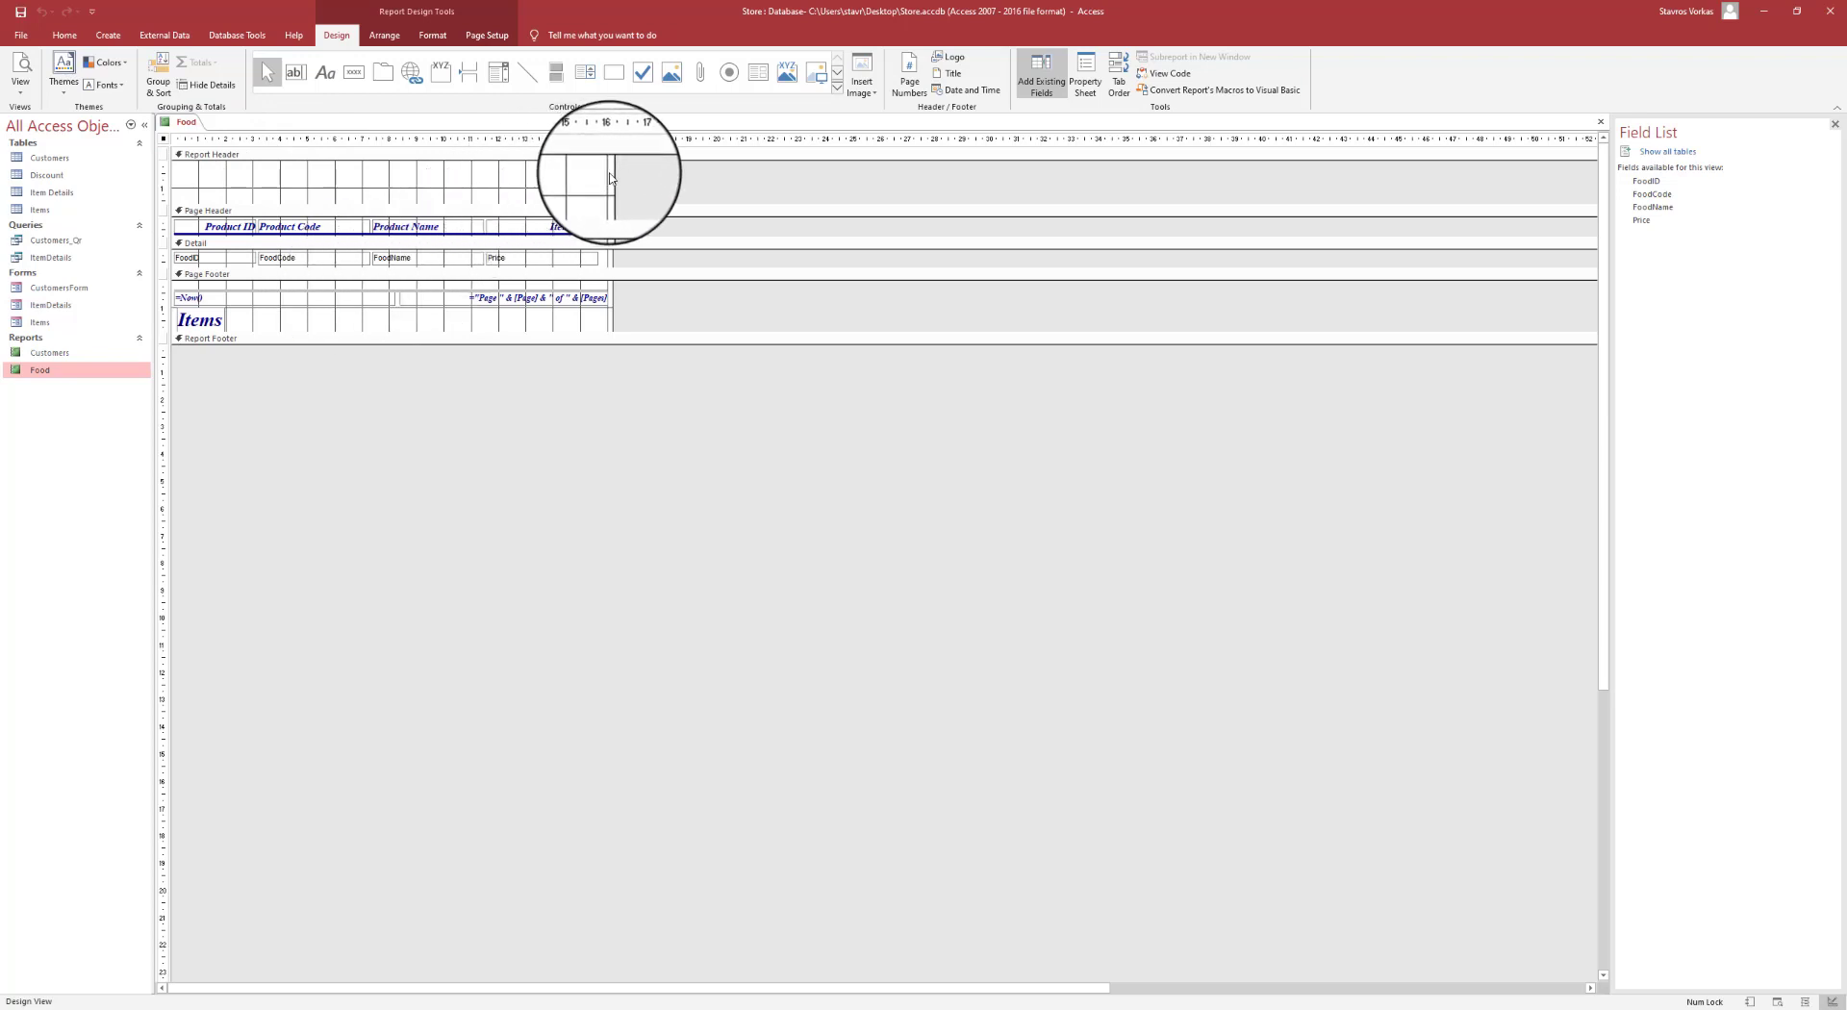
- Widen the Food report layout and add a label with the author's first name beside Price
{"action": "left_click_drag", "start_coordinate": [612, 172], "coordinate": [779, 176]}
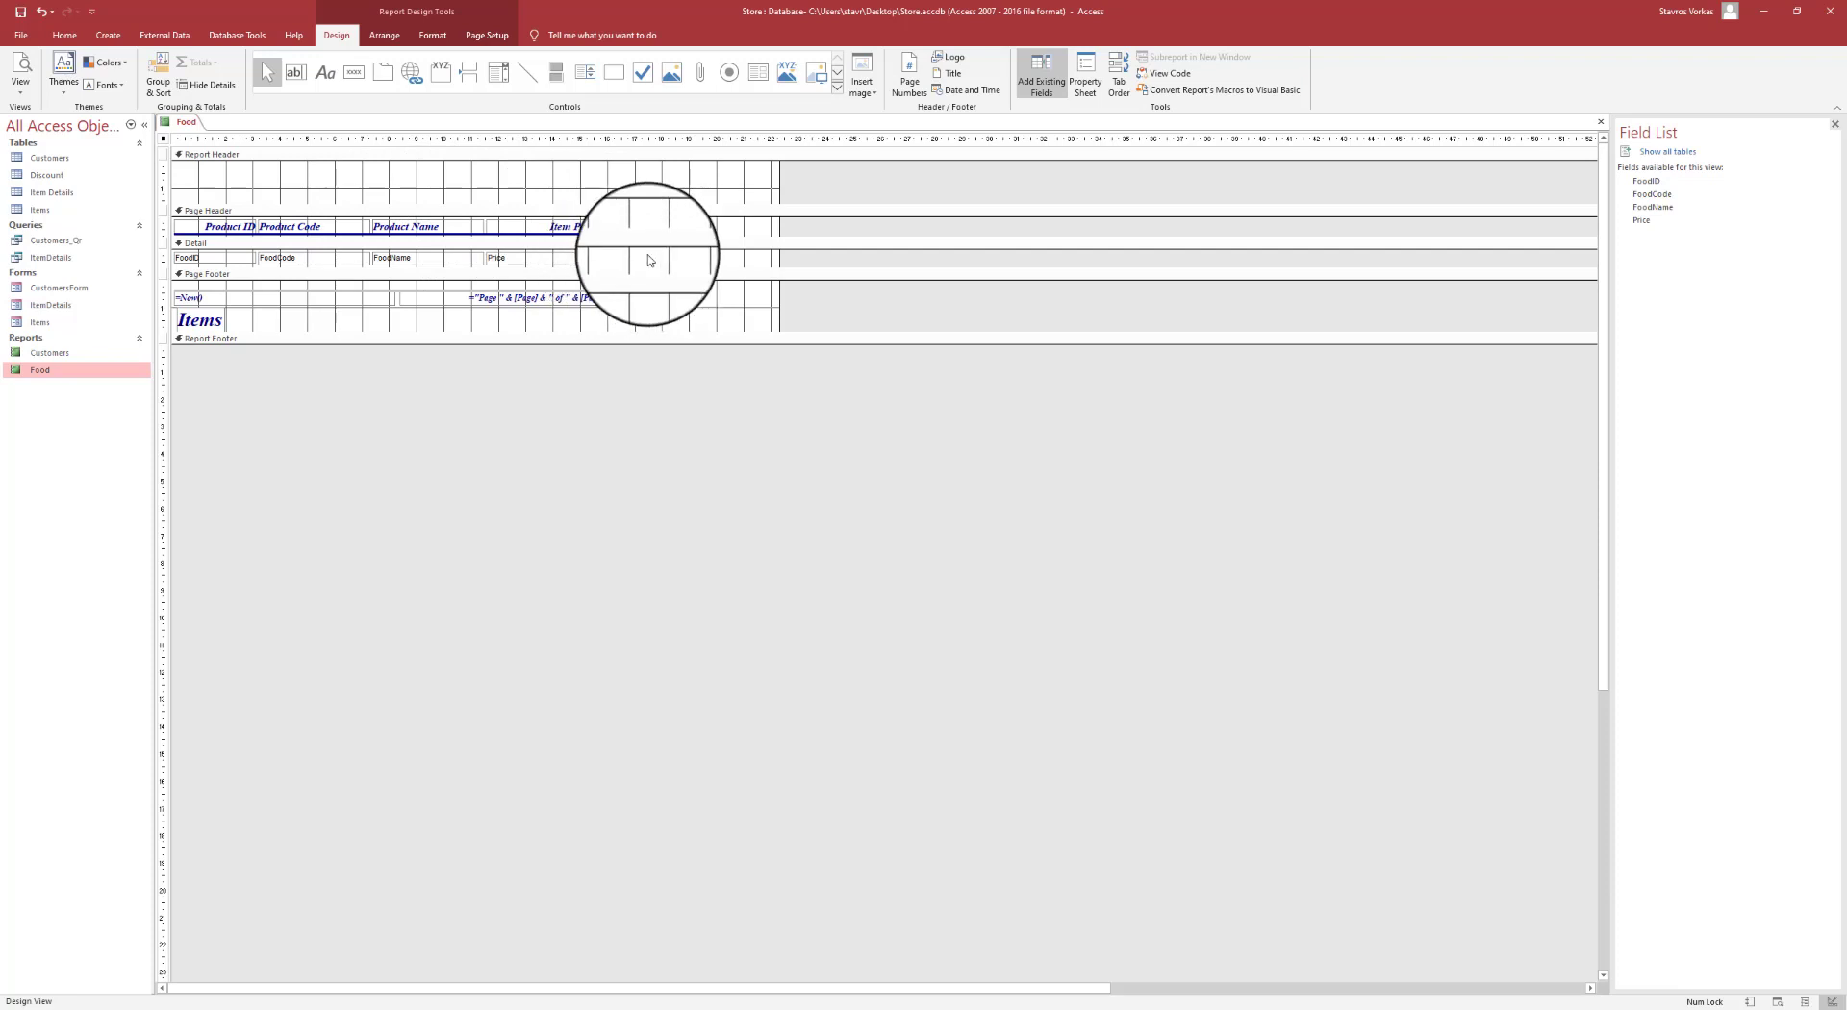
{"action": "left_click", "coordinate": [325, 79]}
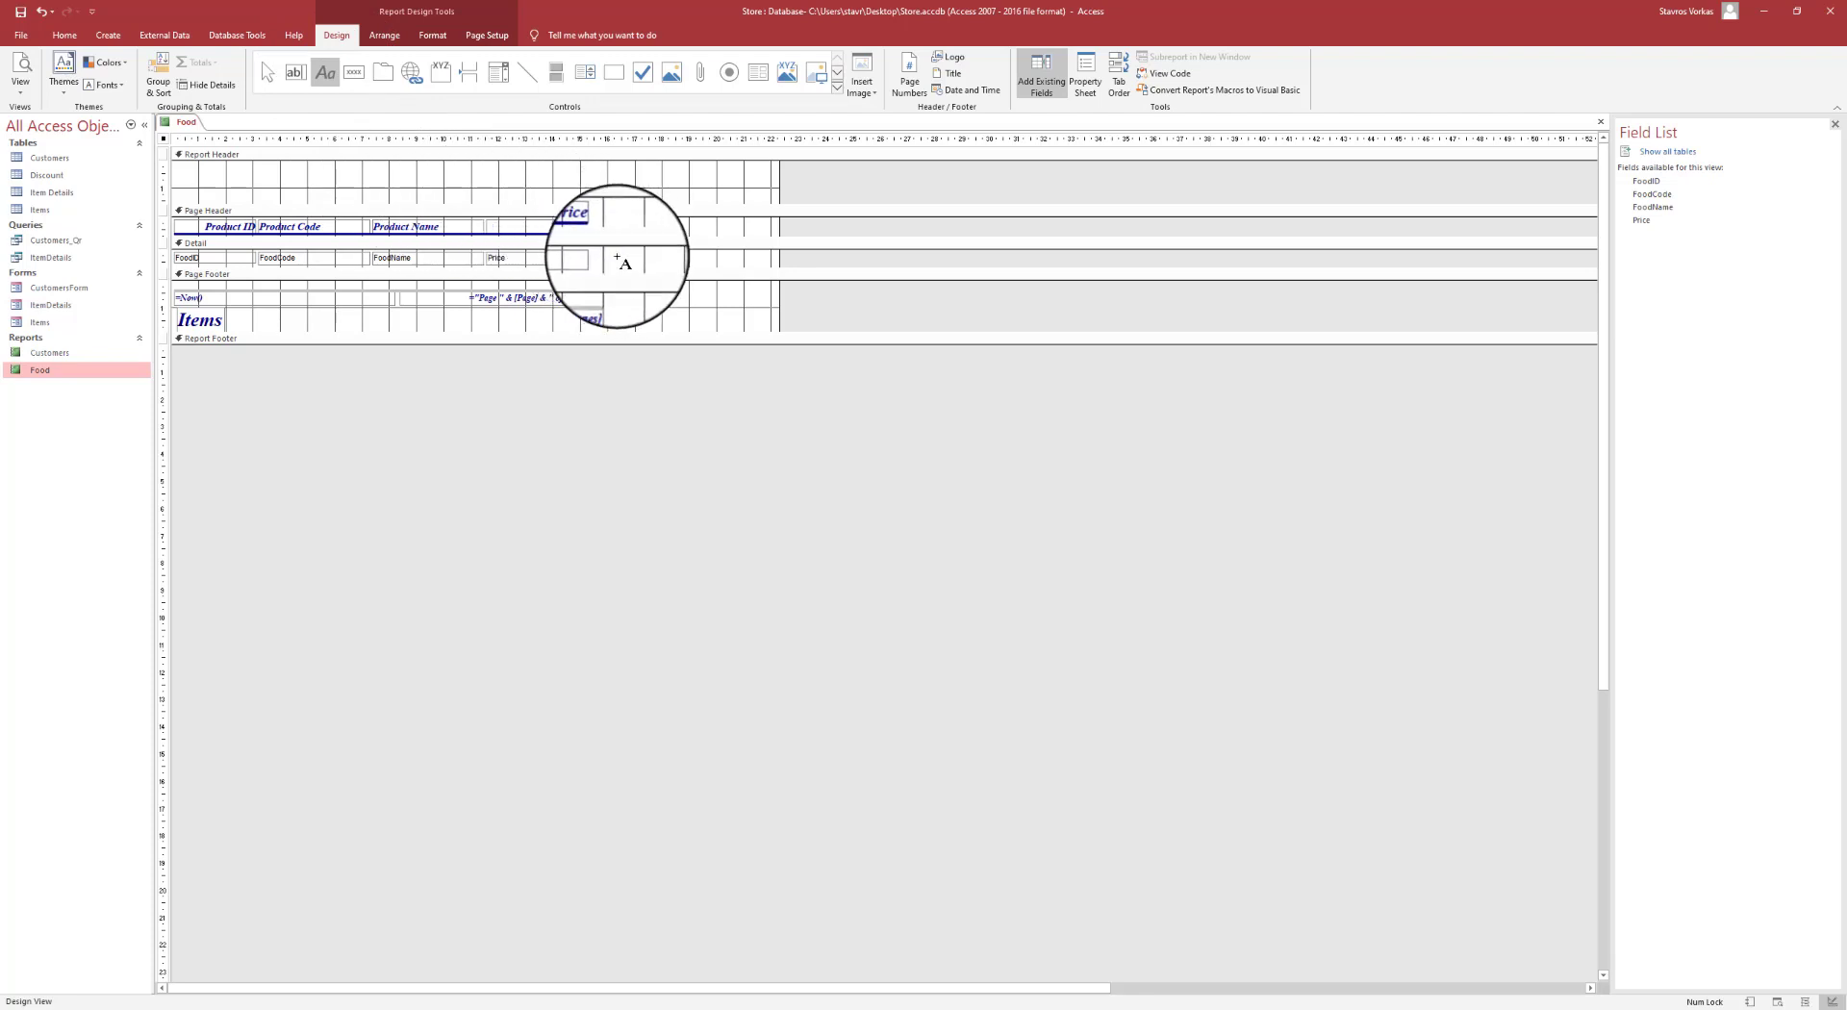
{"action": "left_click_drag", "start_coordinate": [612, 255], "coordinate": [733, 271]}
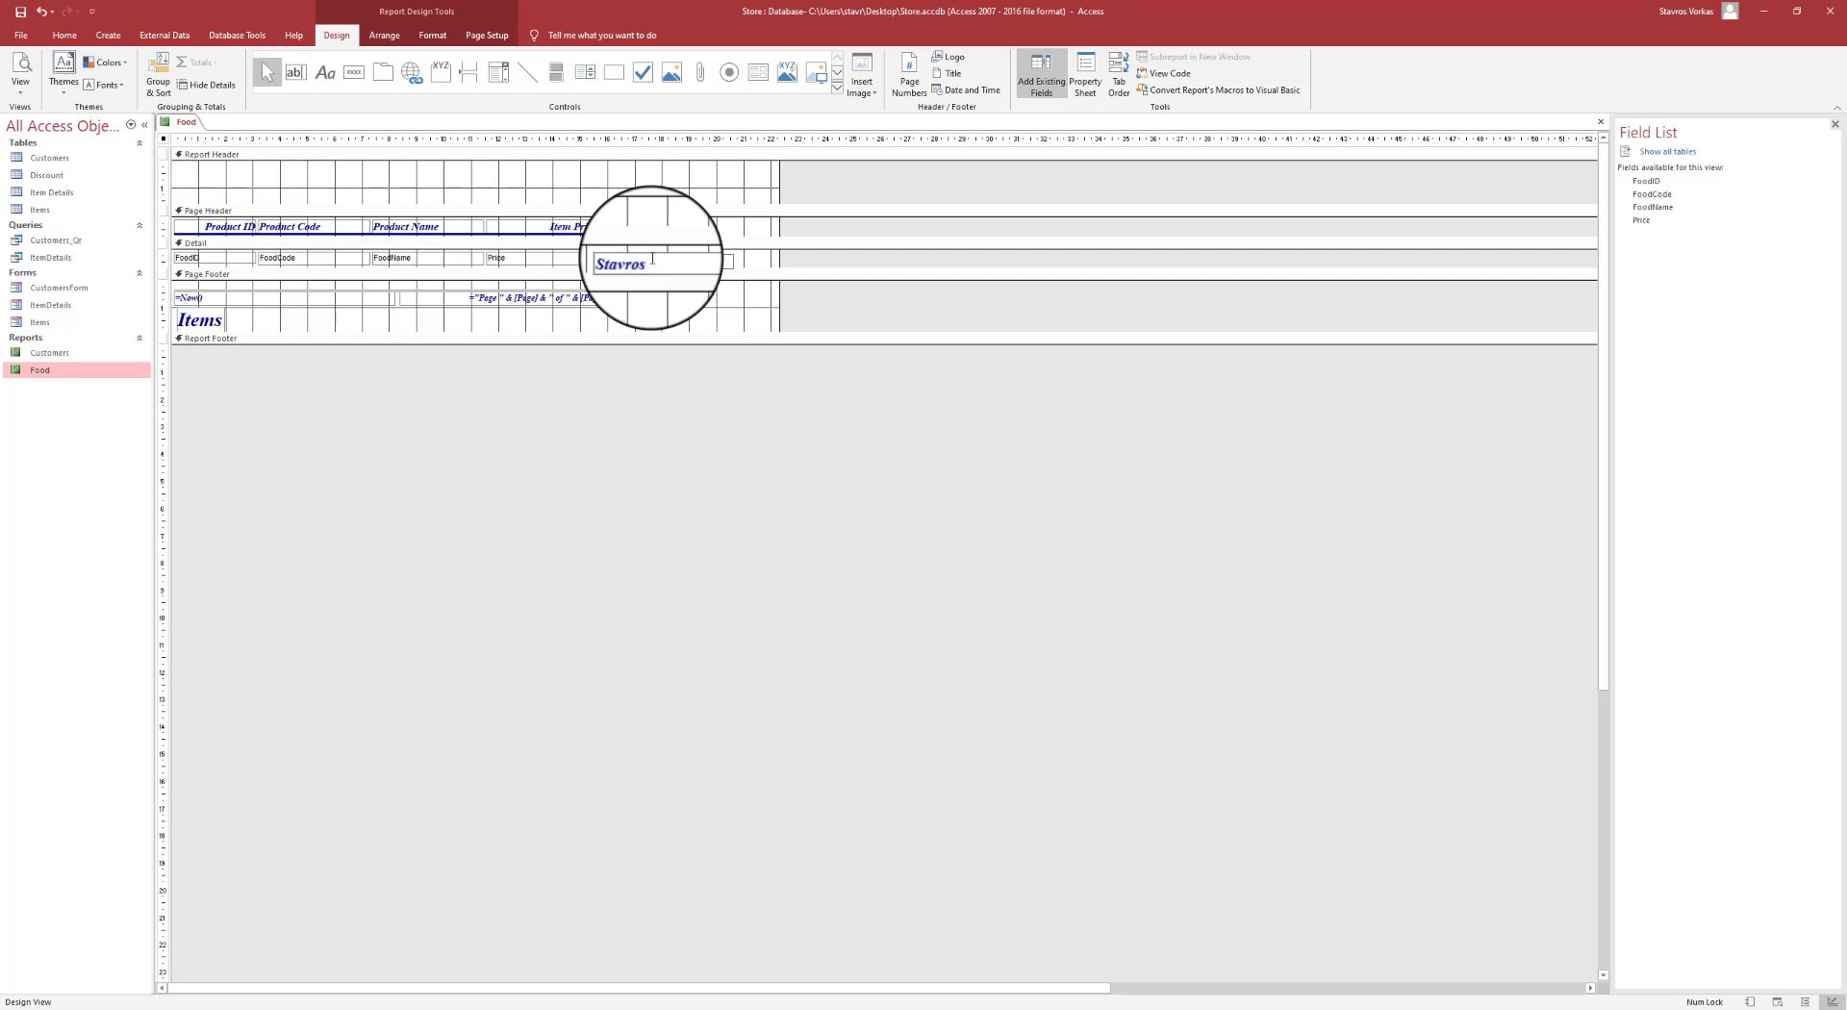
{"action": "left_click", "coordinate": [726, 197]}
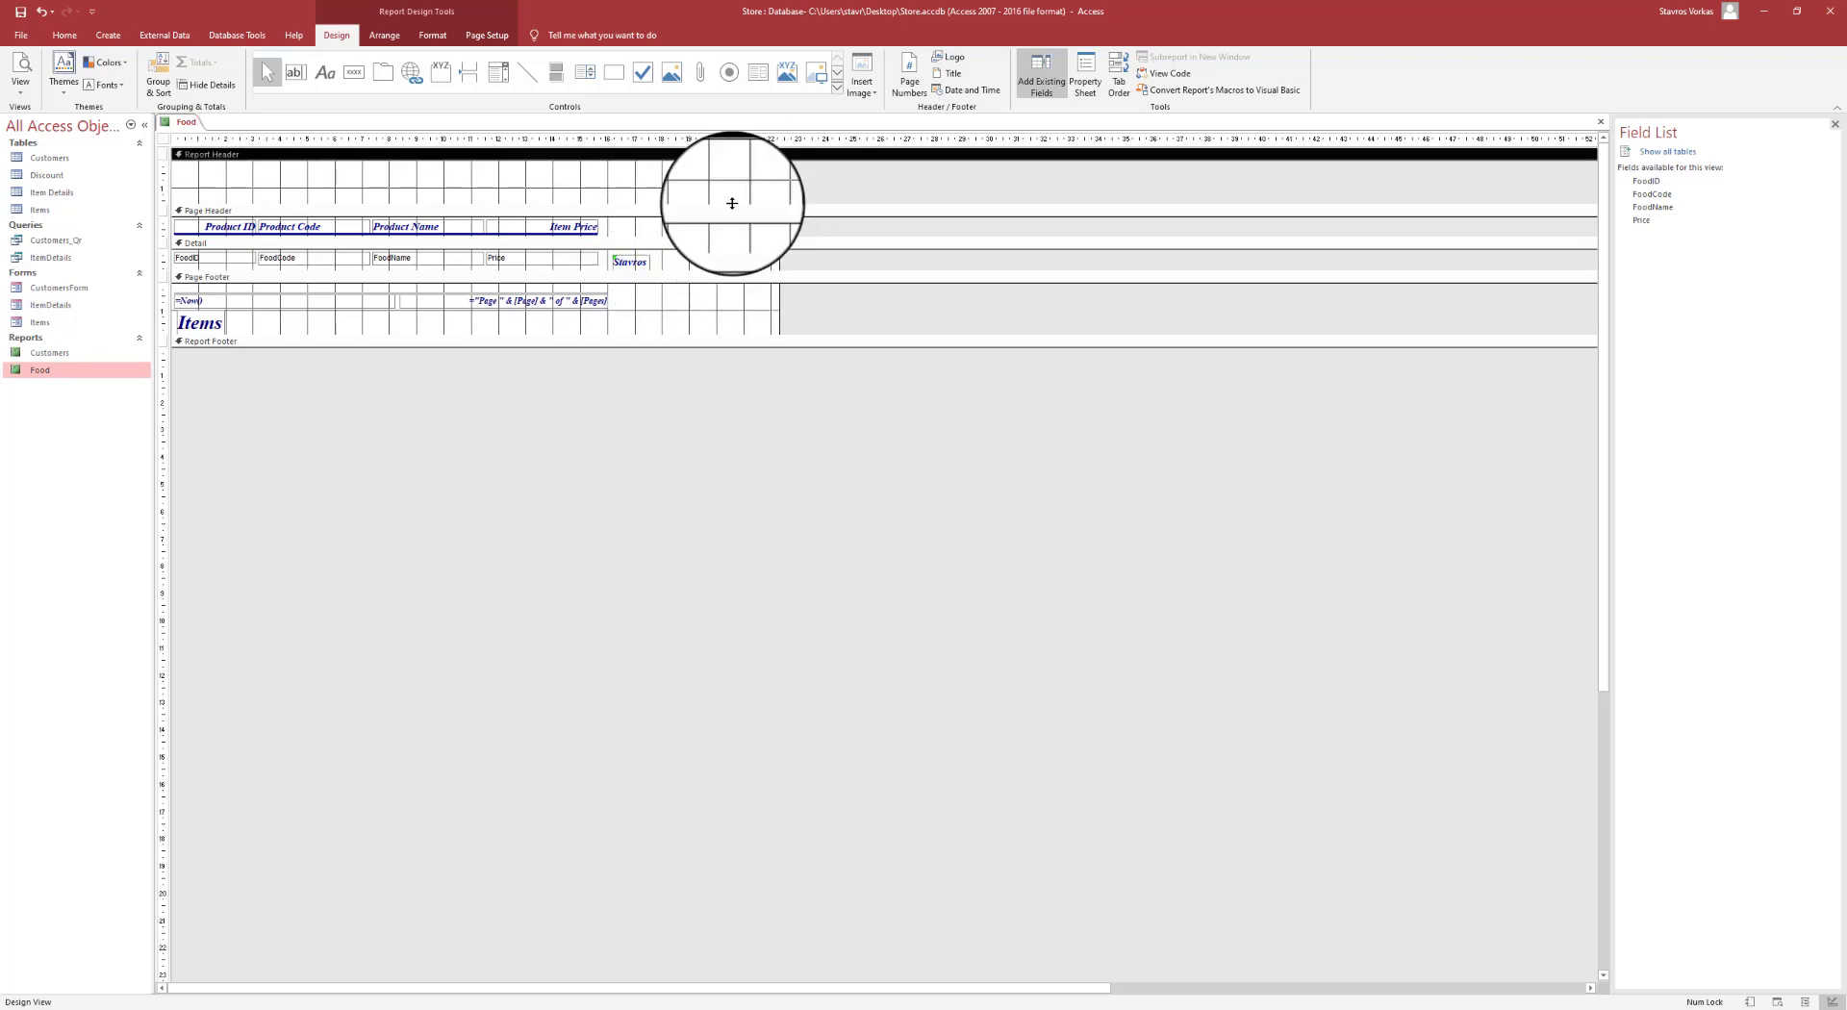
{"action": "left_click", "coordinate": [635, 257]}
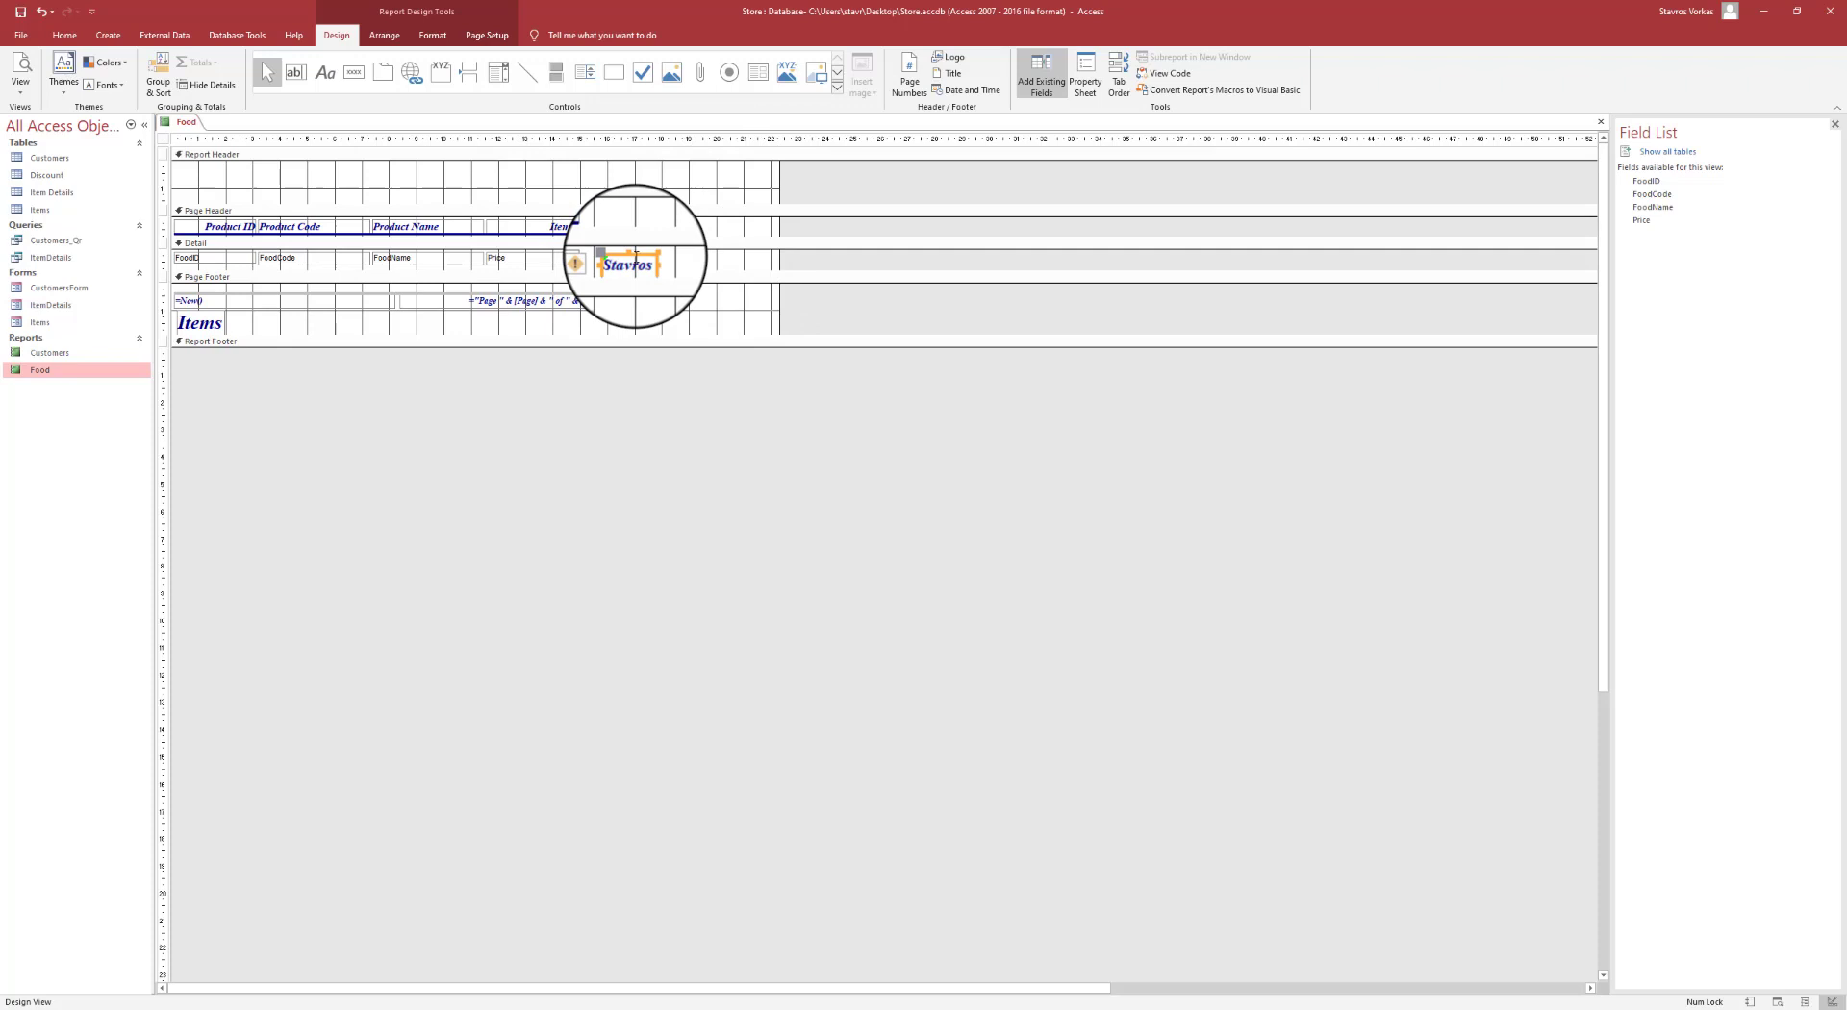
{"action": "left_click", "coordinate": [632, 254]}
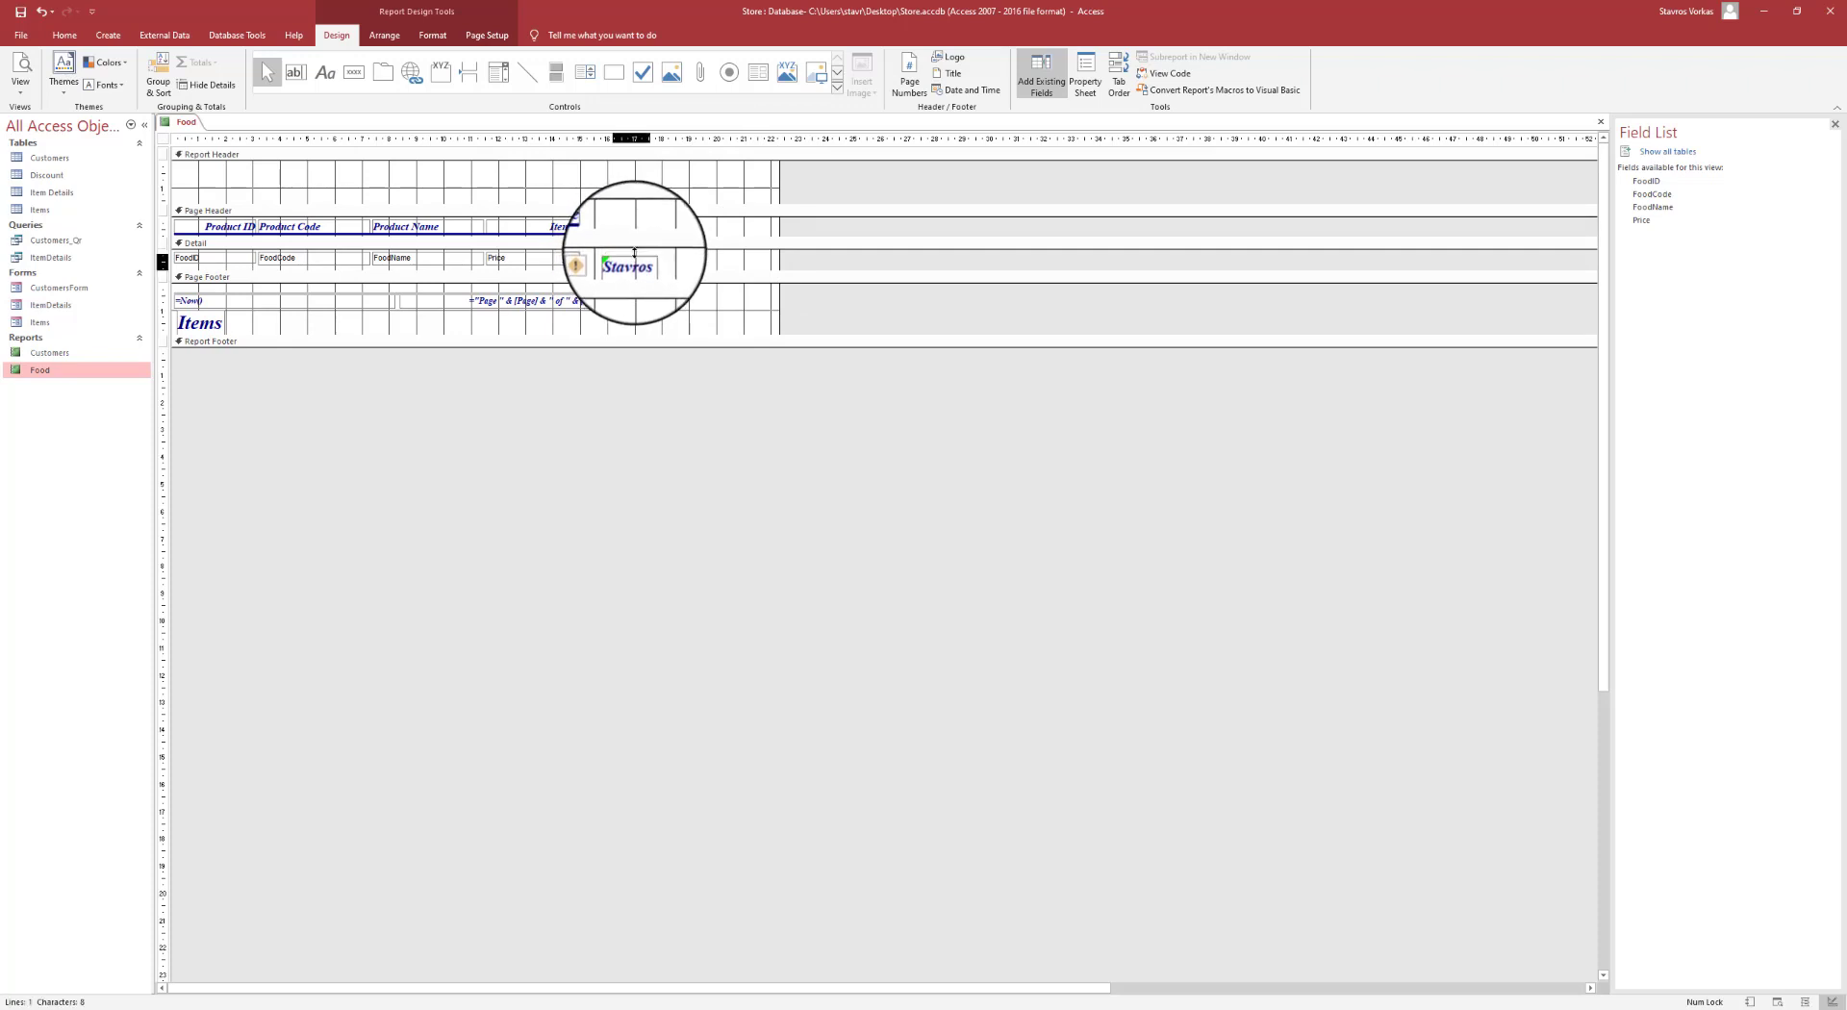
{"action": "left_click", "coordinate": [675, 267]}
{"action": "left_click", "coordinate": [679, 271]}
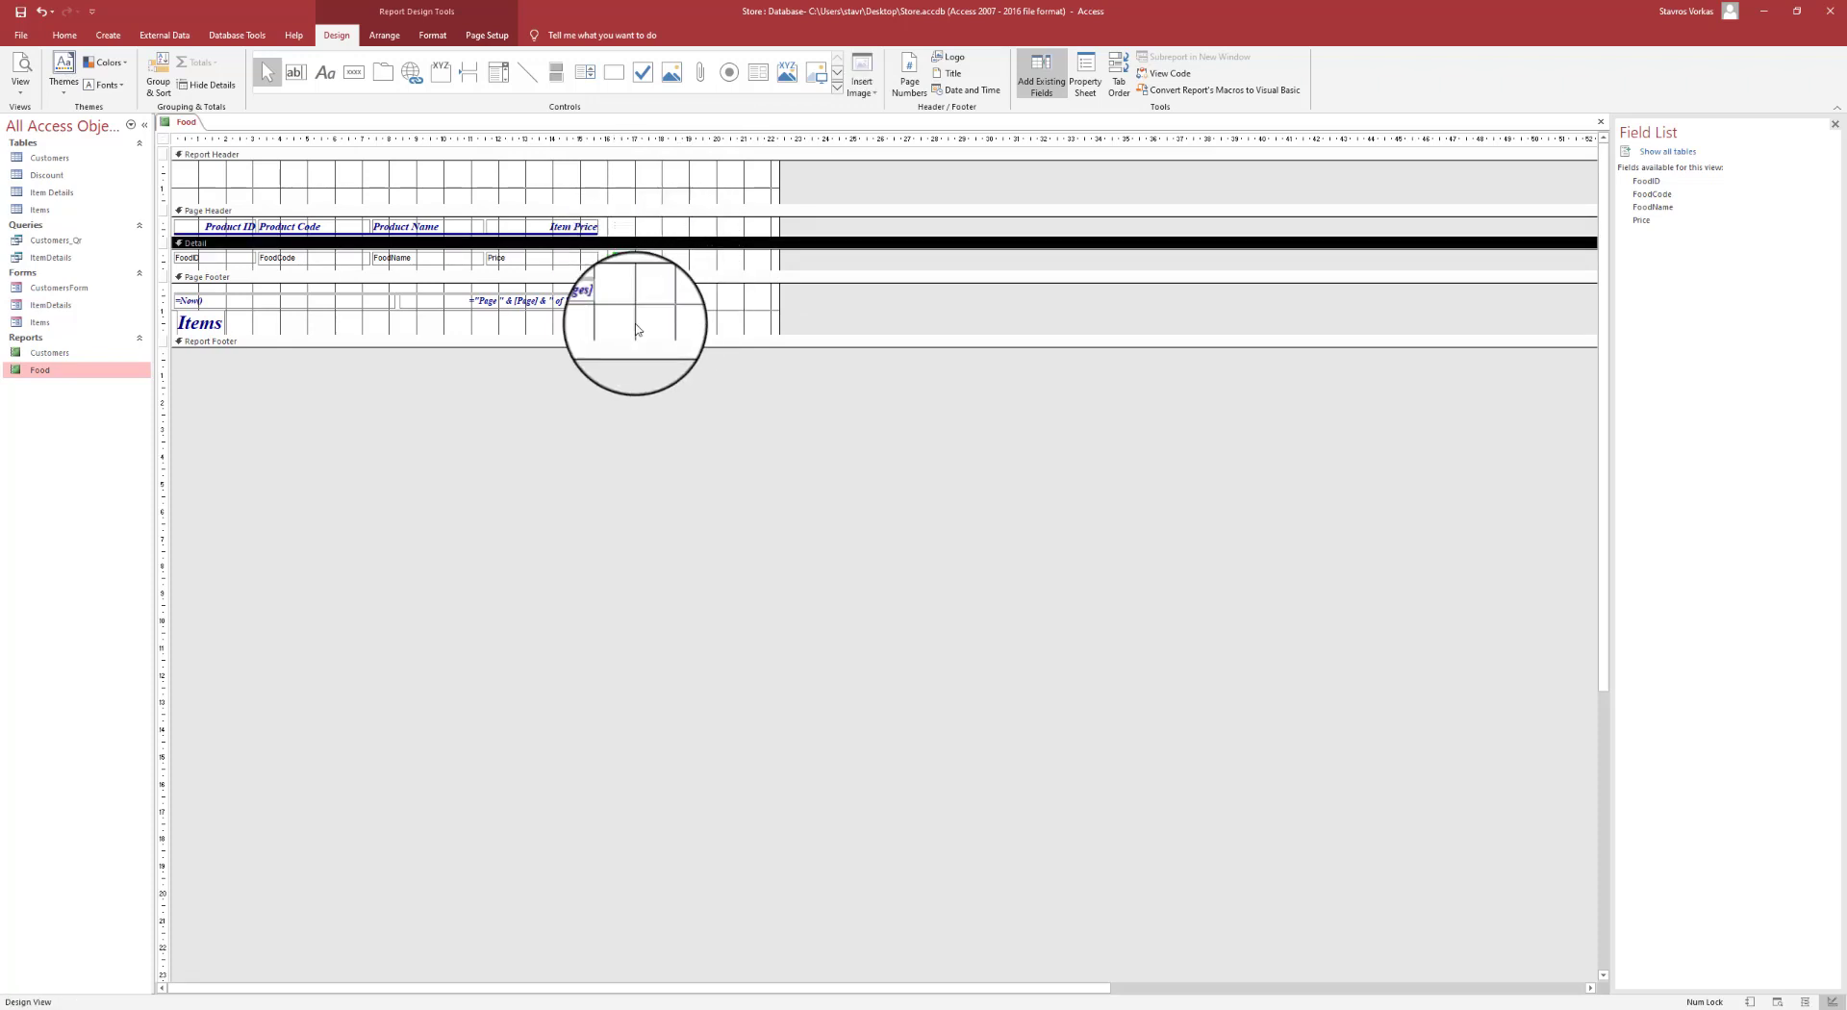
{"action": "left_click", "coordinate": [685, 266]}
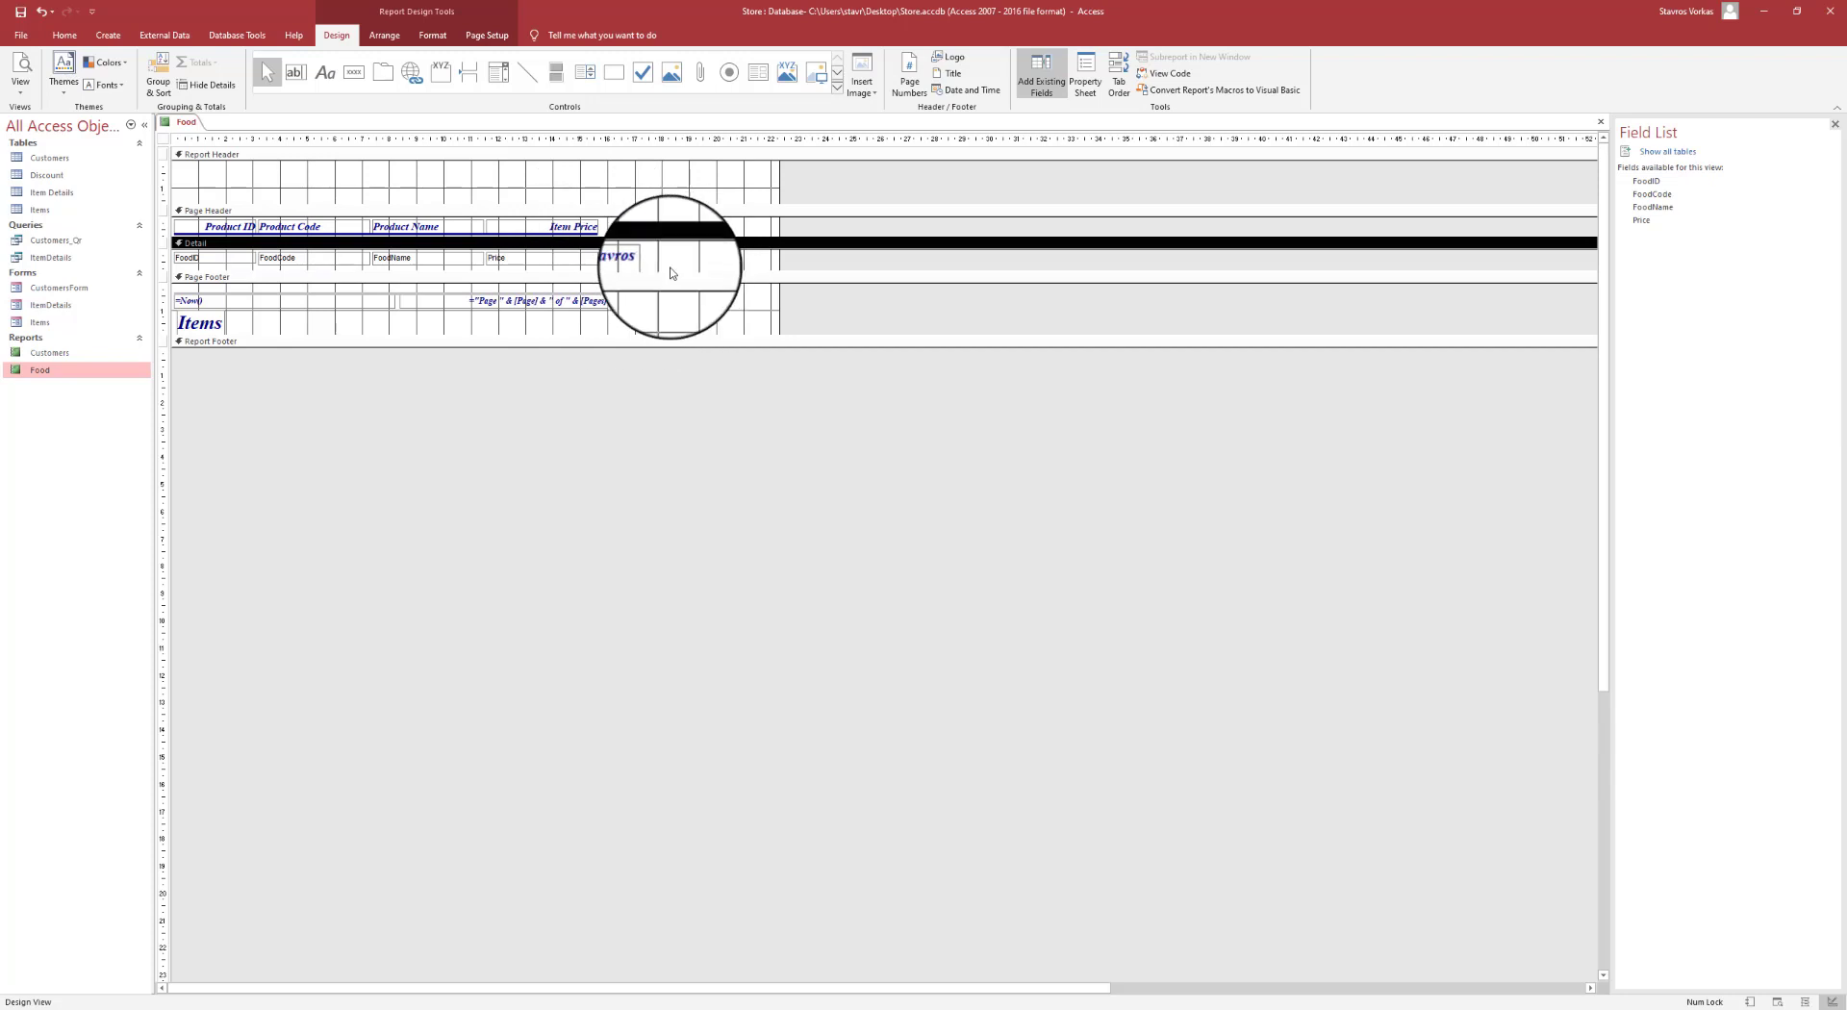
- Print-preview the Food report with its new name column, then close the report
{"action": "left_click", "coordinate": [20, 96]}
{"action": "left_click", "coordinate": [43, 141]}
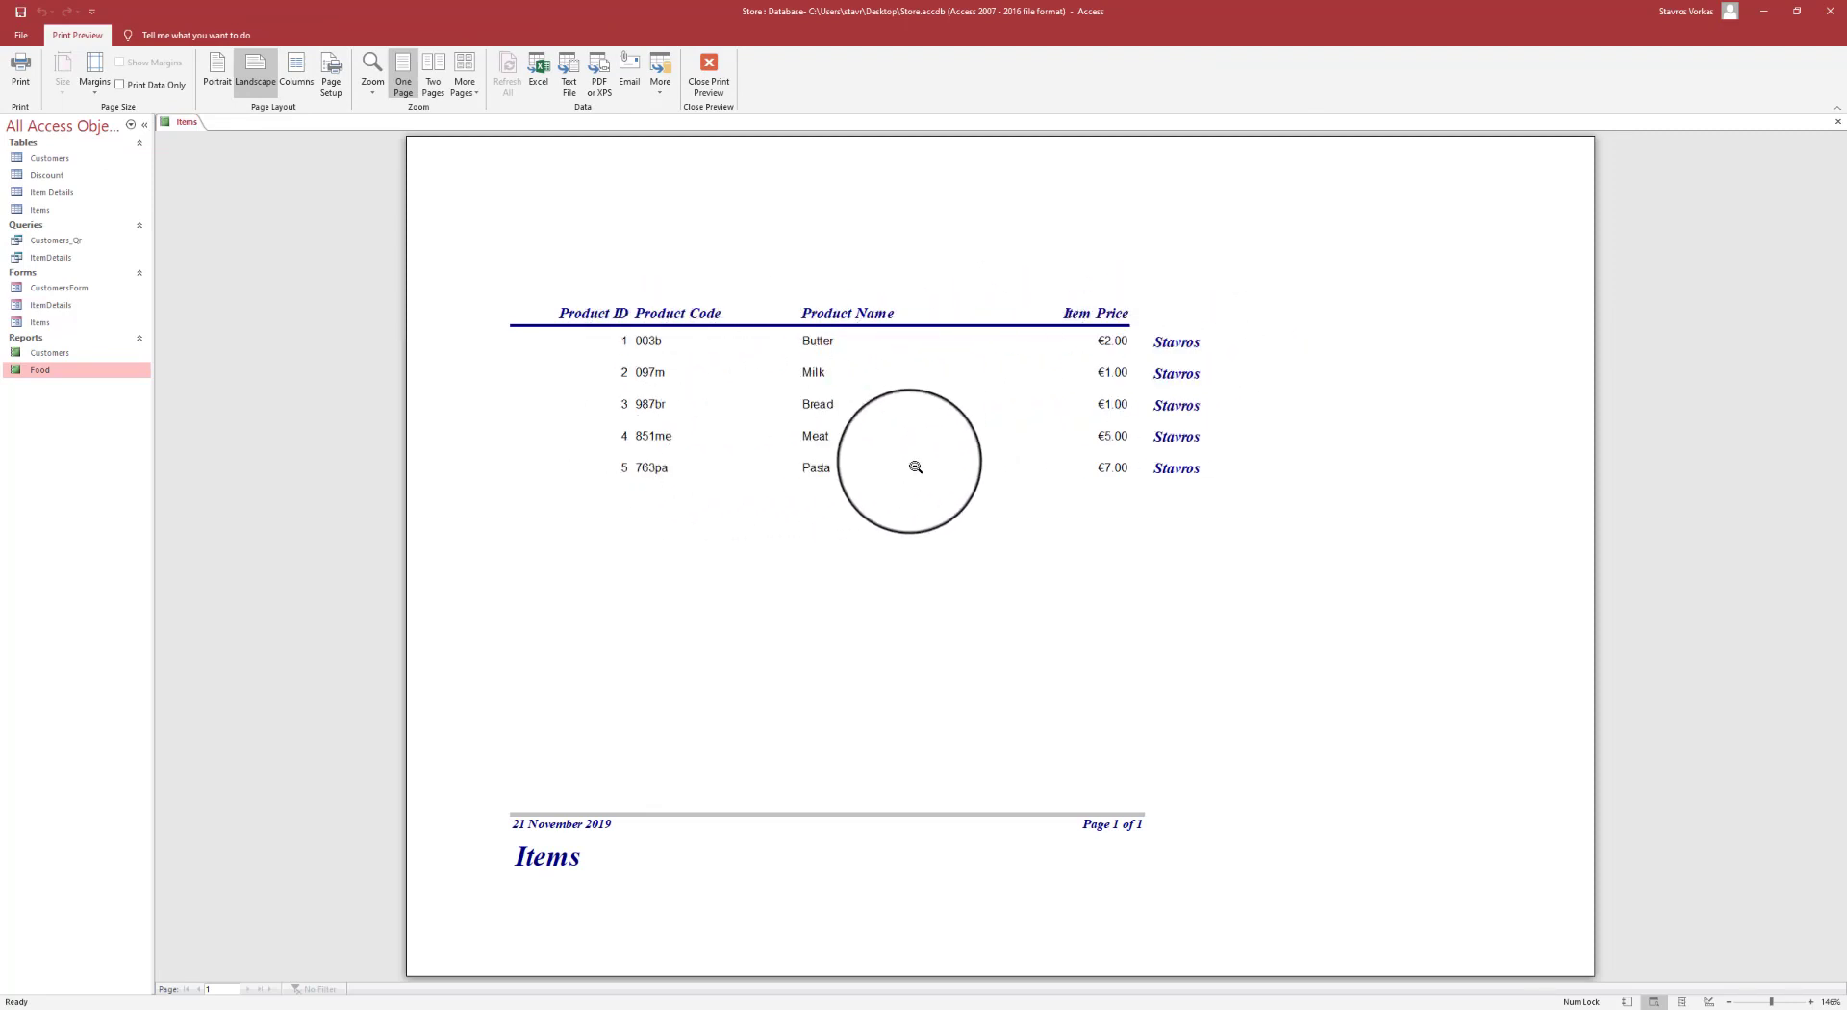
{"action": "left_click", "coordinate": [709, 68]}
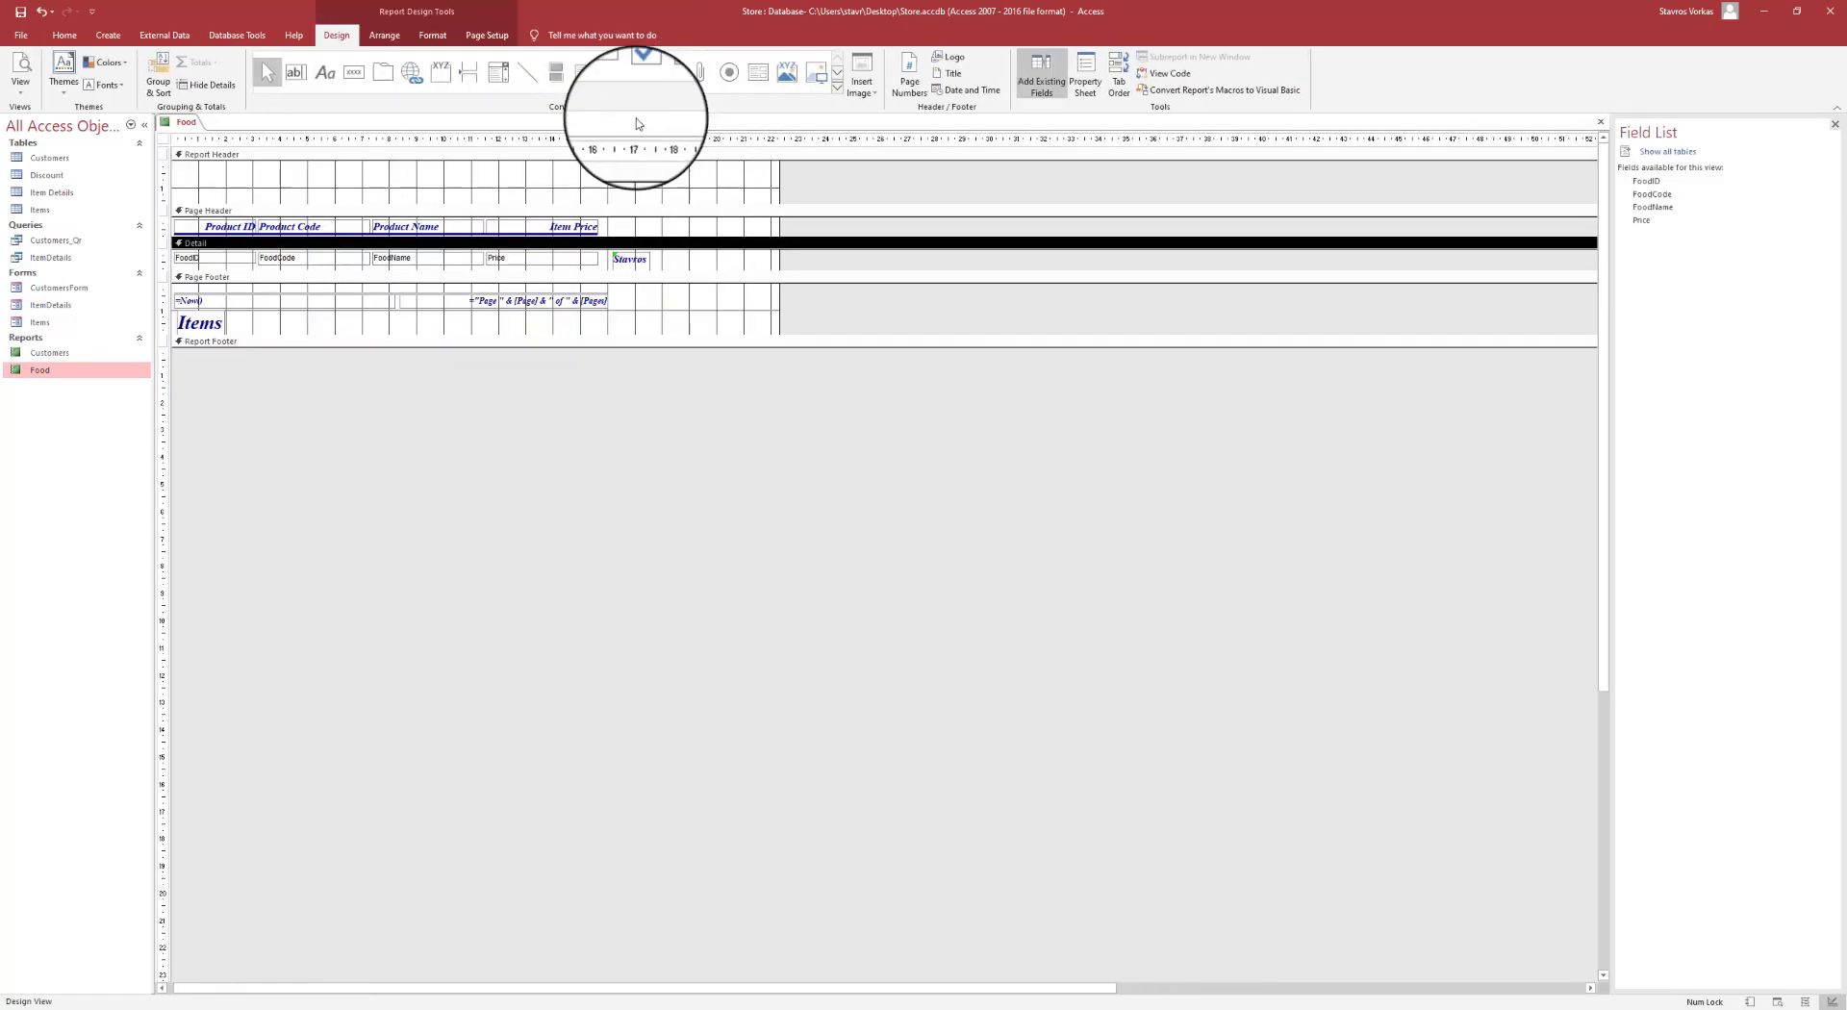
{"action": "right_click", "coordinate": [192, 123]}
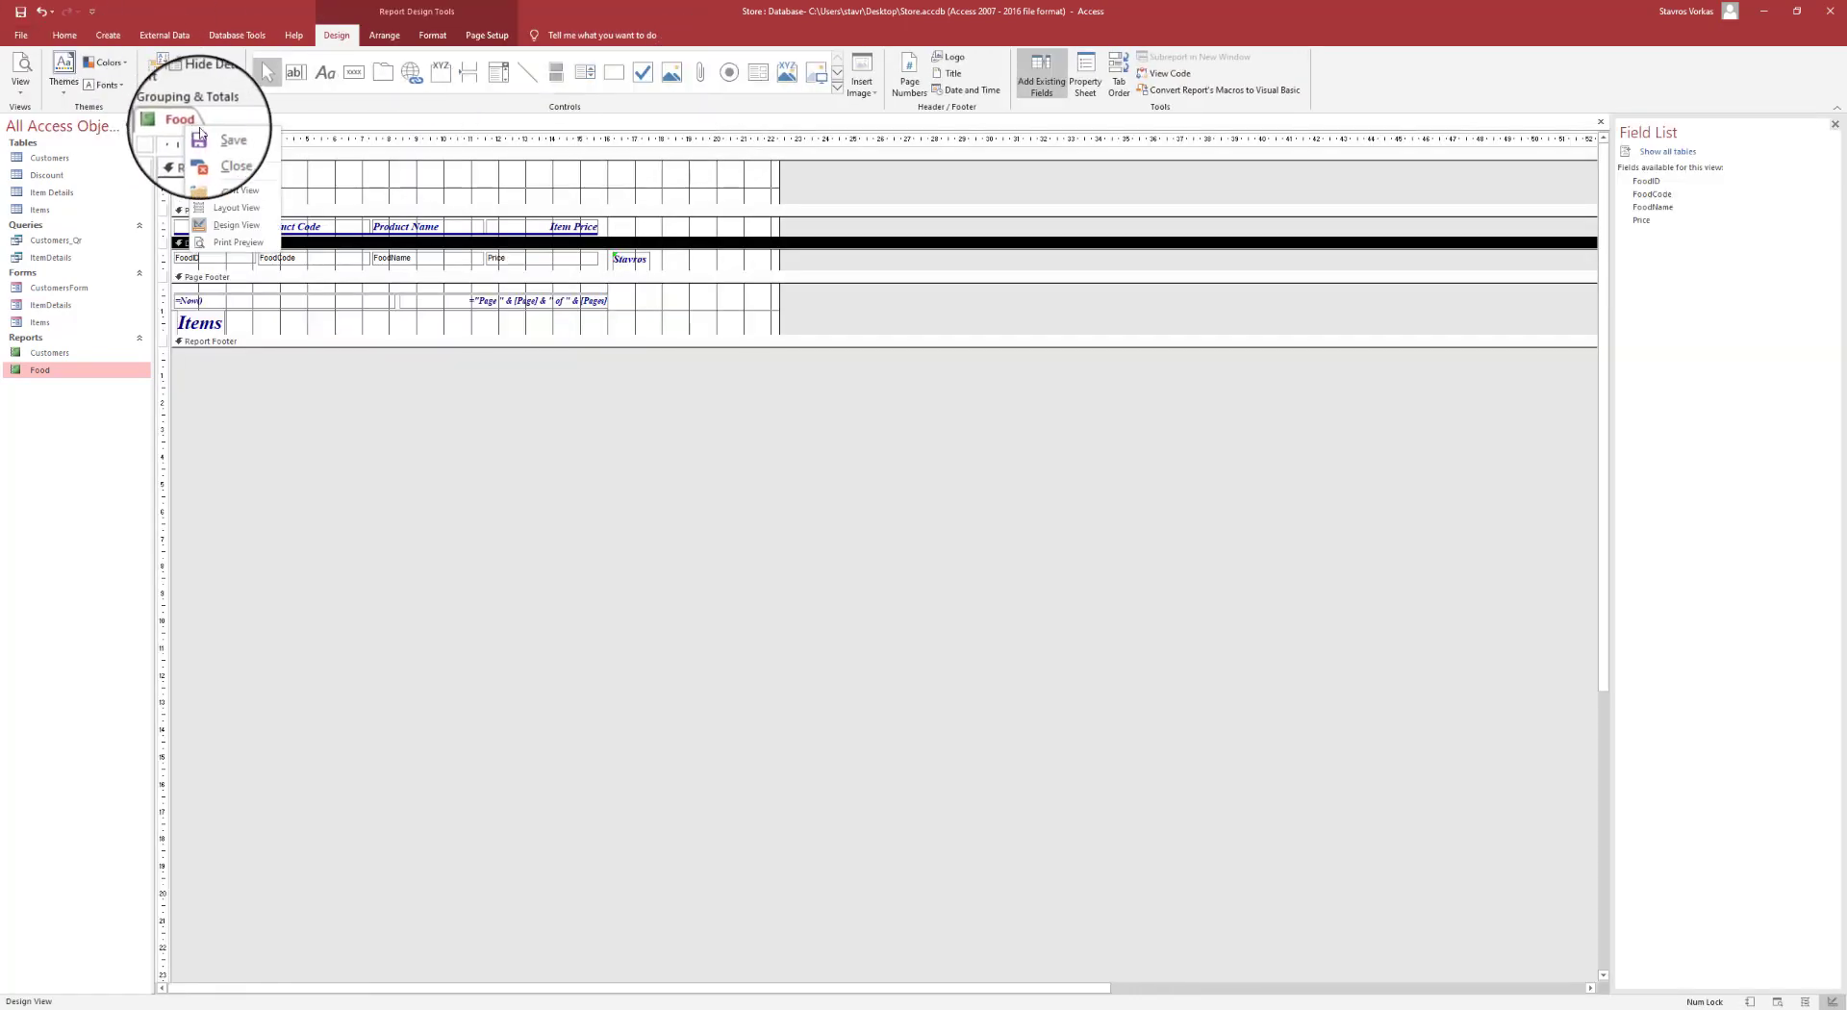
{"action": "left_click", "coordinate": [217, 163]}
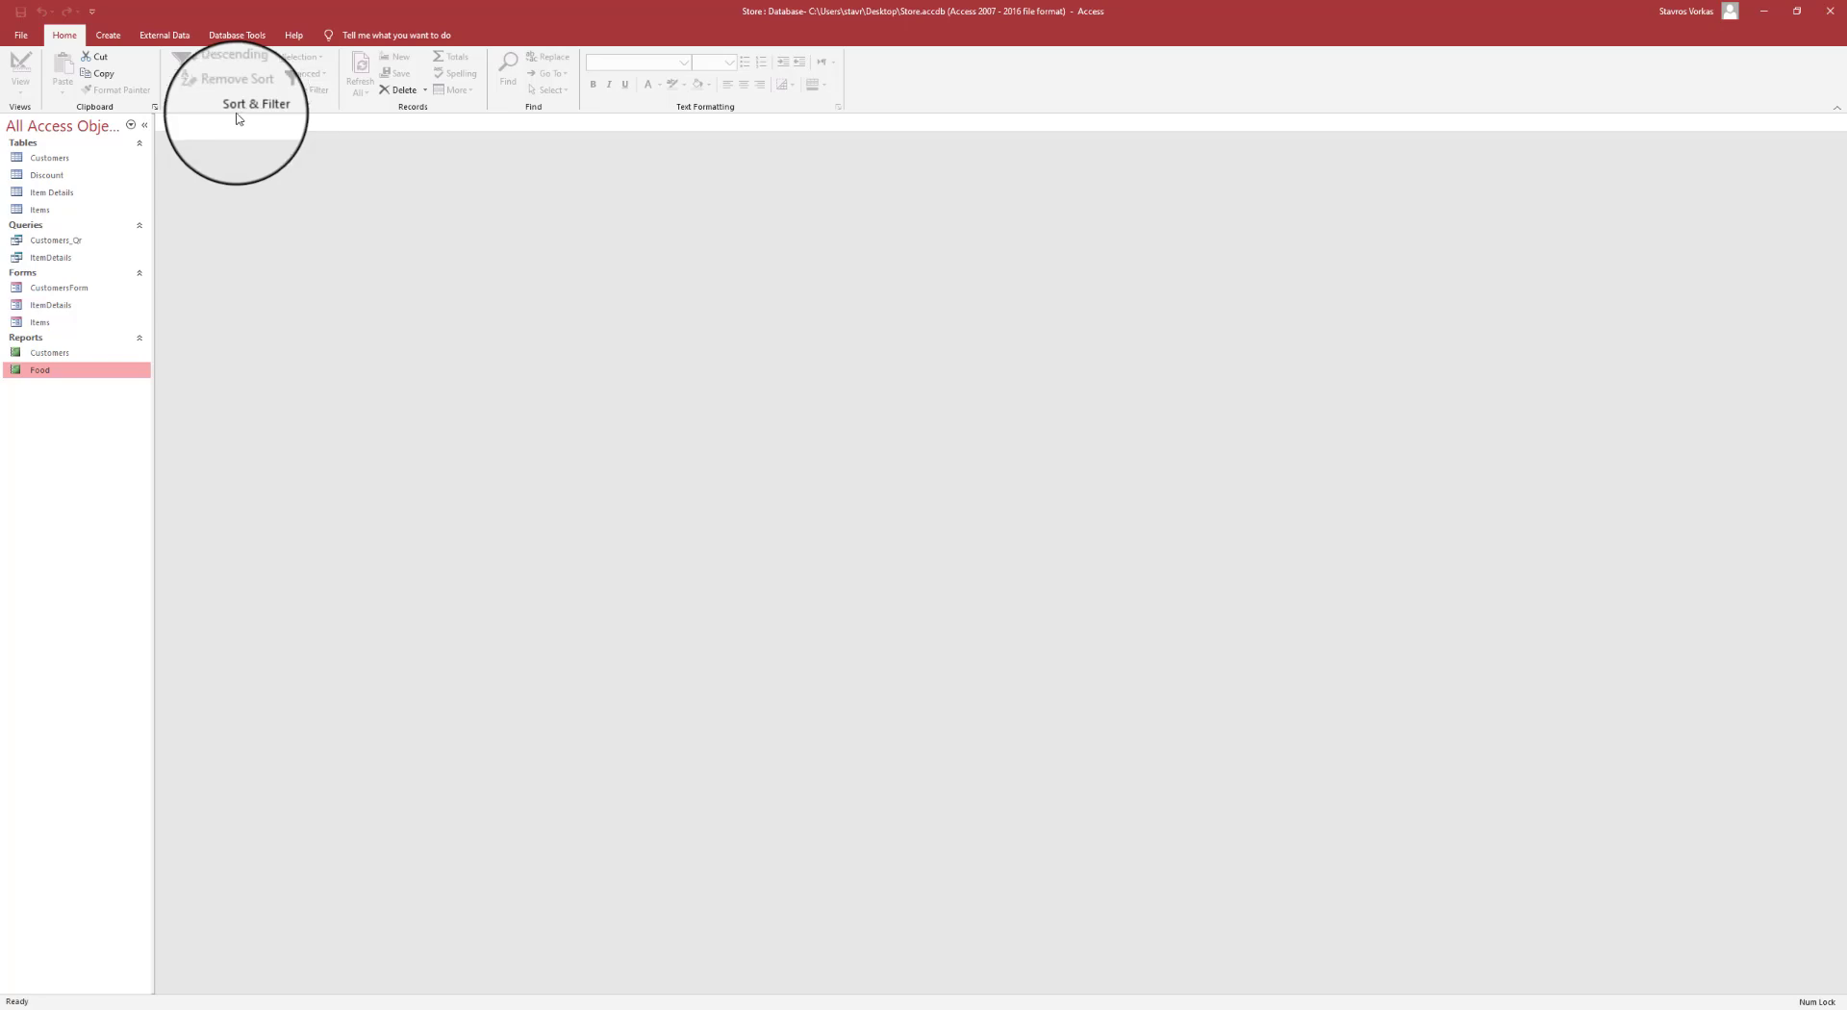
- Open CustomersForm and bring up the Find and Replace dialog
{"action": "left_click", "coordinate": [84, 288]}
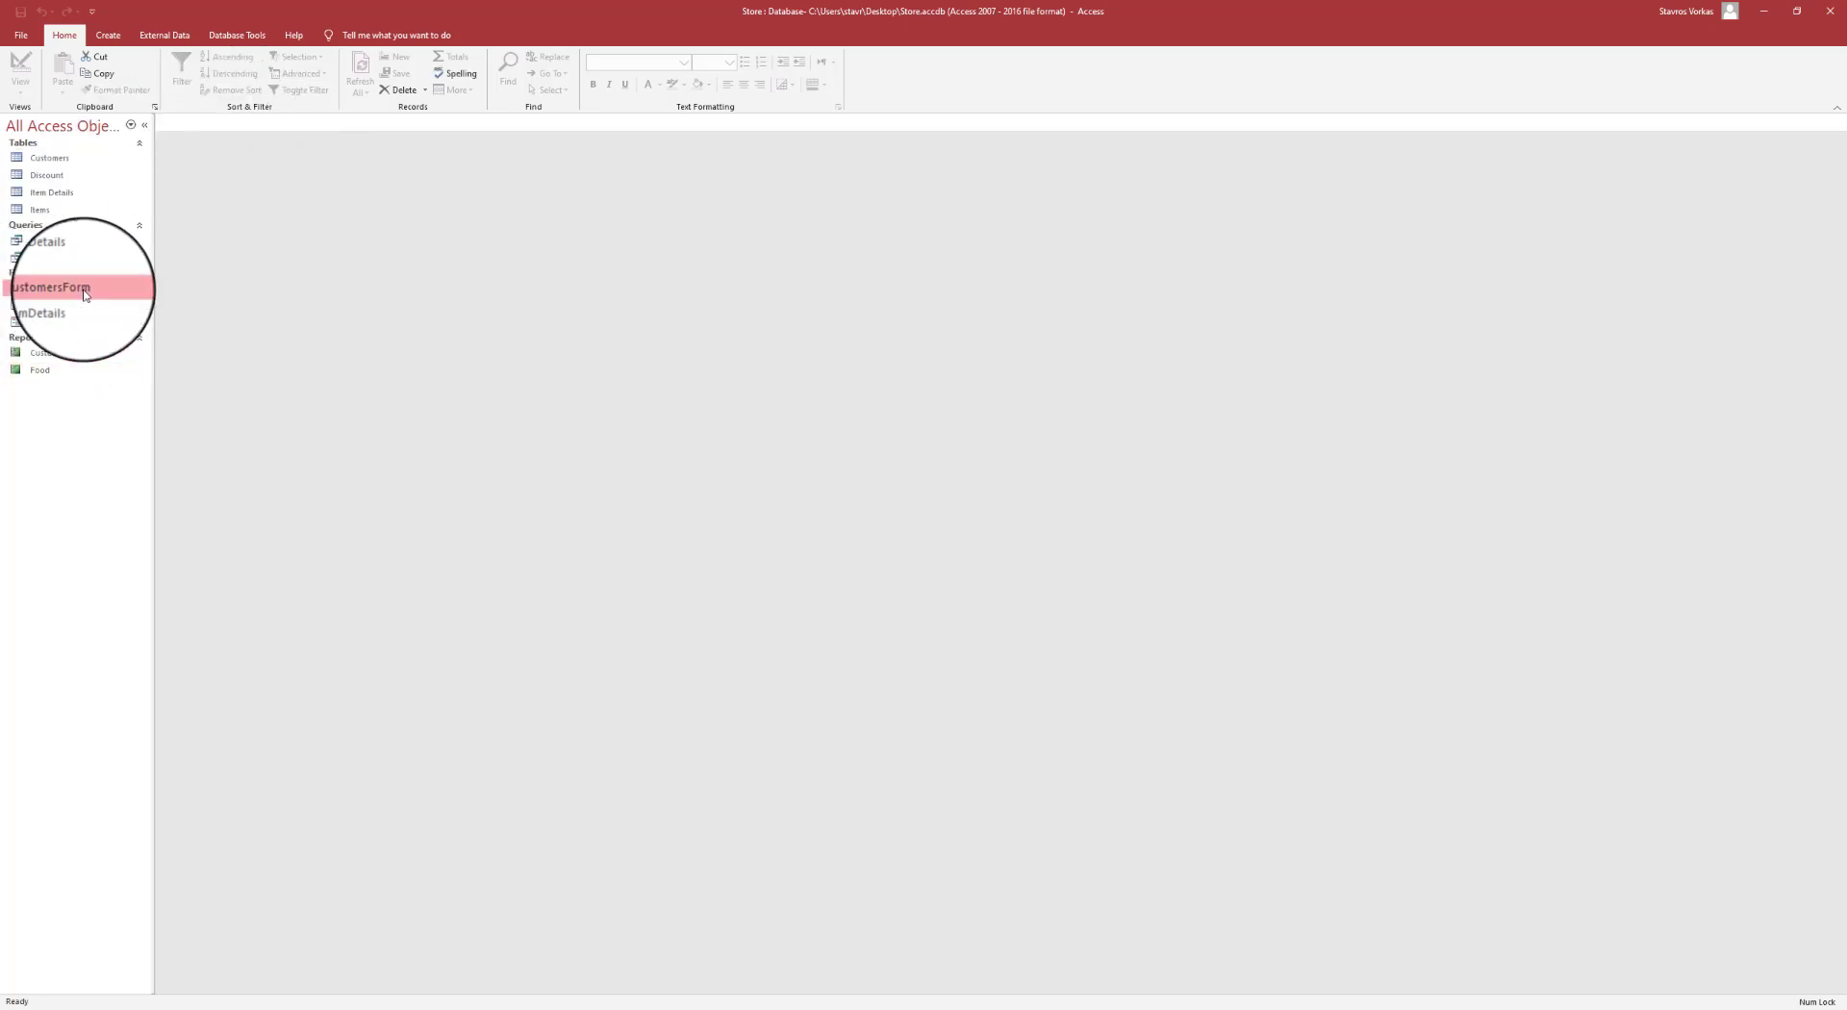
{"action": "double_click", "coordinate": [96, 287]}
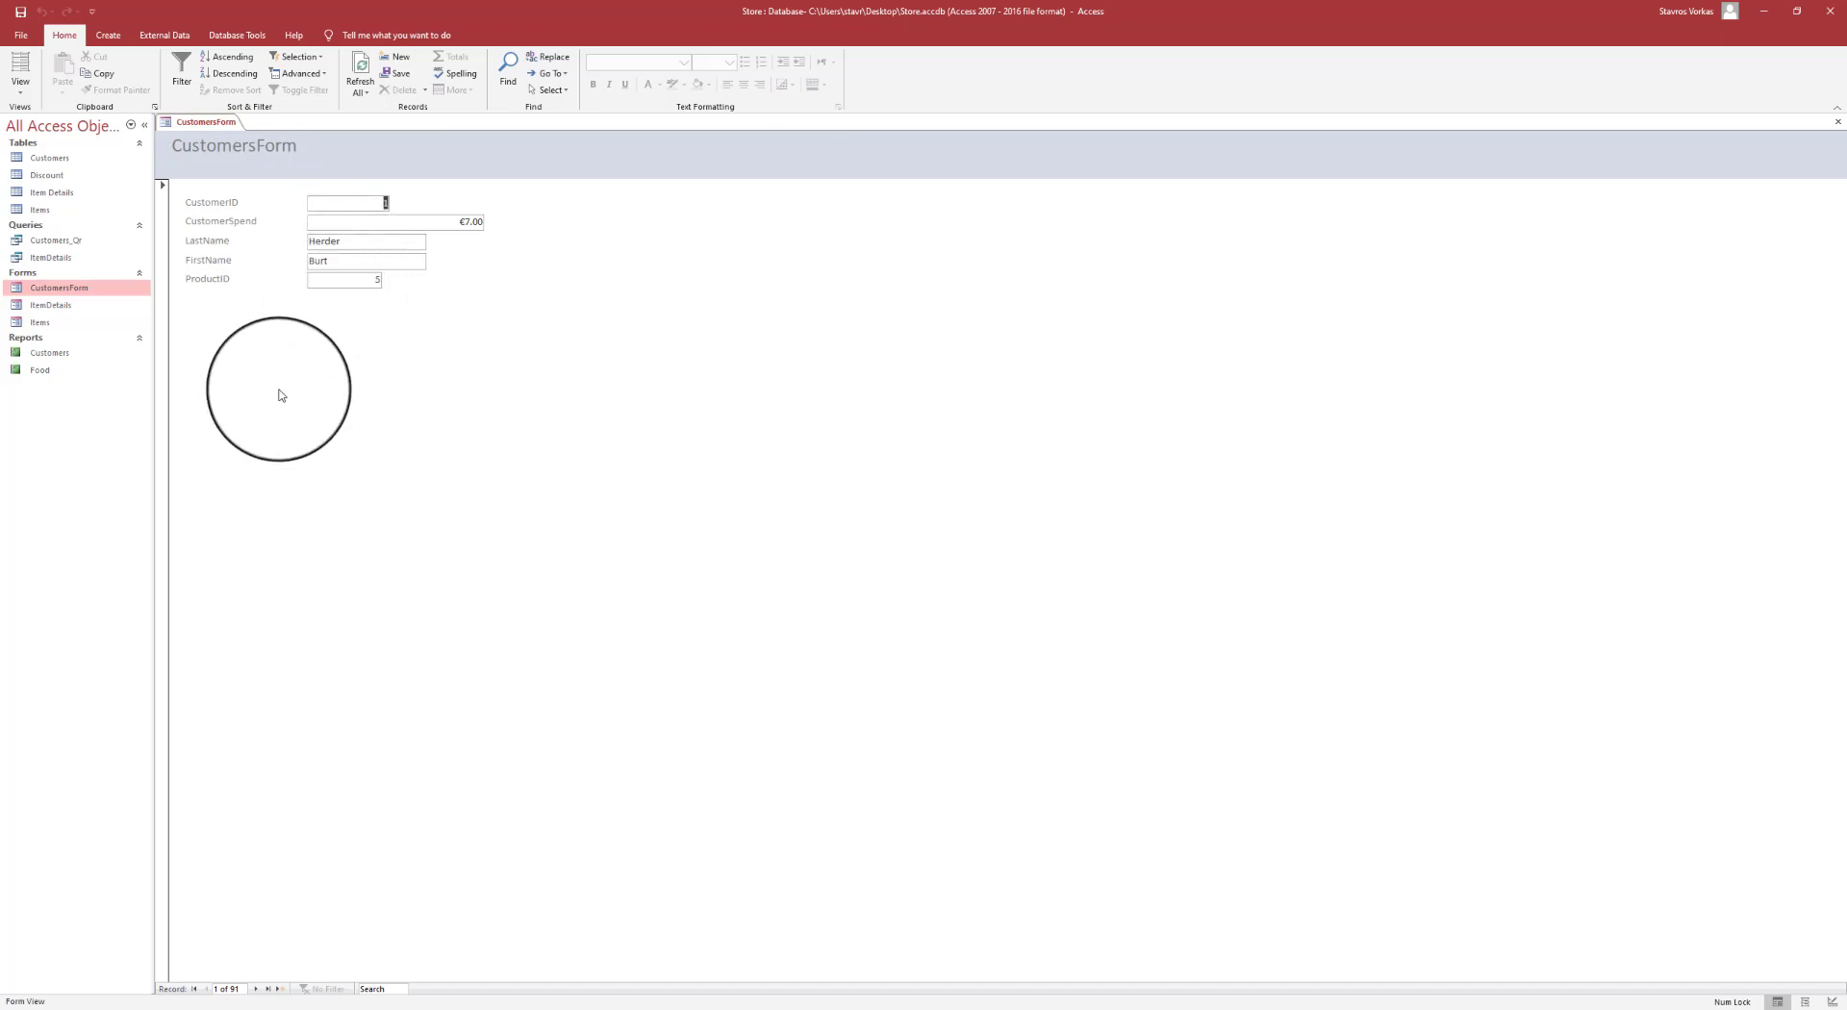
{"action": "left_click", "coordinate": [507, 77]}
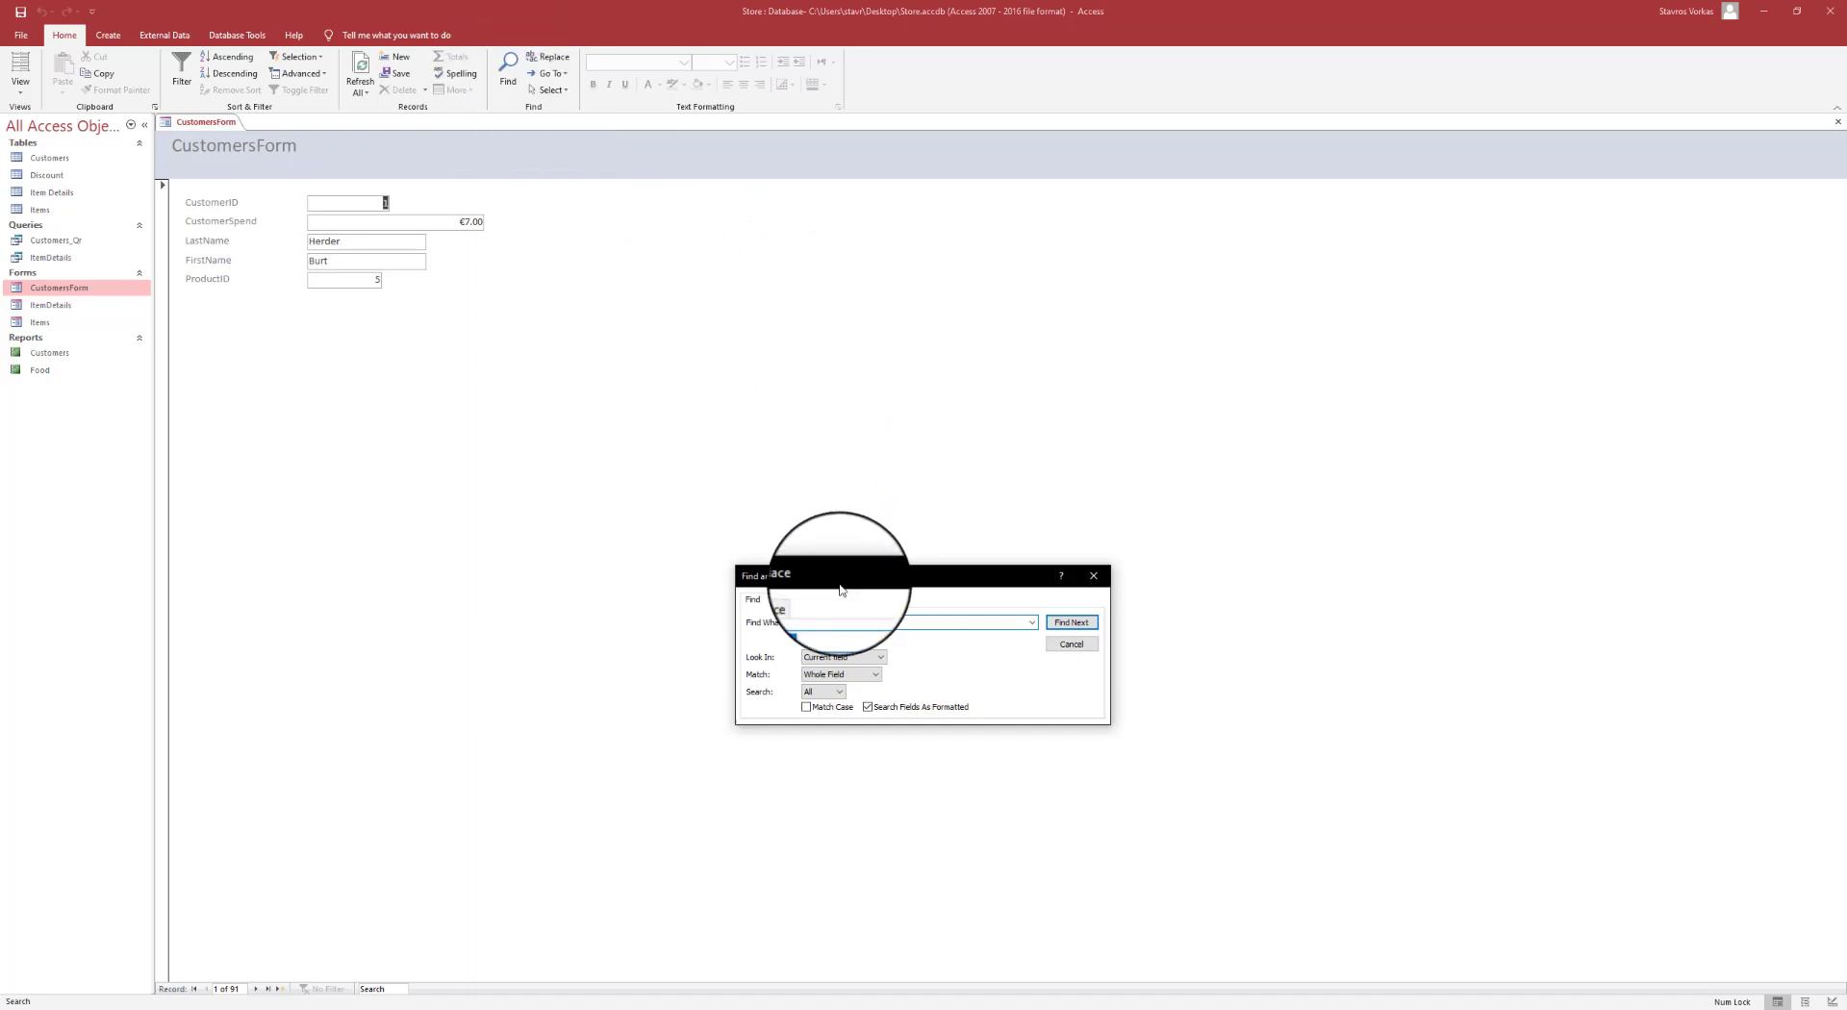
{"action": "left_click_drag", "start_coordinate": [831, 570], "coordinate": [676, 186]}
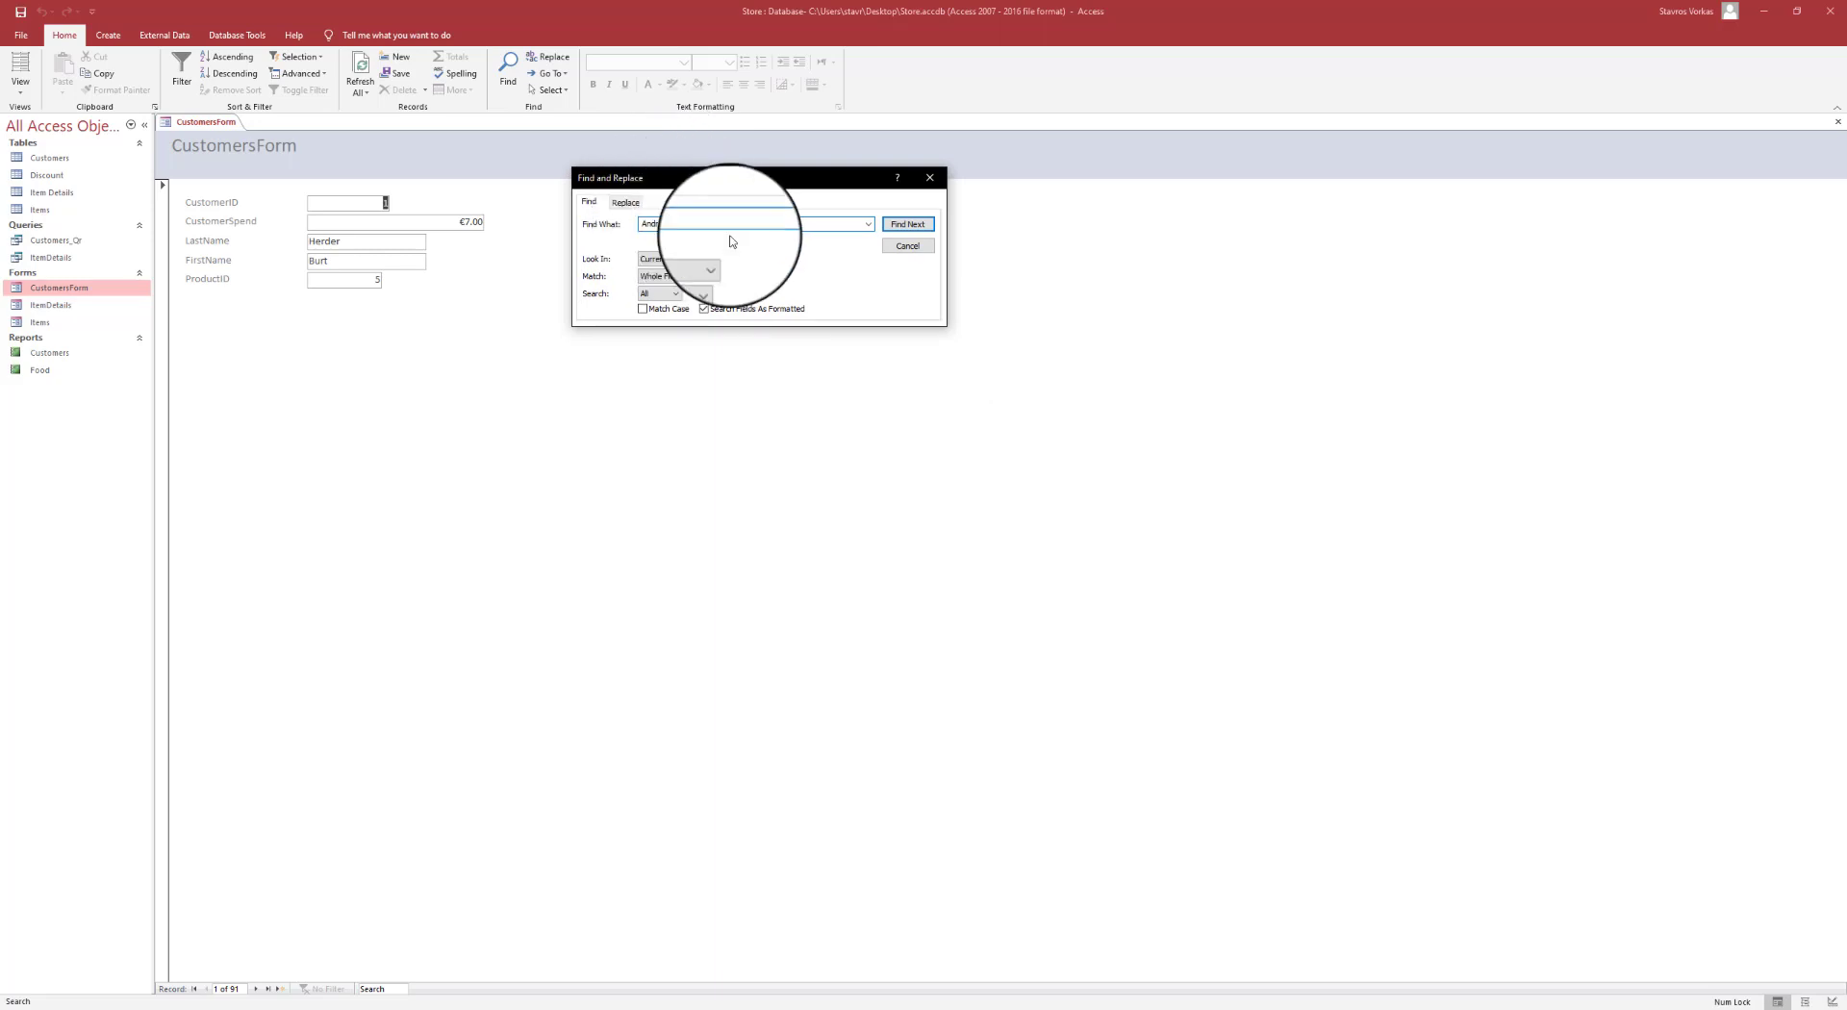
{"action": "mouse_move", "coordinate": [676, 186]}
{"action": "left_mouse_down"}
{"action": "mouse_move", "coordinate": [638, 167]}
{"action": "mouse_move", "coordinate": [689, 171]}
{"action": "left_mouse_up"}
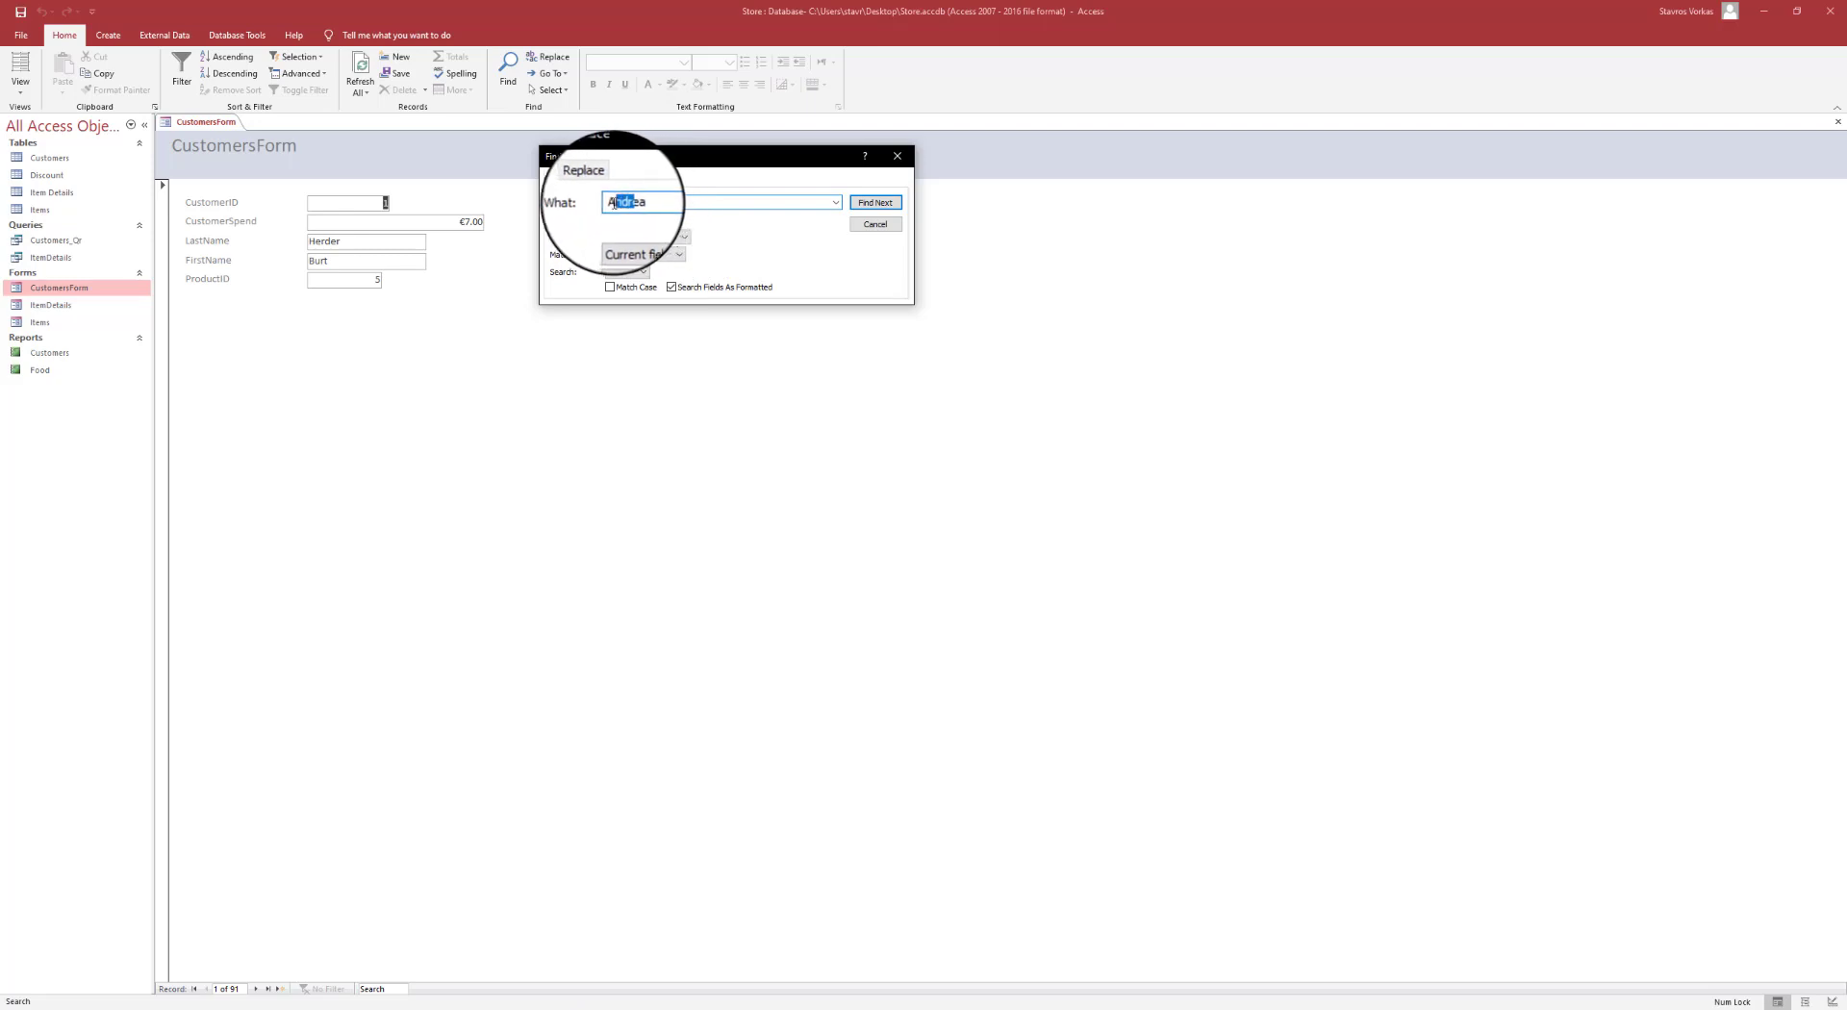
- Search the whole document for the customer's first name, landing on record 16 of 91
{"action": "left_click_drag", "start_coordinate": [652, 204], "coordinate": [618, 205]}
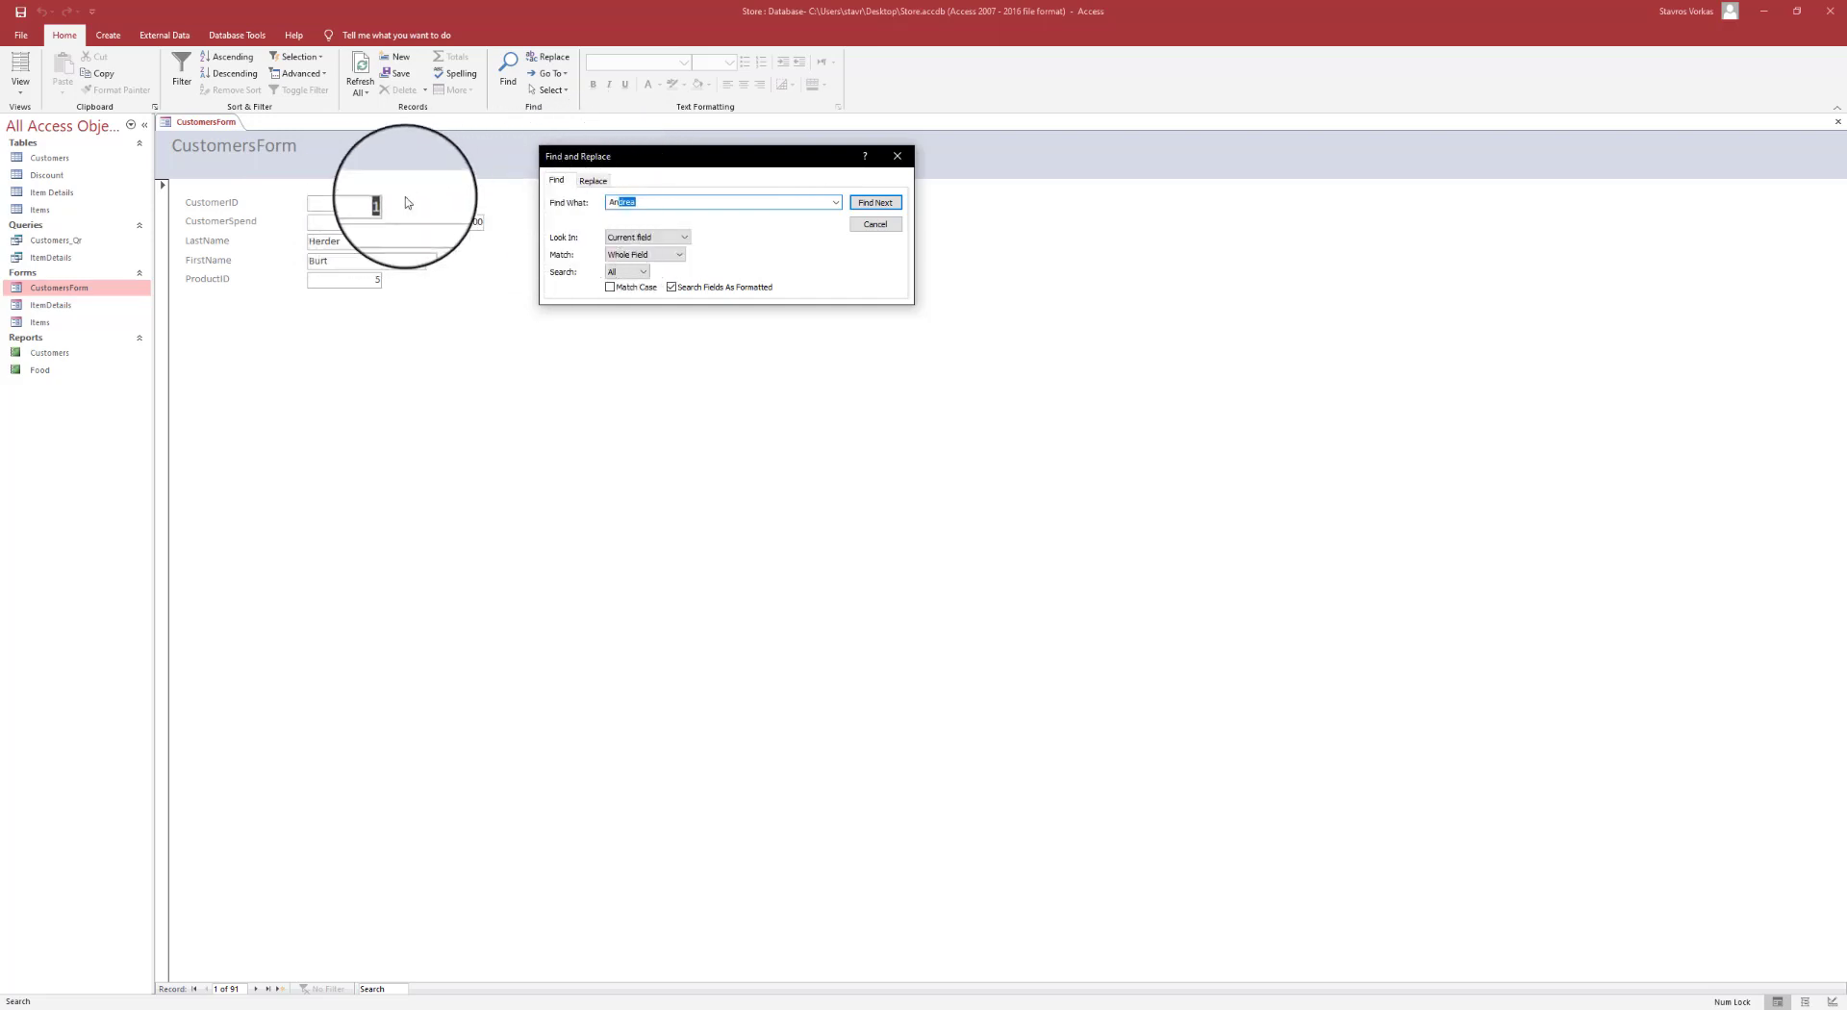
{"action": "left_click", "coordinate": [664, 244]}
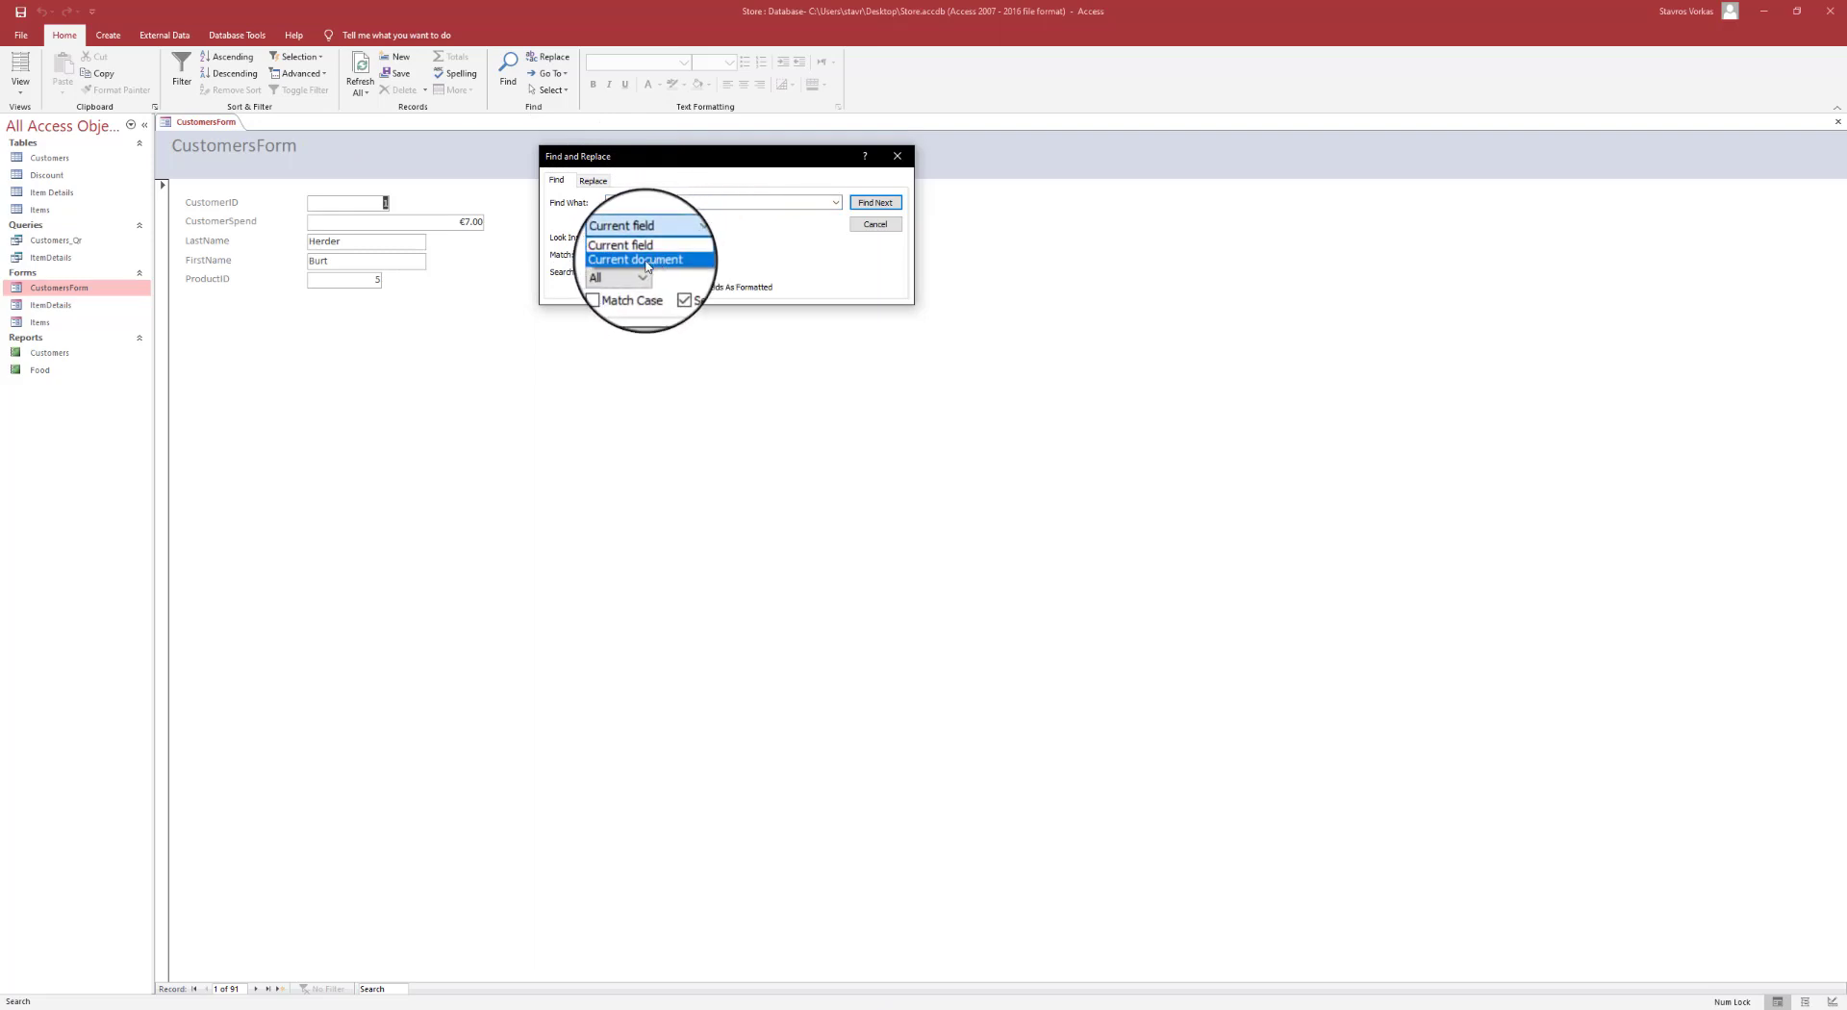
{"action": "left_click", "coordinate": [647, 261]}
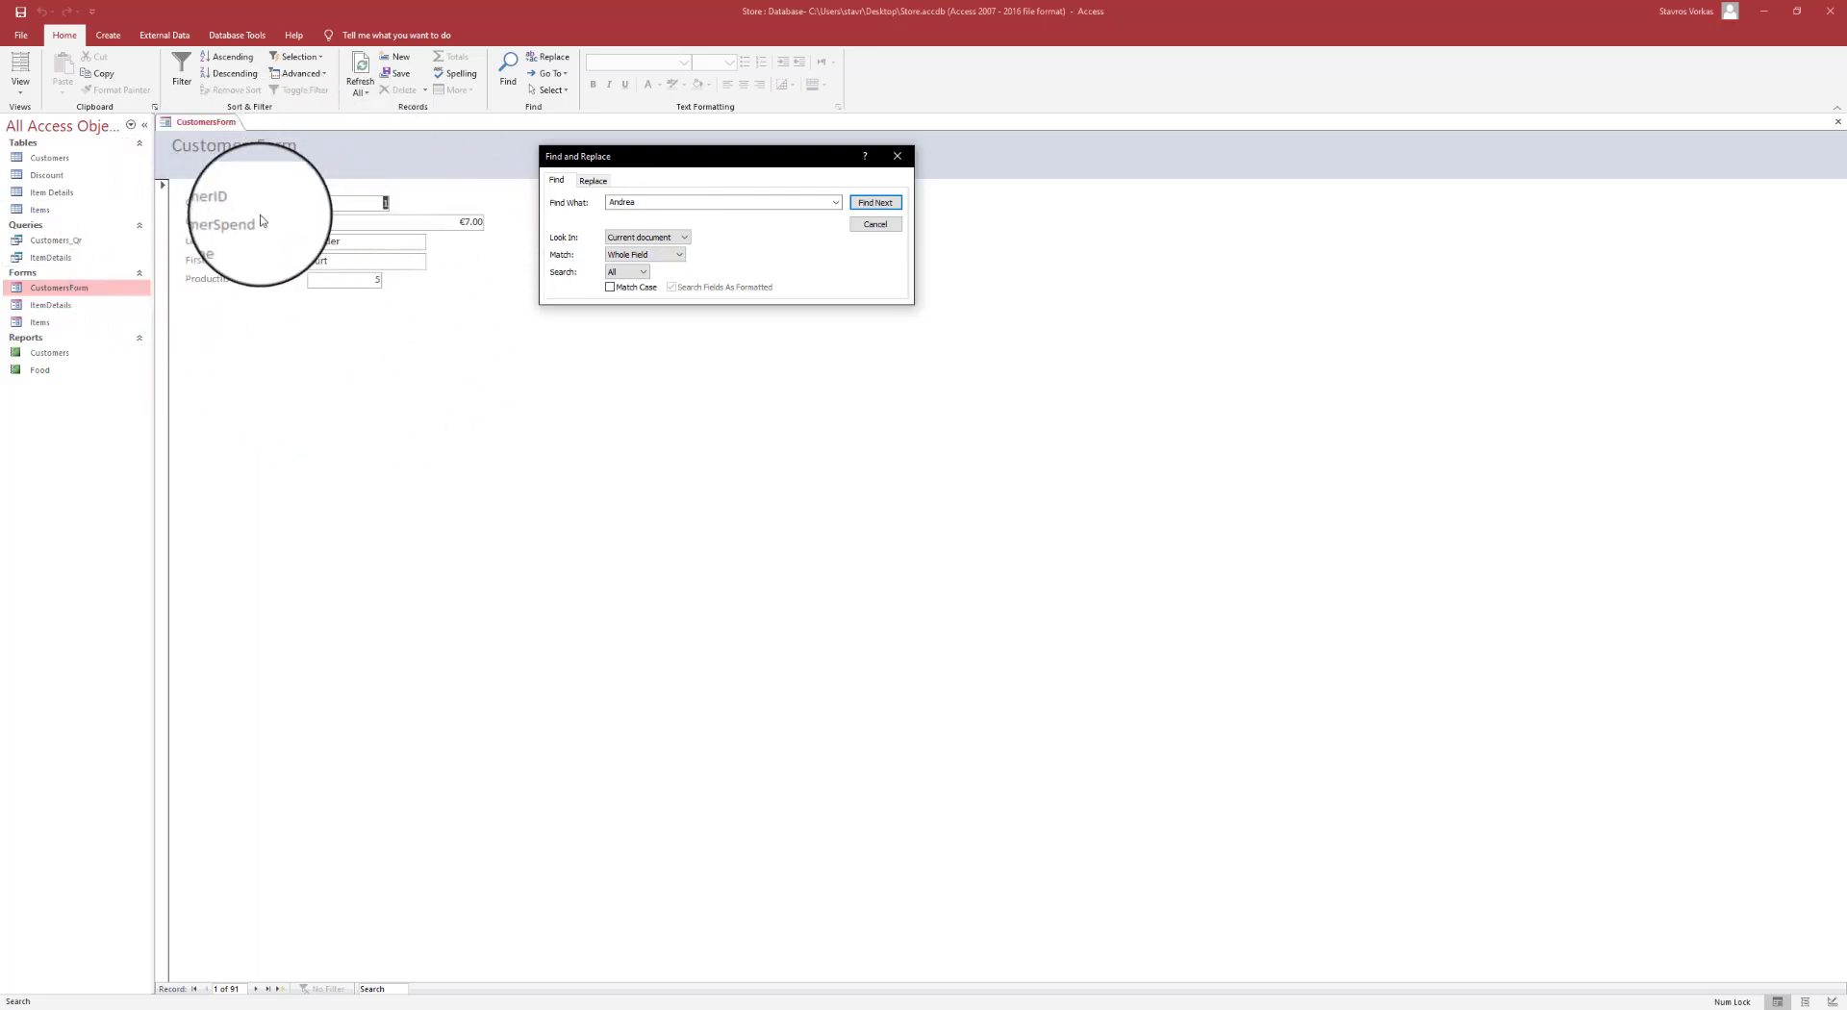
{"action": "left_click", "coordinate": [885, 203]}
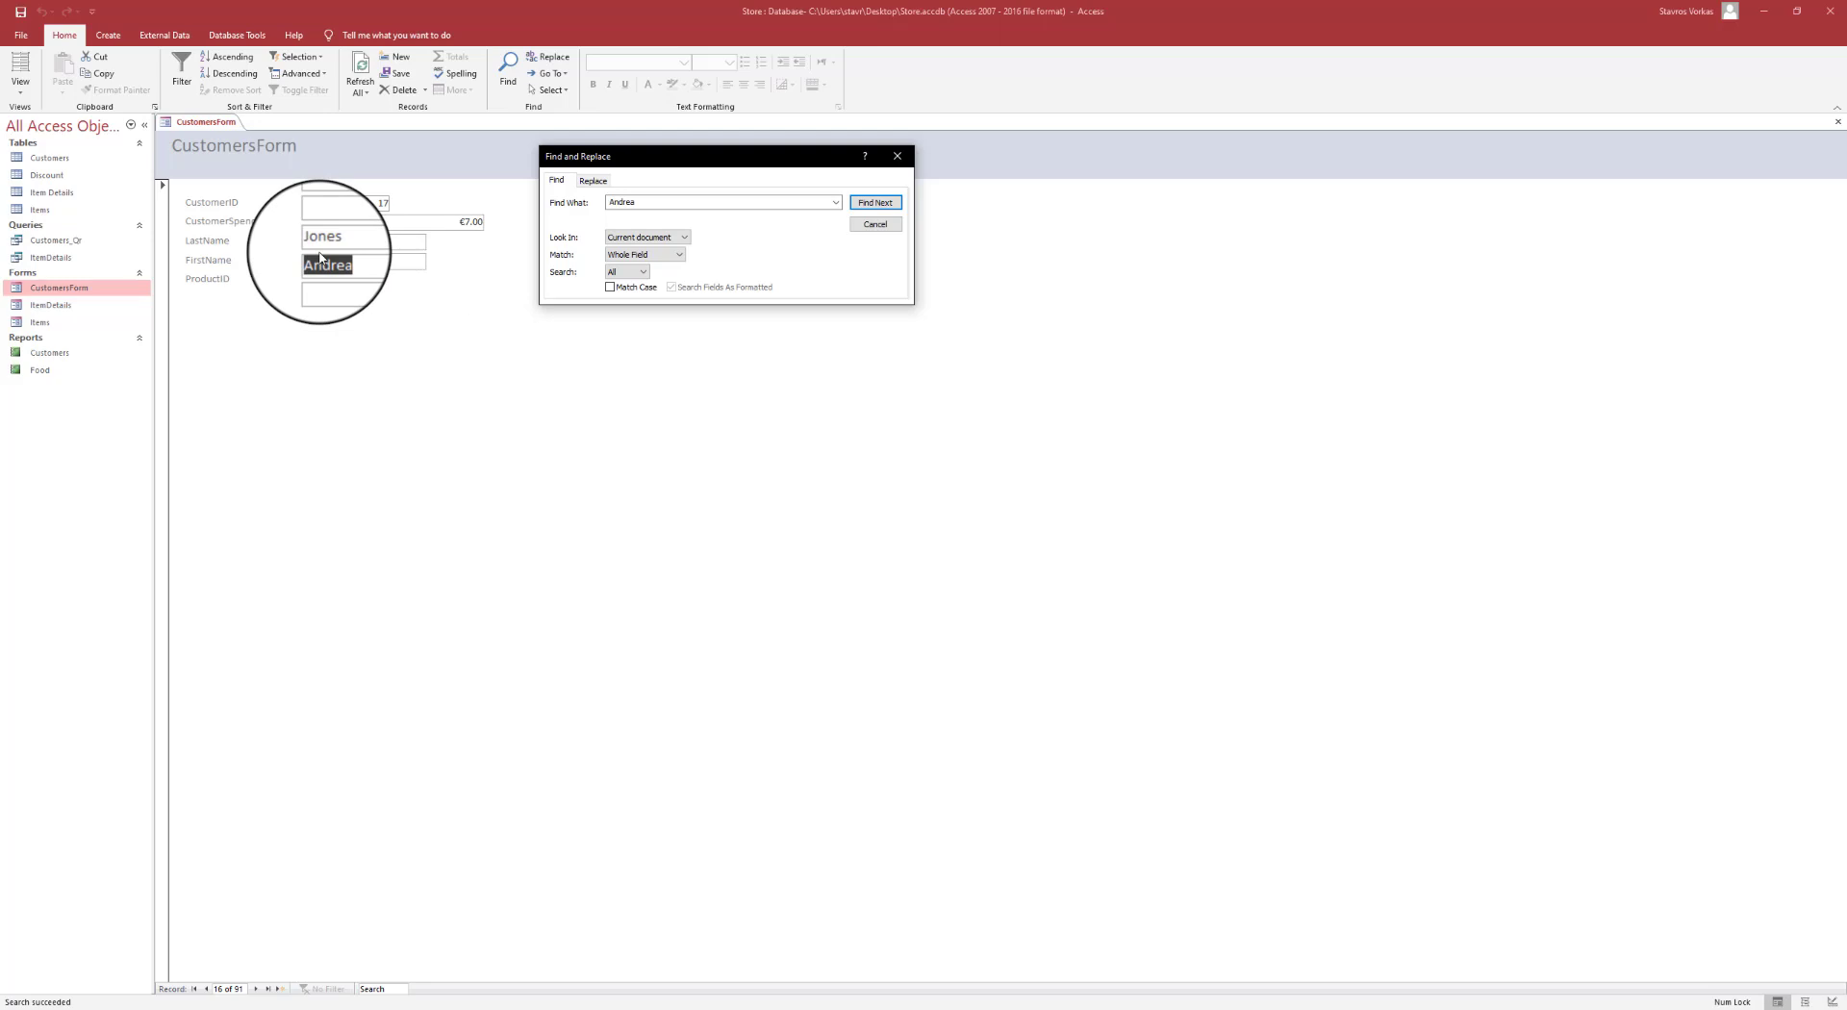
- Delete the found customer record and confirm, leaving 90 records
{"action": "left_click", "coordinate": [886, 226]}
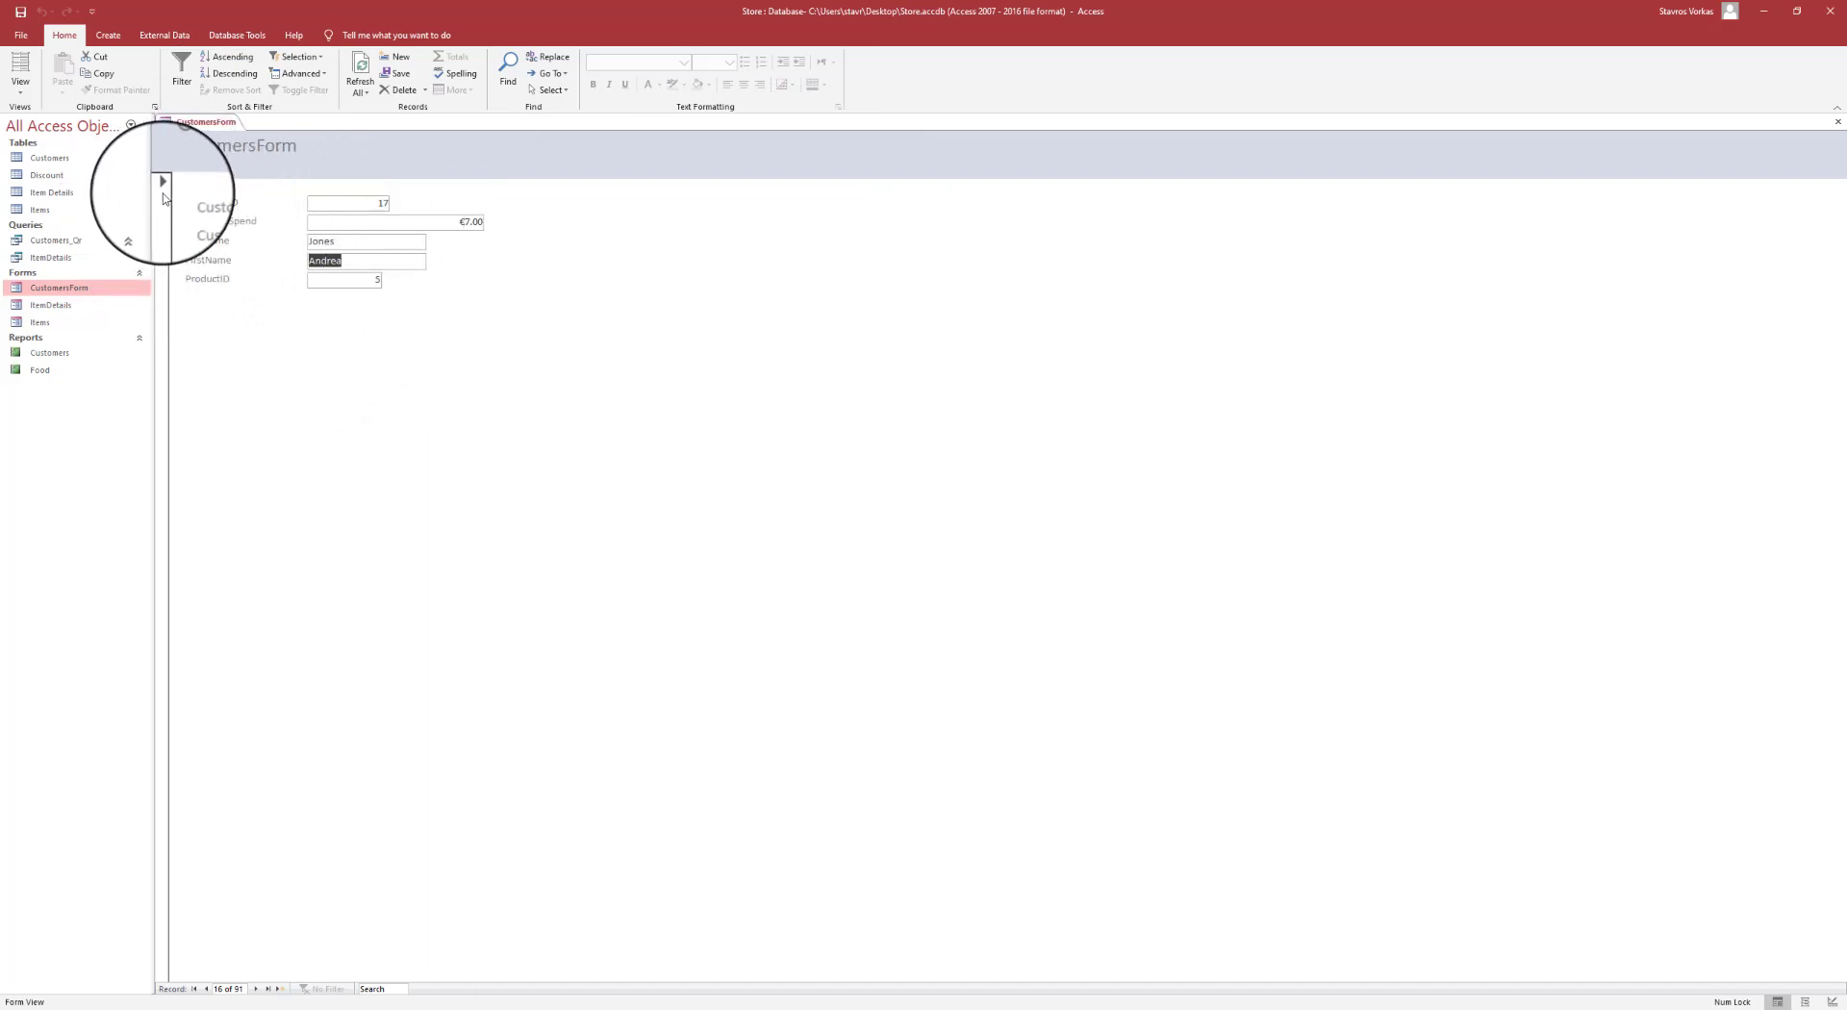
{"action": "left_click", "coordinate": [164, 431]}
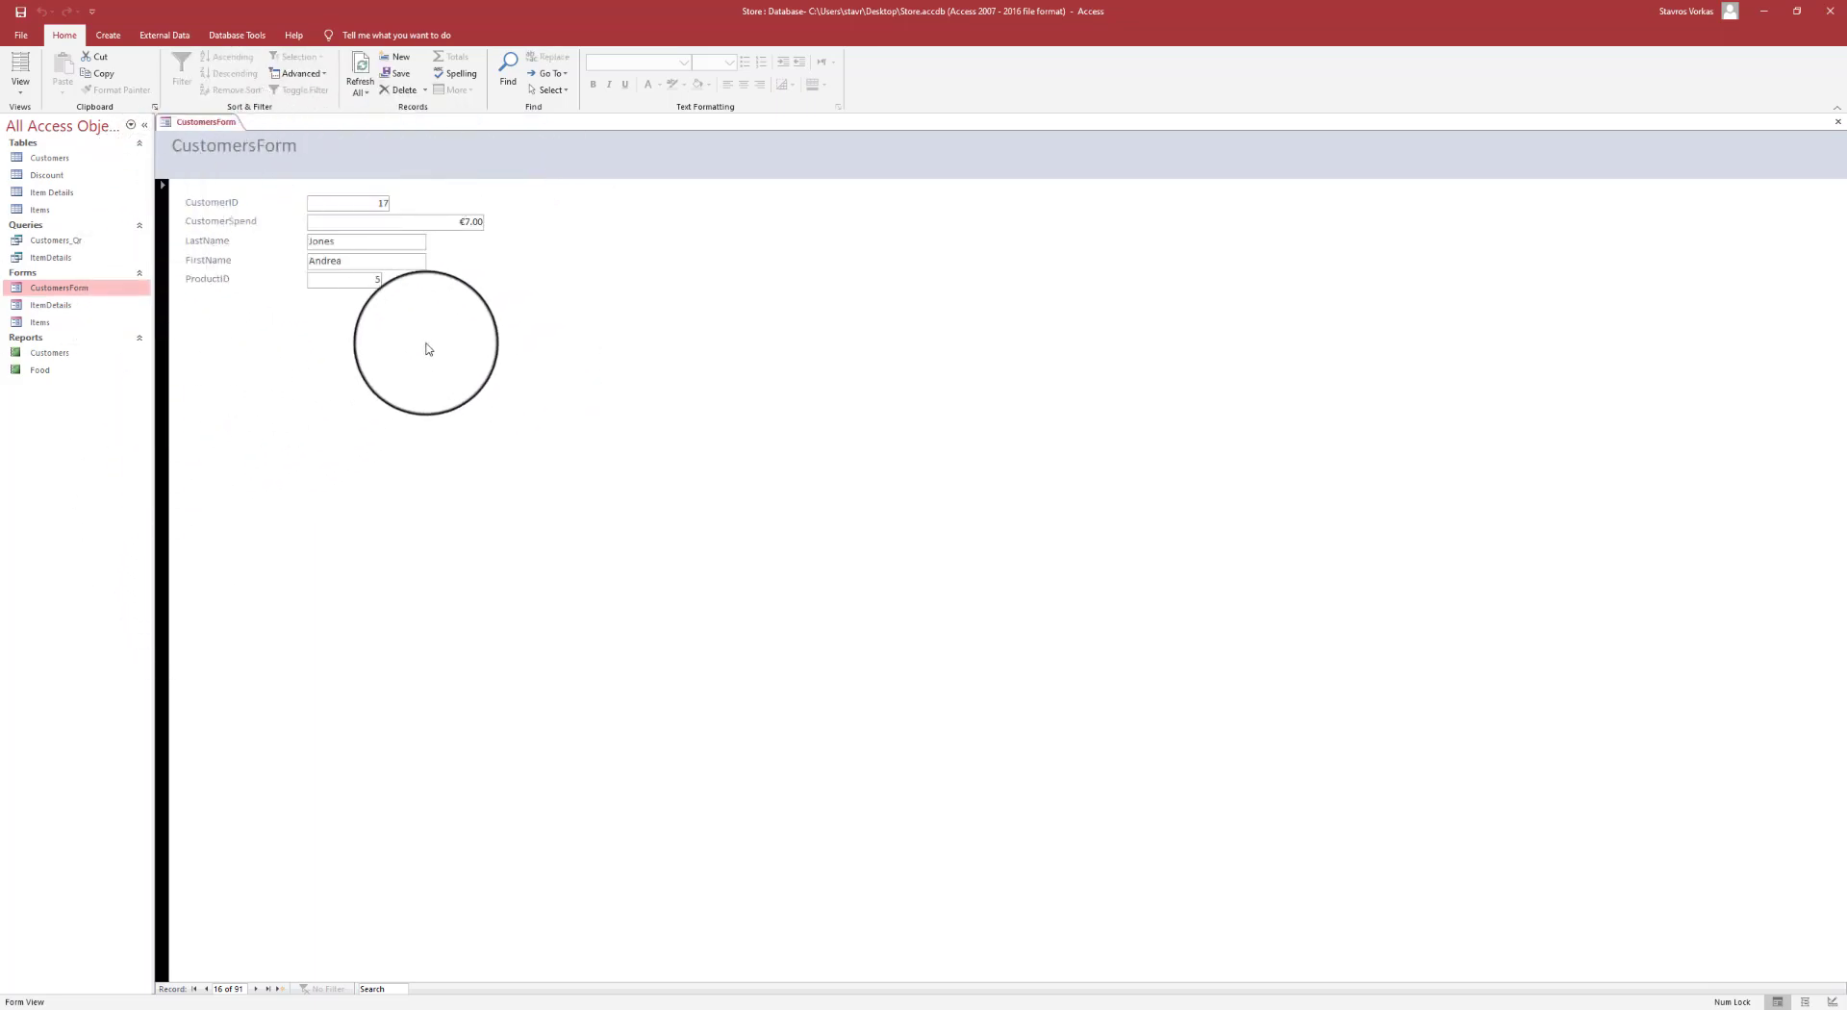
{"action": "left_click", "coordinate": [400, 89]}
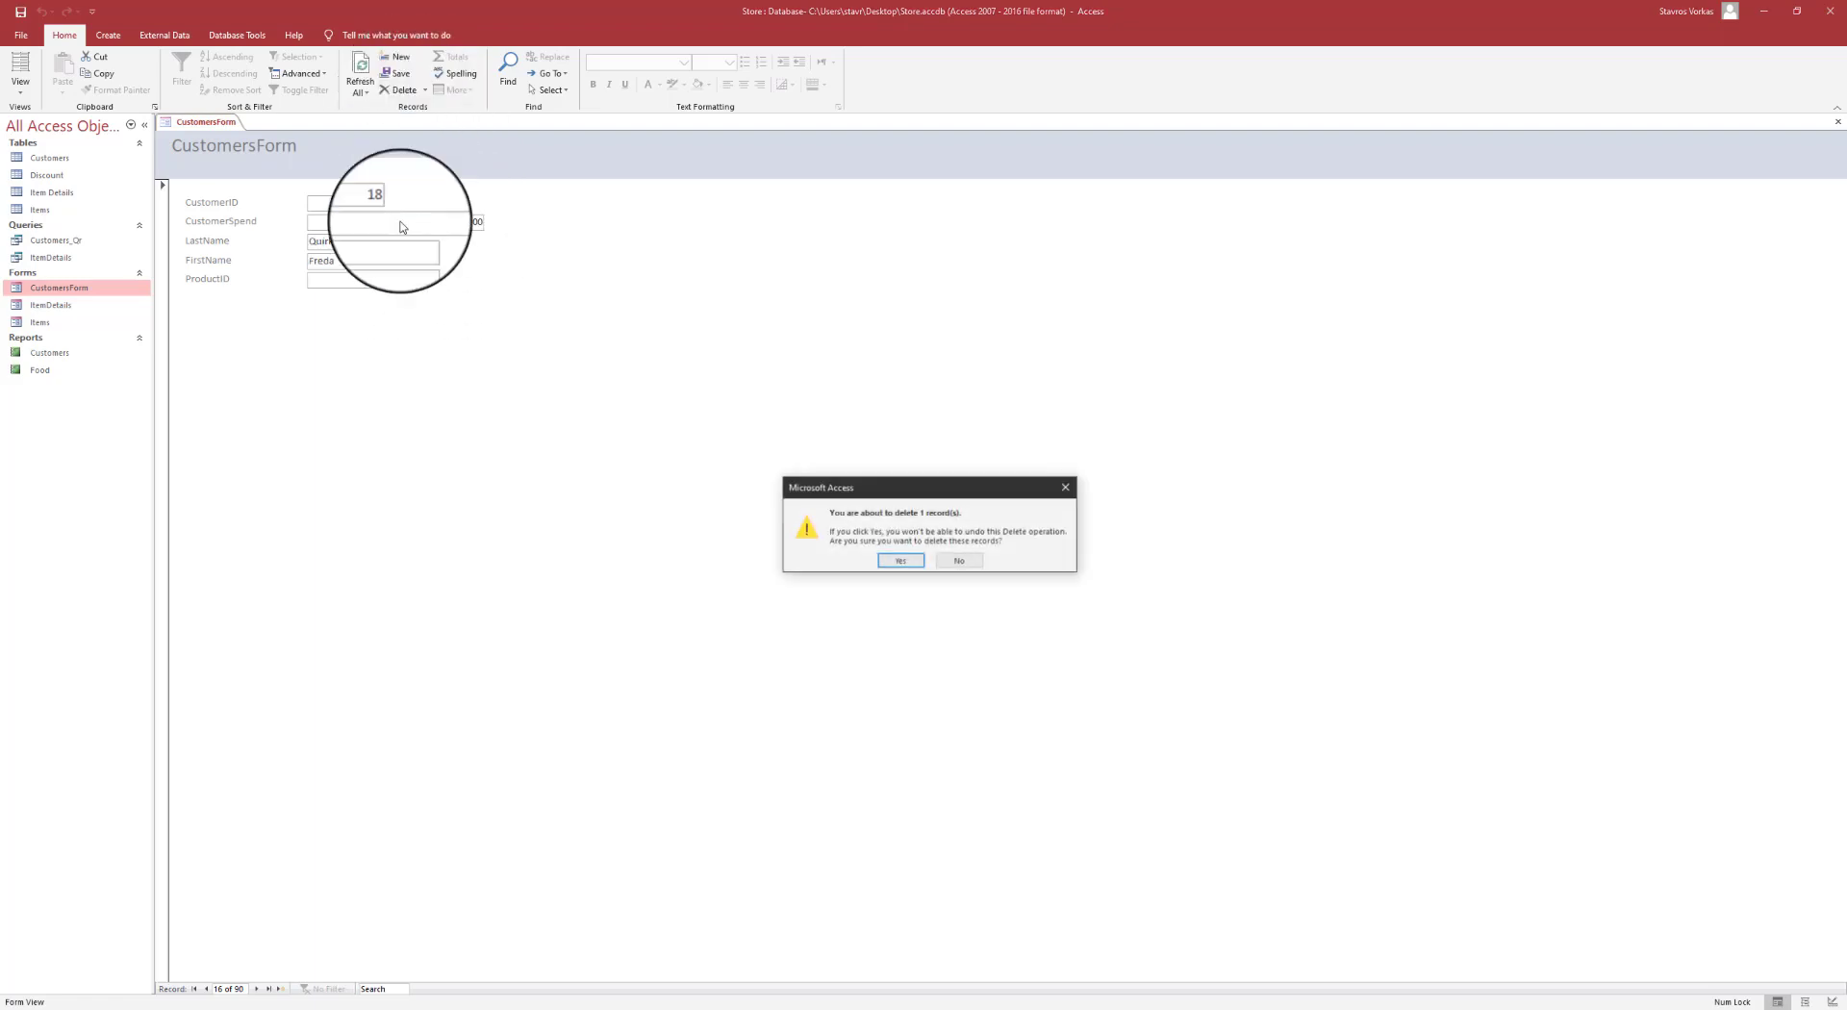
{"action": "left_click", "coordinate": [901, 562]}
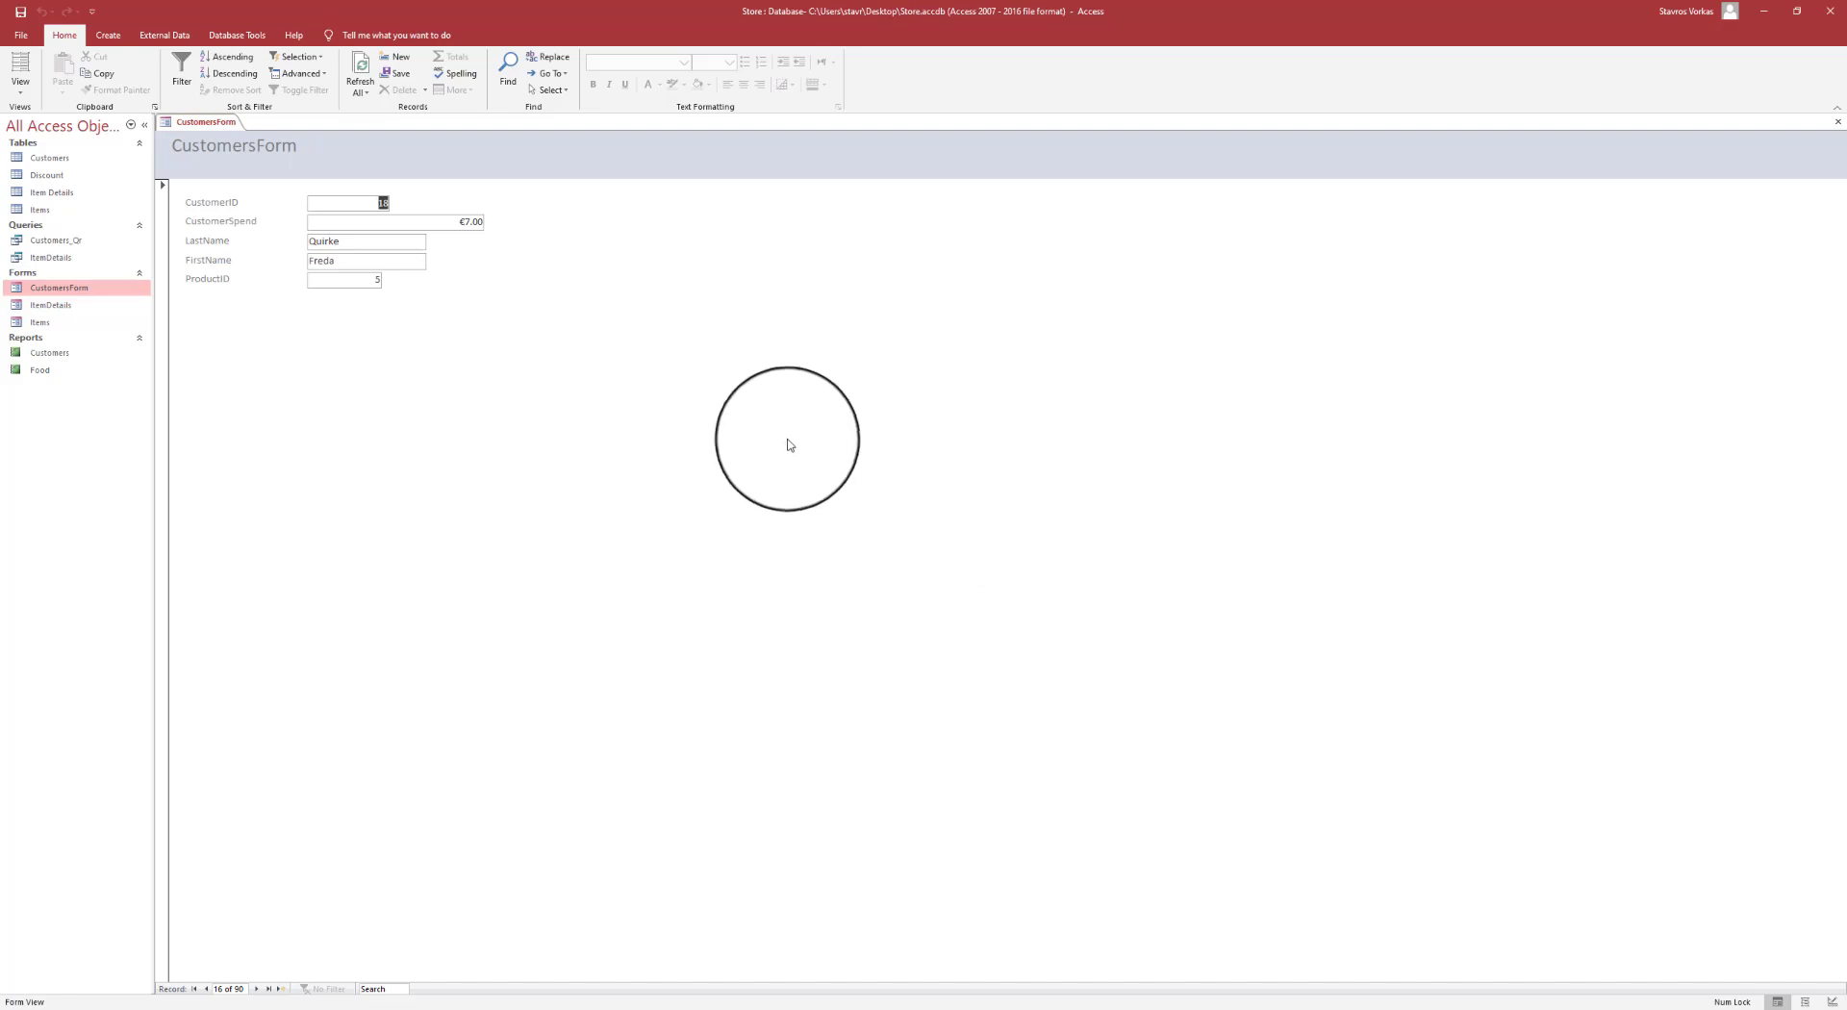
- Verify the deleted name is no longer found, then search the customer's surname, landing on record 3
{"action": "left_click", "coordinate": [508, 71]}
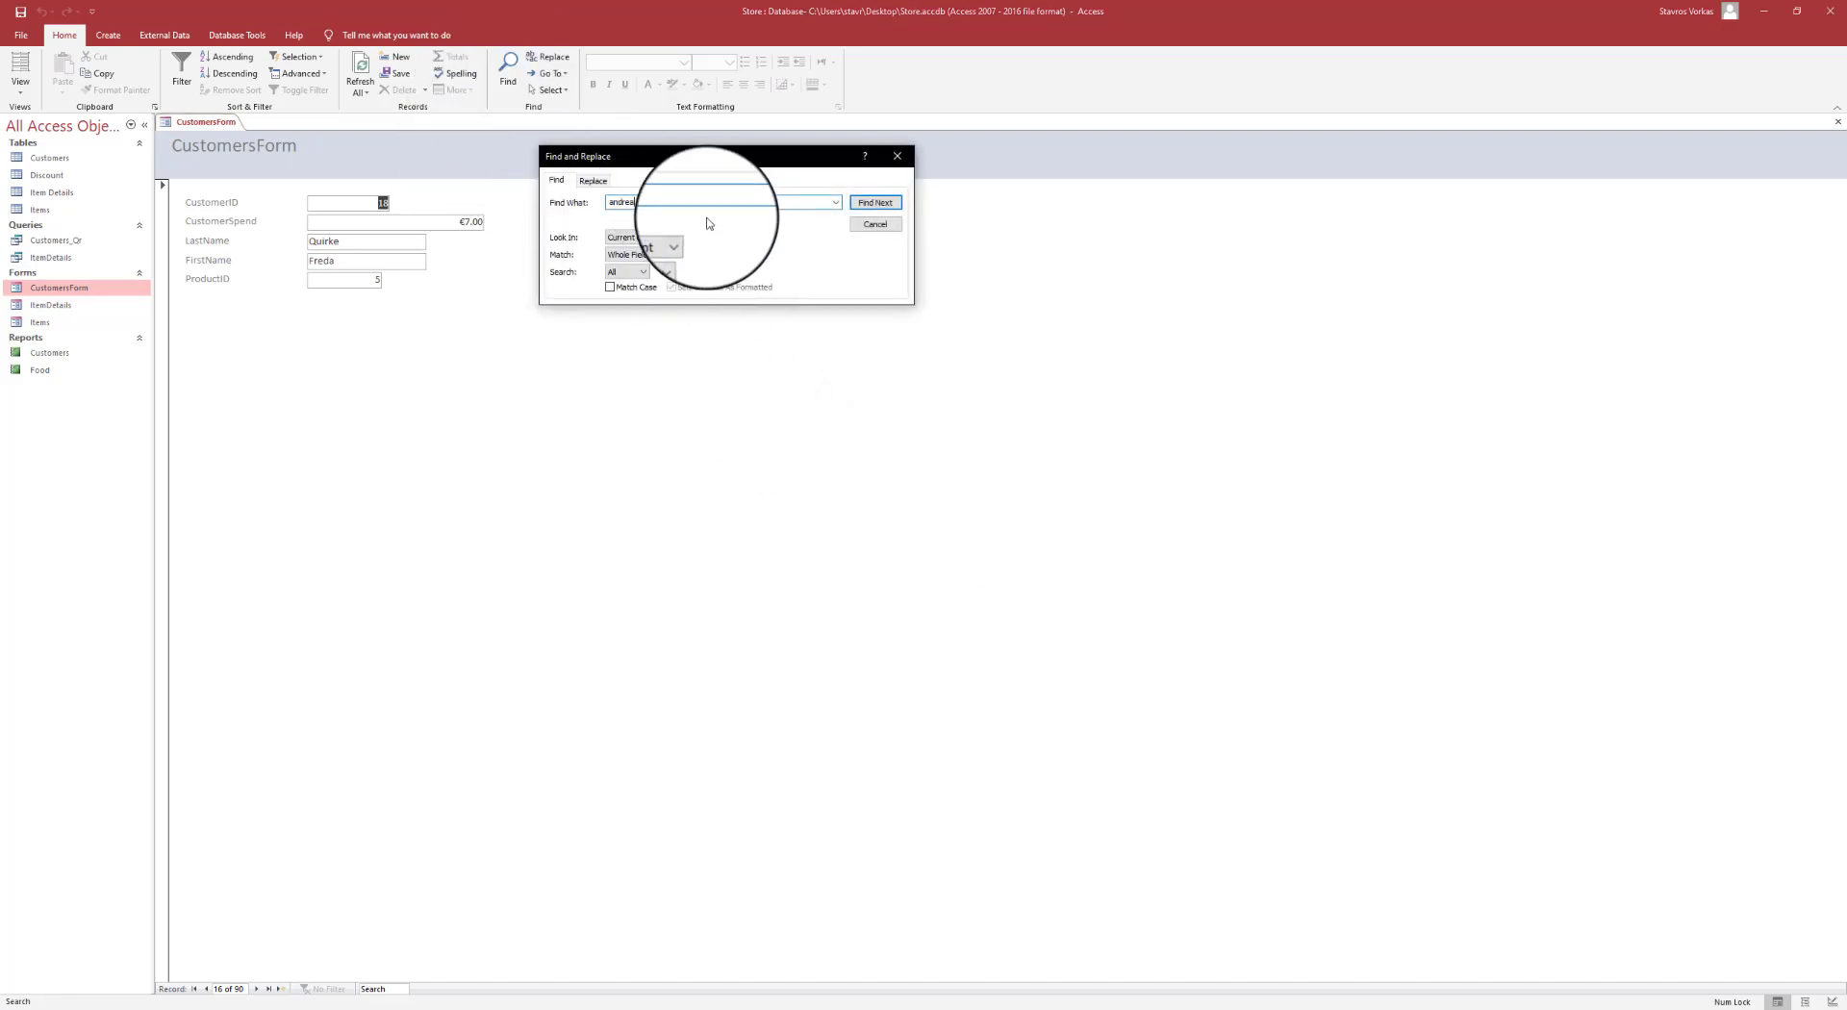
{"action": "key", "text": "Return"}
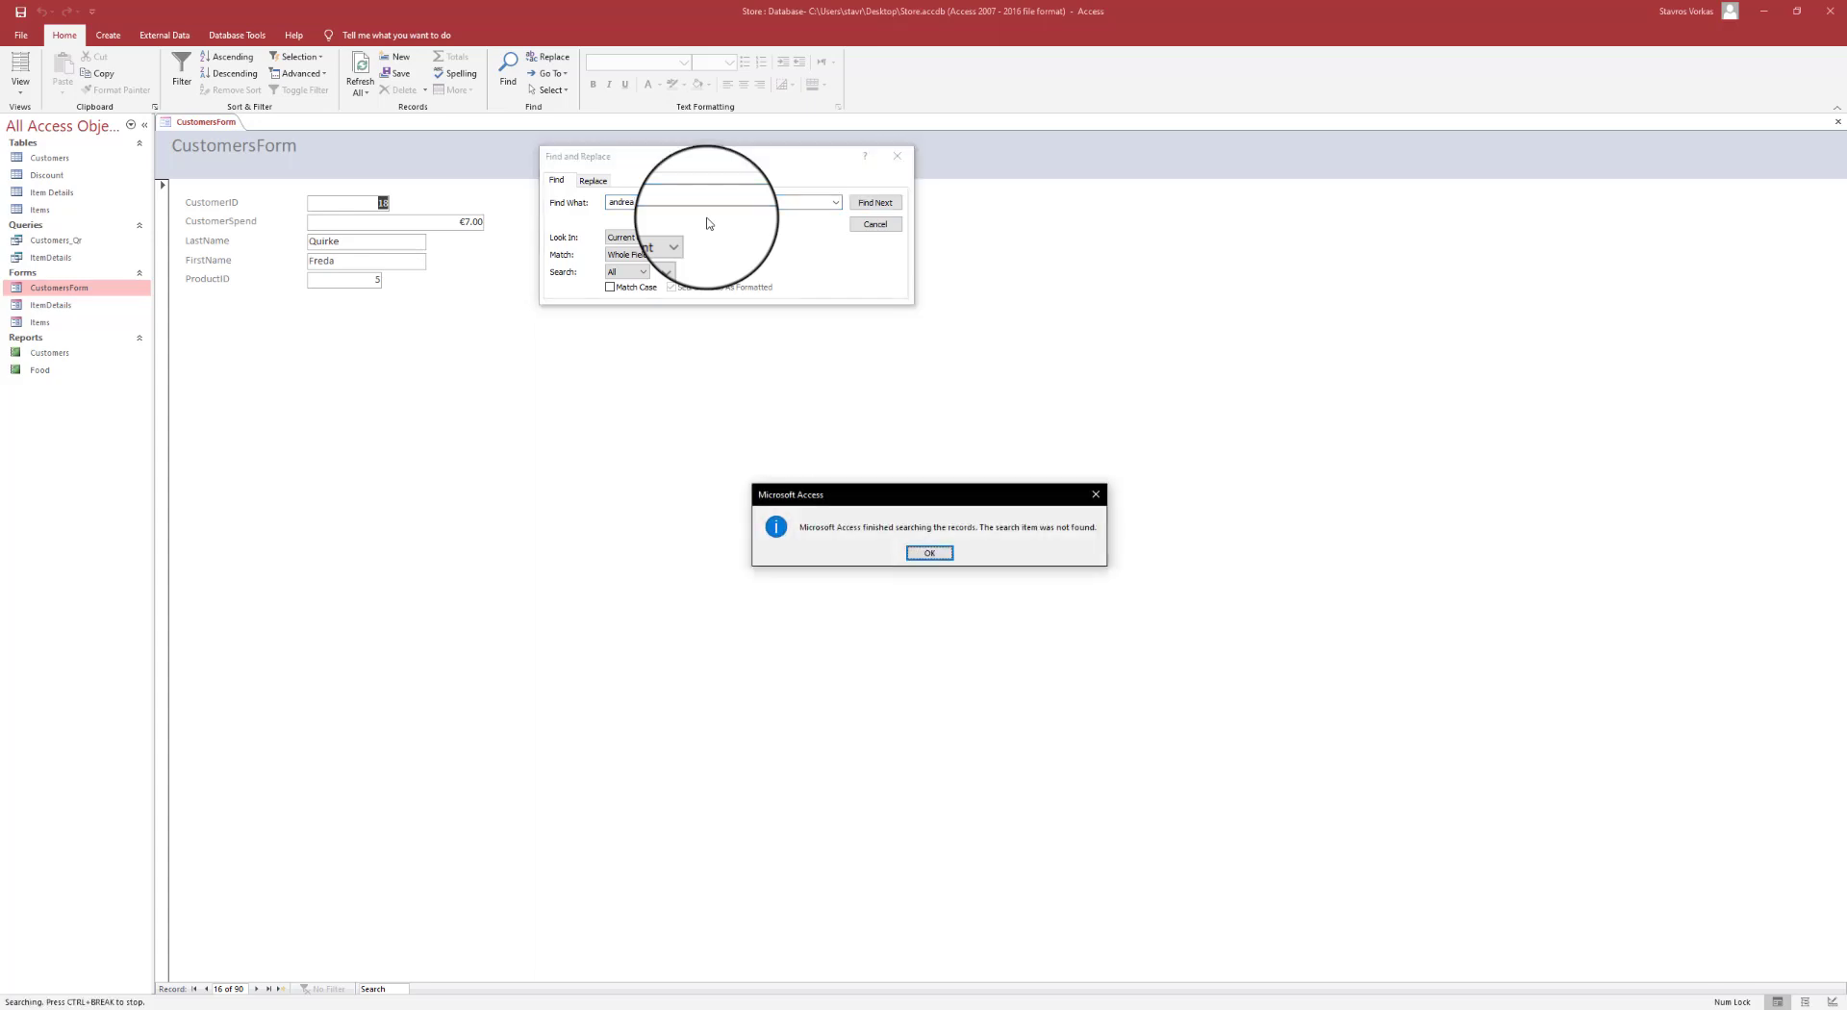
{"action": "left_click", "coordinate": [929, 554]}
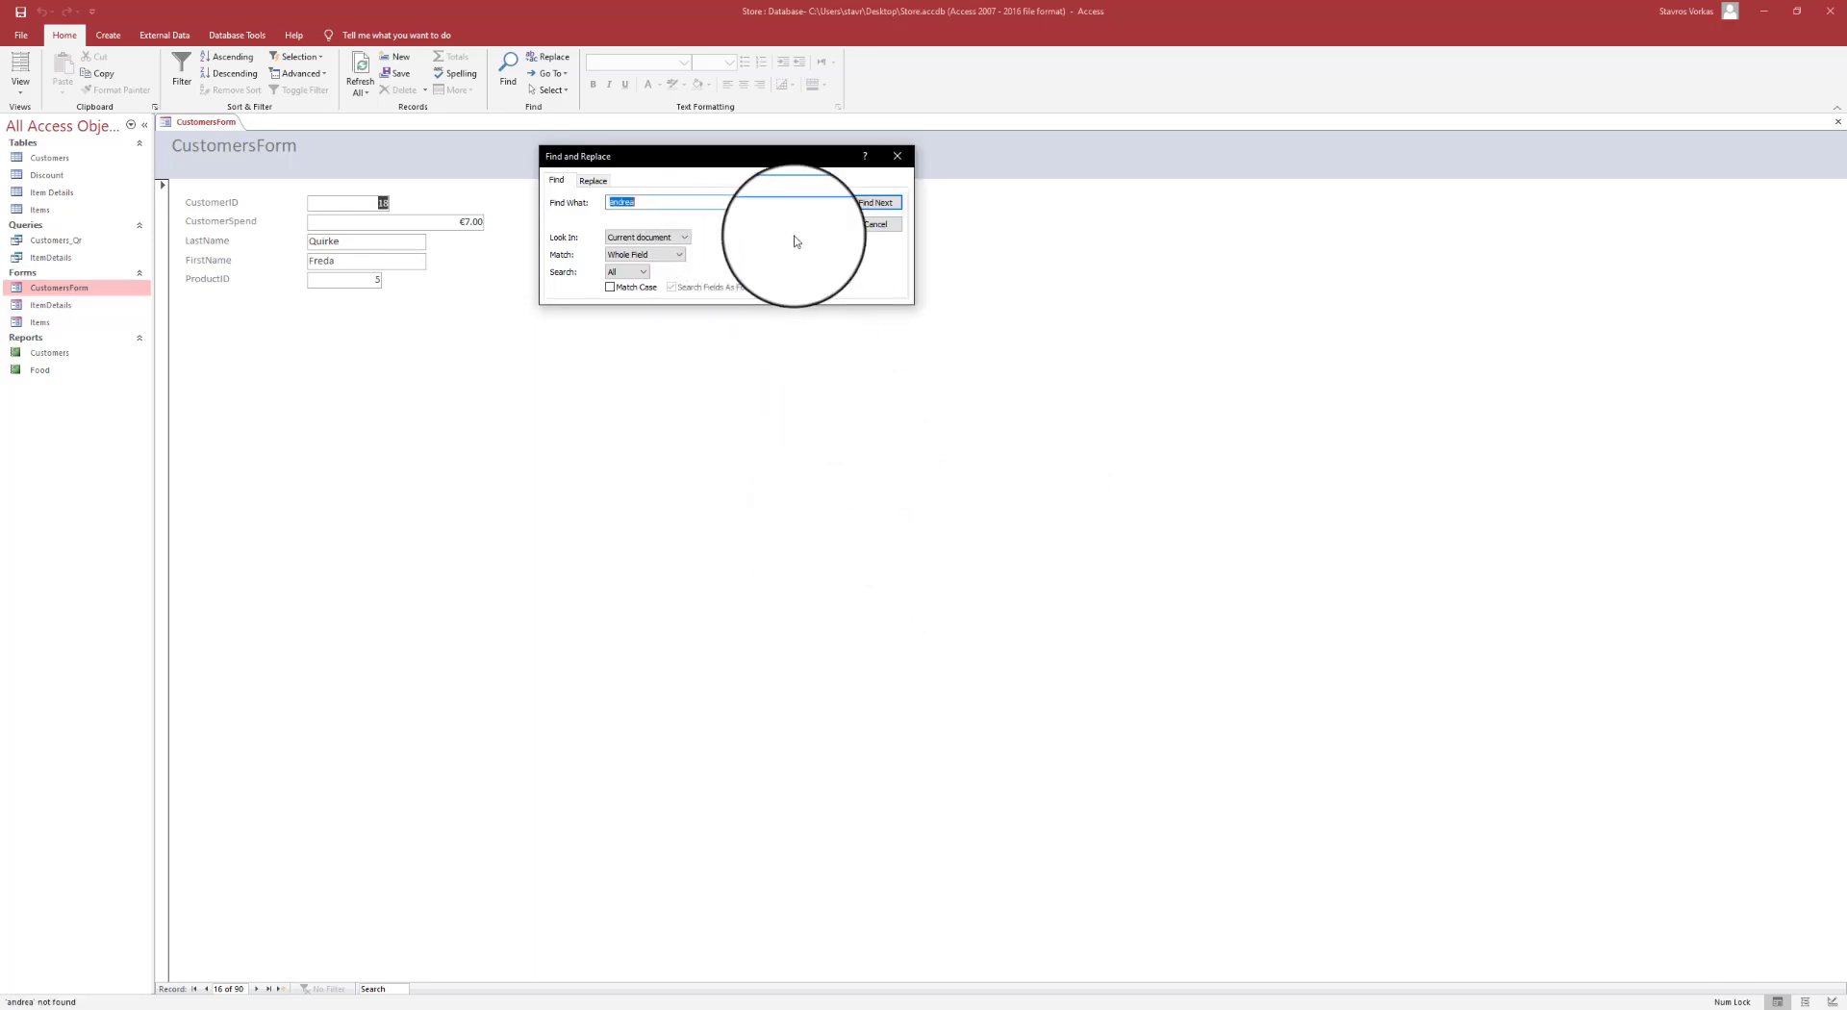
{"action": "left_click", "coordinate": [653, 205]}
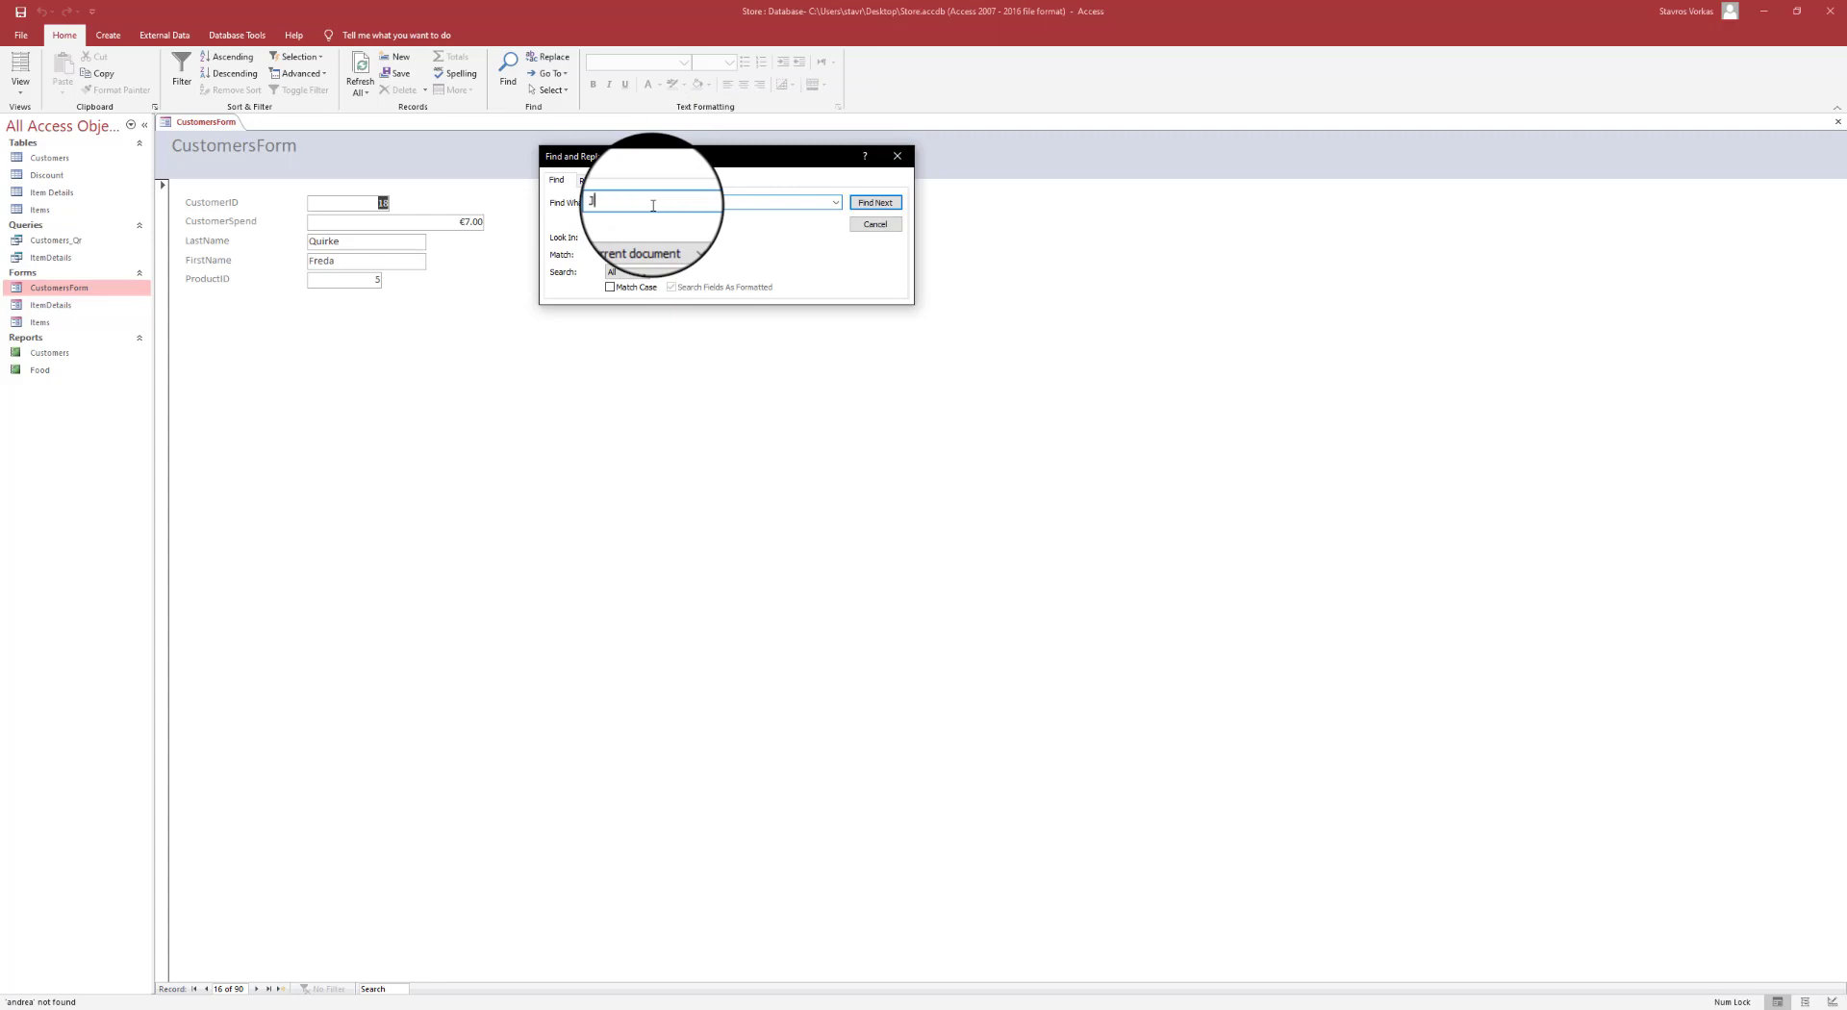
{"action": "type", "text": "Jones"}
{"action": "left_click", "coordinate": [876, 203]}
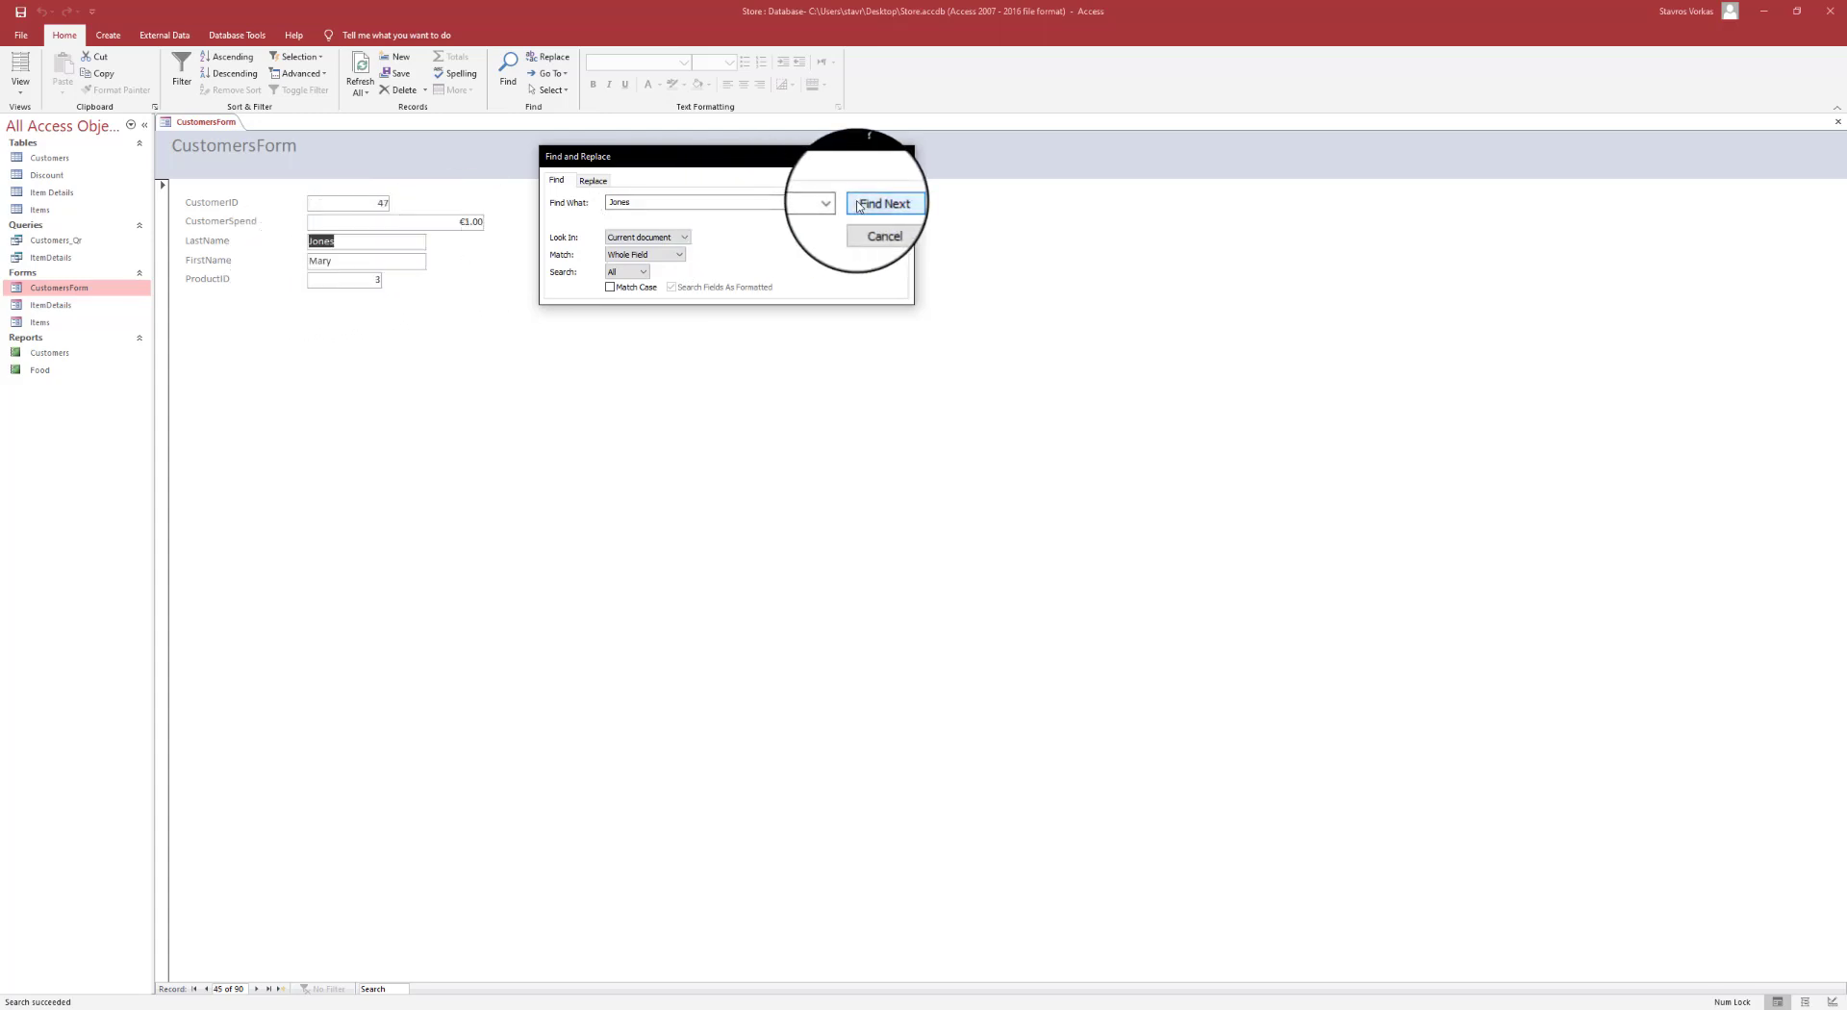
{"action": "left_click", "coordinate": [900, 156]}
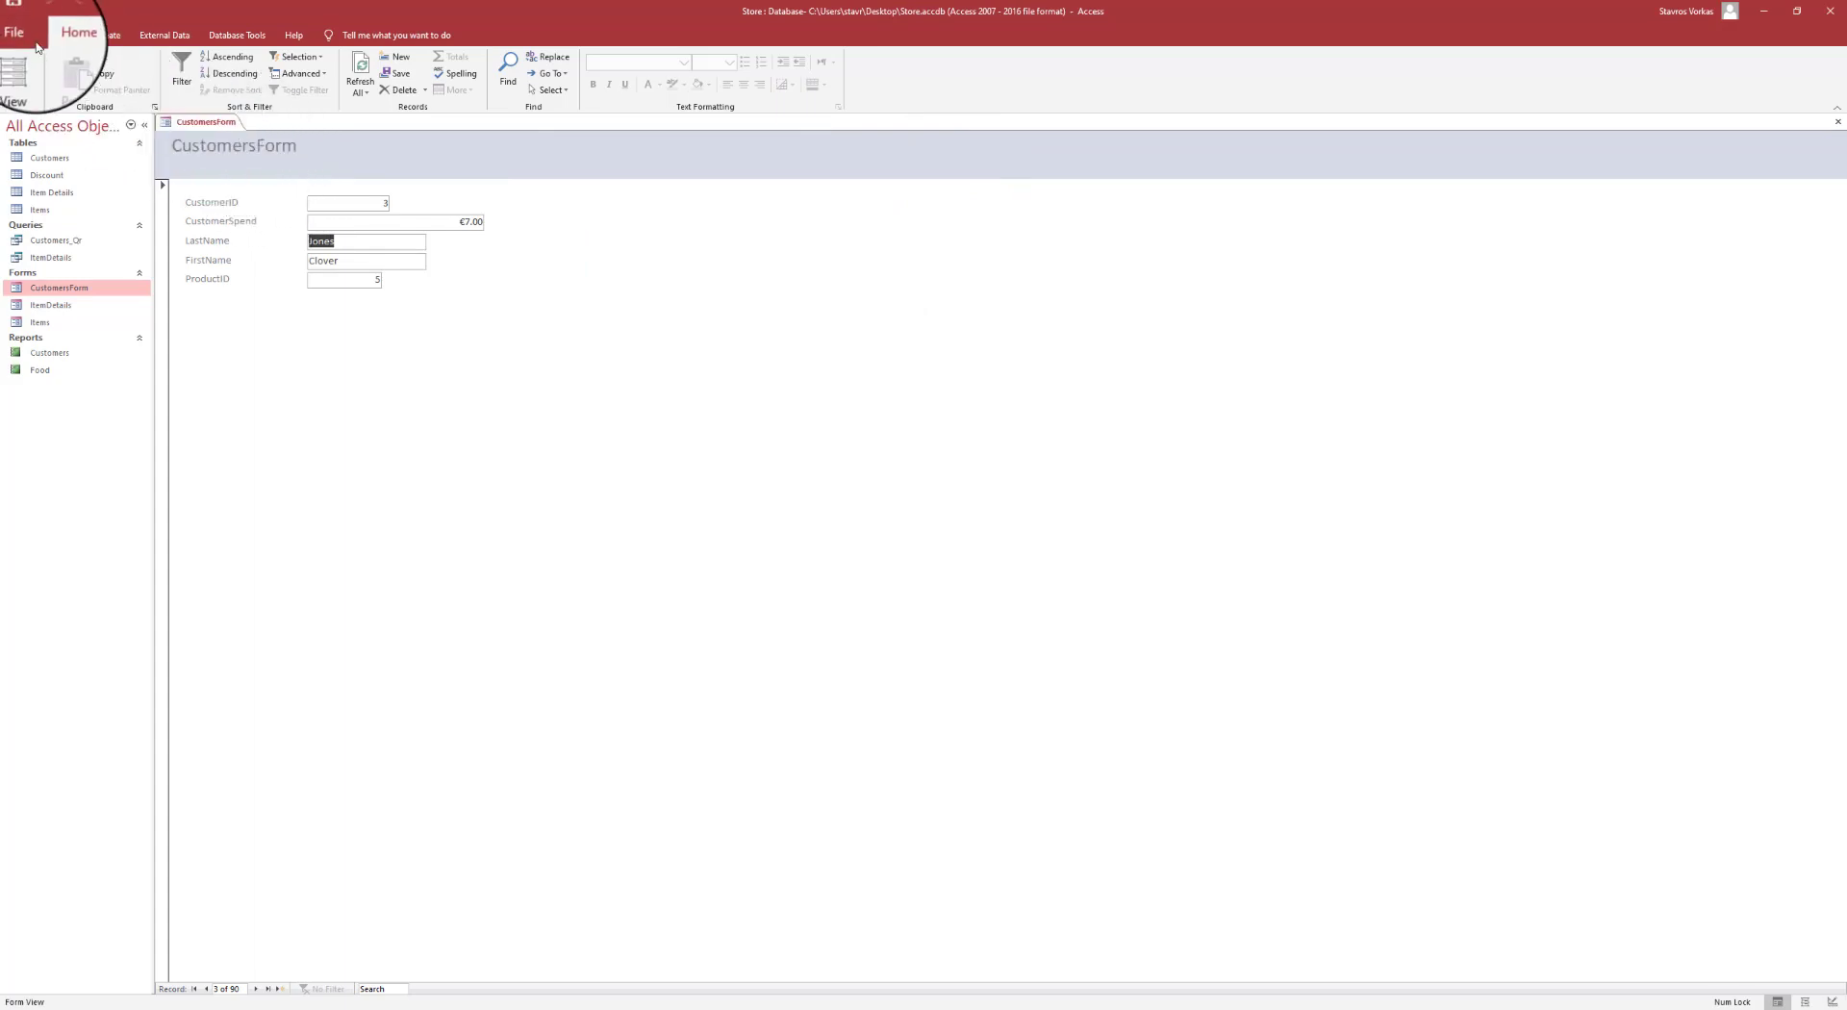
- Close CustomersForm and open the Discount table datasheet
{"action": "right_click", "coordinate": [204, 121]}
{"action": "left_click", "coordinate": [234, 149]}
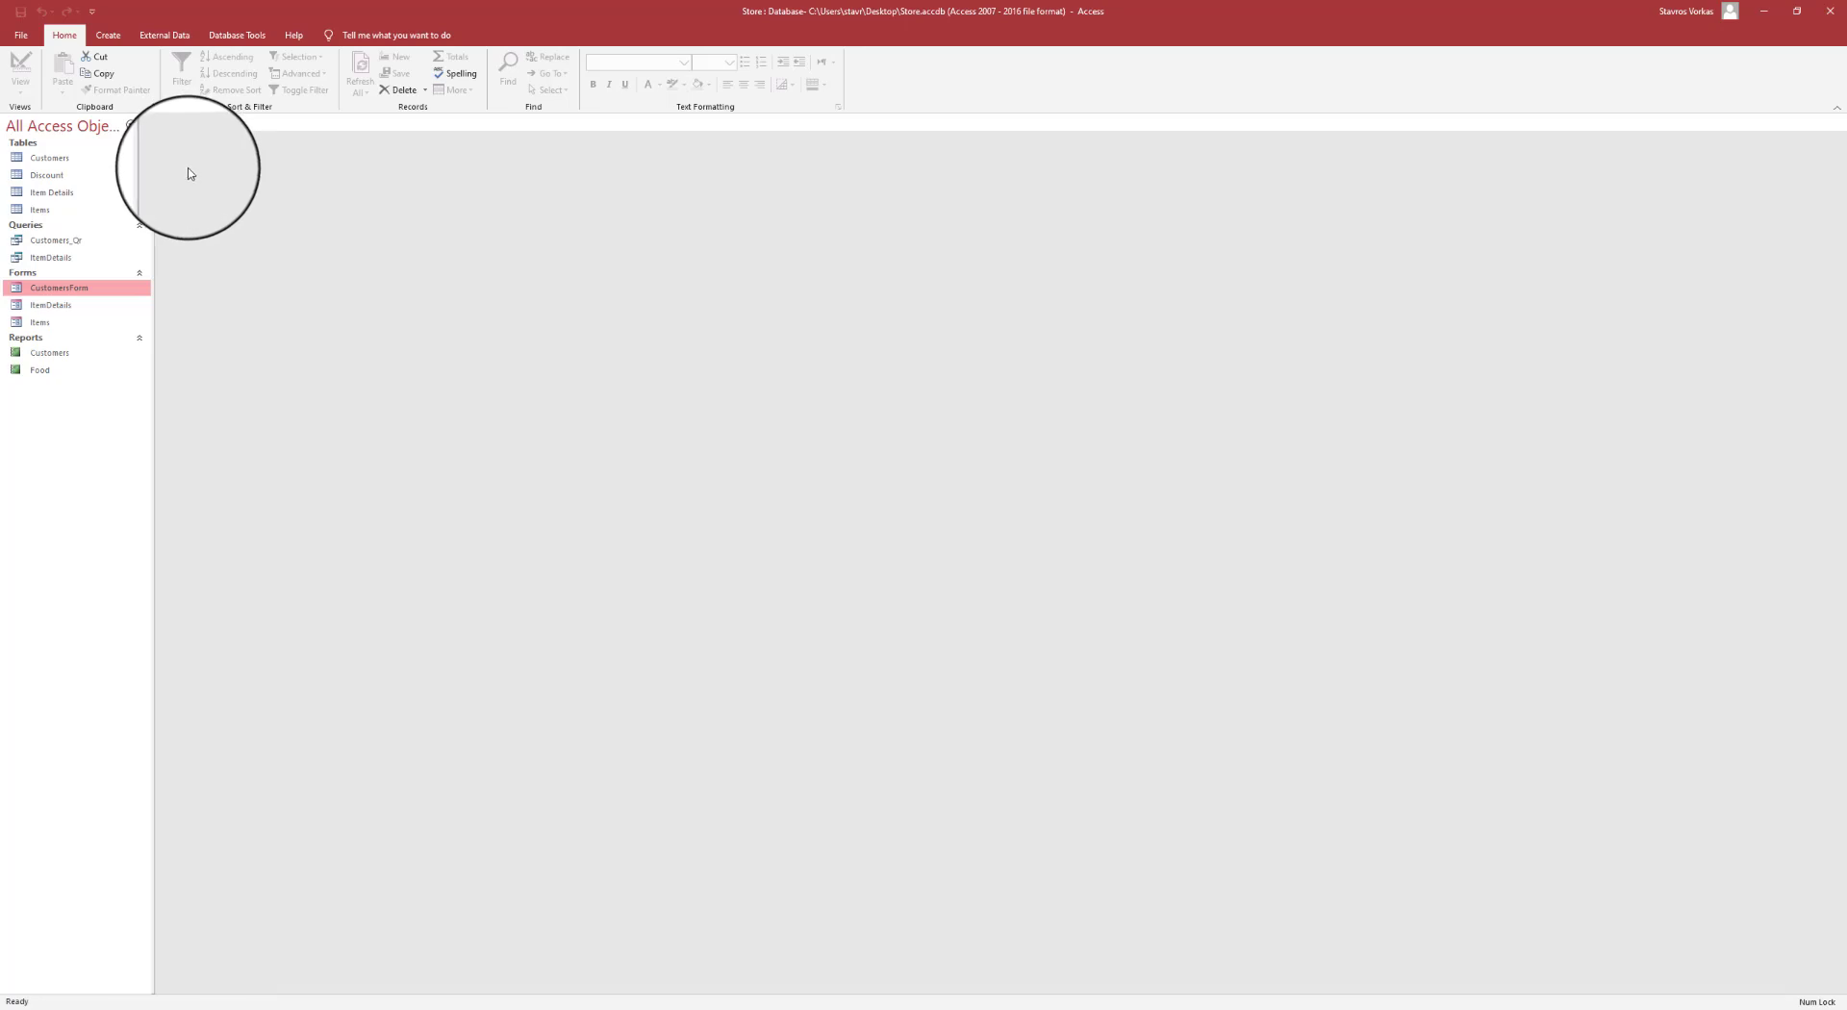
{"action": "left_click", "coordinate": [63, 176]}
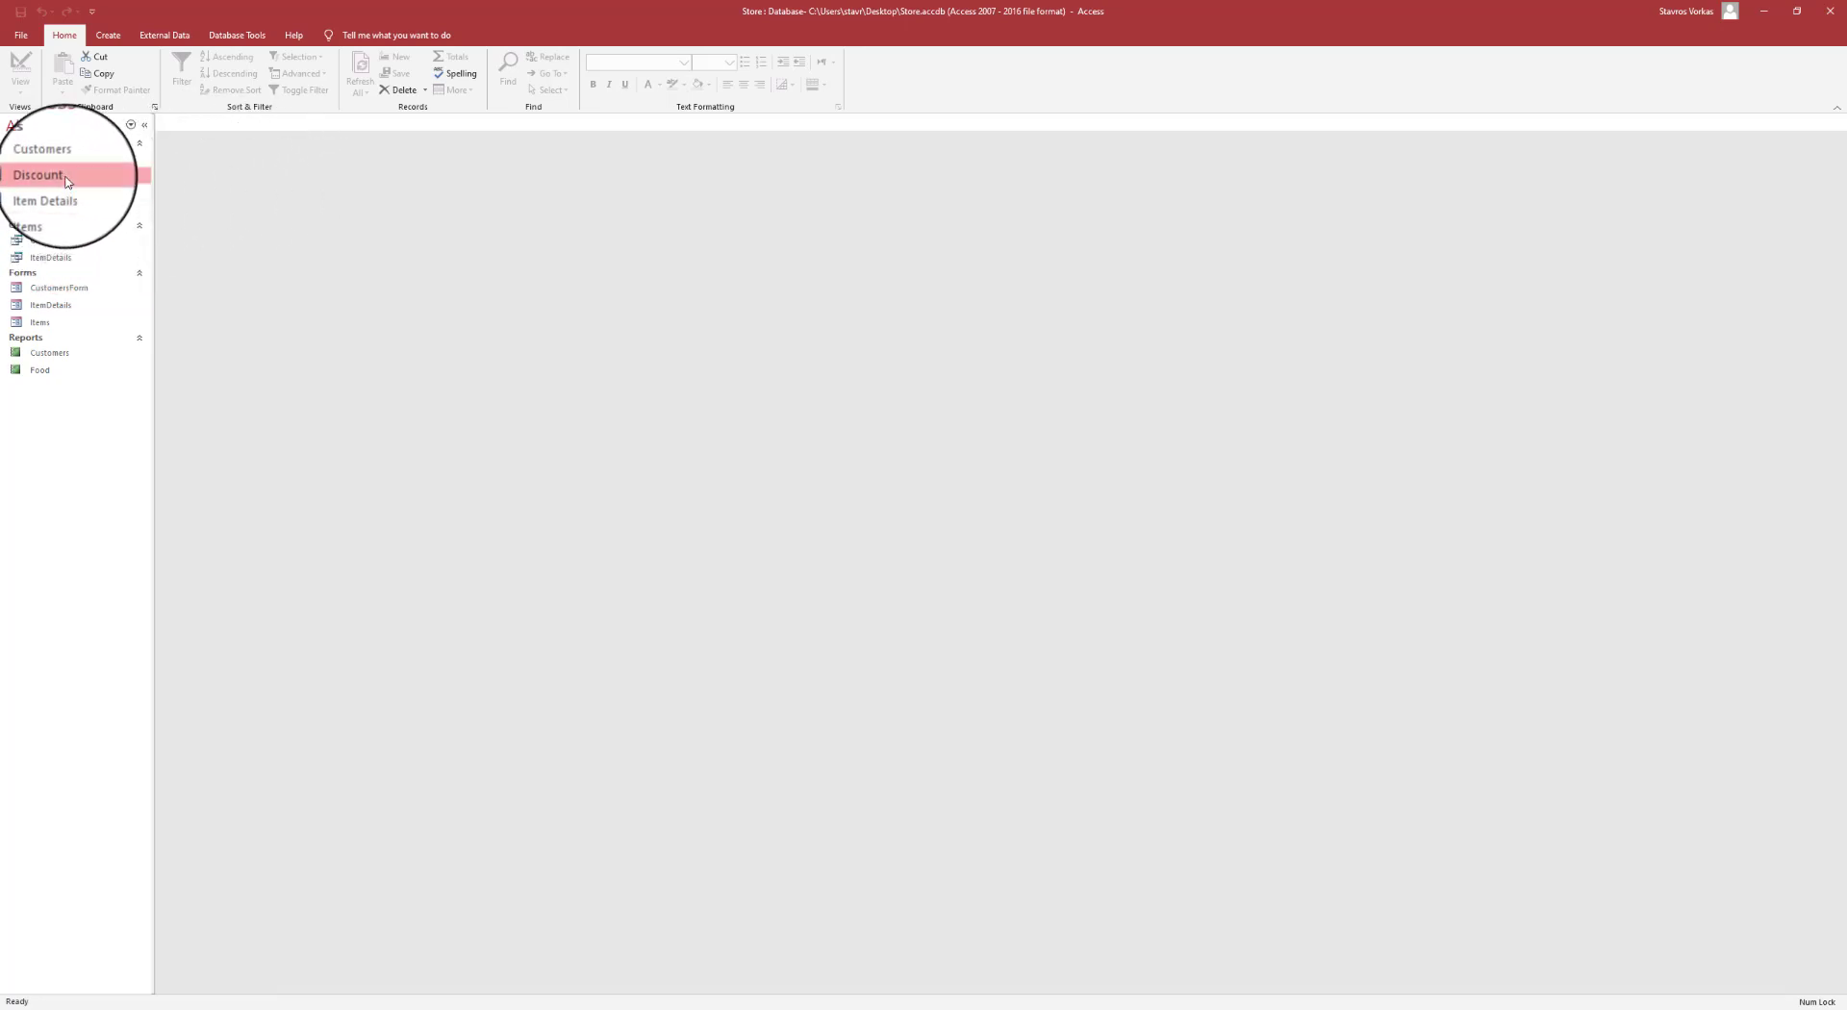
{"action": "double_click", "coordinate": [67, 182]}
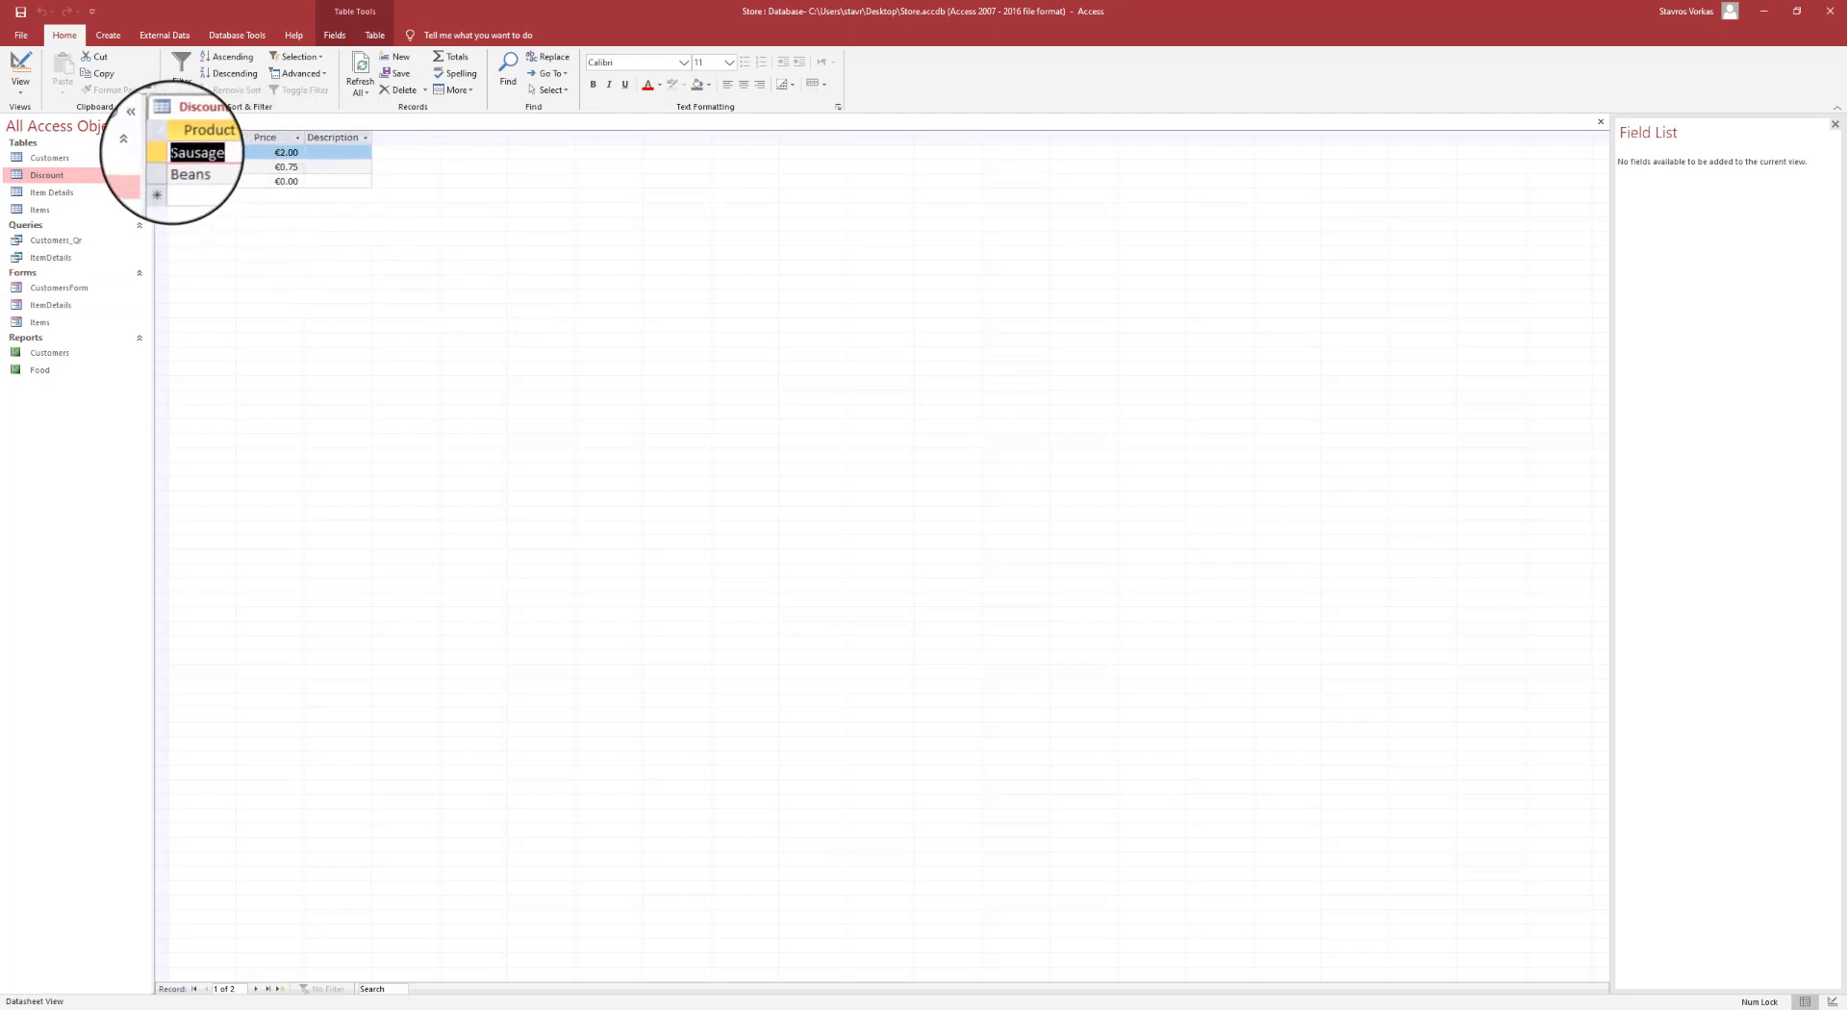
- Select all Discount records and set their font colour to orange
{"action": "left_click_drag", "start_coordinate": [173, 154], "coordinate": [352, 161]}
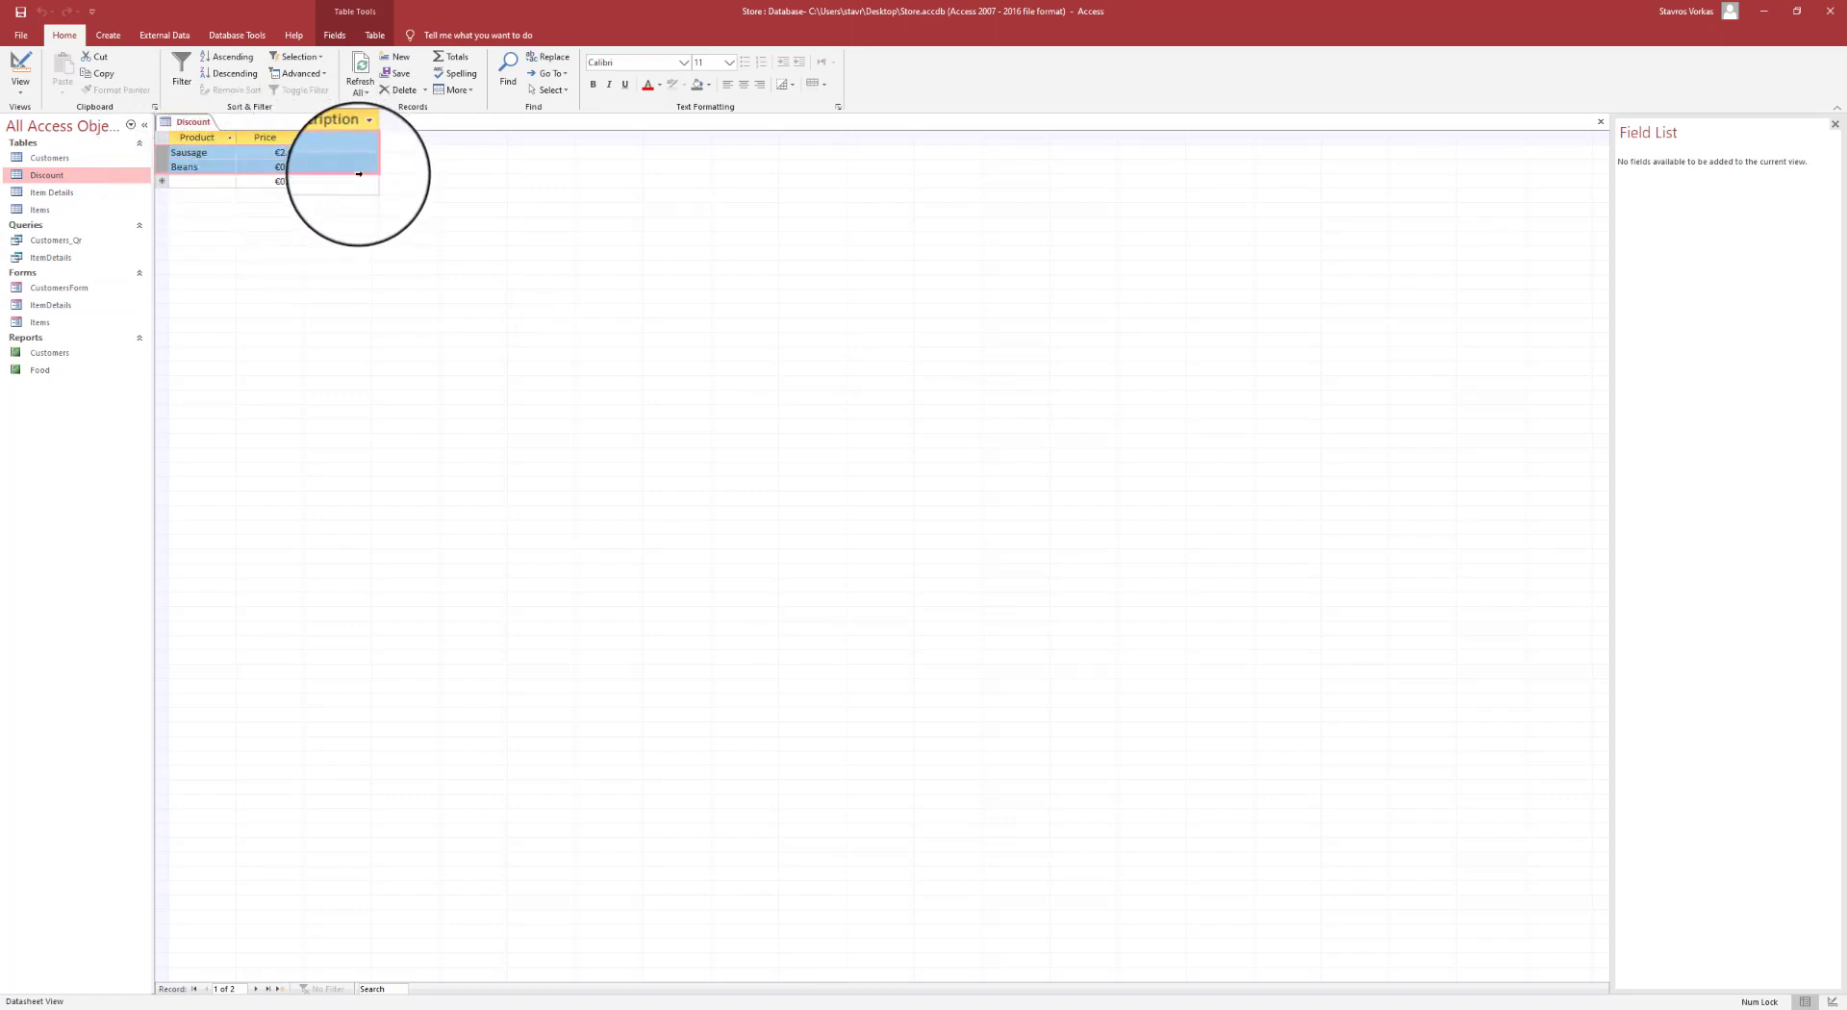
{"action": "left_click", "coordinate": [257, 167]}
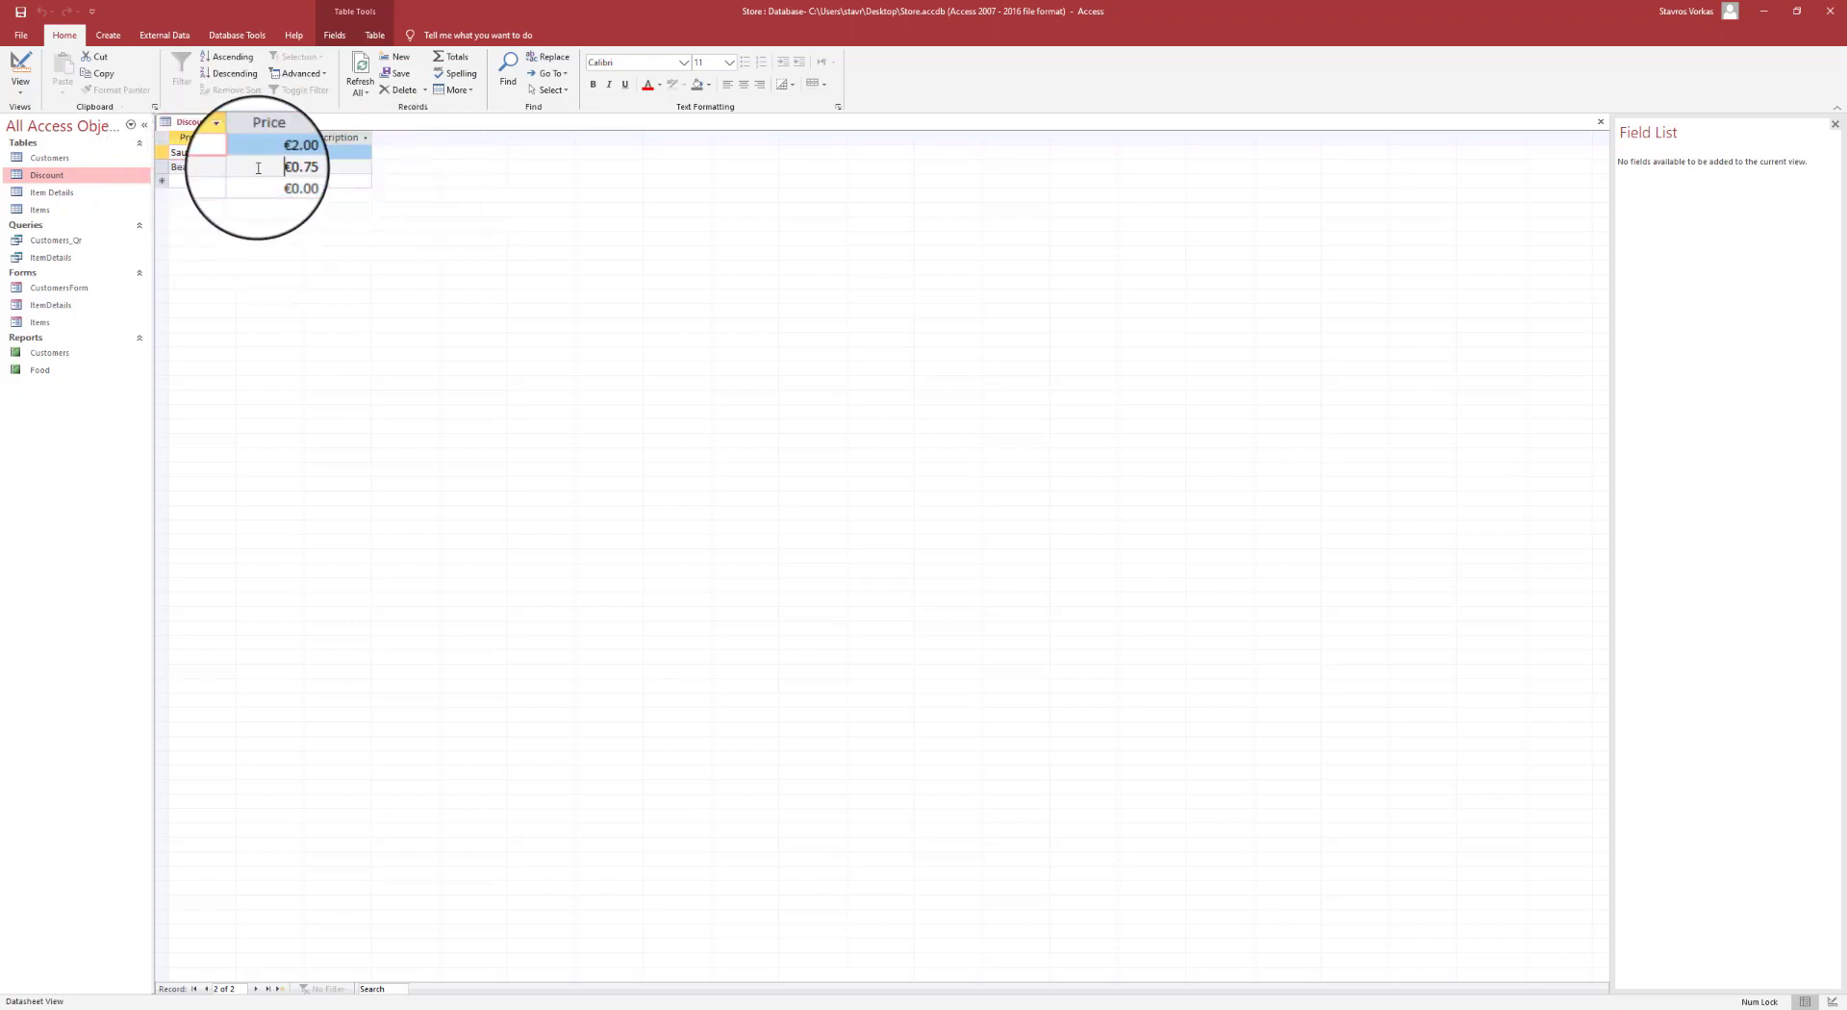
{"action": "left_click", "coordinate": [162, 137]}
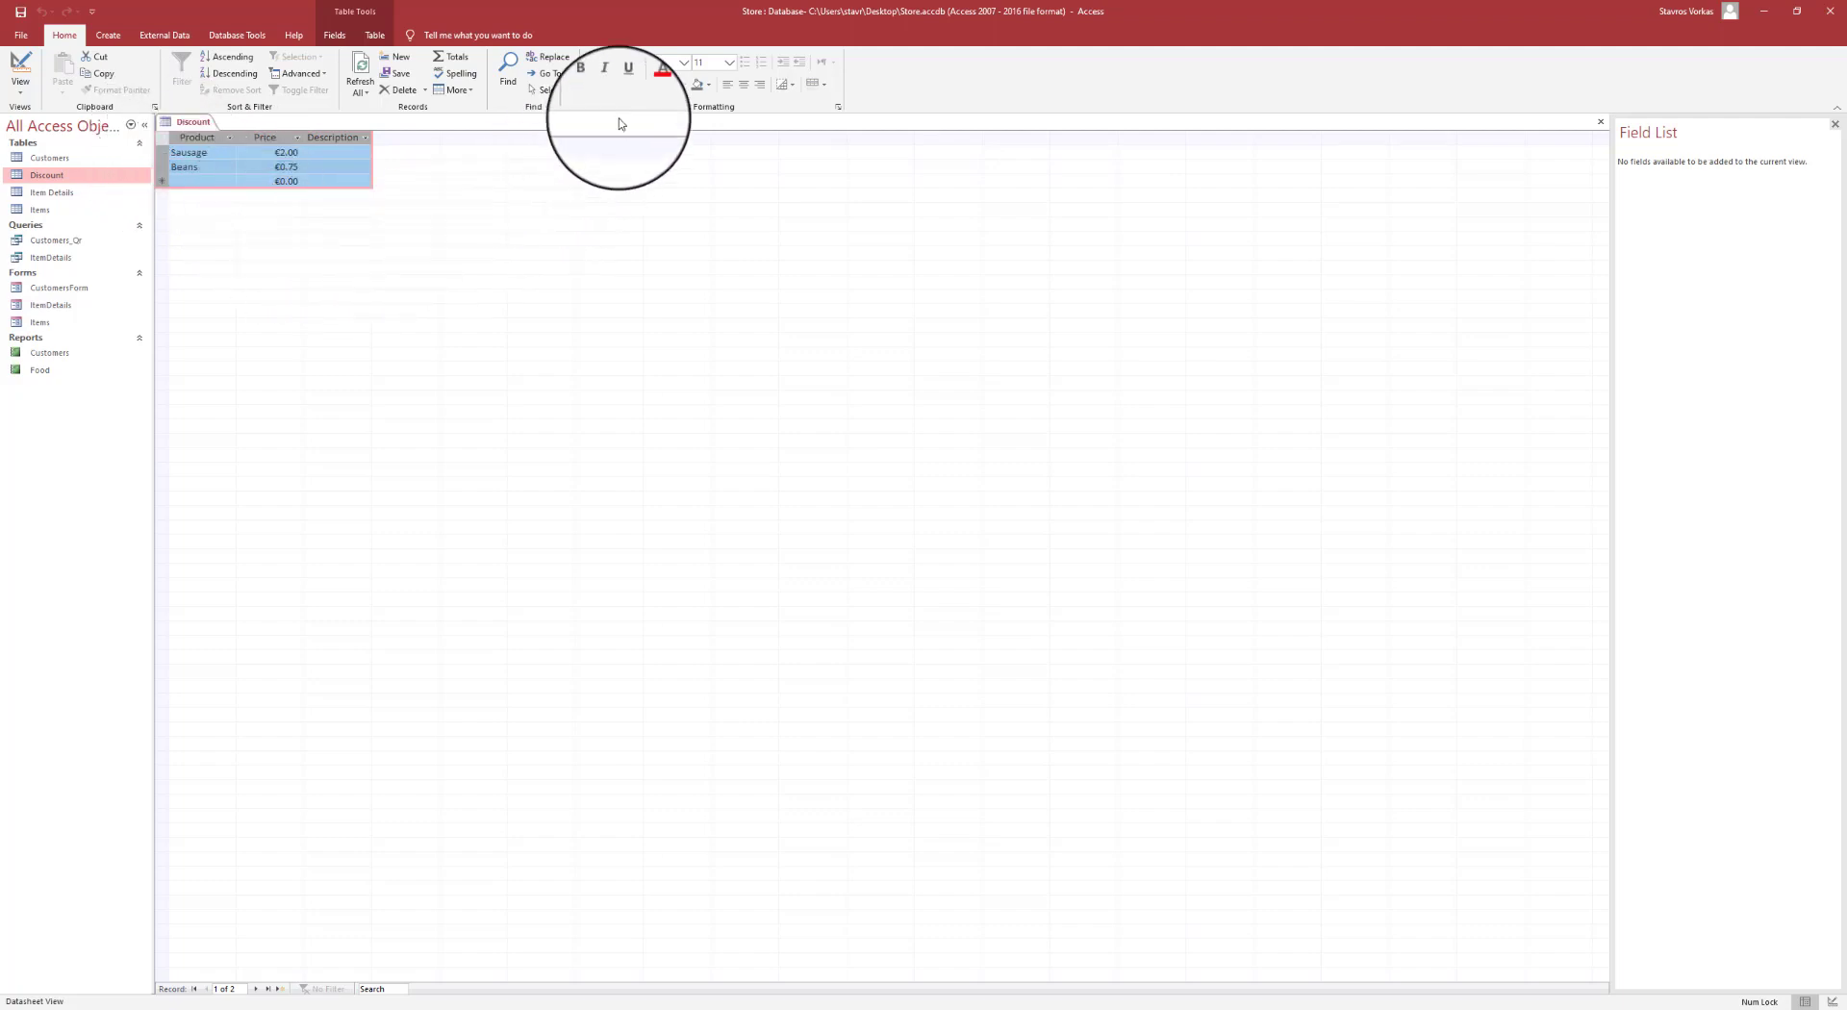
{"action": "left_click", "coordinate": [662, 86]}
{"action": "left_click", "coordinate": [699, 85]}
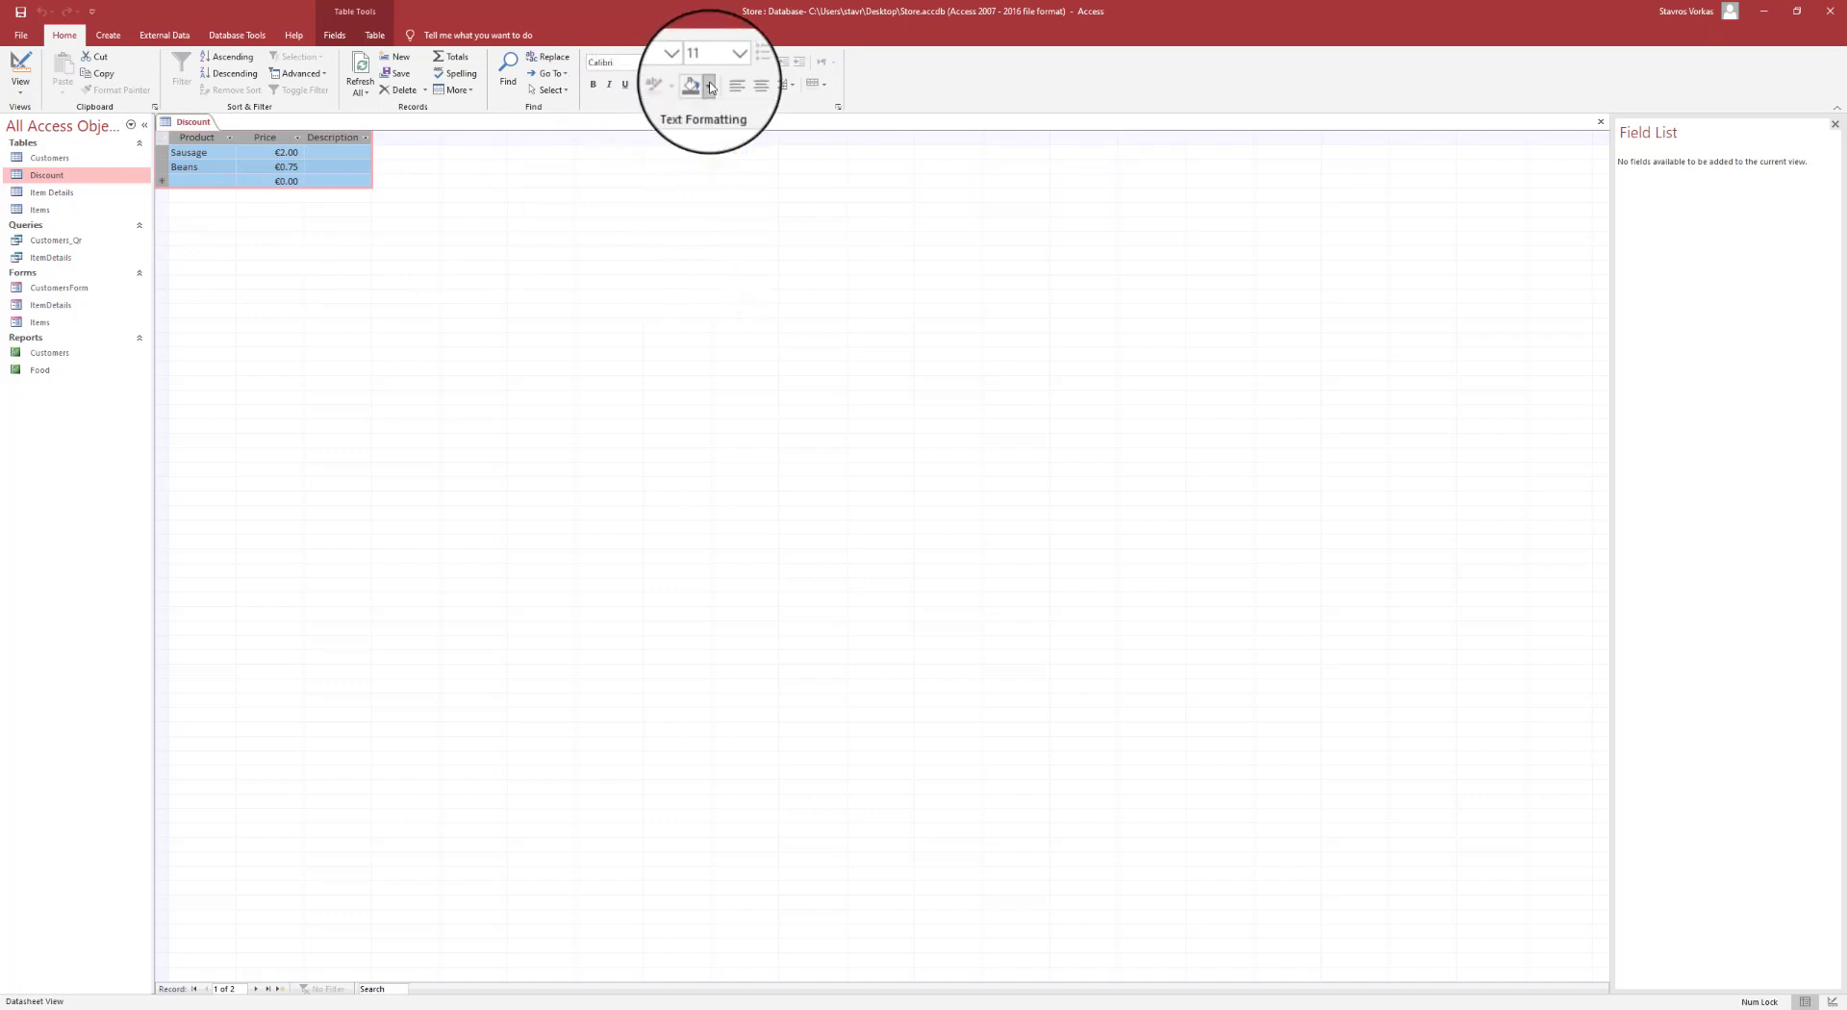
{"action": "left_click", "coordinate": [699, 85]}
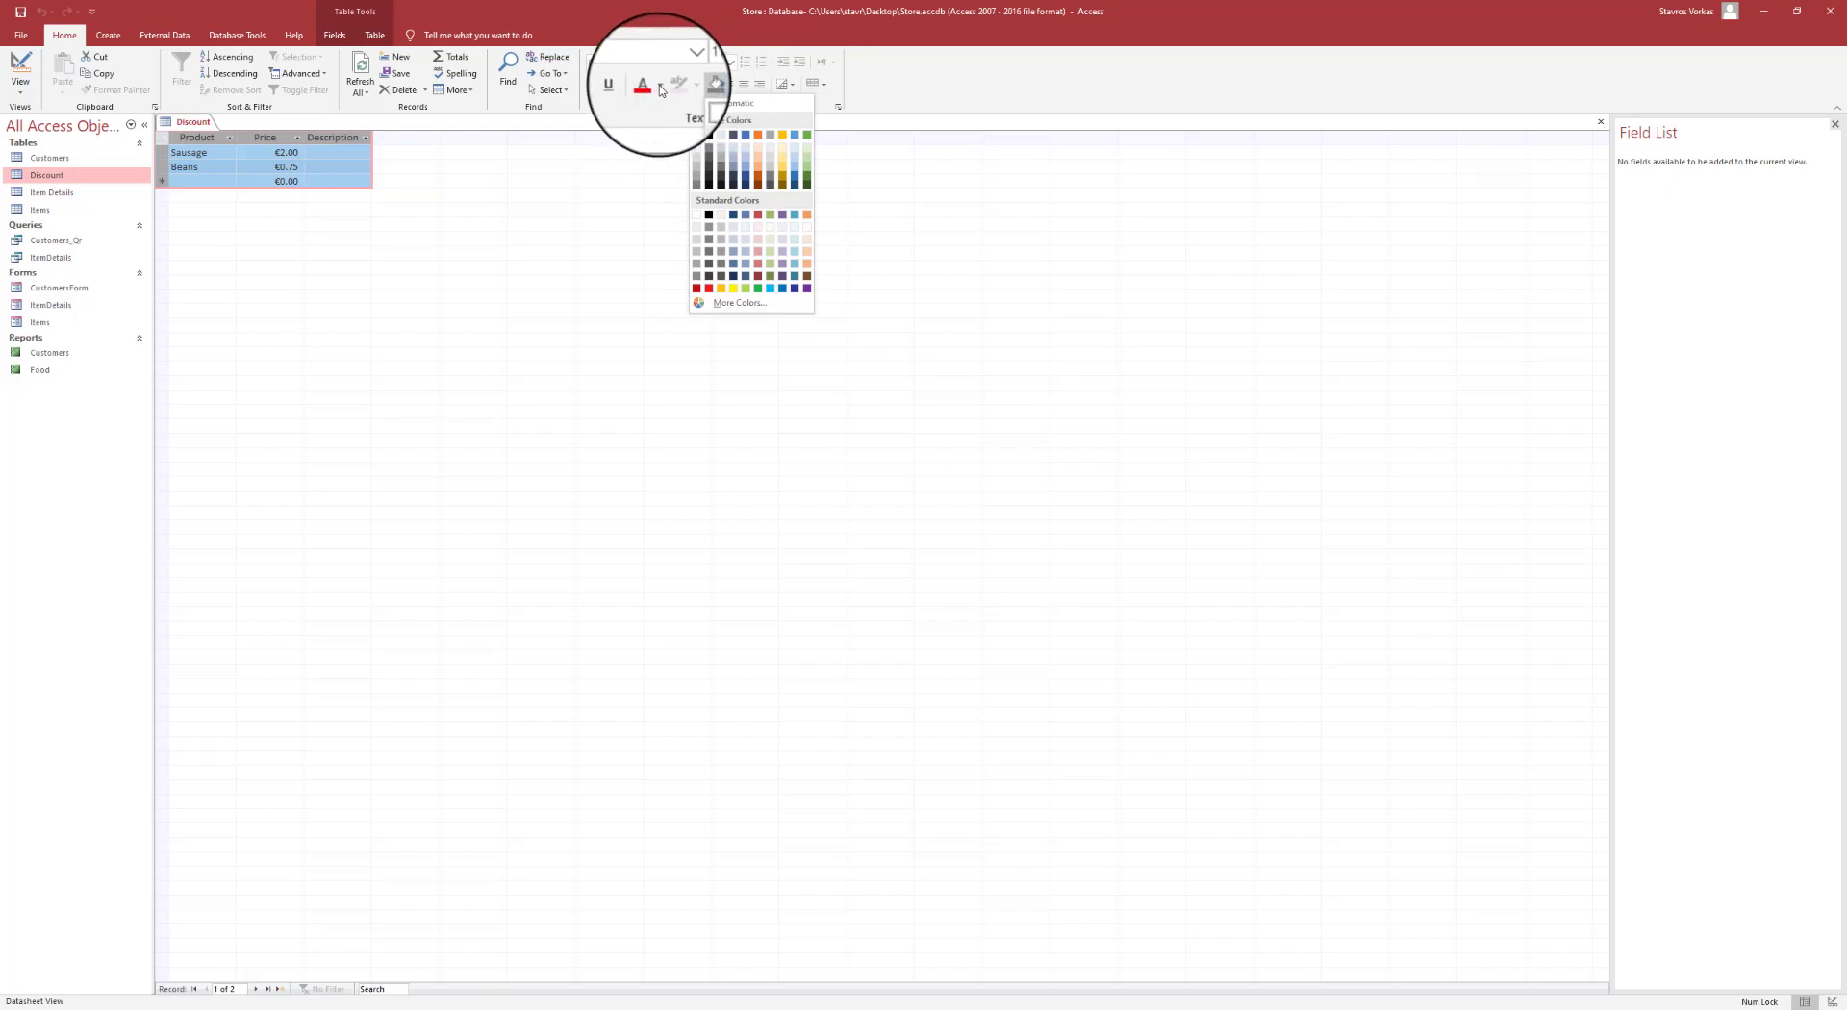
{"action": "left_click", "coordinate": [661, 90]}
{"action": "left_click", "coordinate": [660, 90]}
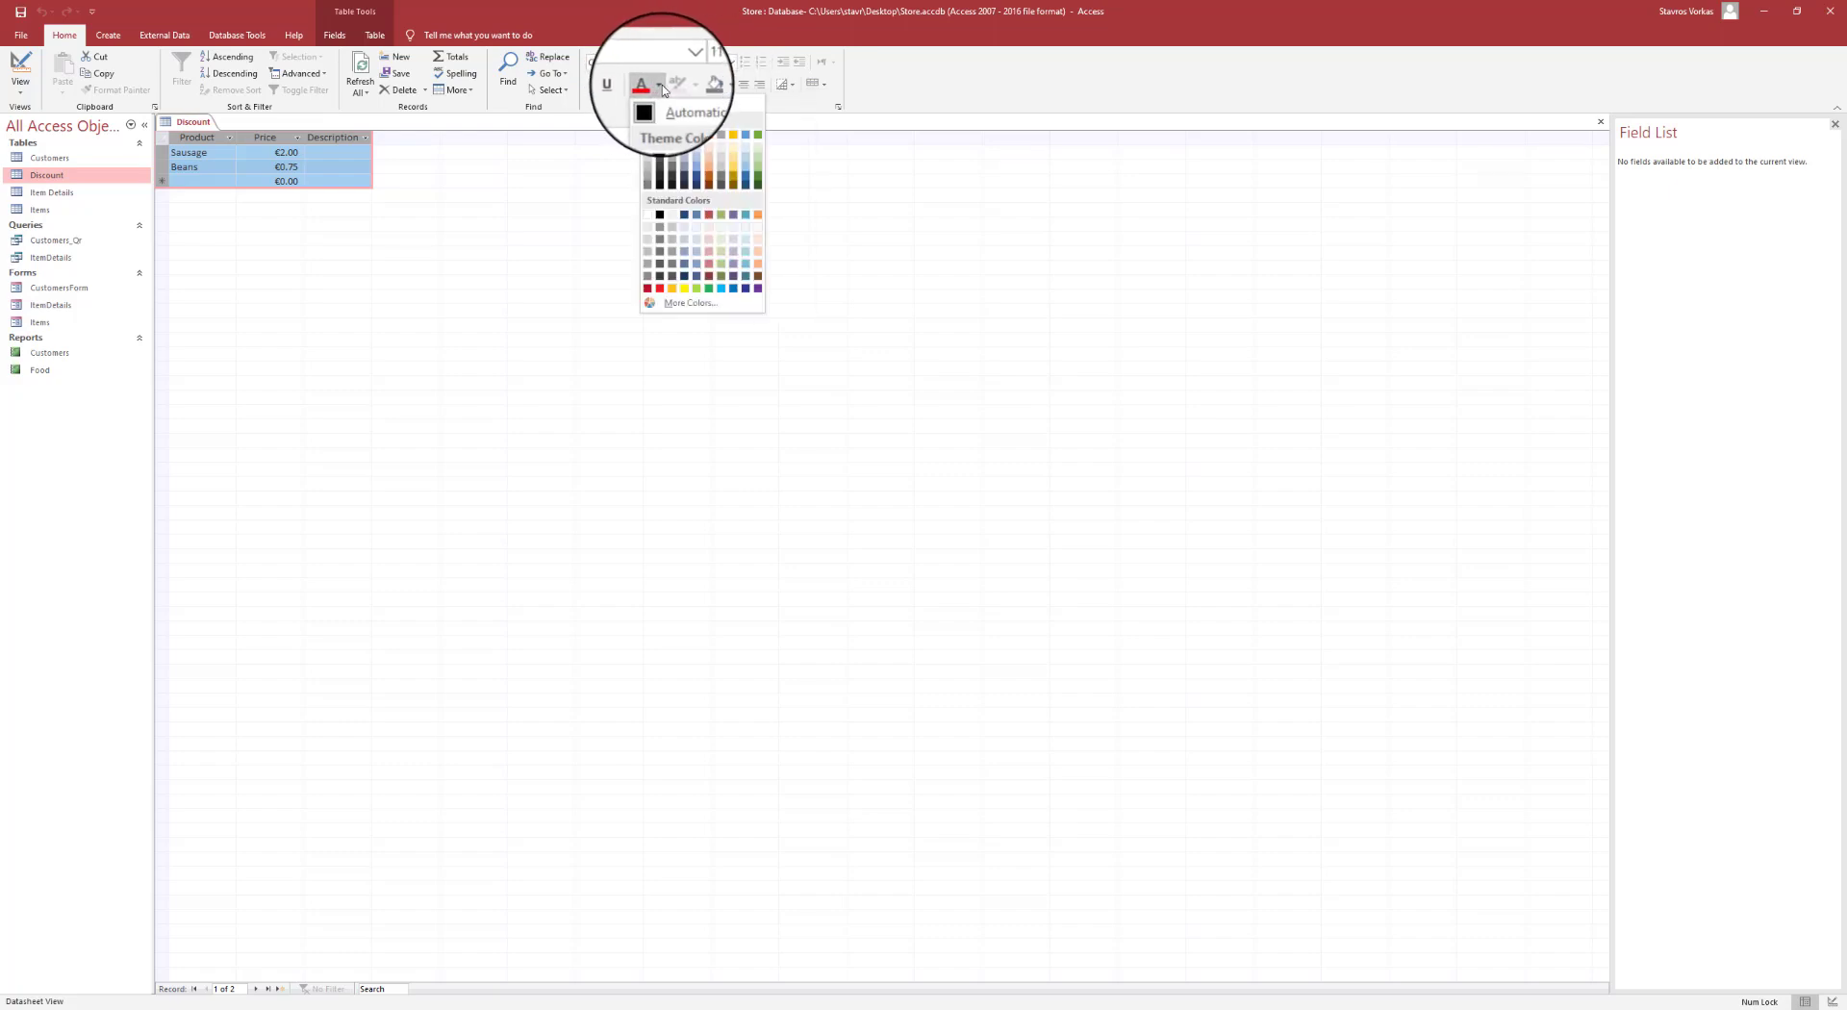
{"action": "left_click", "coordinate": [673, 289]}
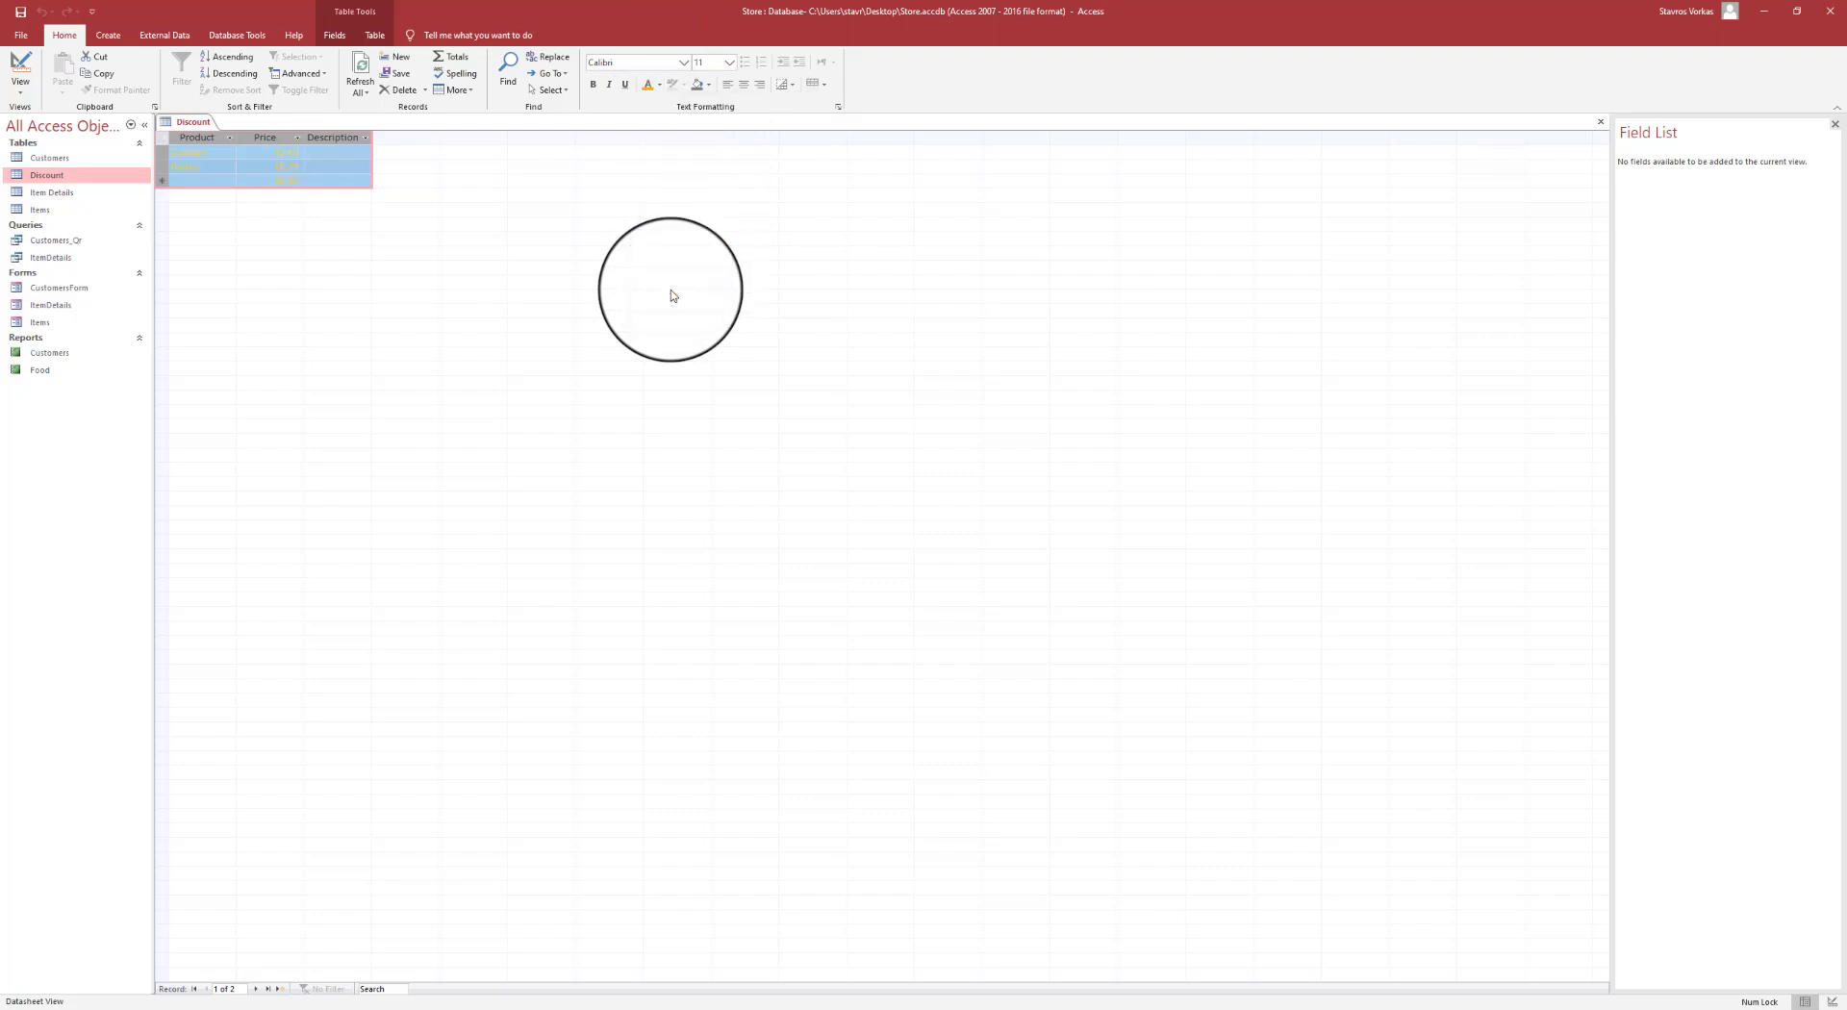
{"action": "left_click", "coordinate": [337, 168]}
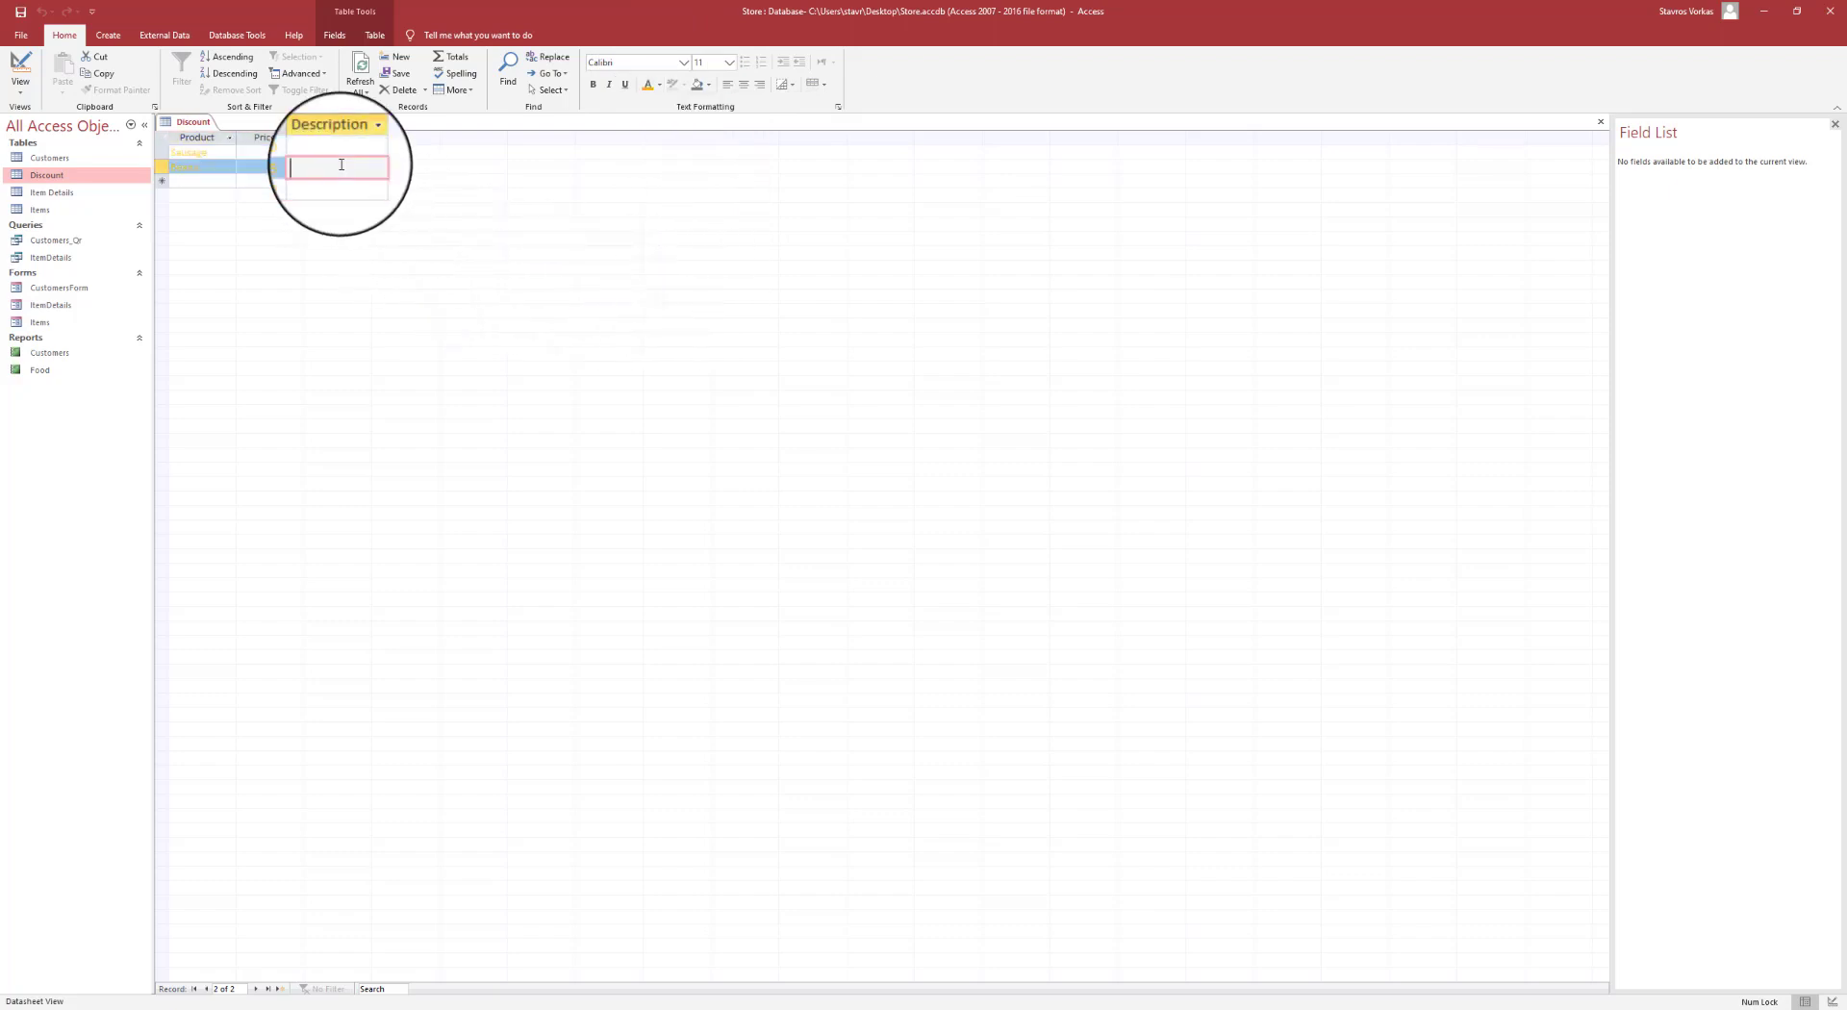
{"action": "left_click", "coordinate": [291, 179]}
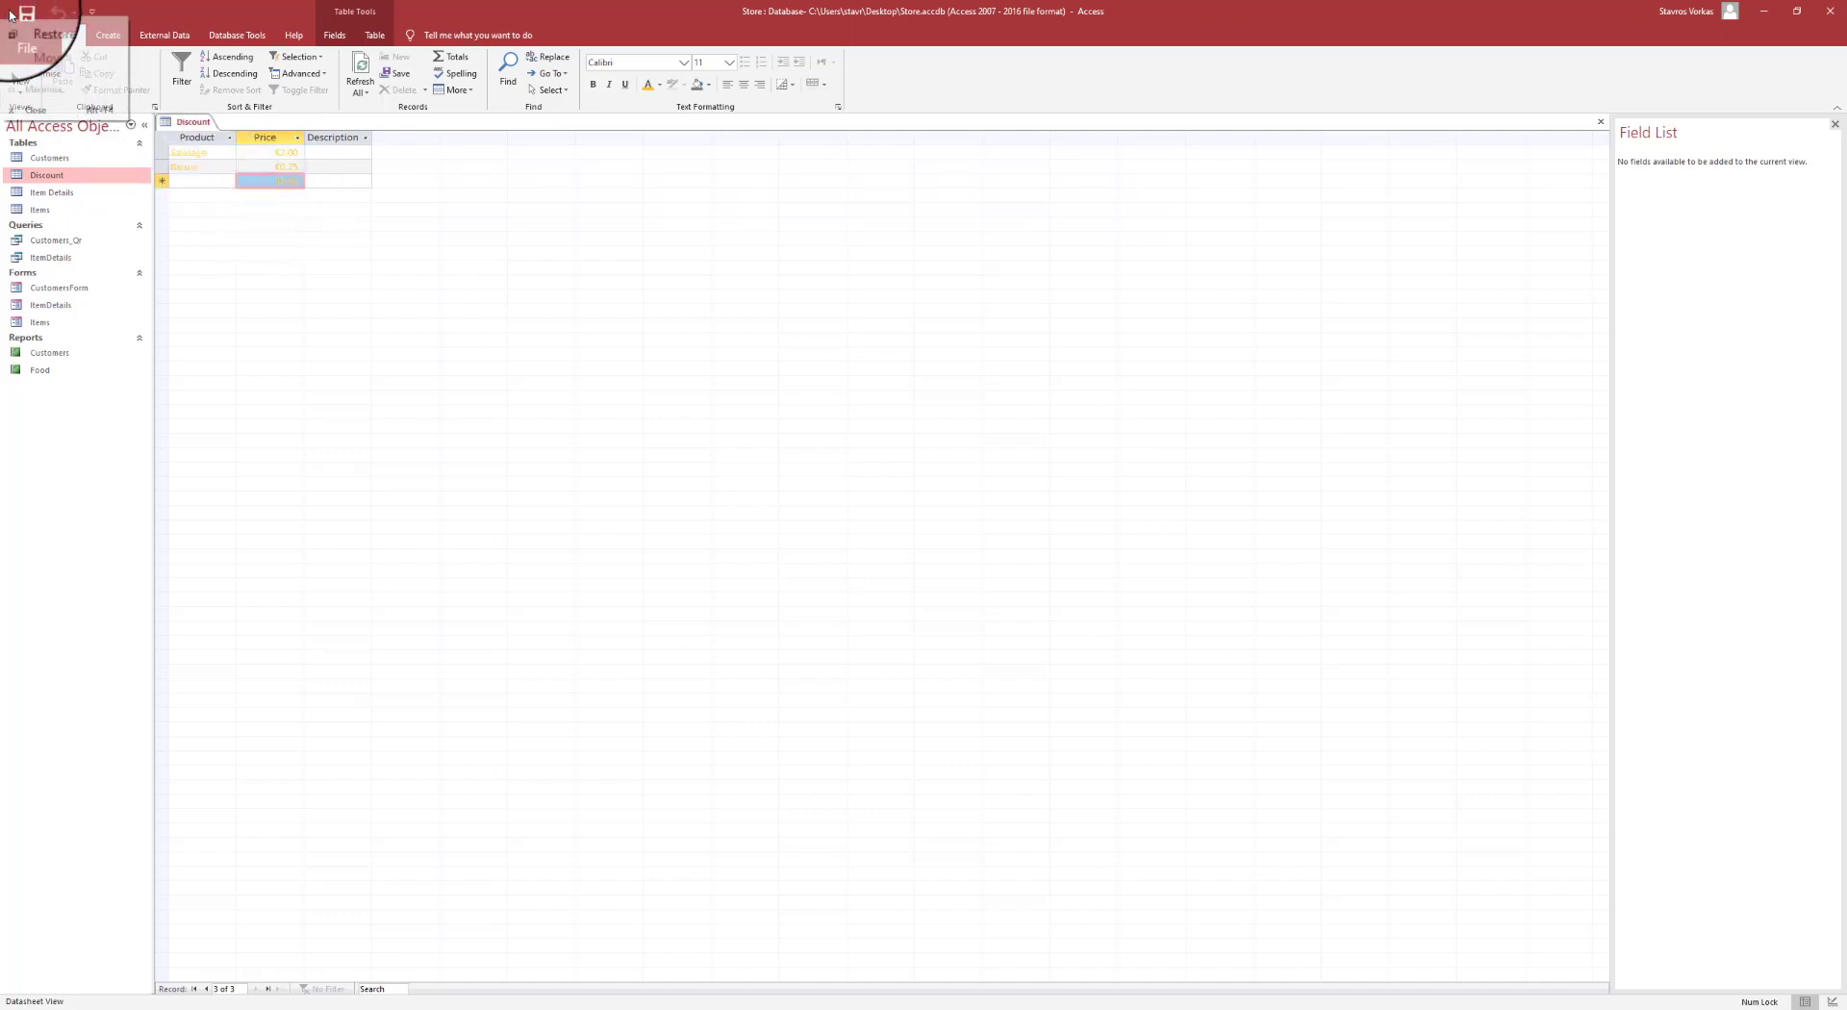
{"action": "right_click", "coordinate": [193, 128]}
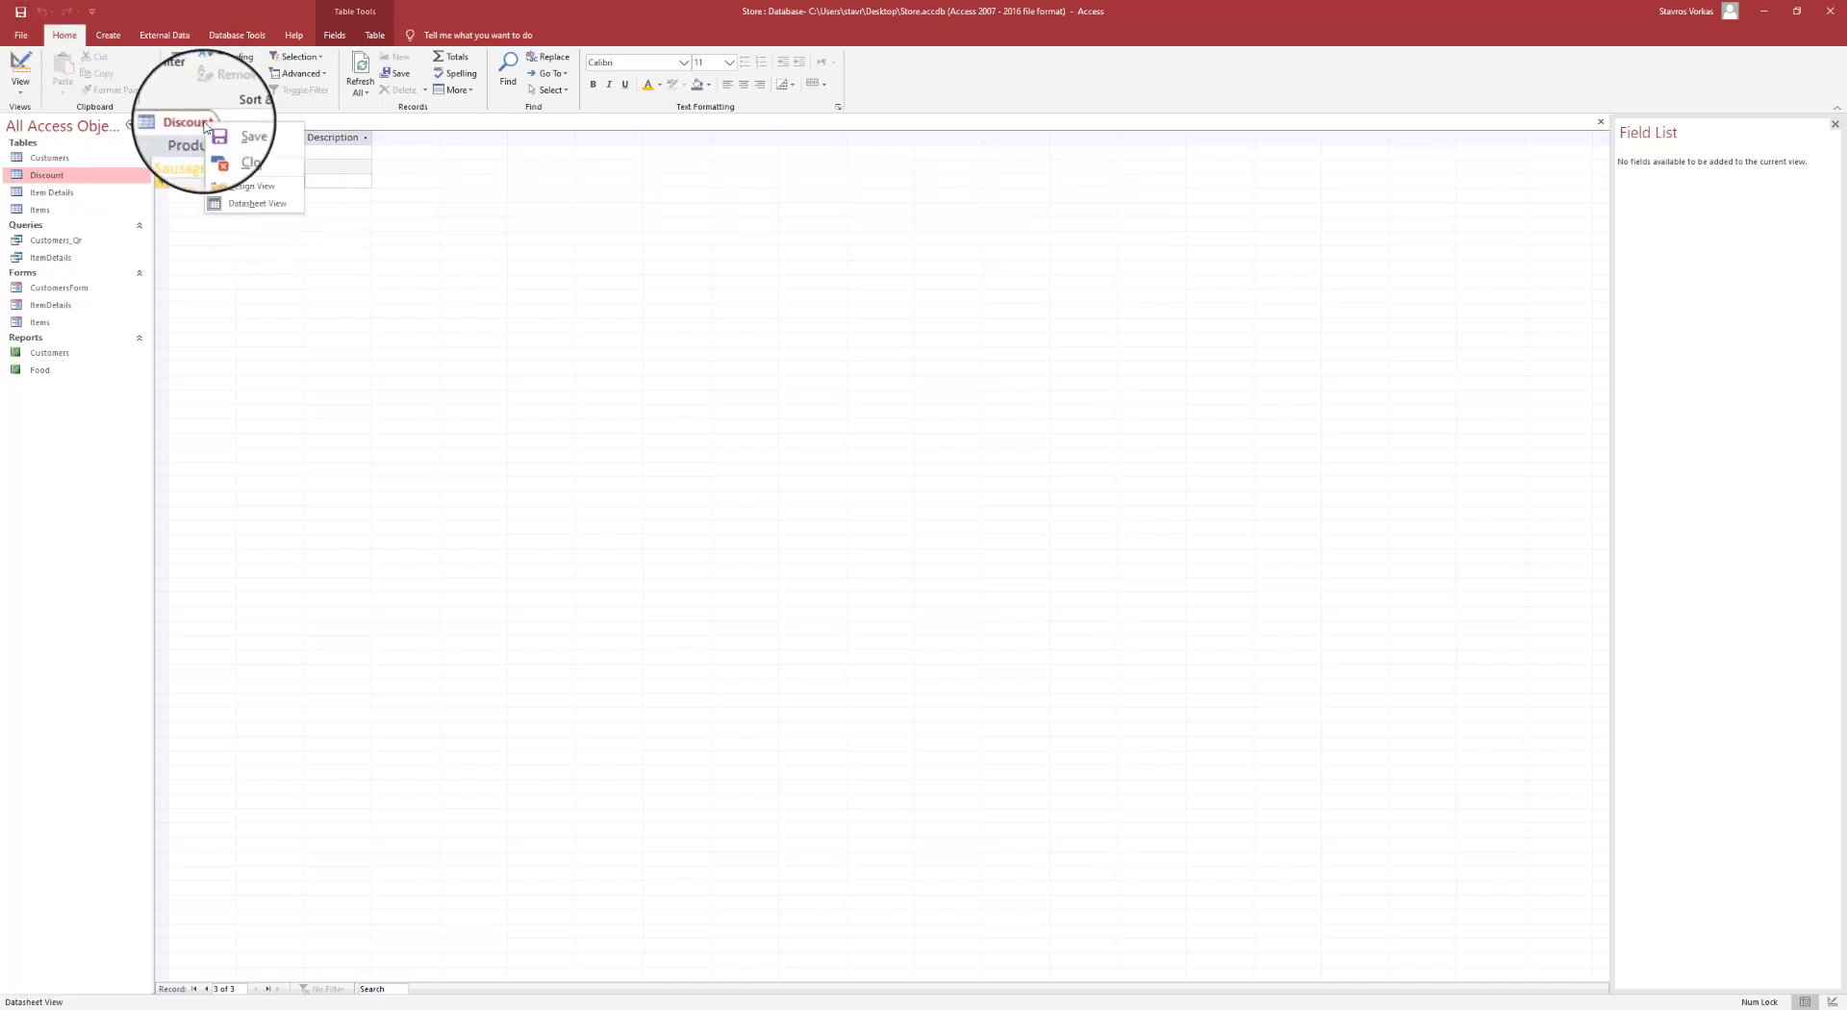
- Close the Discount table and switch to the Create ribbon
{"action": "left_click", "coordinate": [227, 151]}
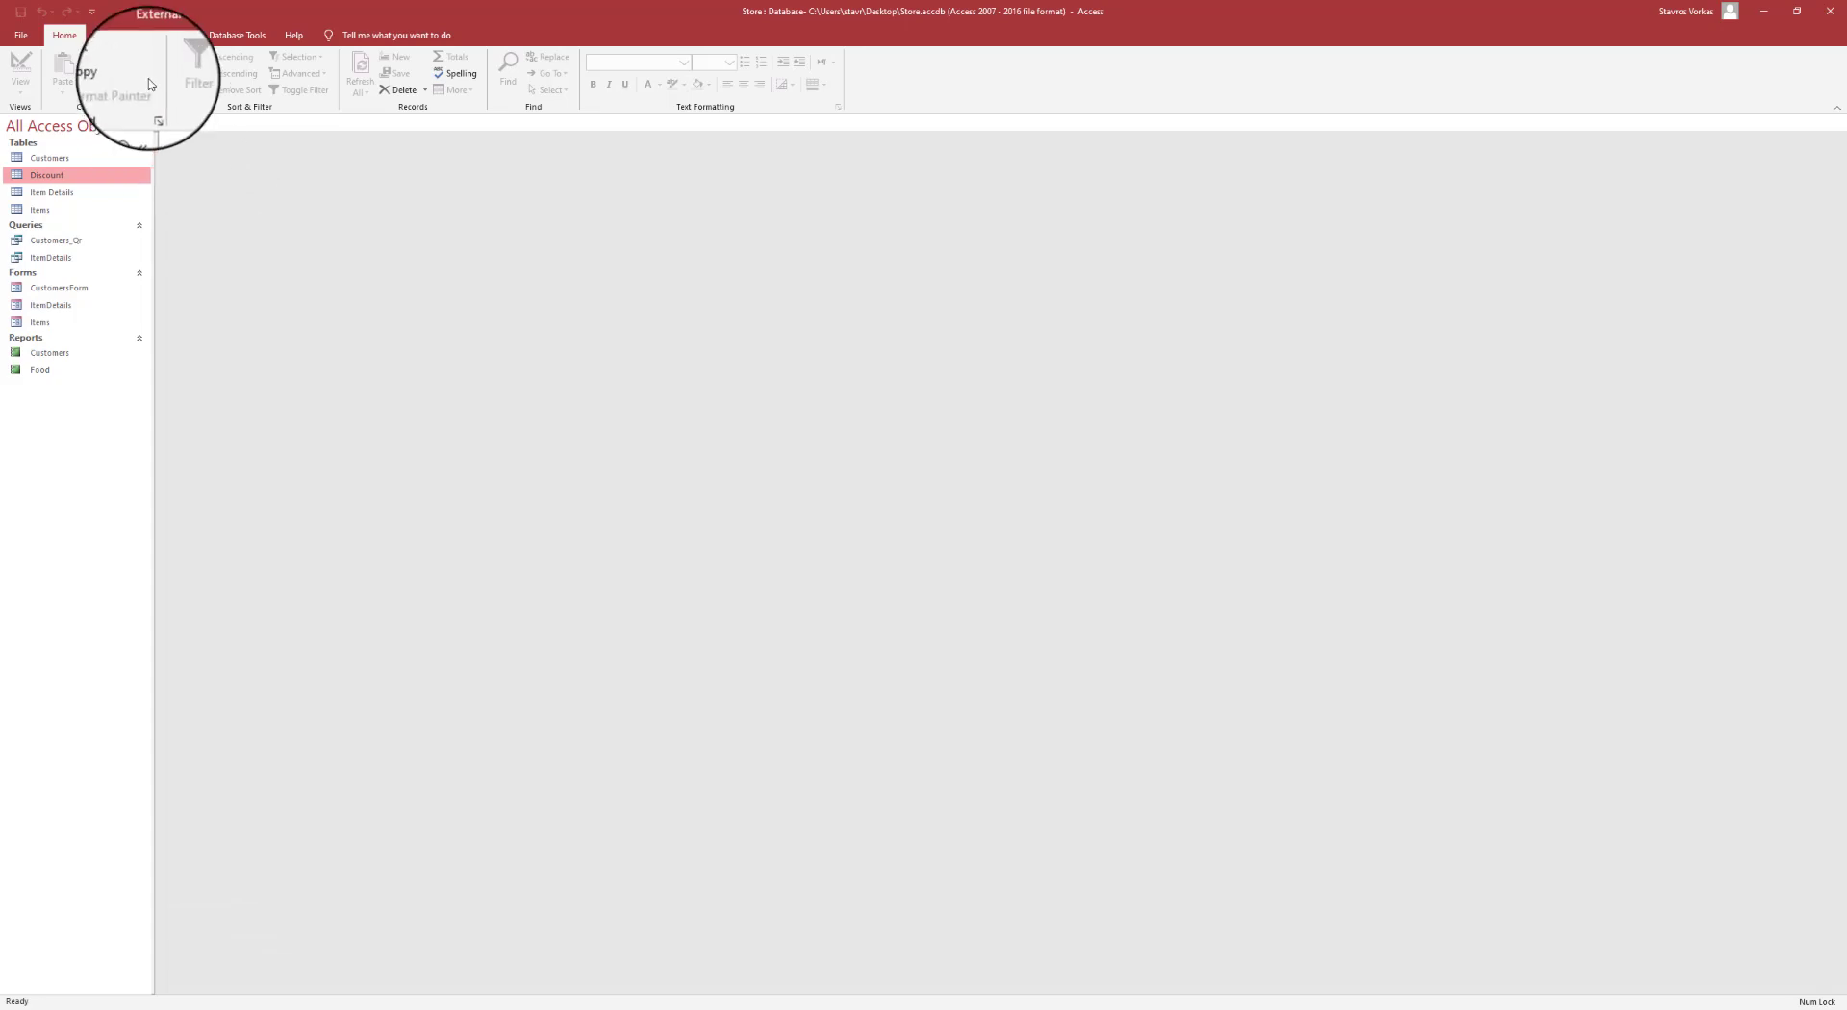
{"action": "left_click", "coordinate": [111, 38]}
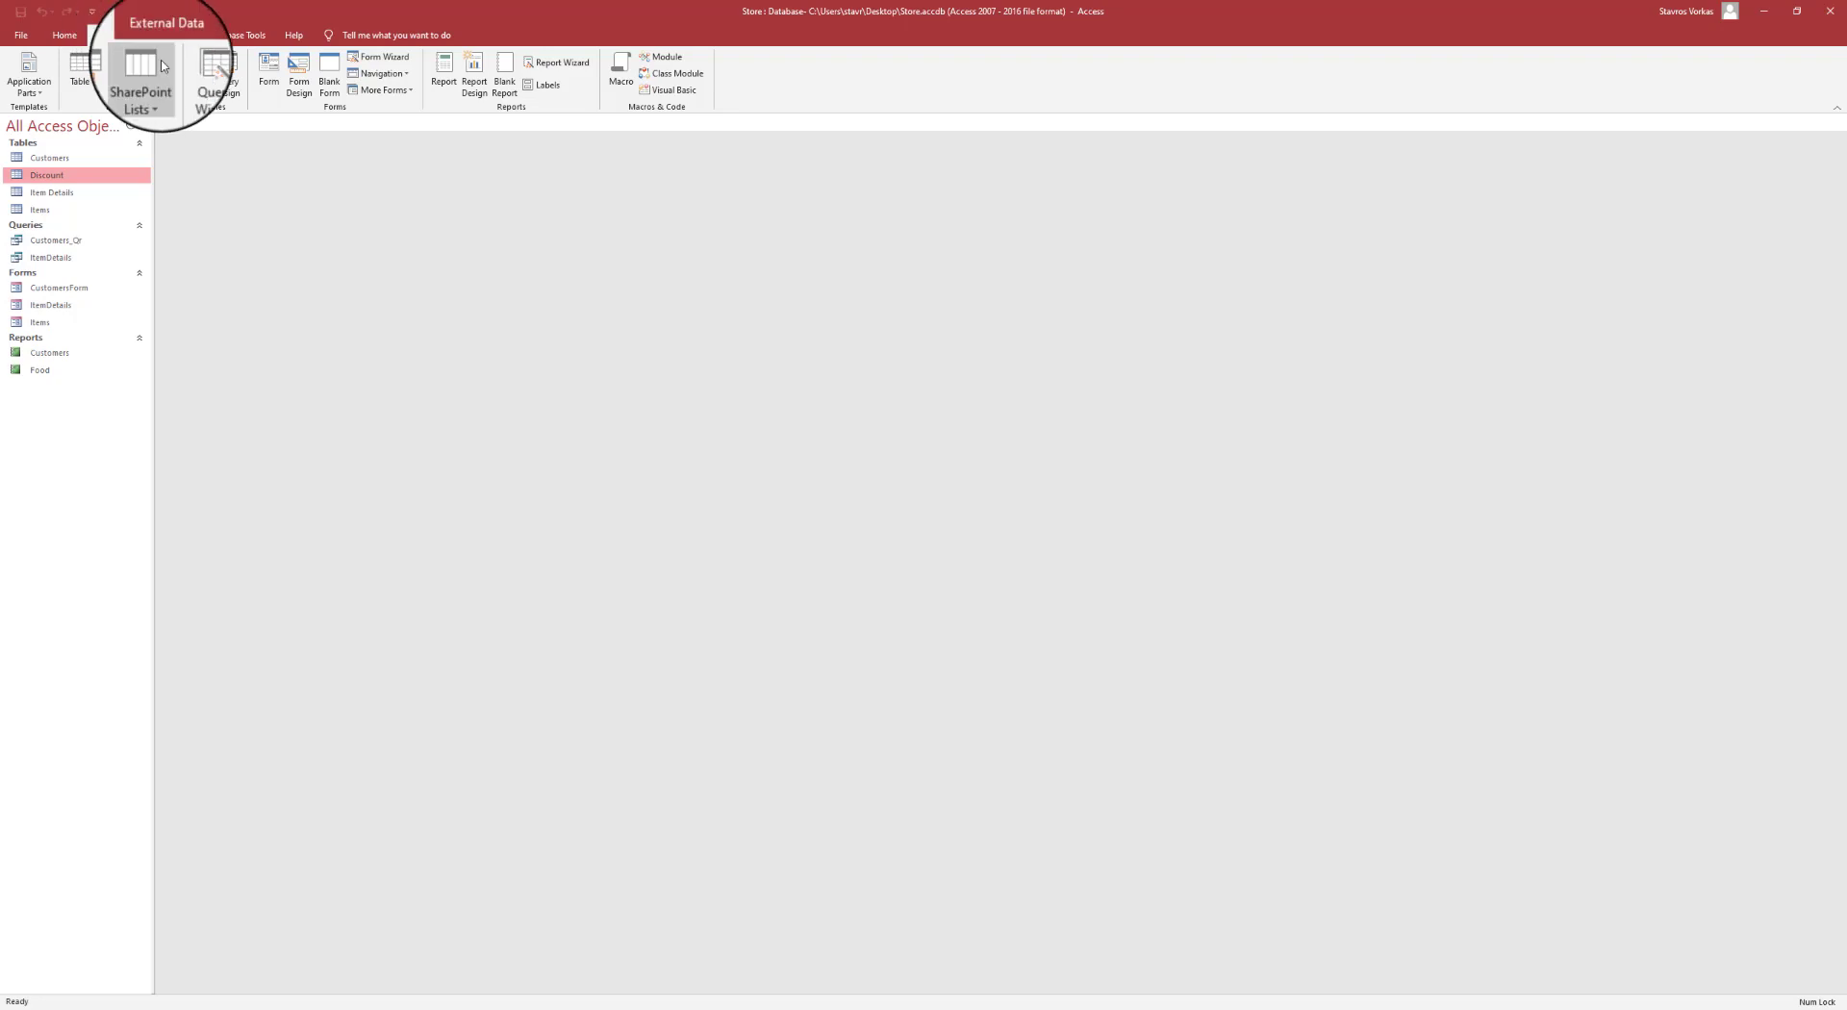
- Start a new Query Design based on the Item Details table
{"action": "left_click", "coordinate": [227, 77]}
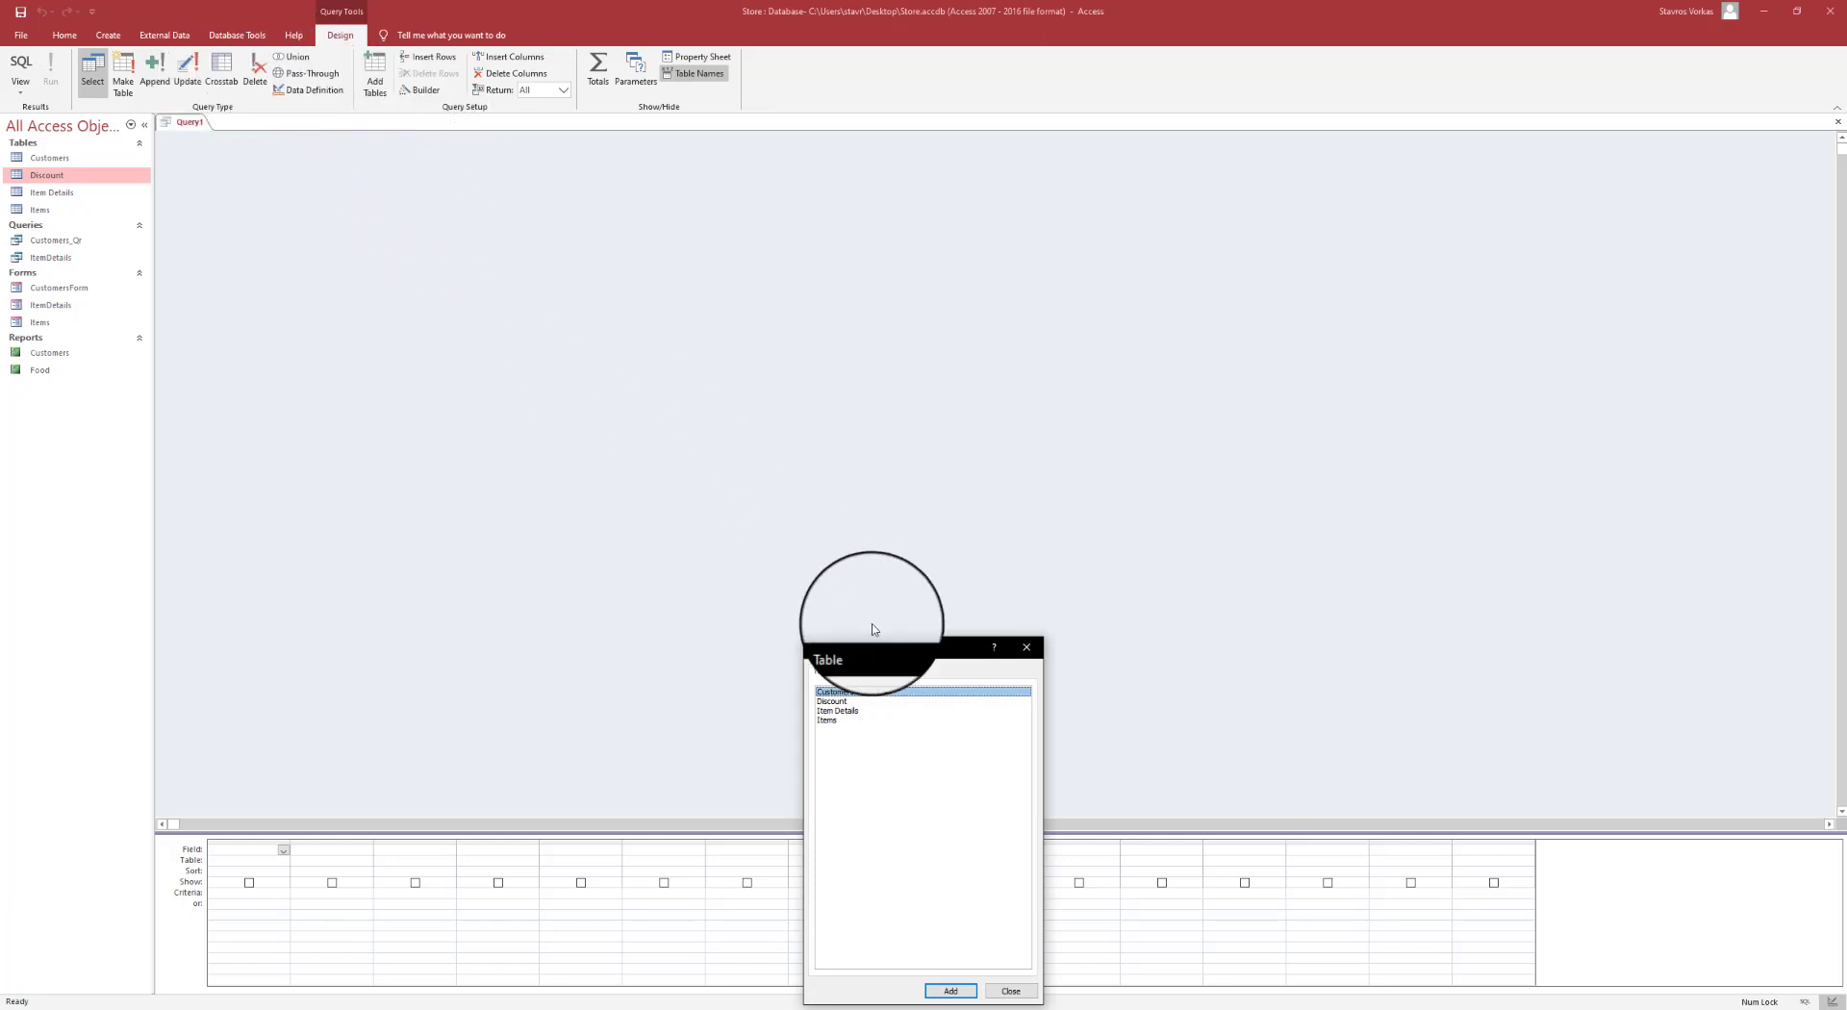
{"action": "left_click_drag", "start_coordinate": [879, 646], "coordinate": [795, 239]}
{"action": "double_click", "coordinate": [752, 291]}
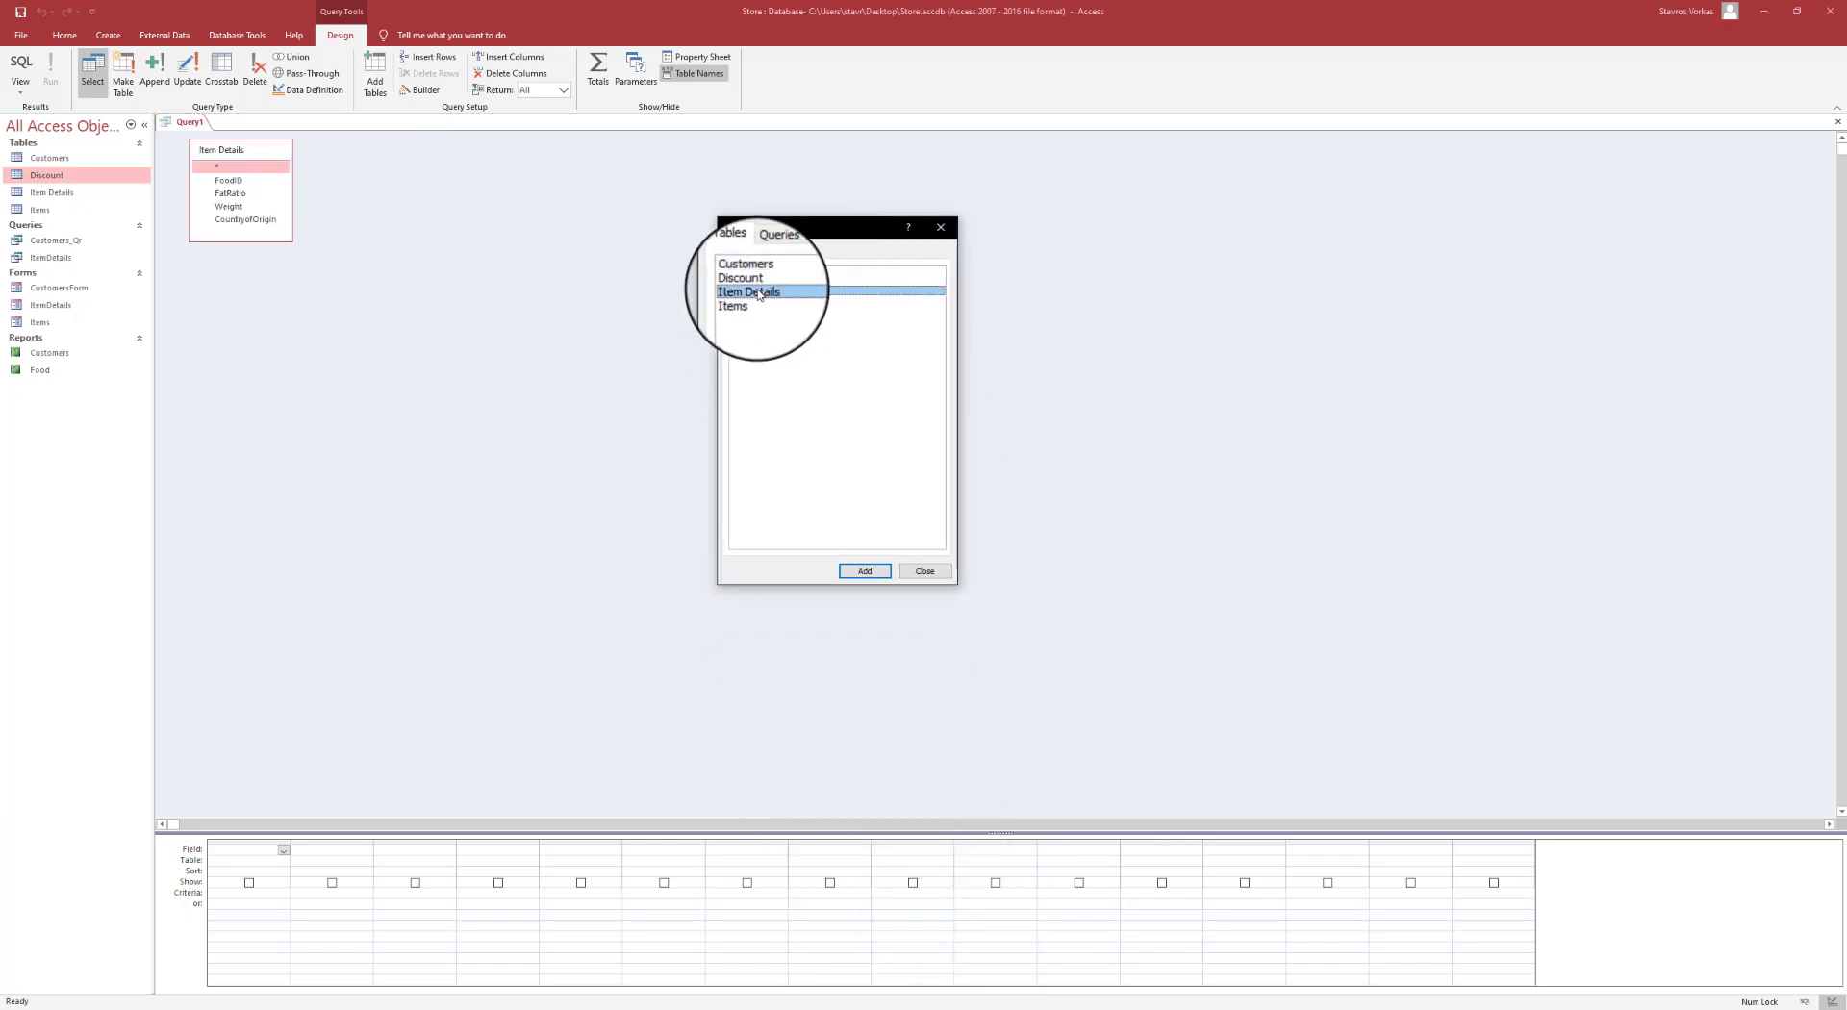
{"action": "left_click", "coordinate": [944, 229]}
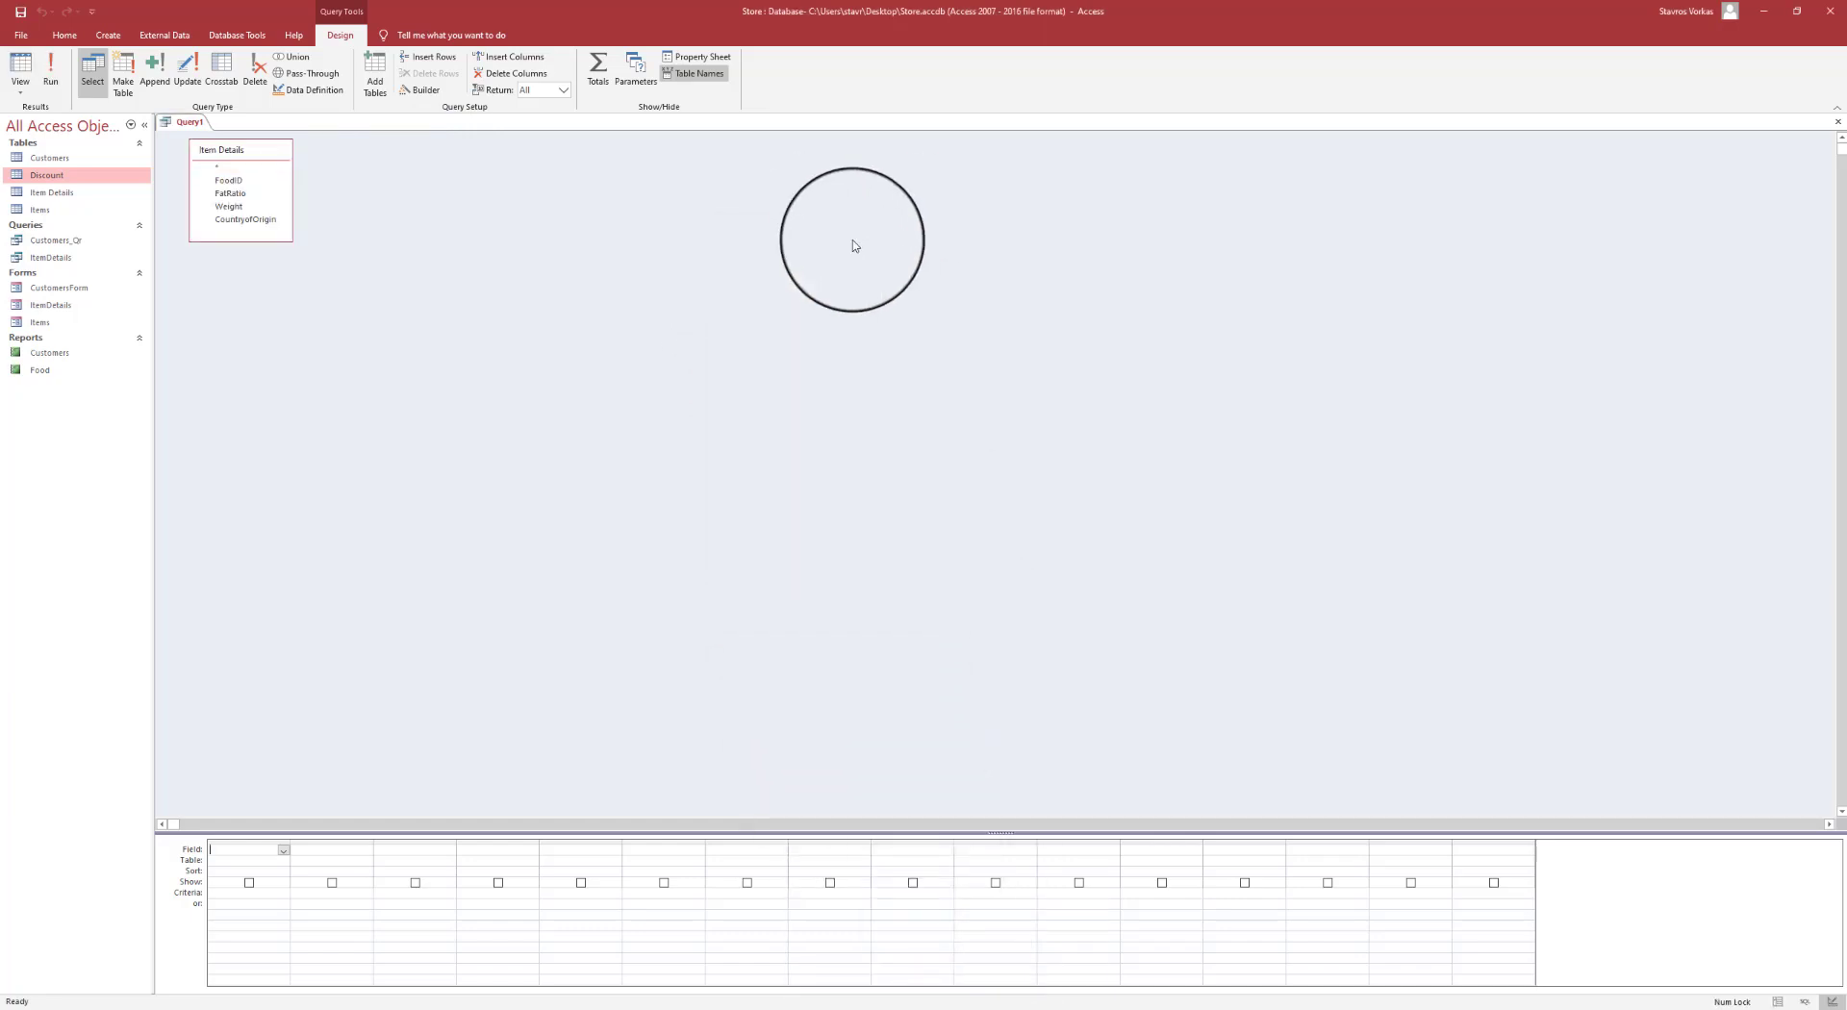
{"action": "left_click_drag", "start_coordinate": [292, 241], "coordinate": [388, 325]}
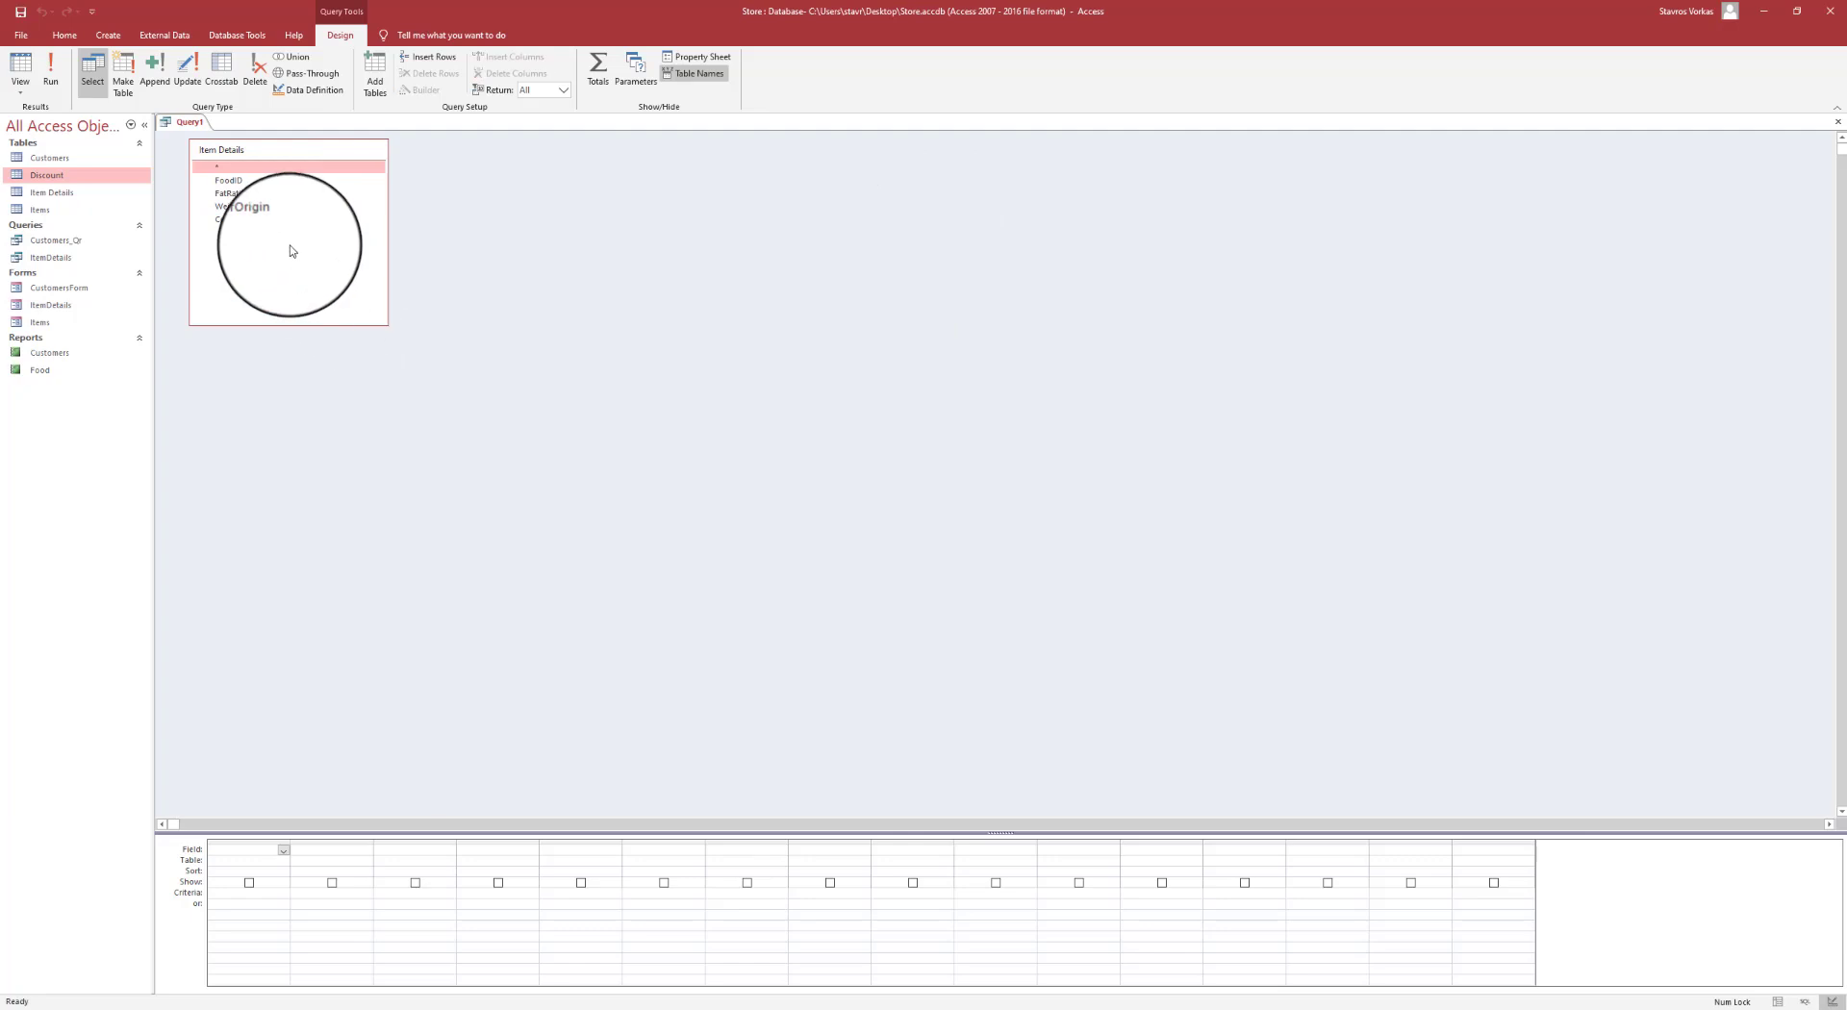
- Add FoodID, FatRatio, Weight and CountryofOrigin and run the query, listing 11 records
{"action": "double_click", "coordinate": [238, 182]}
{"action": "double_click", "coordinate": [231, 197]}
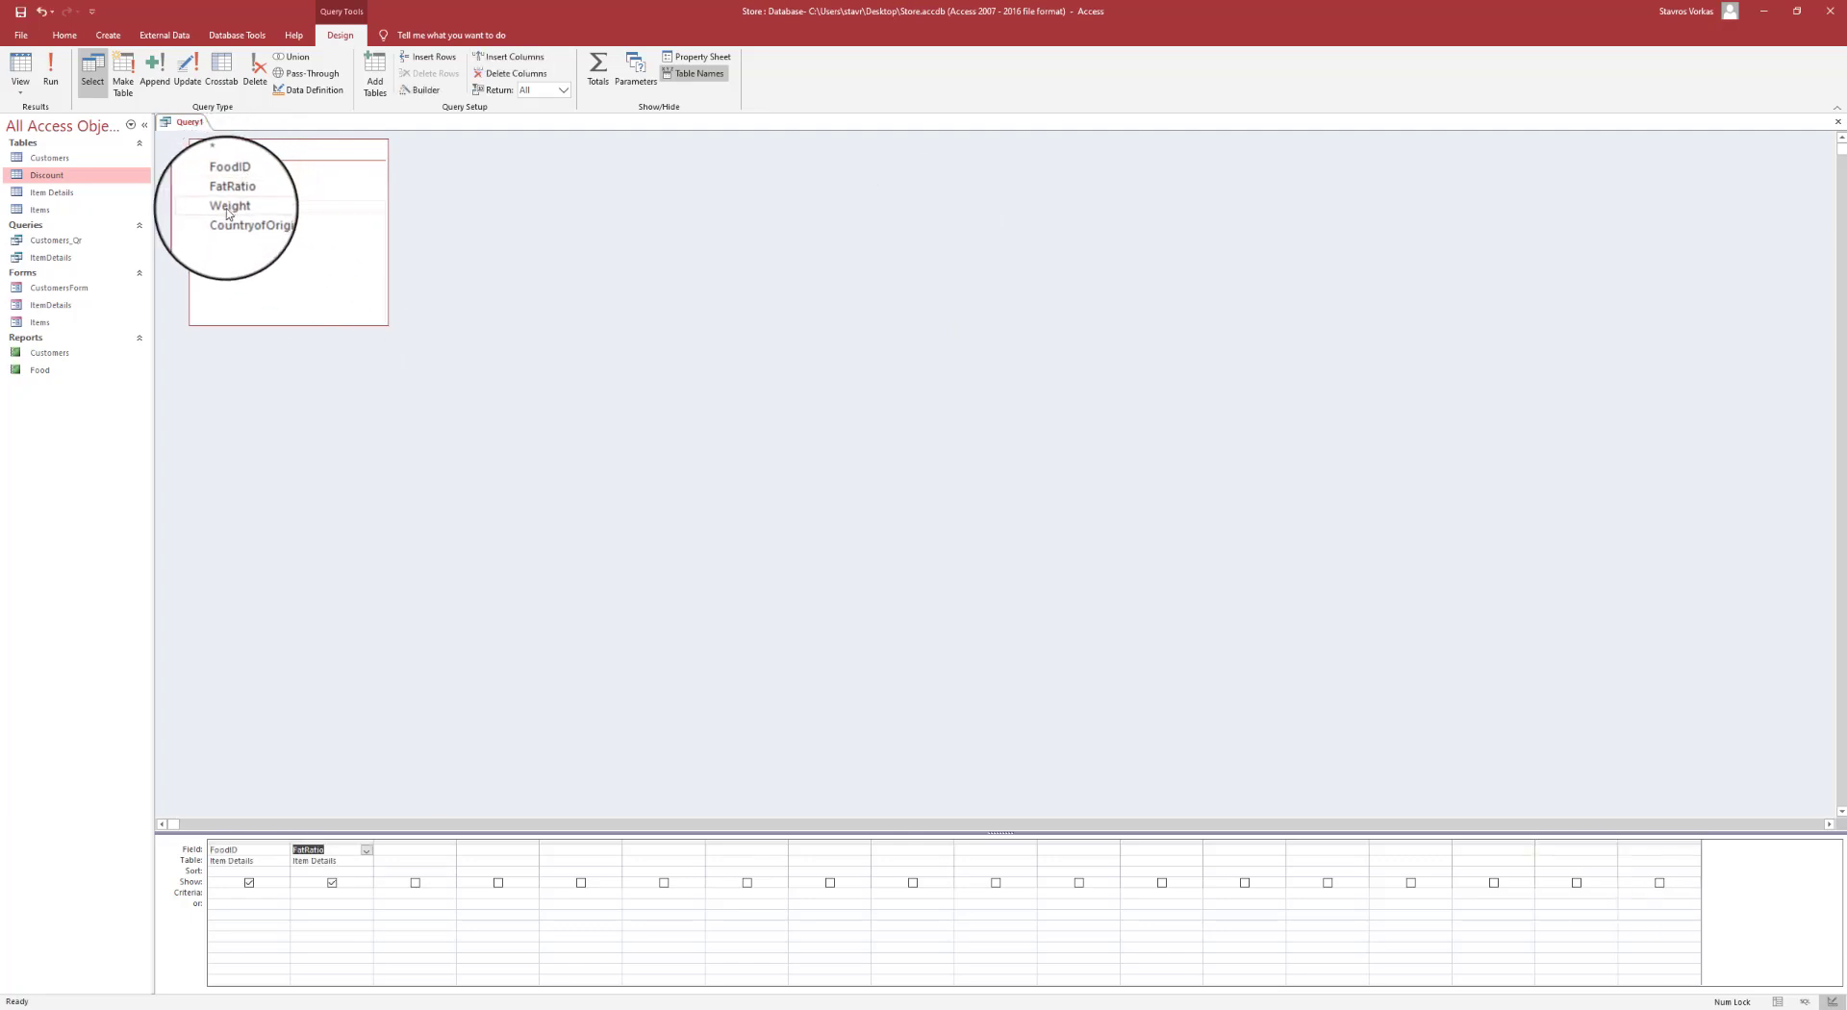
{"action": "double_click", "coordinate": [229, 204]}
{"action": "double_click", "coordinate": [228, 222]}
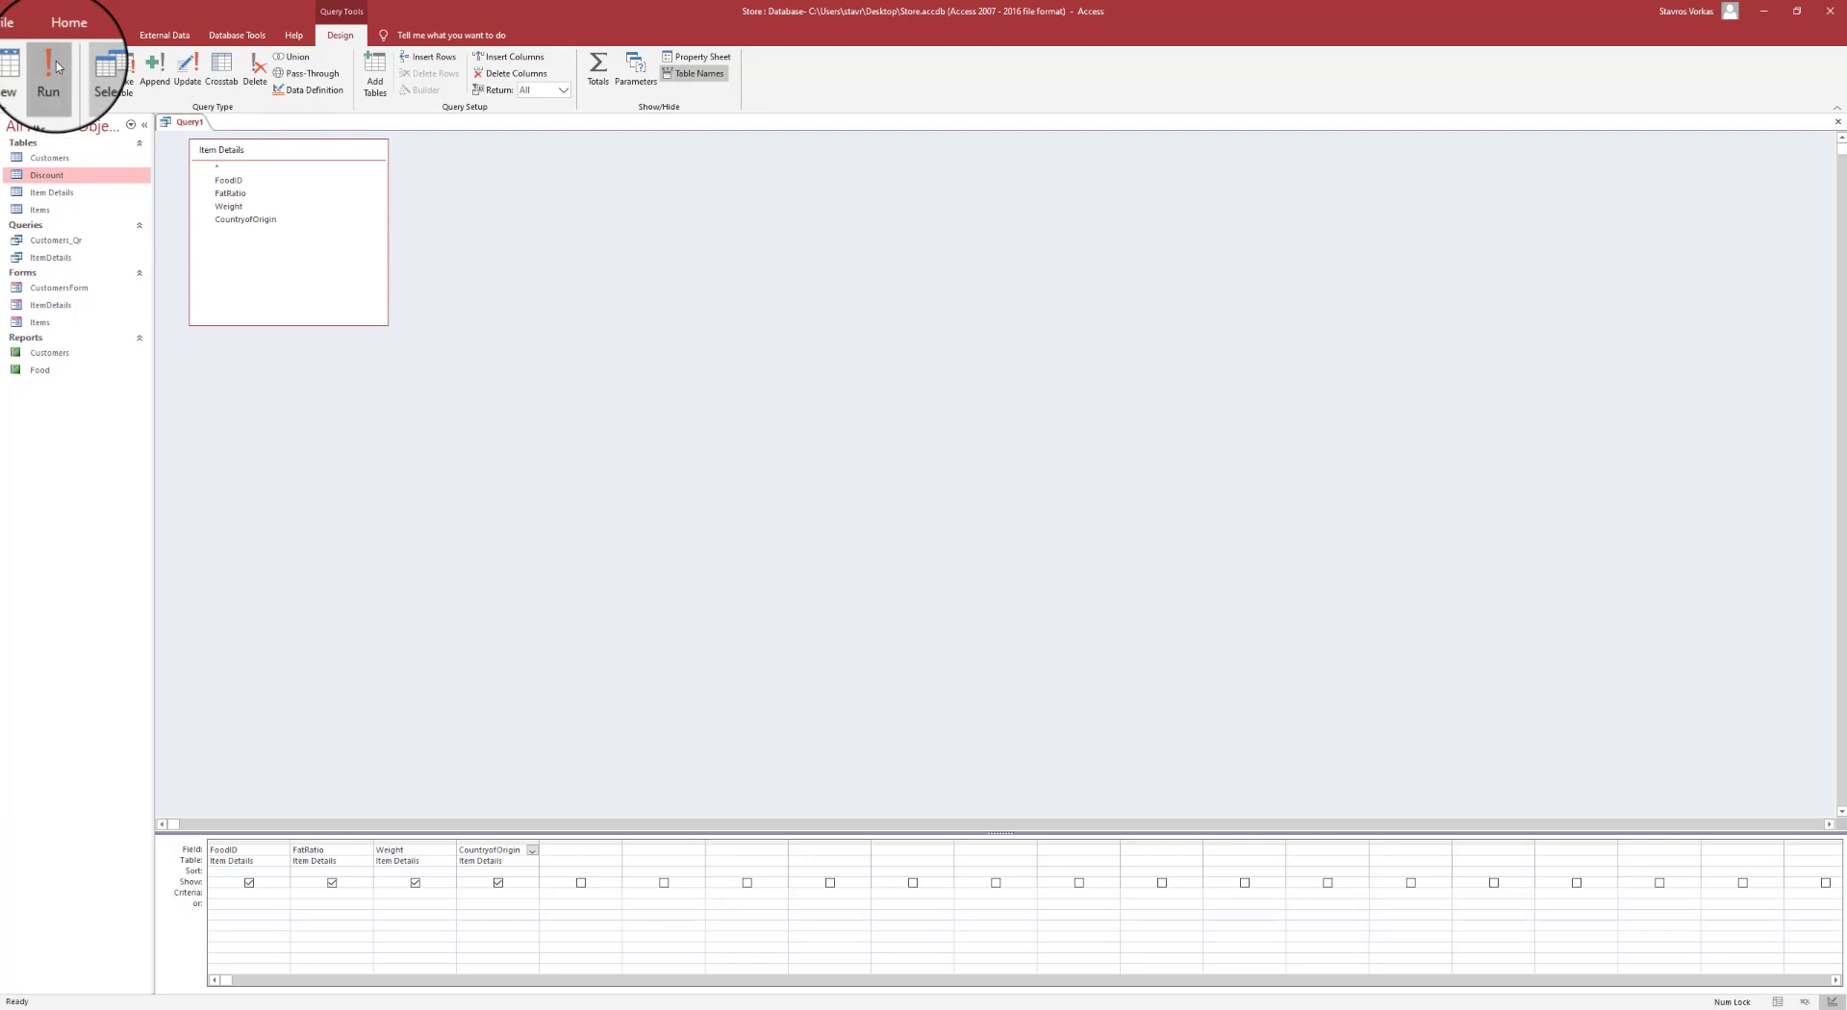
{"action": "left_click", "coordinate": [32, 70]}
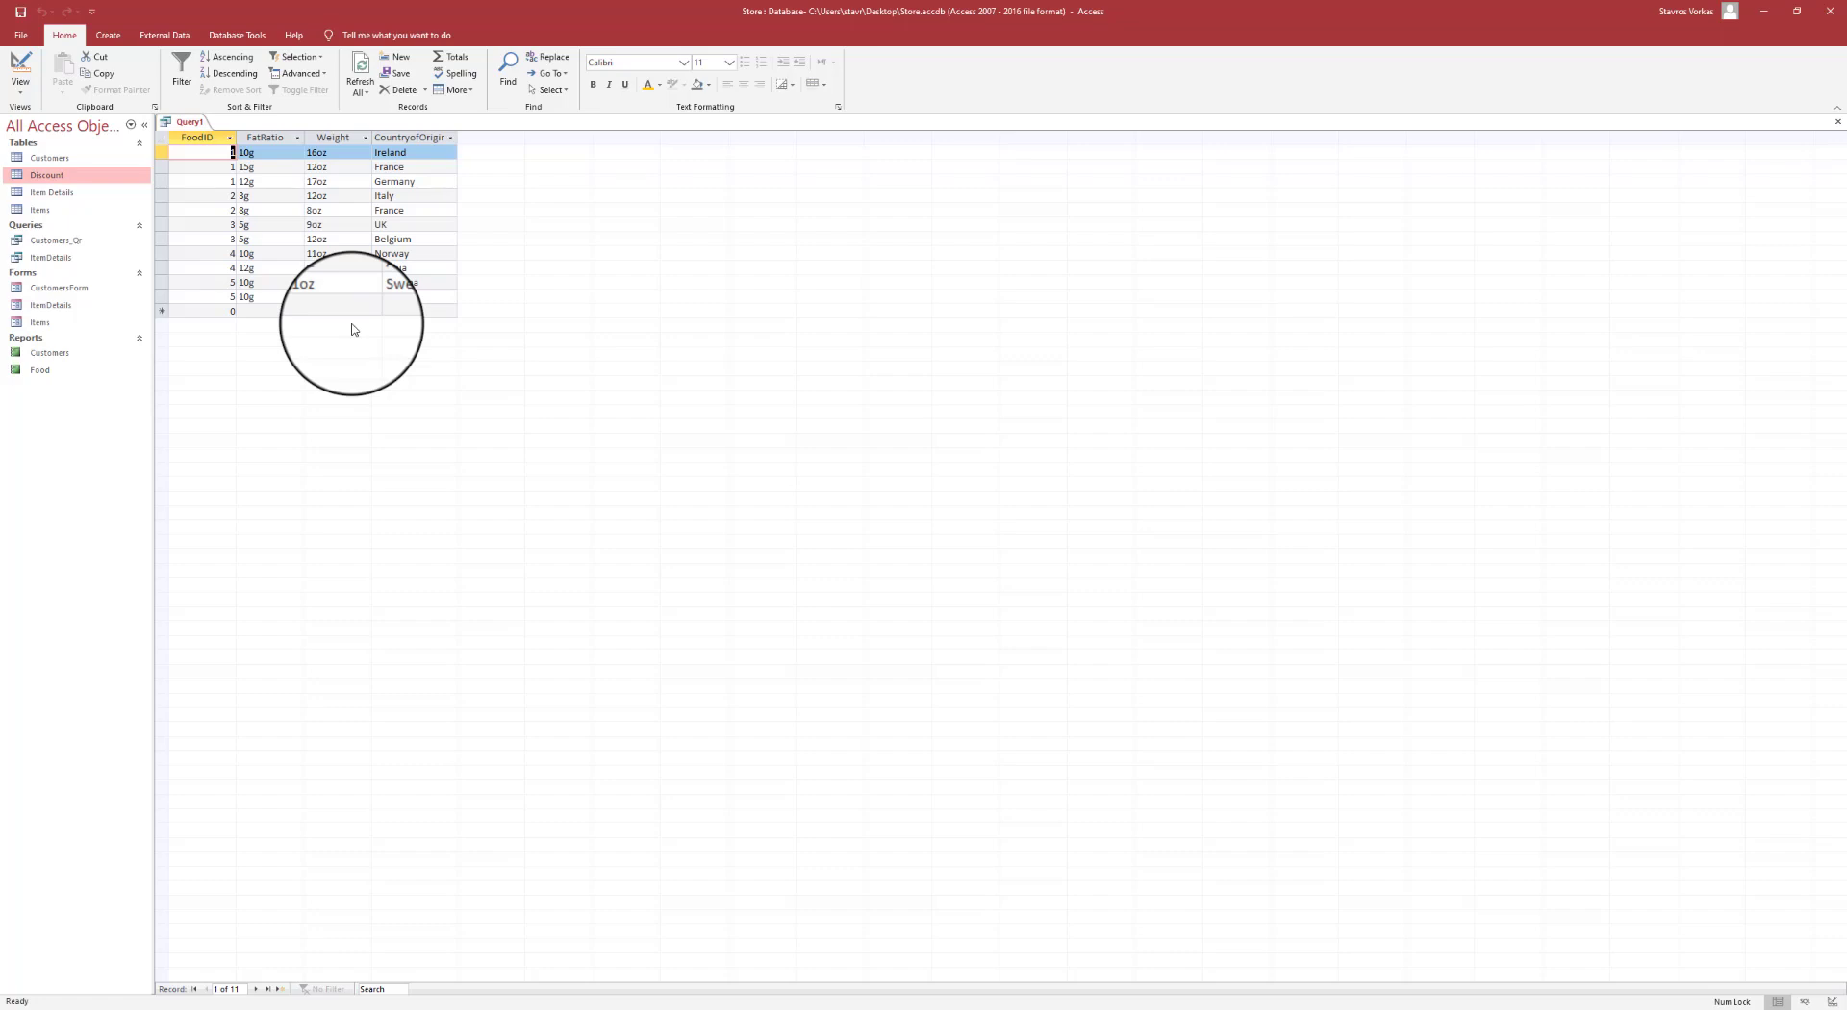
- Autofit the CountryofOrigin column and review the Ireland, Germany and Zambia records
{"action": "left_click", "coordinate": [264, 180]}
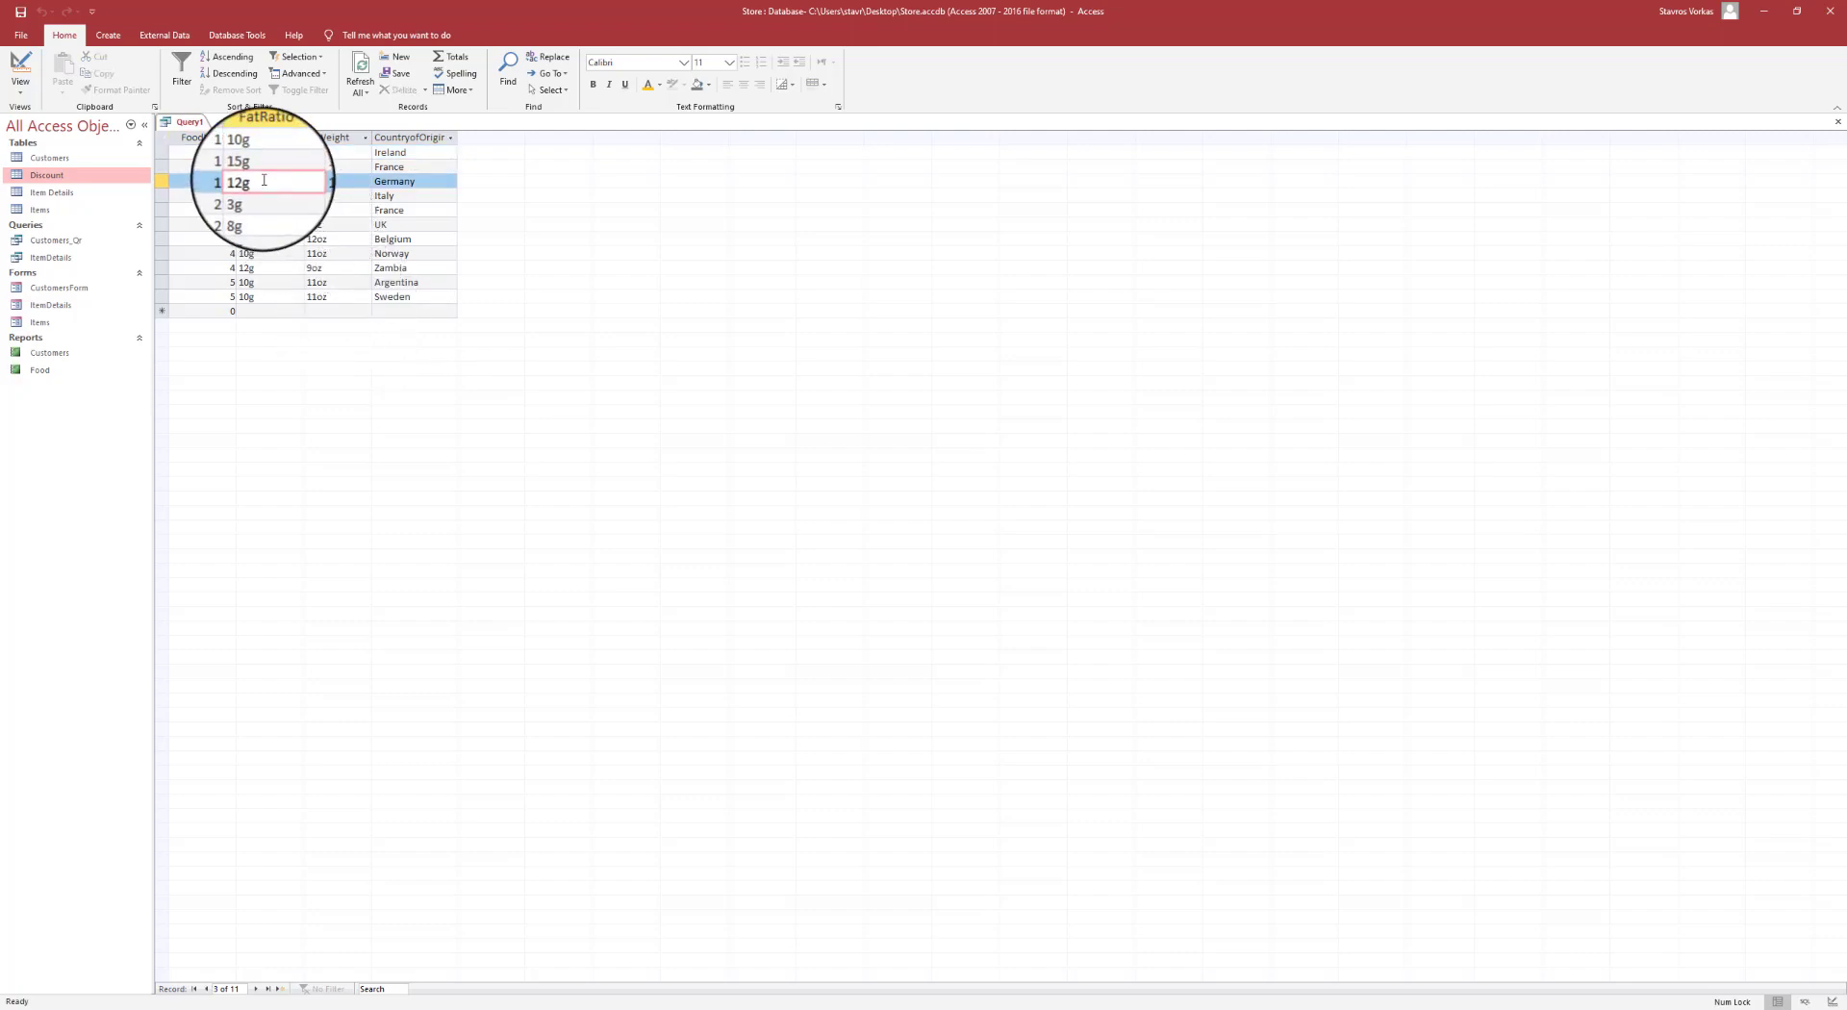
{"action": "left_click", "coordinate": [249, 268]}
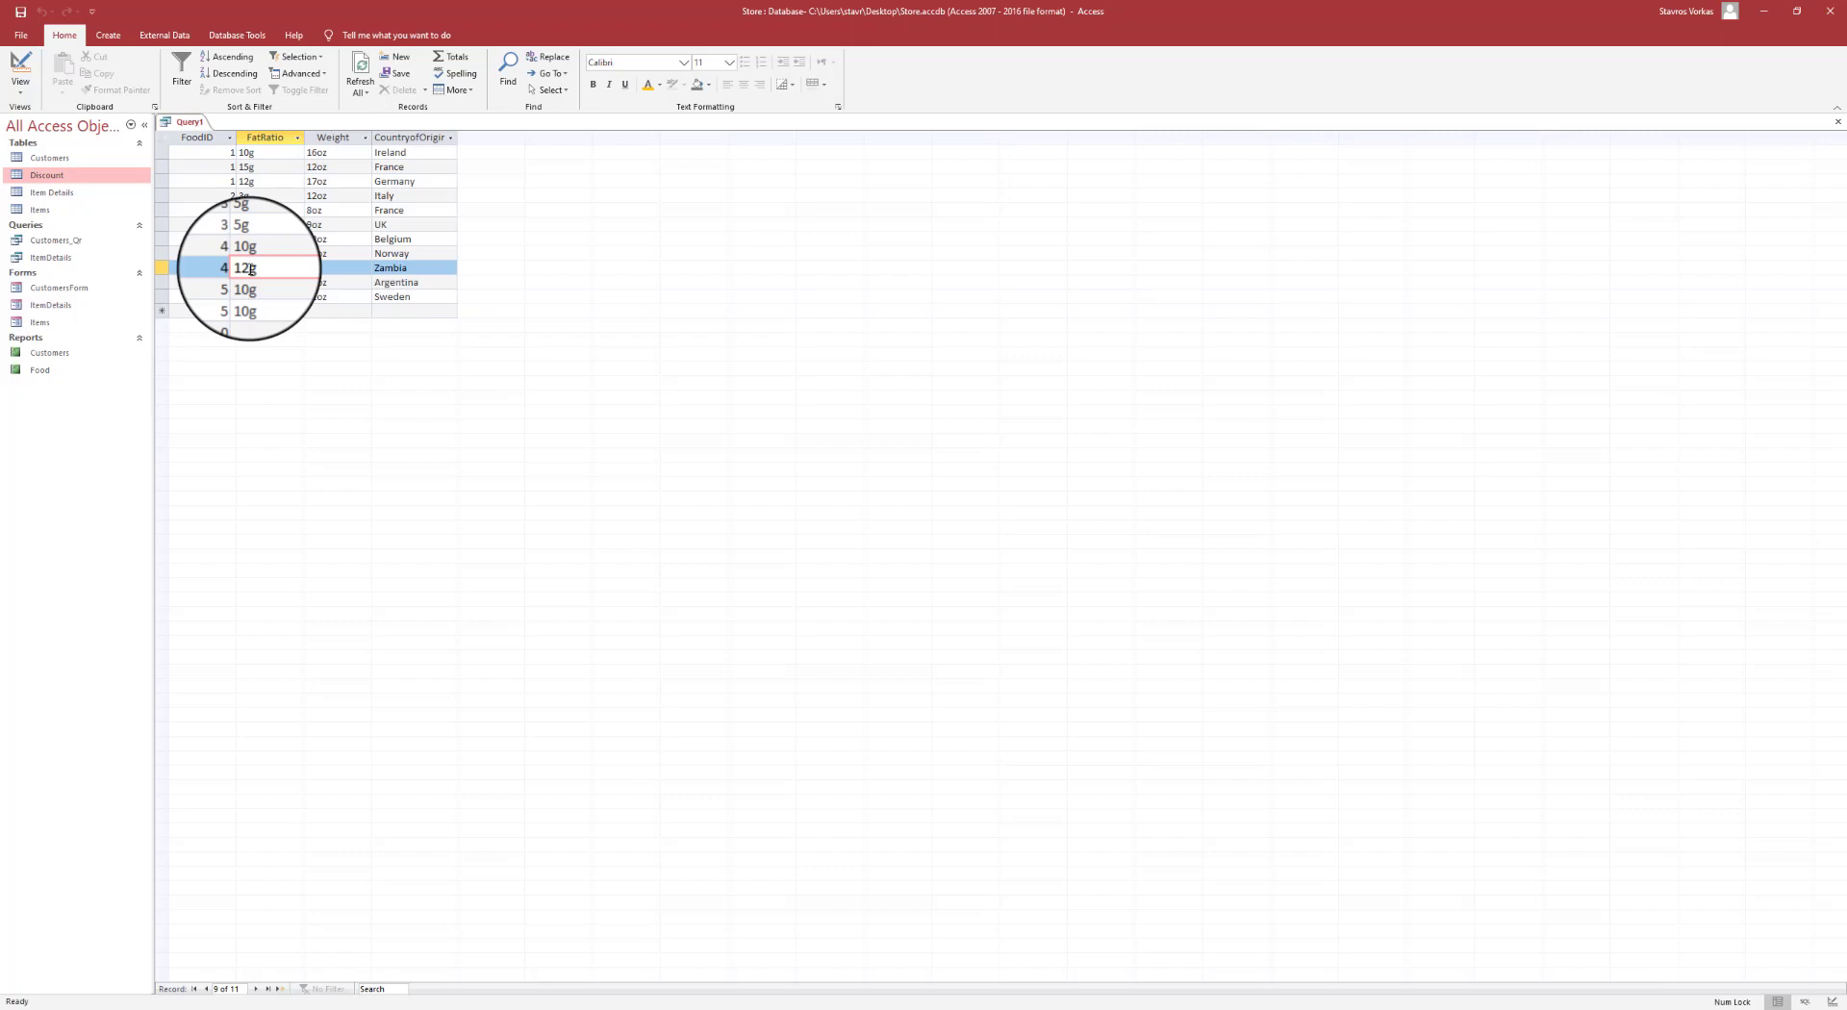
{"action": "double_click", "coordinate": [457, 137]}
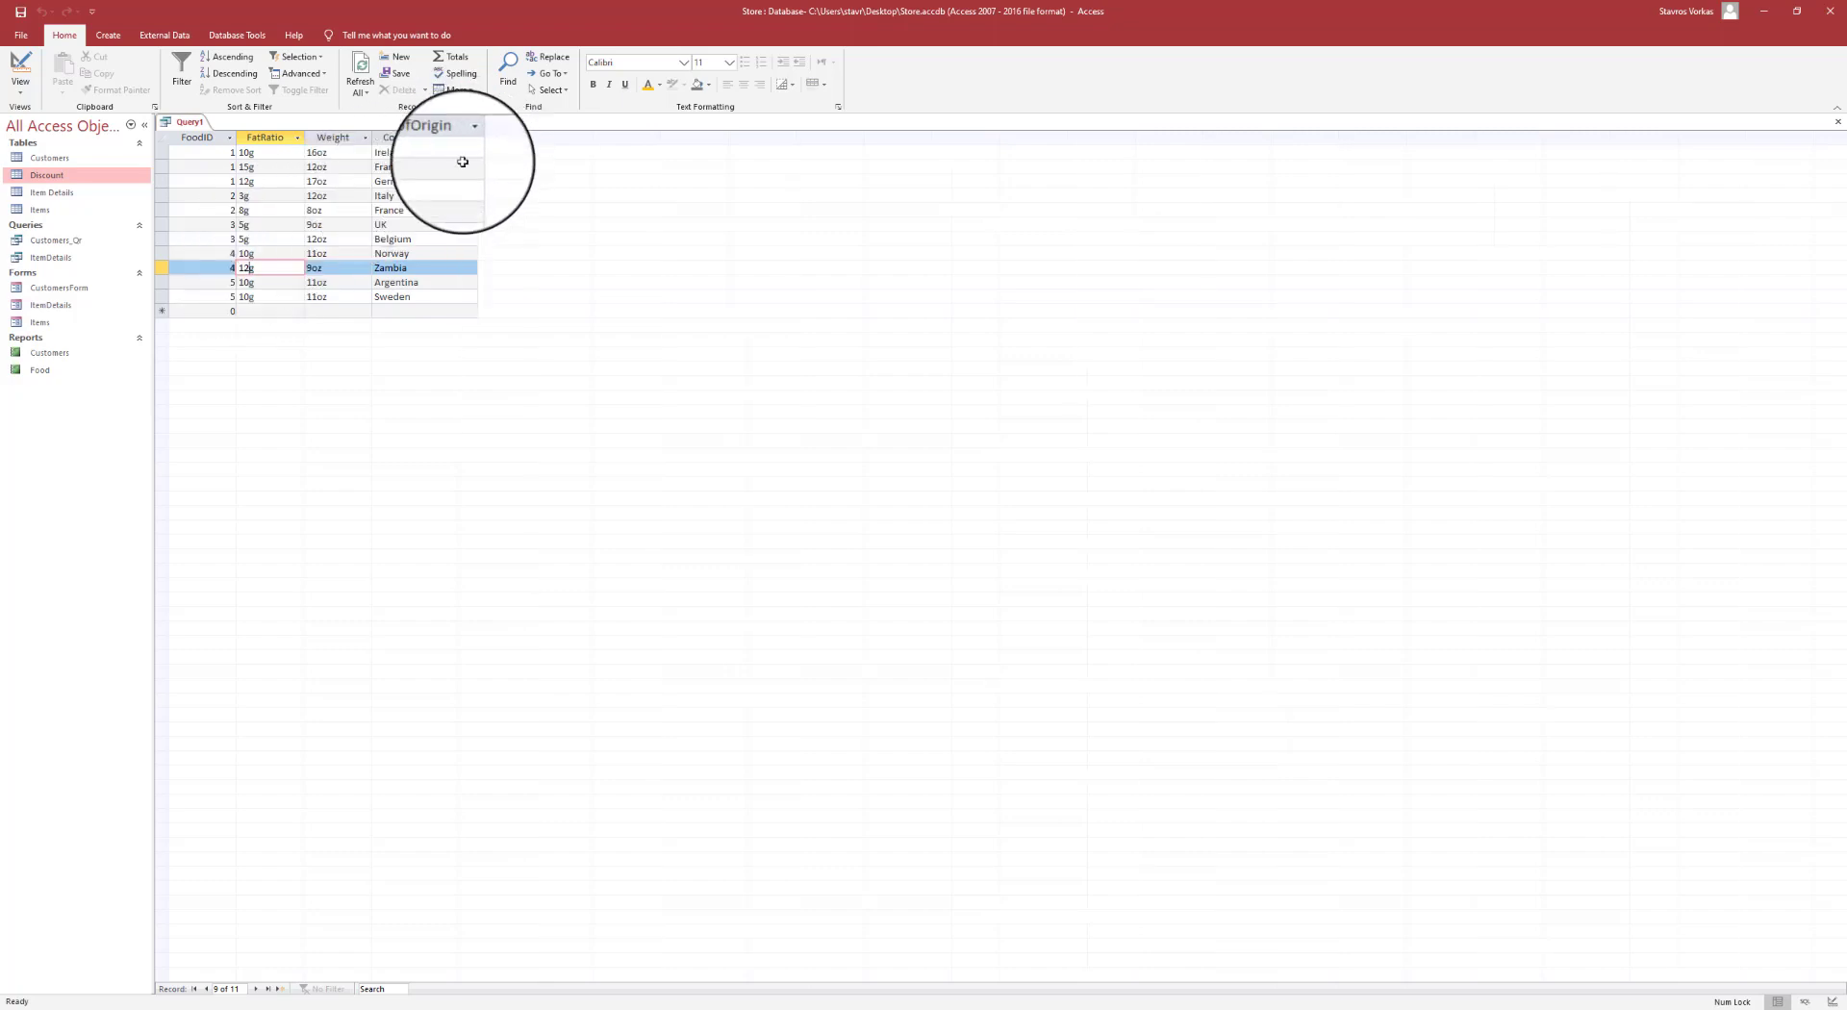
{"action": "left_click", "coordinate": [409, 152]}
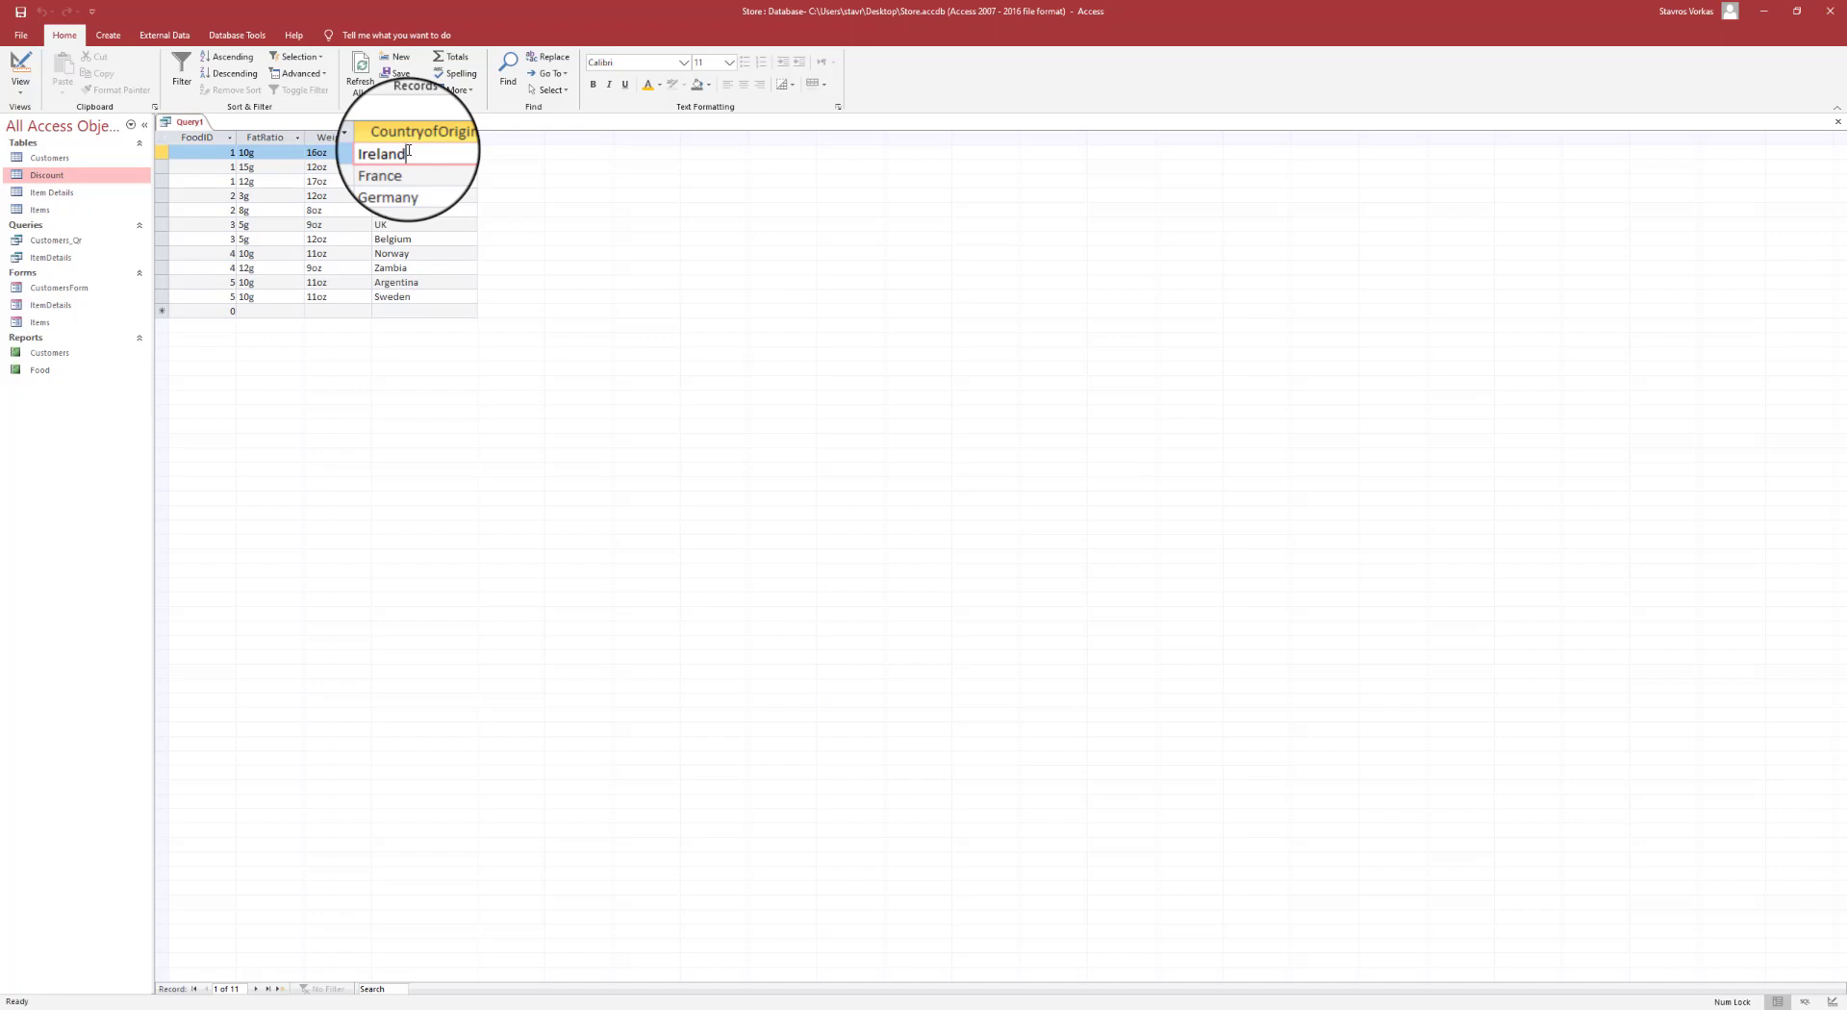
{"action": "left_click", "coordinate": [161, 152]}
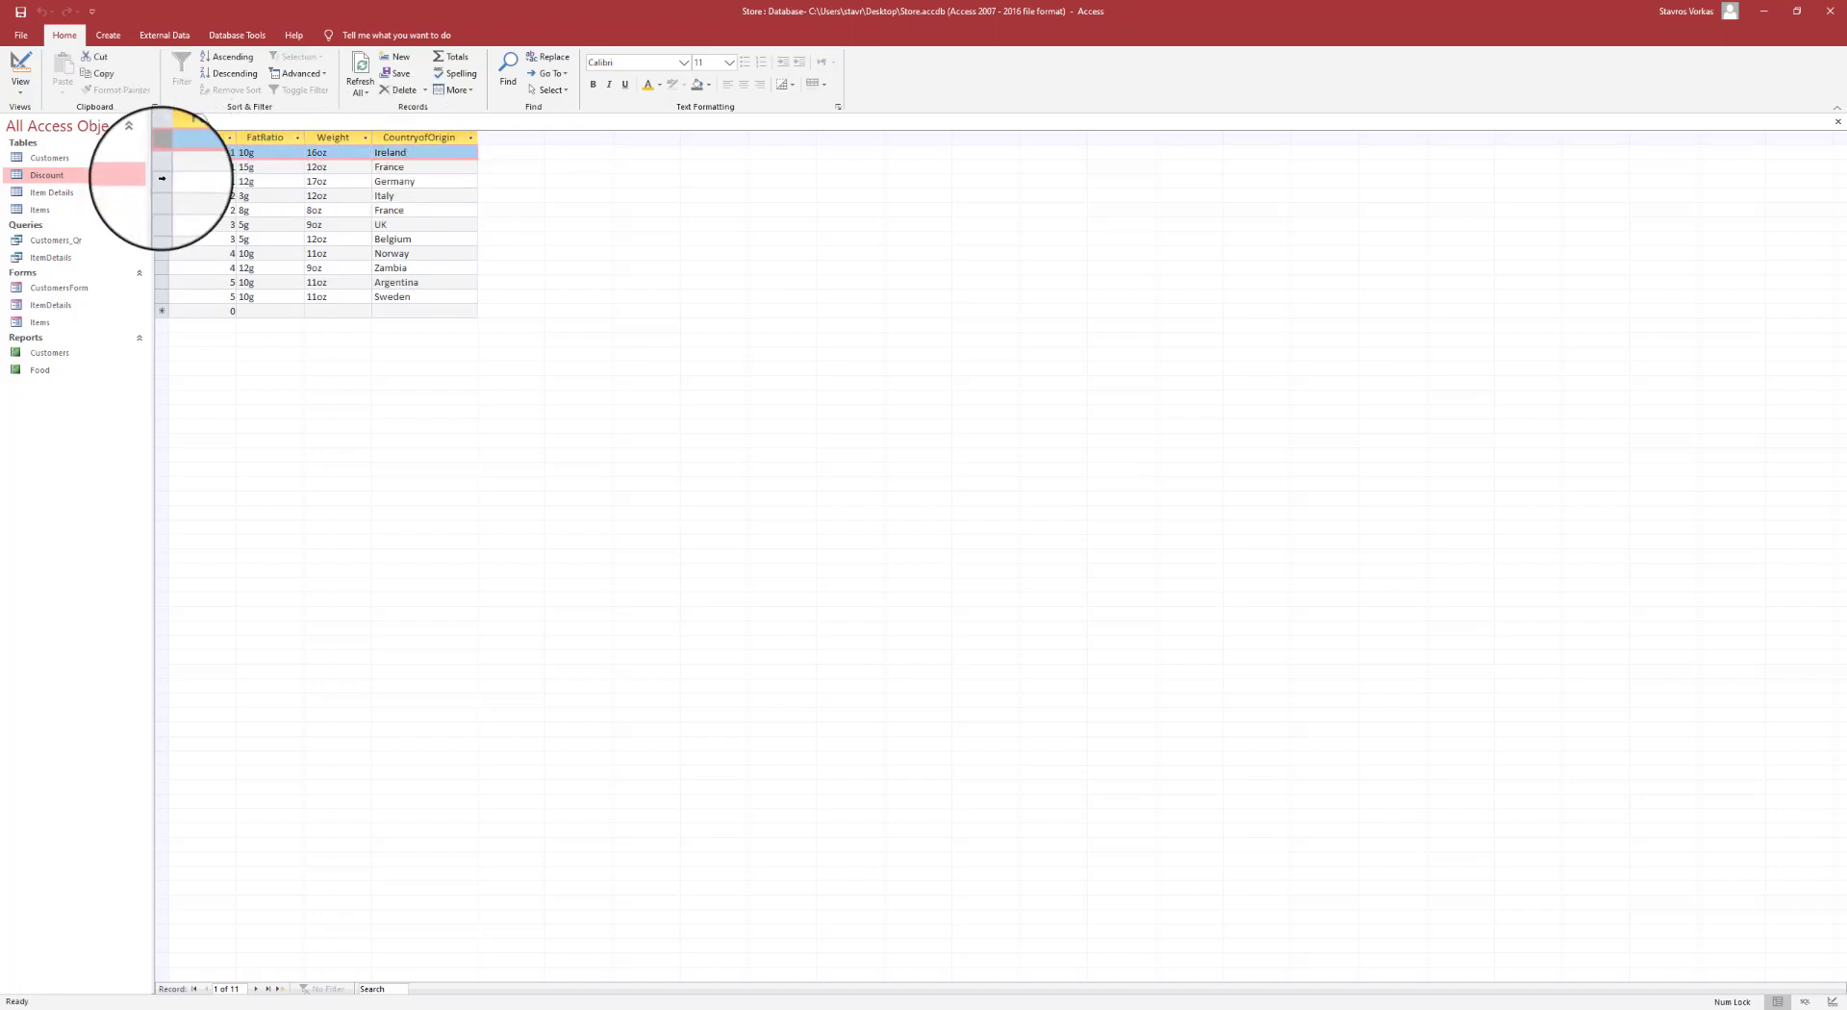
{"action": "left_click", "coordinate": [161, 180]}
{"action": "left_click", "coordinate": [165, 269]}
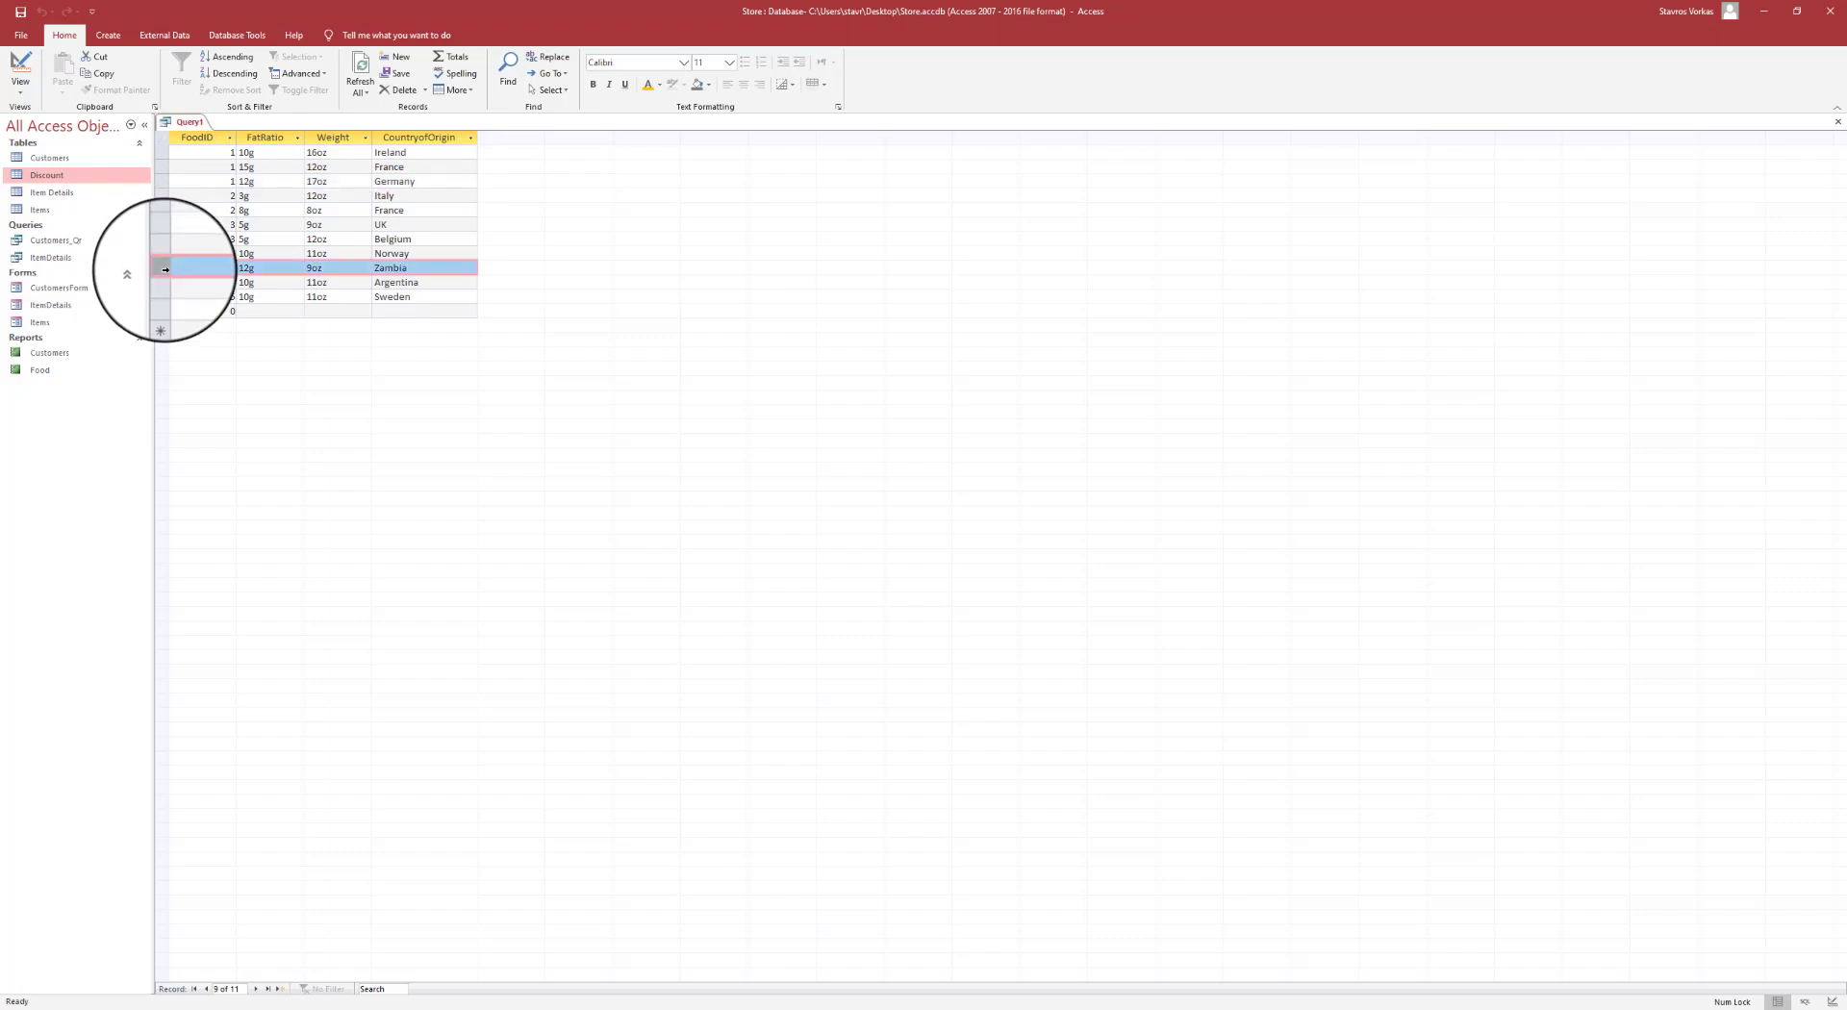
- In Design view, enter a 12g FatRatio criterion, then erase it
{"action": "left_click", "coordinate": [27, 67]}
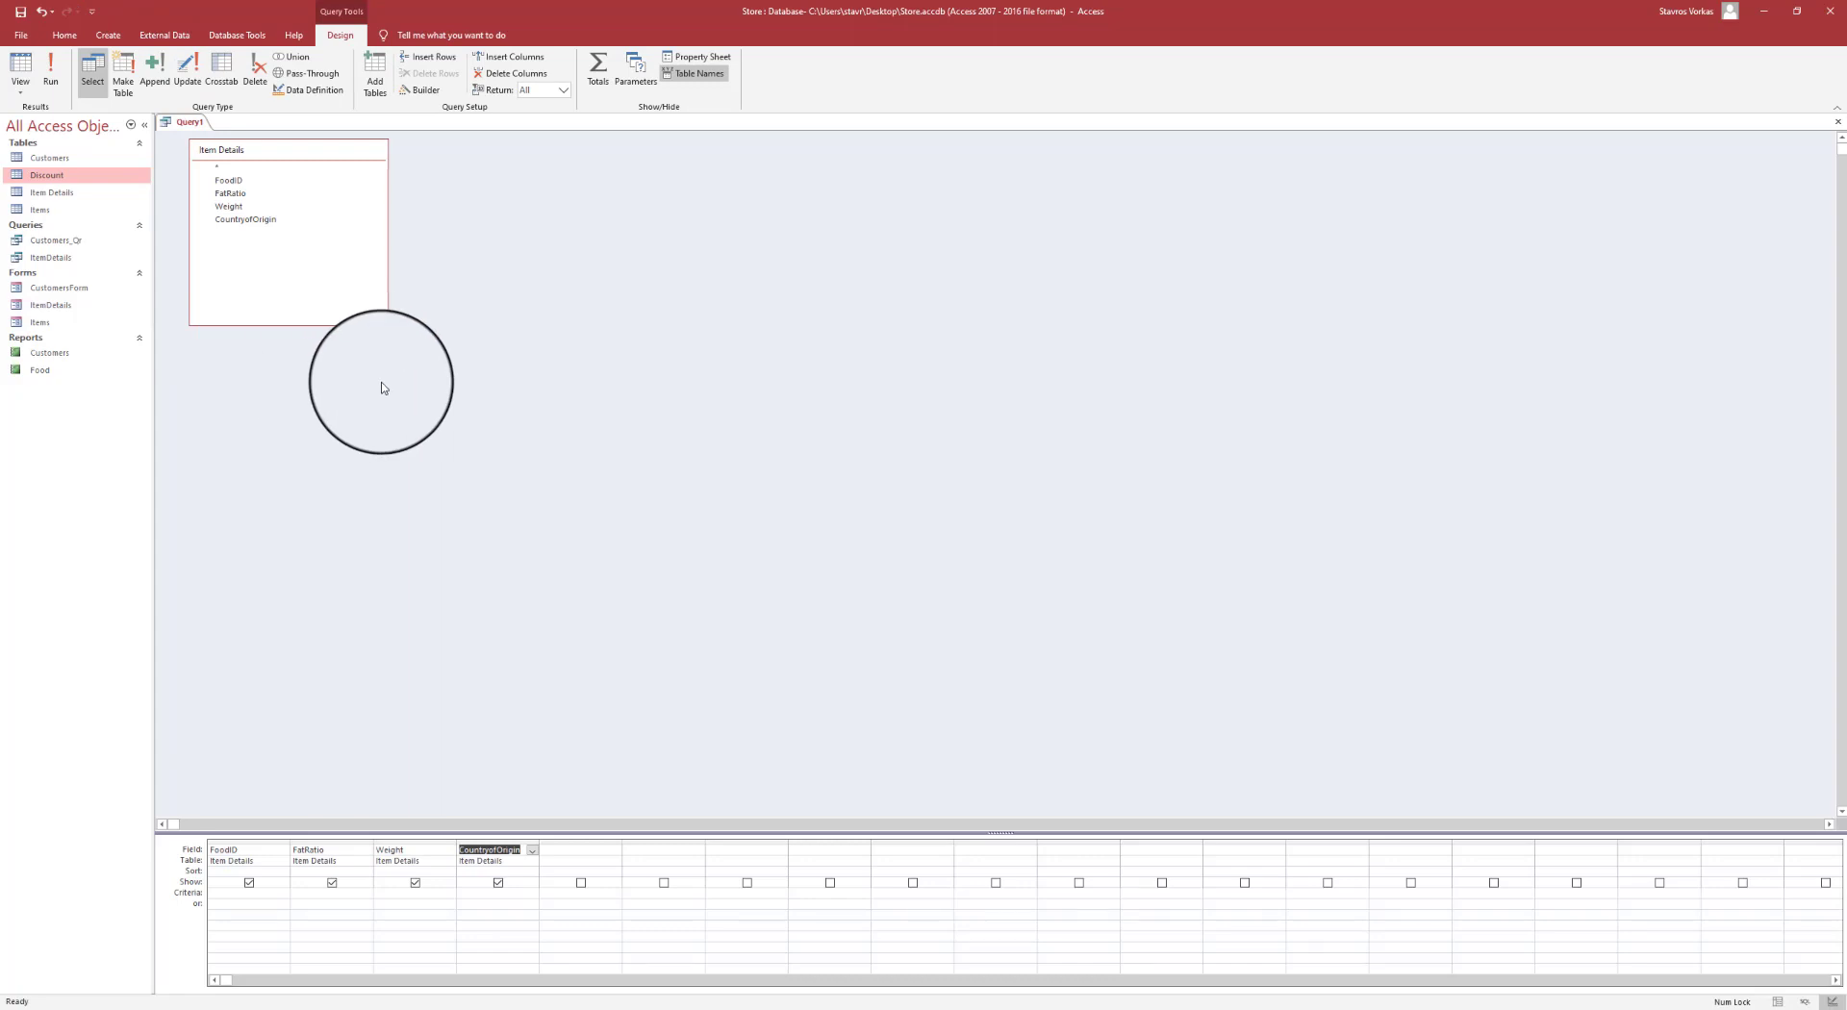
{"action": "left_click", "coordinate": [326, 895]}
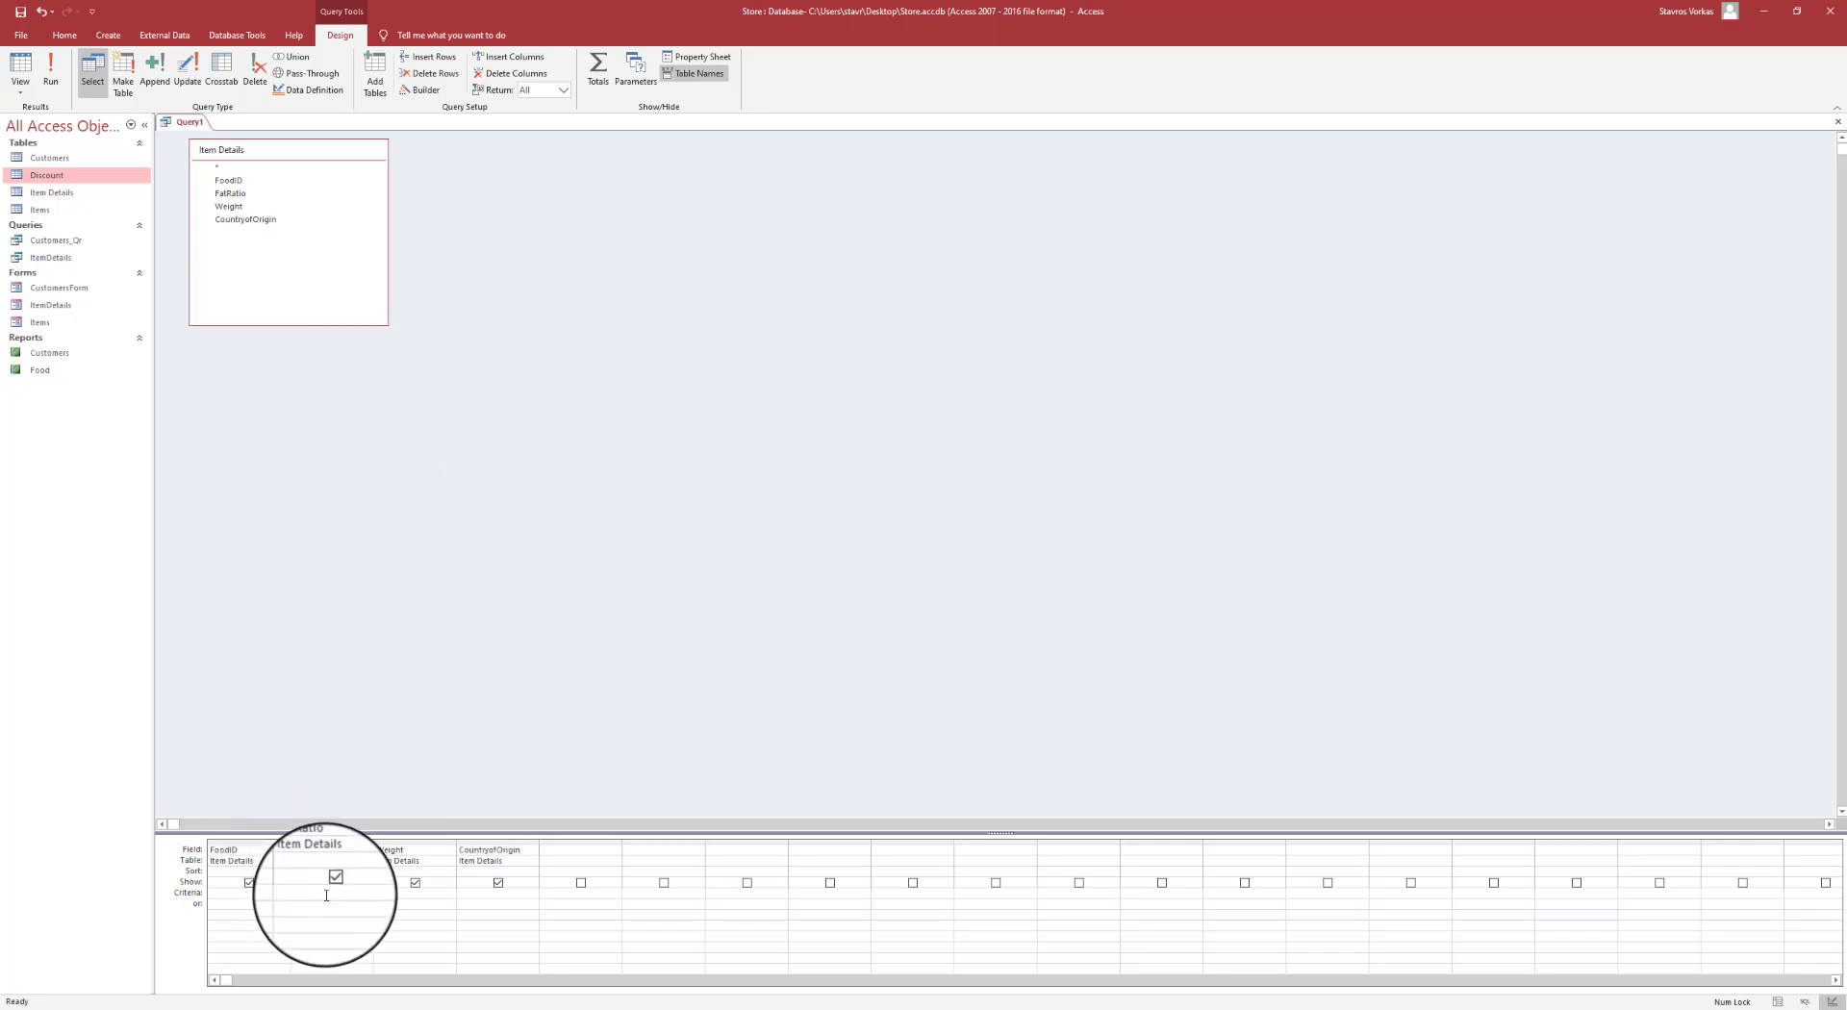
{"action": "type", "text": "12g"}
{"action": "key", "text": "BackSpace"}
{"action": "key", "text": "BackSpace"}
{"action": "key", "text": "BackSpace"}
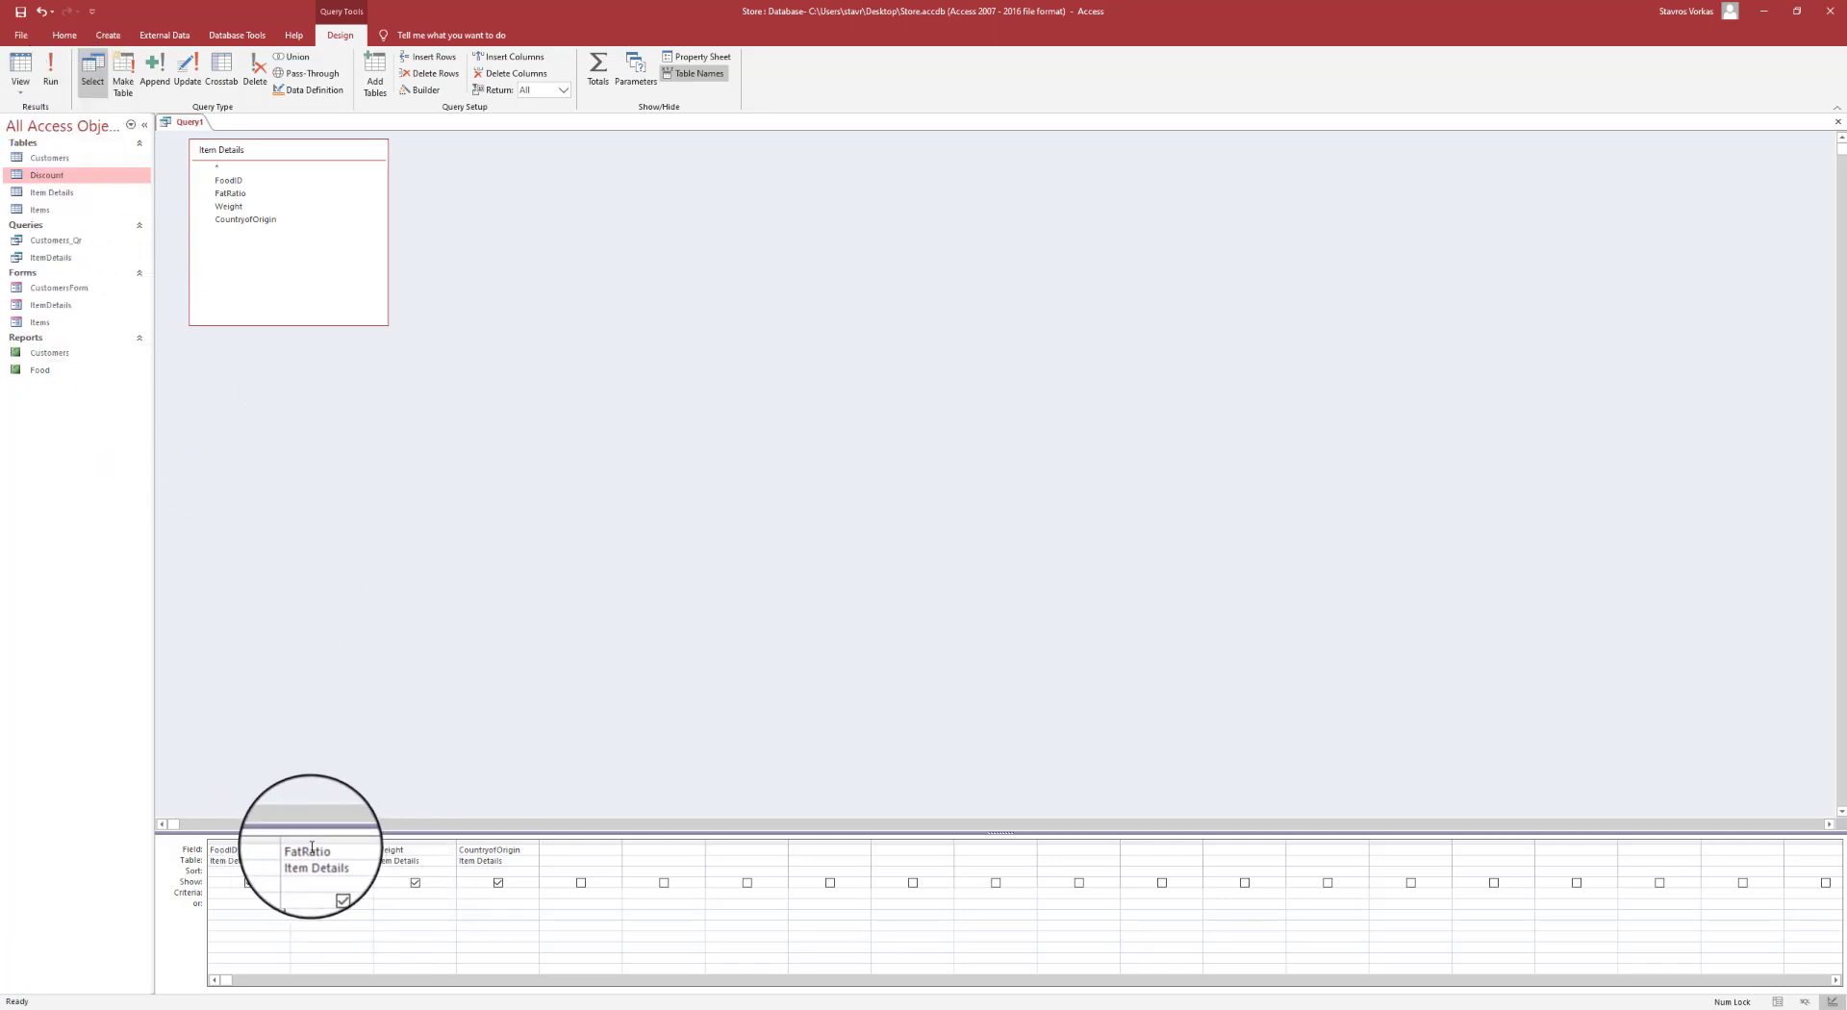
- Run the query and copy the 12g FatRatio value from the Germany row
{"action": "left_click", "coordinate": [46, 75]}
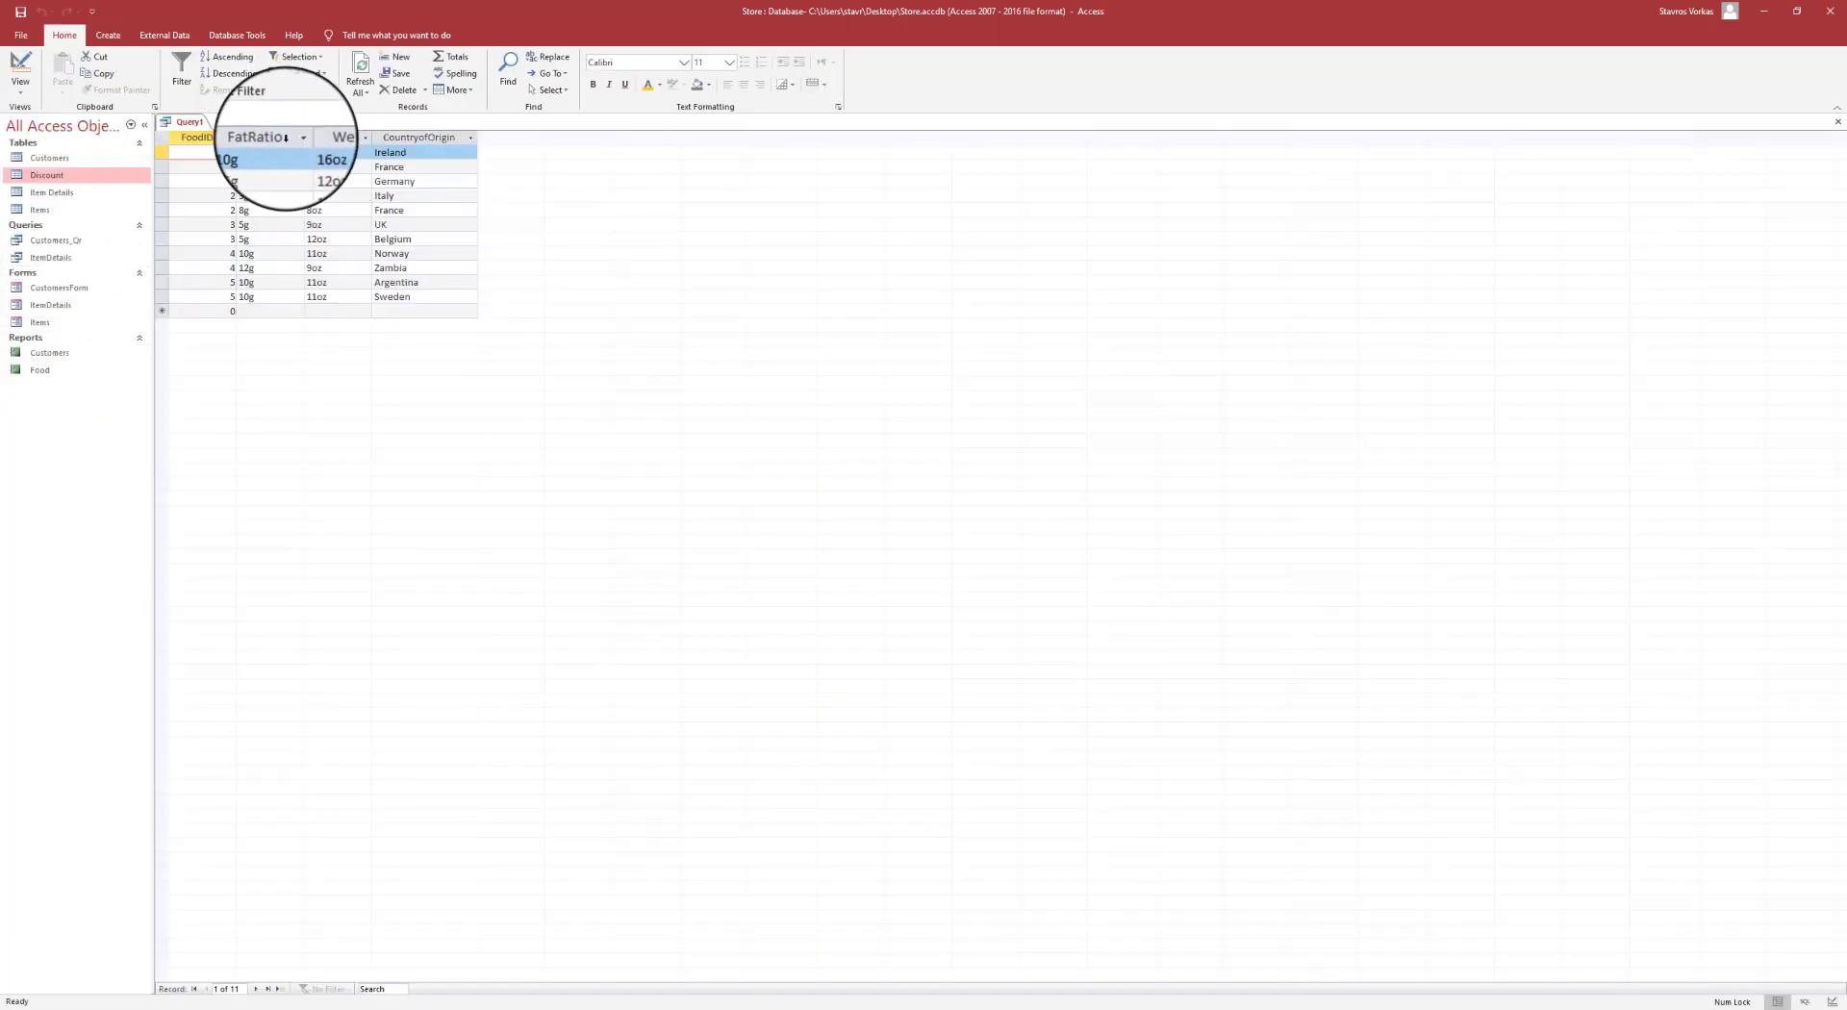
{"action": "left_click", "coordinate": [269, 138]}
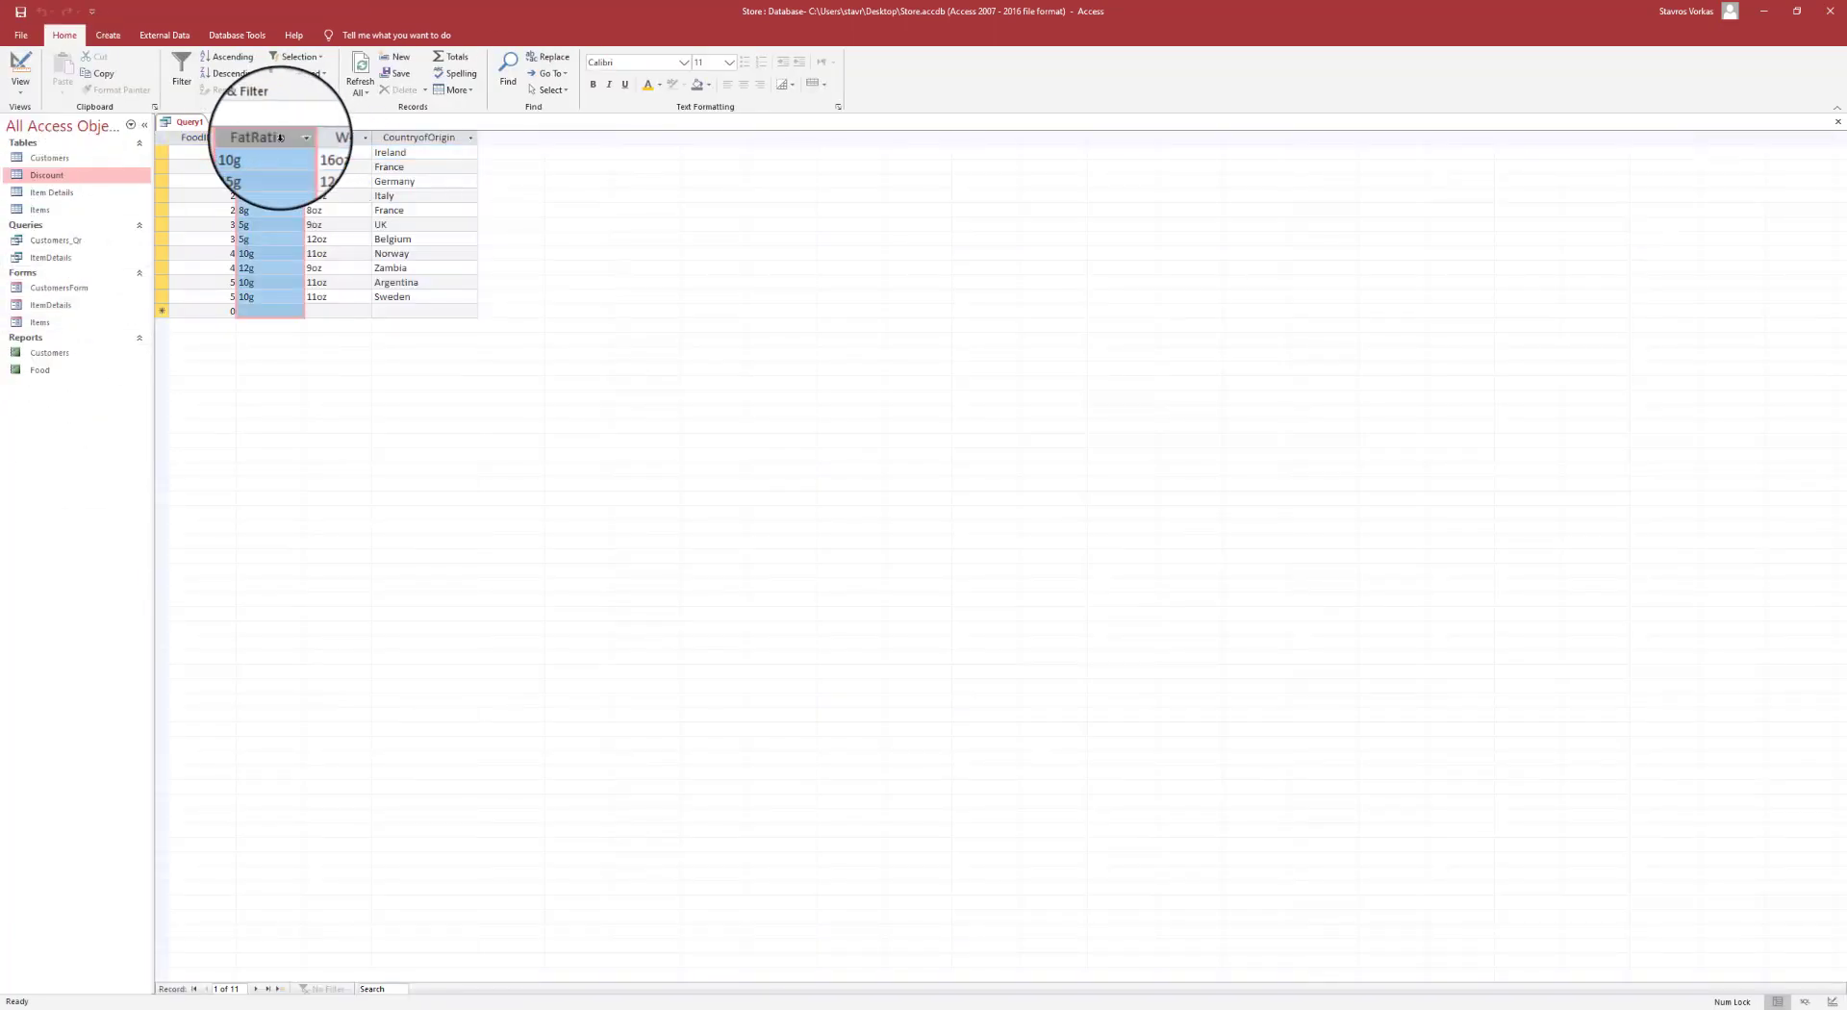
{"action": "left_click", "coordinate": [239, 181]}
{"action": "key", "text": "ctrl+c"}
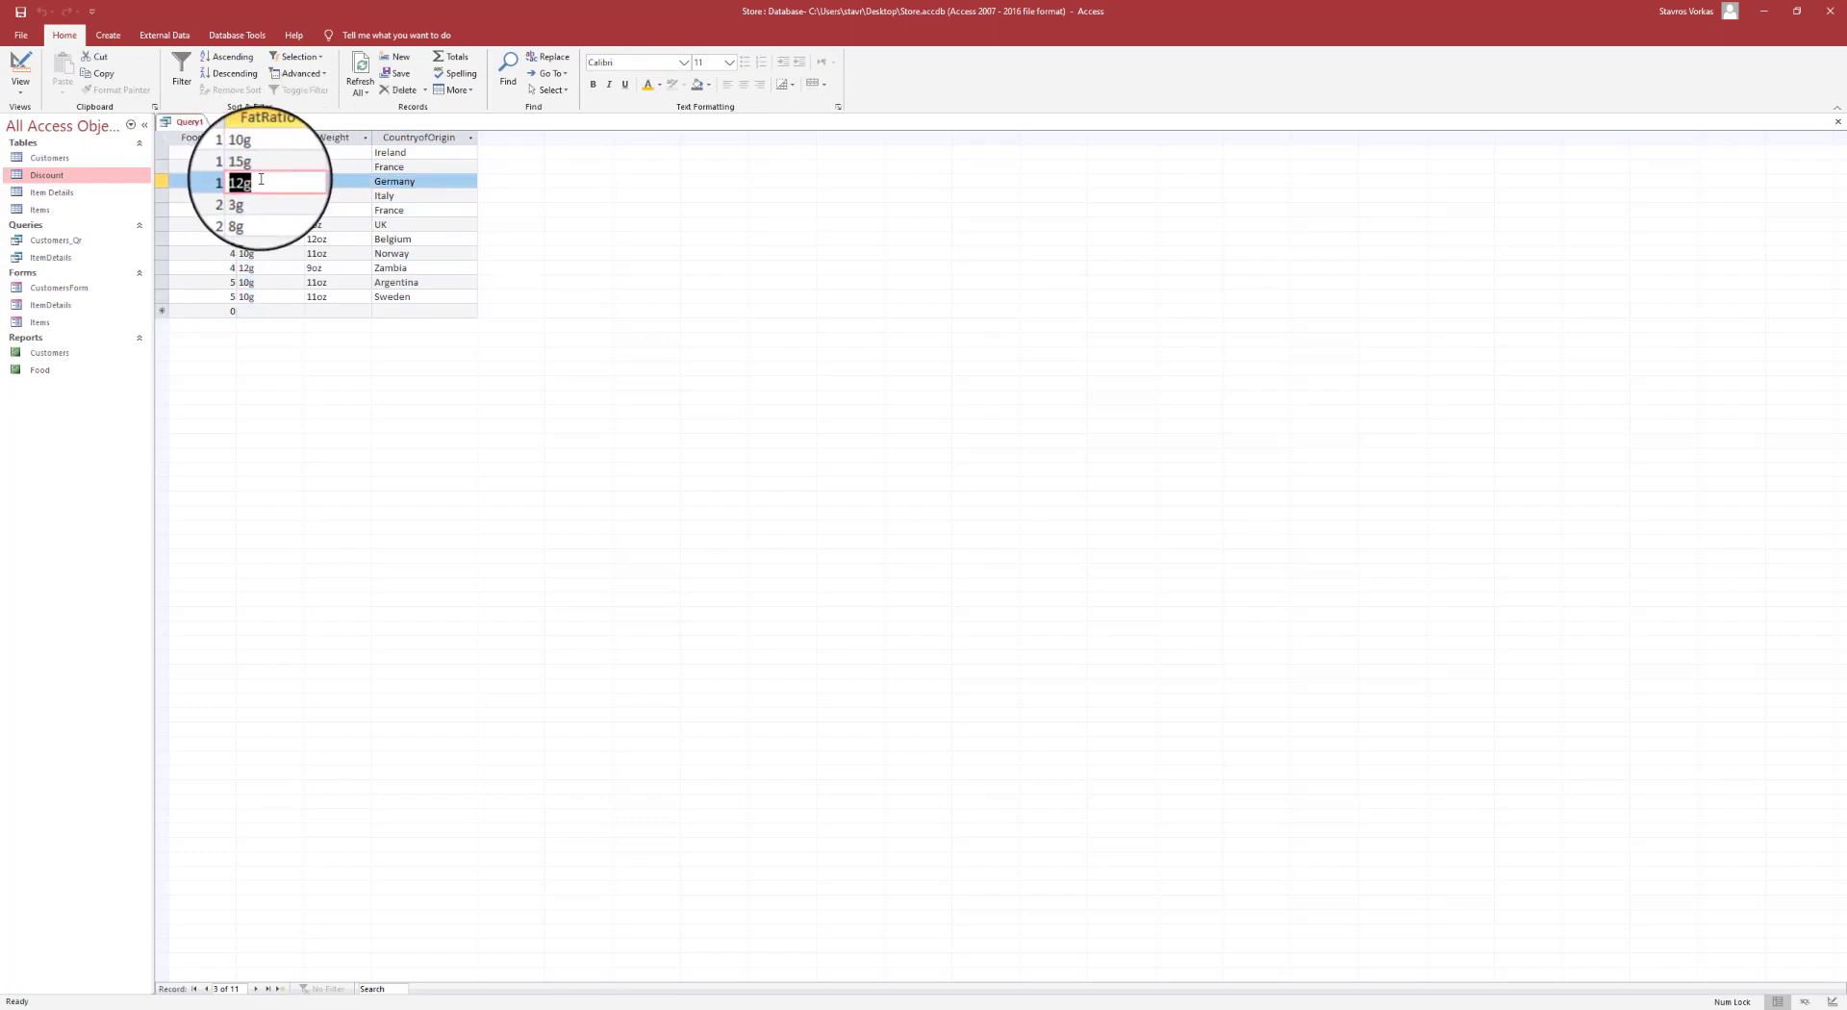
{"action": "right_click", "coordinate": [245, 181]}
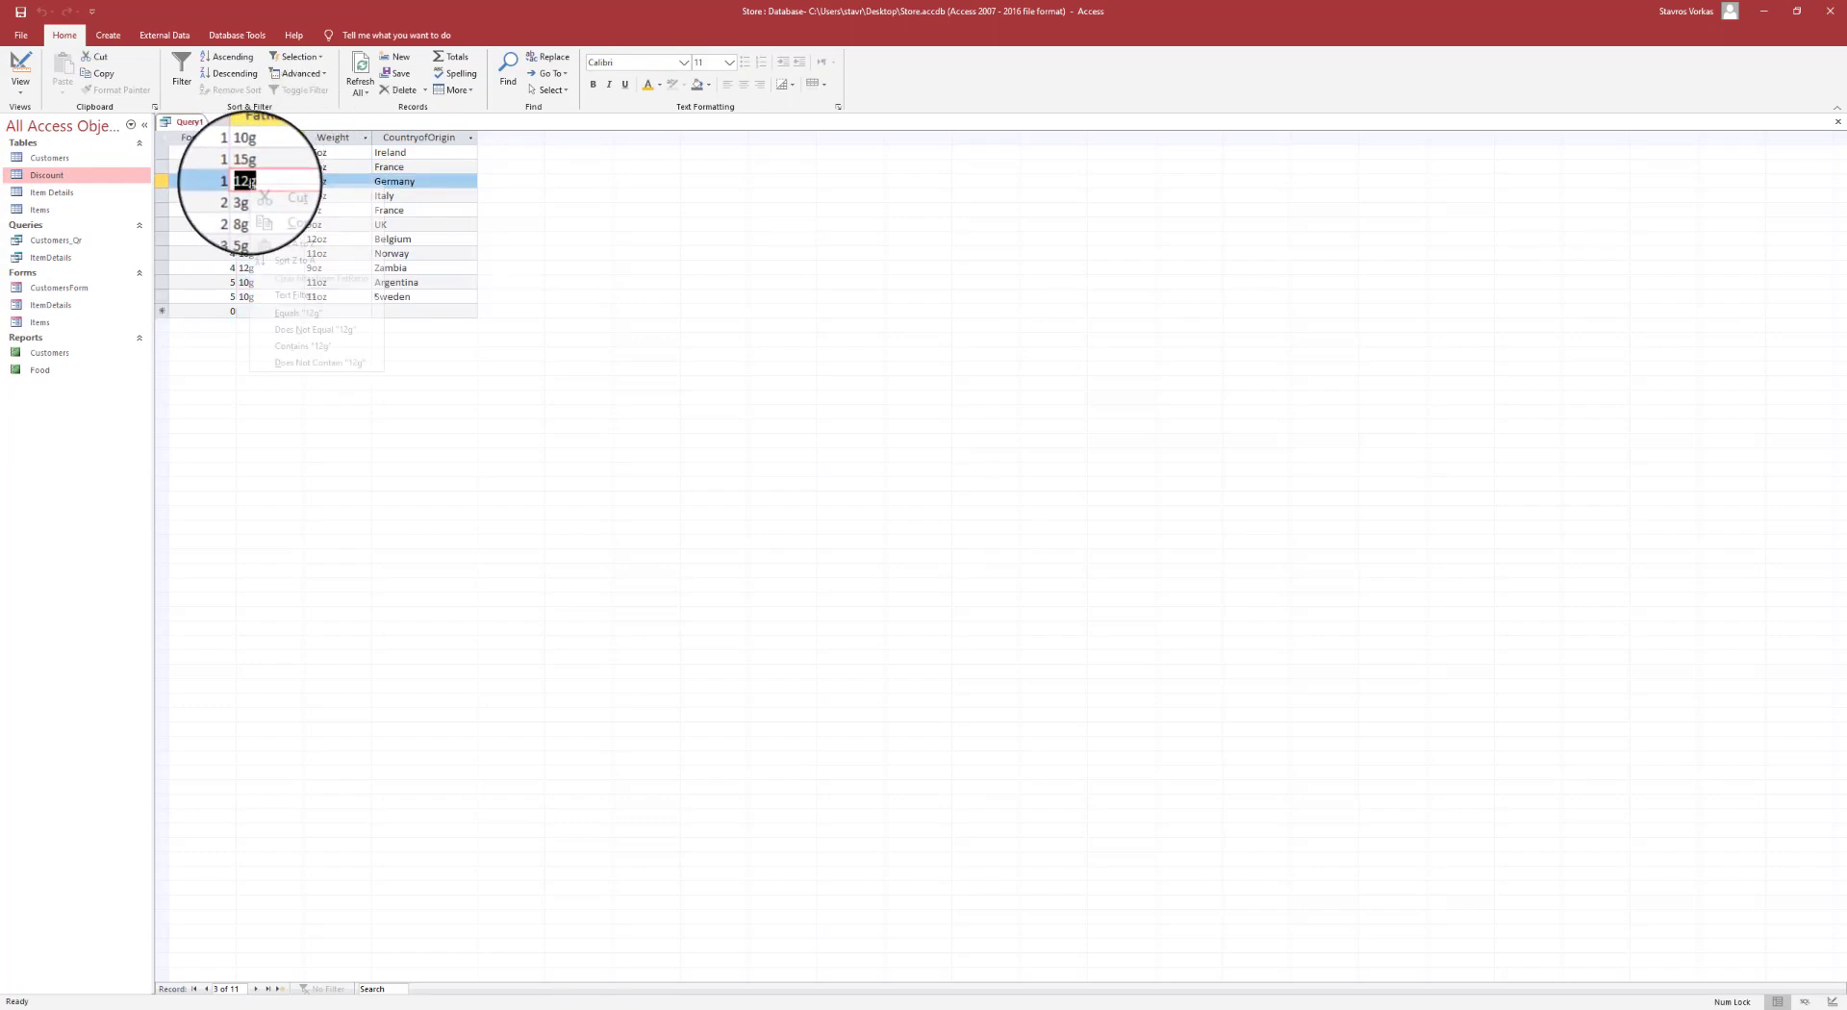
{"action": "left_click", "coordinate": [274, 214]}
- Paste 12g into FatRatio's criteria cell in Design view, then delete it again
{"action": "left_click", "coordinate": [33, 77]}
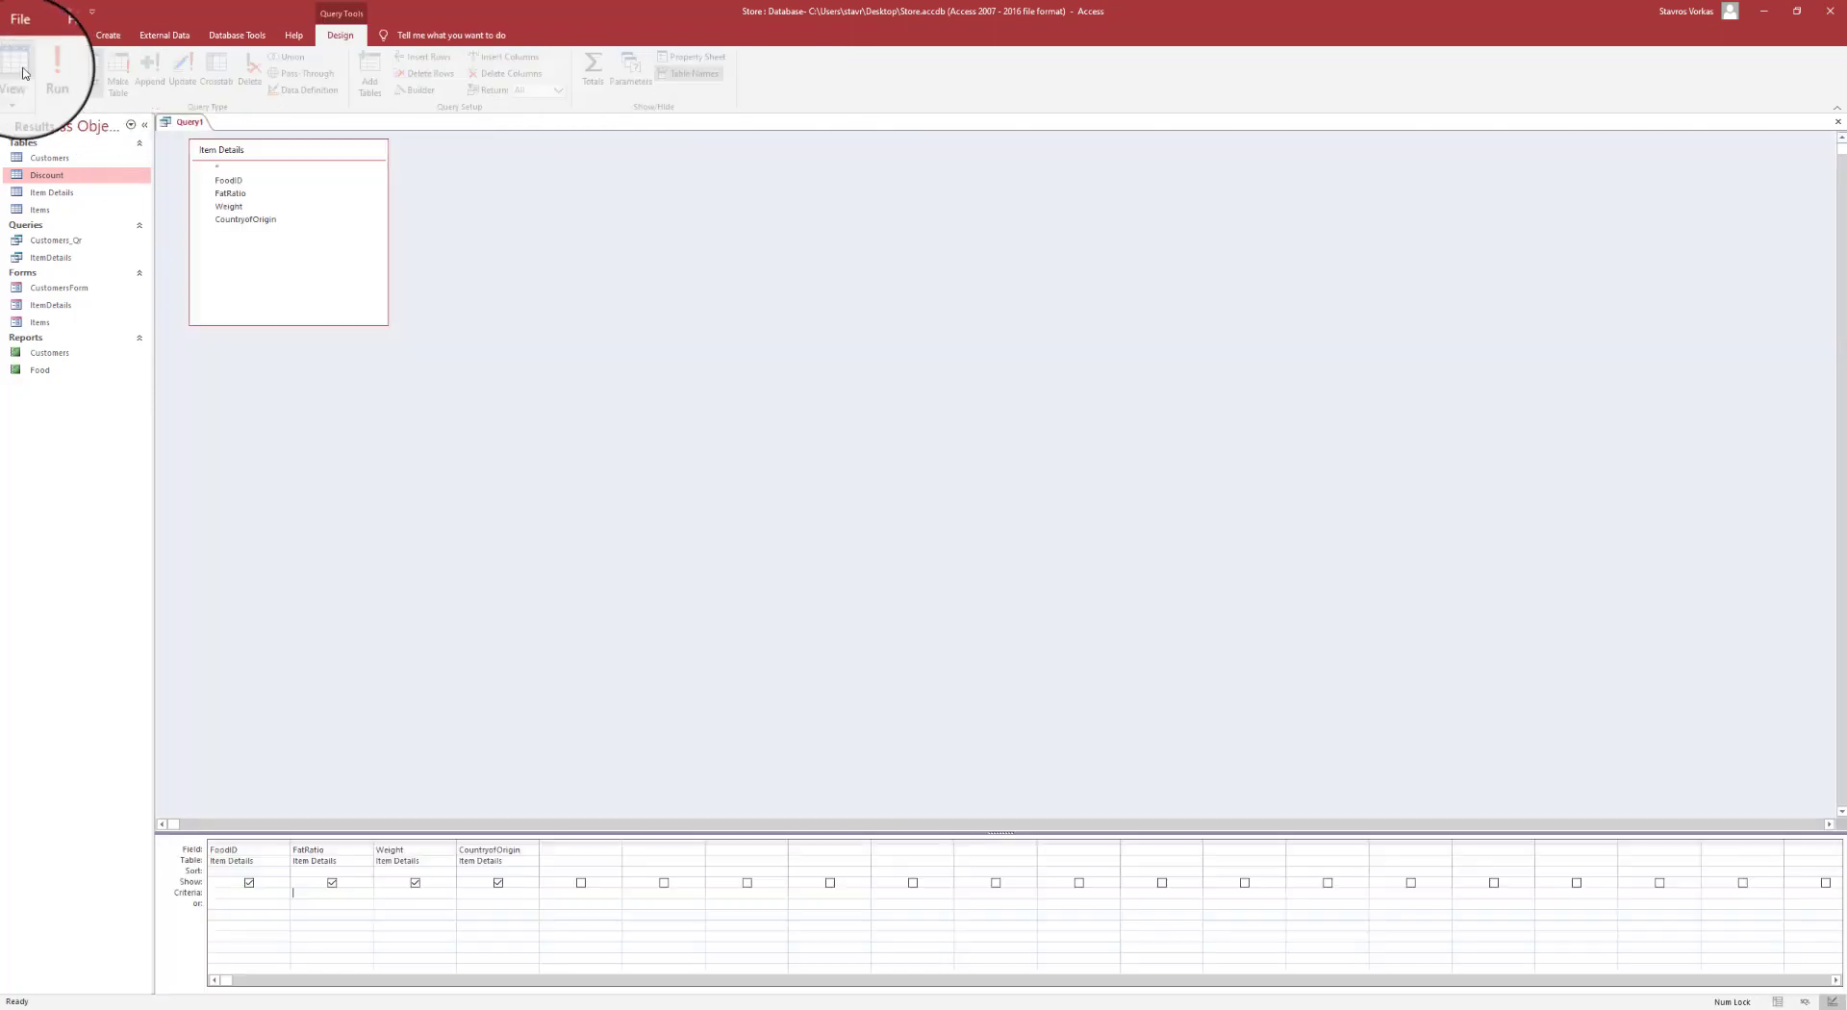
{"action": "left_click", "coordinate": [310, 893]}
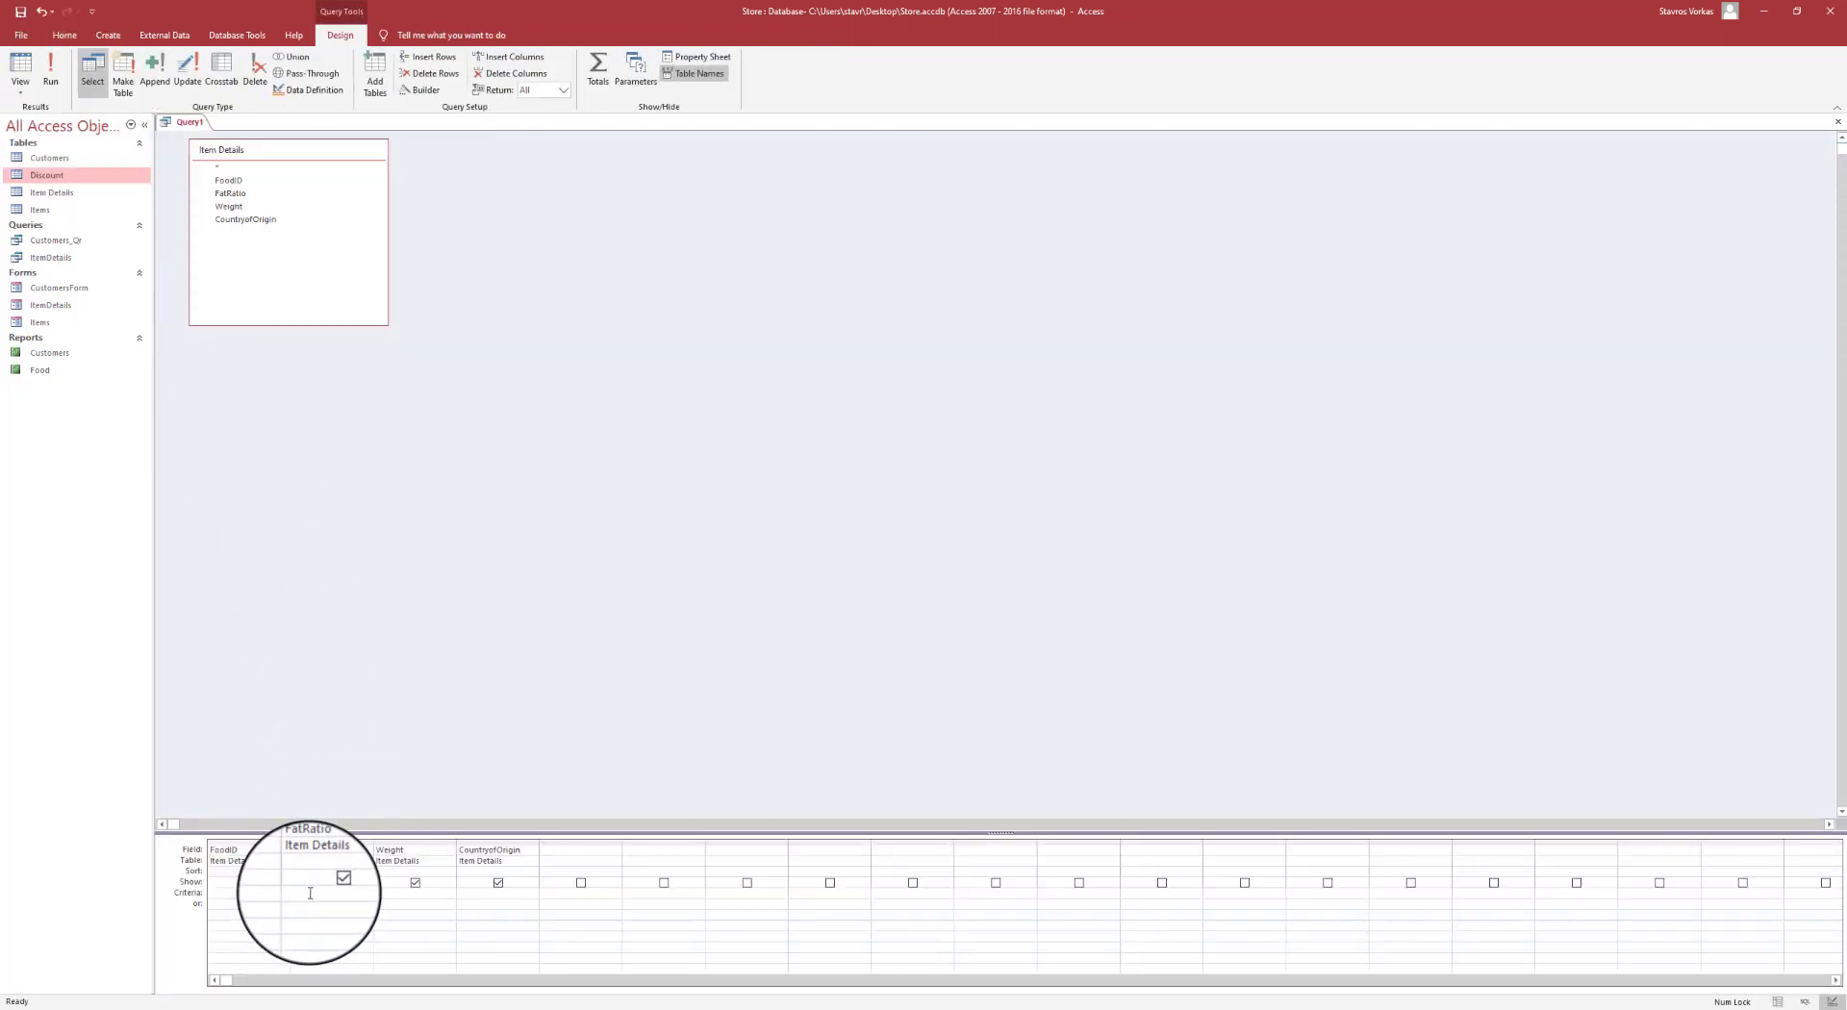
{"action": "right_click", "coordinate": [310, 893]}
{"action": "left_click", "coordinate": [327, 824]}
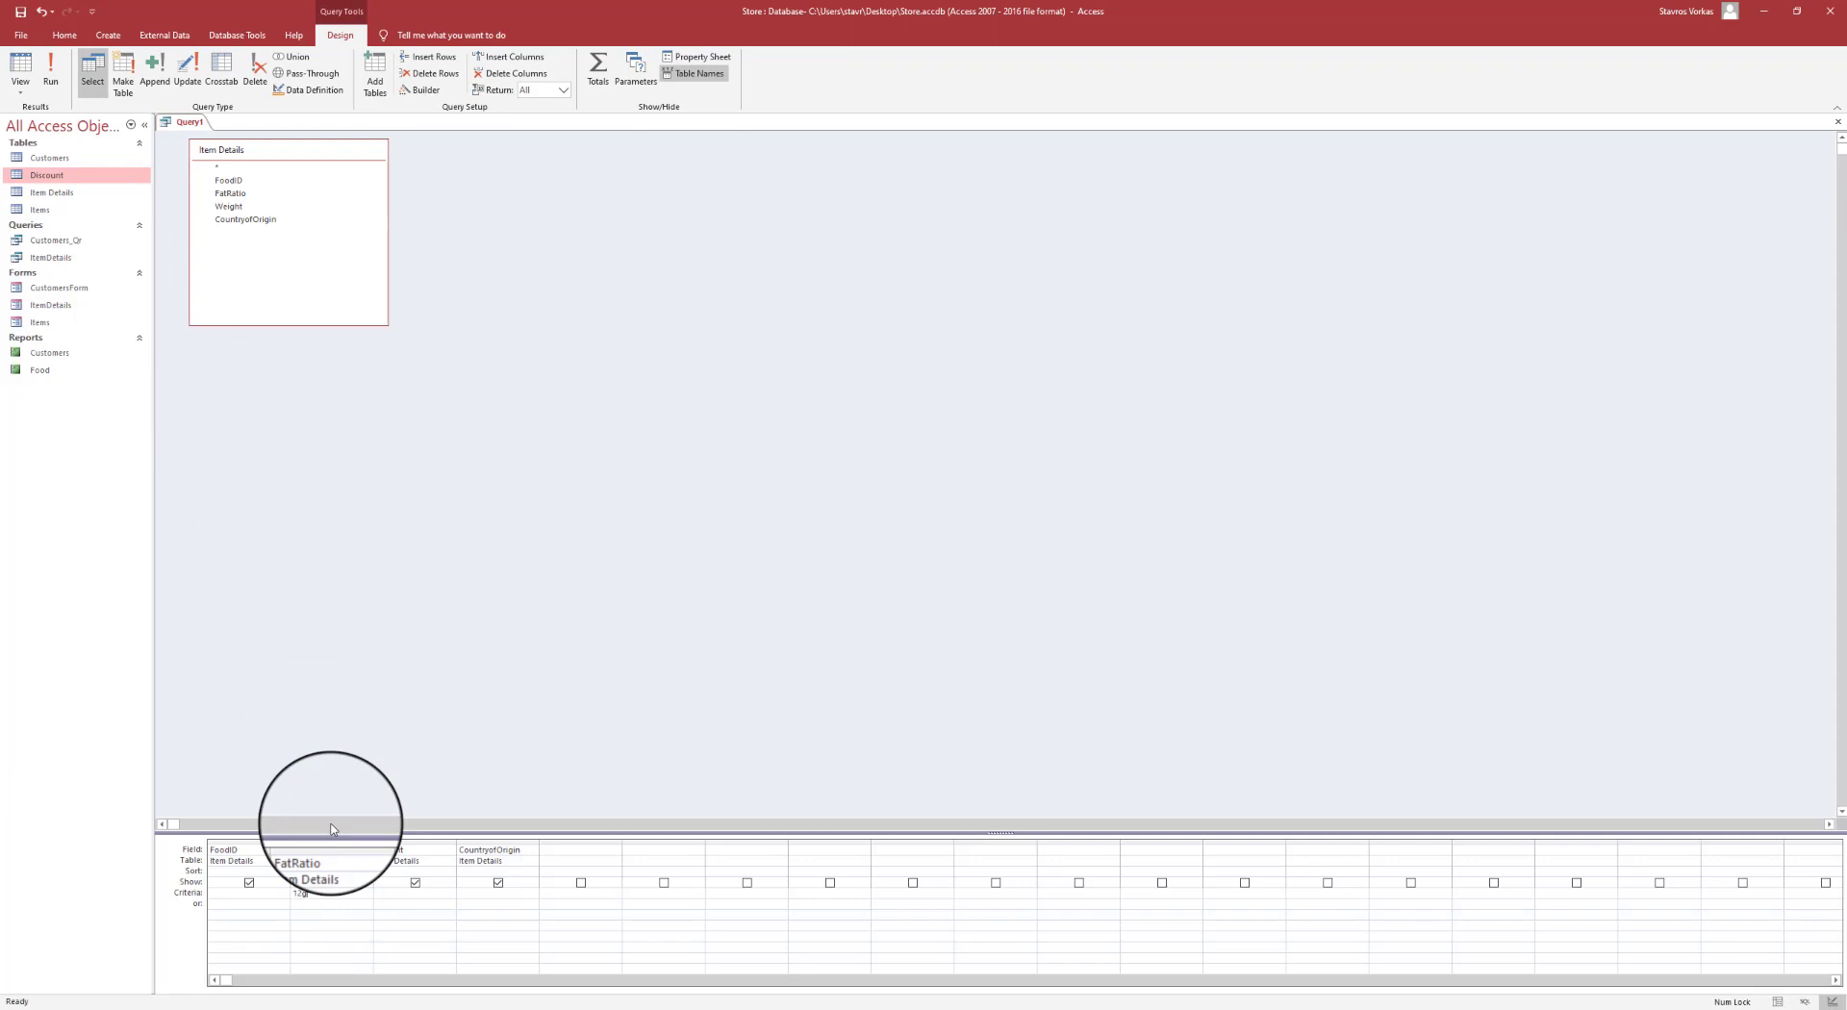
{"action": "left_click_drag", "start_coordinate": [318, 893], "coordinate": [285, 890]}
{"action": "left_click", "coordinate": [307, 891]}
{"action": "left_click", "coordinate": [343, 916]}
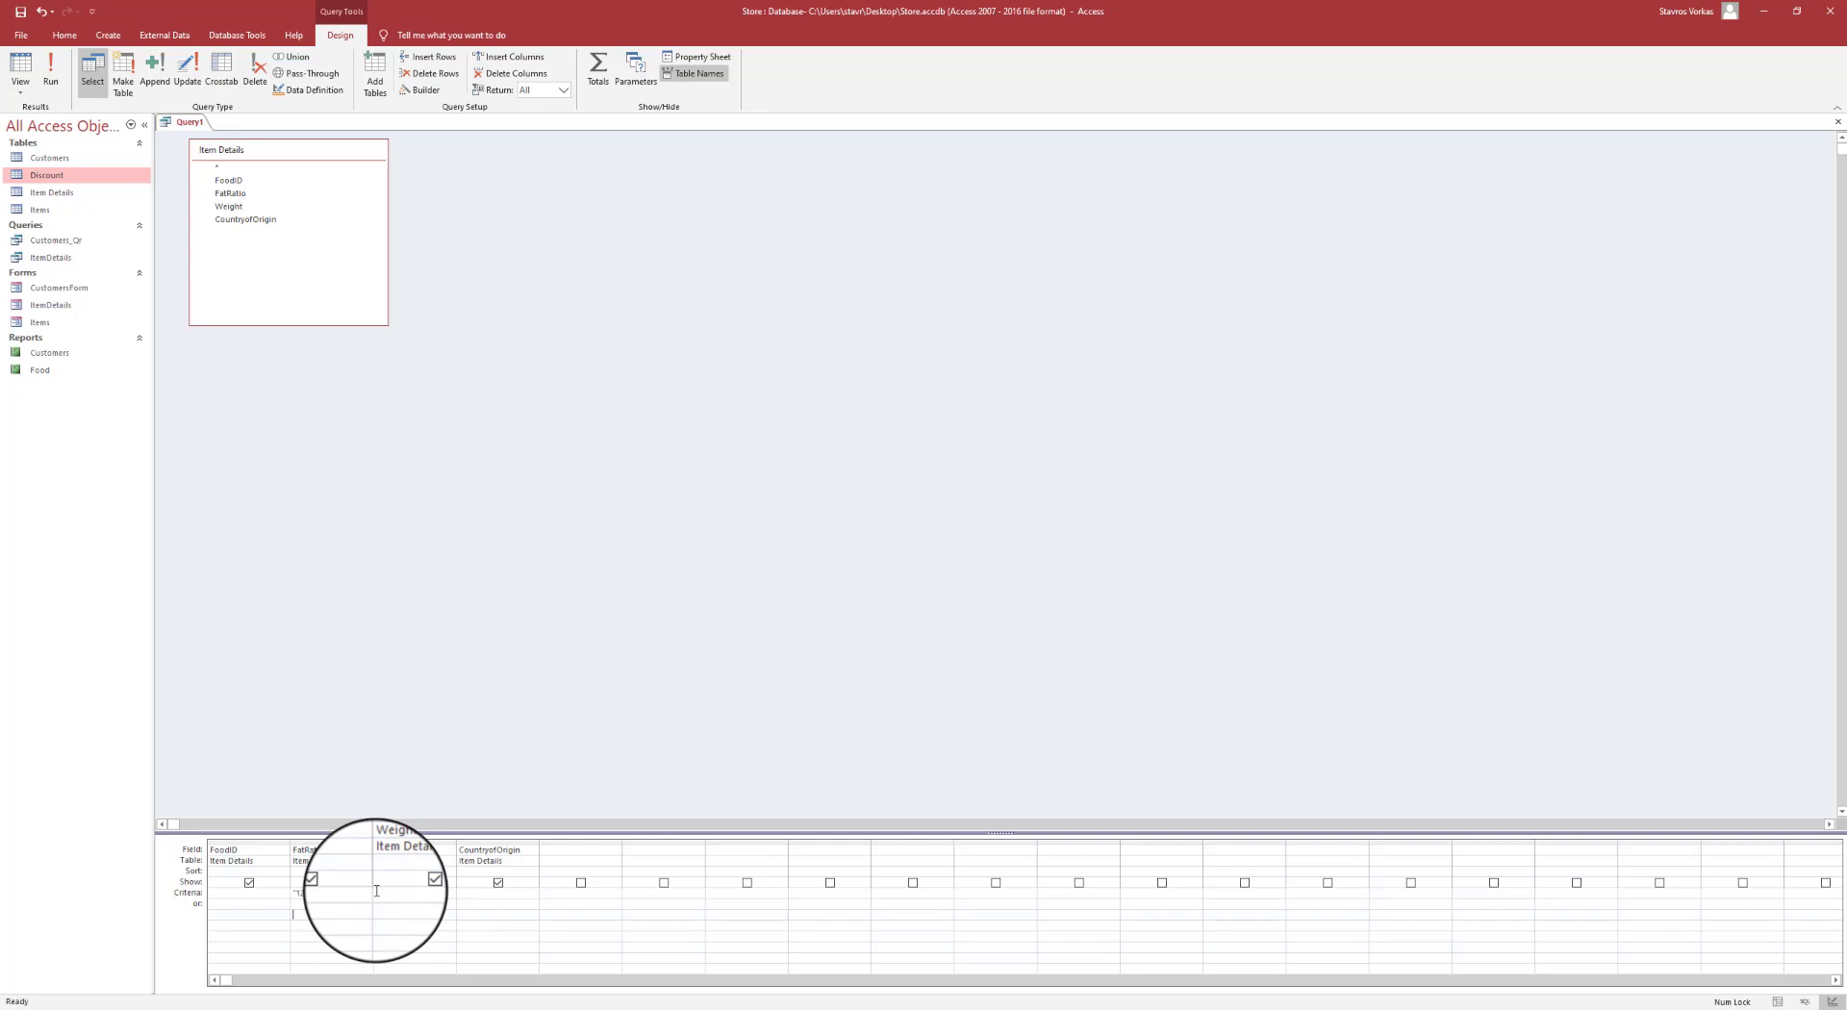
{"action": "key", "text": "Up"}
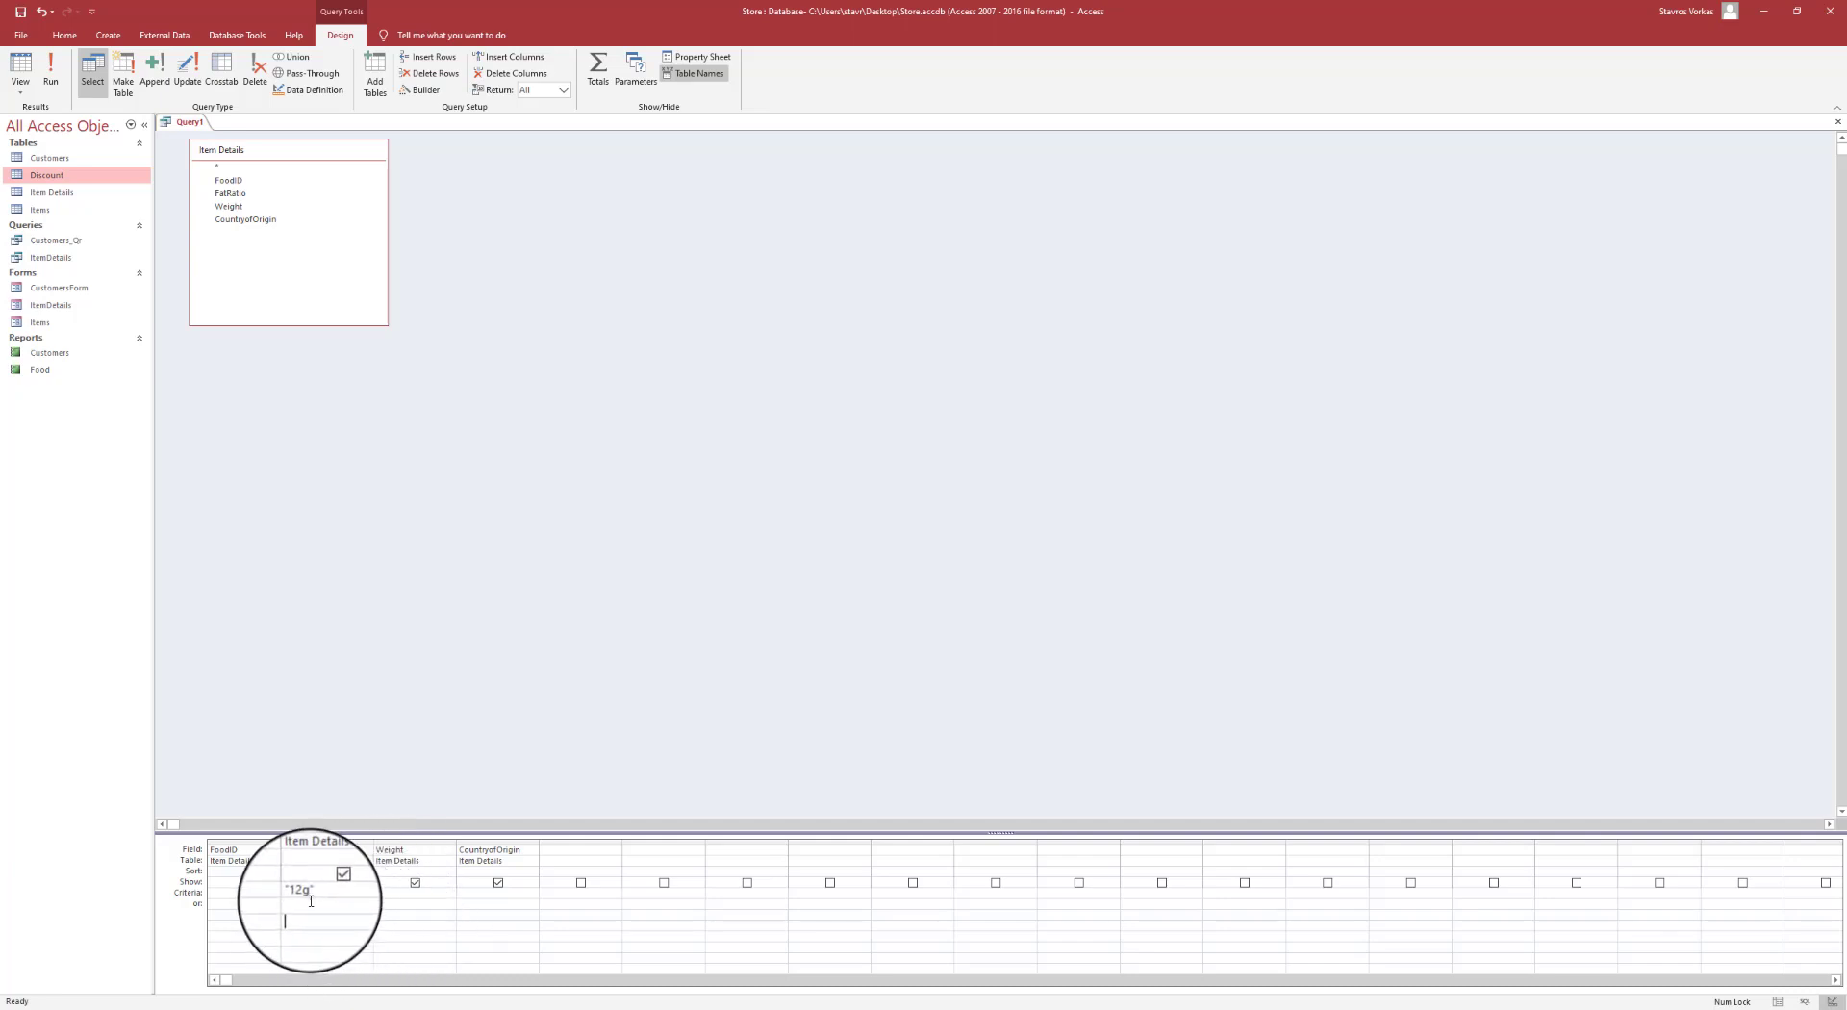
{"action": "key", "text": "Delete"}
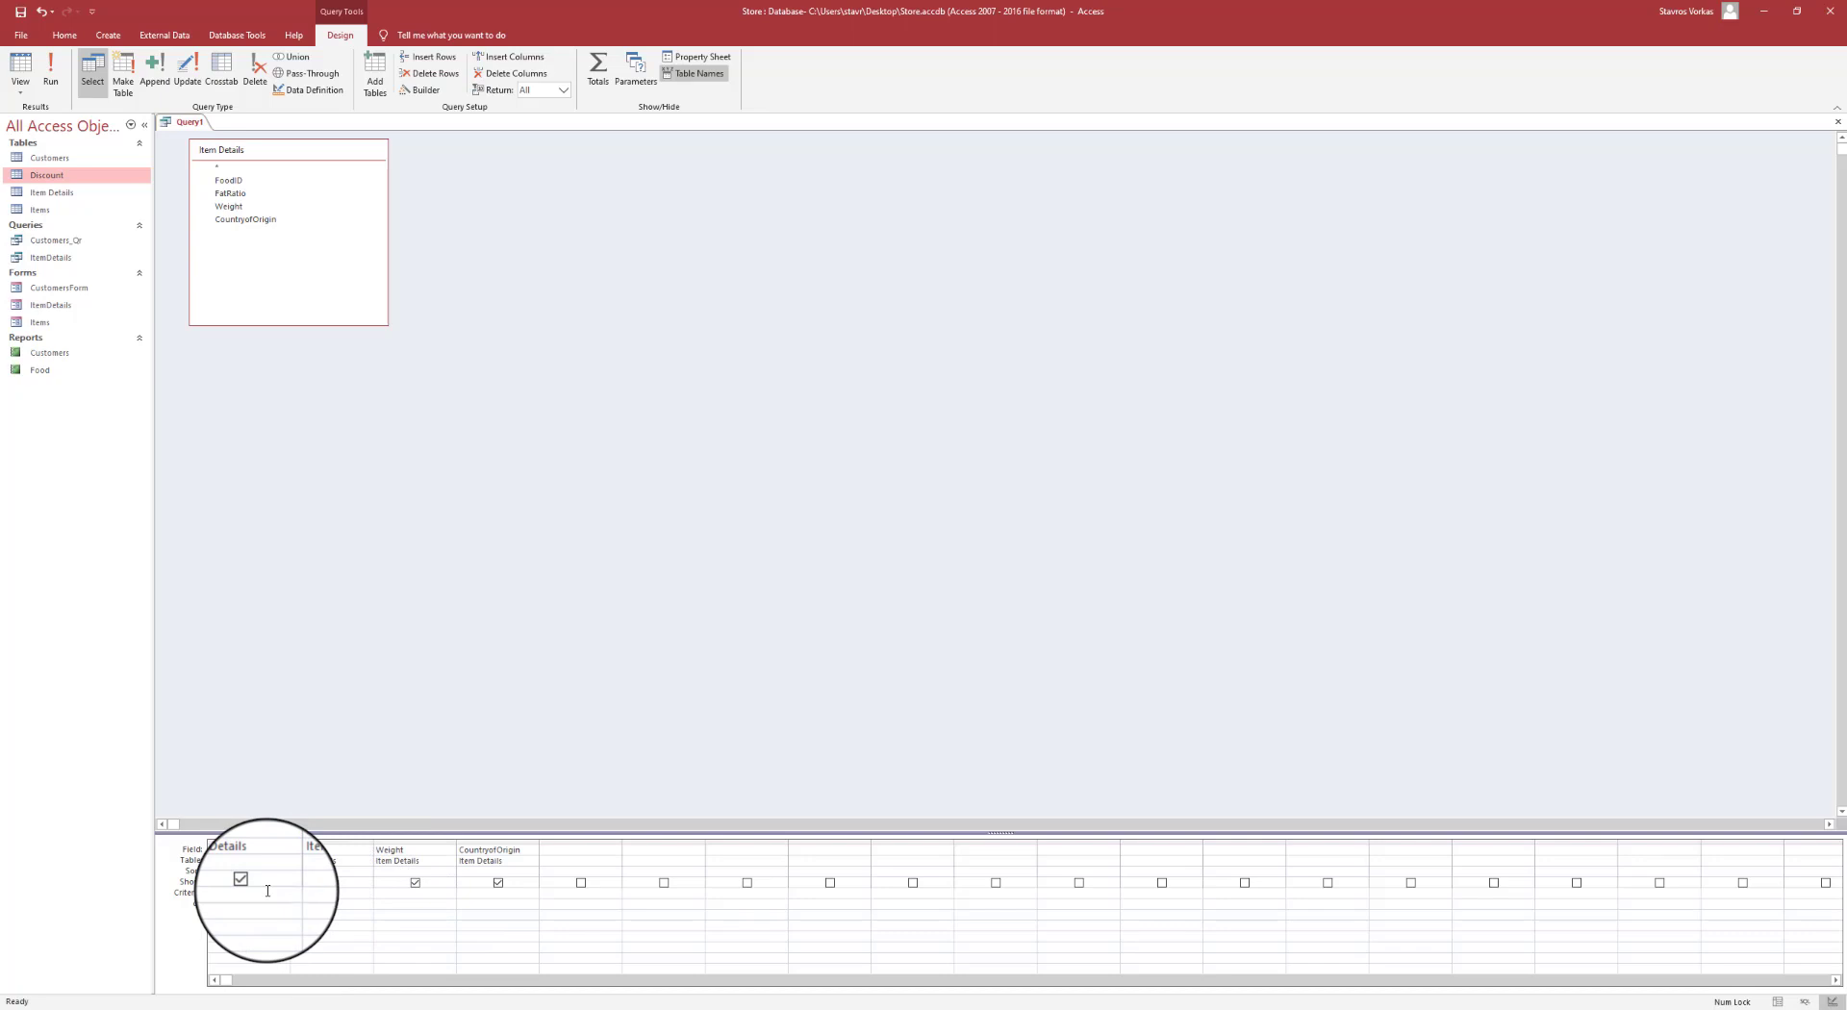
- Set 'Ireland' as the CountryofOrigin criterion and '12g' on FatRatio's or row
{"action": "left_click", "coordinate": [489, 895]}
{"action": "type", "text": "Irel"}
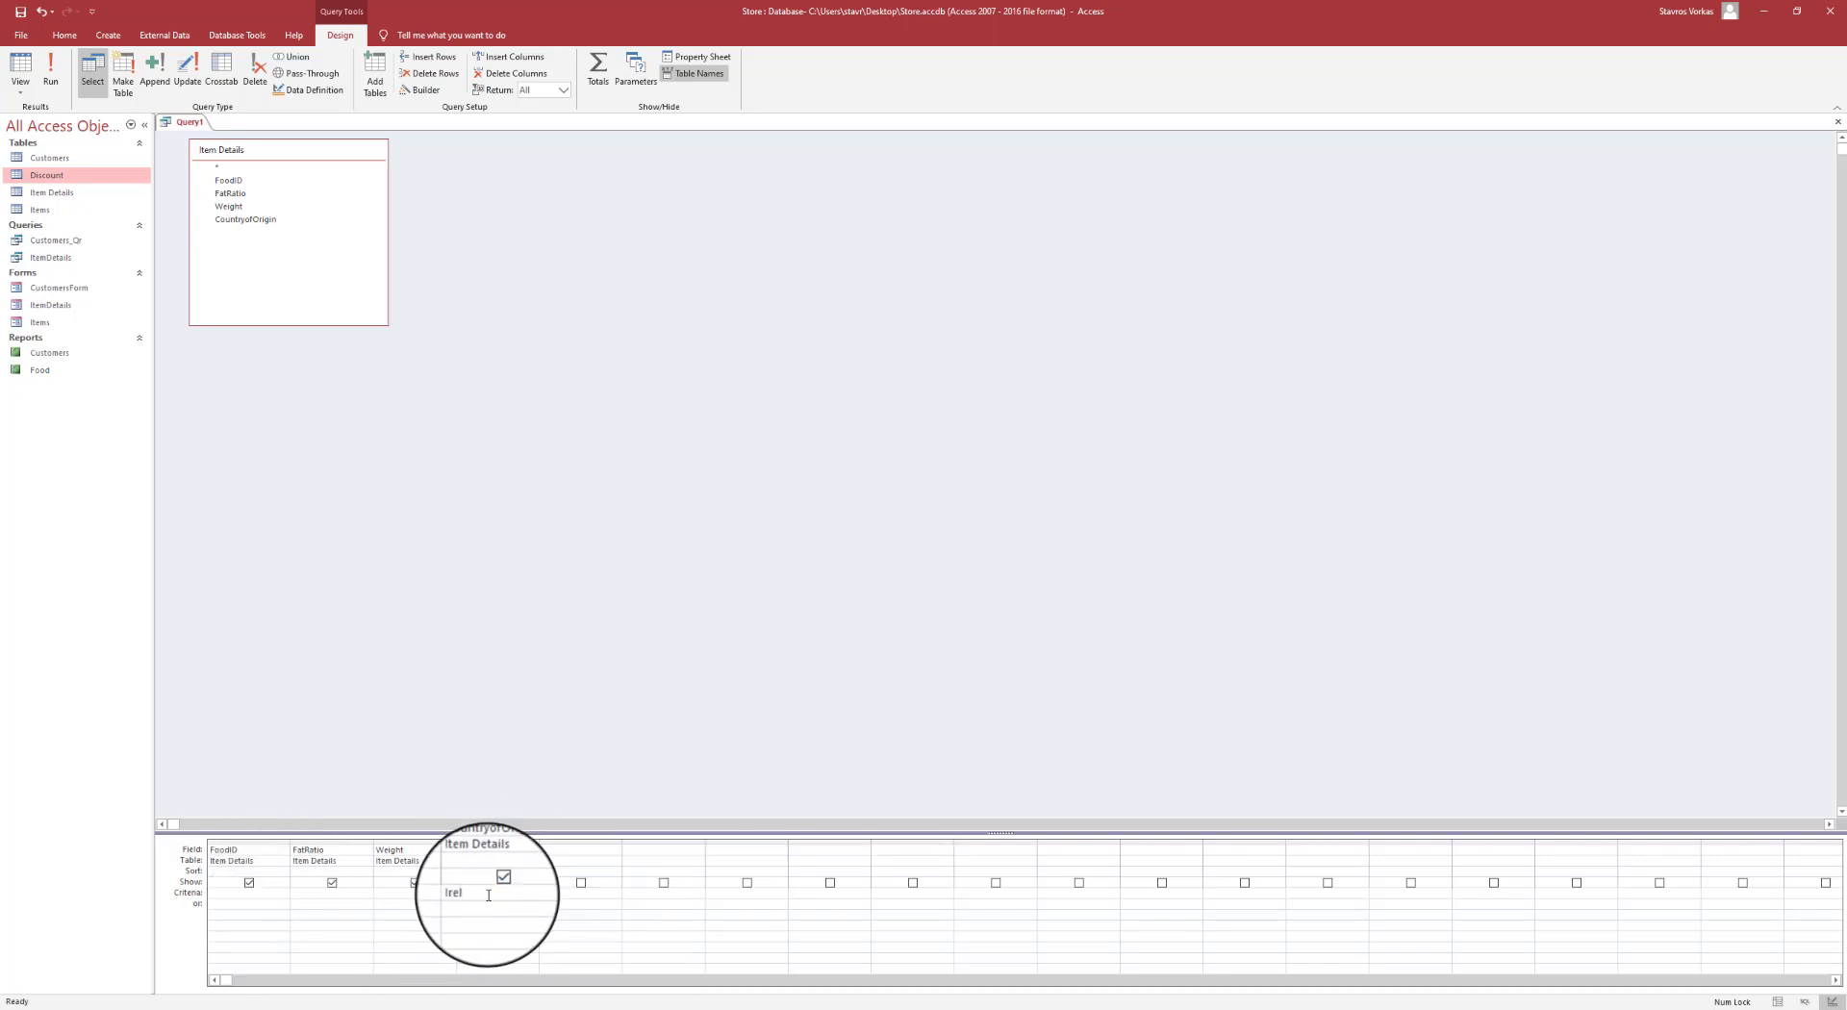
{"action": "type", "text": "and"}
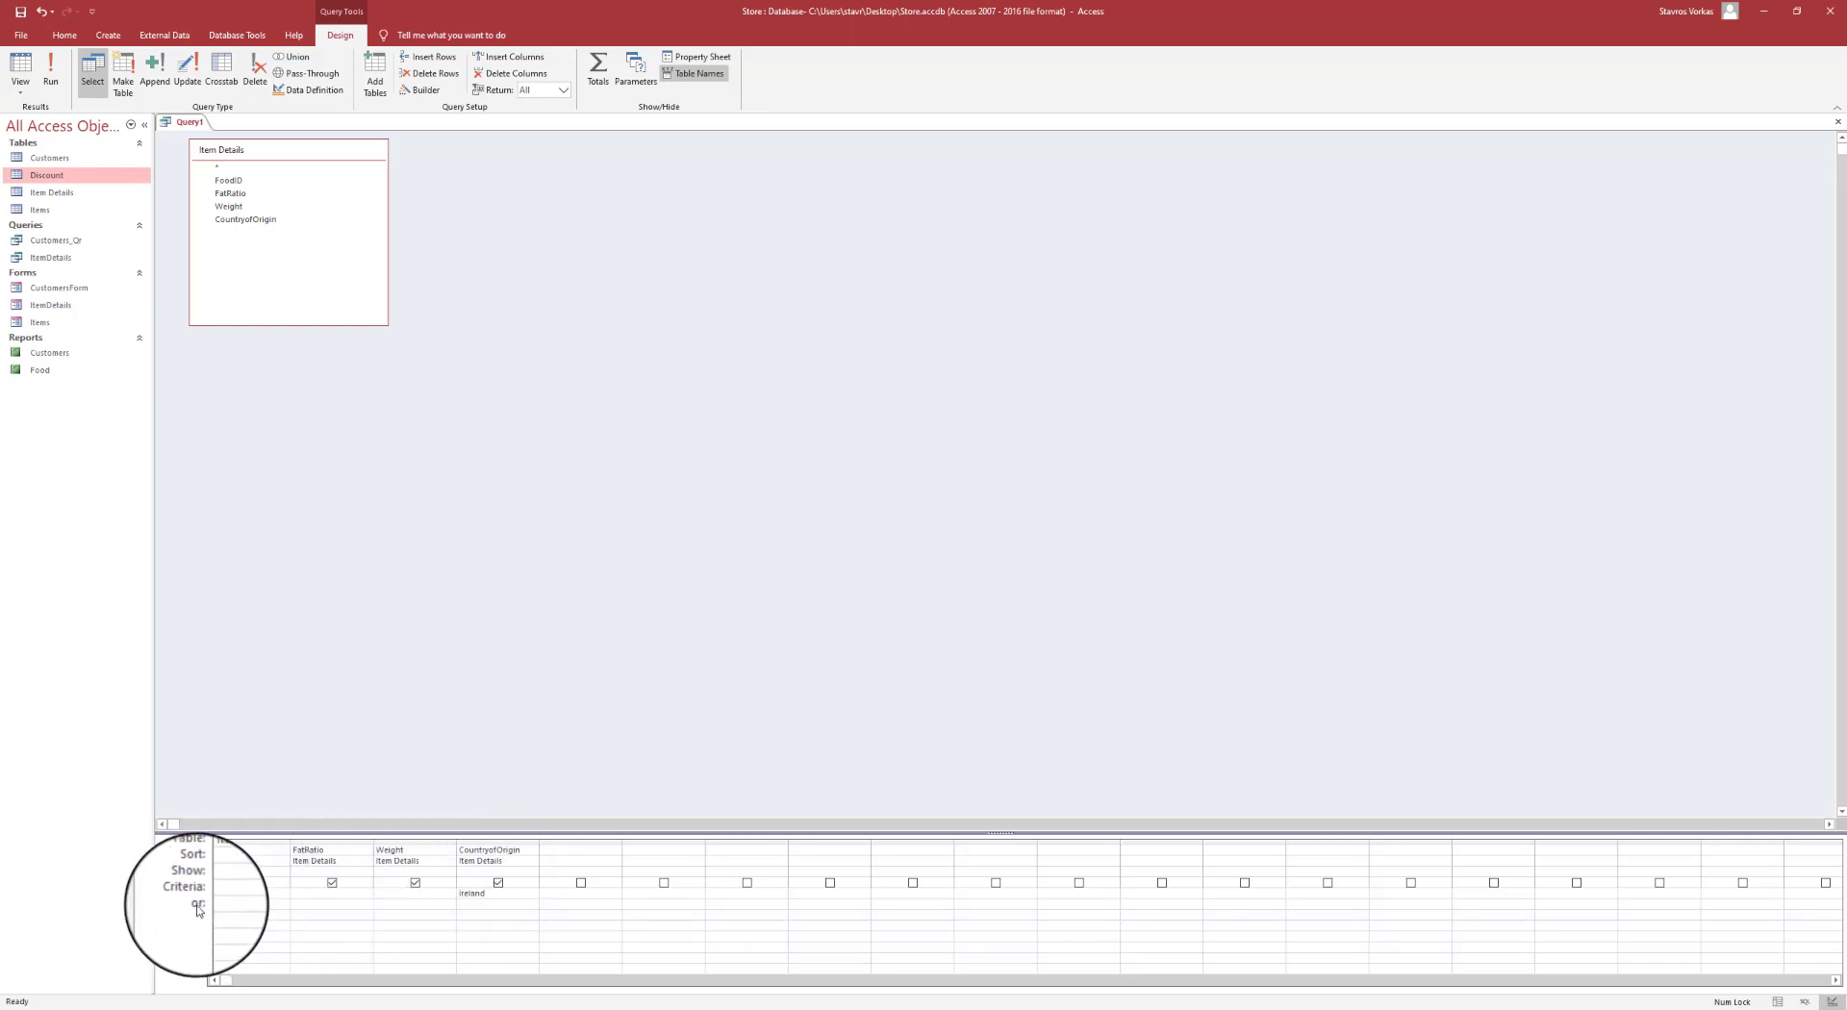
{"action": "left_click", "coordinate": [317, 904]}
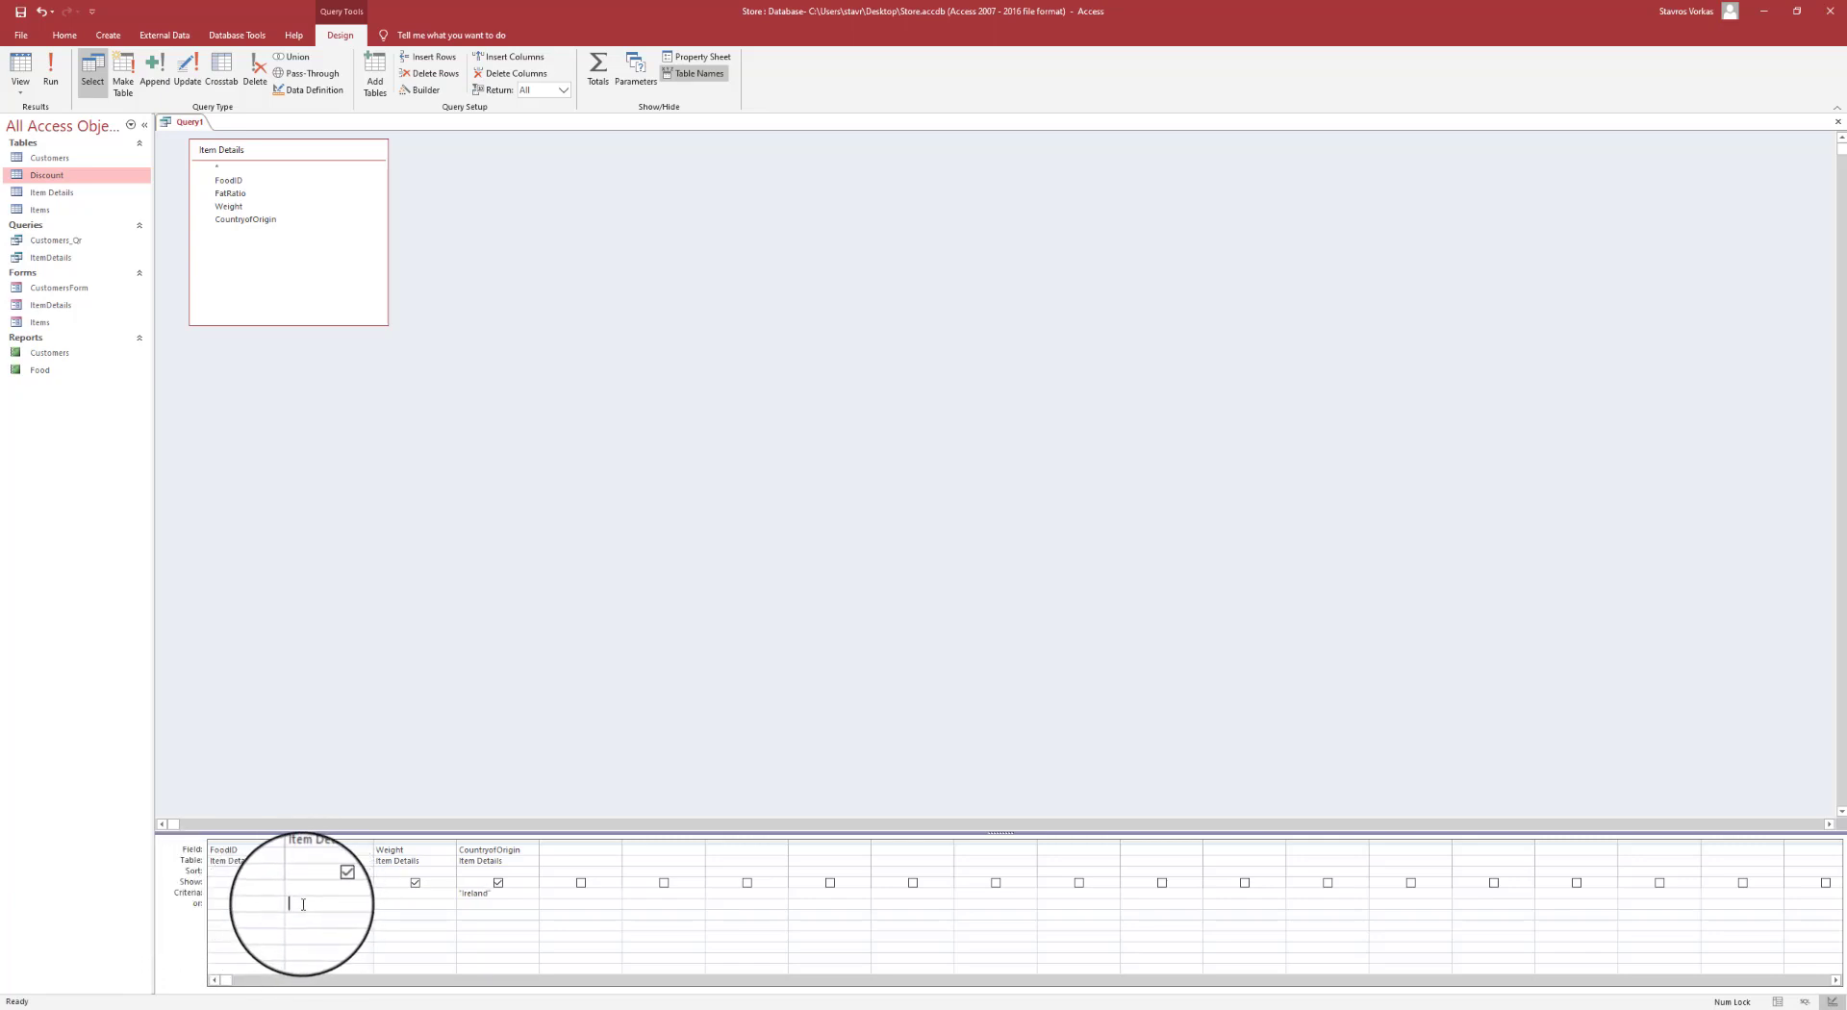
{"action": "type", "text": "12g"}
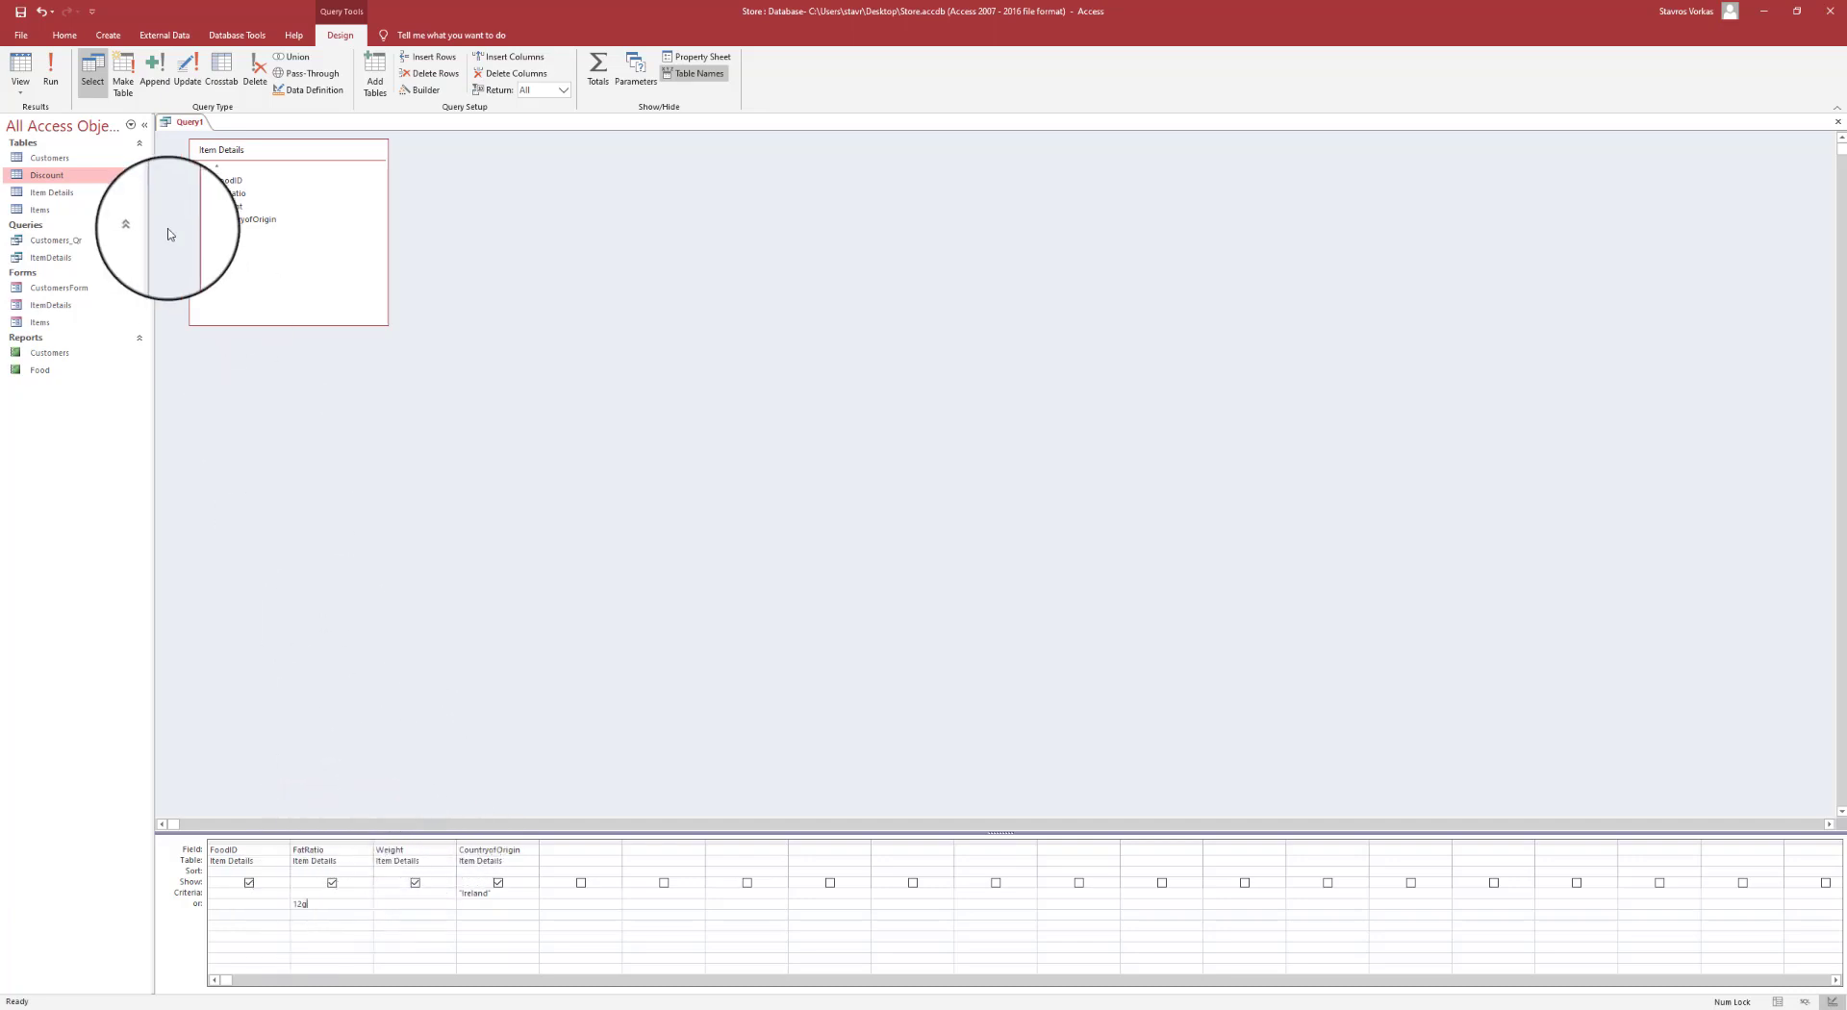
{"action": "left_click", "coordinate": [396, 914]}
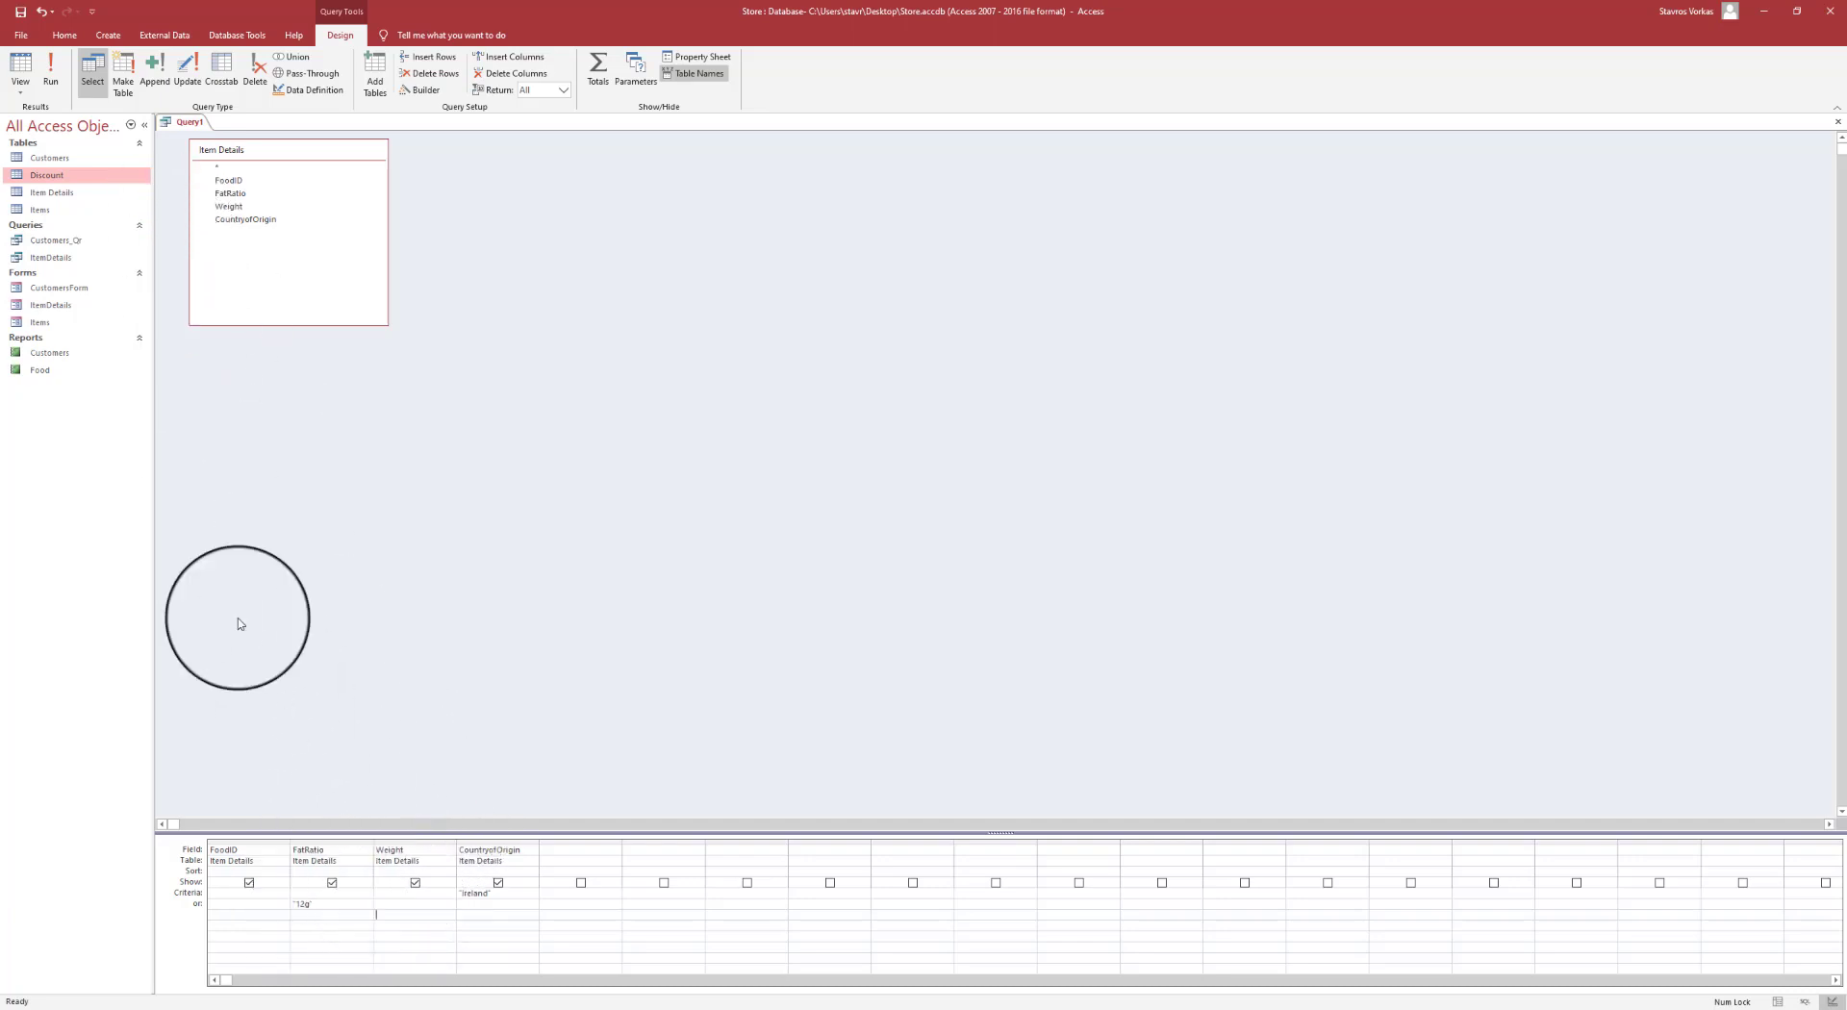
- Run the query, select its three result records, and save it as Ireland_12g
{"action": "left_click", "coordinate": [51, 65]}
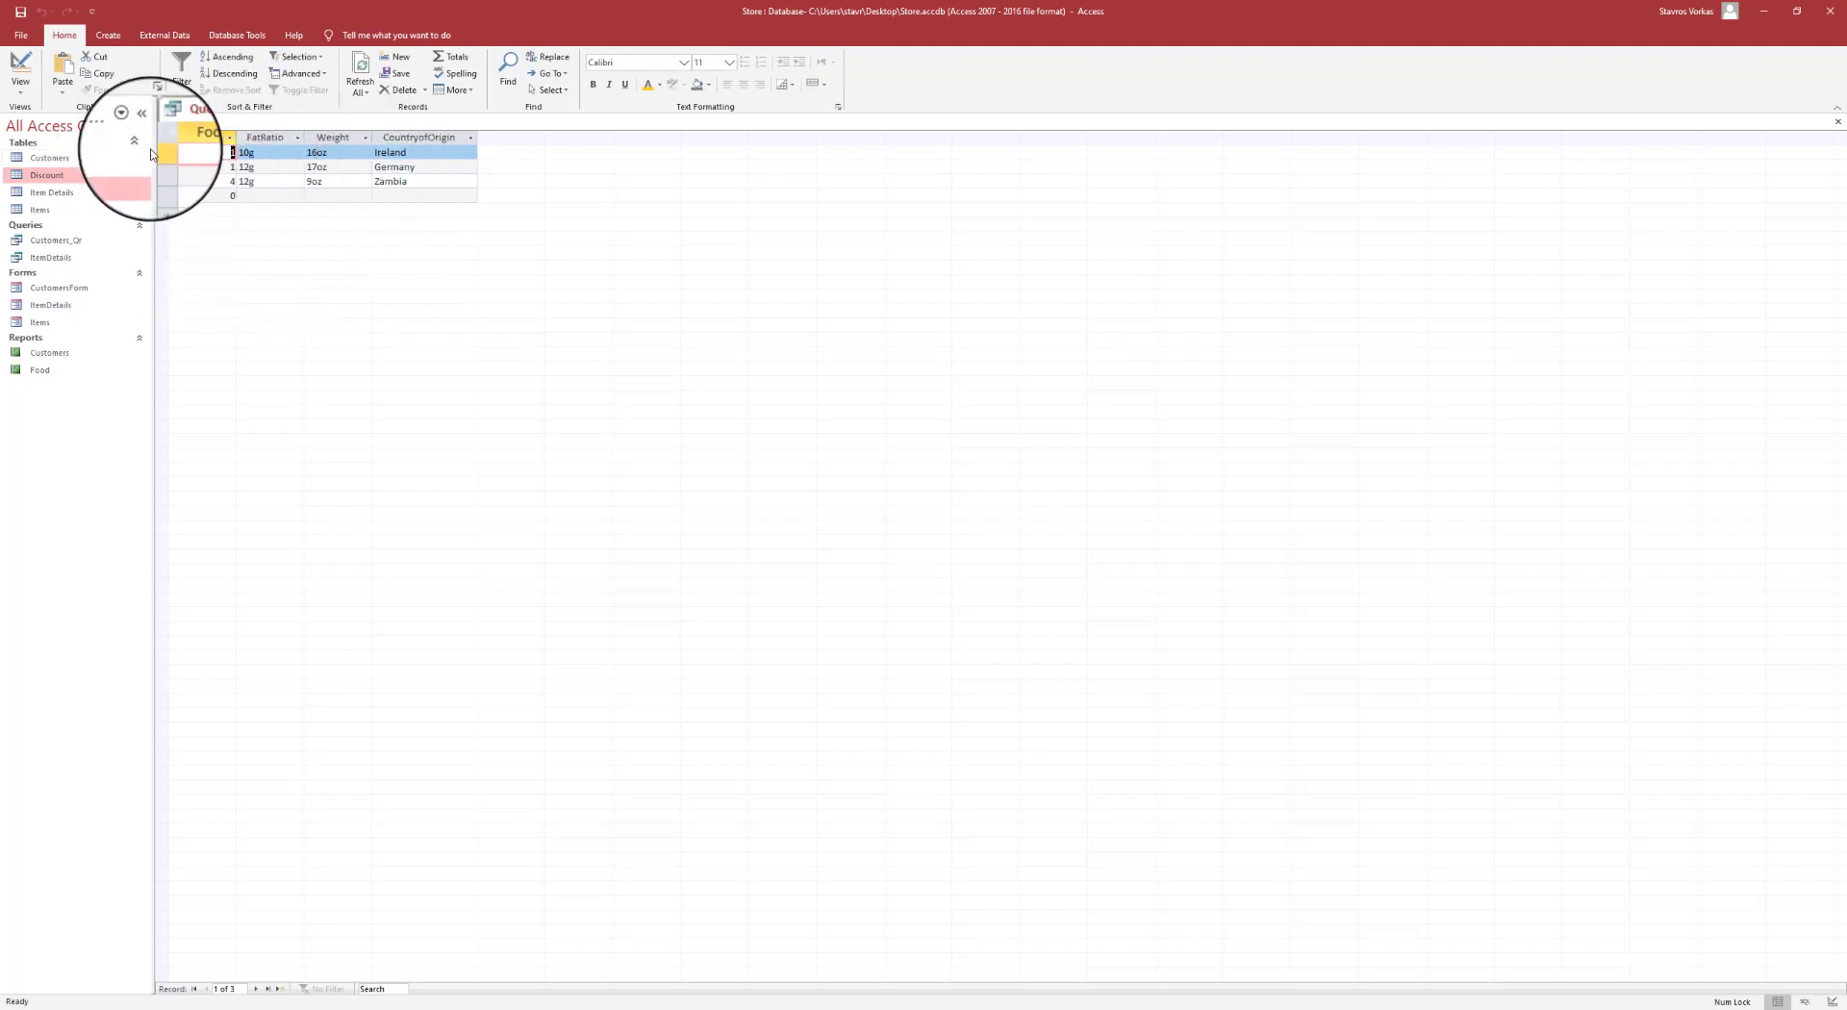
{"action": "left_click_drag", "start_coordinate": [165, 152], "coordinate": [165, 184]}
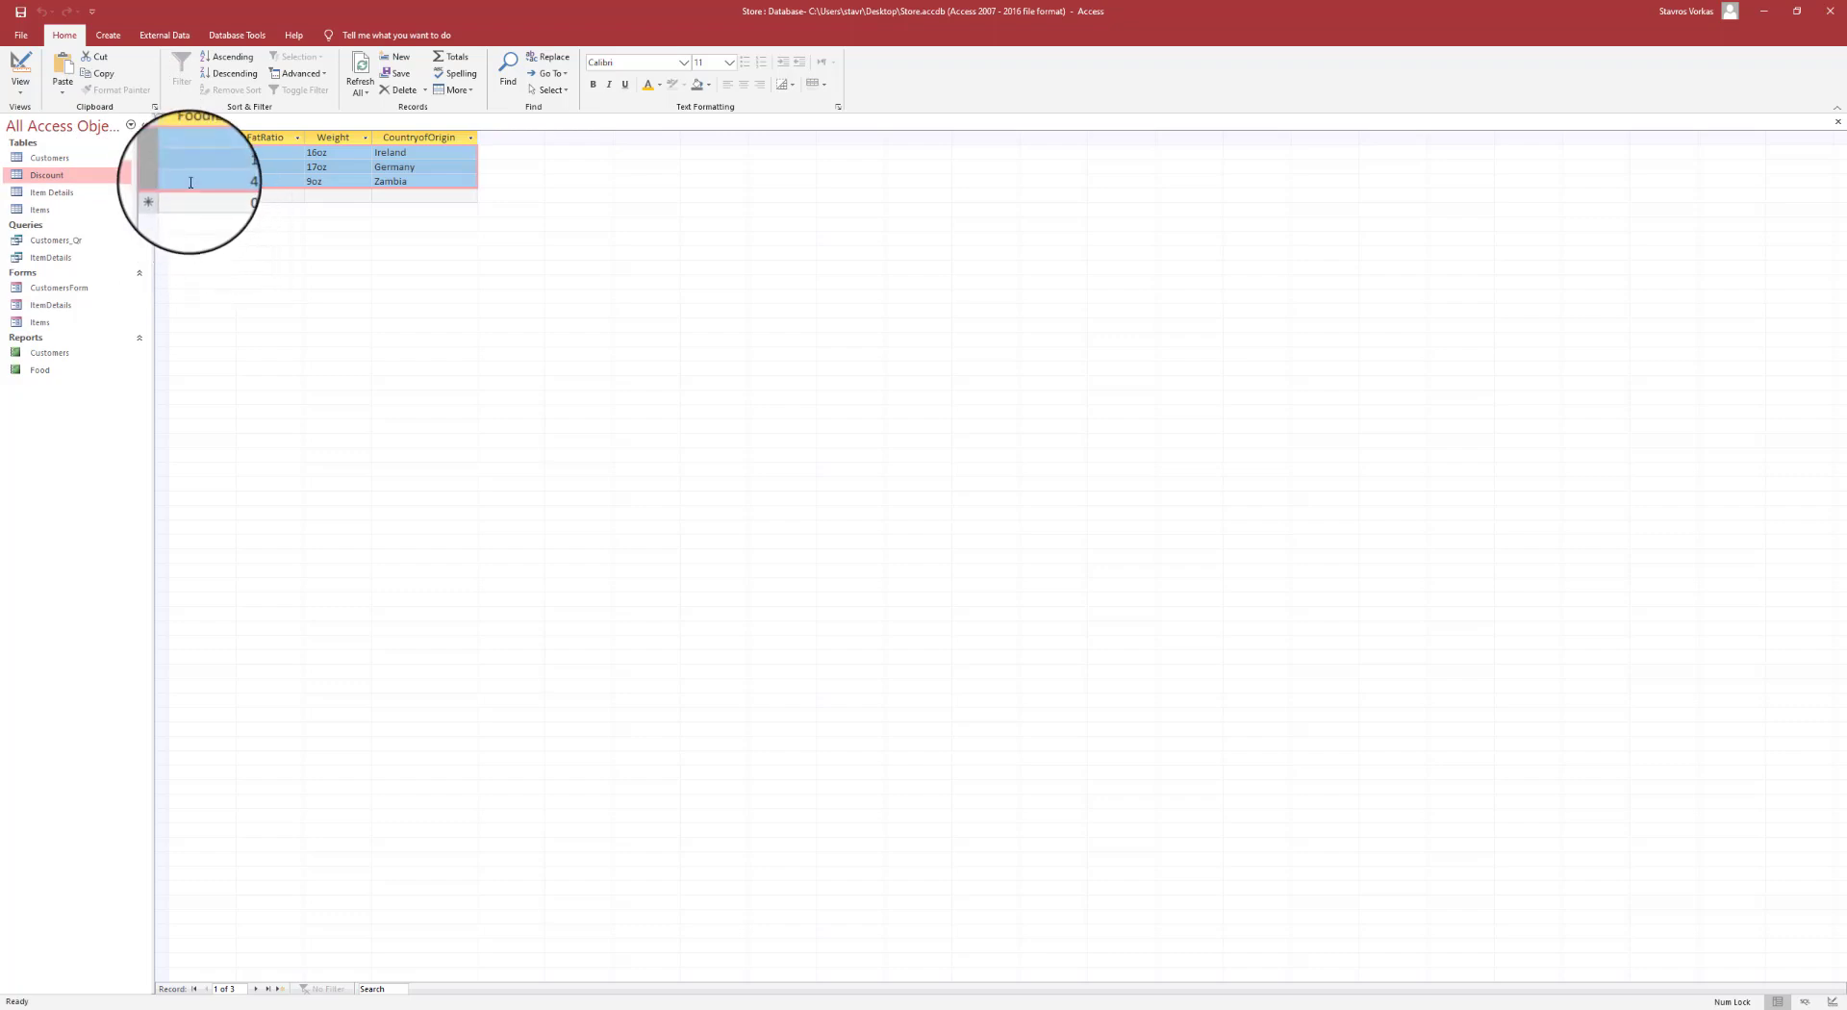
{"action": "left_click", "coordinate": [20, 21]}
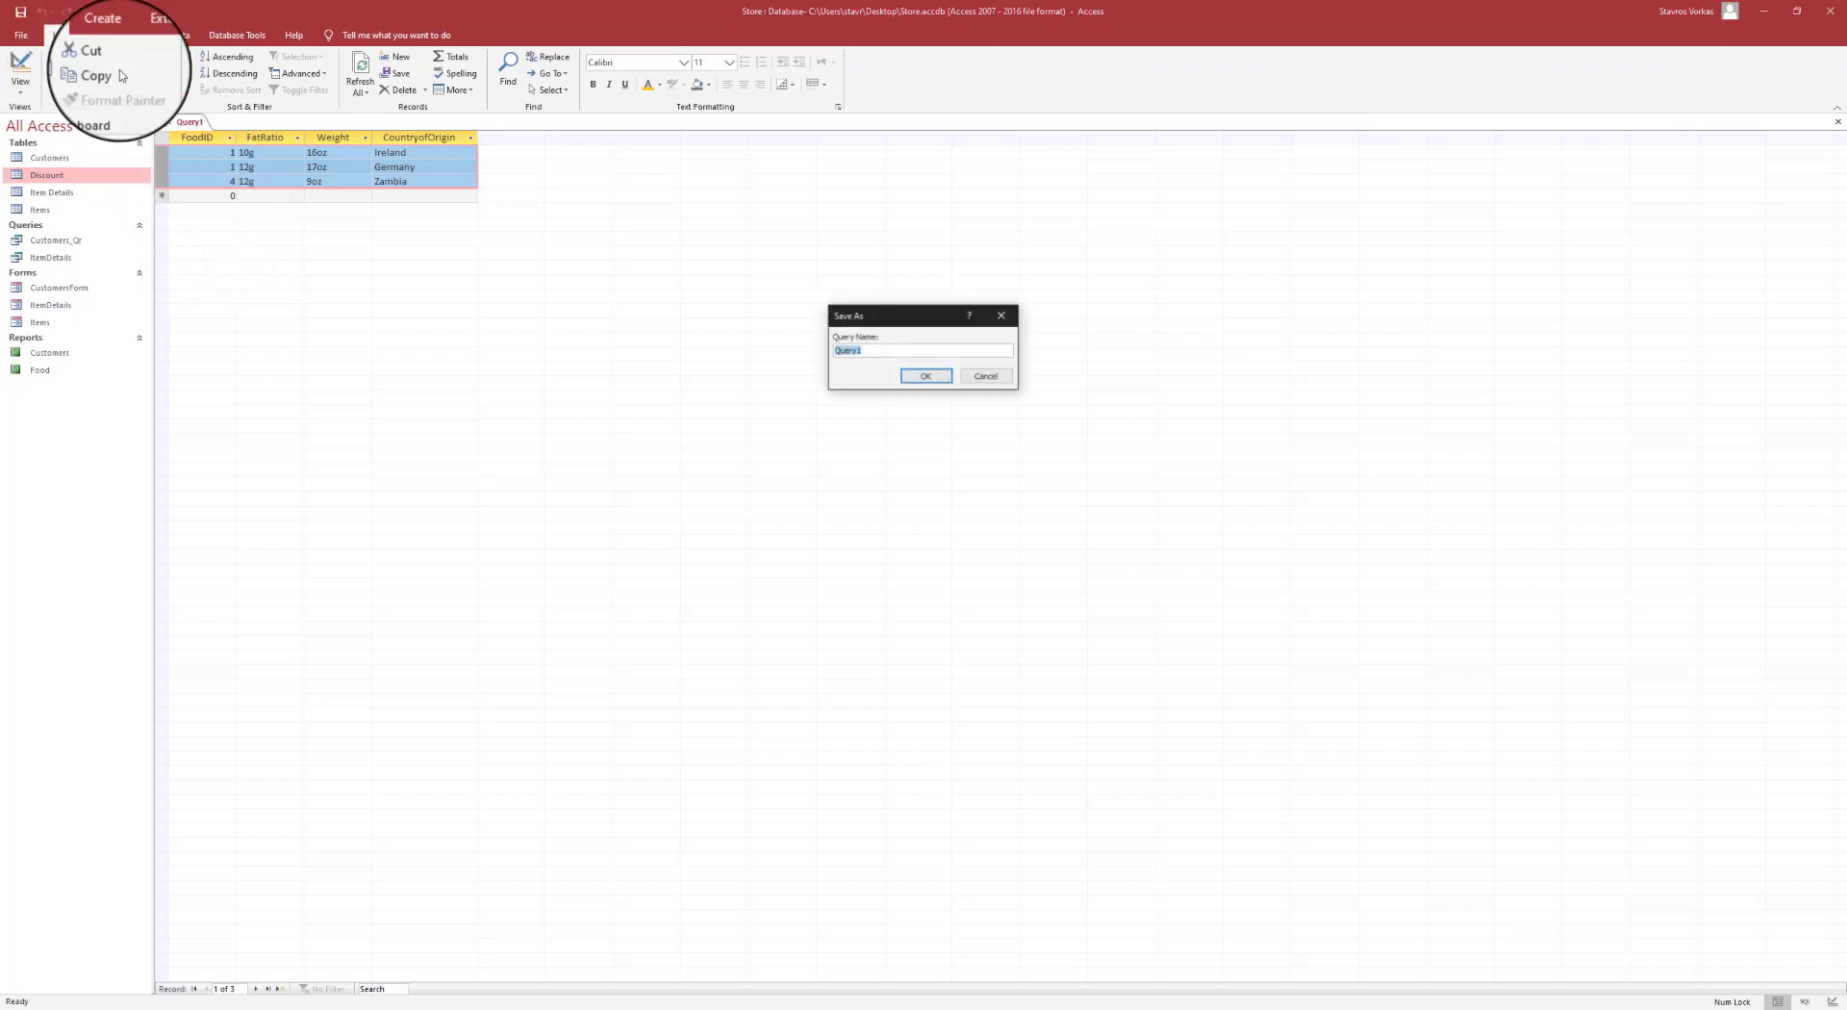
{"action": "type", "text": "Ireland_12g"}
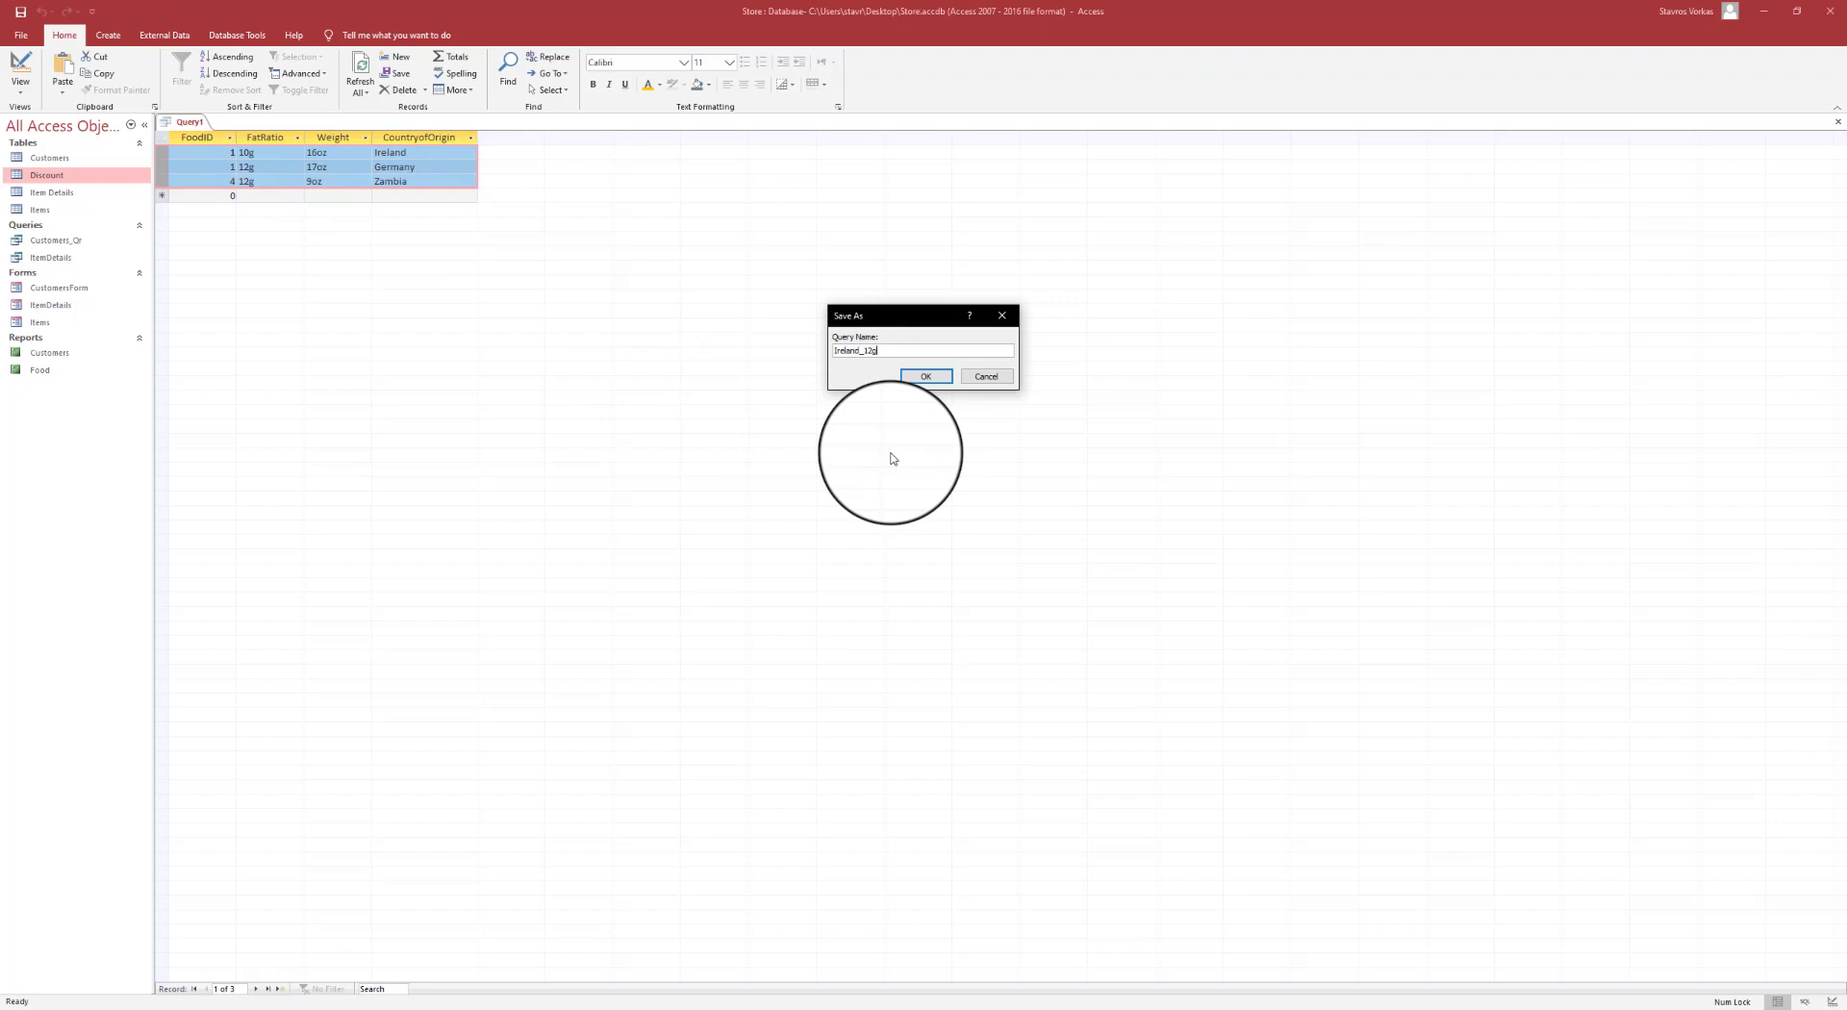
{"action": "left_click", "coordinate": [925, 376]}
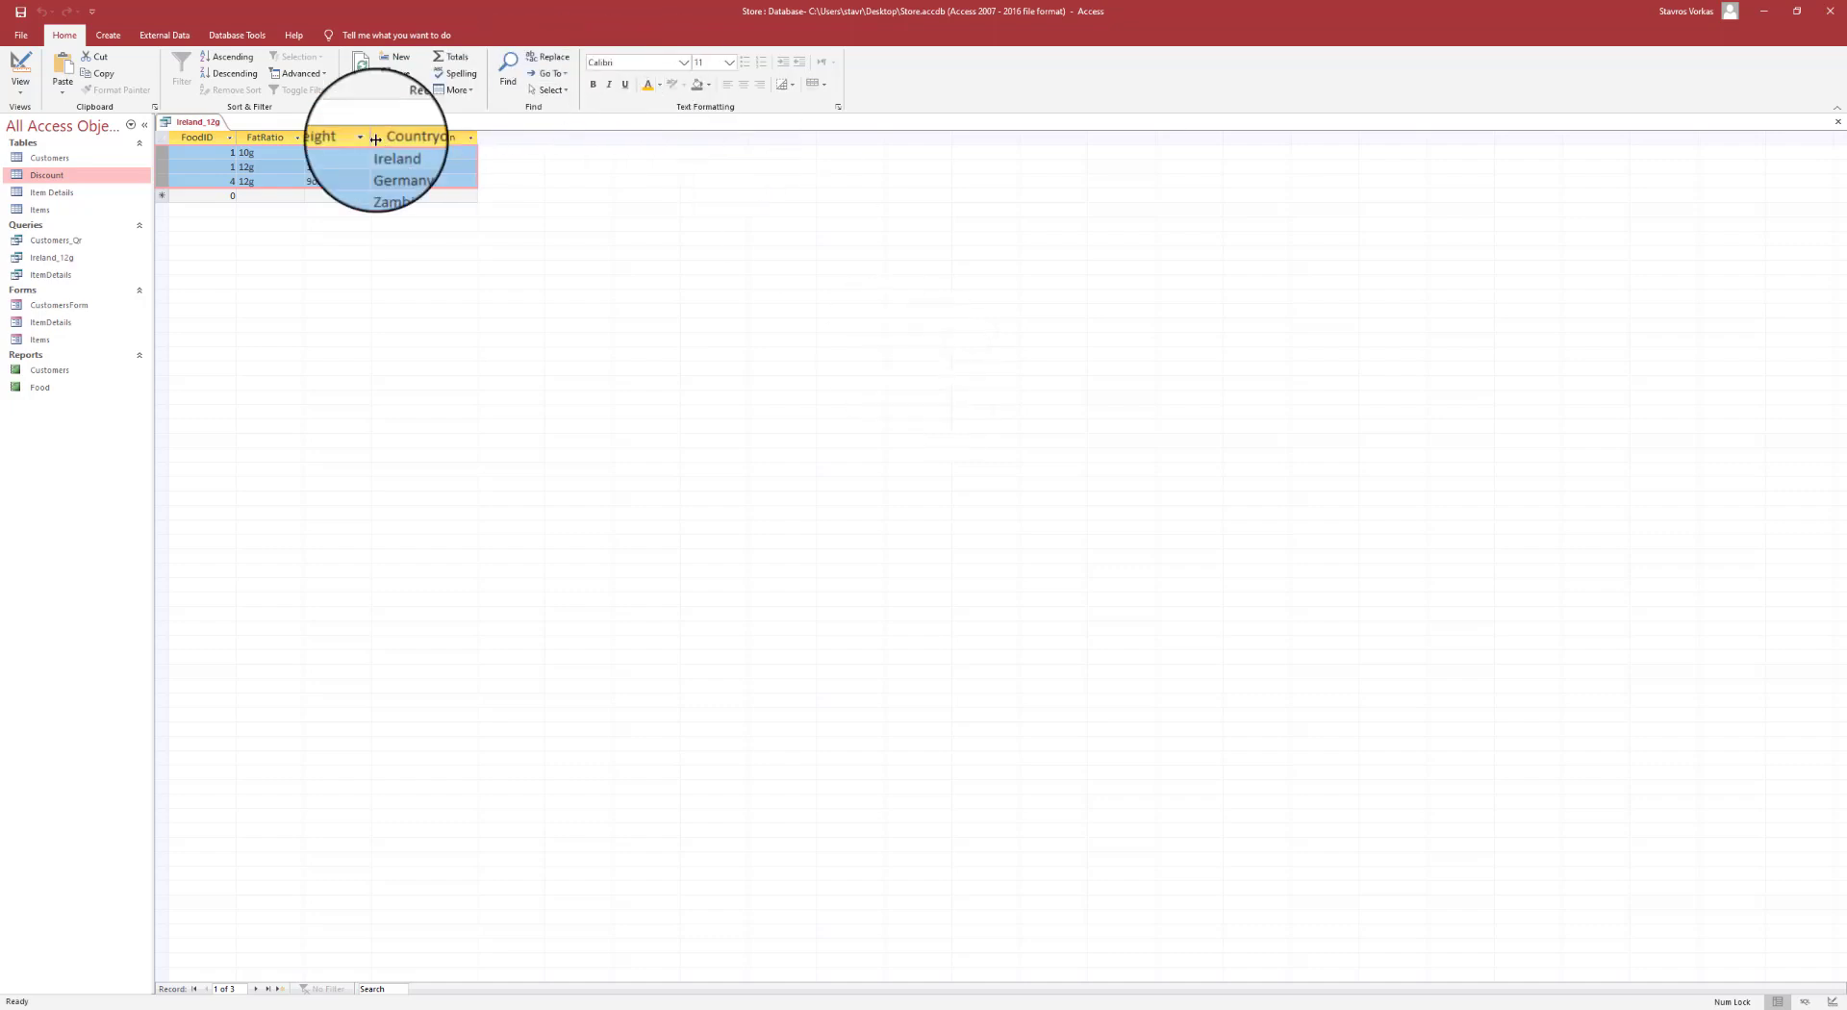
- Check the 12g and Ireland values, then close the Ireland_12g query
{"action": "left_click", "coordinate": [253, 181]}
{"action": "double_click", "coordinate": [252, 181]}
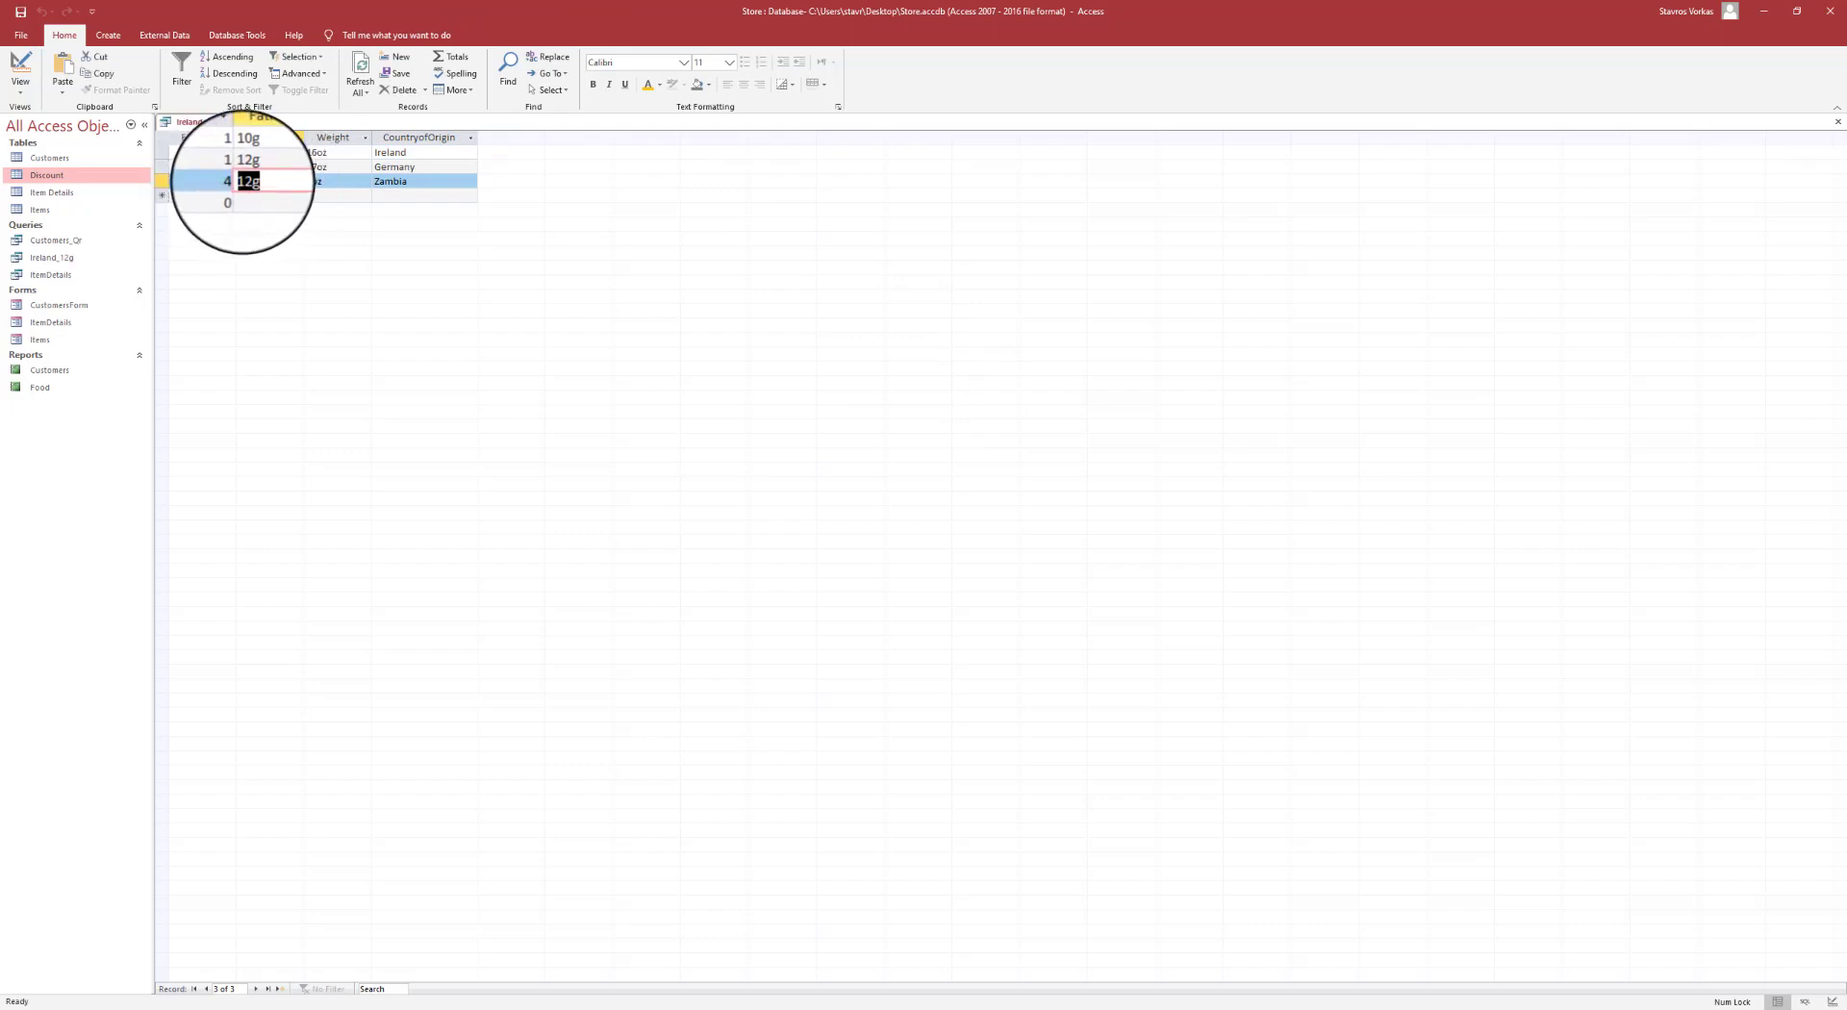
{"action": "left_click", "coordinate": [268, 180]}
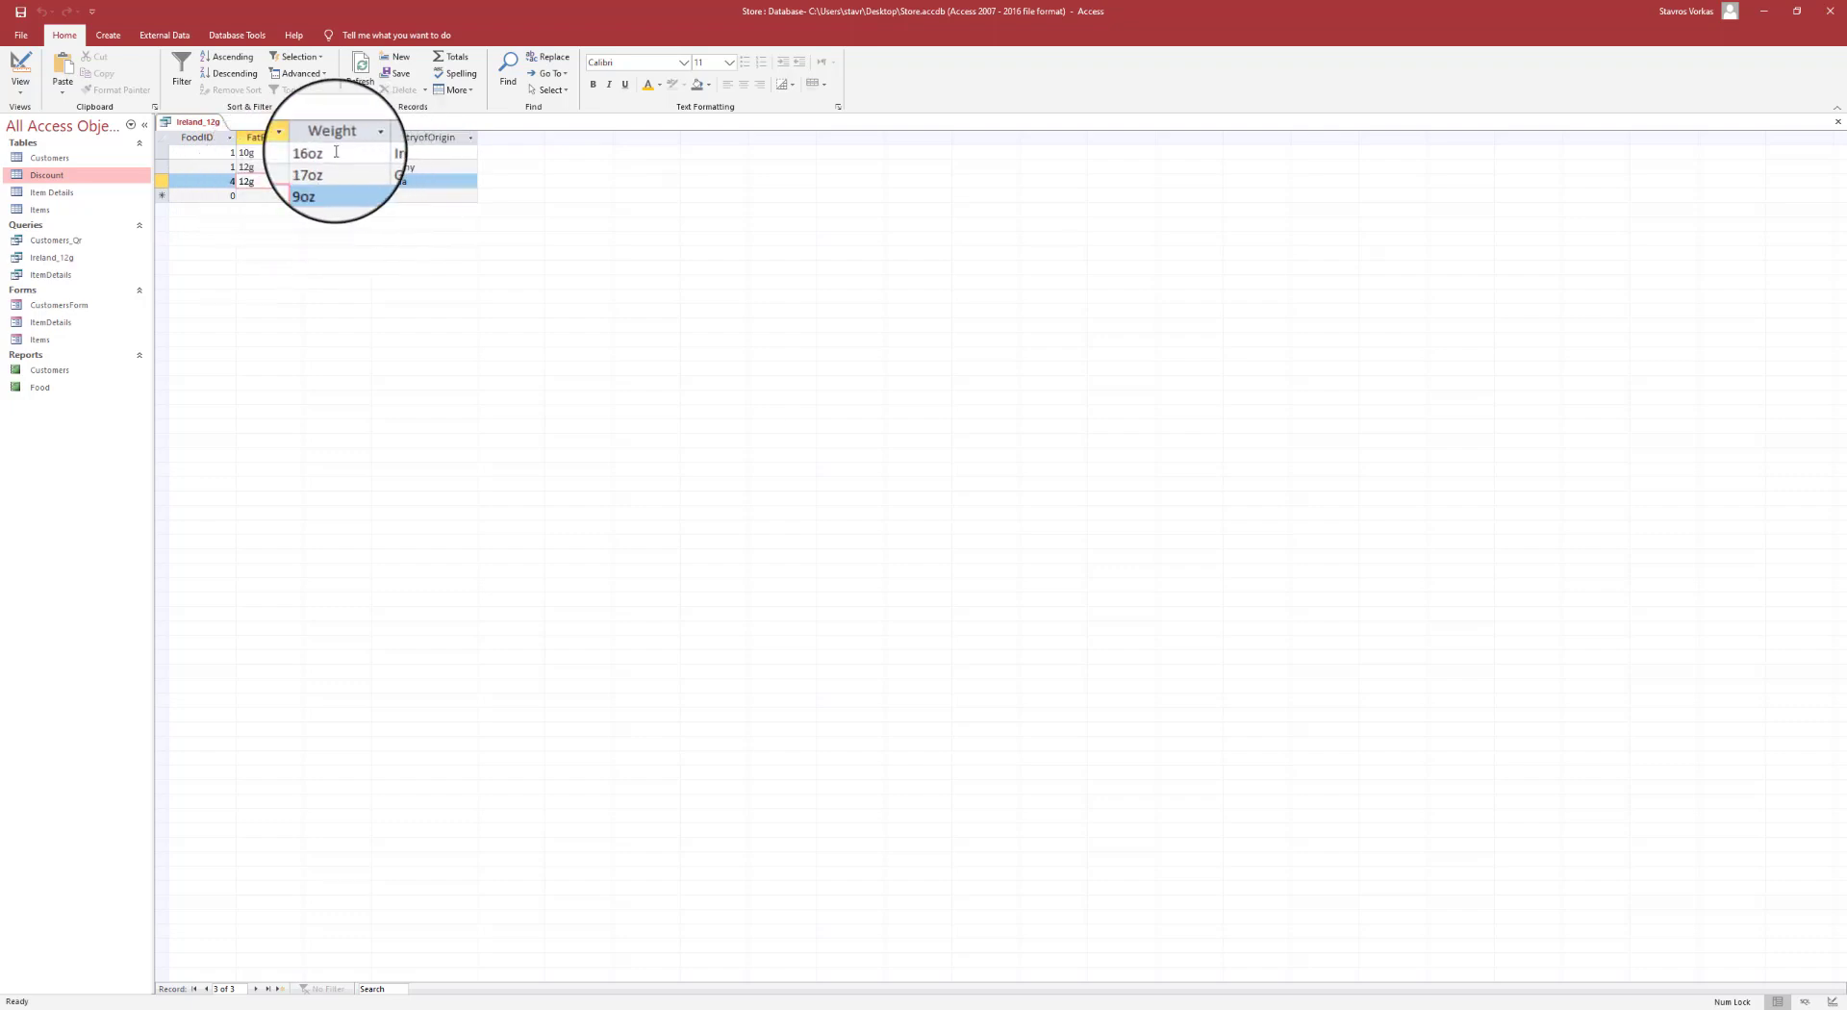
{"action": "left_click", "coordinate": [409, 152]}
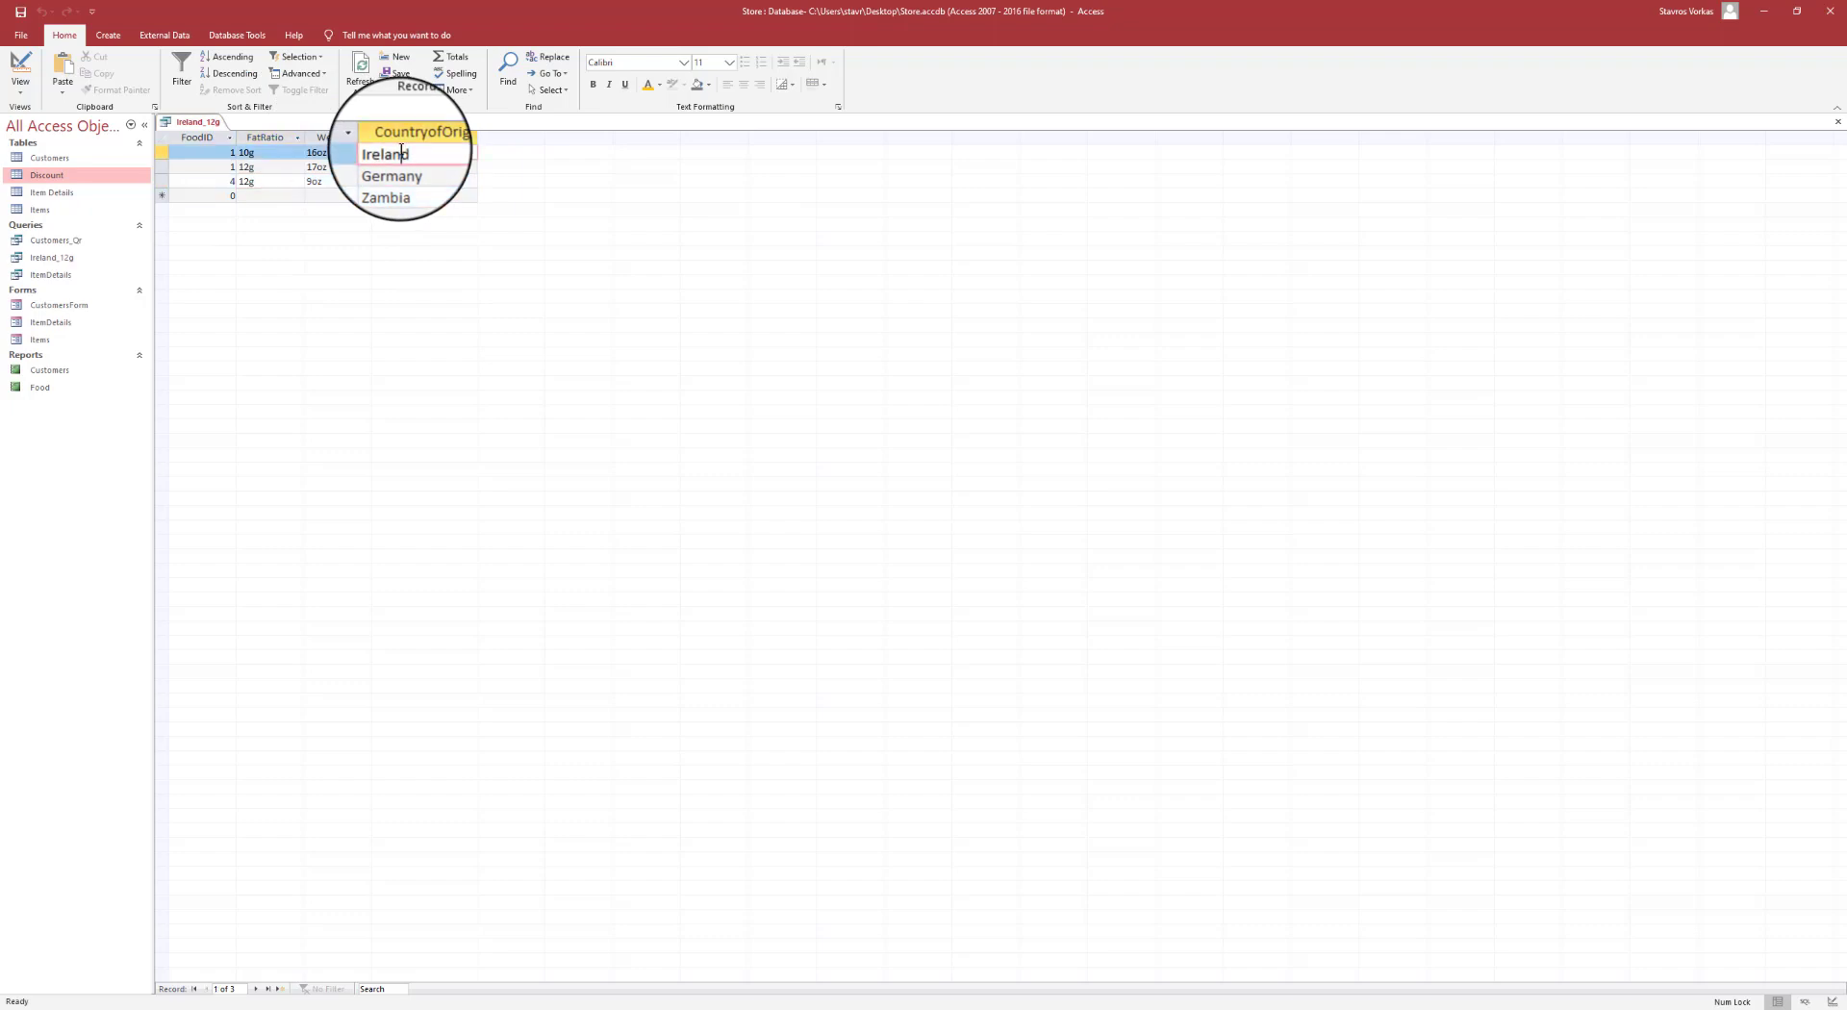
{"action": "left_click_drag", "start_coordinate": [418, 151], "coordinate": [371, 152]}
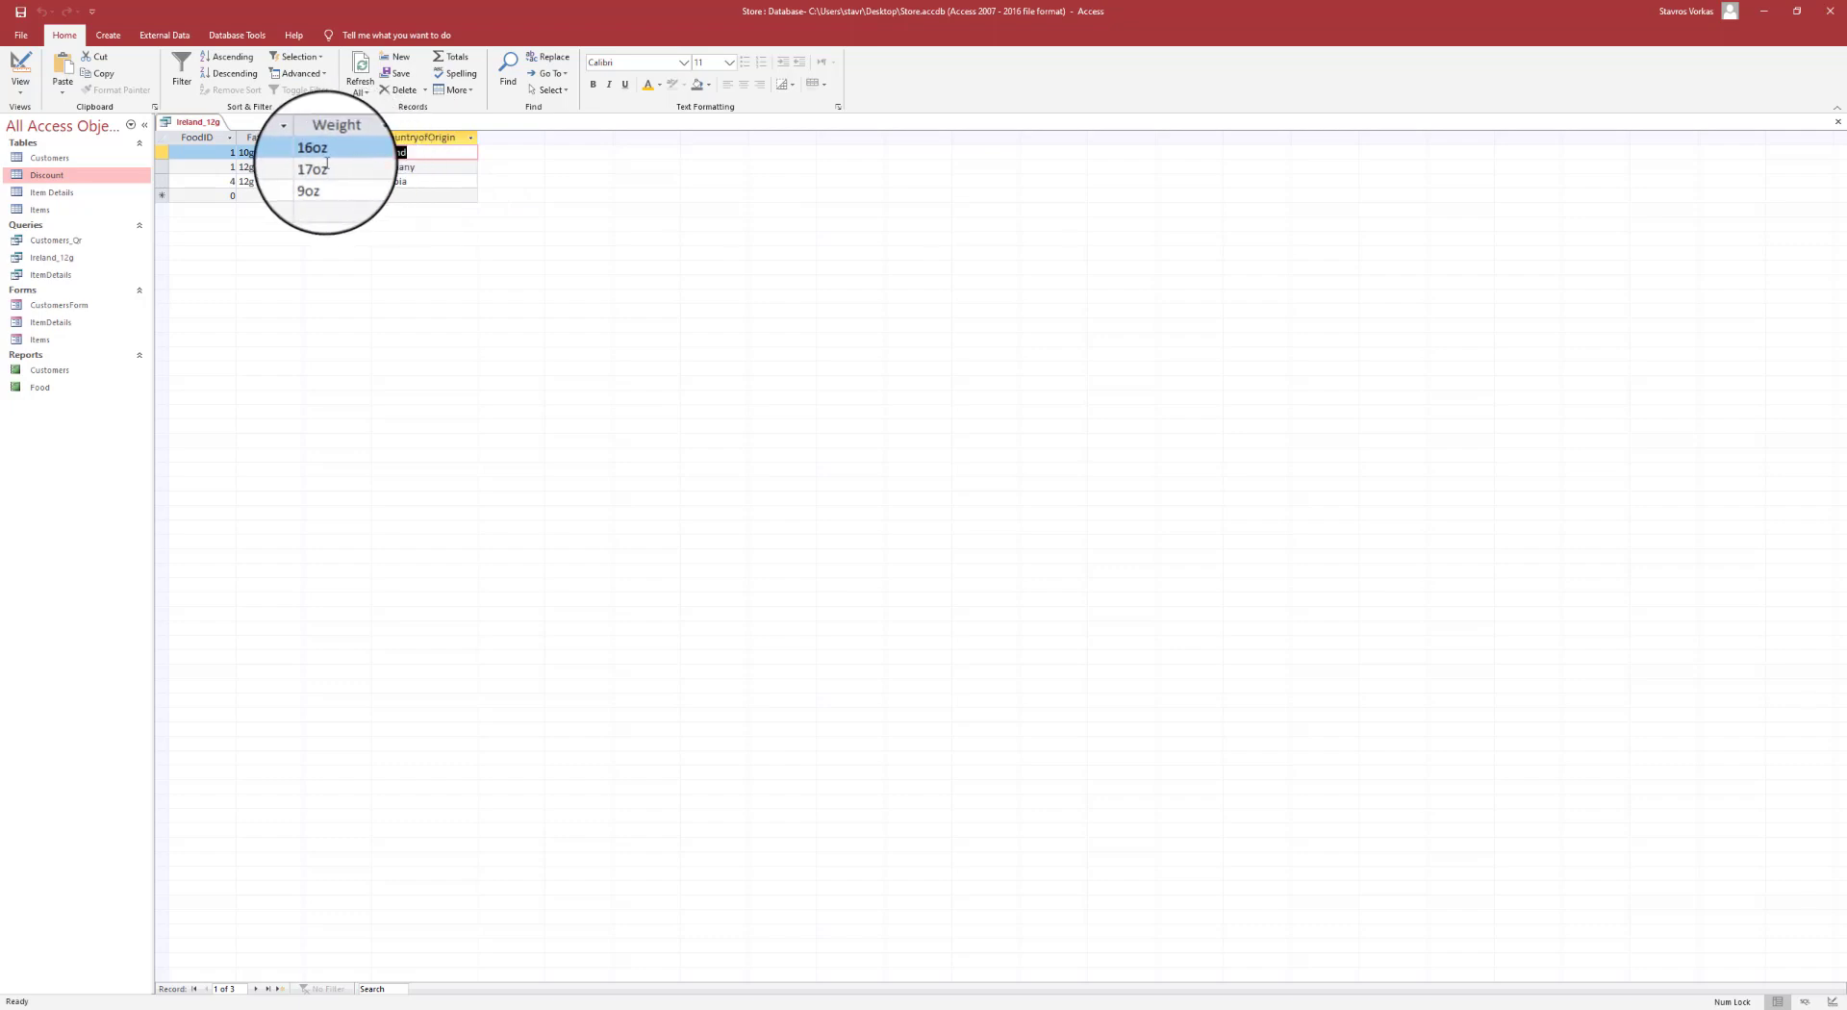
{"action": "right_click", "coordinate": [218, 124]}
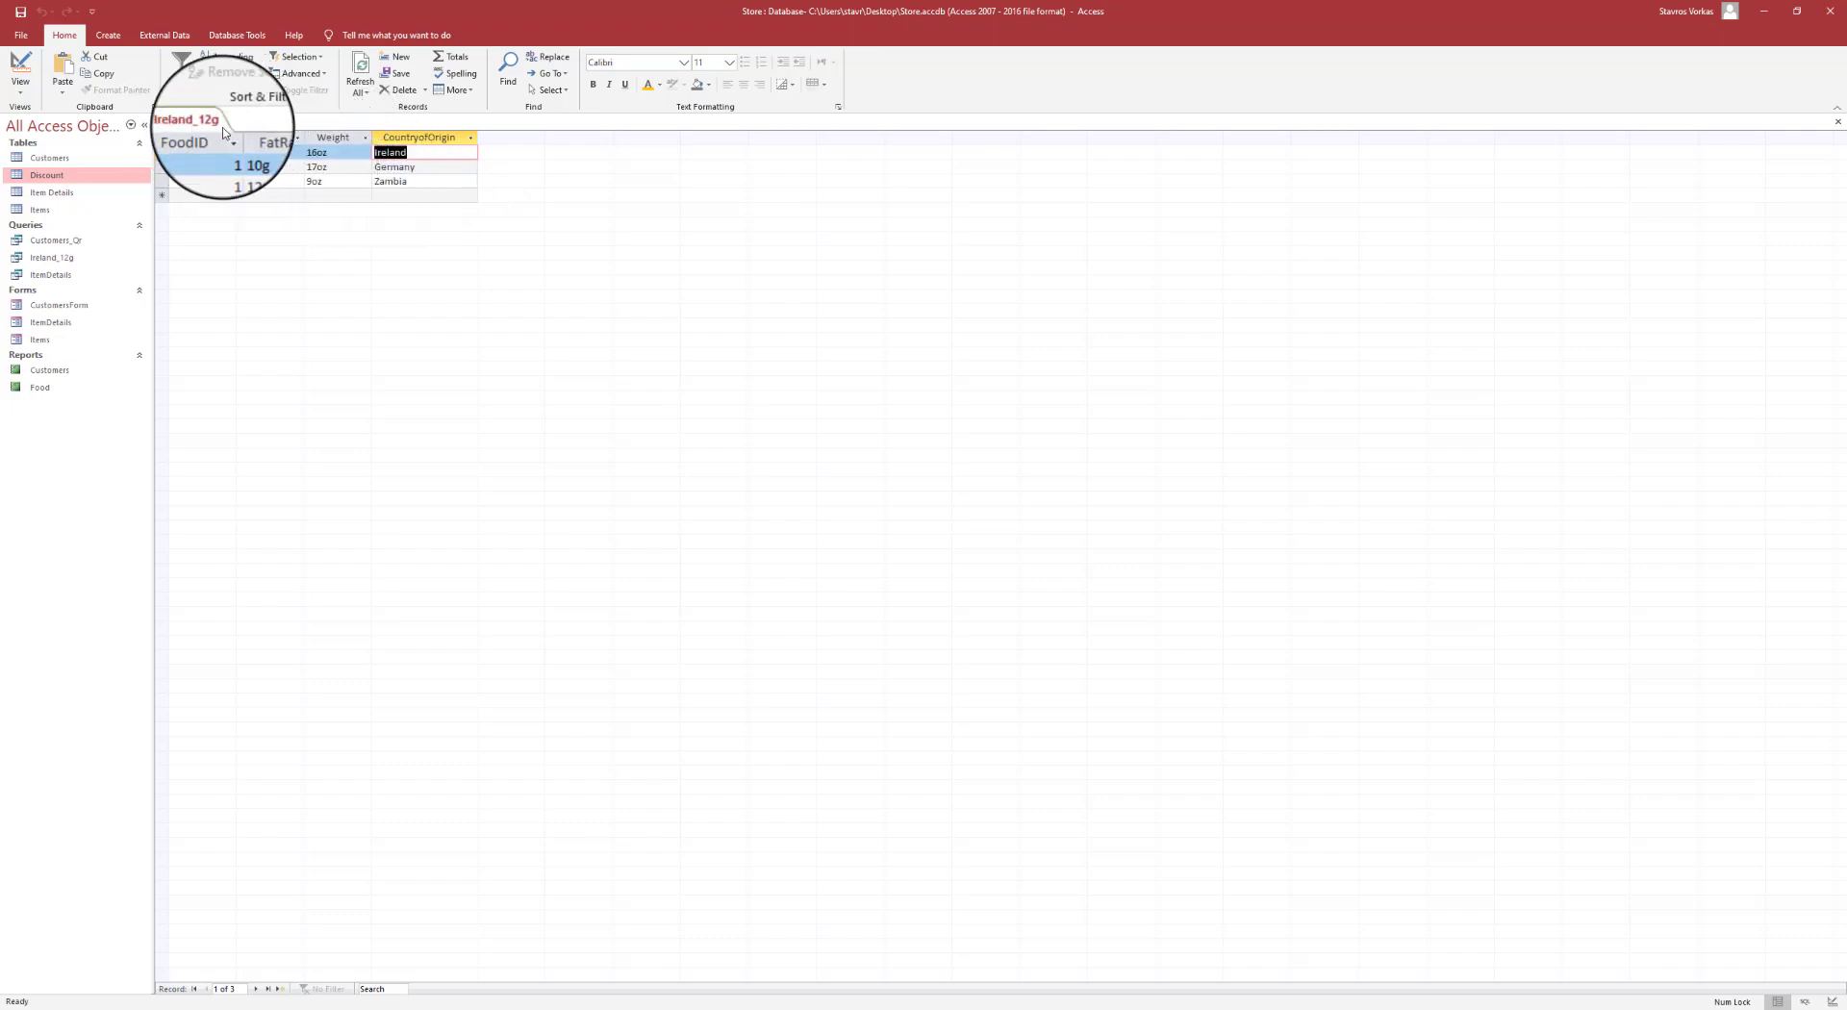
{"action": "left_click", "coordinate": [257, 154]}
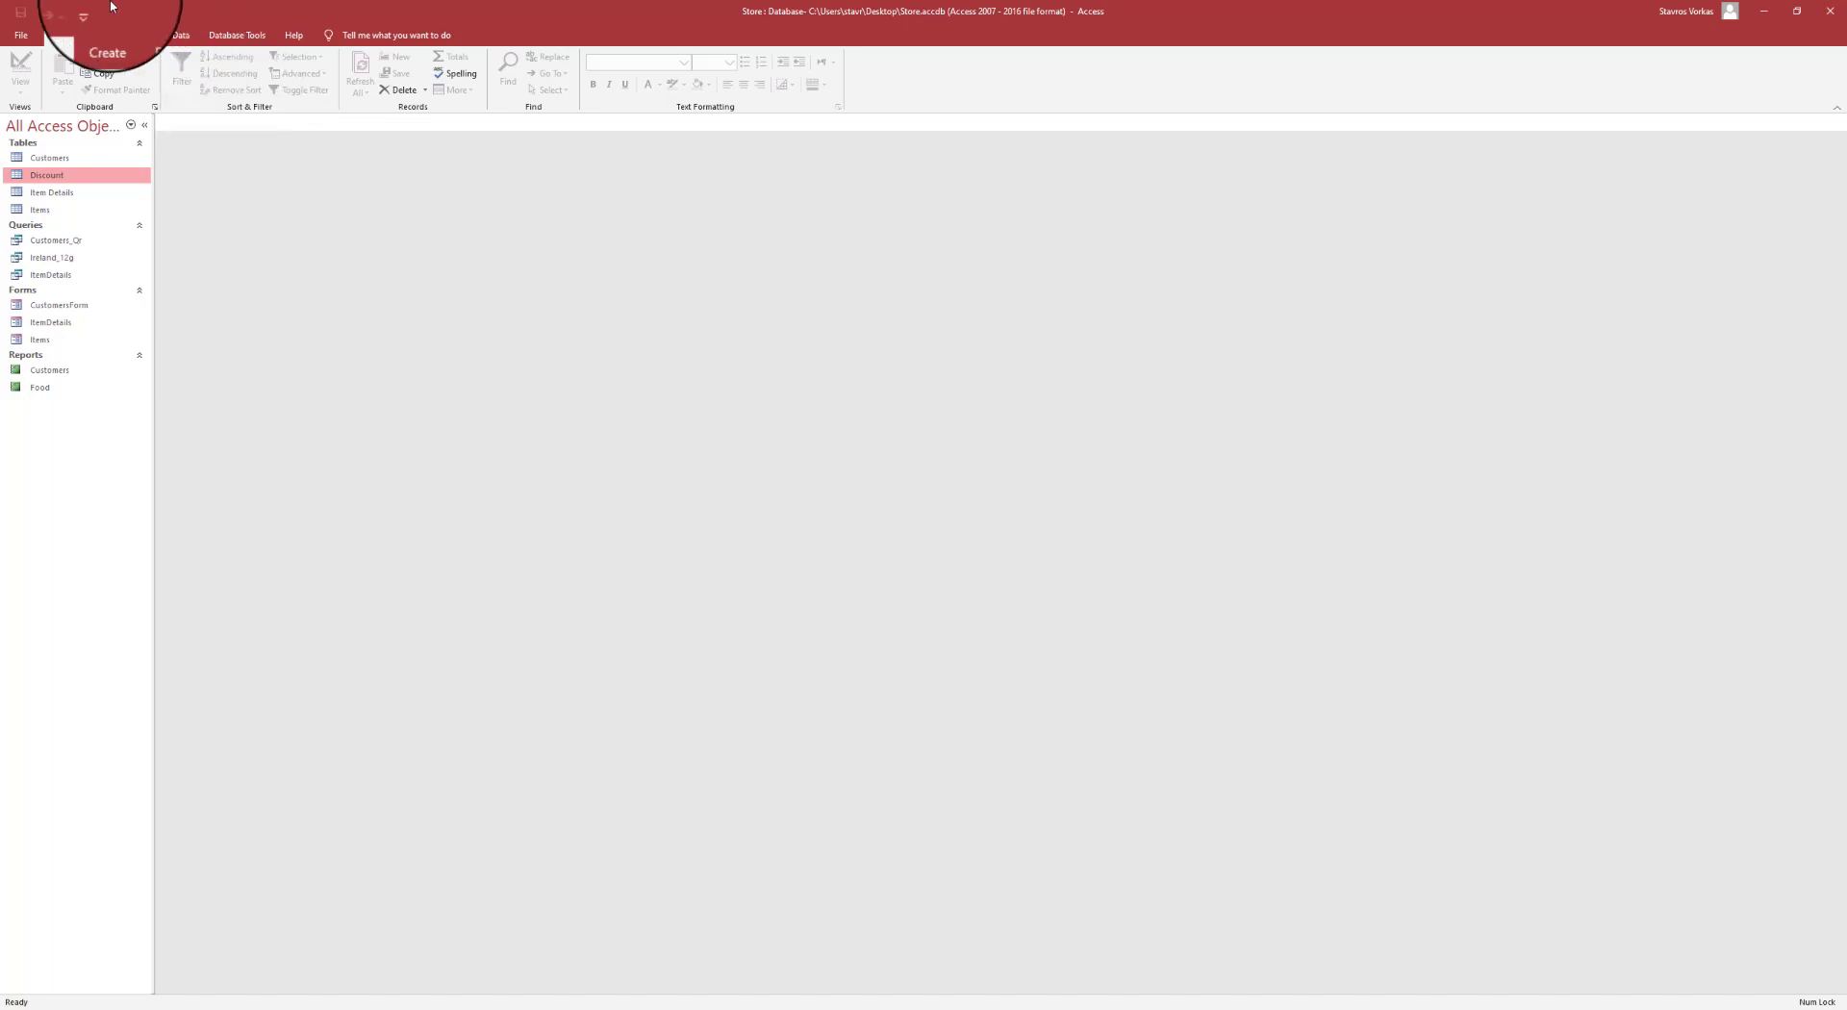
- Launch the Report Wizard from the Create tab and list its available tables and queries
{"action": "left_click", "coordinate": [104, 36]}
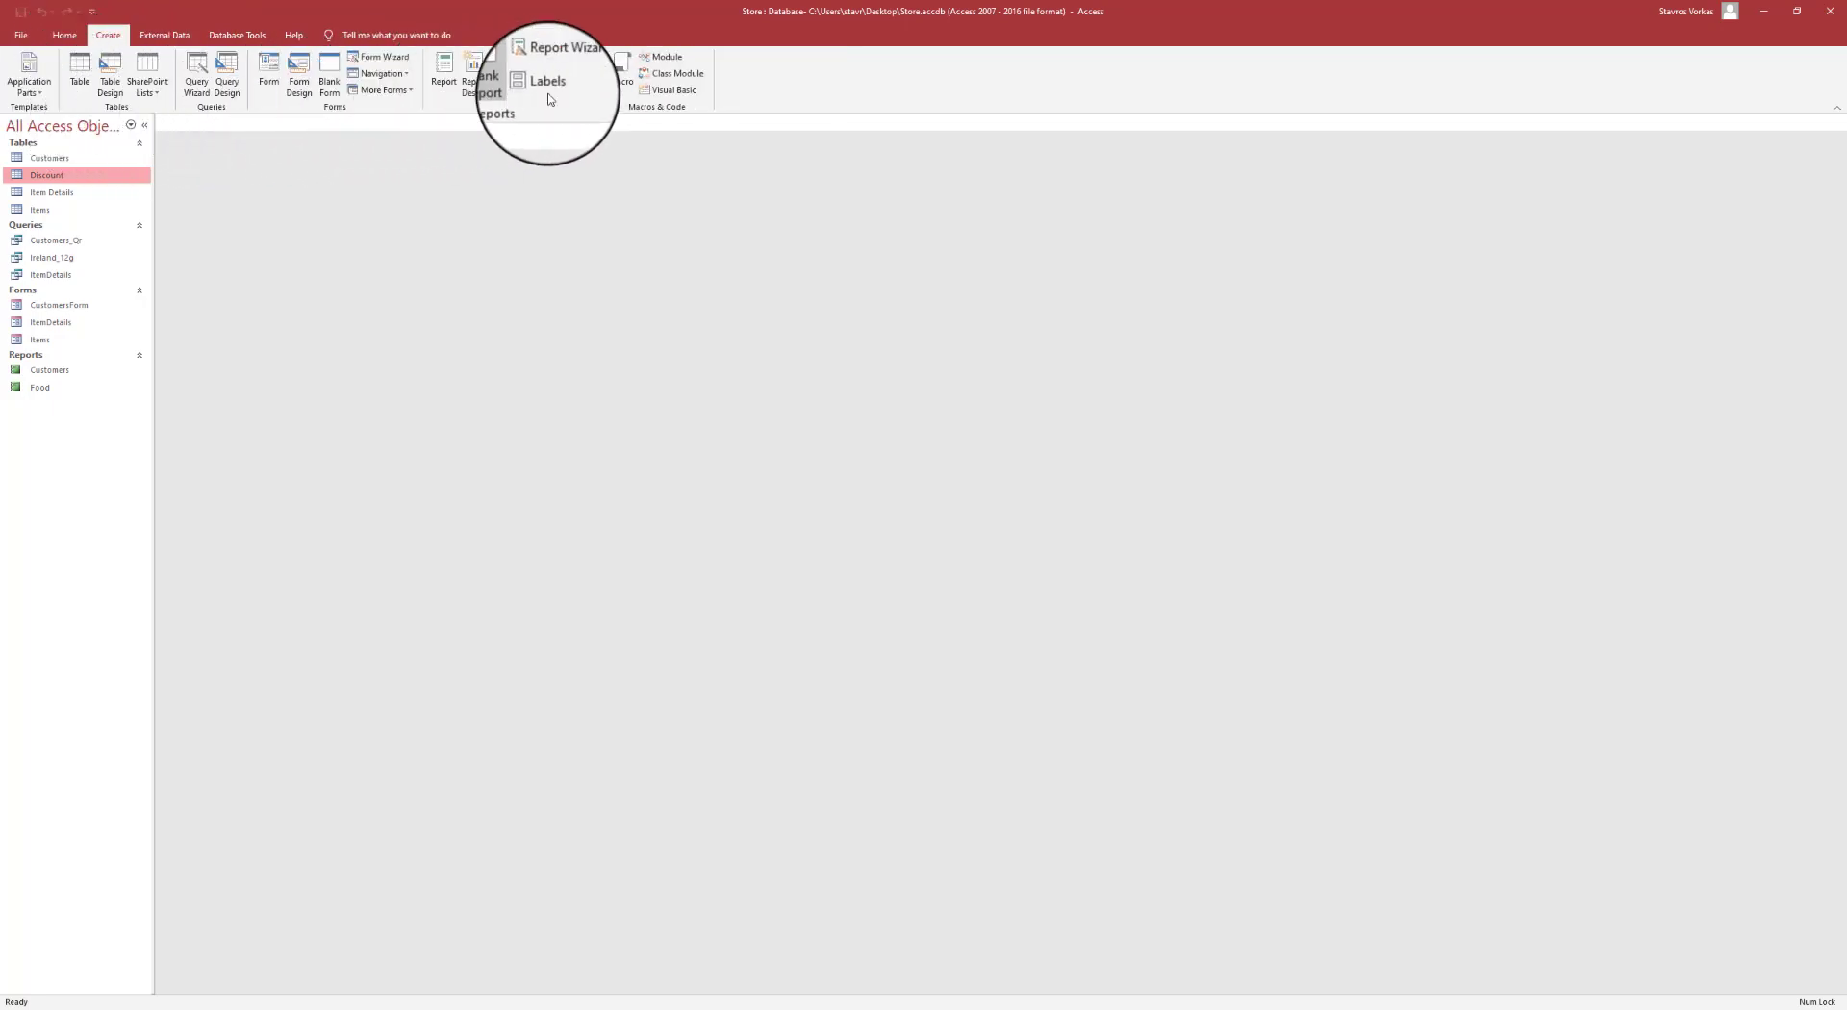
{"action": "left_click", "coordinate": [565, 65]}
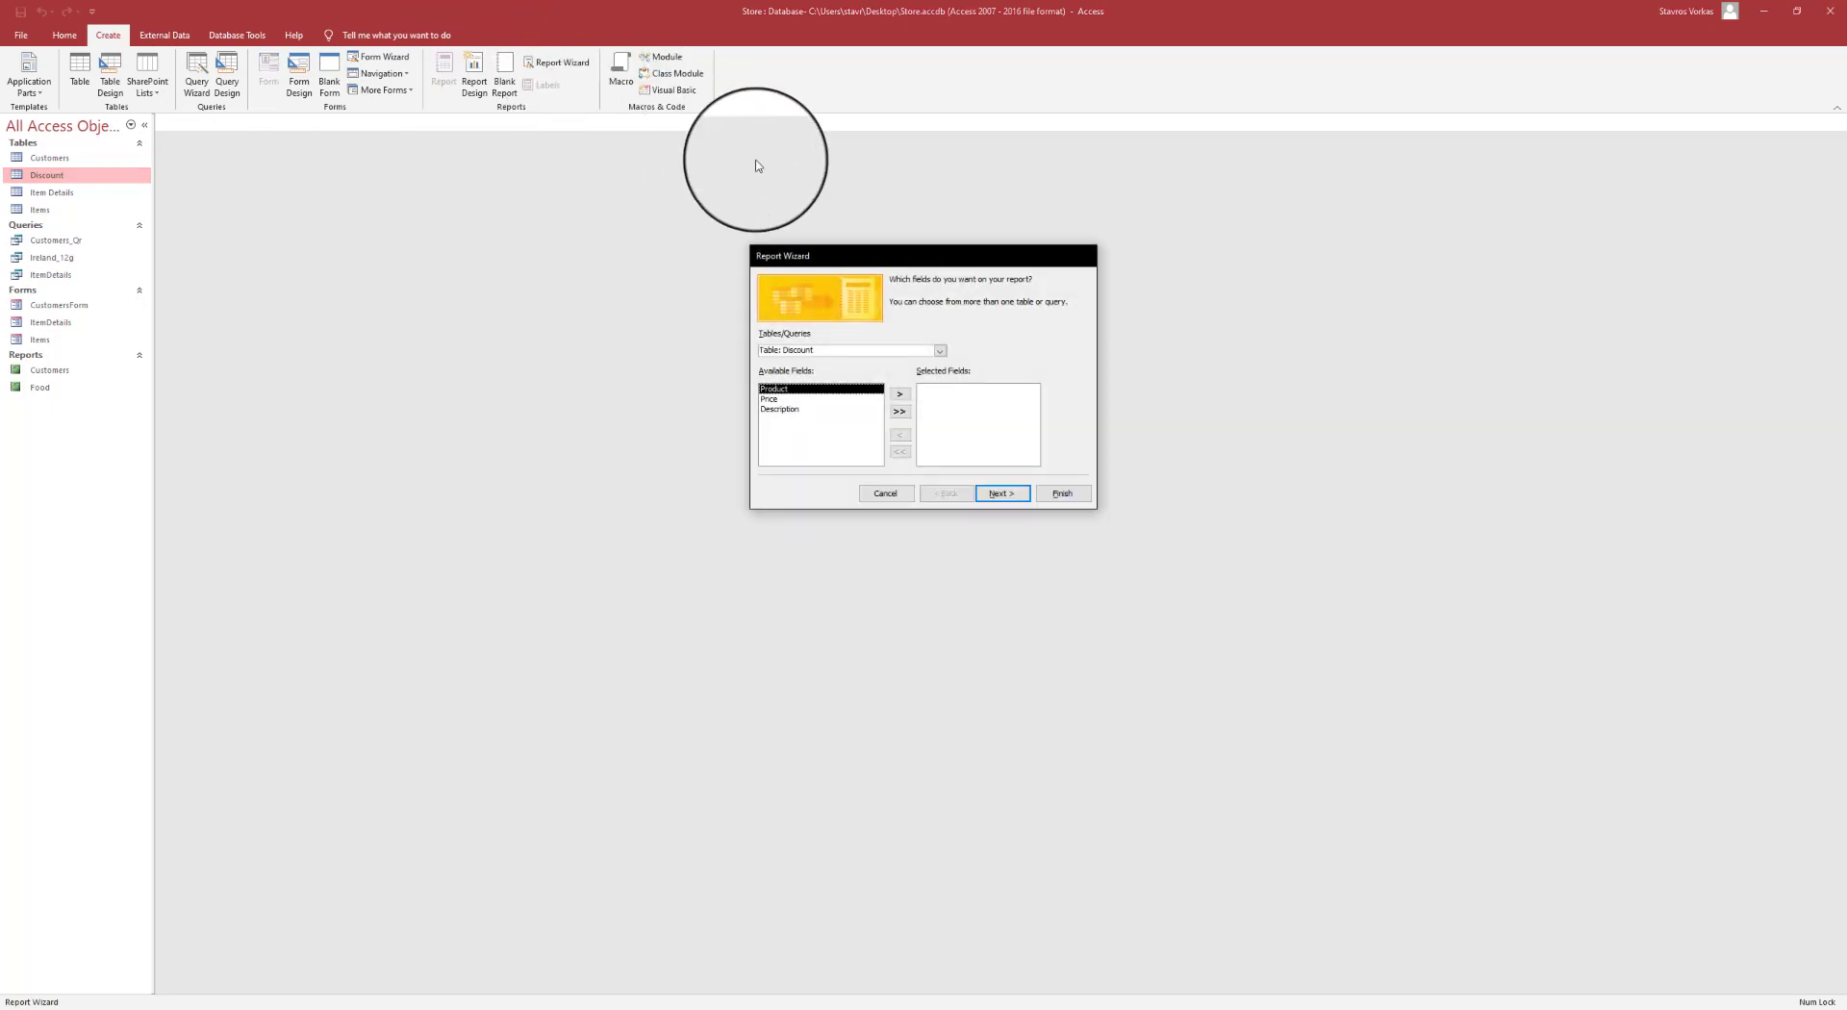
{"action": "left_click", "coordinate": [947, 353]}
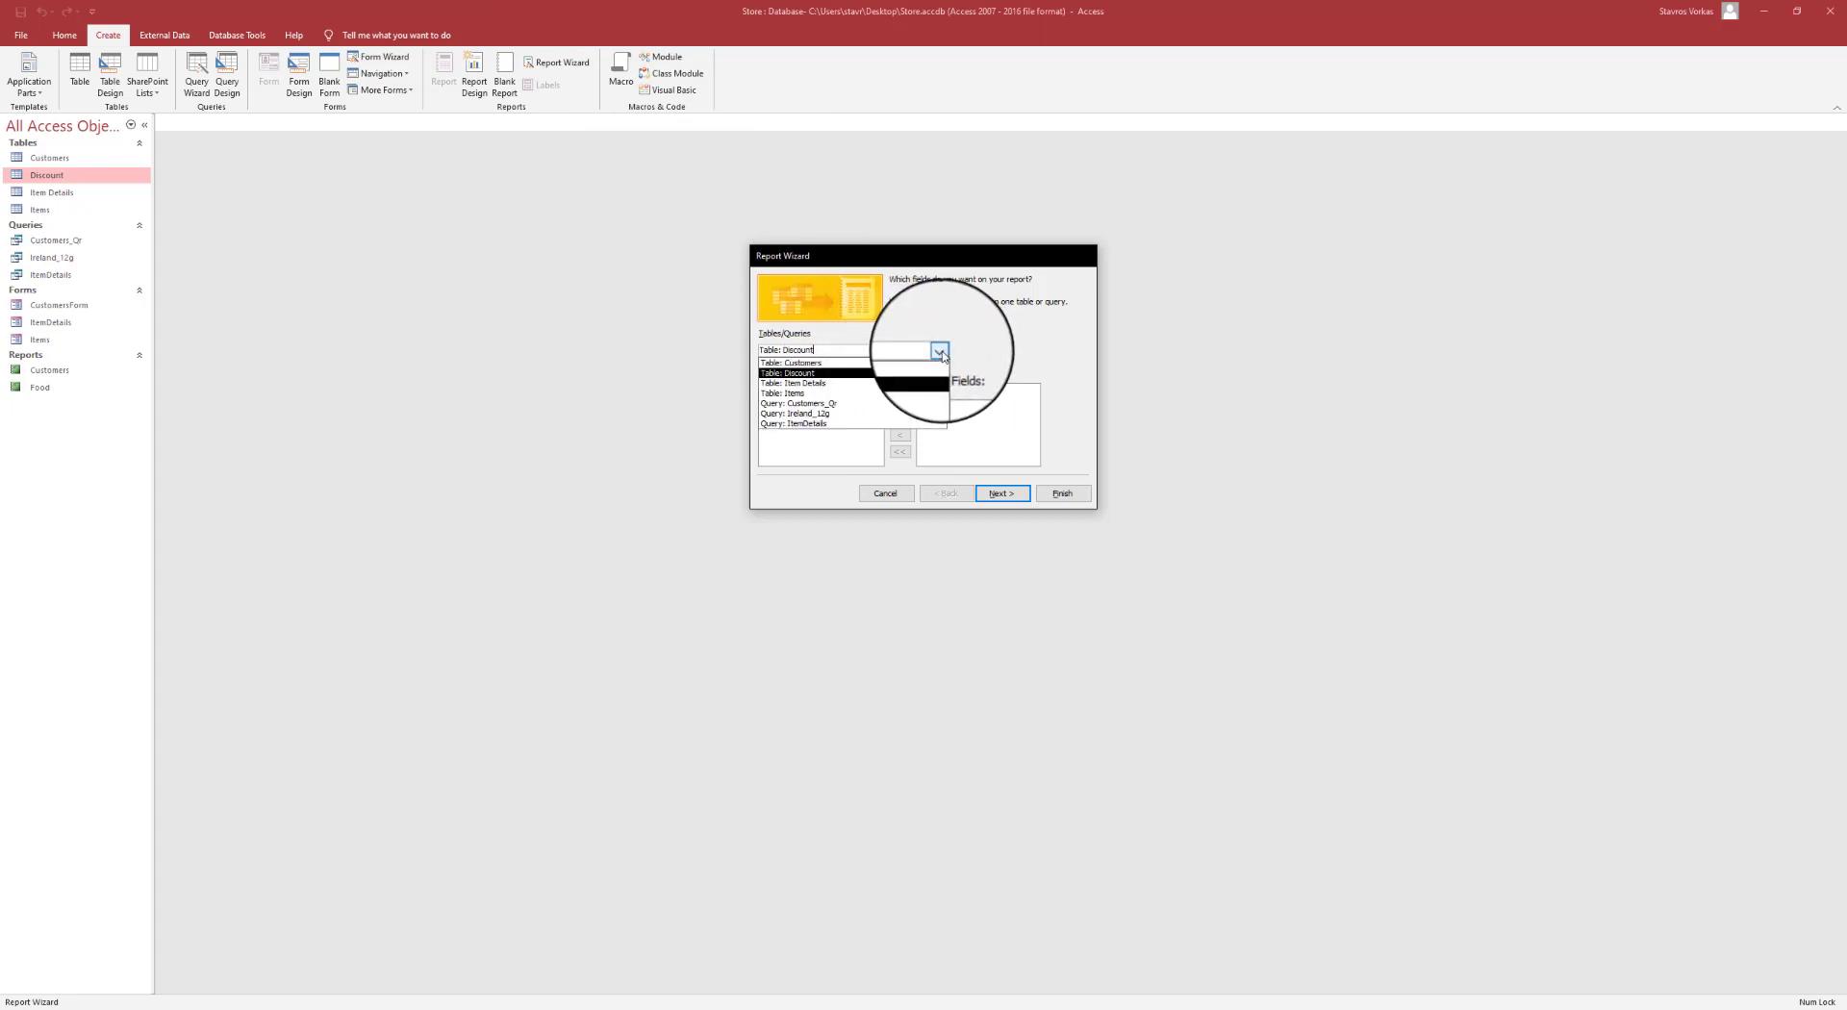
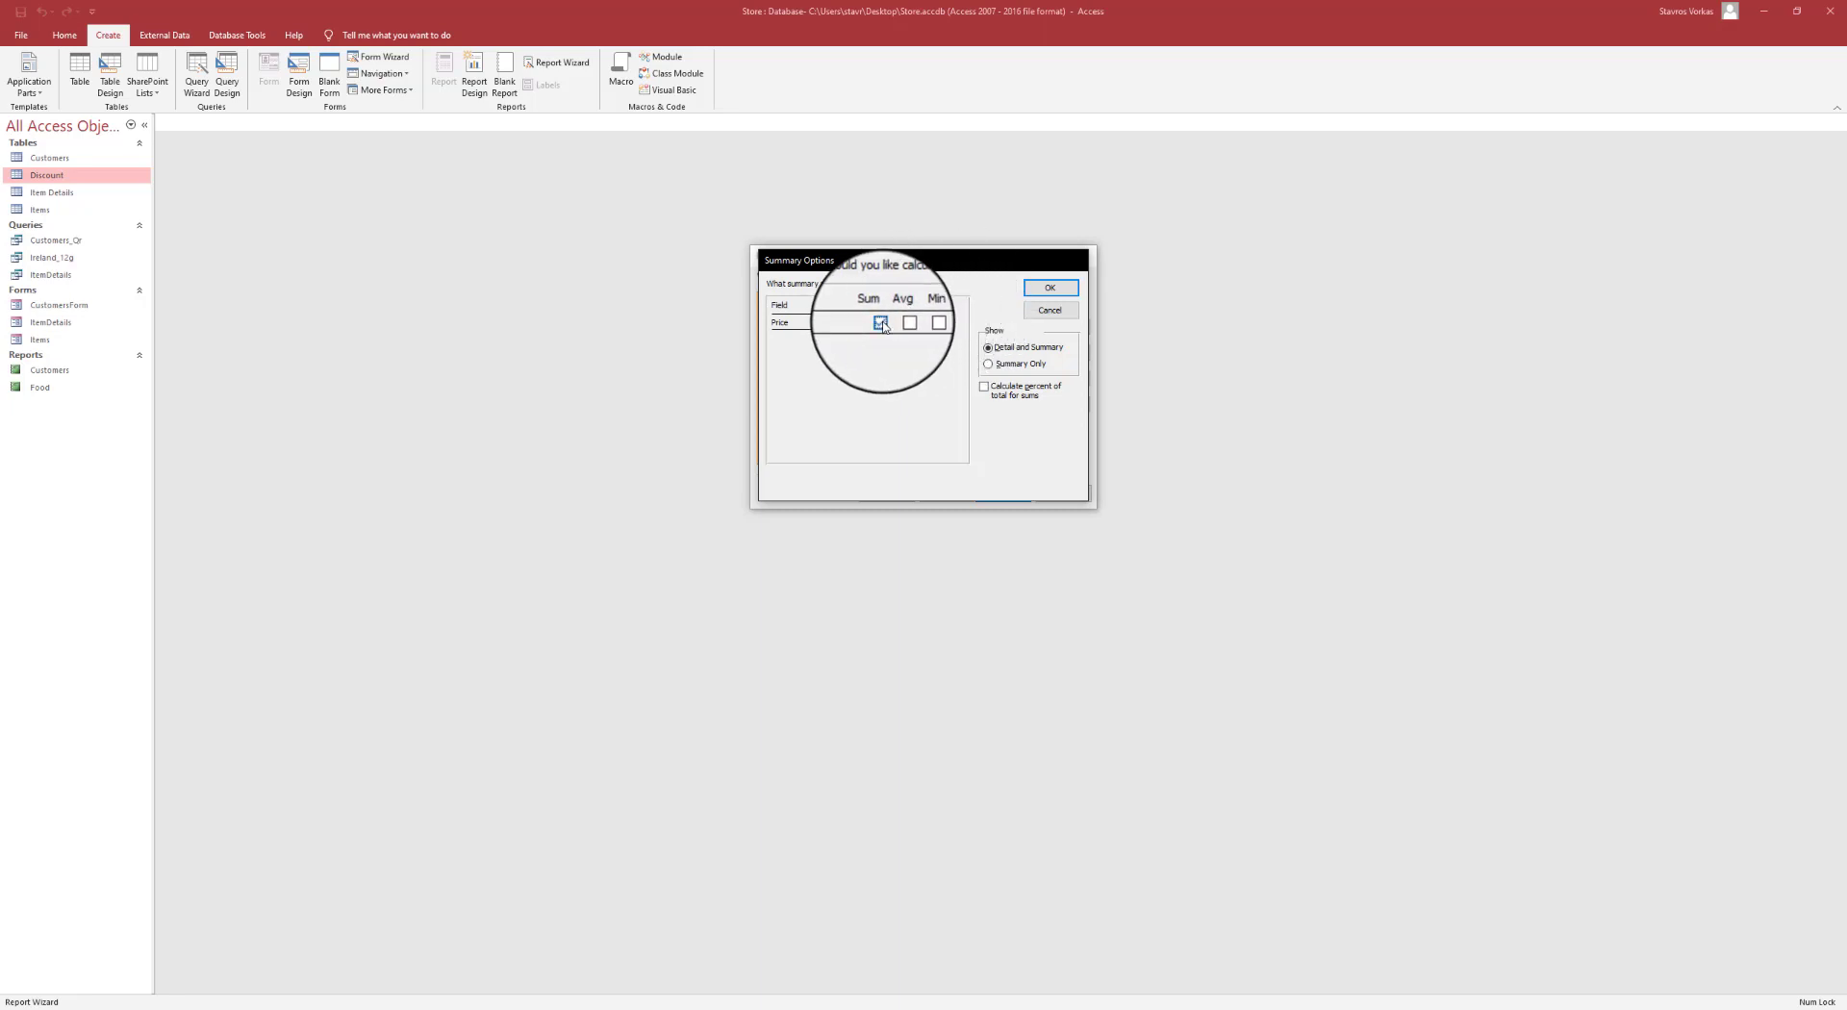
- Accept the Price sum summary and default layout, then finish the wizard as DiscountReport
{"action": "left_click", "coordinate": [1058, 299]}
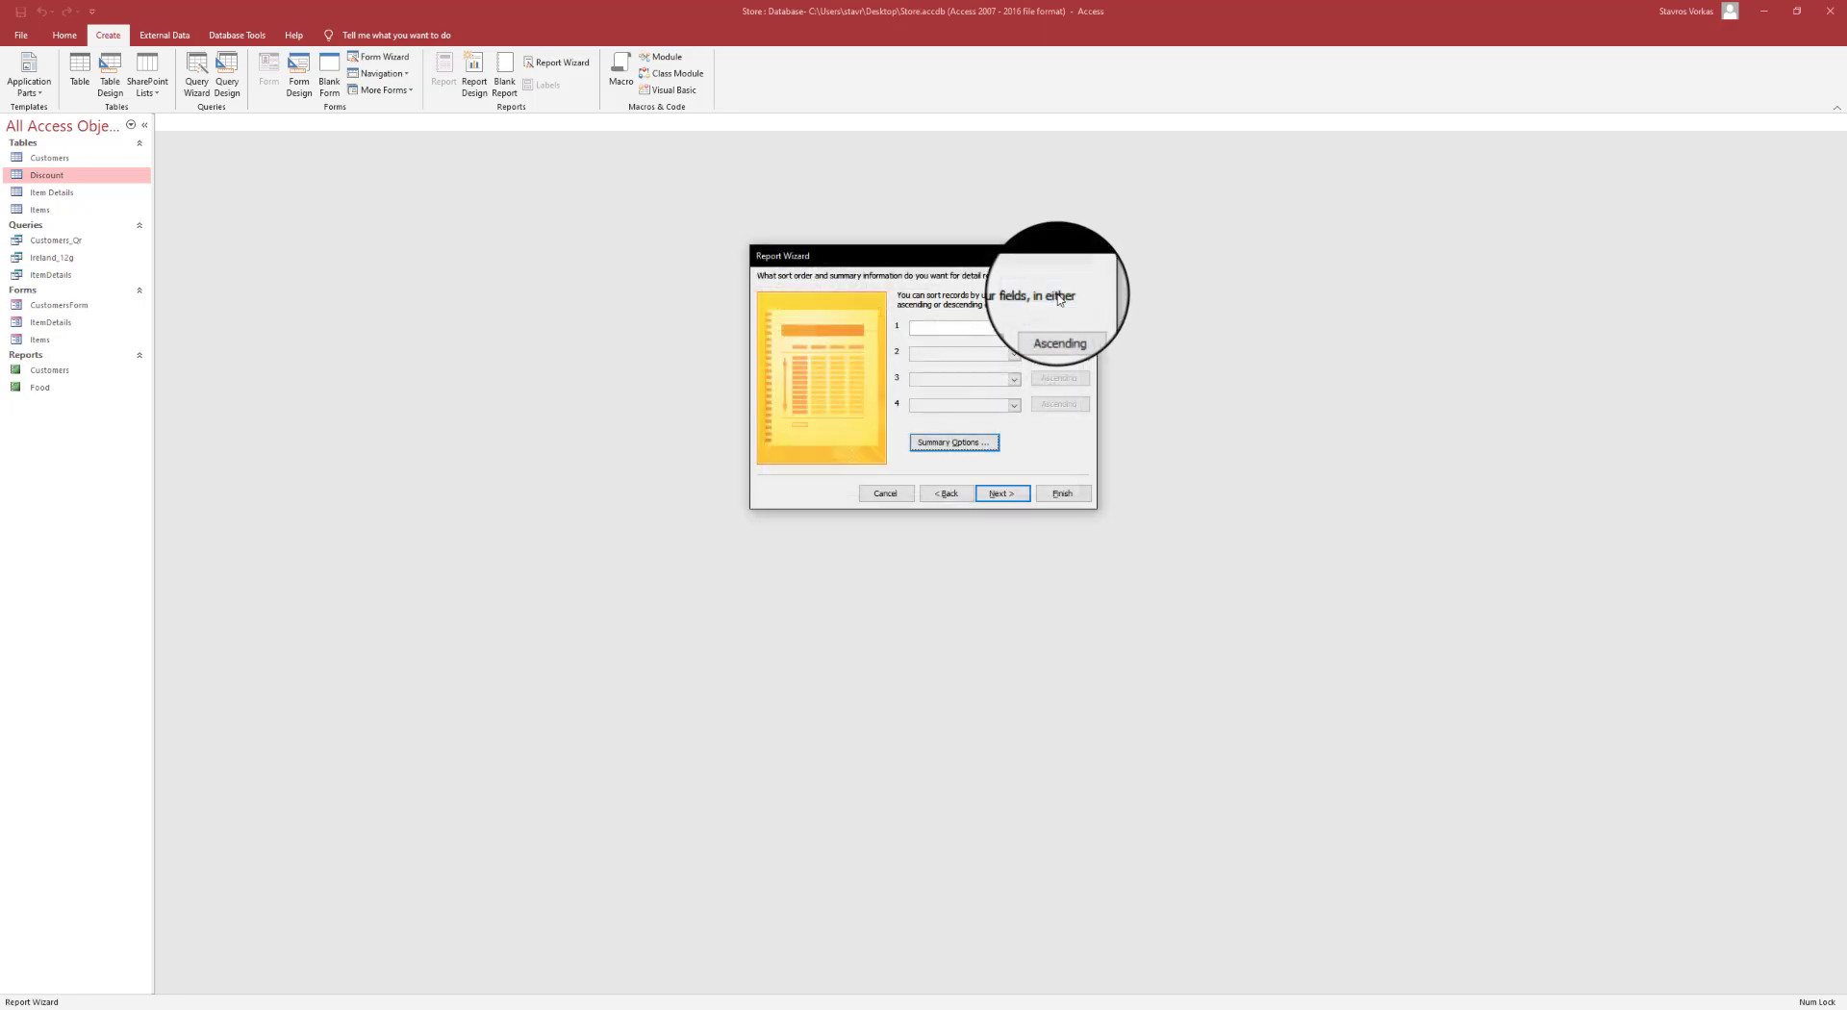
{"action": "left_click", "coordinate": [1017, 497]}
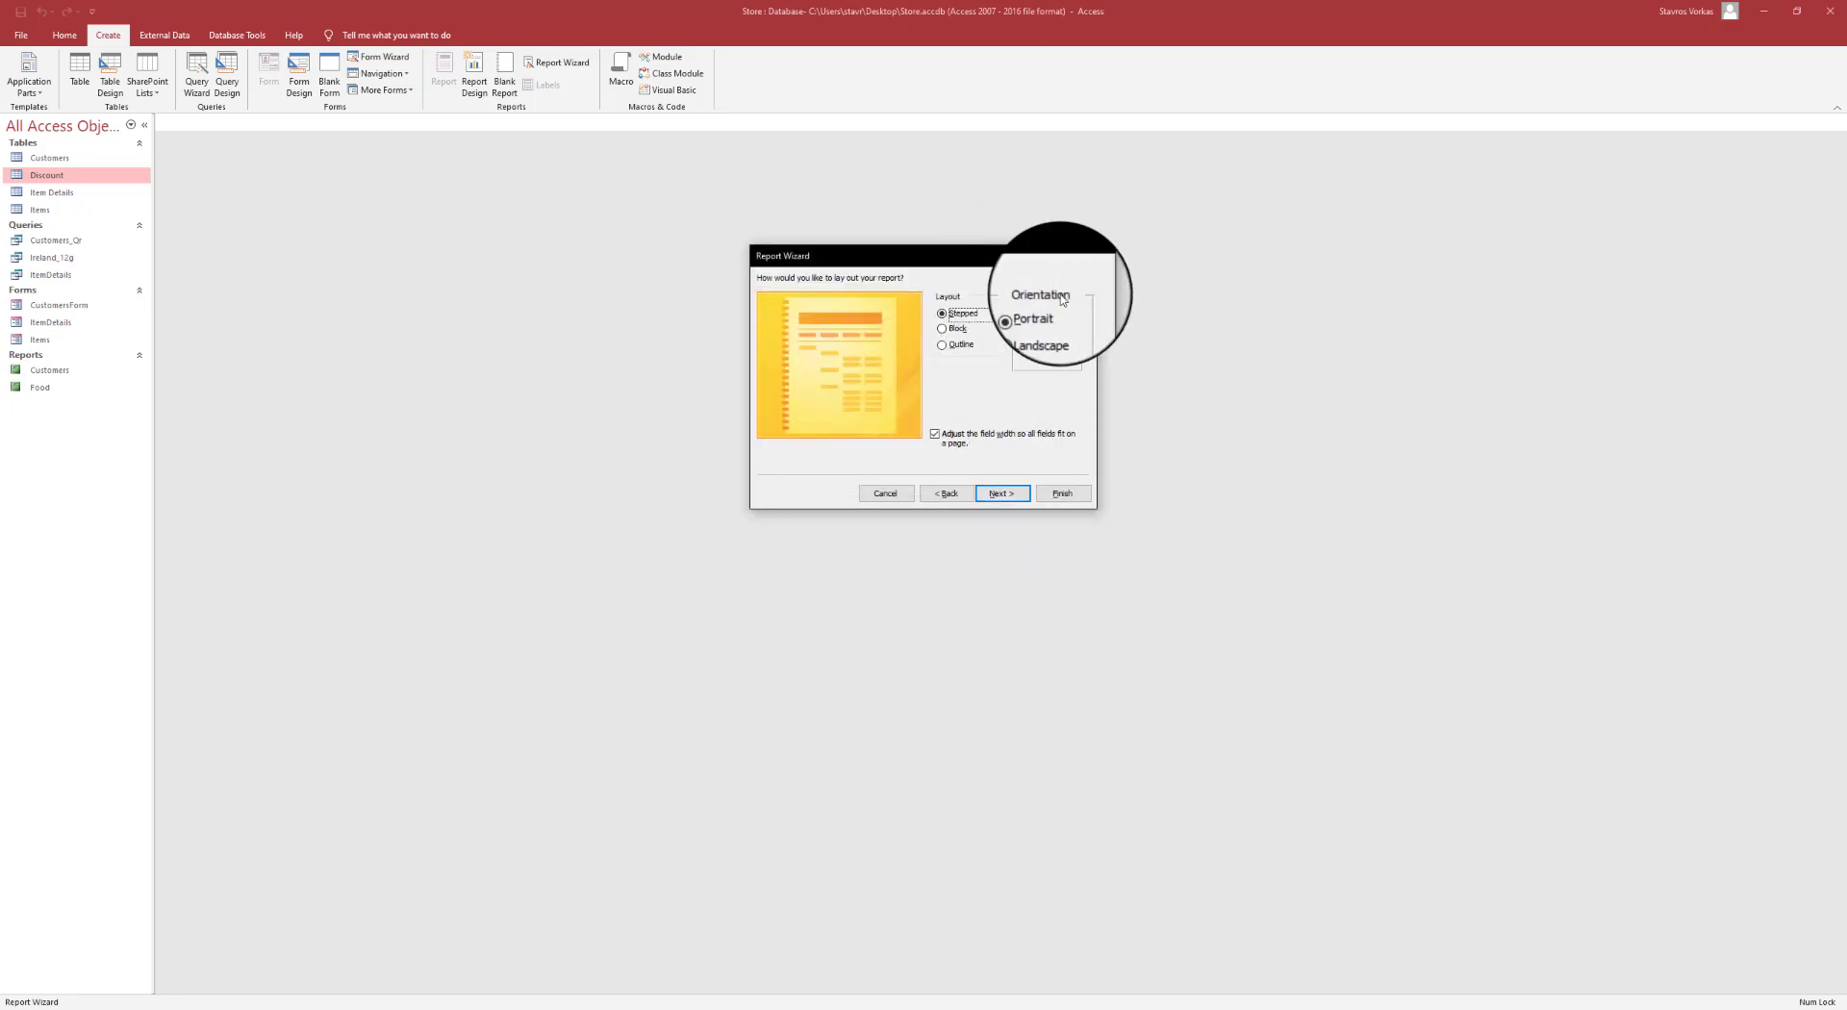
{"action": "left_click", "coordinate": [1003, 493]}
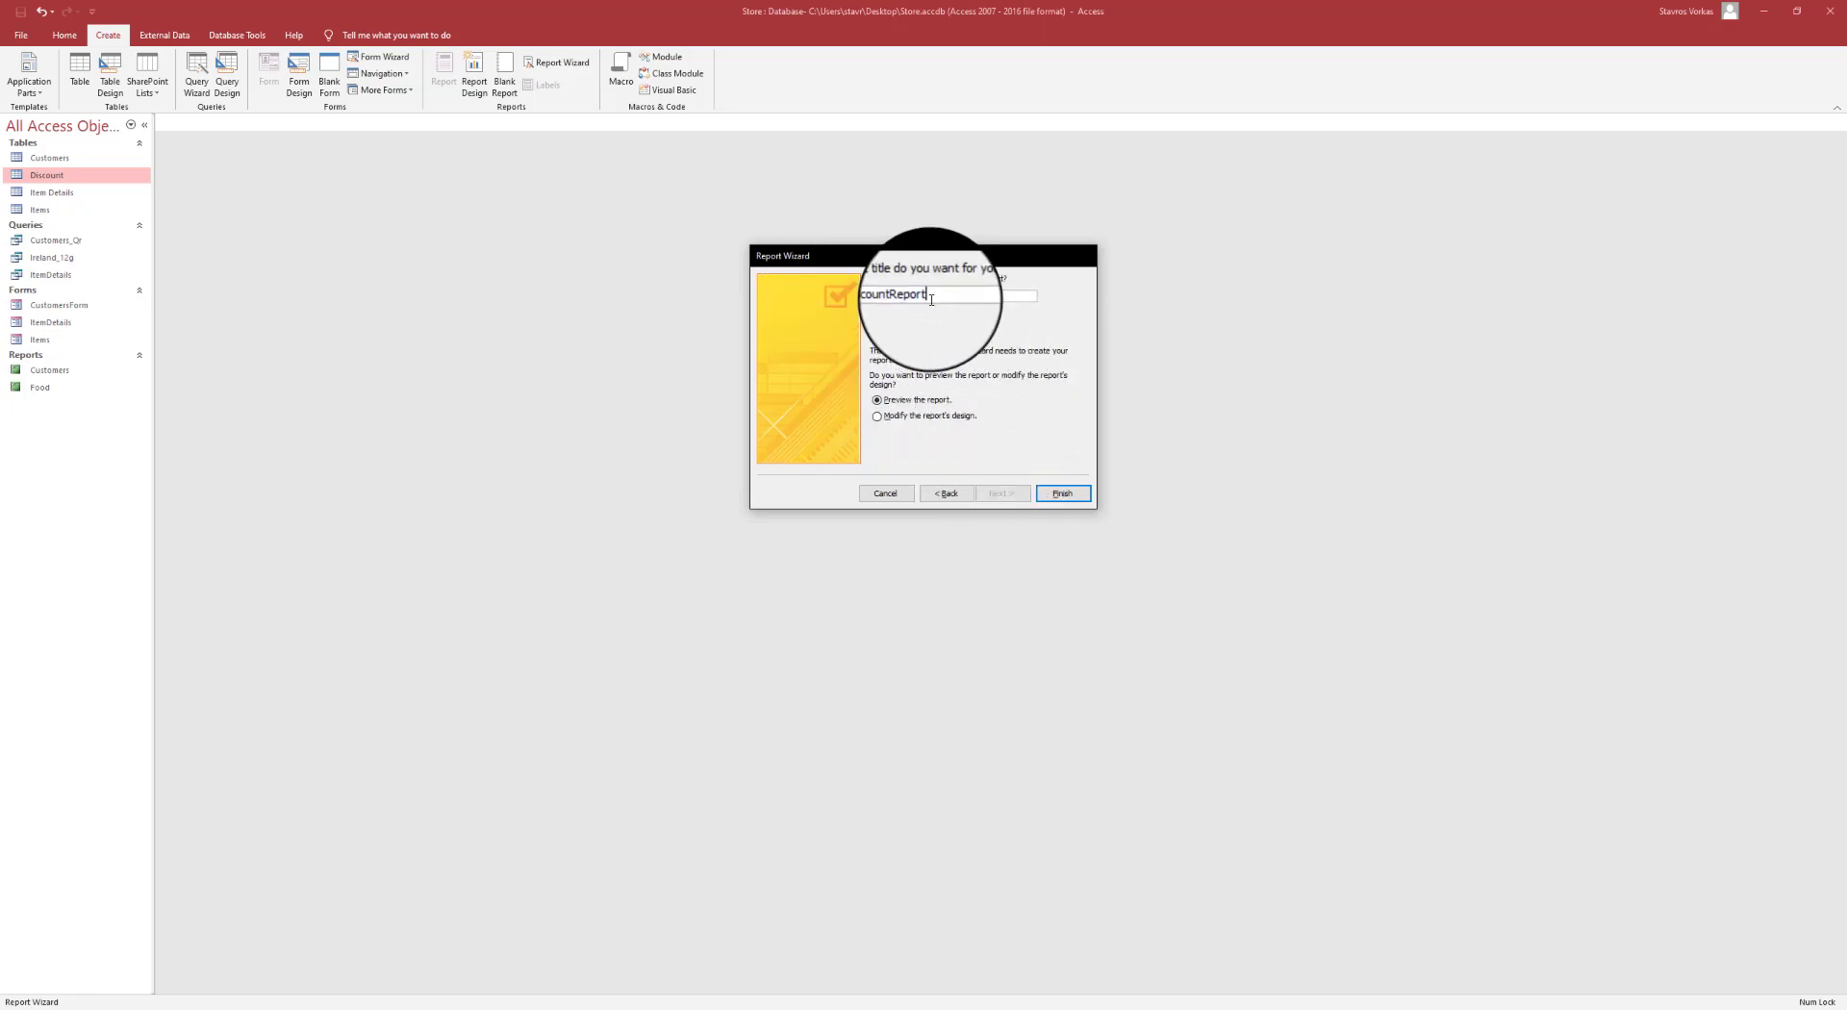
{"action": "left_click", "coordinate": [1063, 495]}
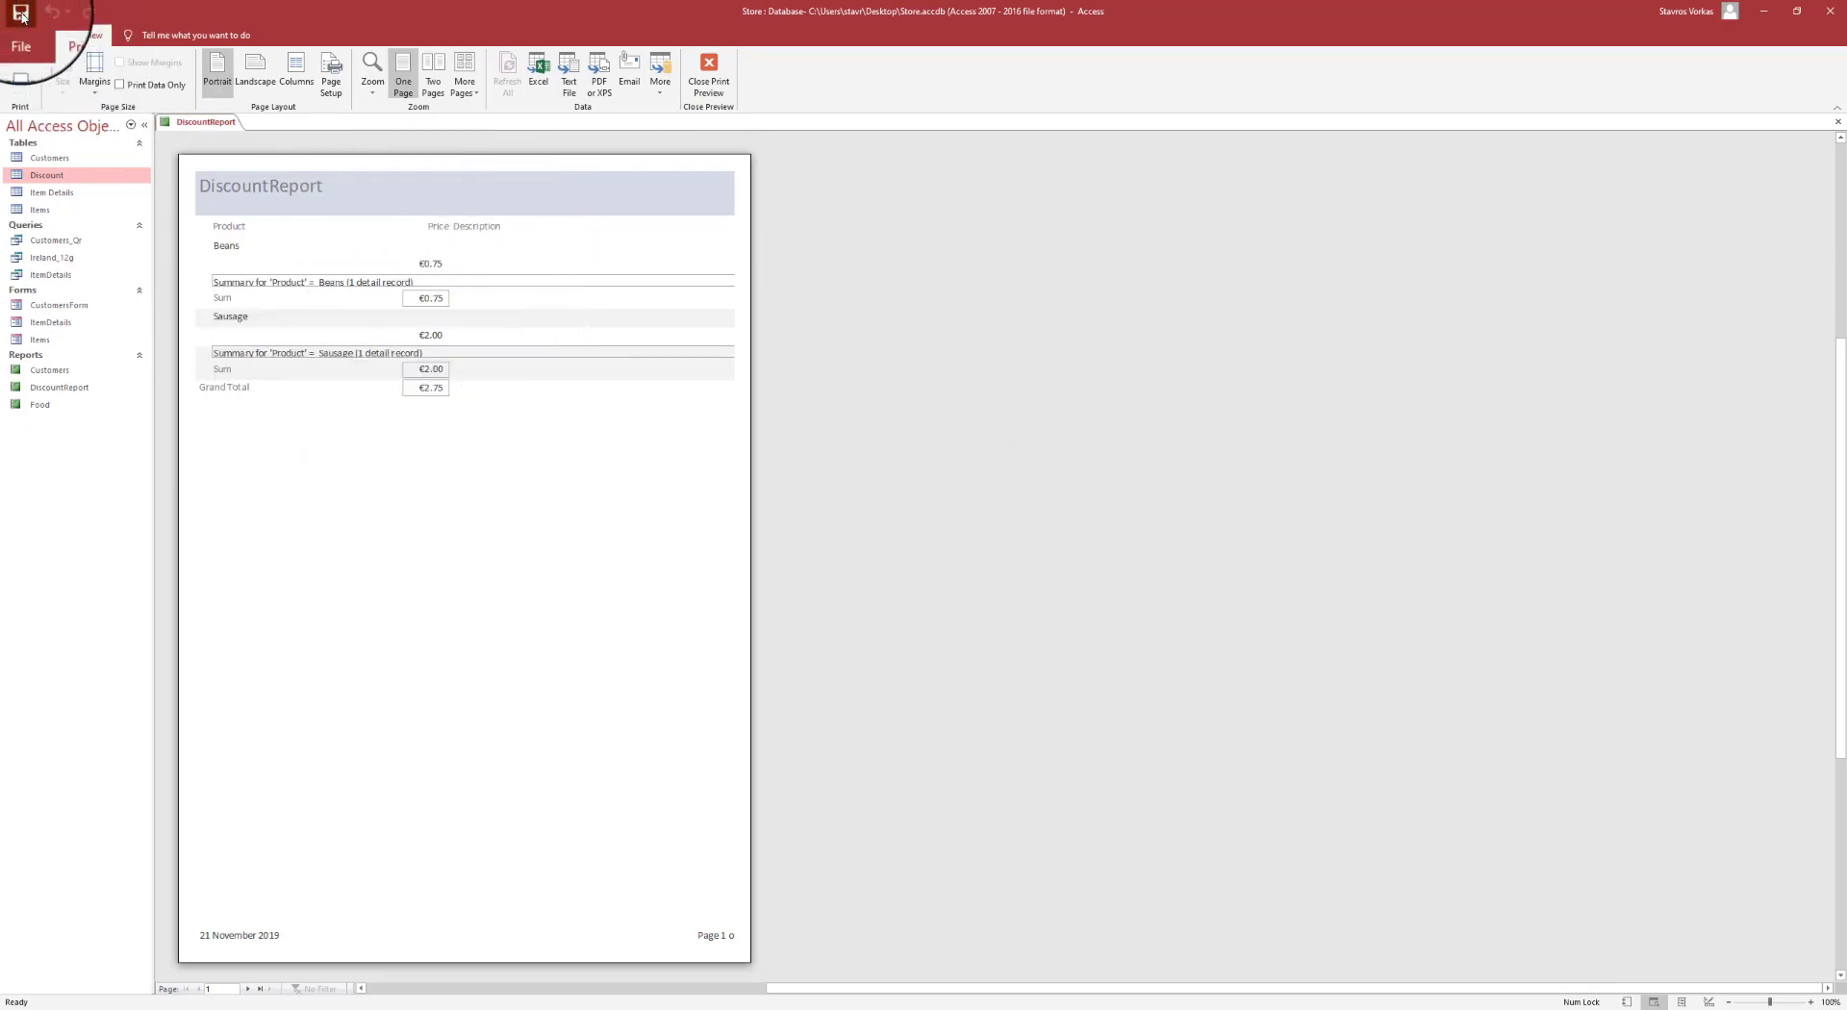
- Leave print preview, then save and close the DiscountReport from its document tab
{"action": "left_click", "coordinate": [710, 77]}
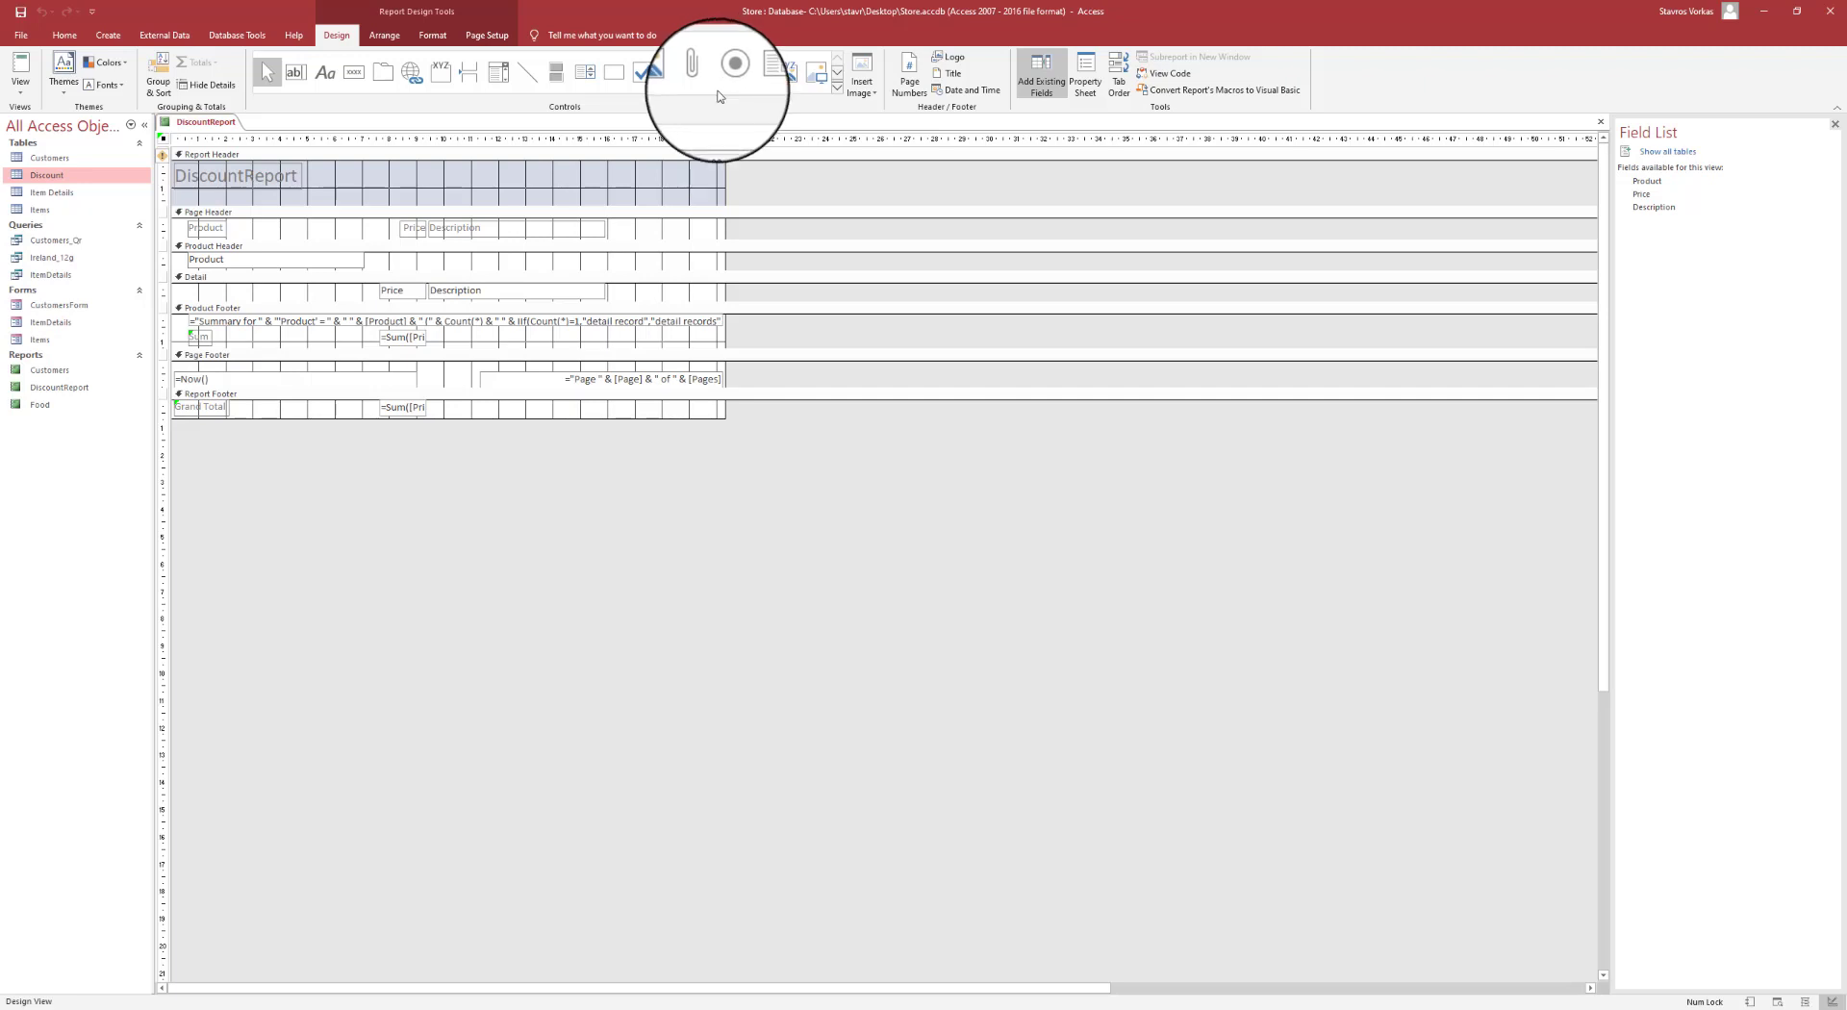
{"action": "right_click", "coordinate": [217, 122]}
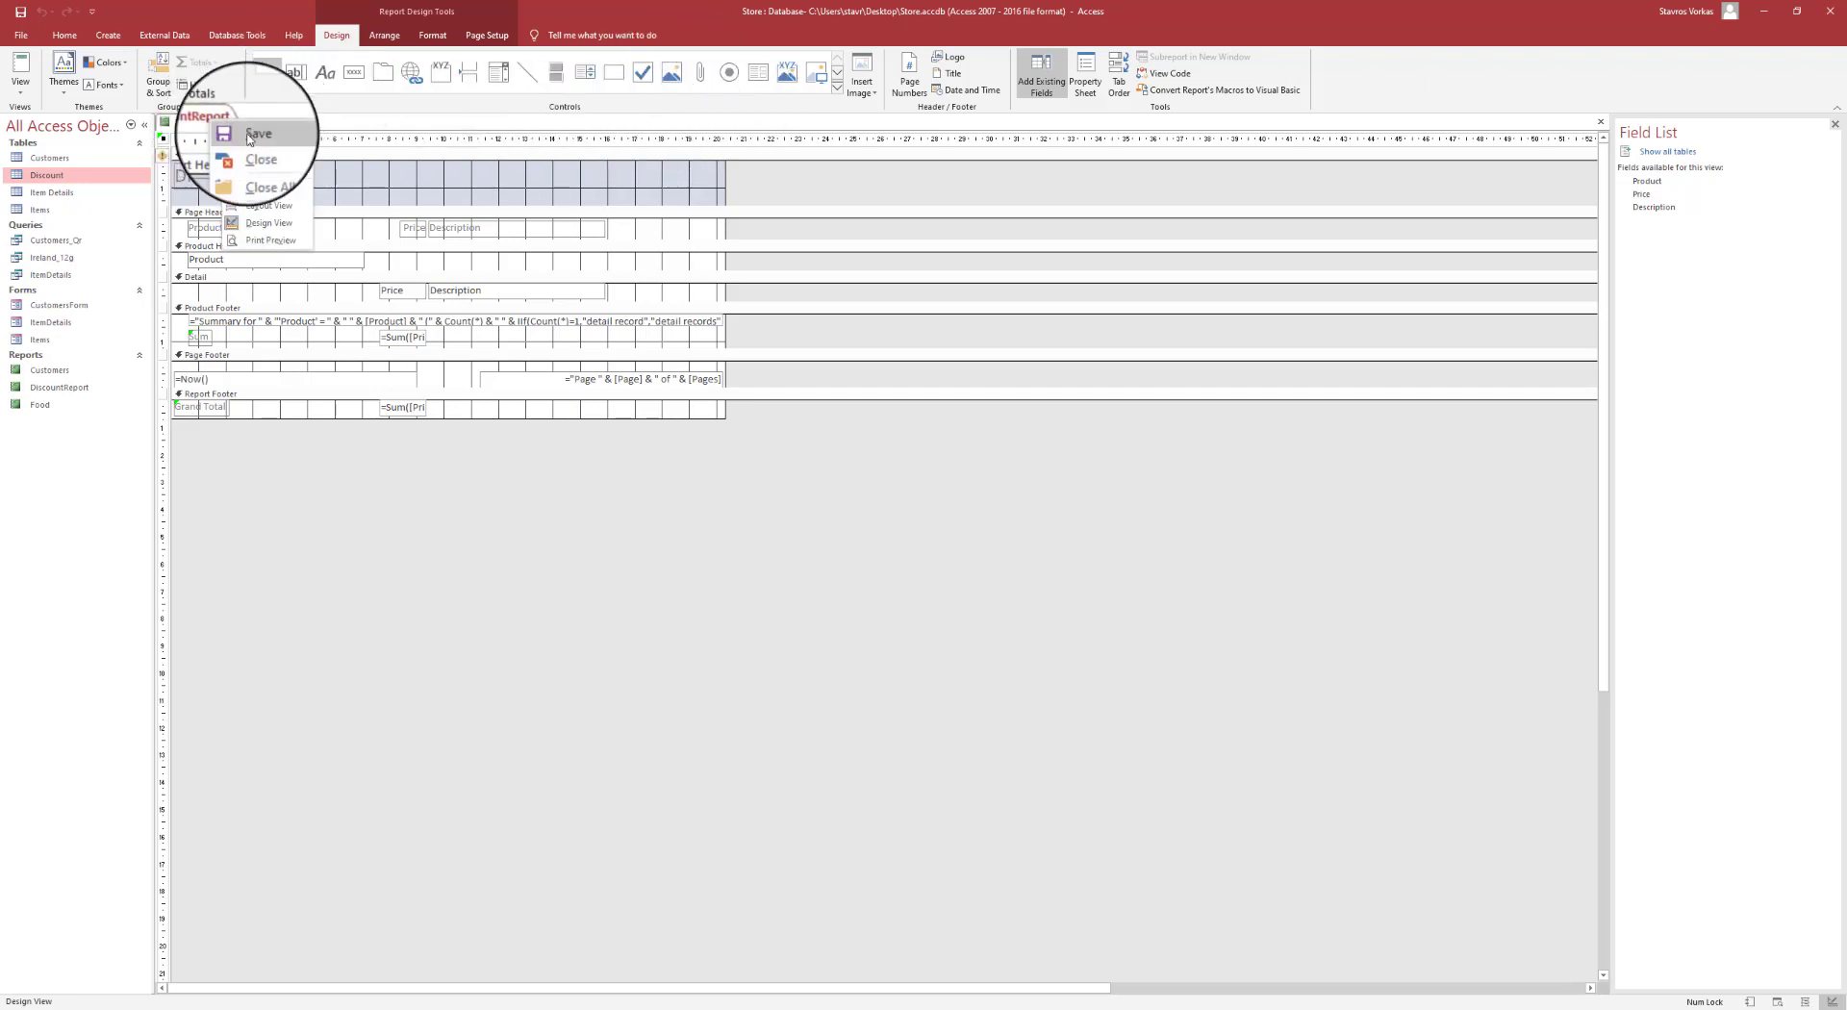
{"action": "left_click", "coordinate": [250, 137]}
{"action": "right_click", "coordinate": [220, 122]}
{"action": "left_click", "coordinate": [259, 150]}
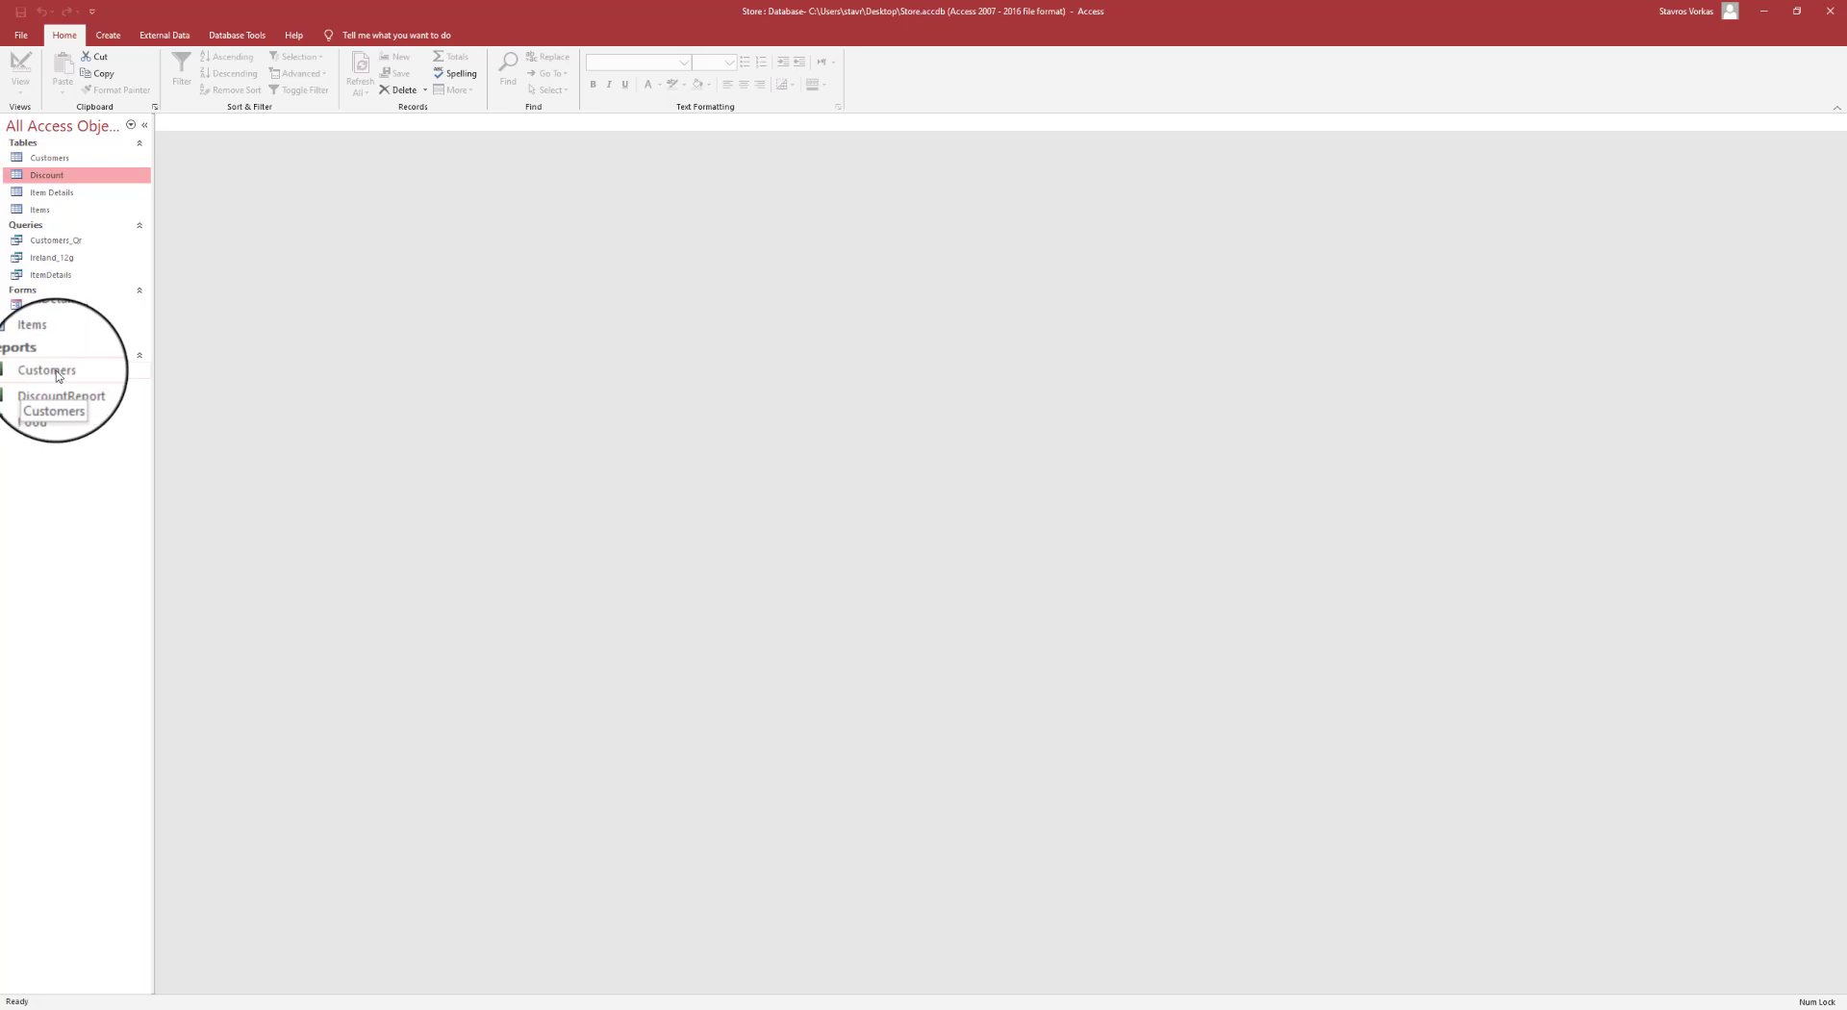
- Open the Customers report in Design View with the Group & Sort pane showing
{"action": "right_click", "coordinate": [57, 375]}
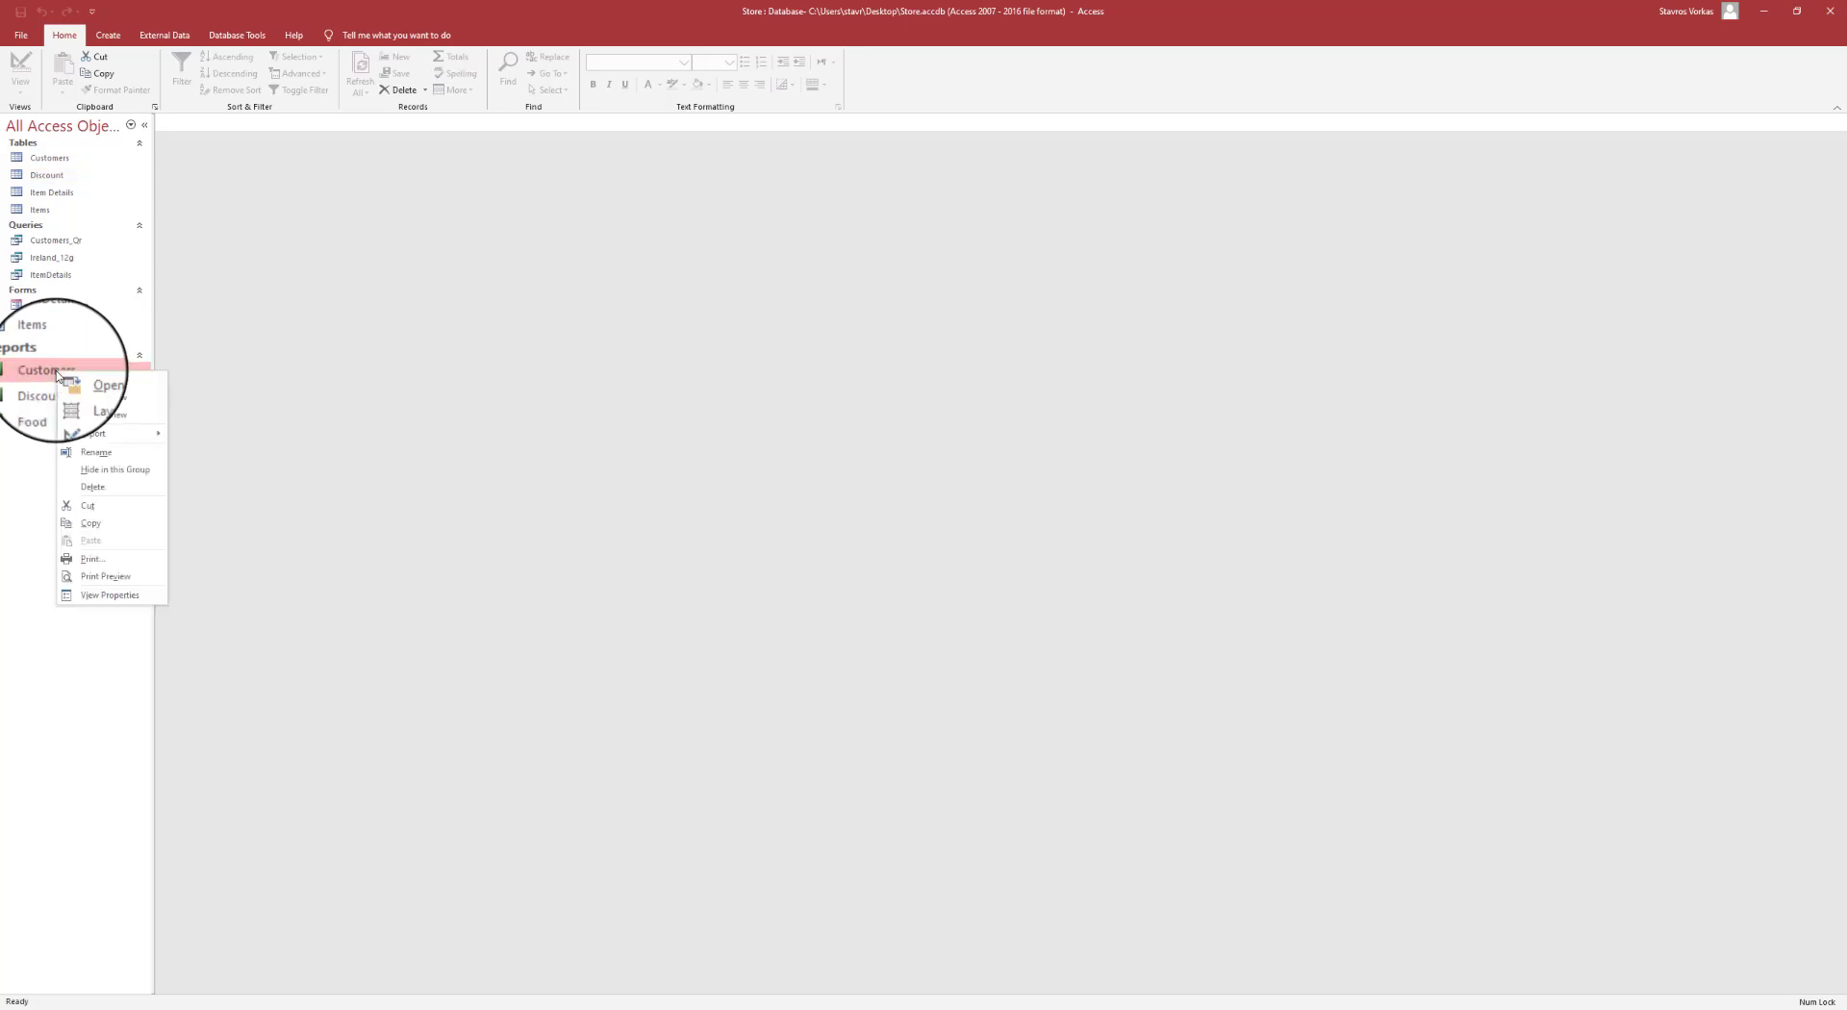
{"action": "left_click", "coordinate": [91, 423]}
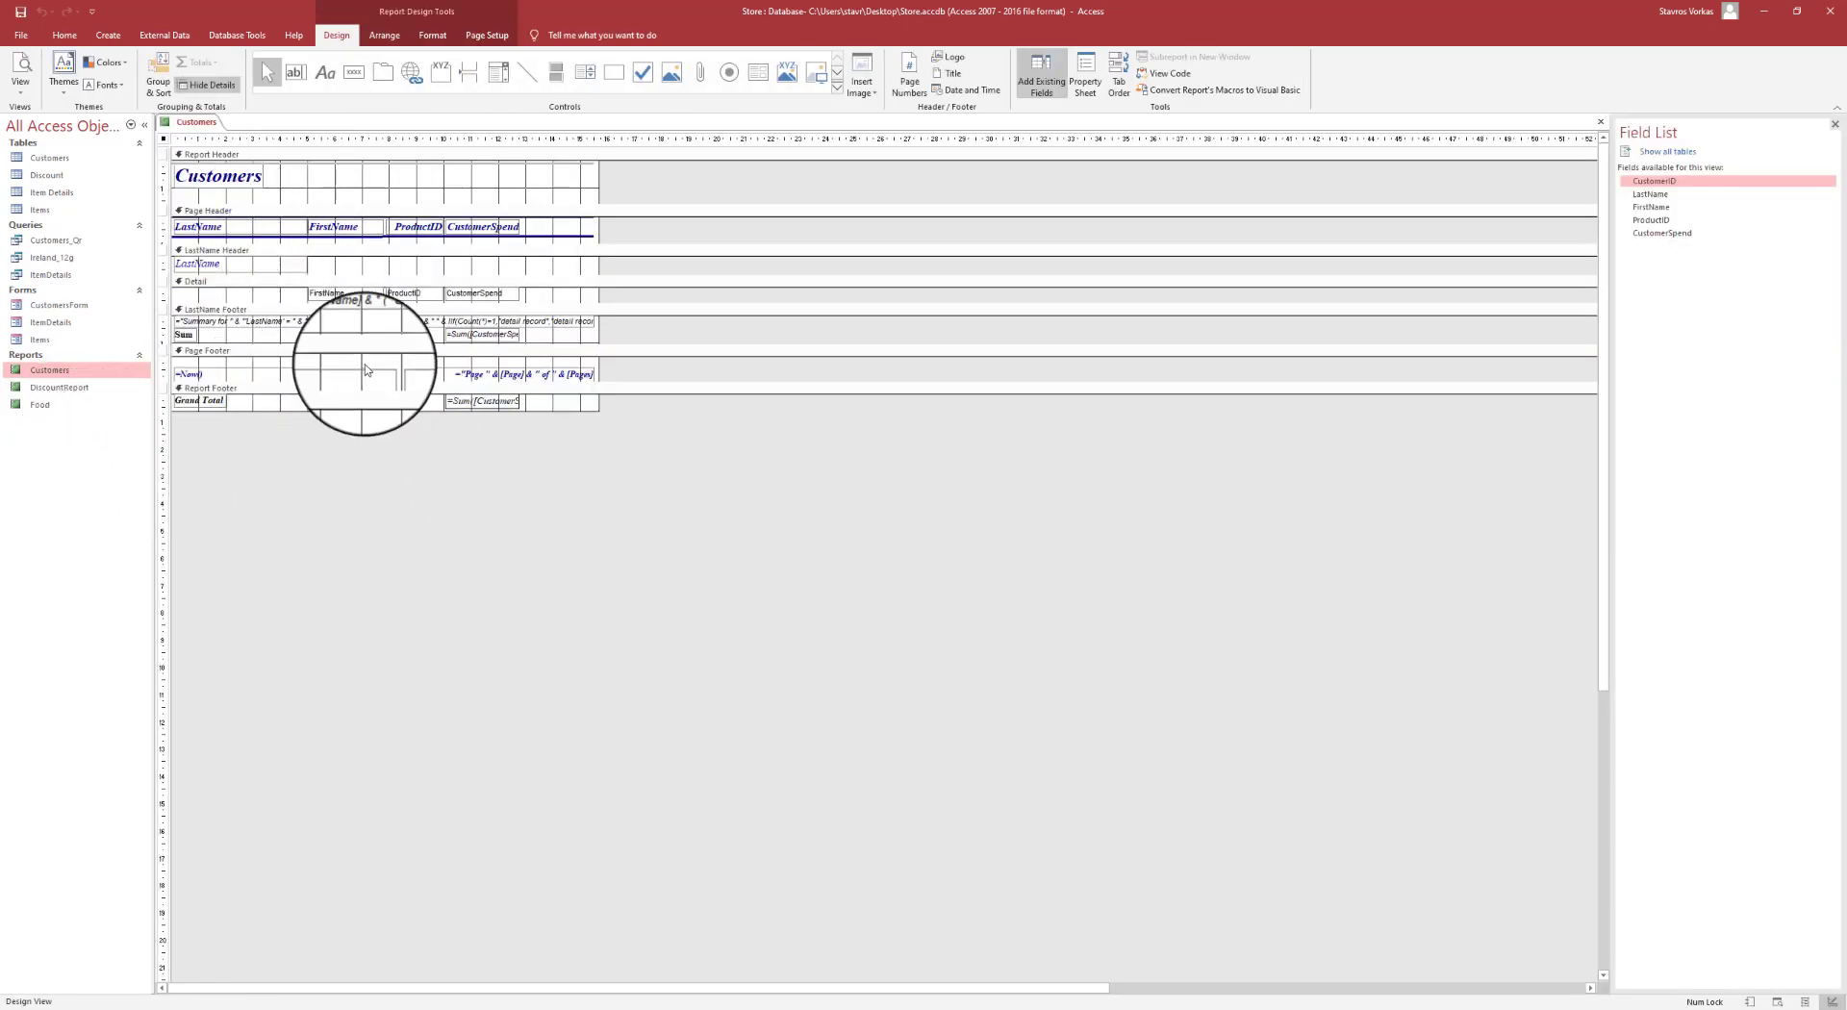
{"action": "left_click", "coordinate": [152, 85]}
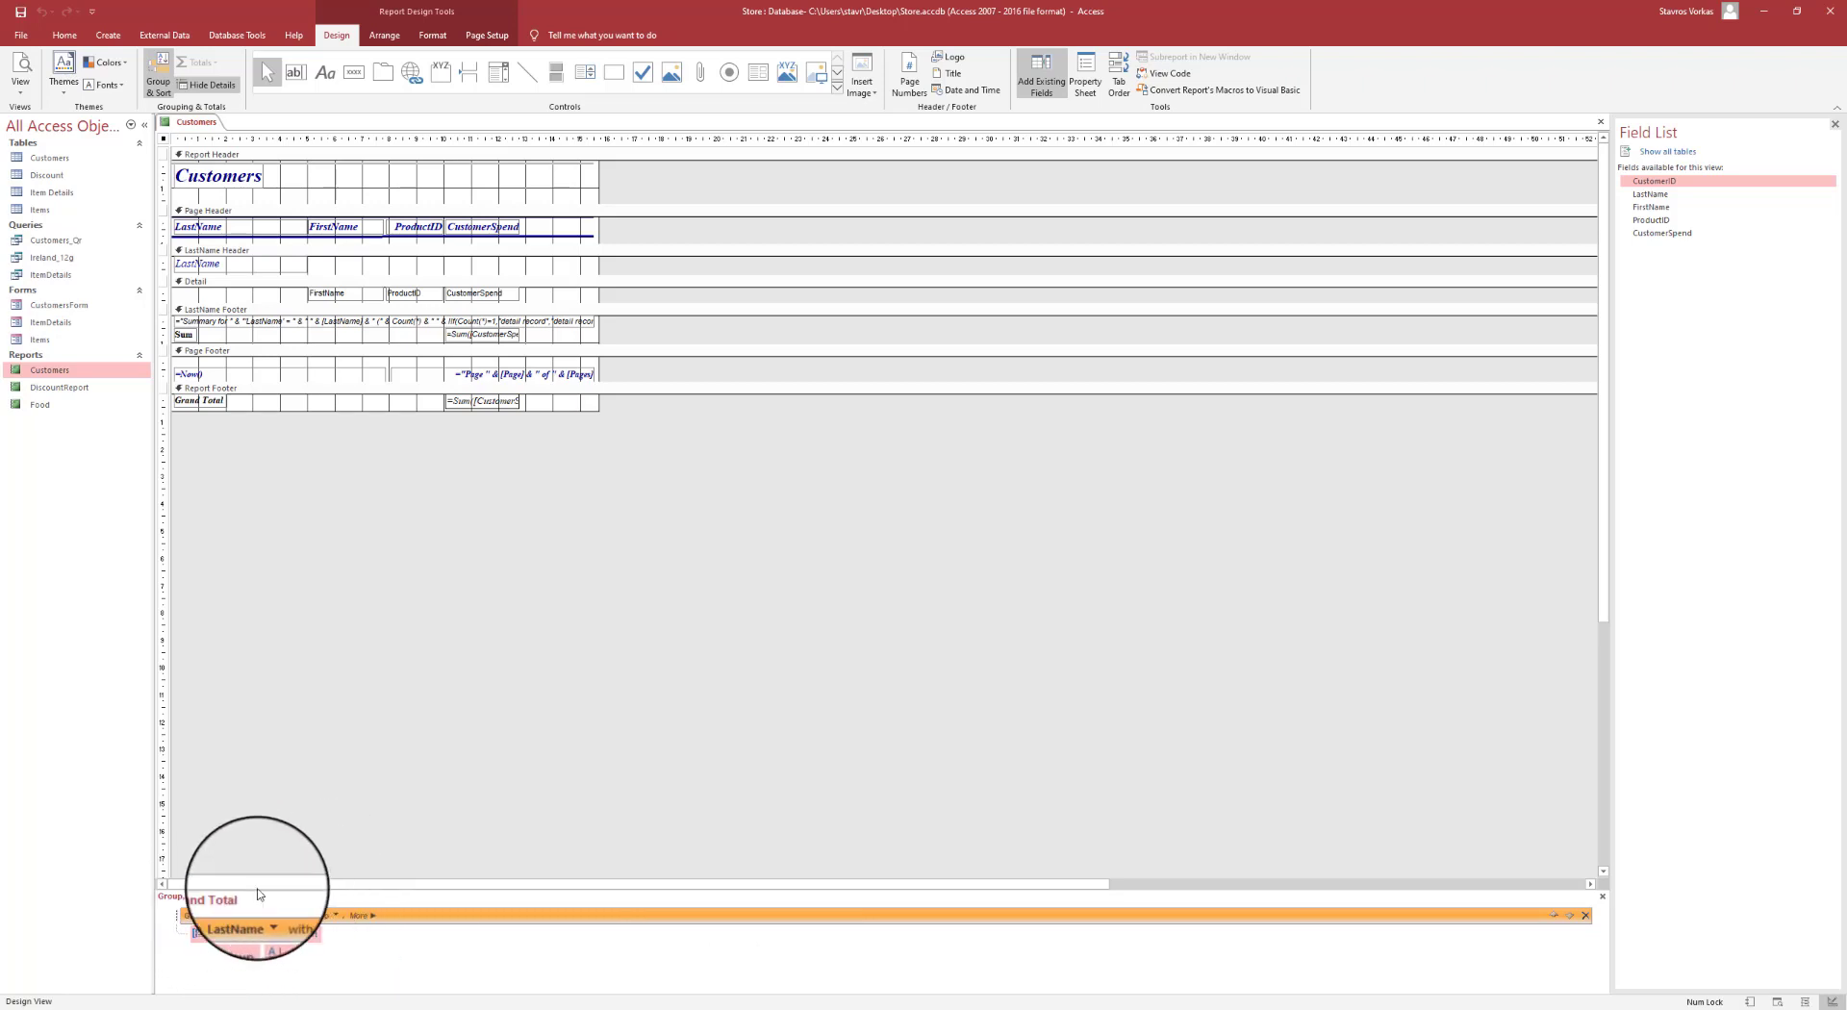
- Add a sort level on LastName, ordered A to Z
{"action": "left_click", "coordinate": [303, 935]}
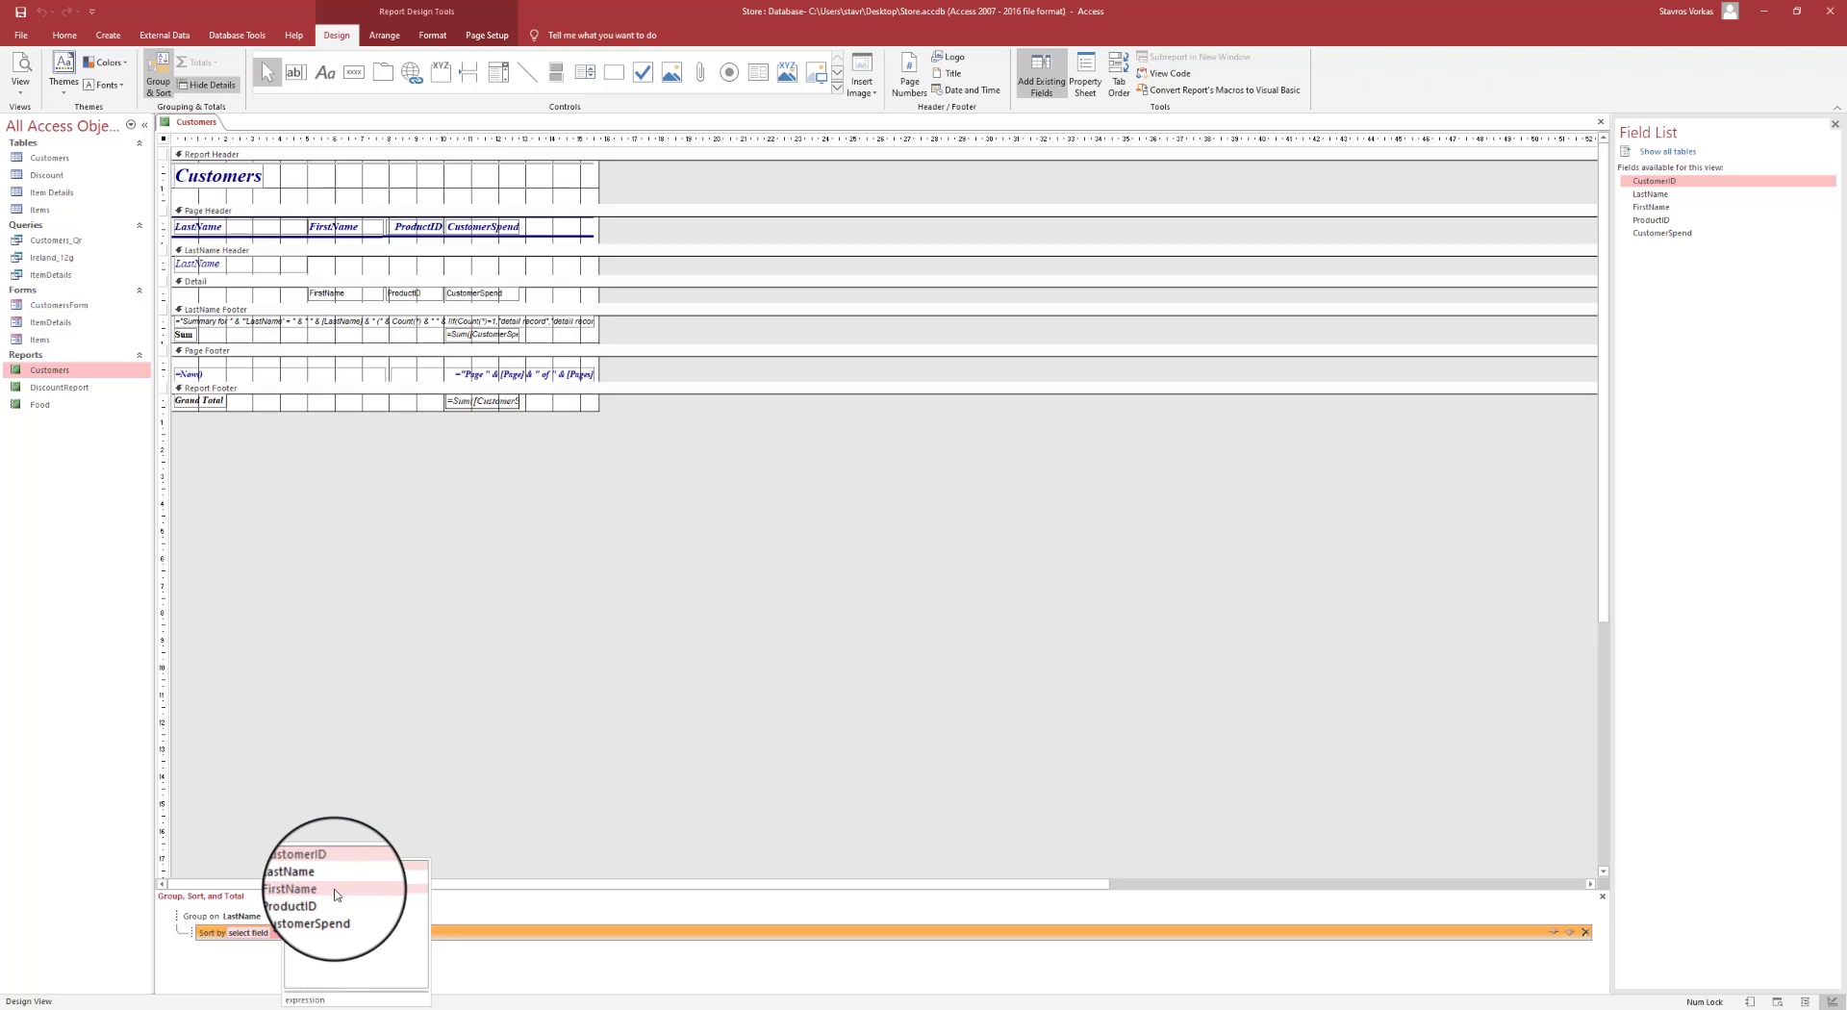
{"action": "left_click", "coordinate": [334, 891]}
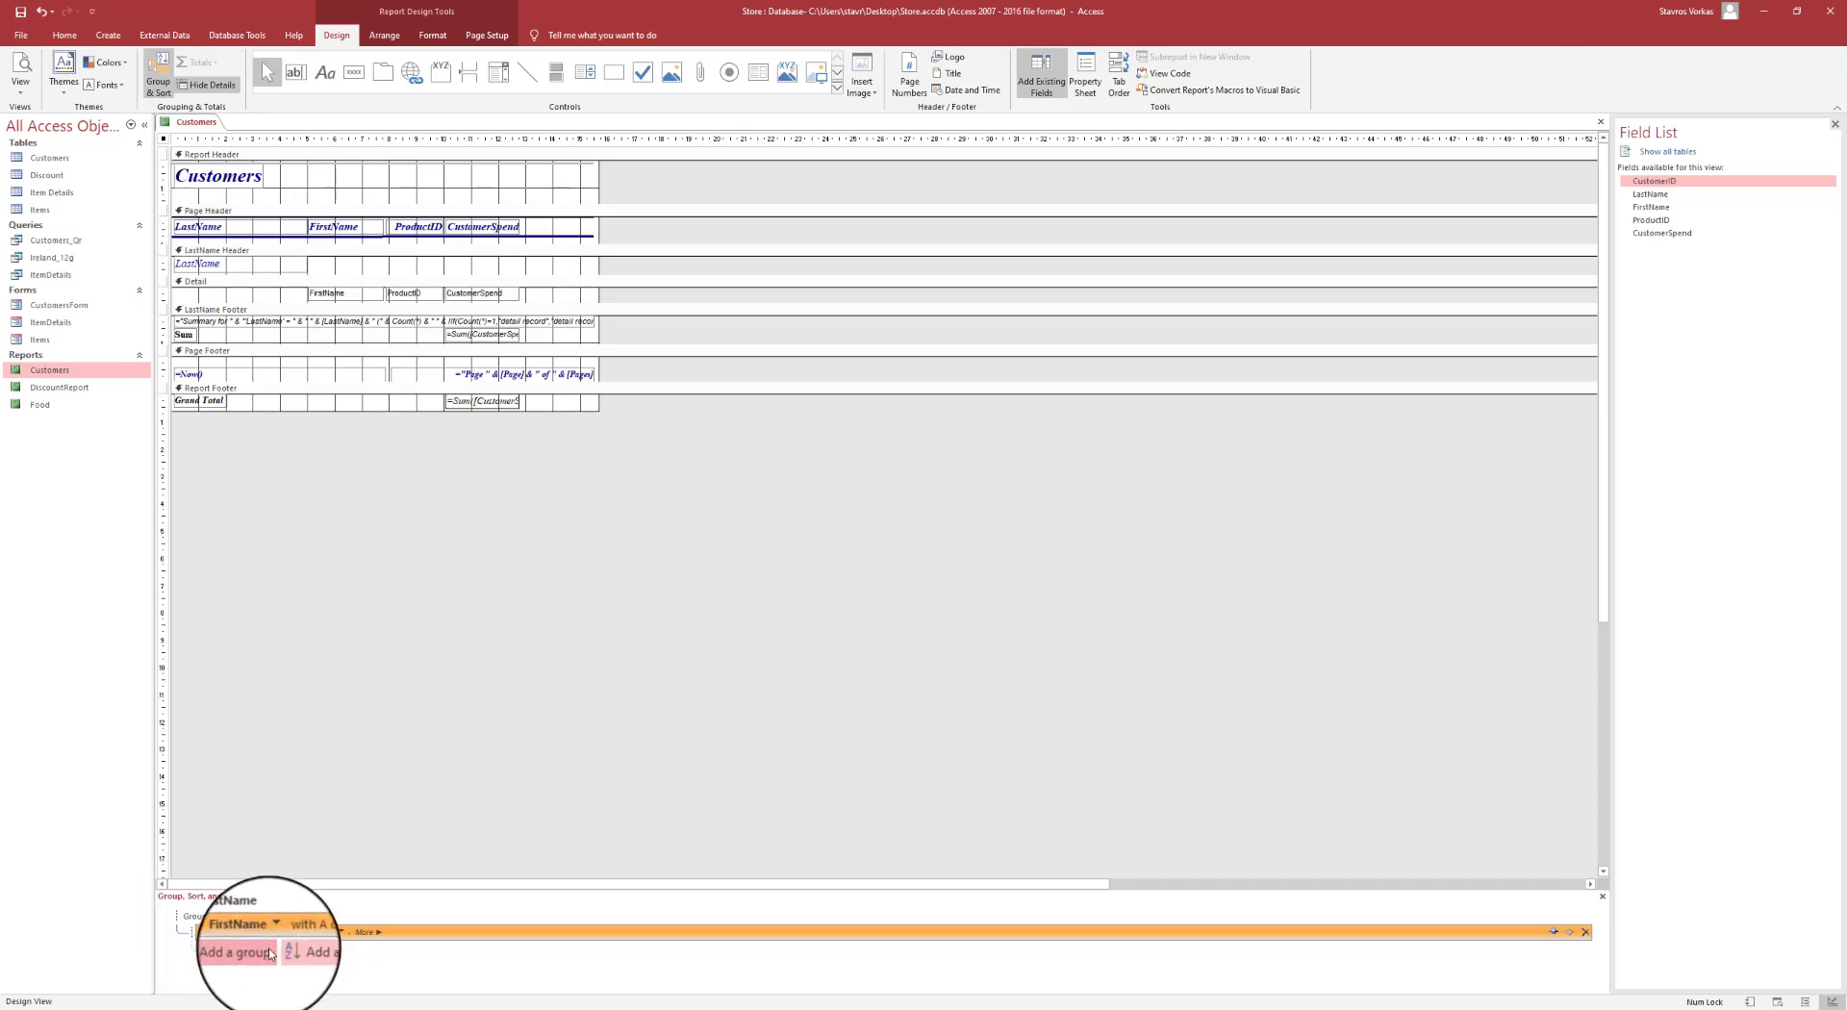
{"action": "left_click", "coordinate": [274, 933]}
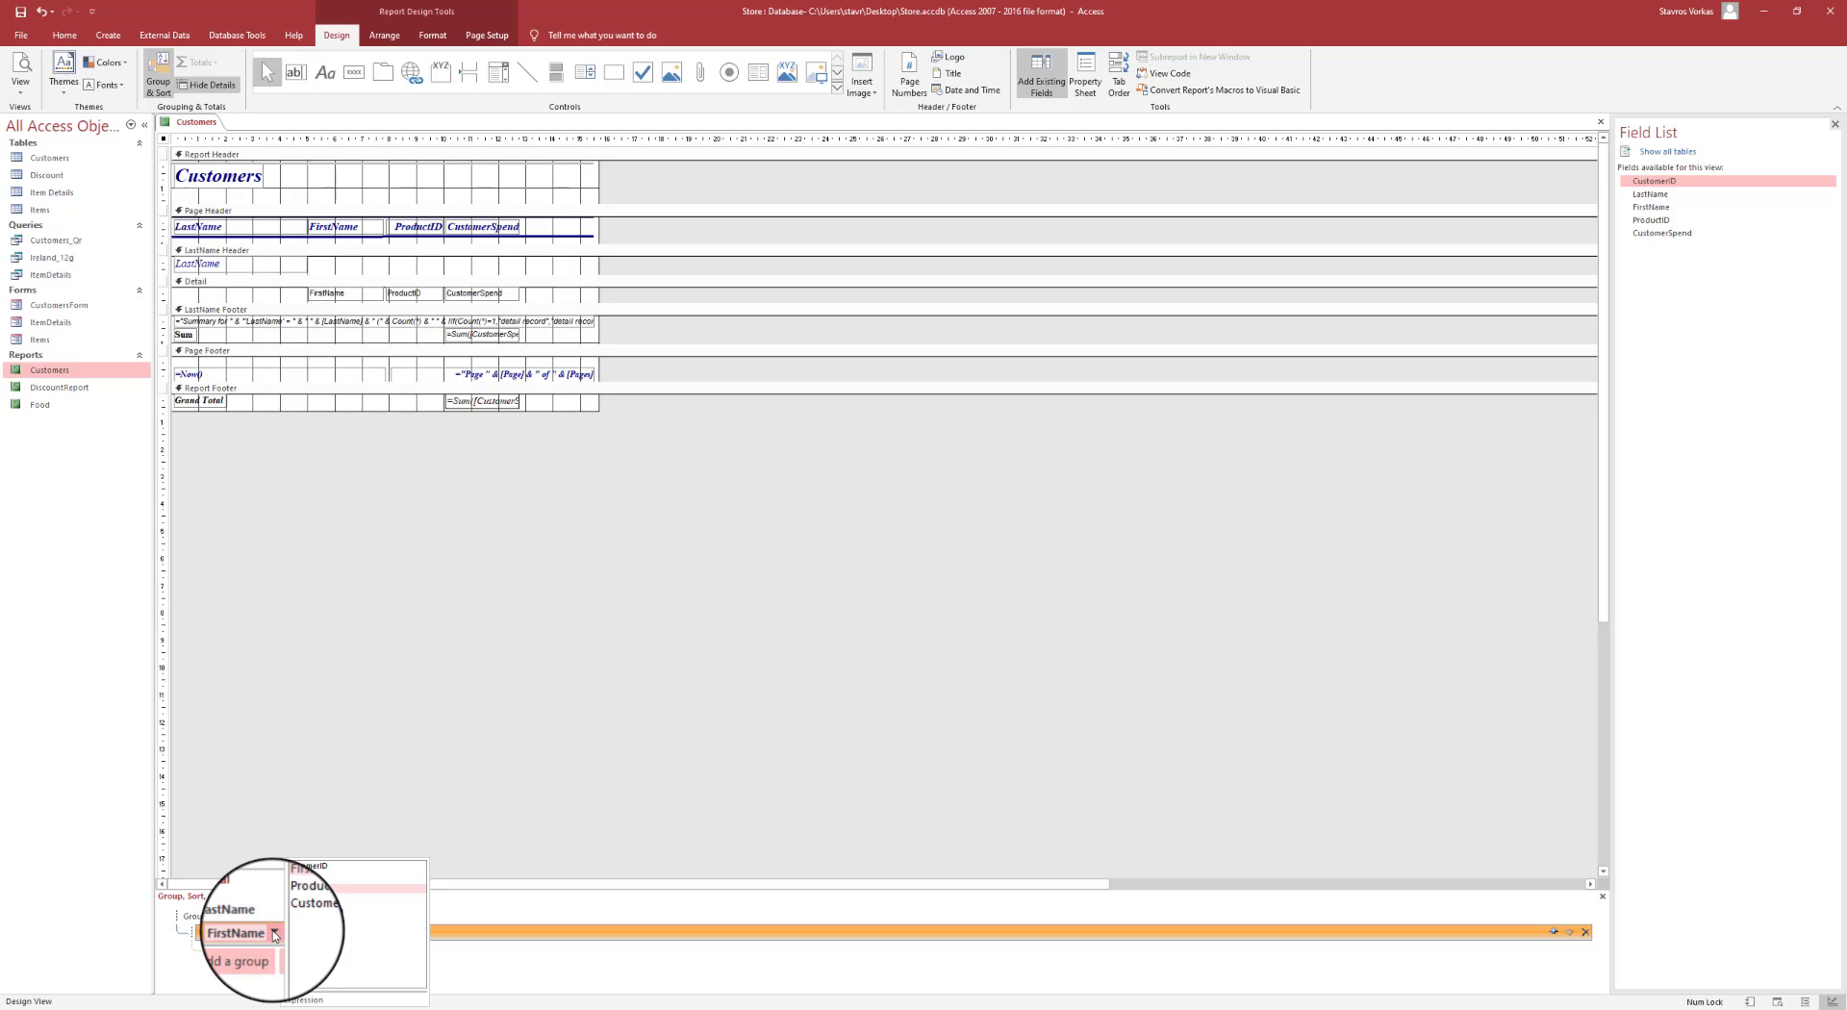
{"action": "left_click", "coordinate": [312, 877]}
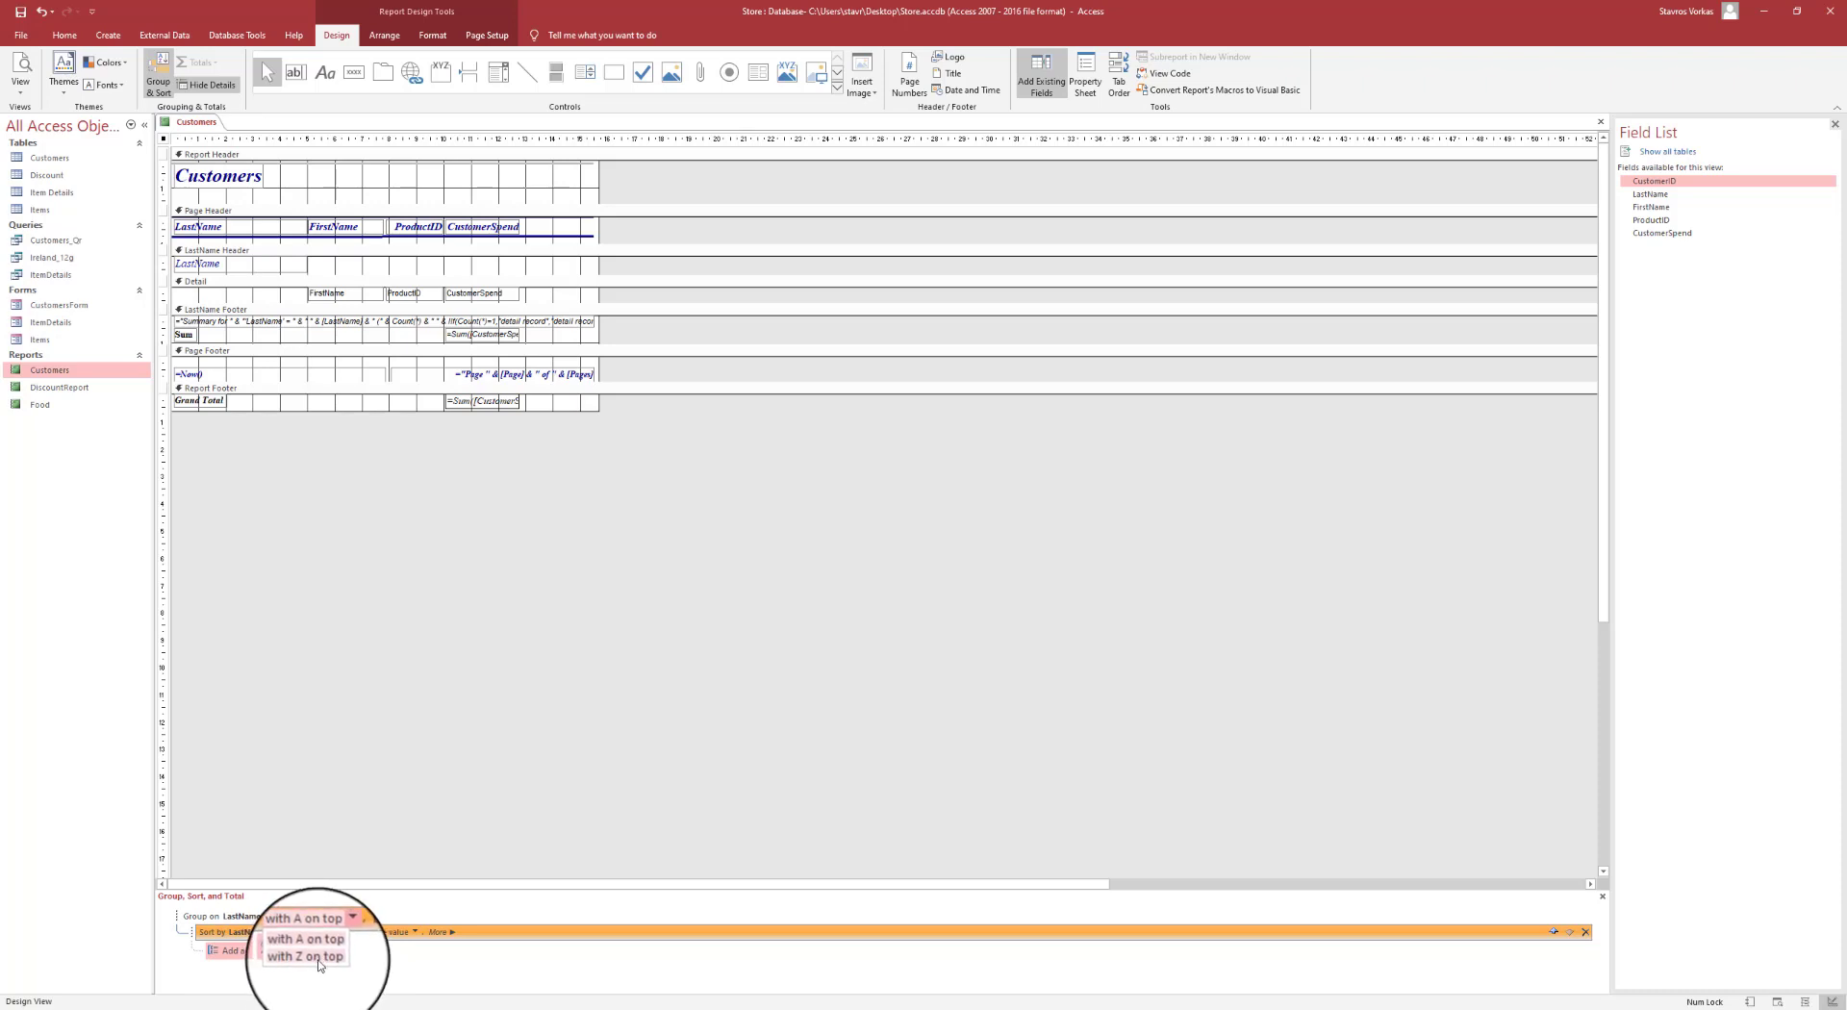
{"action": "left_click", "coordinate": [420, 966]}
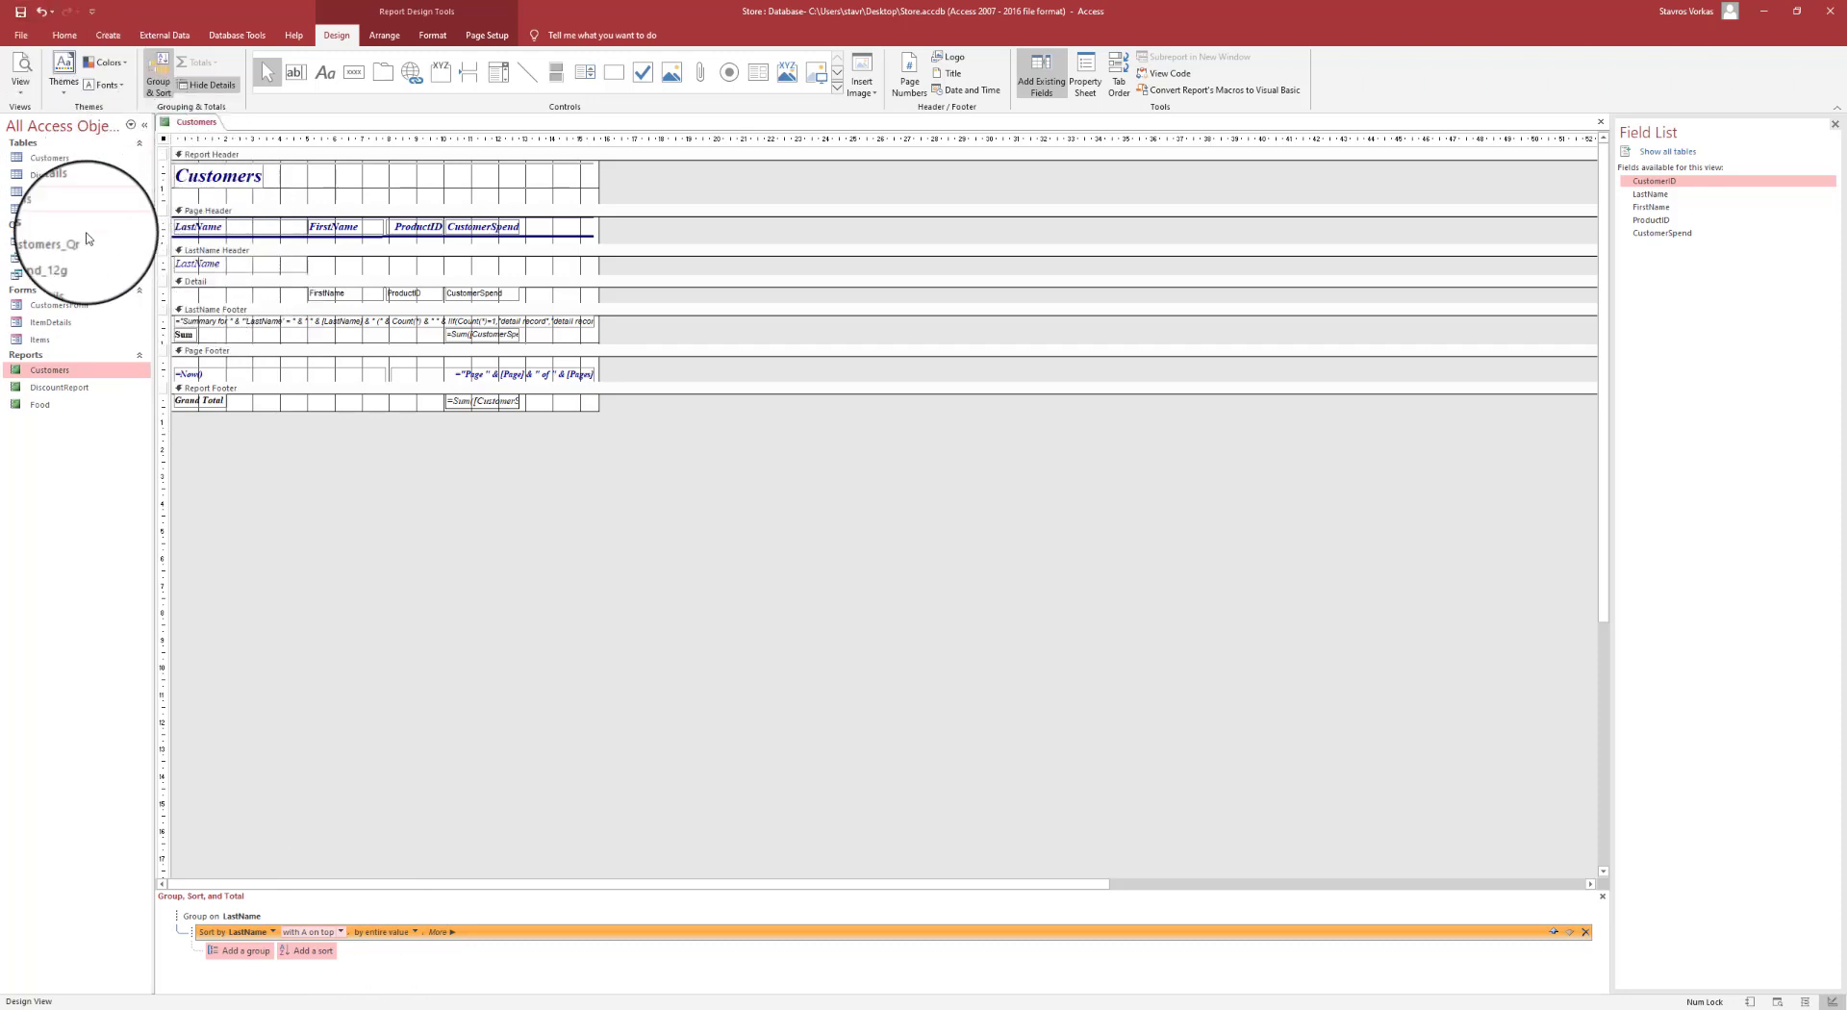
- Print-preview the Customers report to its last page with the €293.00 total, then close it
{"action": "left_click", "coordinate": [21, 72]}
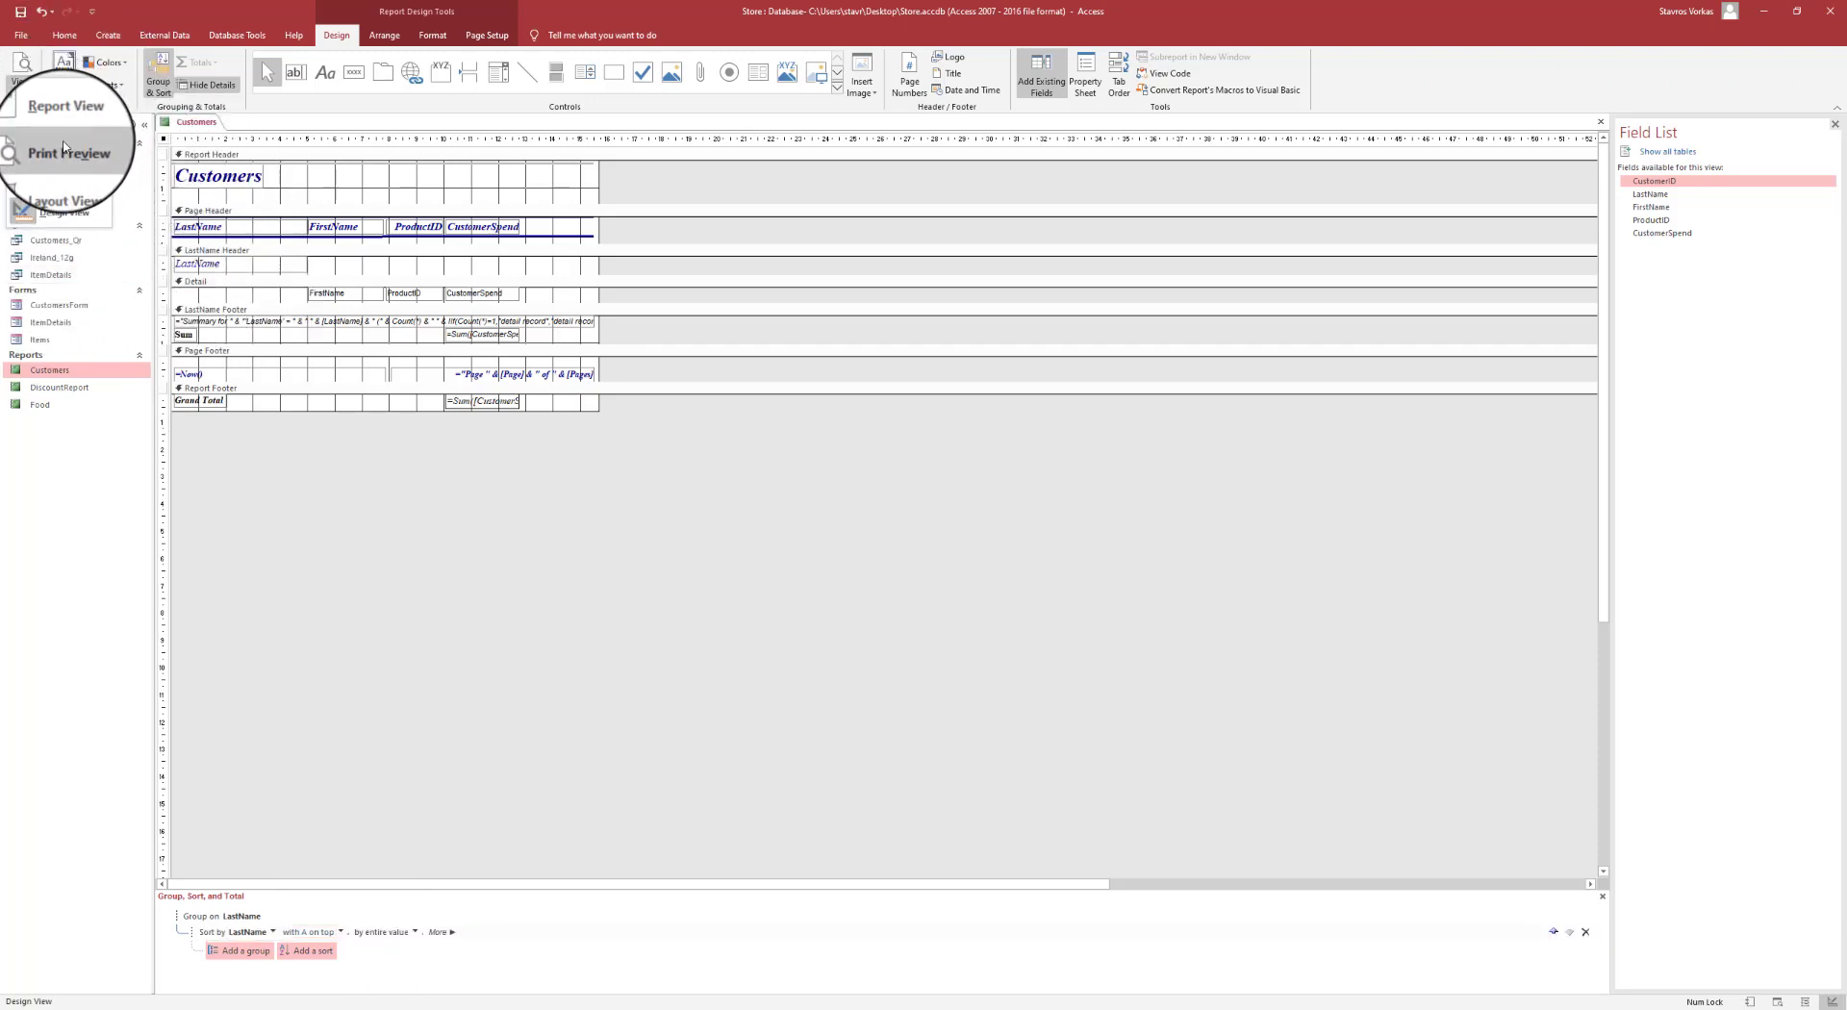
{"action": "left_click", "coordinate": [63, 149]}
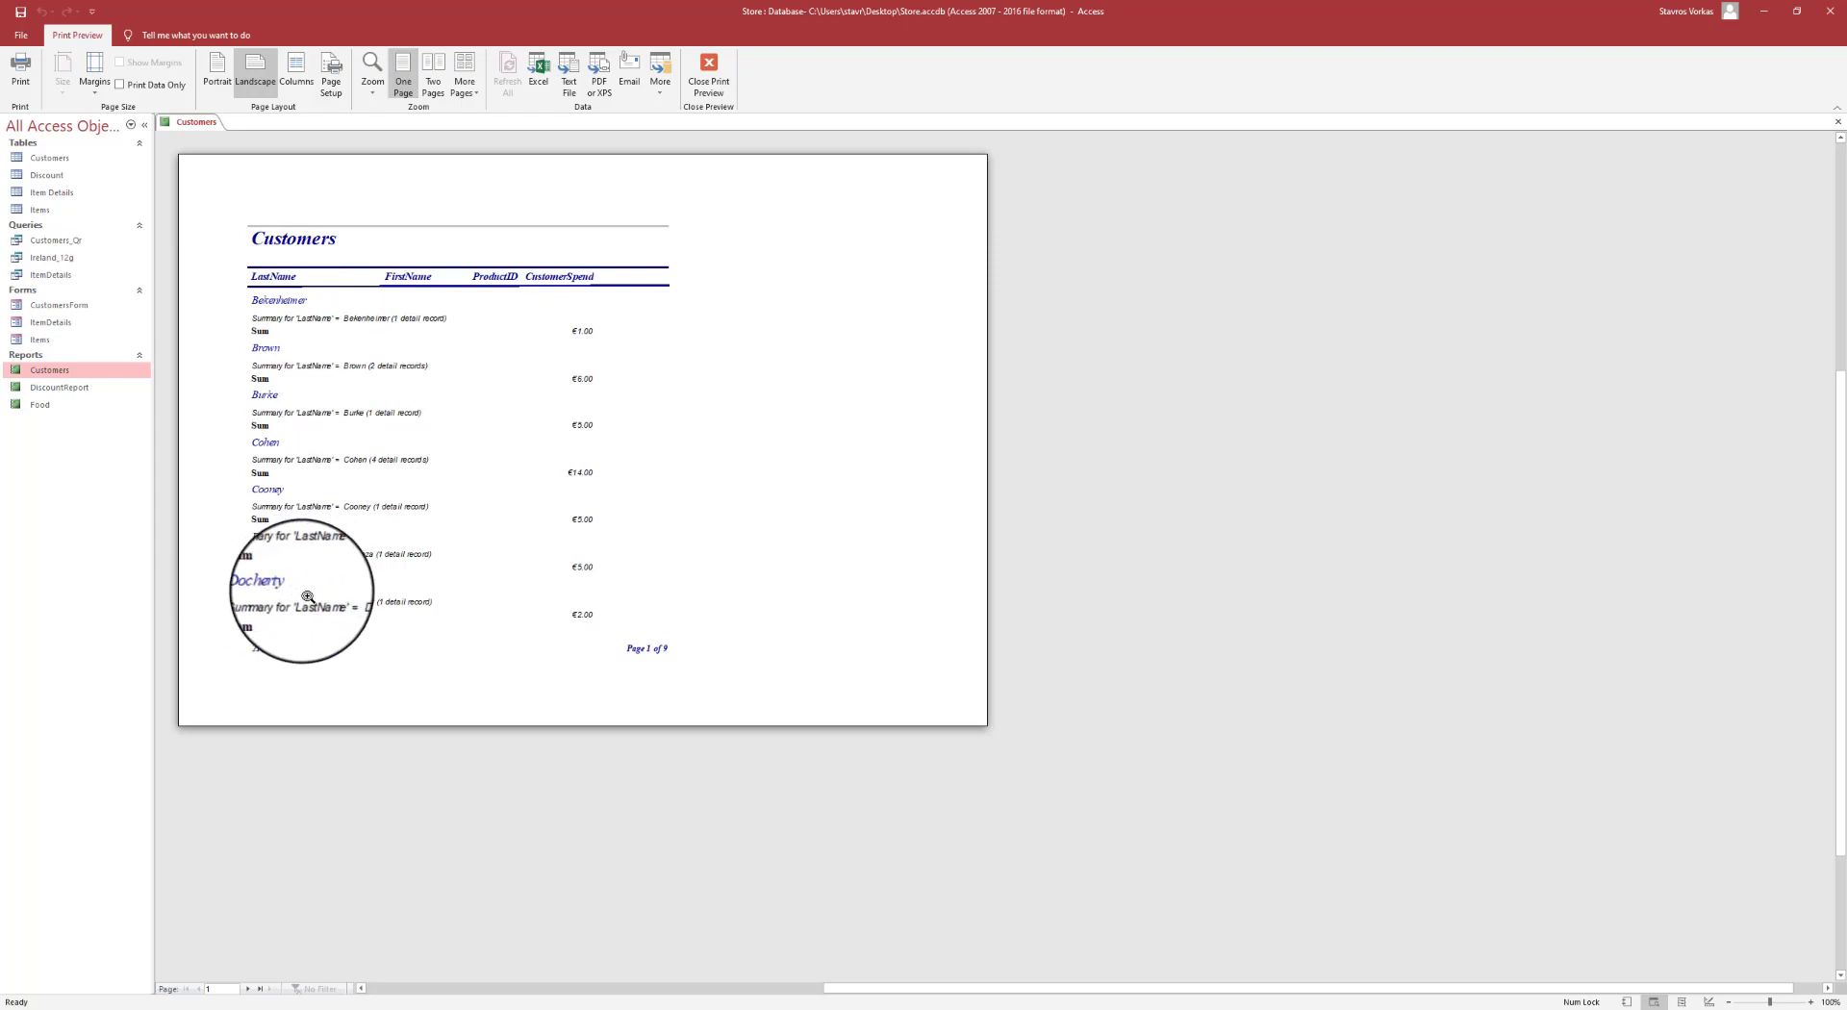
{"action": "left_click", "coordinate": [260, 990]}
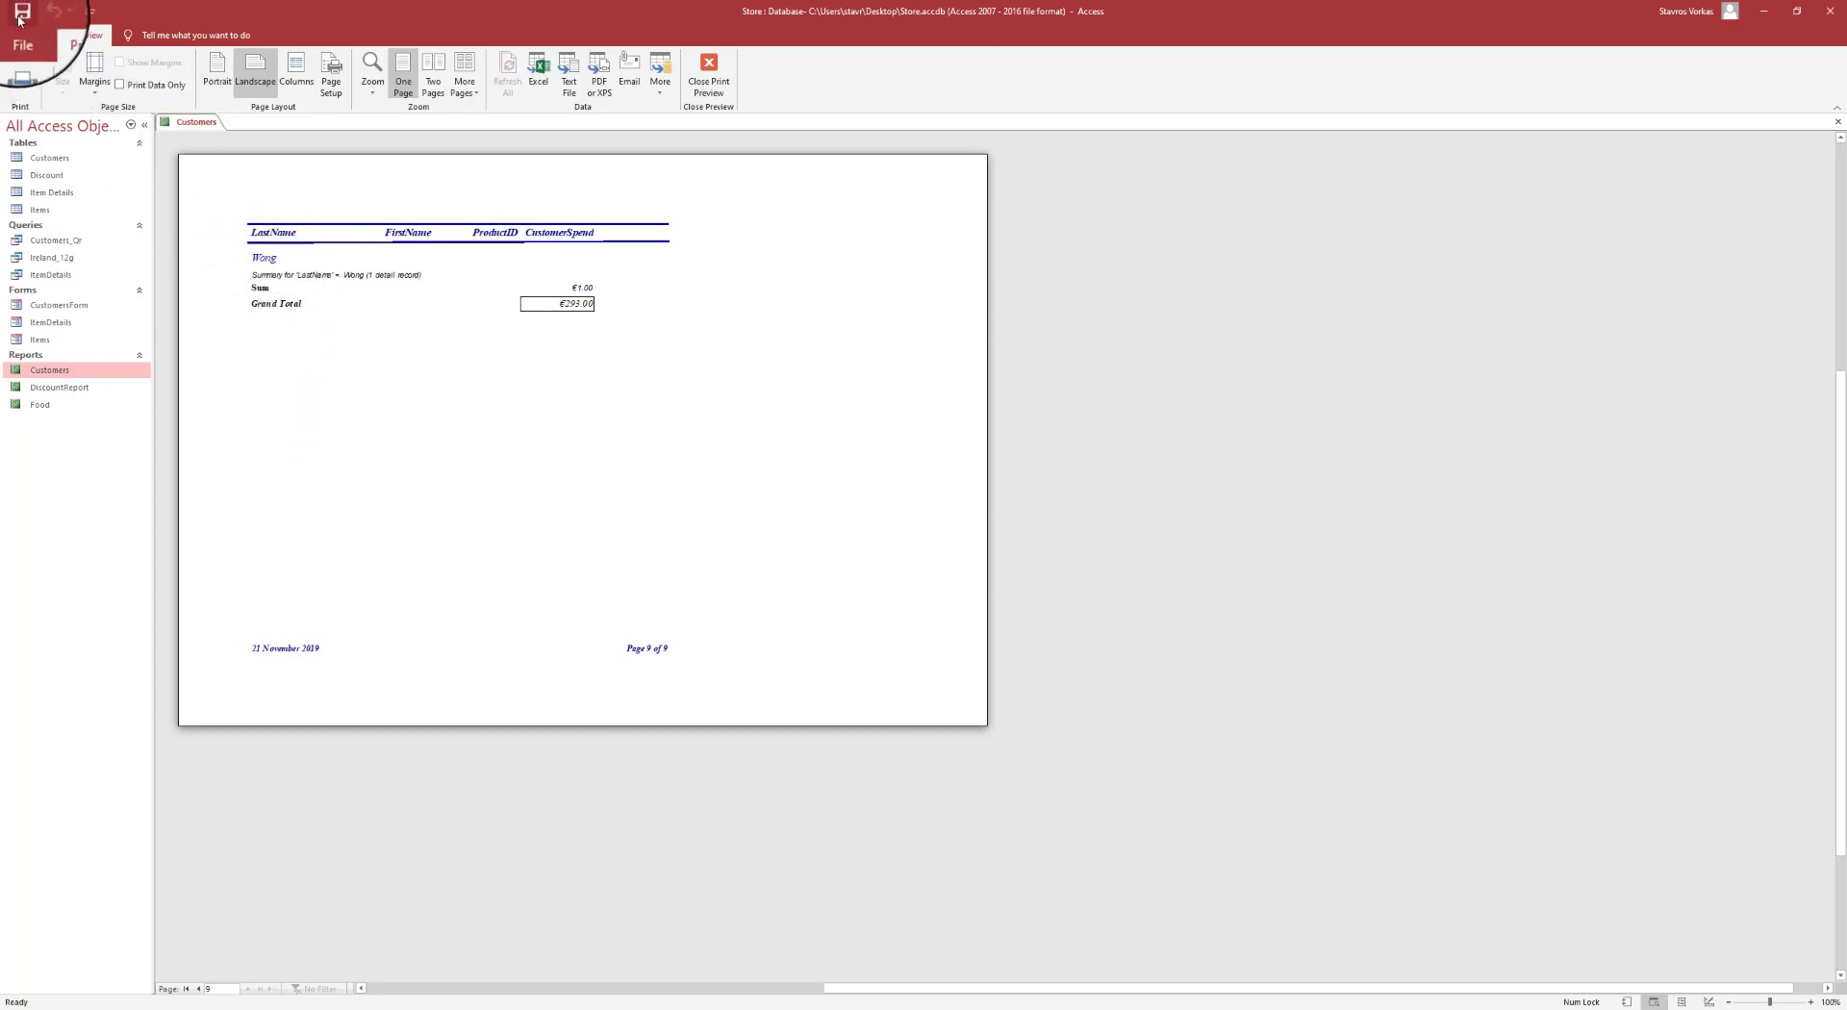
{"action": "right_click", "coordinate": [198, 122]}
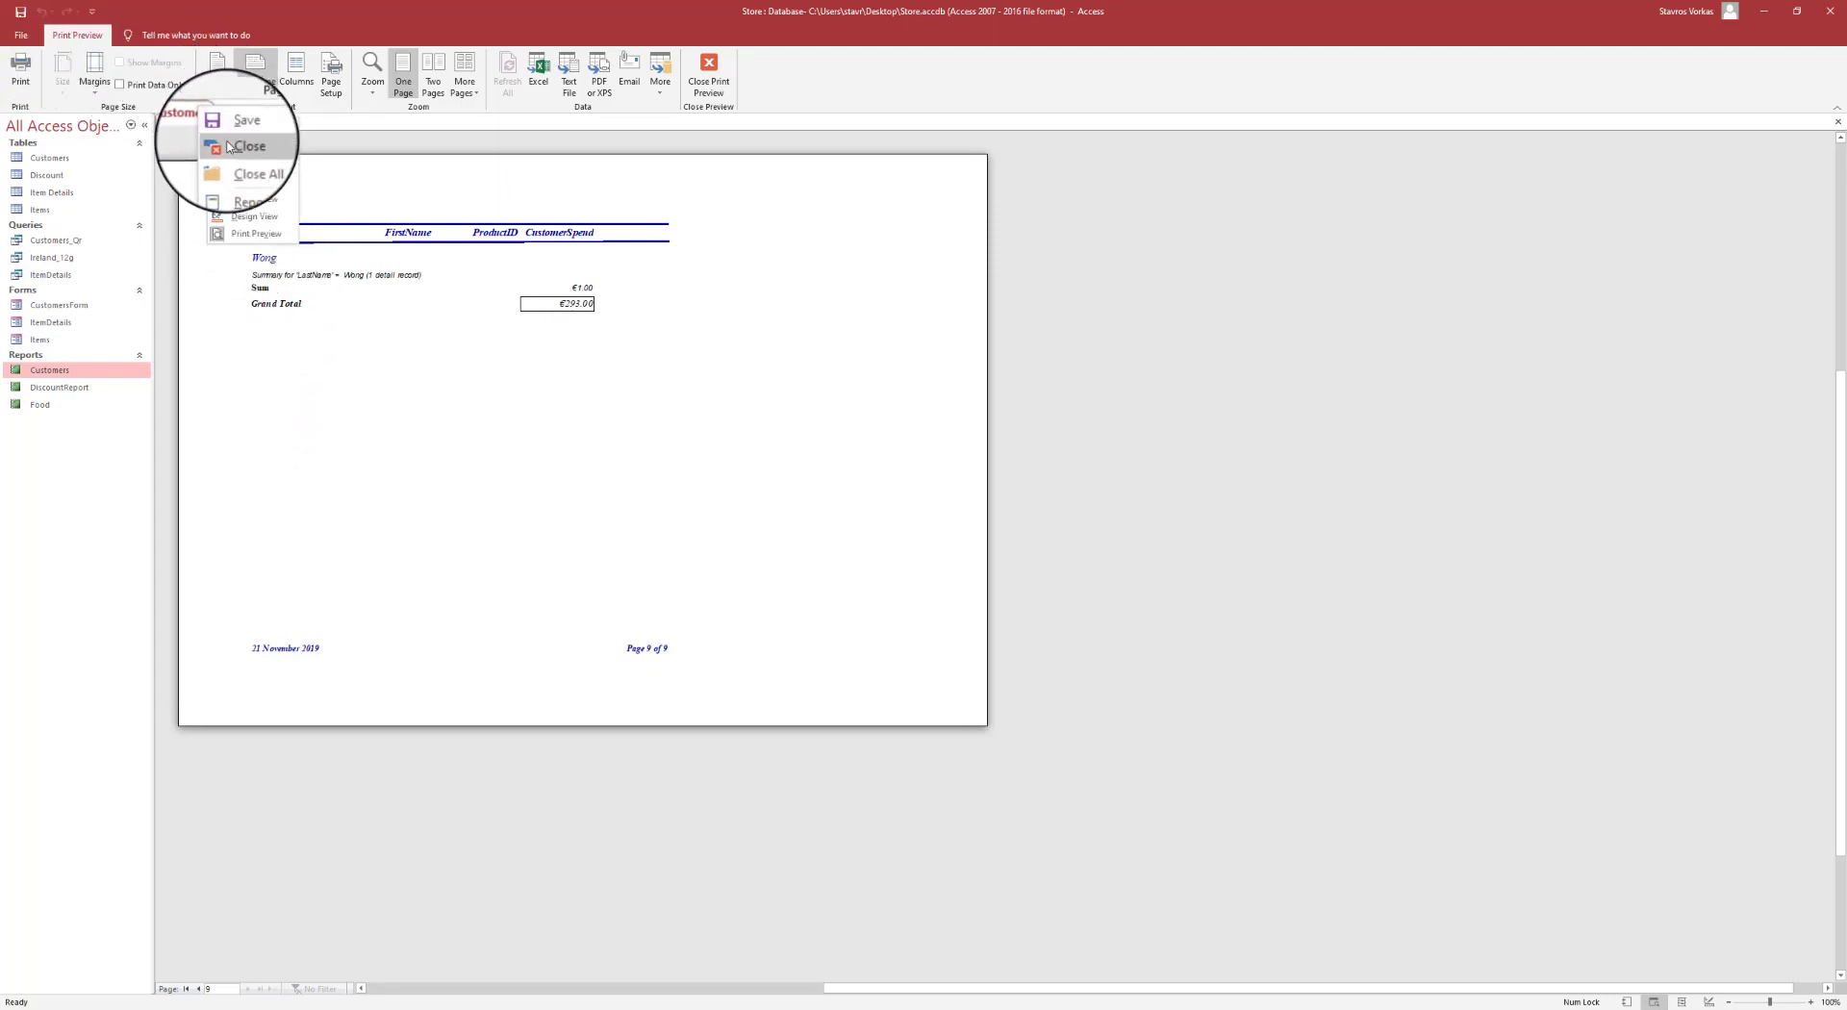
{"action": "left_click", "coordinate": [227, 157]}
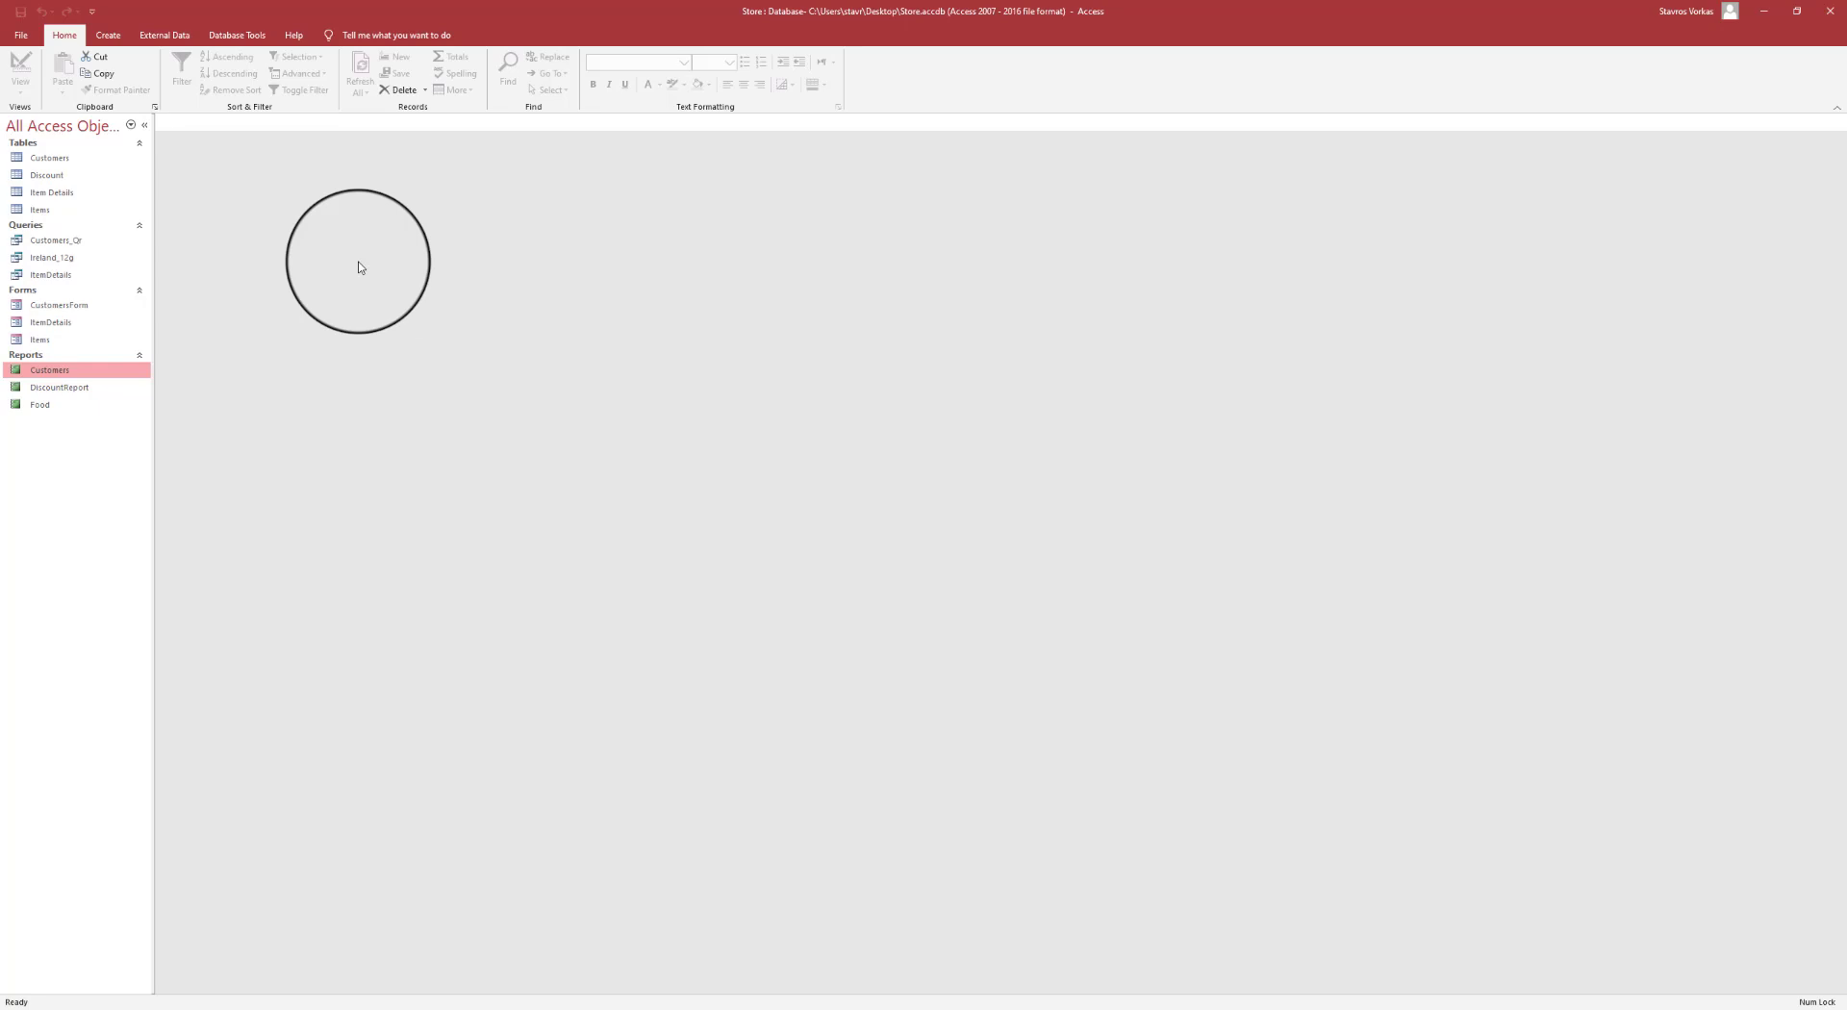
- Start a new query design with the Customers and Items tables, arranging their field lists
{"action": "left_click", "coordinate": [107, 35]}
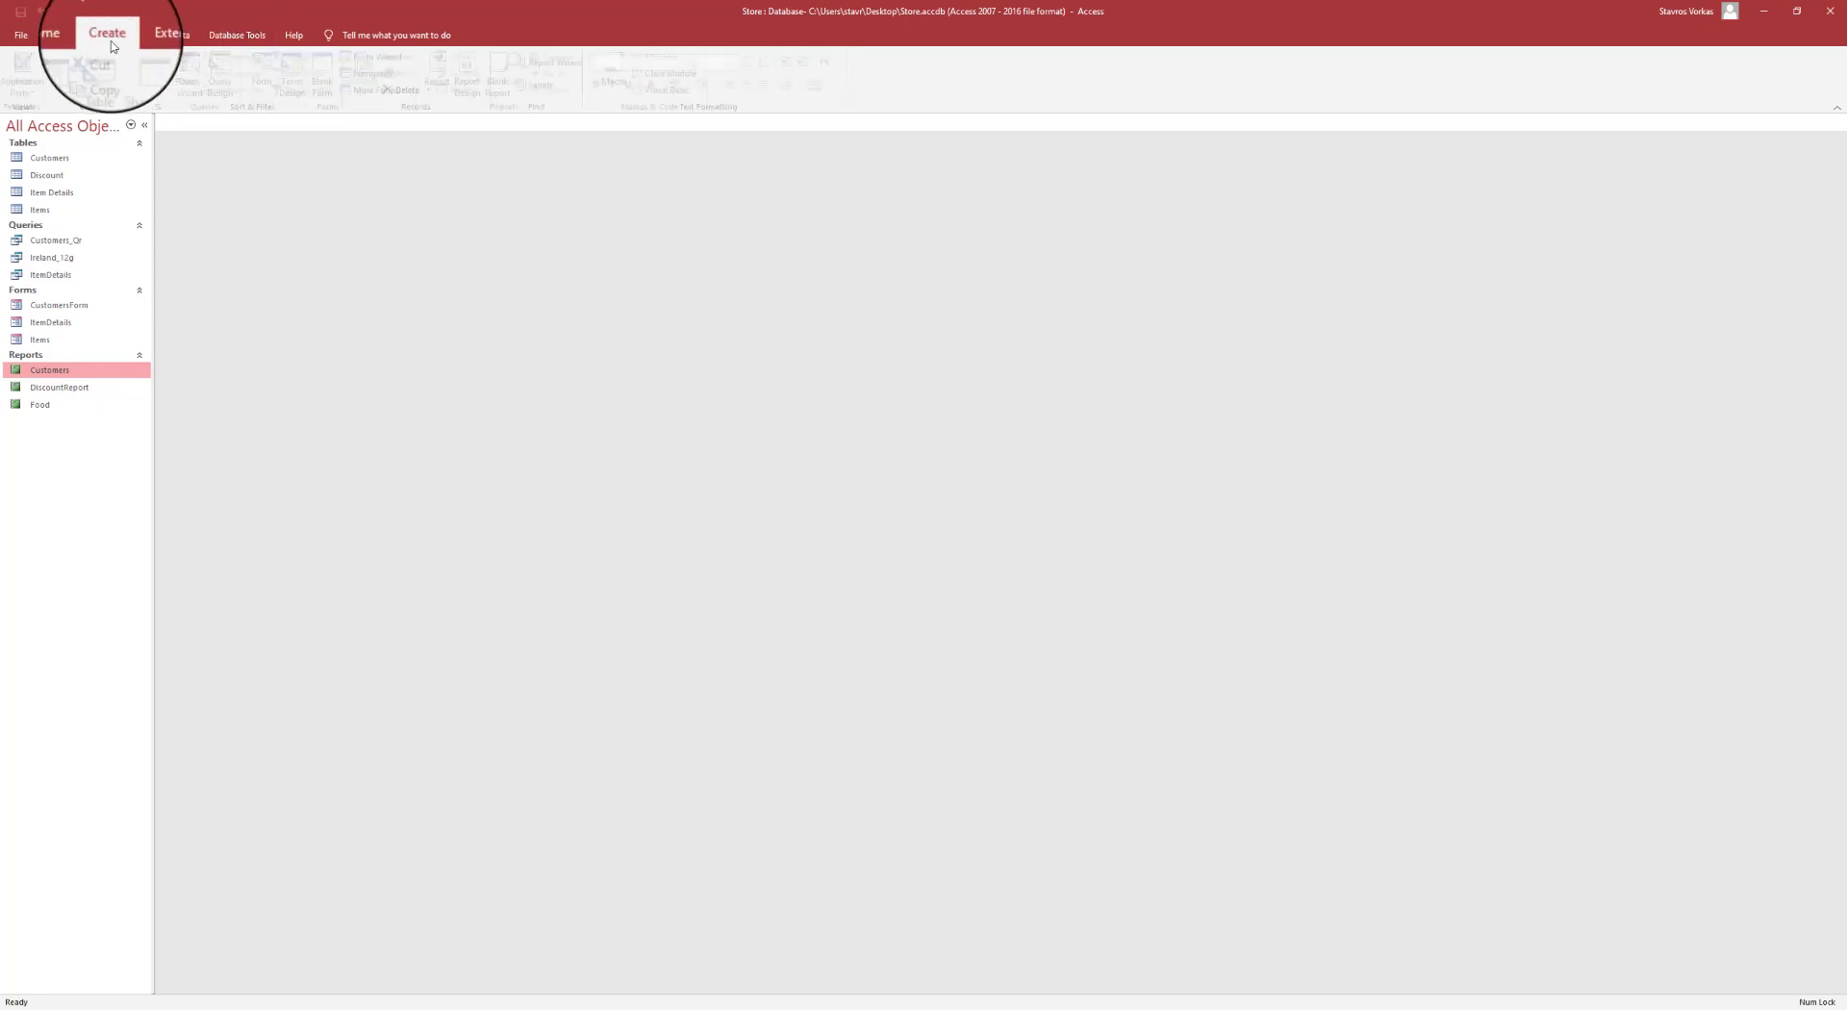
{"action": "left_click", "coordinate": [225, 80]}
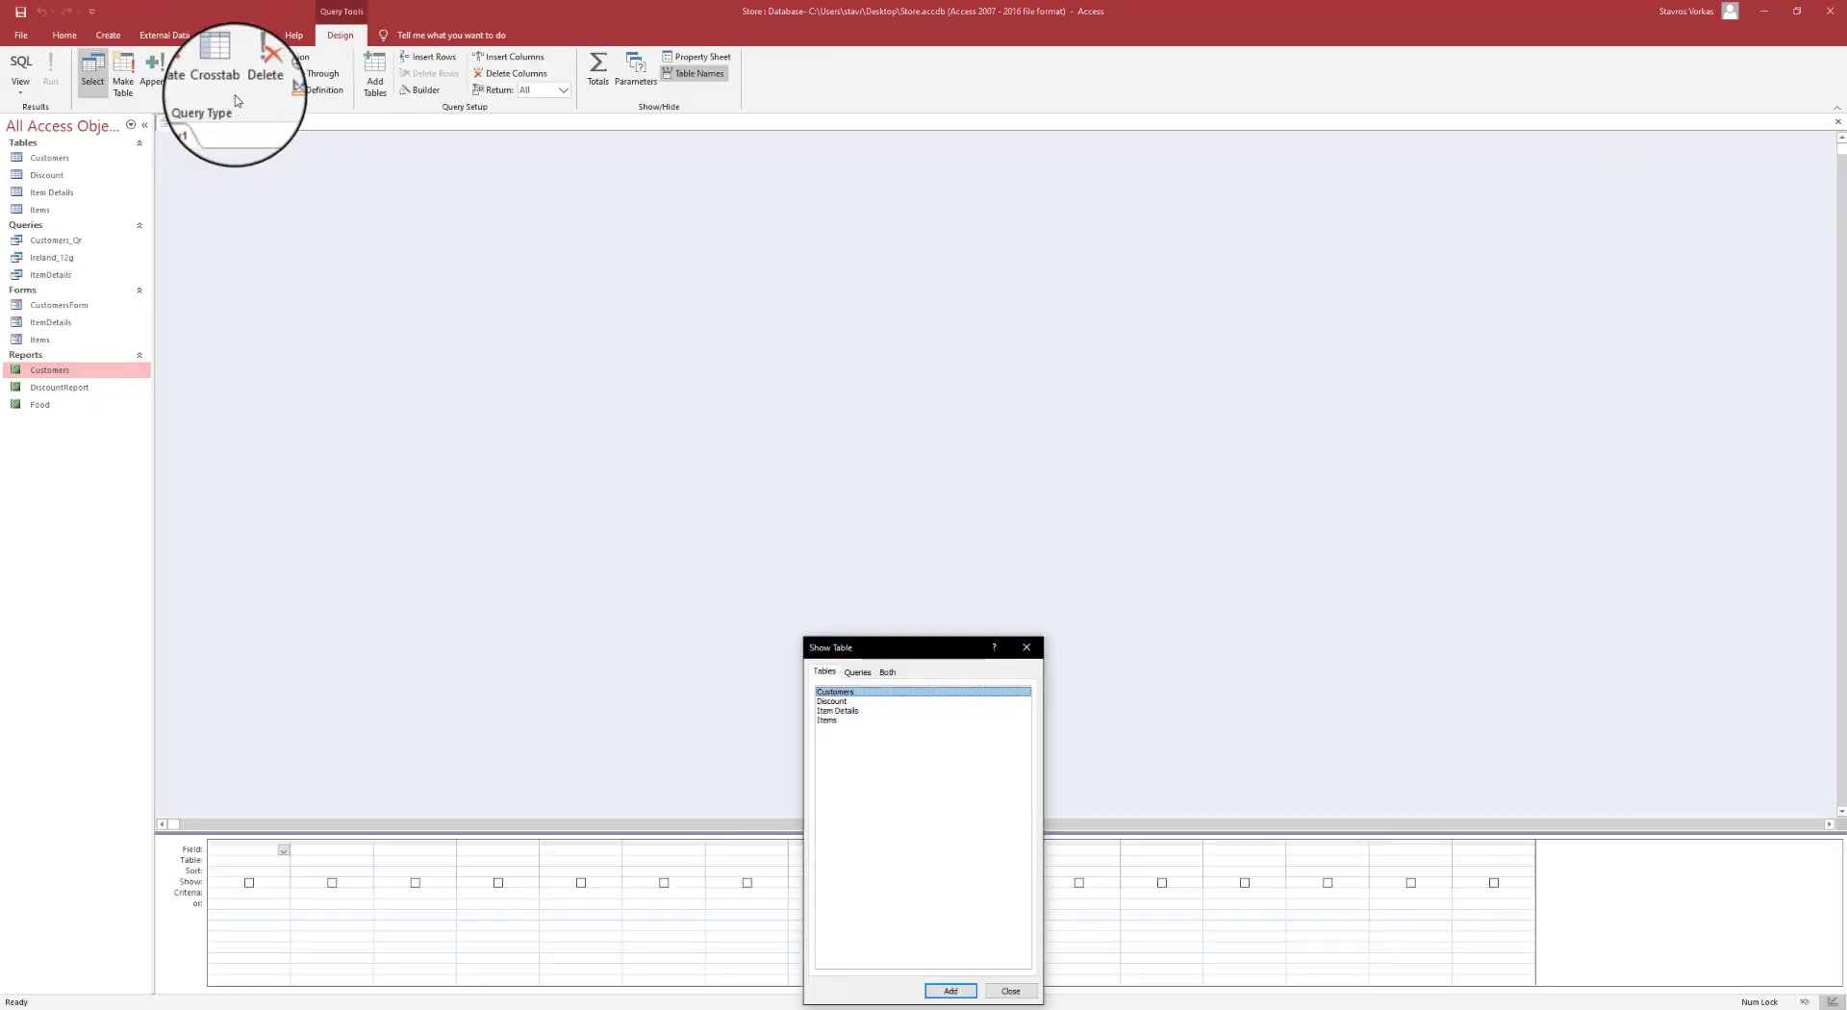
{"action": "left_click_drag", "start_coordinate": [881, 648], "coordinate": [887, 364]}
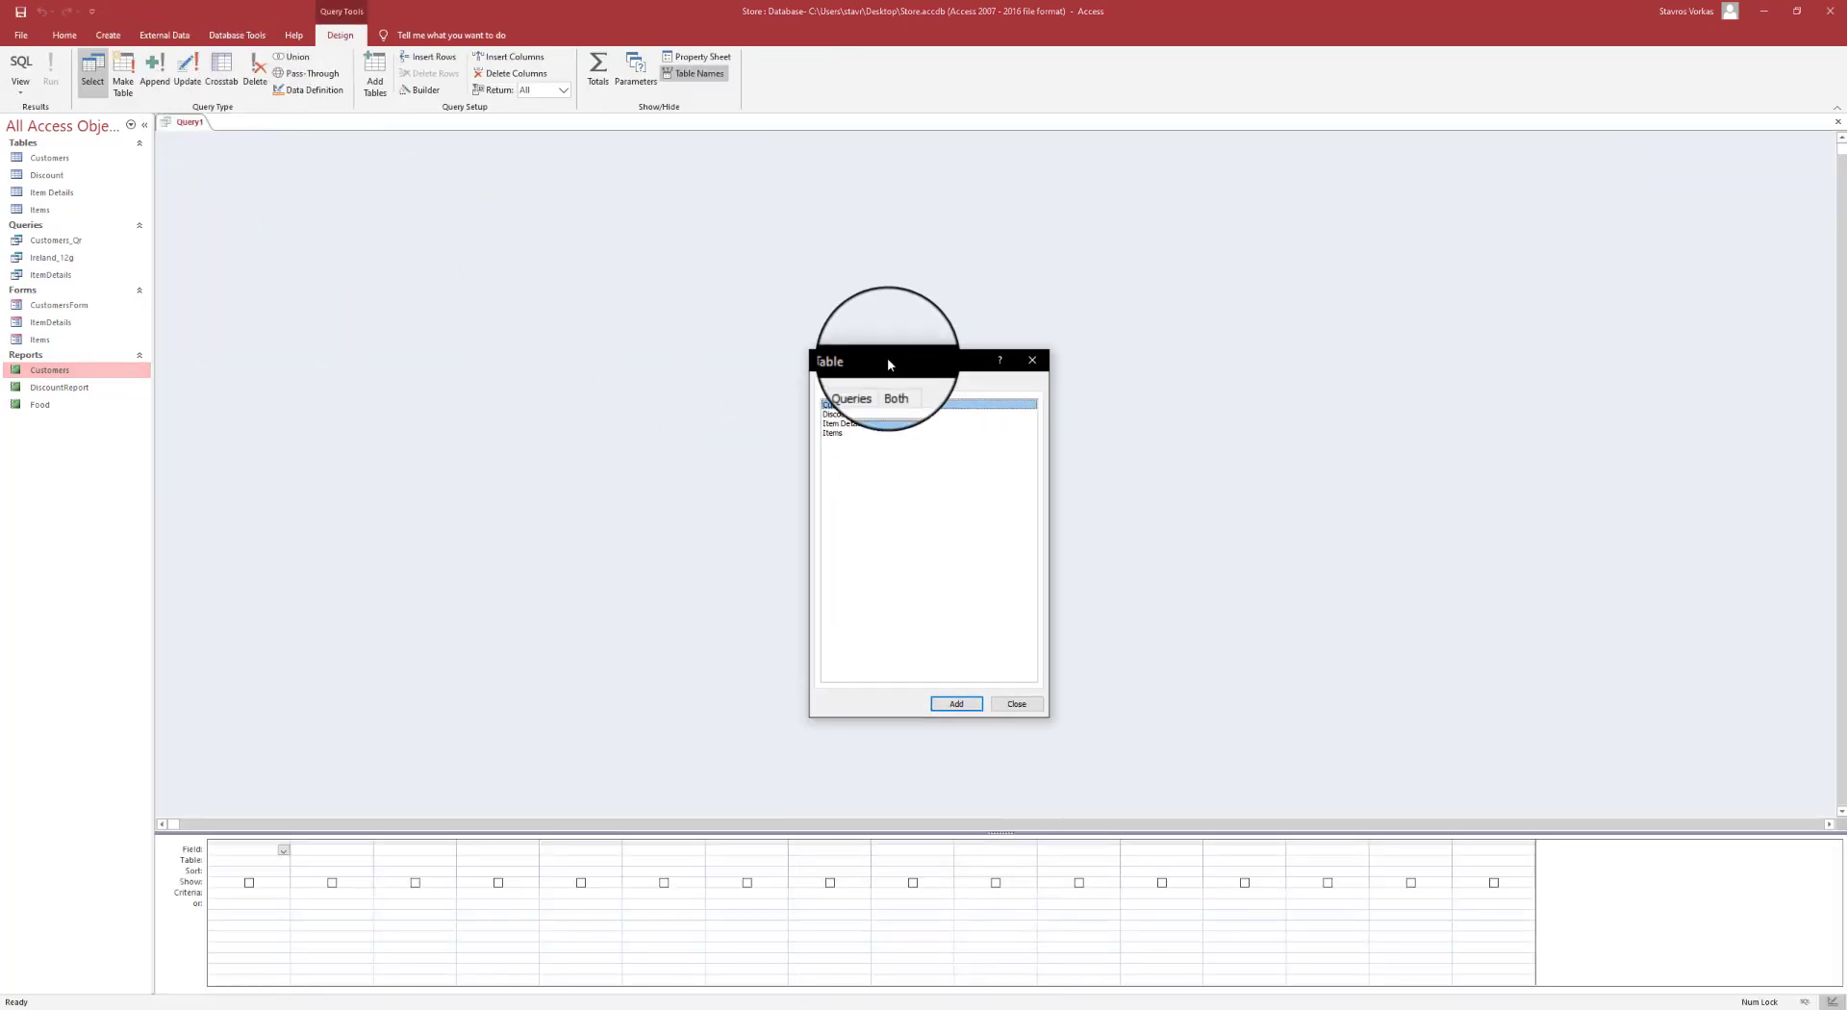
{"action": "double_click", "coordinate": [864, 407]}
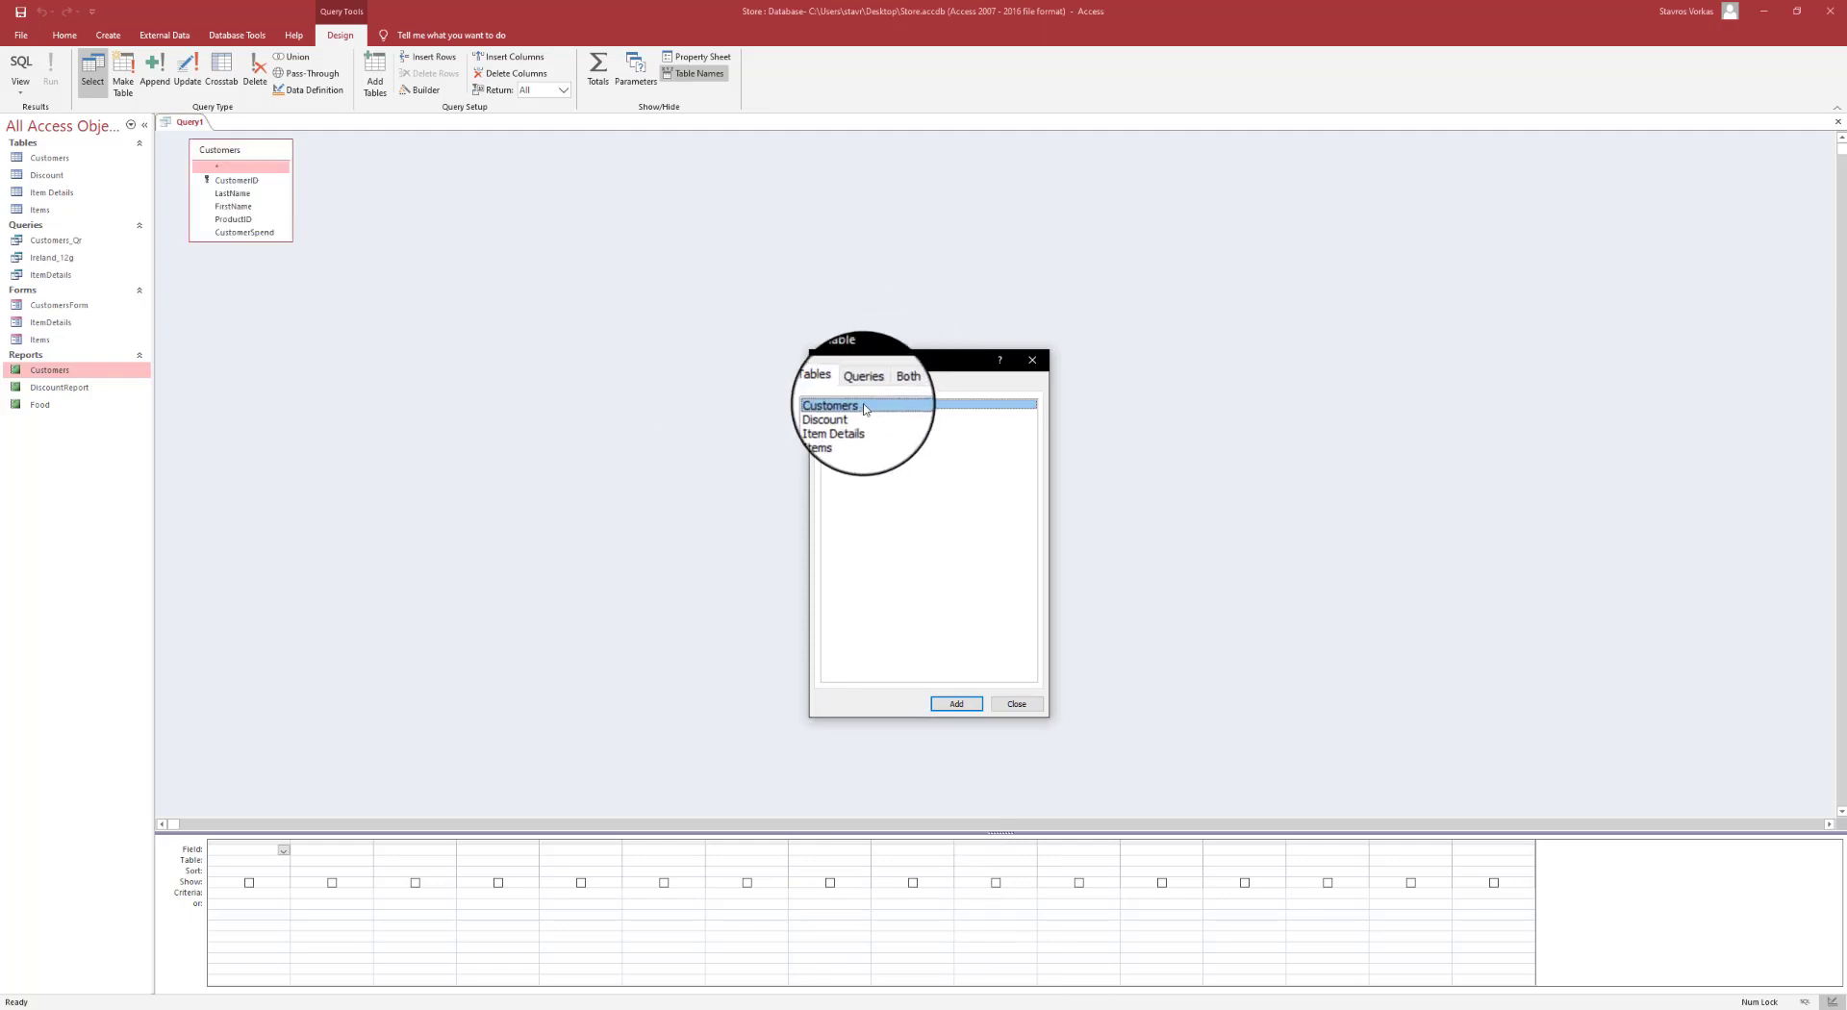
{"action": "double_click", "coordinate": [835, 433]}
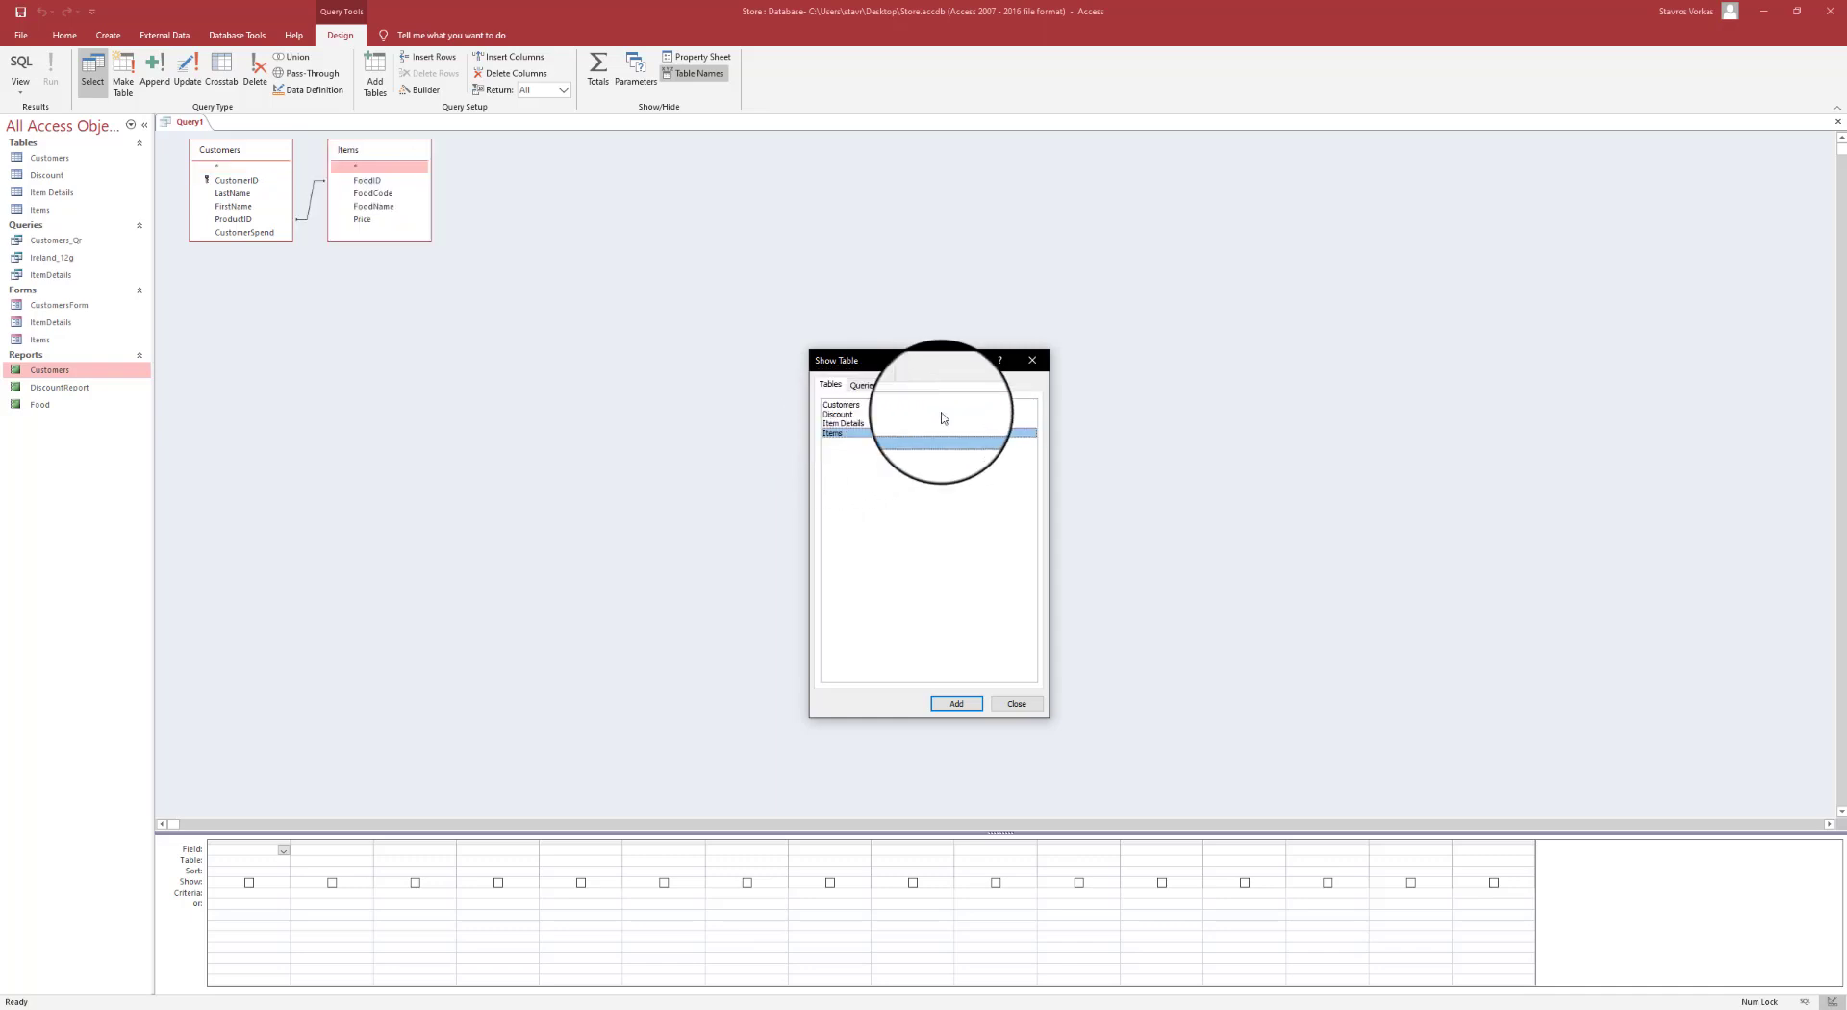
{"action": "left_click", "coordinate": [1042, 367]}
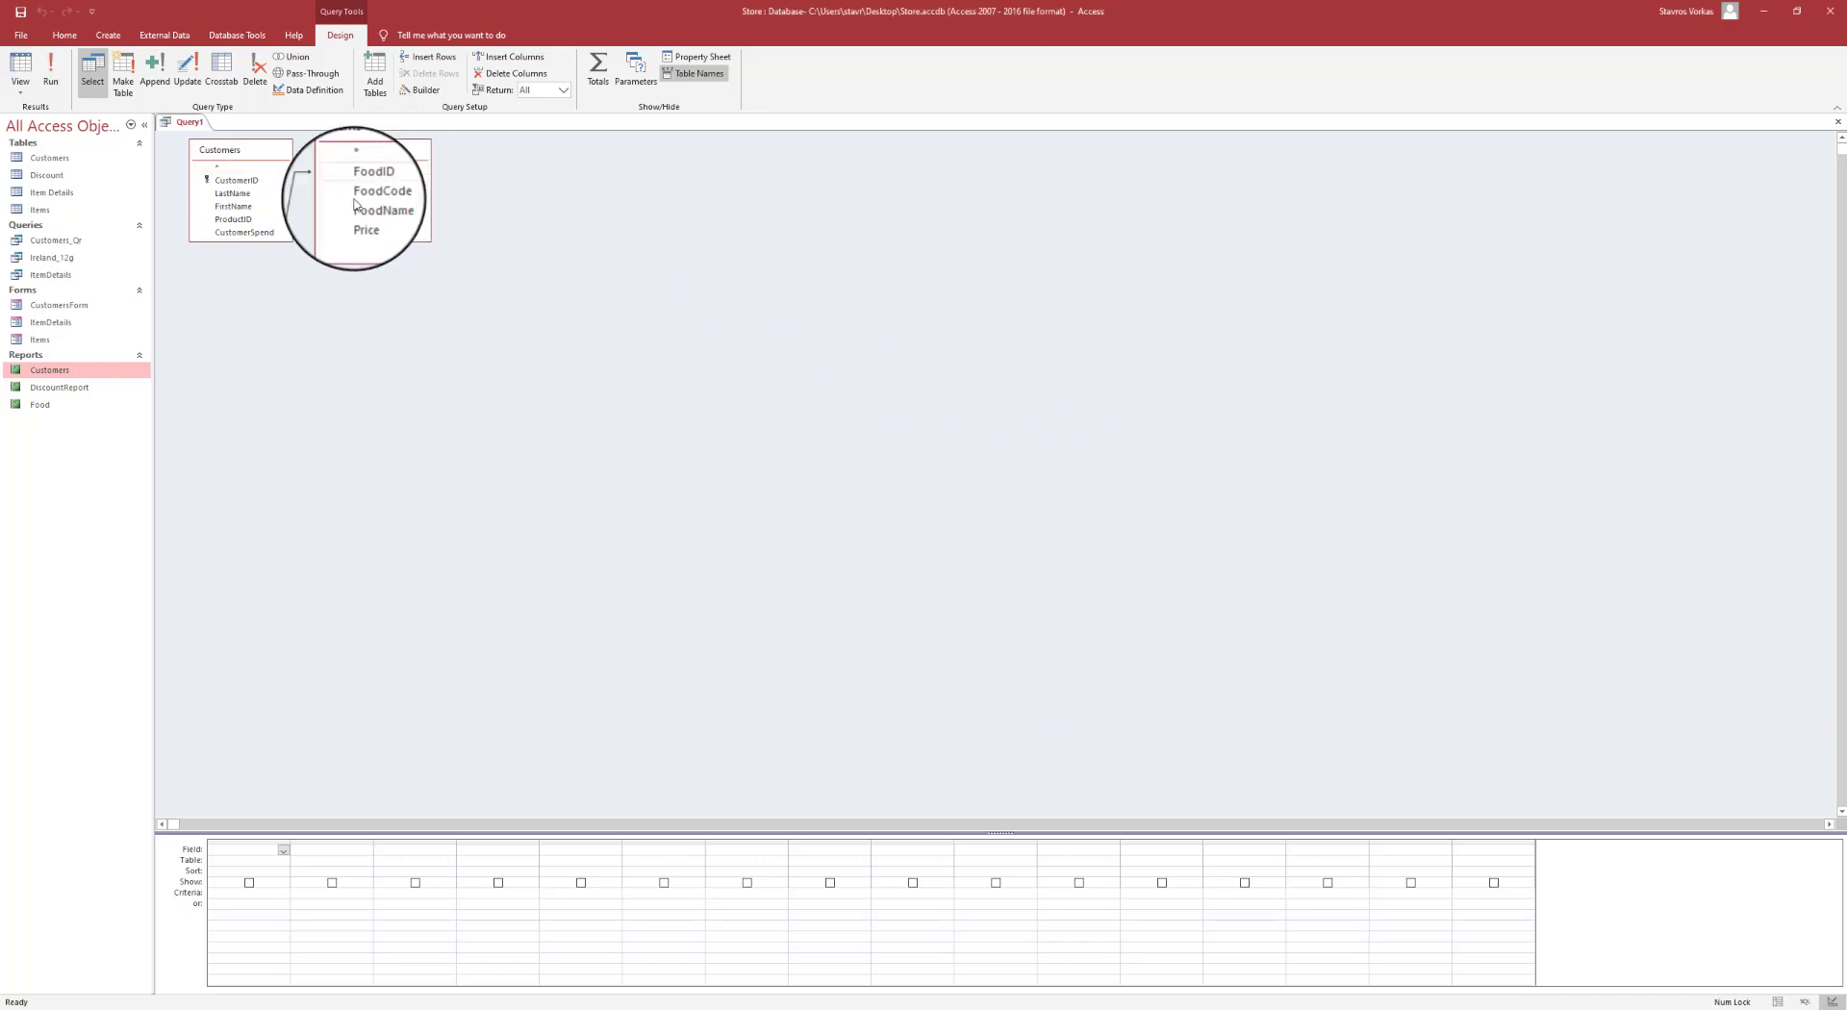
{"action": "left_click_drag", "start_coordinate": [288, 238], "coordinate": [313, 276]}
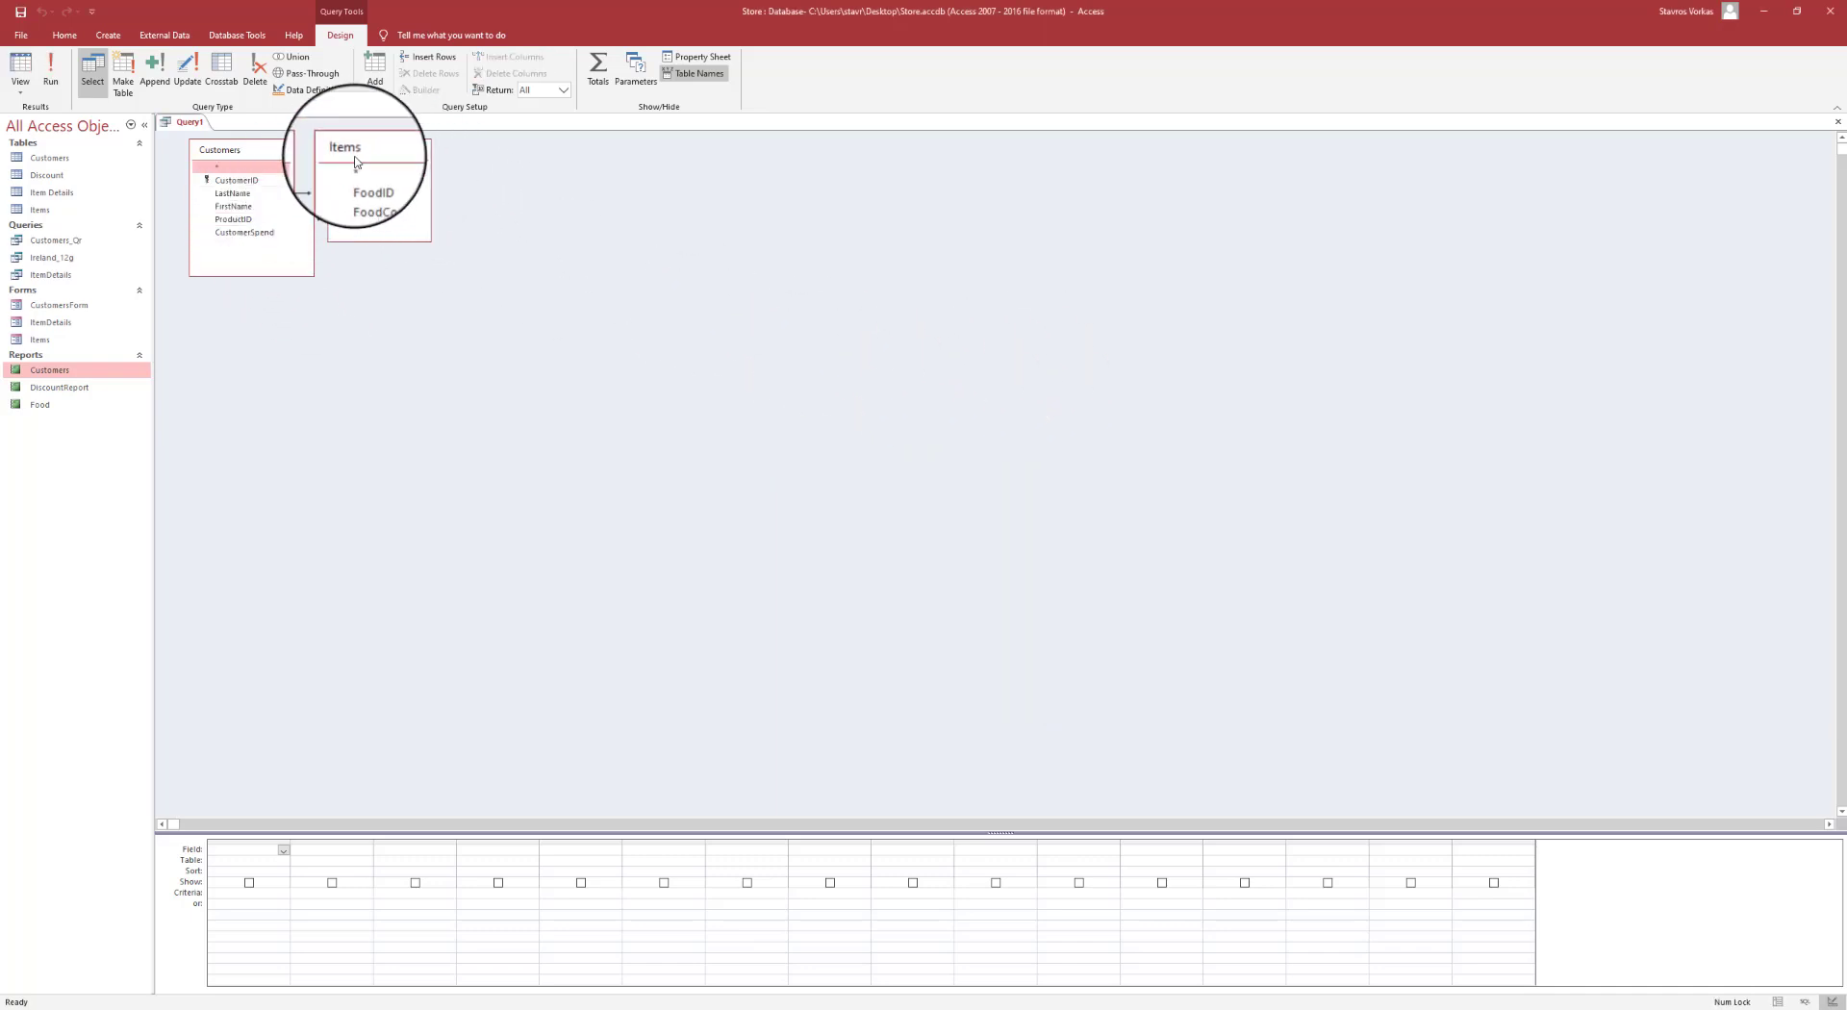
{"action": "left_click_drag", "start_coordinate": [378, 152], "coordinate": [438, 170]}
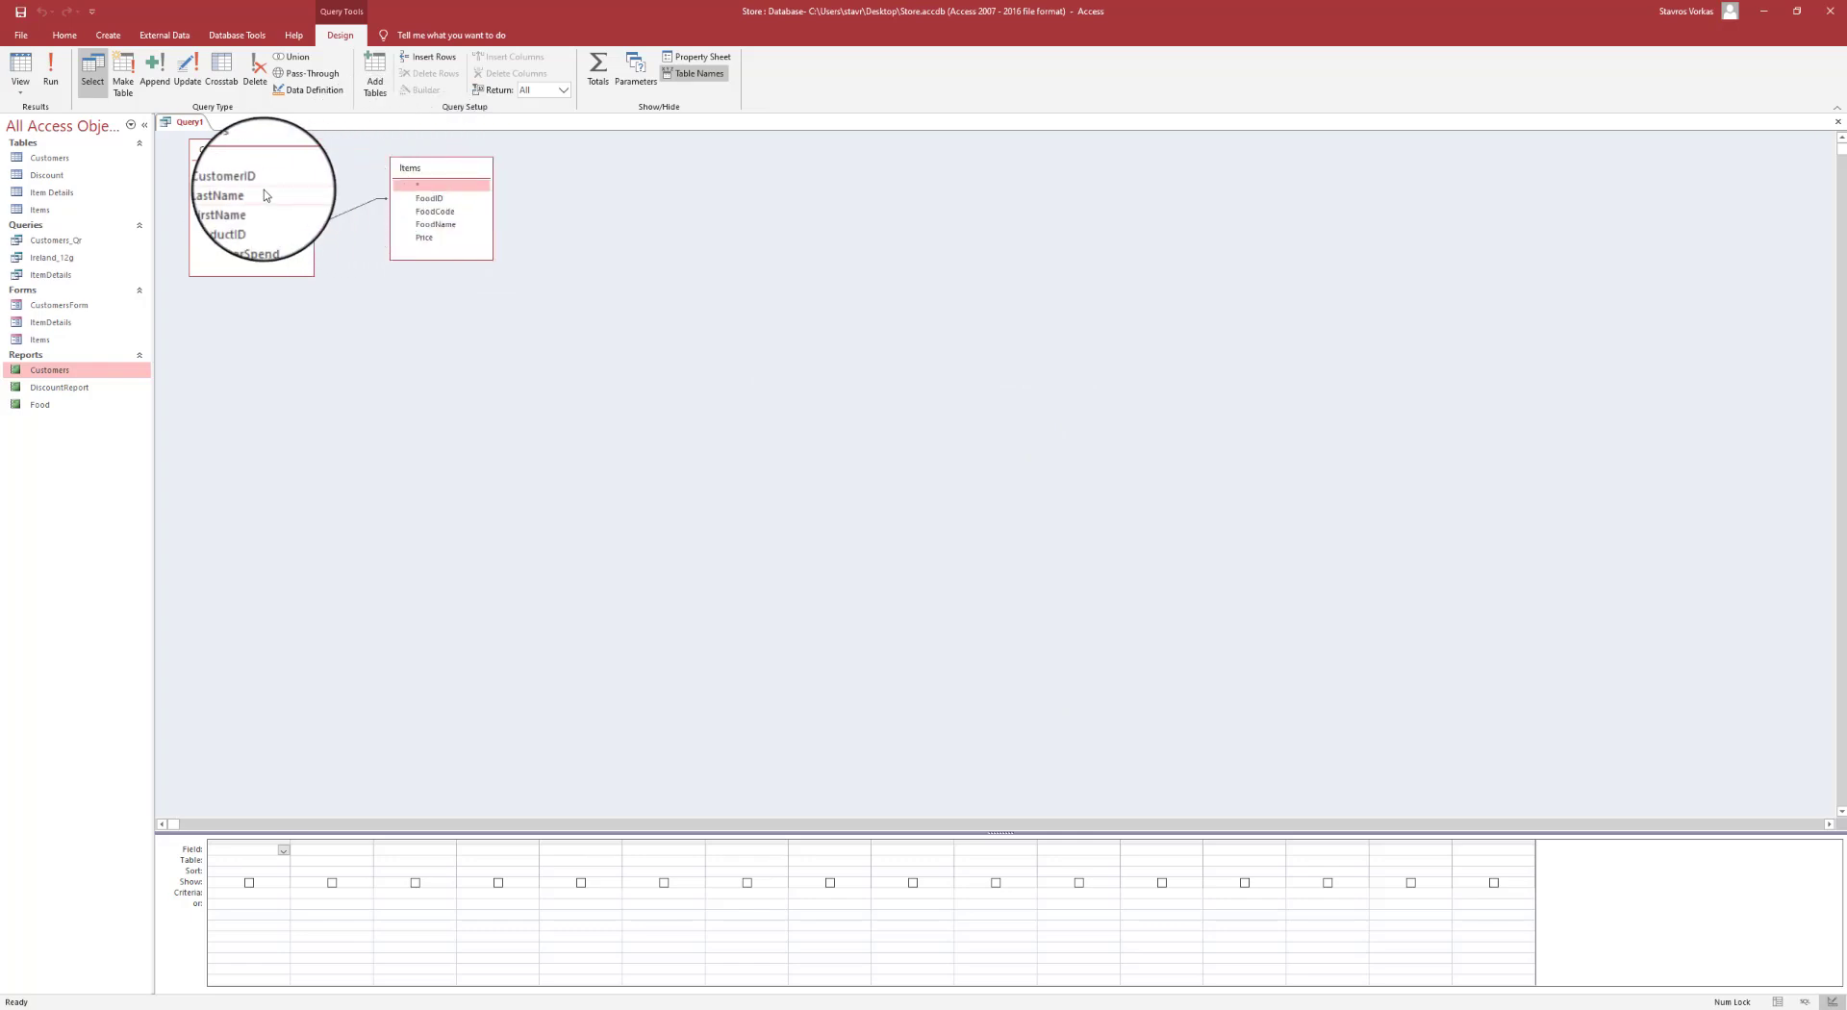
- Add LastName, FirstName and FoodName as query columns and run the query
{"action": "double_click", "coordinate": [235, 206]}
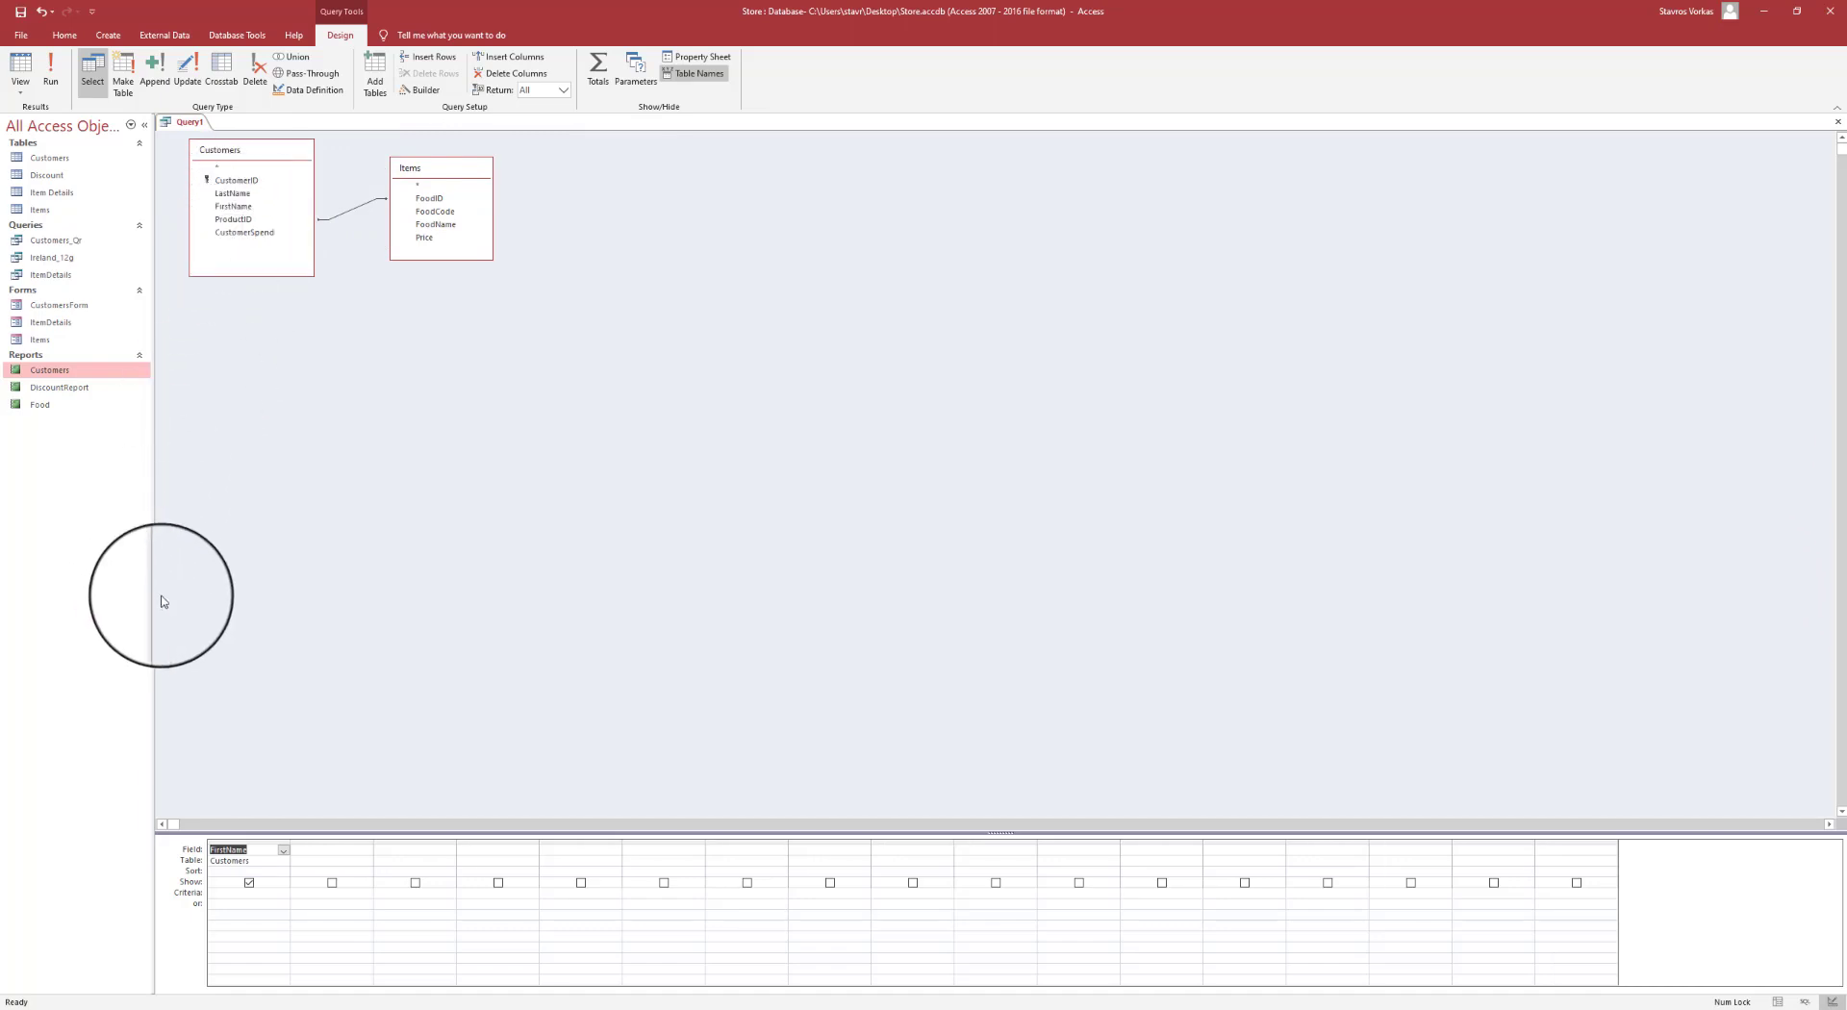
{"action": "left_click", "coordinate": [252, 844]}
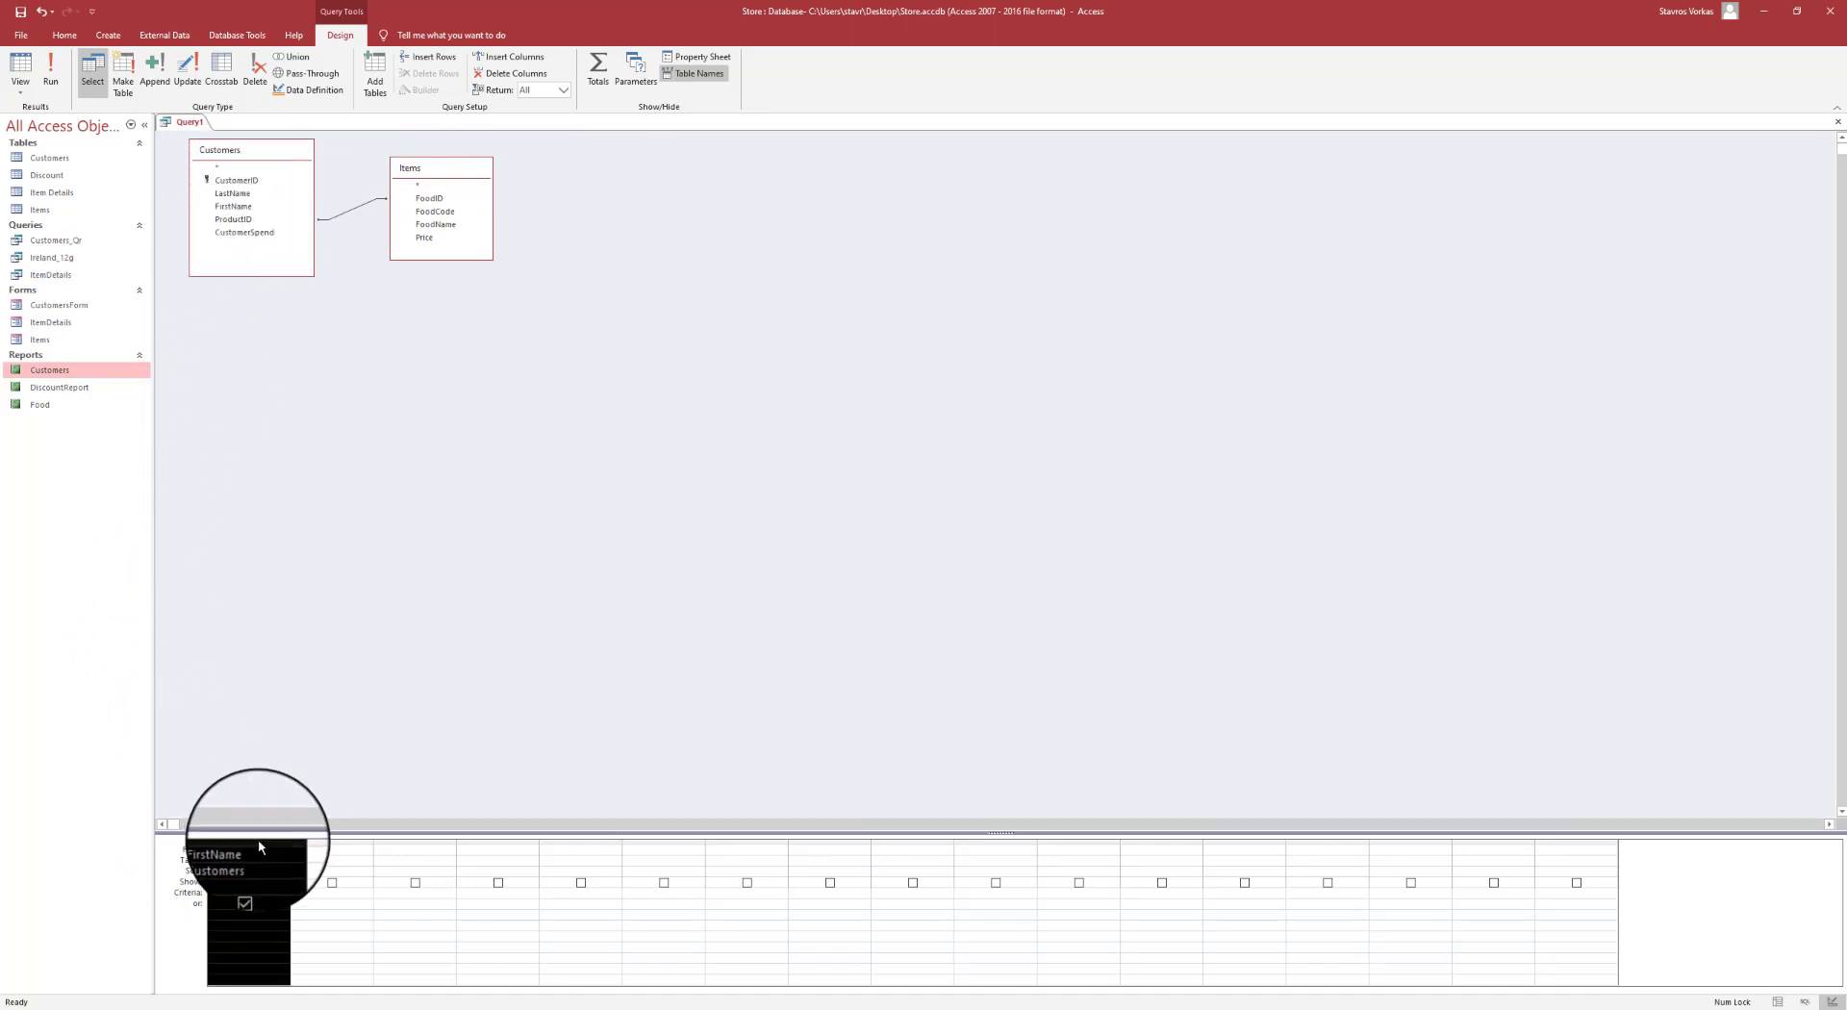
{"action": "key", "text": "Delete"}
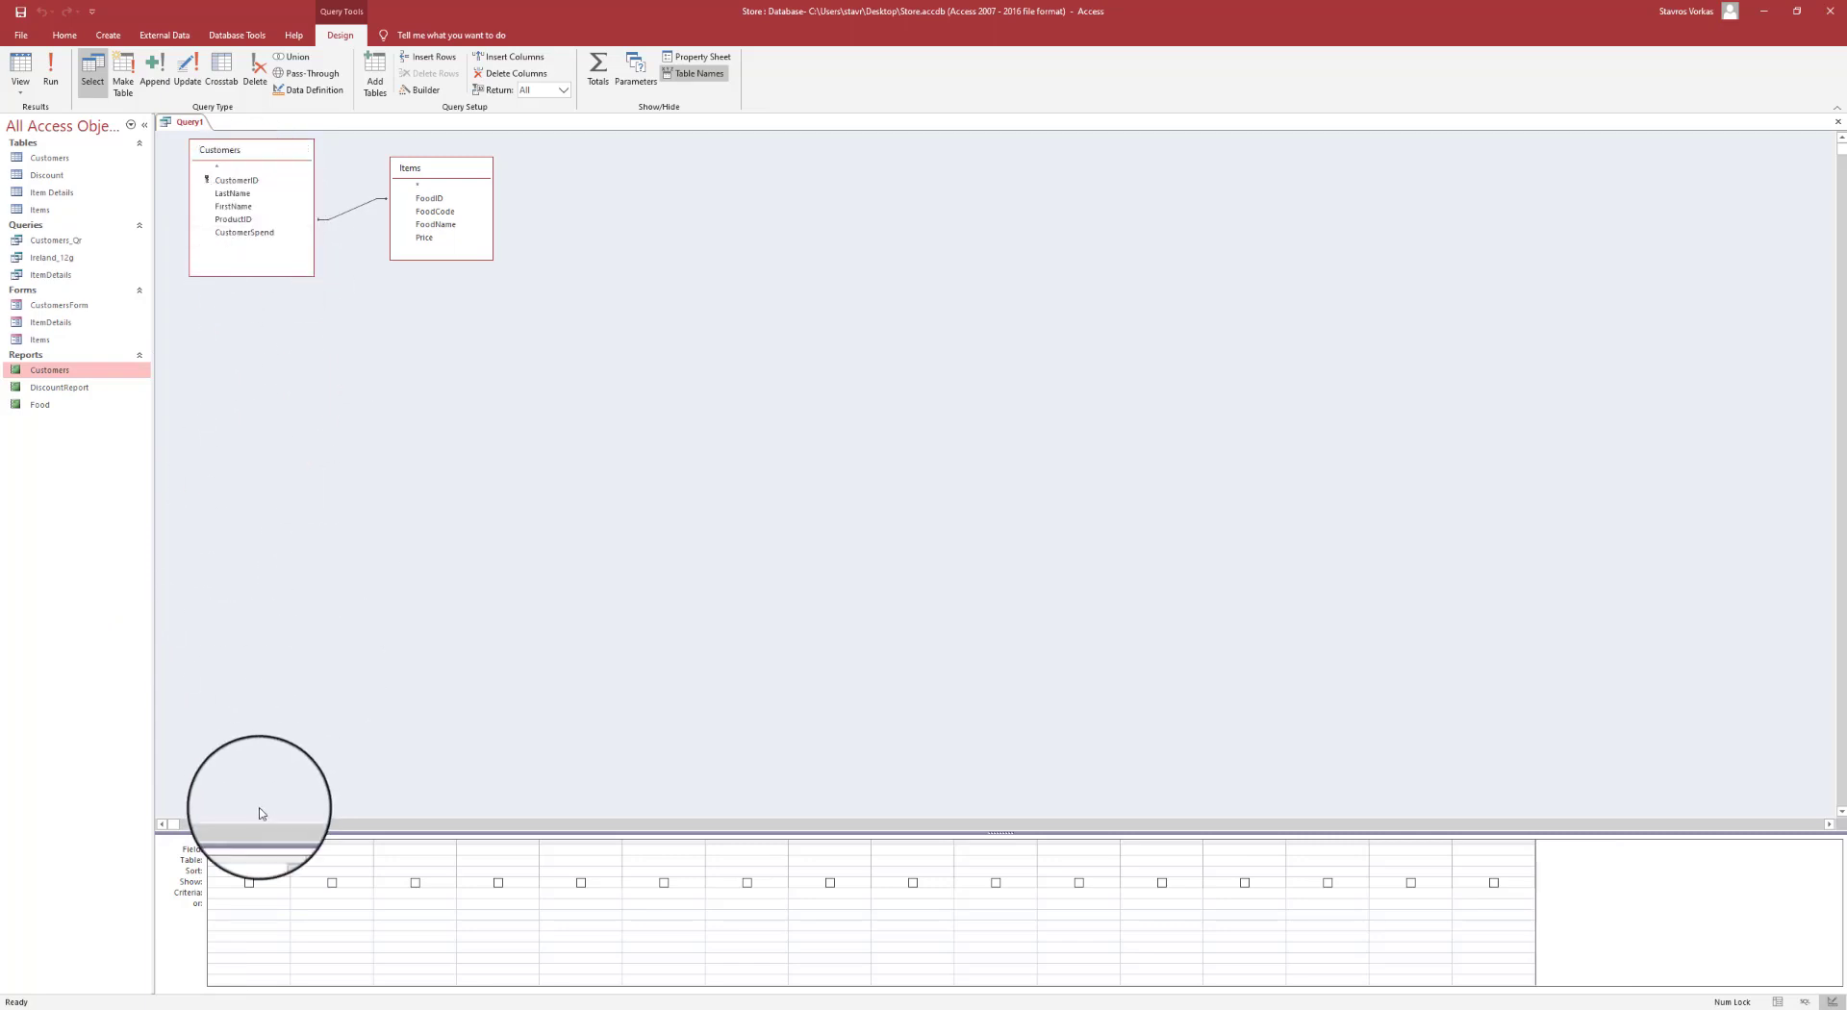
{"action": "left_click", "coordinate": [284, 850]}
{"action": "left_click", "coordinate": [339, 677]}
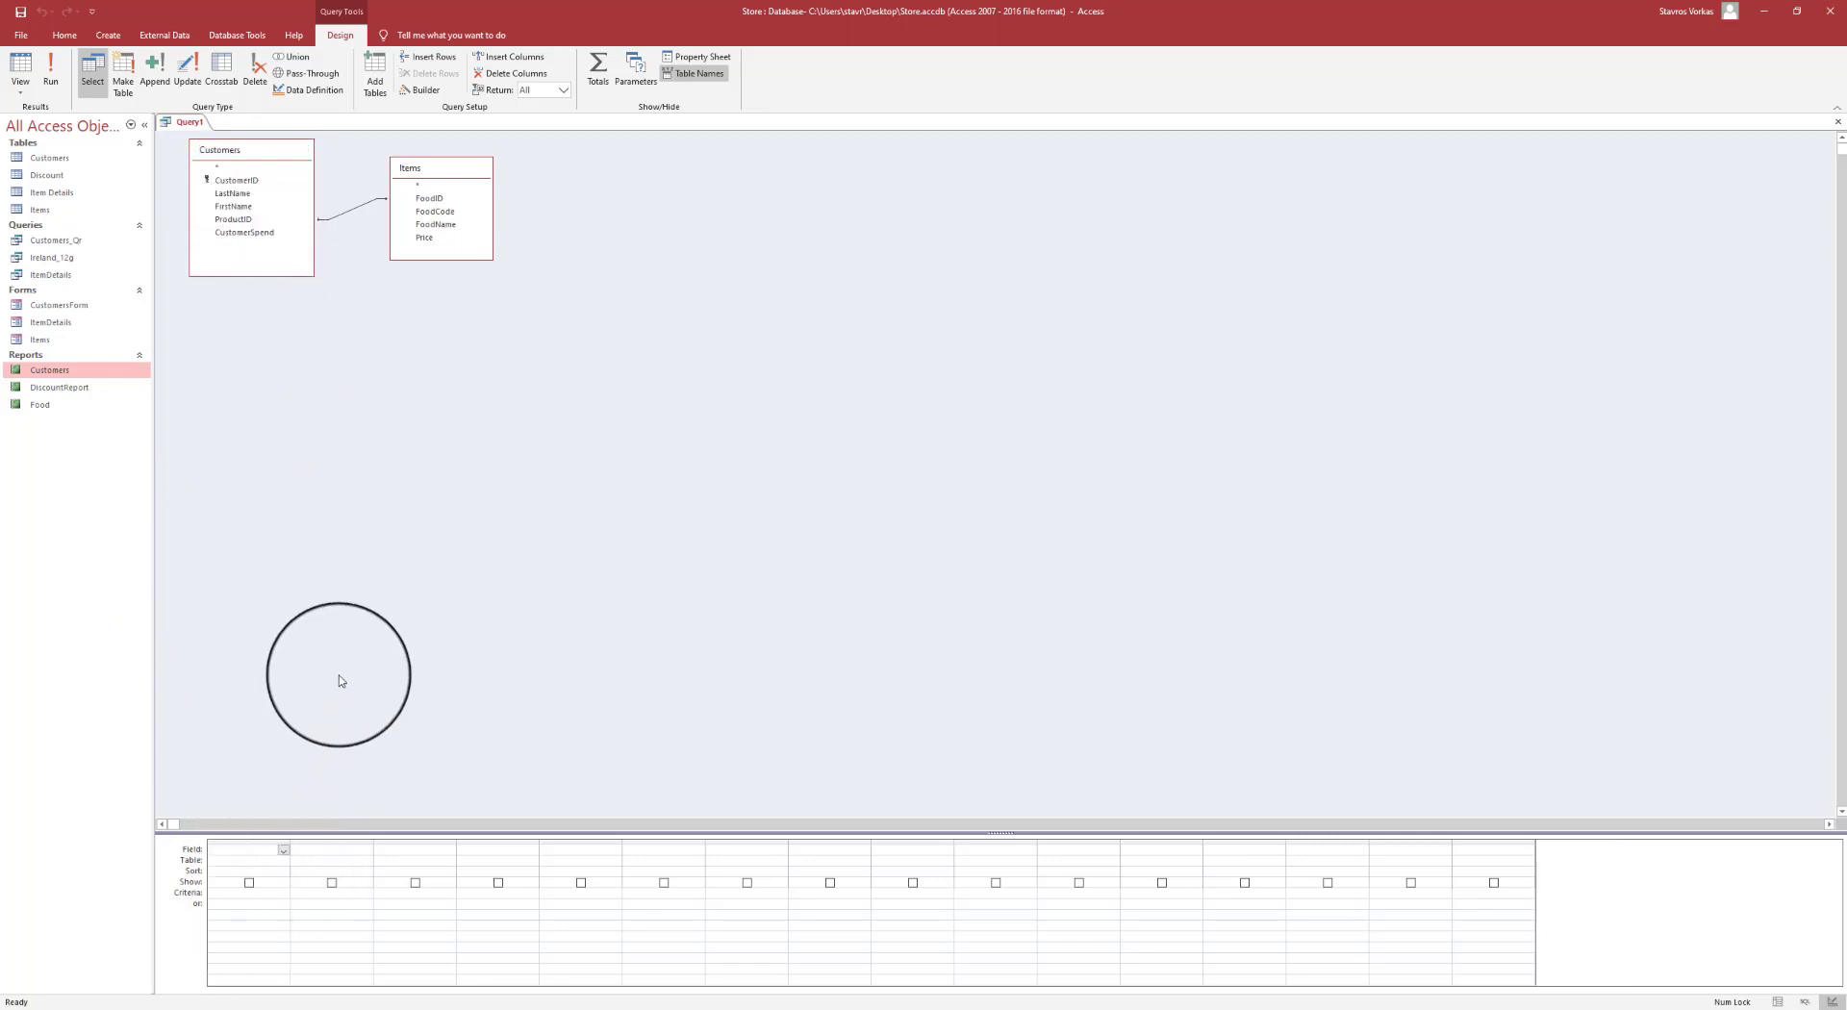
{"action": "double_click", "coordinate": [232, 193]}
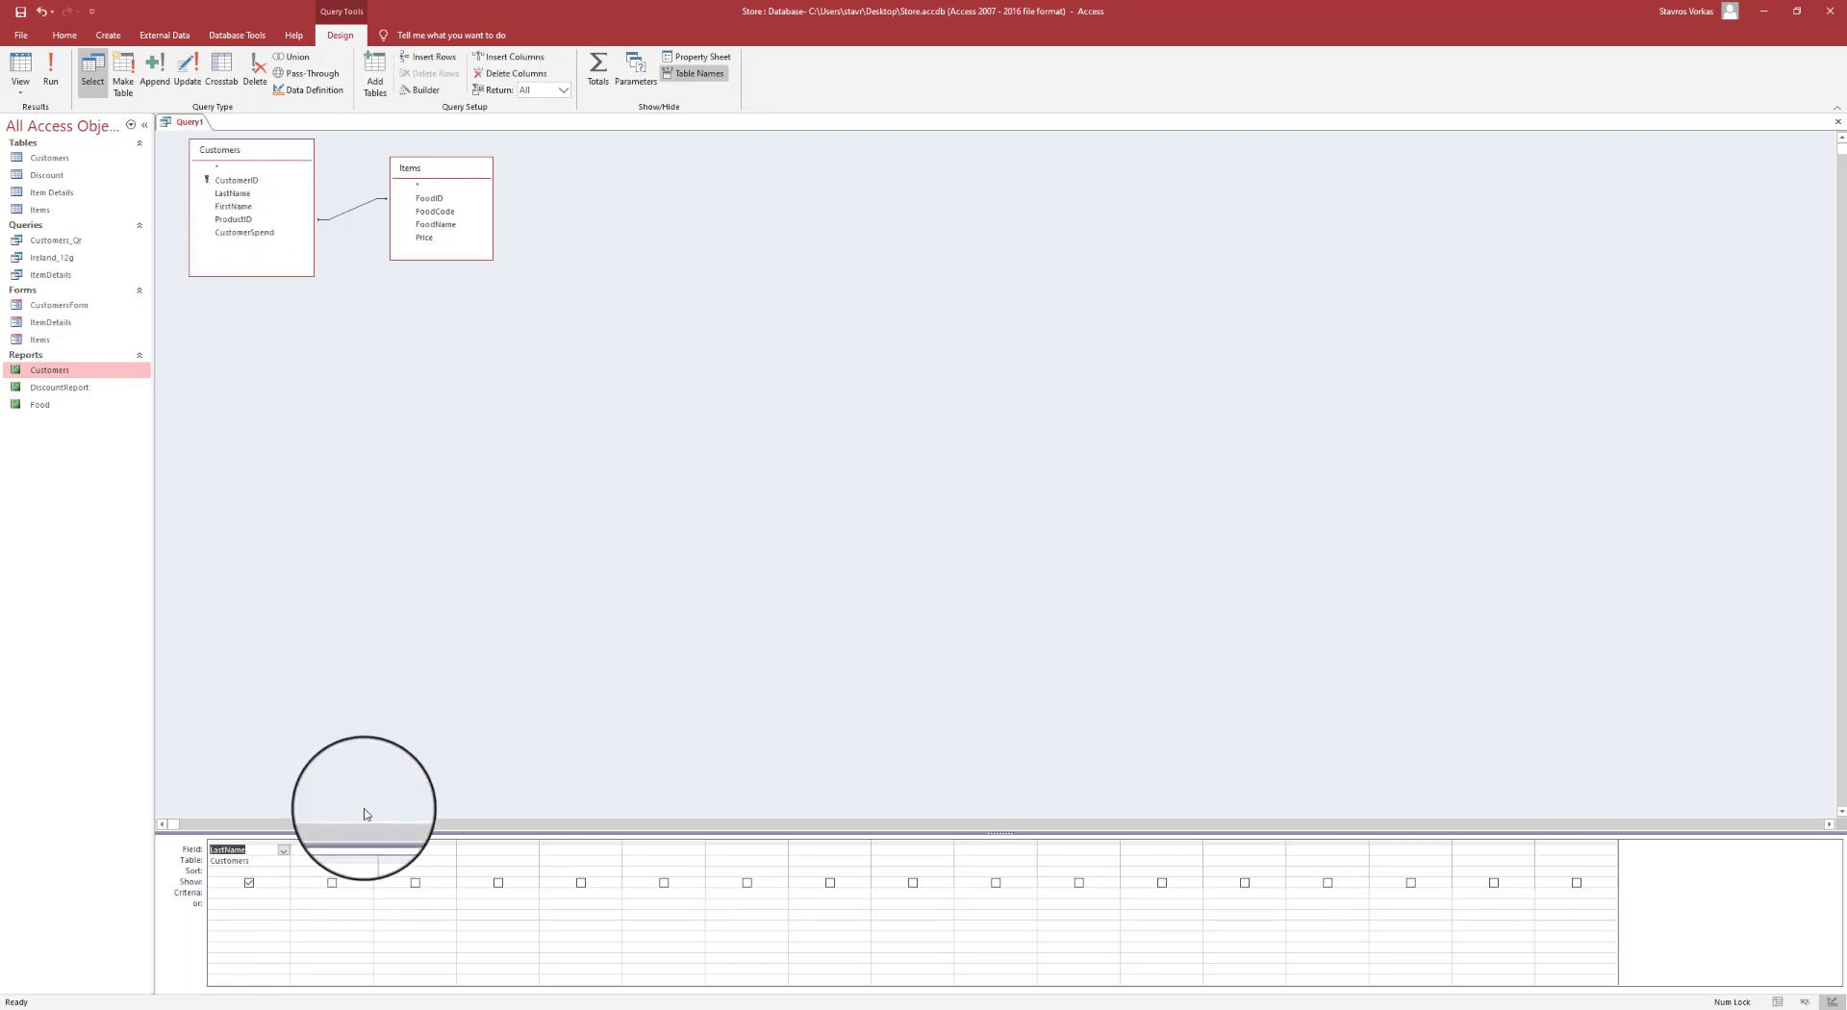
{"action": "double_click", "coordinate": [240, 206]}
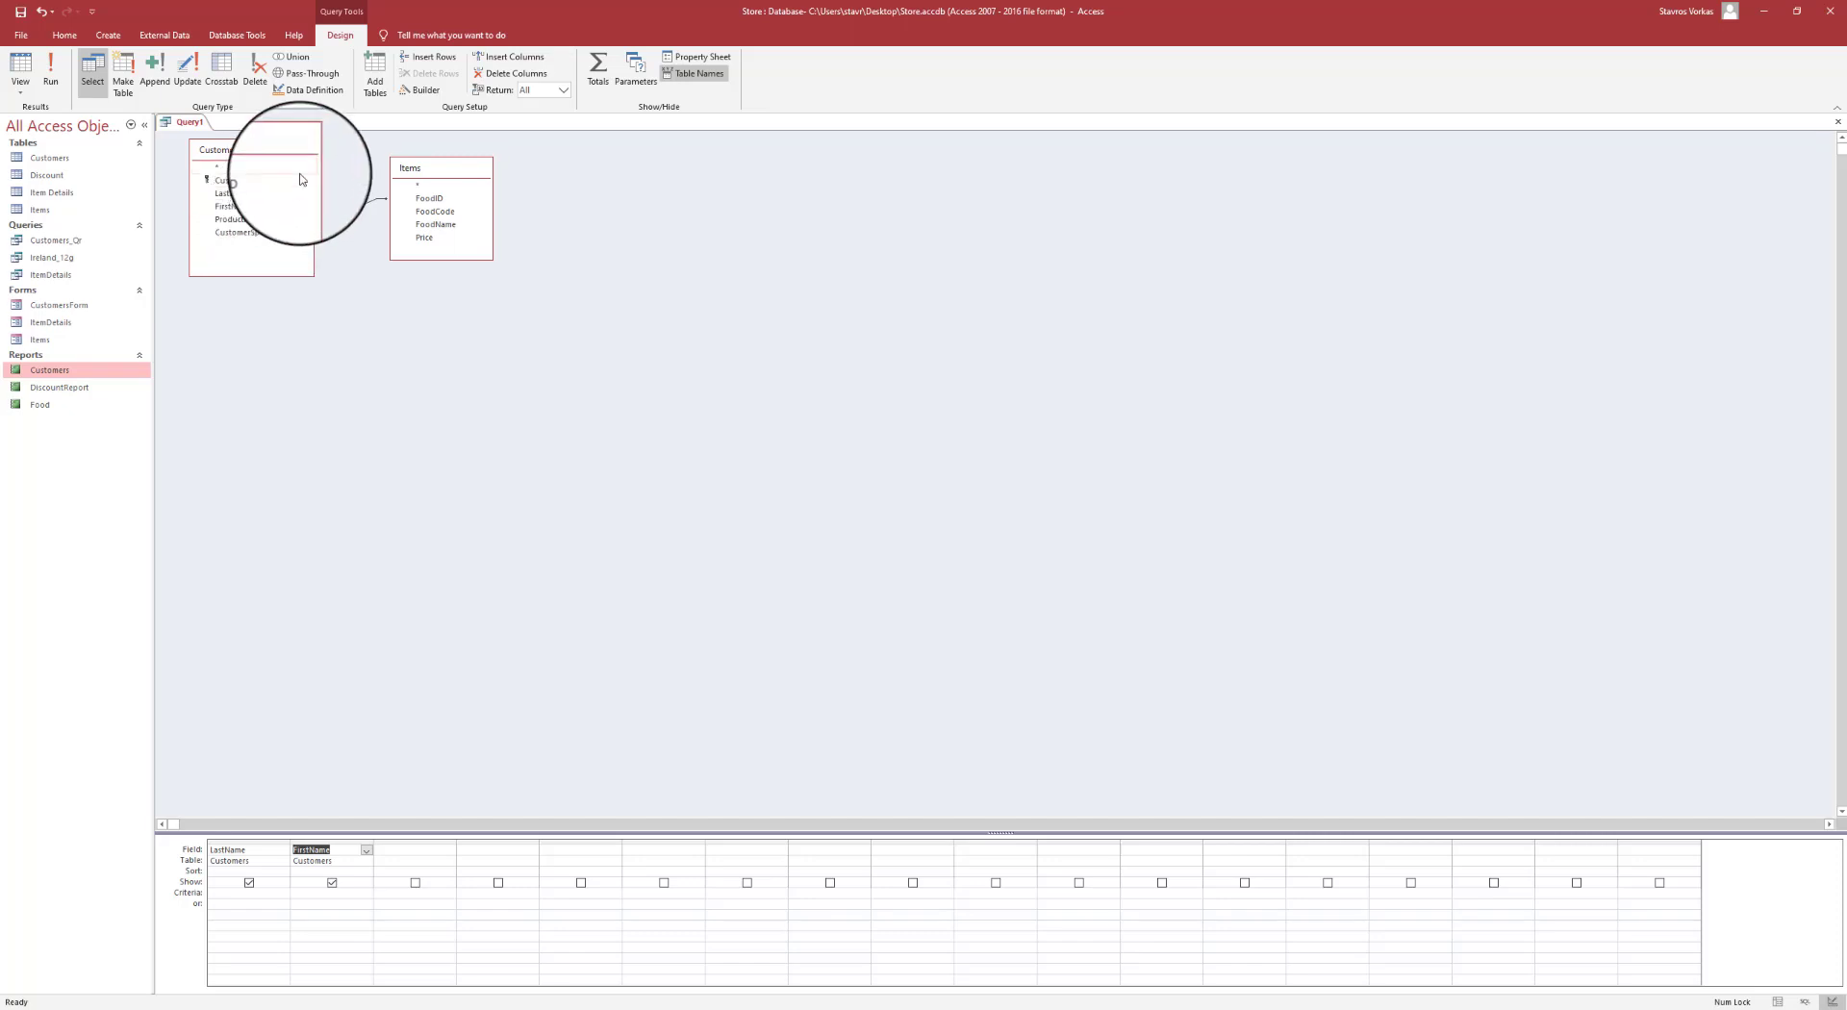
{"action": "double_click", "coordinate": [436, 225]}
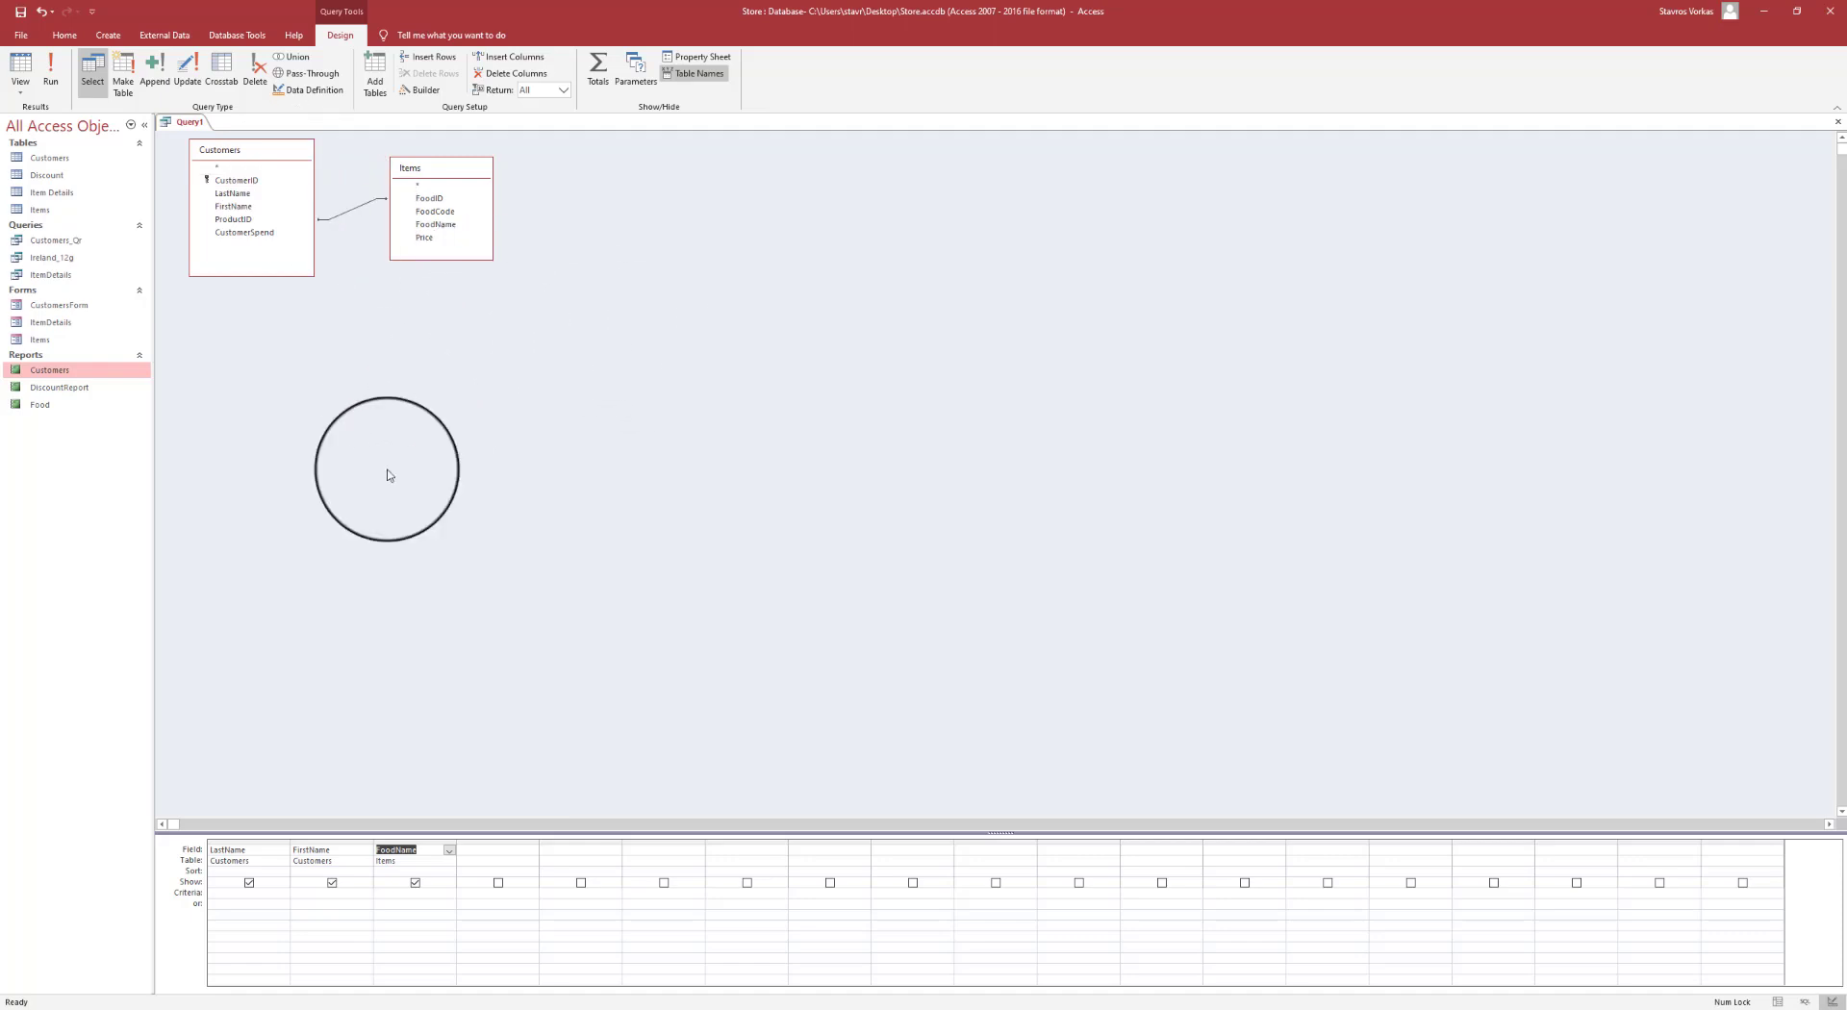
{"action": "left_click", "coordinate": [479, 550]}
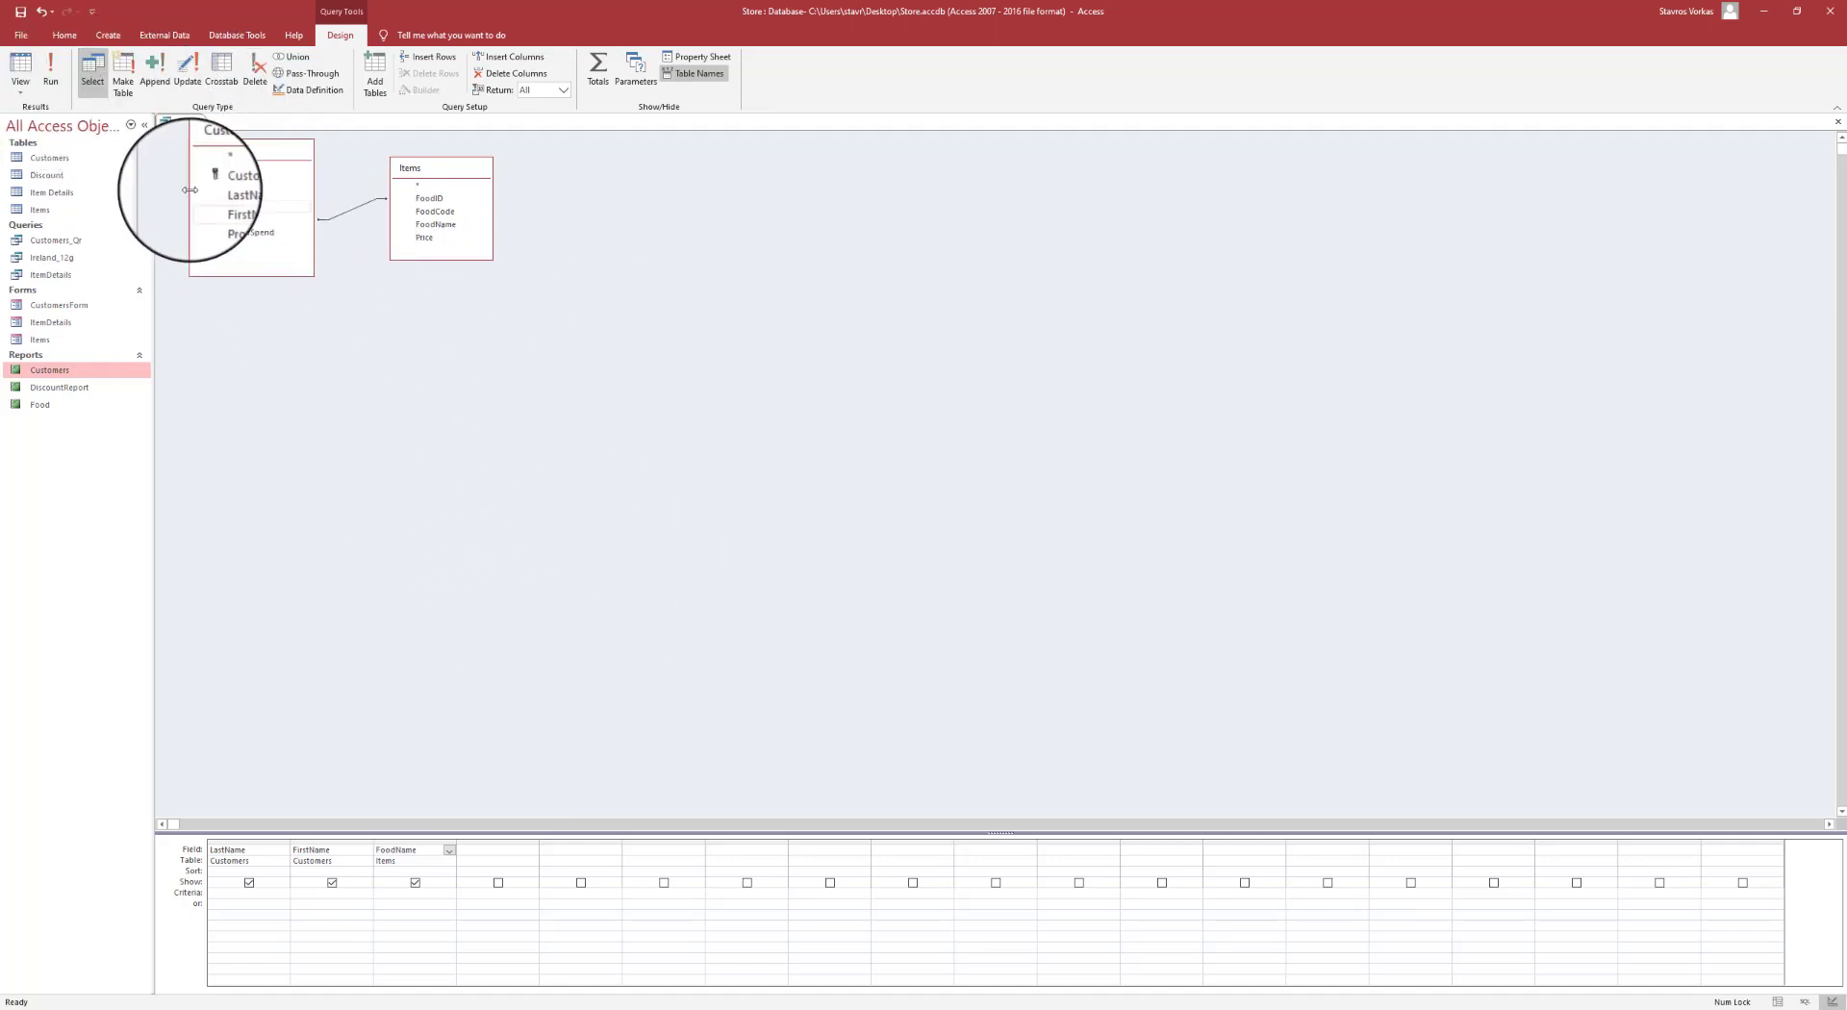
{"action": "left_click", "coordinate": [50, 68]}
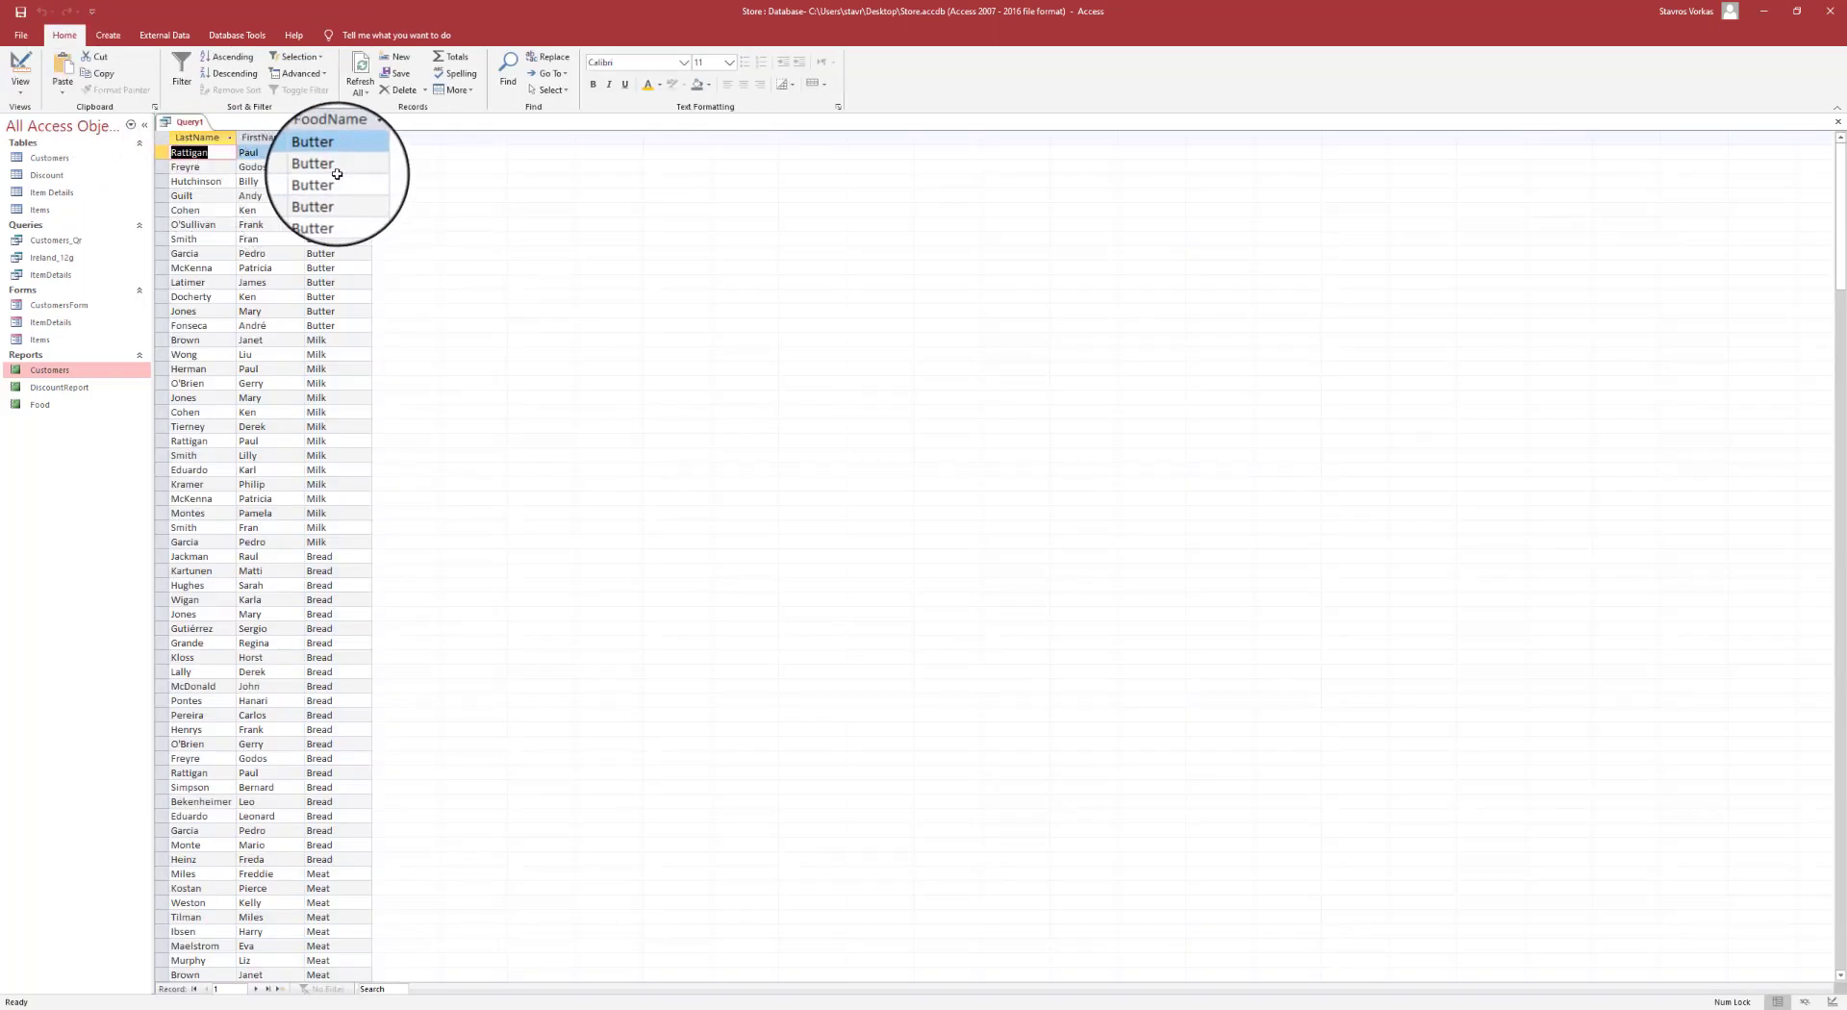
- Widen the FirstName results column, then switch Query1 back to Design view
{"action": "left_click_drag", "start_coordinate": [301, 137], "coordinate": [349, 137]}
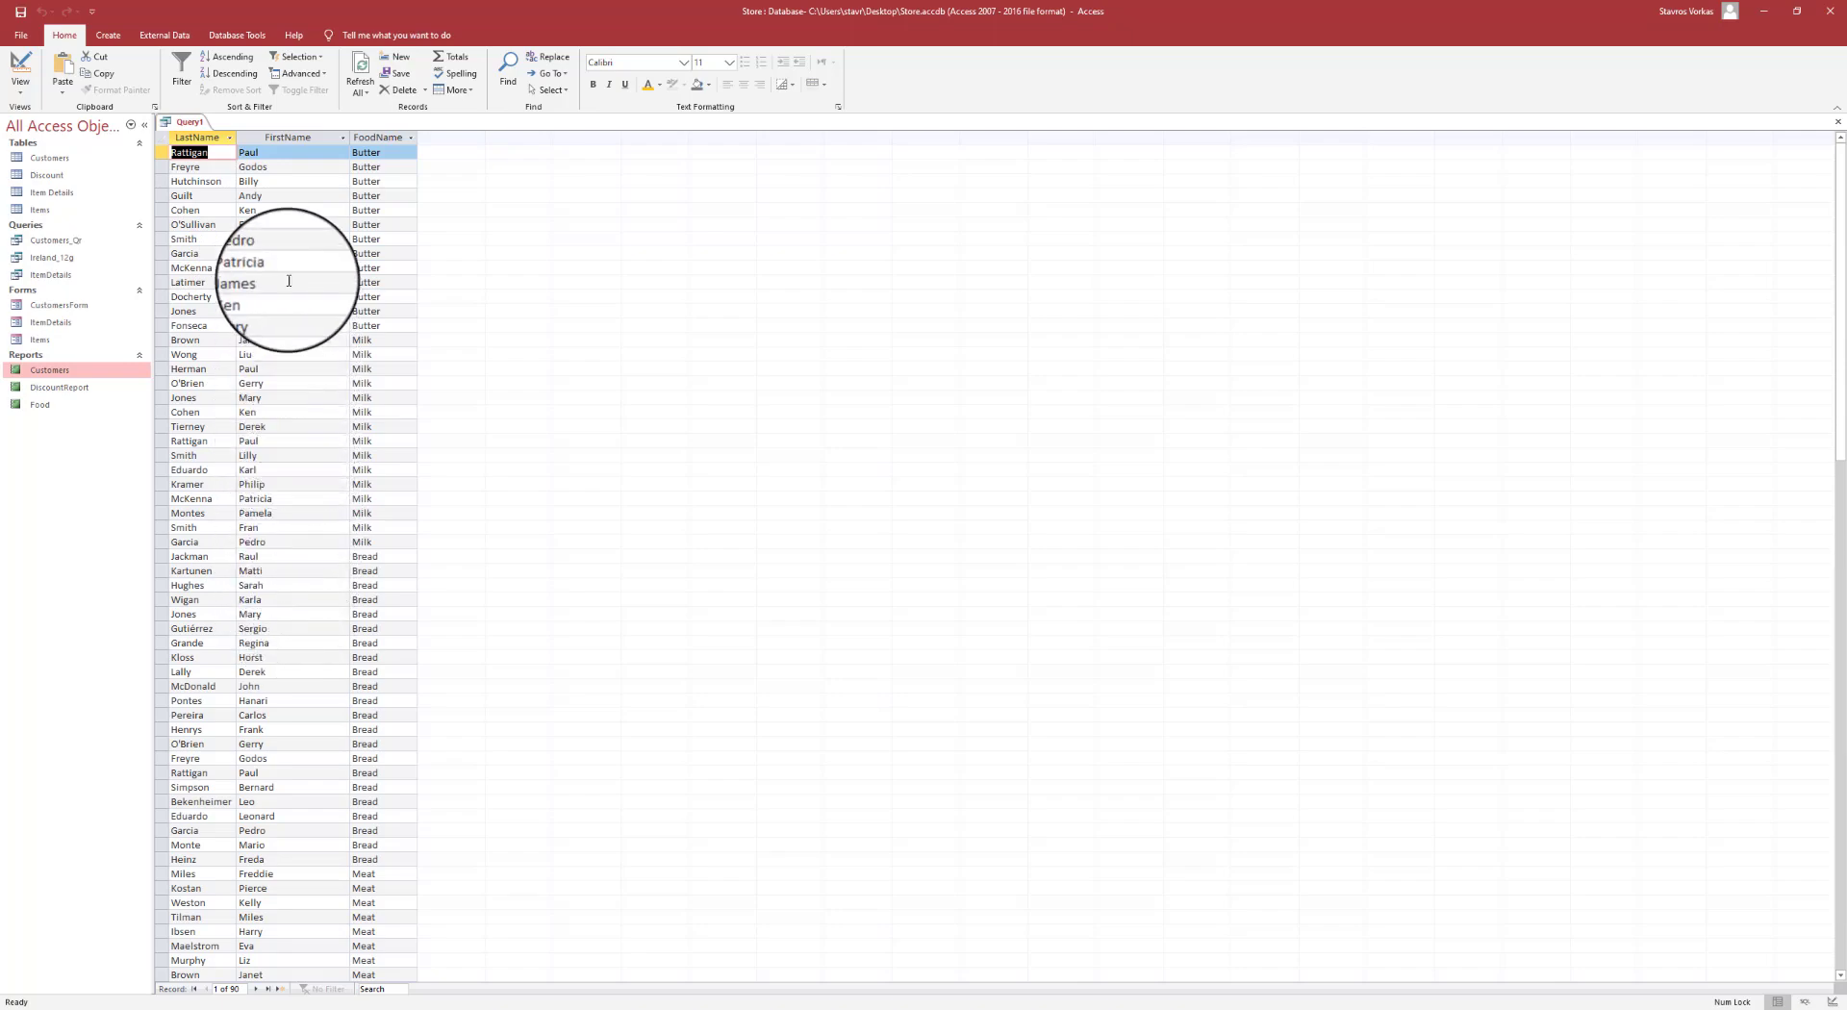
{"action": "scroll", "coordinate": [297, 359], "scroll_direction": "down", "scroll_amount": 9}
{"action": "scroll", "coordinate": [301, 373], "scroll_direction": "up", "scroll_amount": 9}
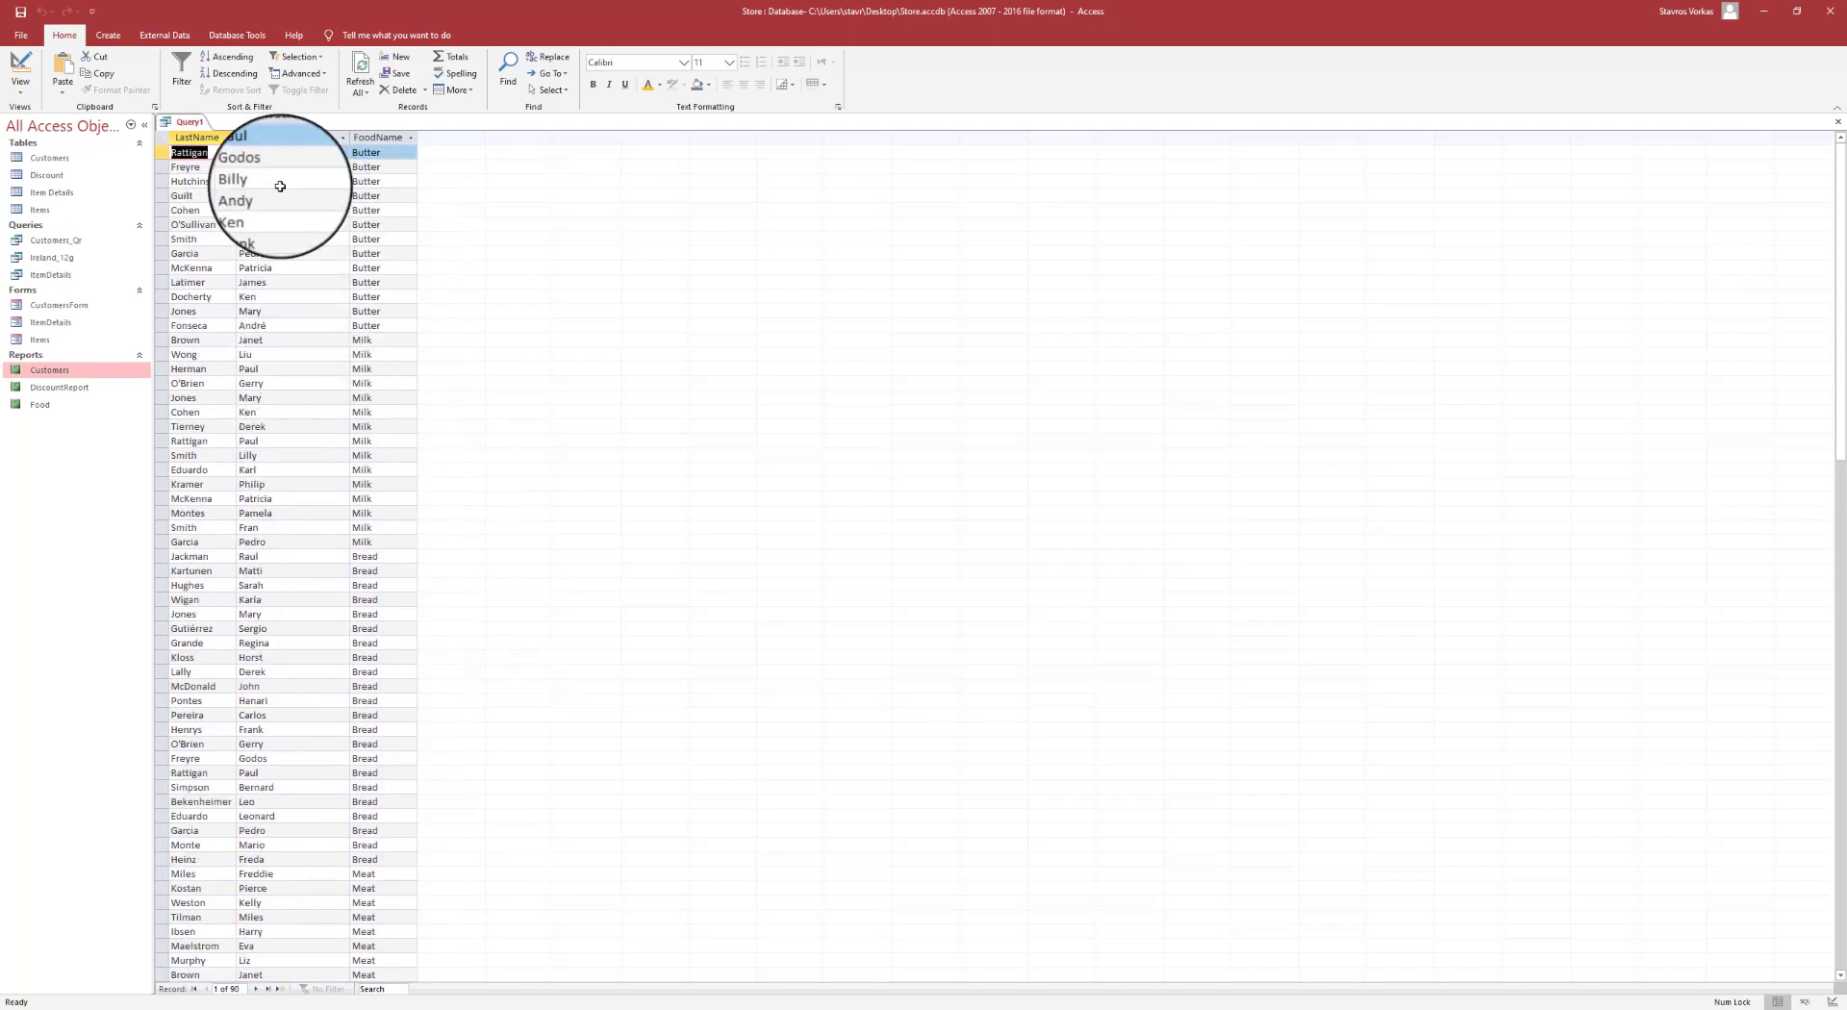
{"action": "double_click", "coordinate": [266, 152]}
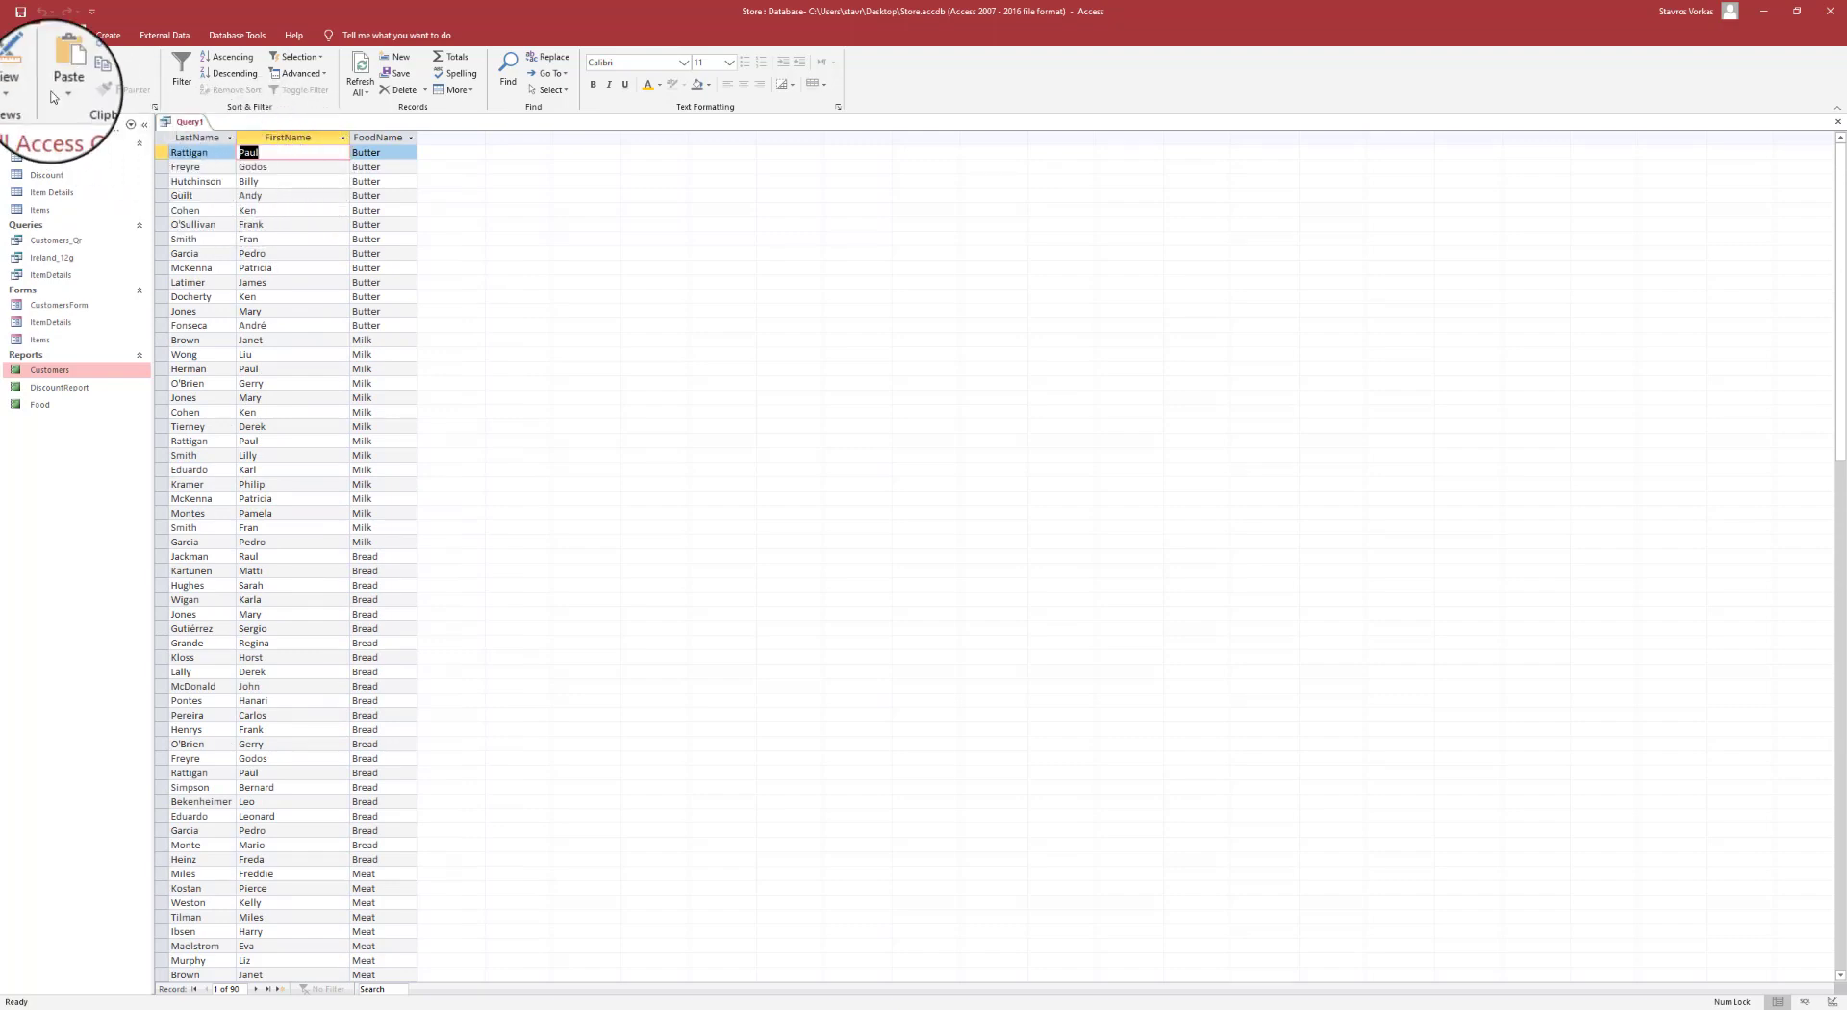
{"action": "left_click", "coordinate": [22, 67]}
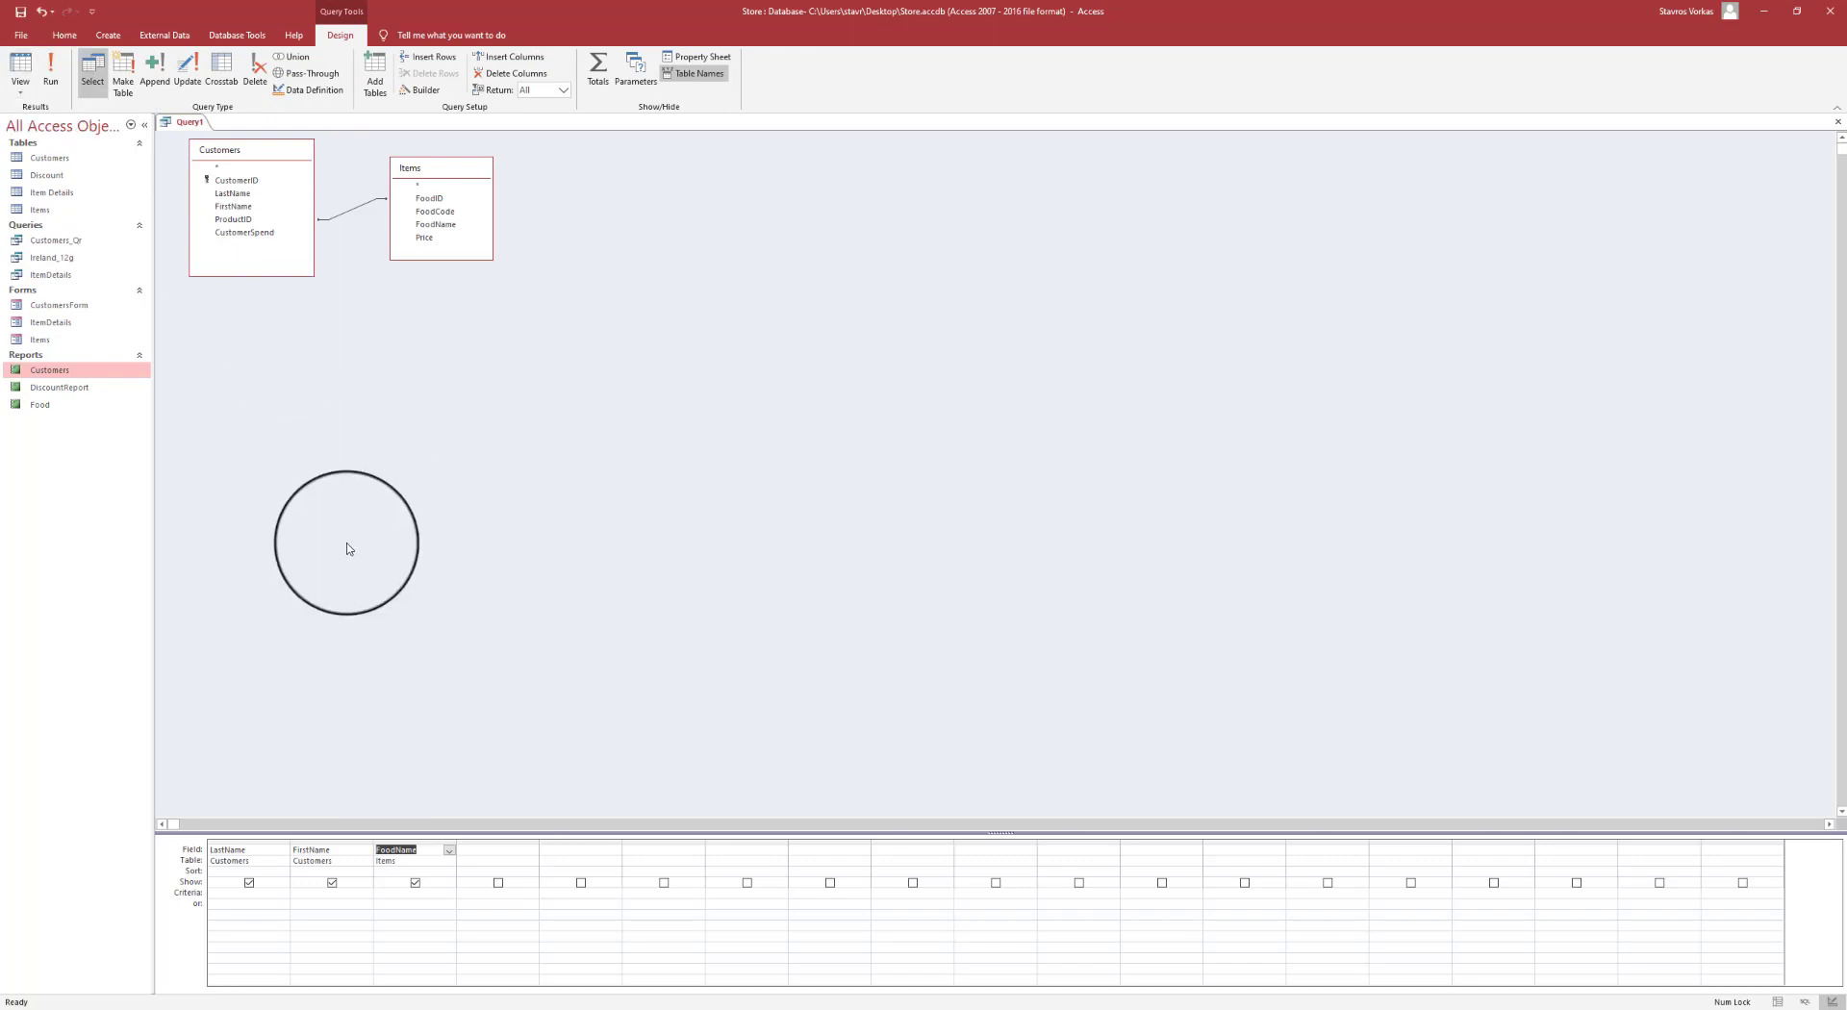
- Enter "????" as the FirstName criterion, clearing syntax warnings until it becomes Like "????"
{"action": "left_click", "coordinate": [301, 892]}
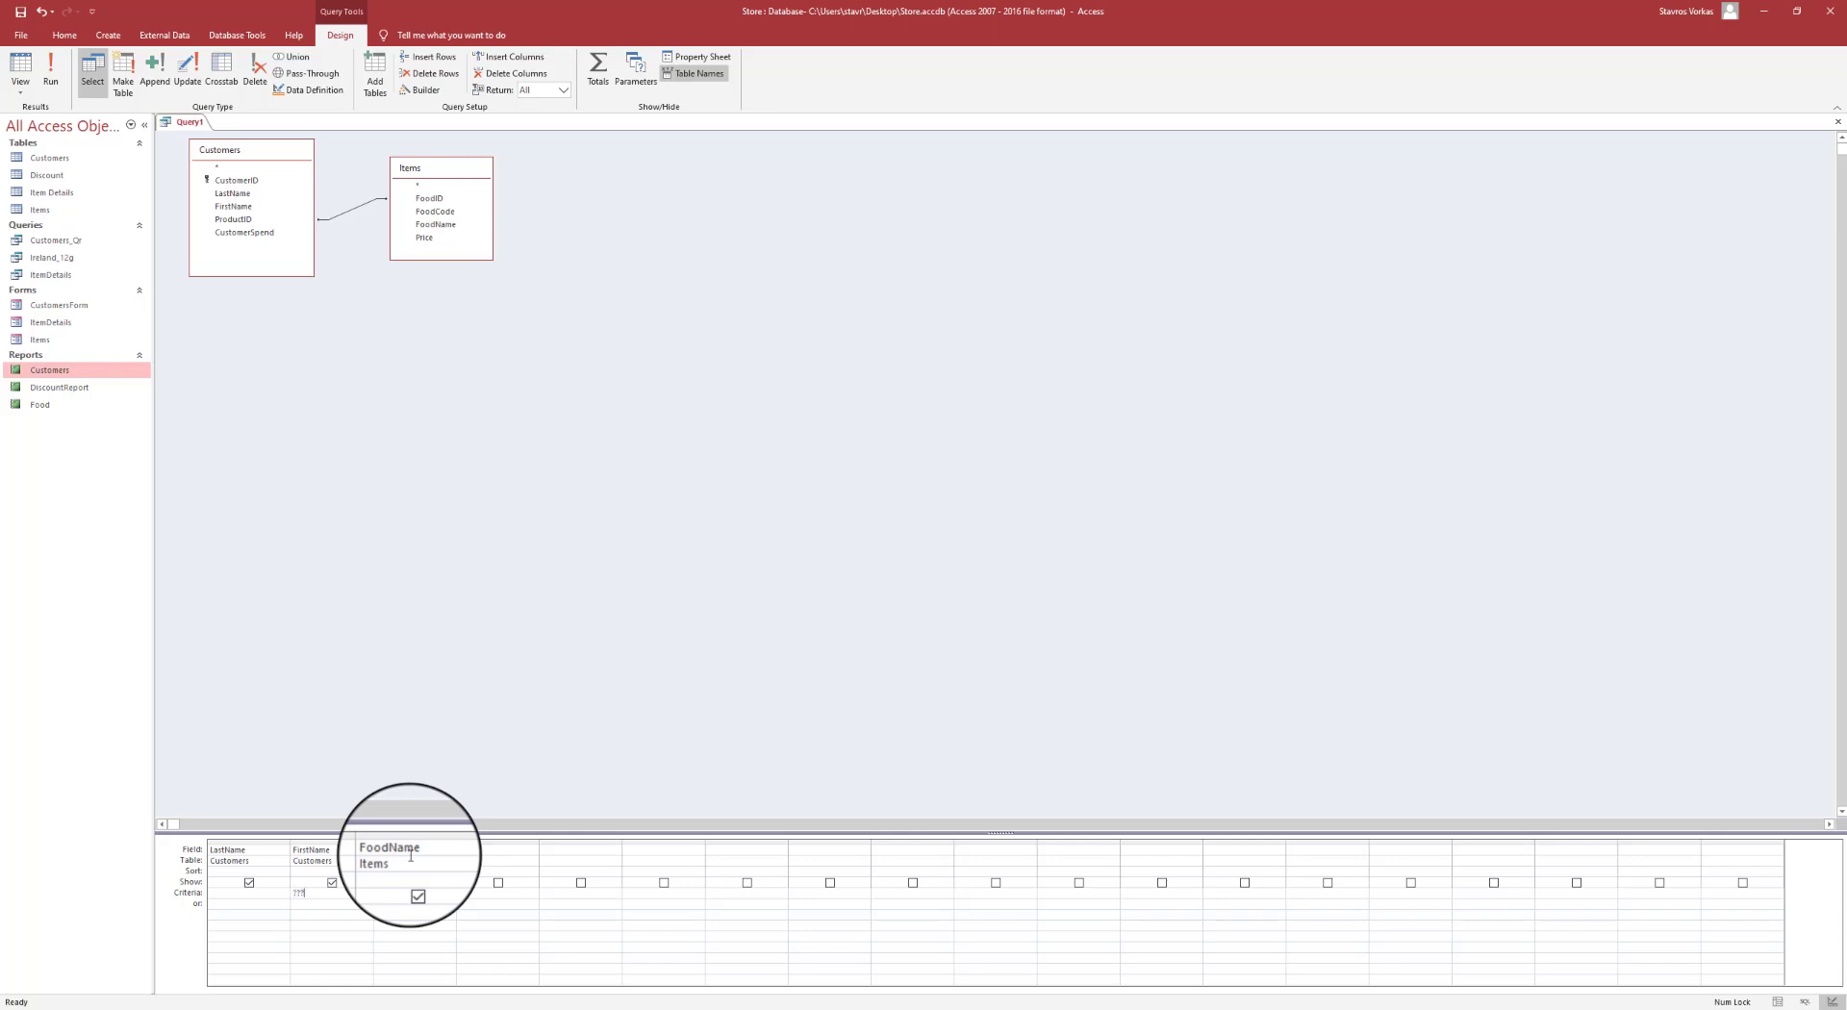
{"action": "left_click", "coordinate": [335, 903]}
{"action": "left_click", "coordinate": [929, 556]}
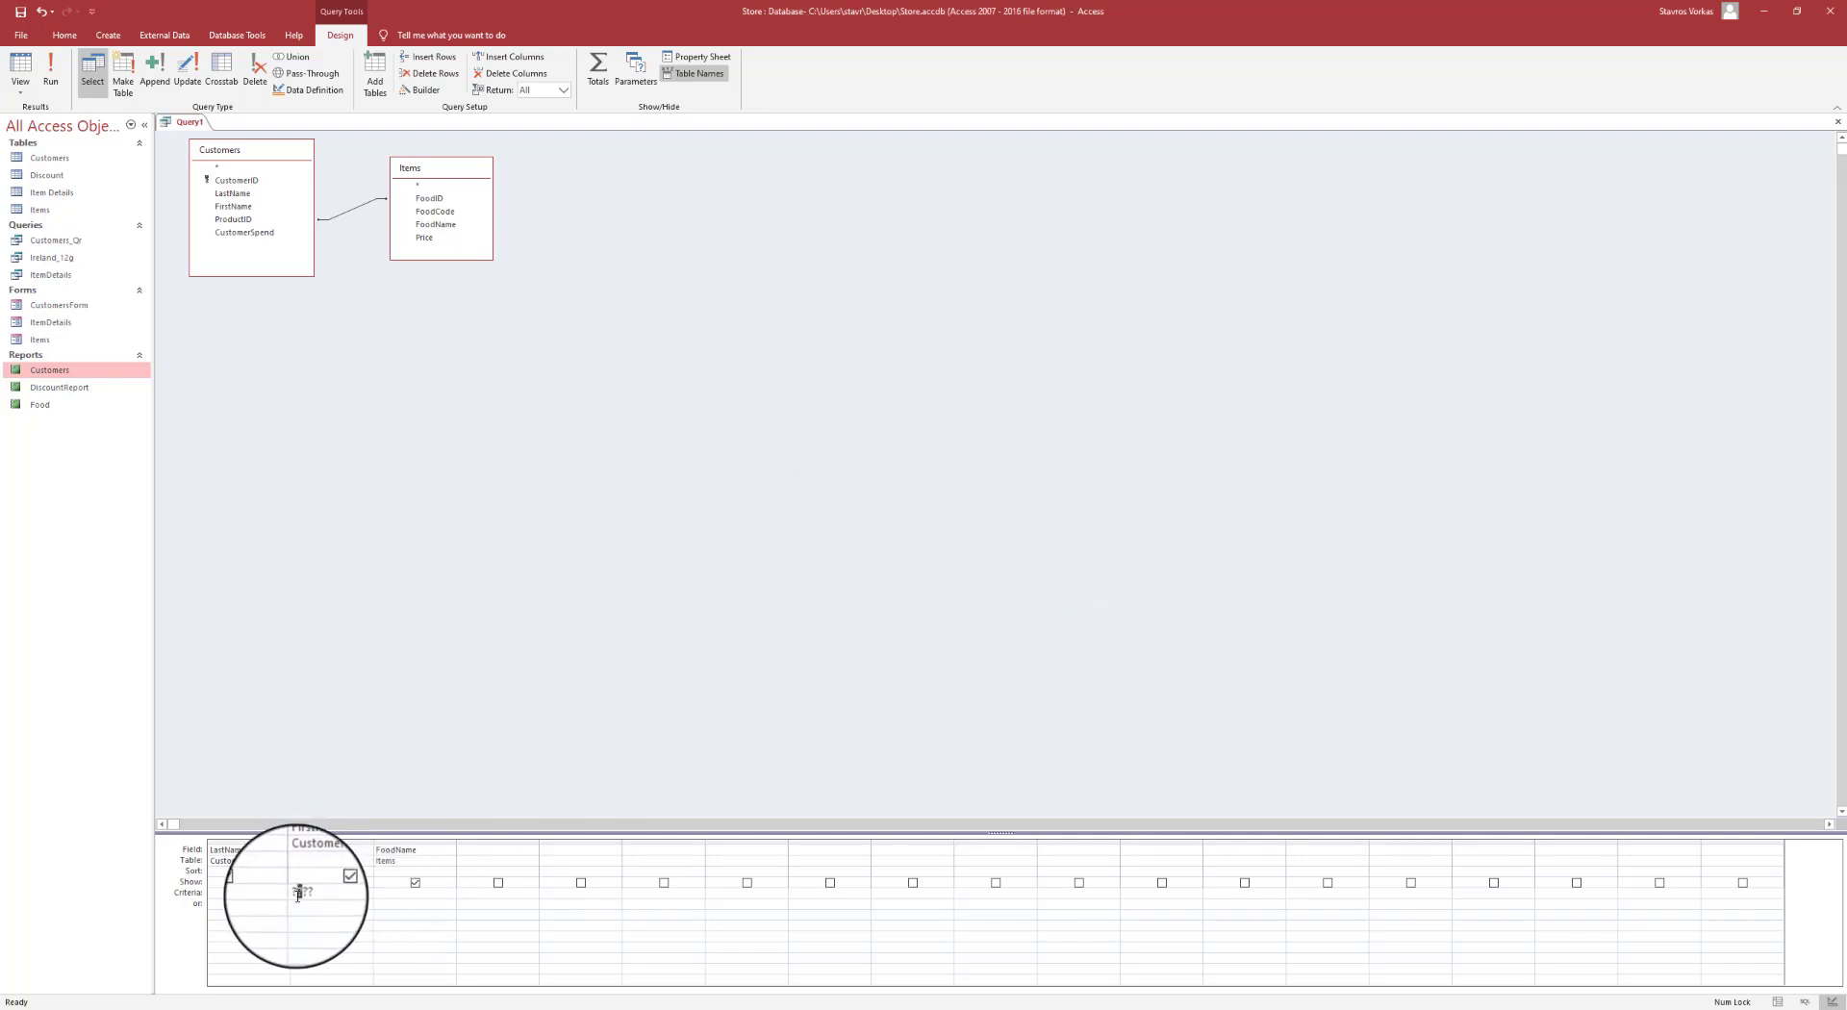
{"action": "left_click", "coordinate": [415, 882]}
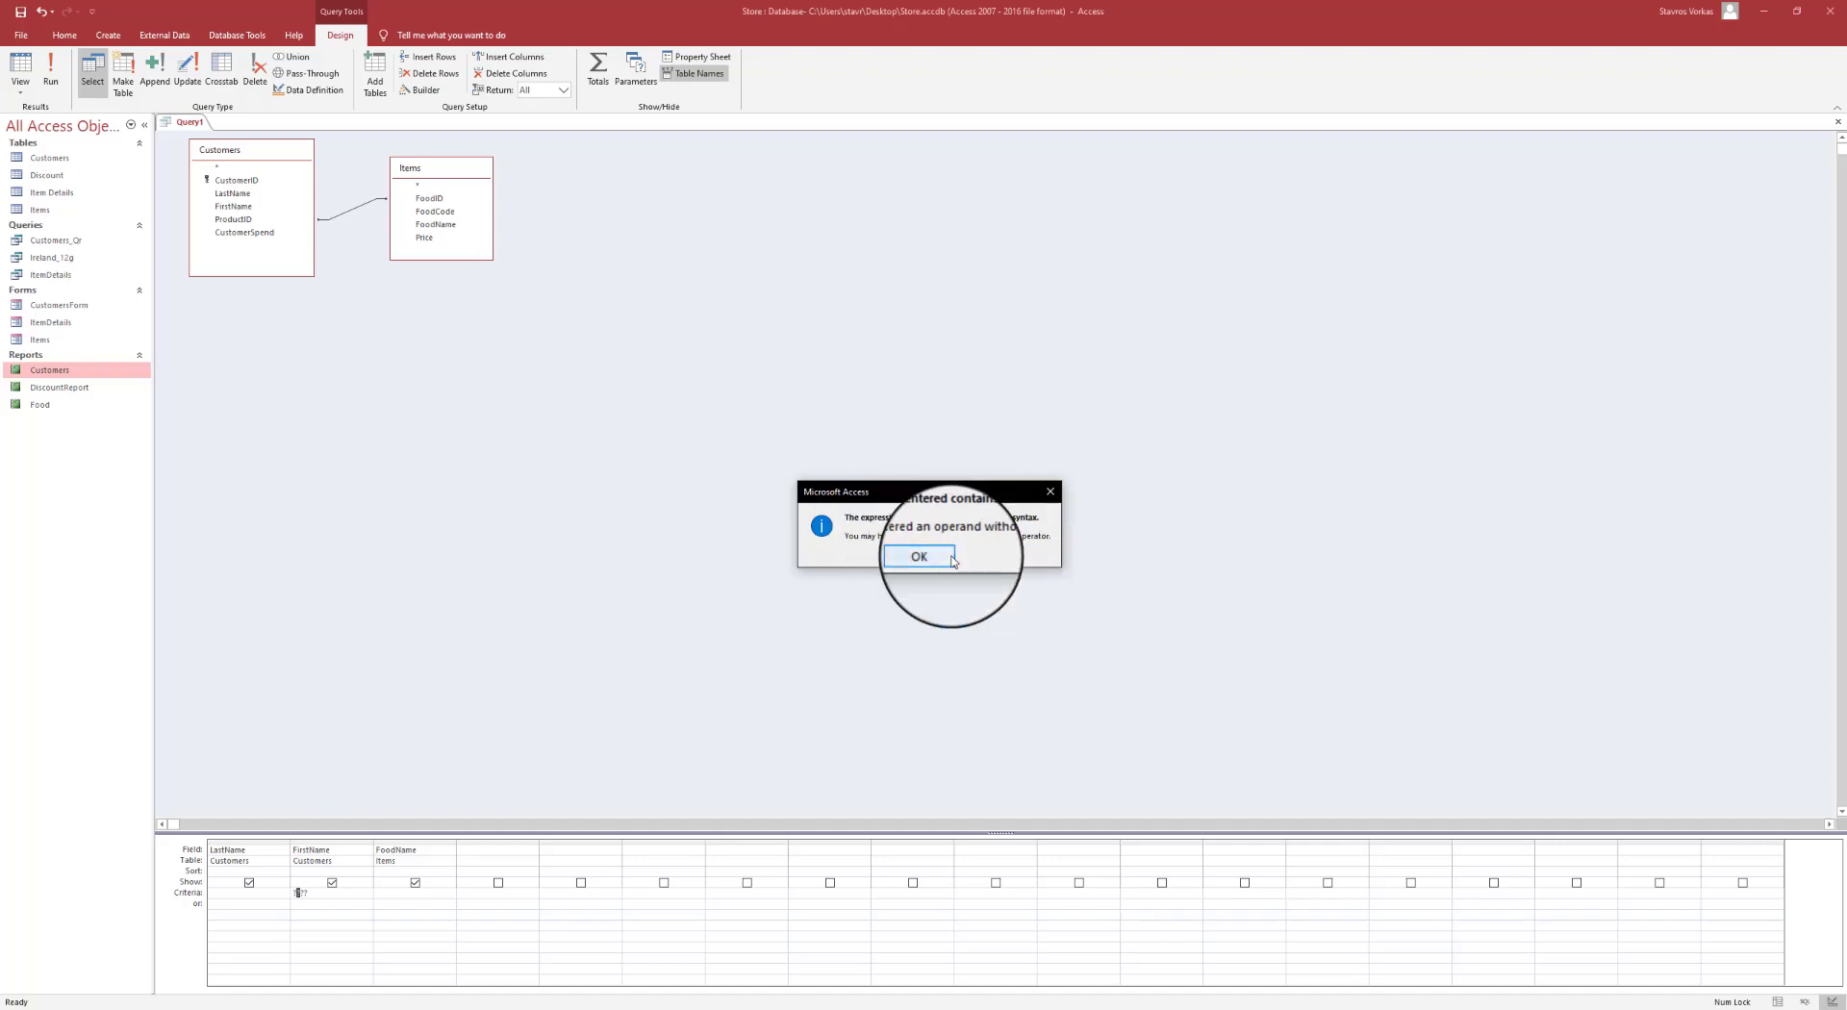
{"action": "left_click", "coordinate": [953, 561]}
{"action": "left_click", "coordinate": [358, 882]}
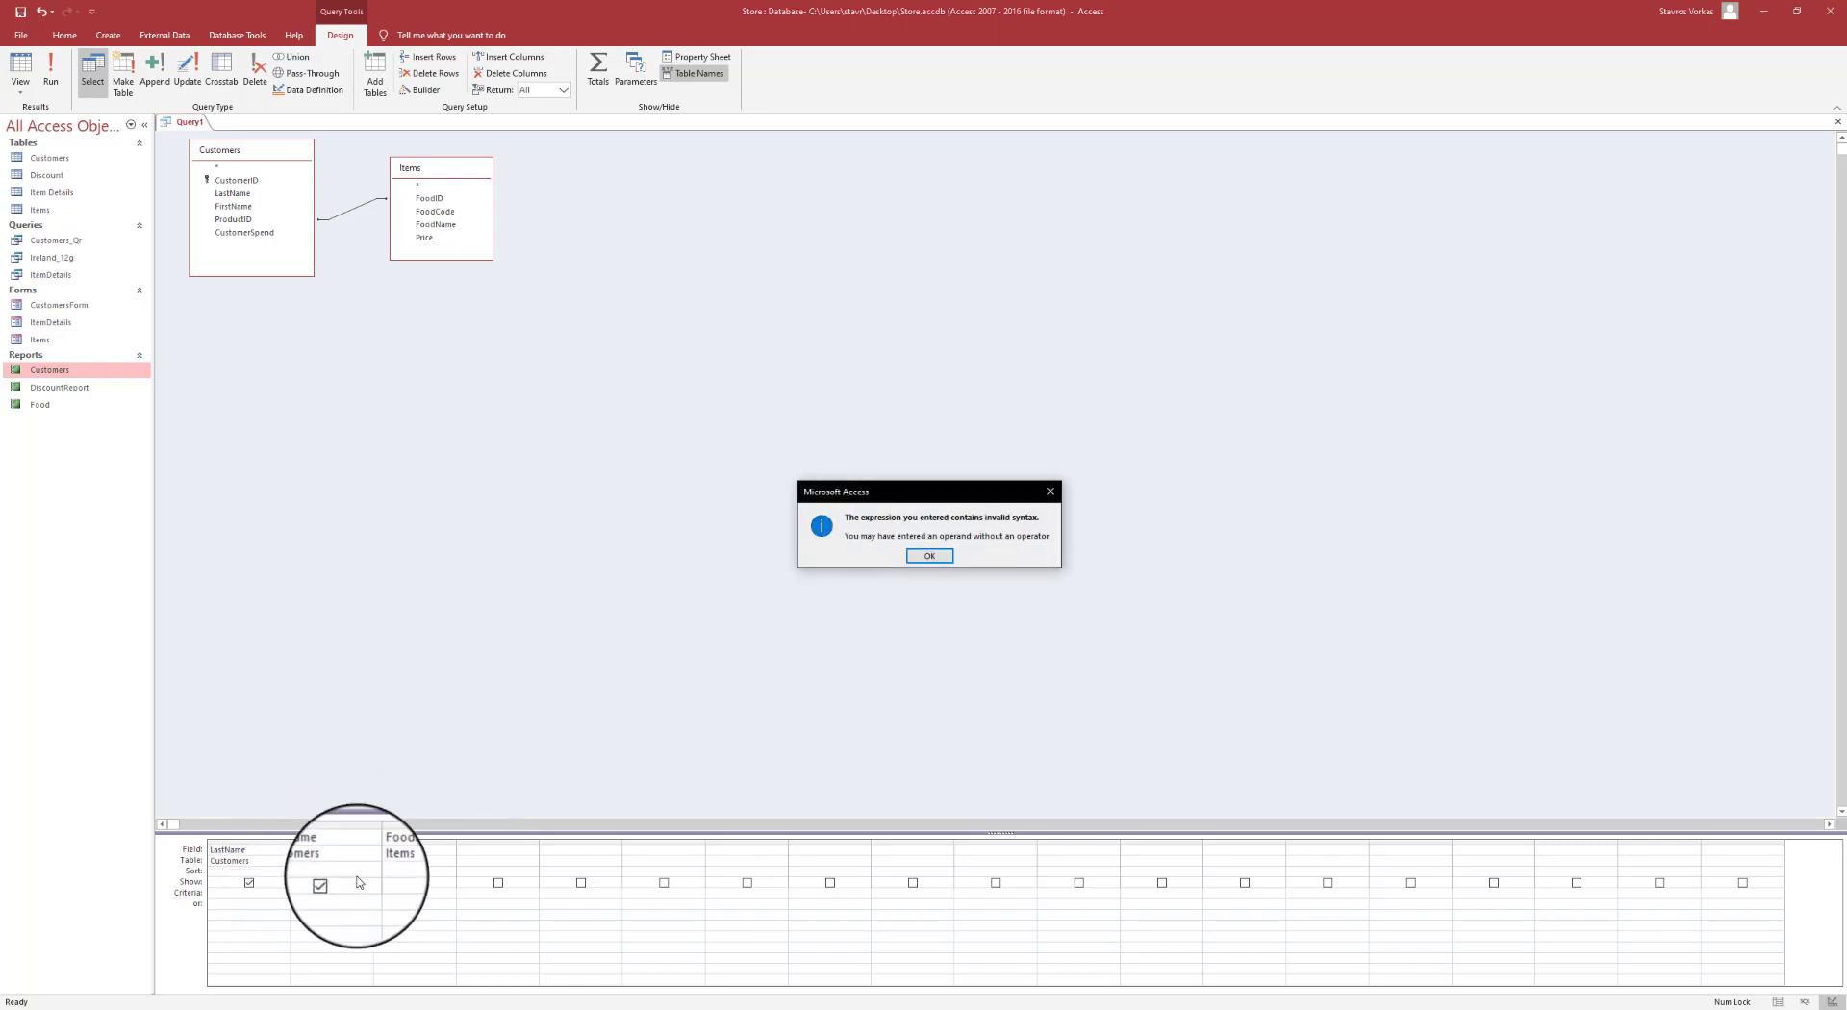
{"action": "left_click", "coordinate": [931, 557]}
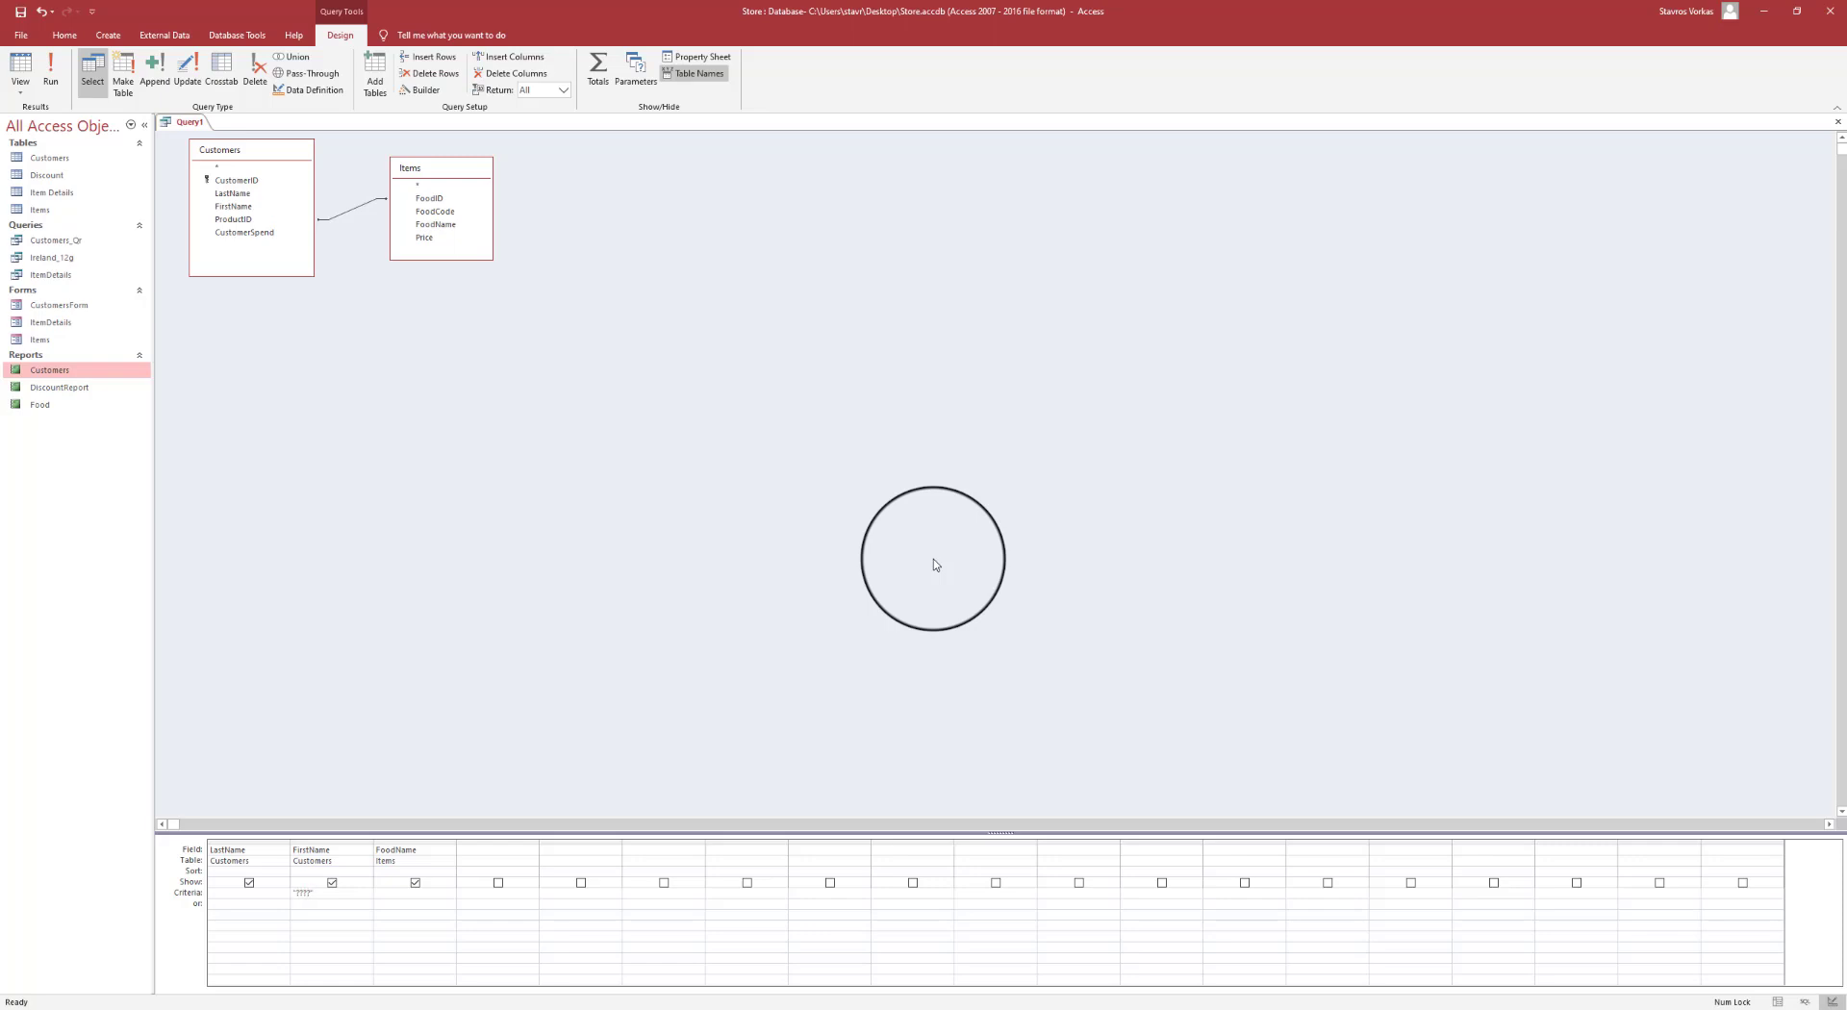
{"action": "left_click", "coordinate": [433, 895]}
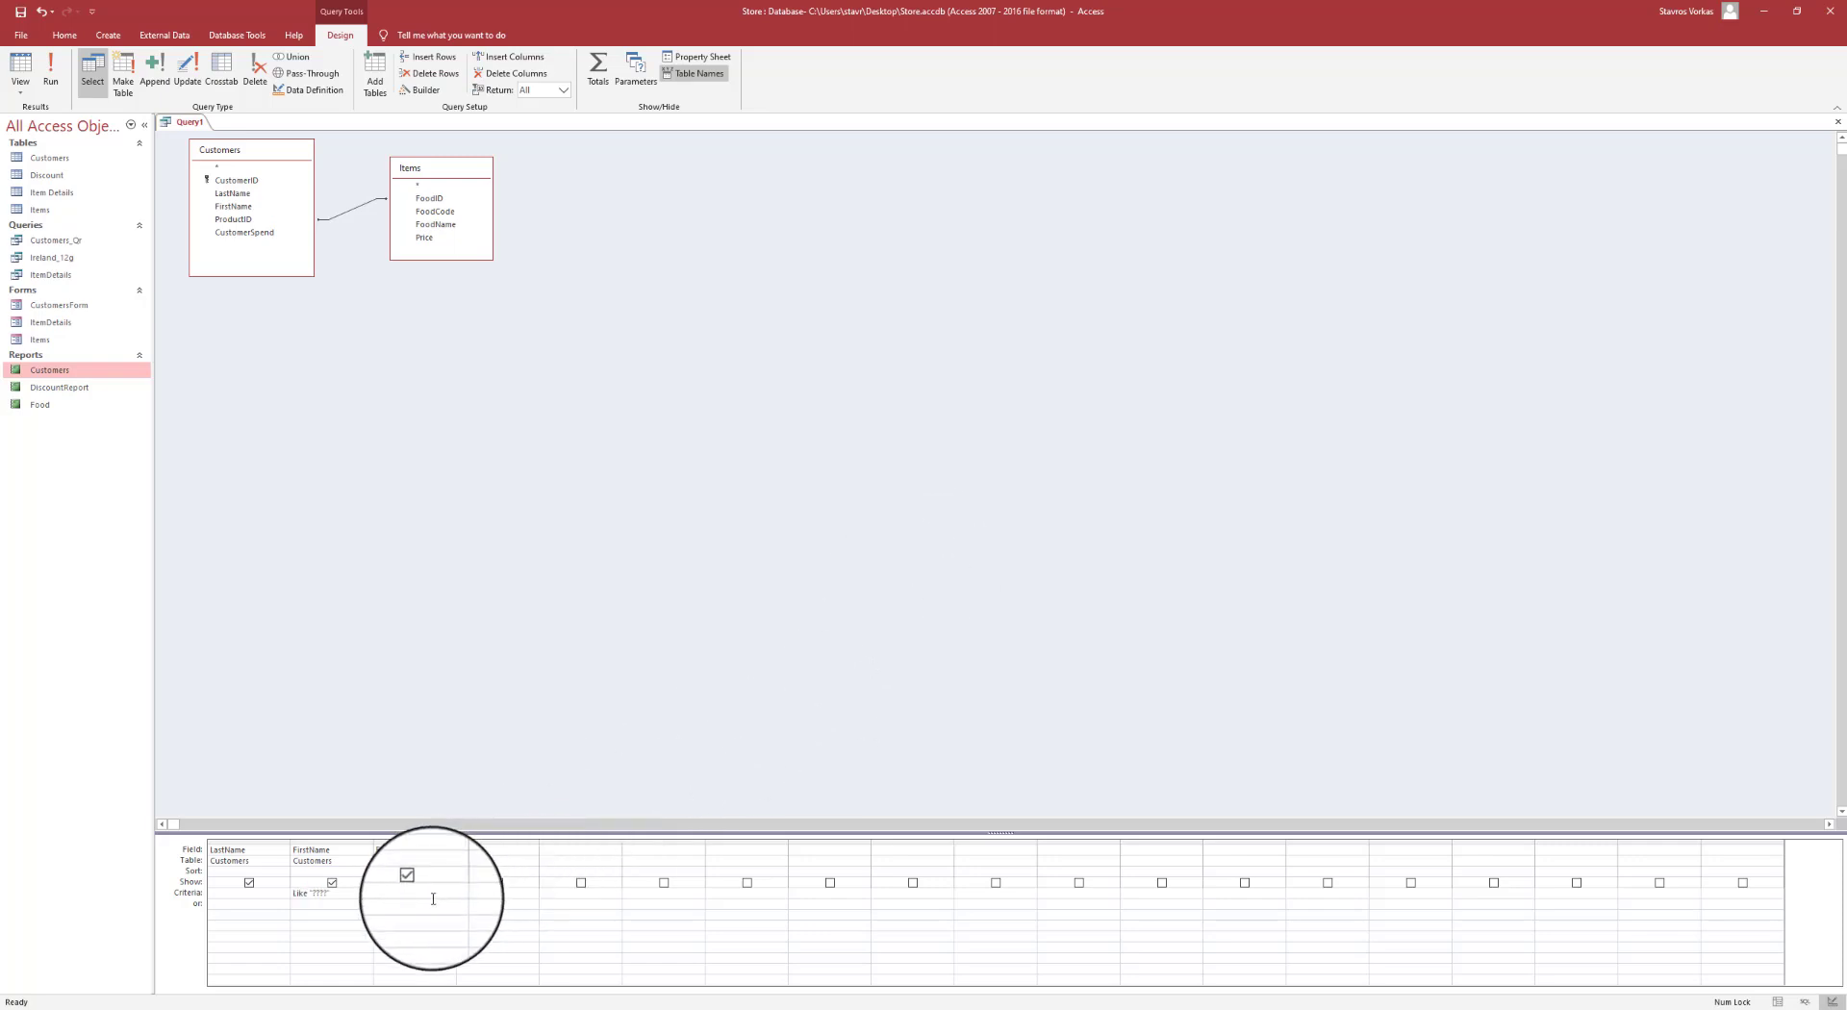
{"action": "left_click_drag", "start_coordinate": [338, 894], "coordinate": [272, 896]}
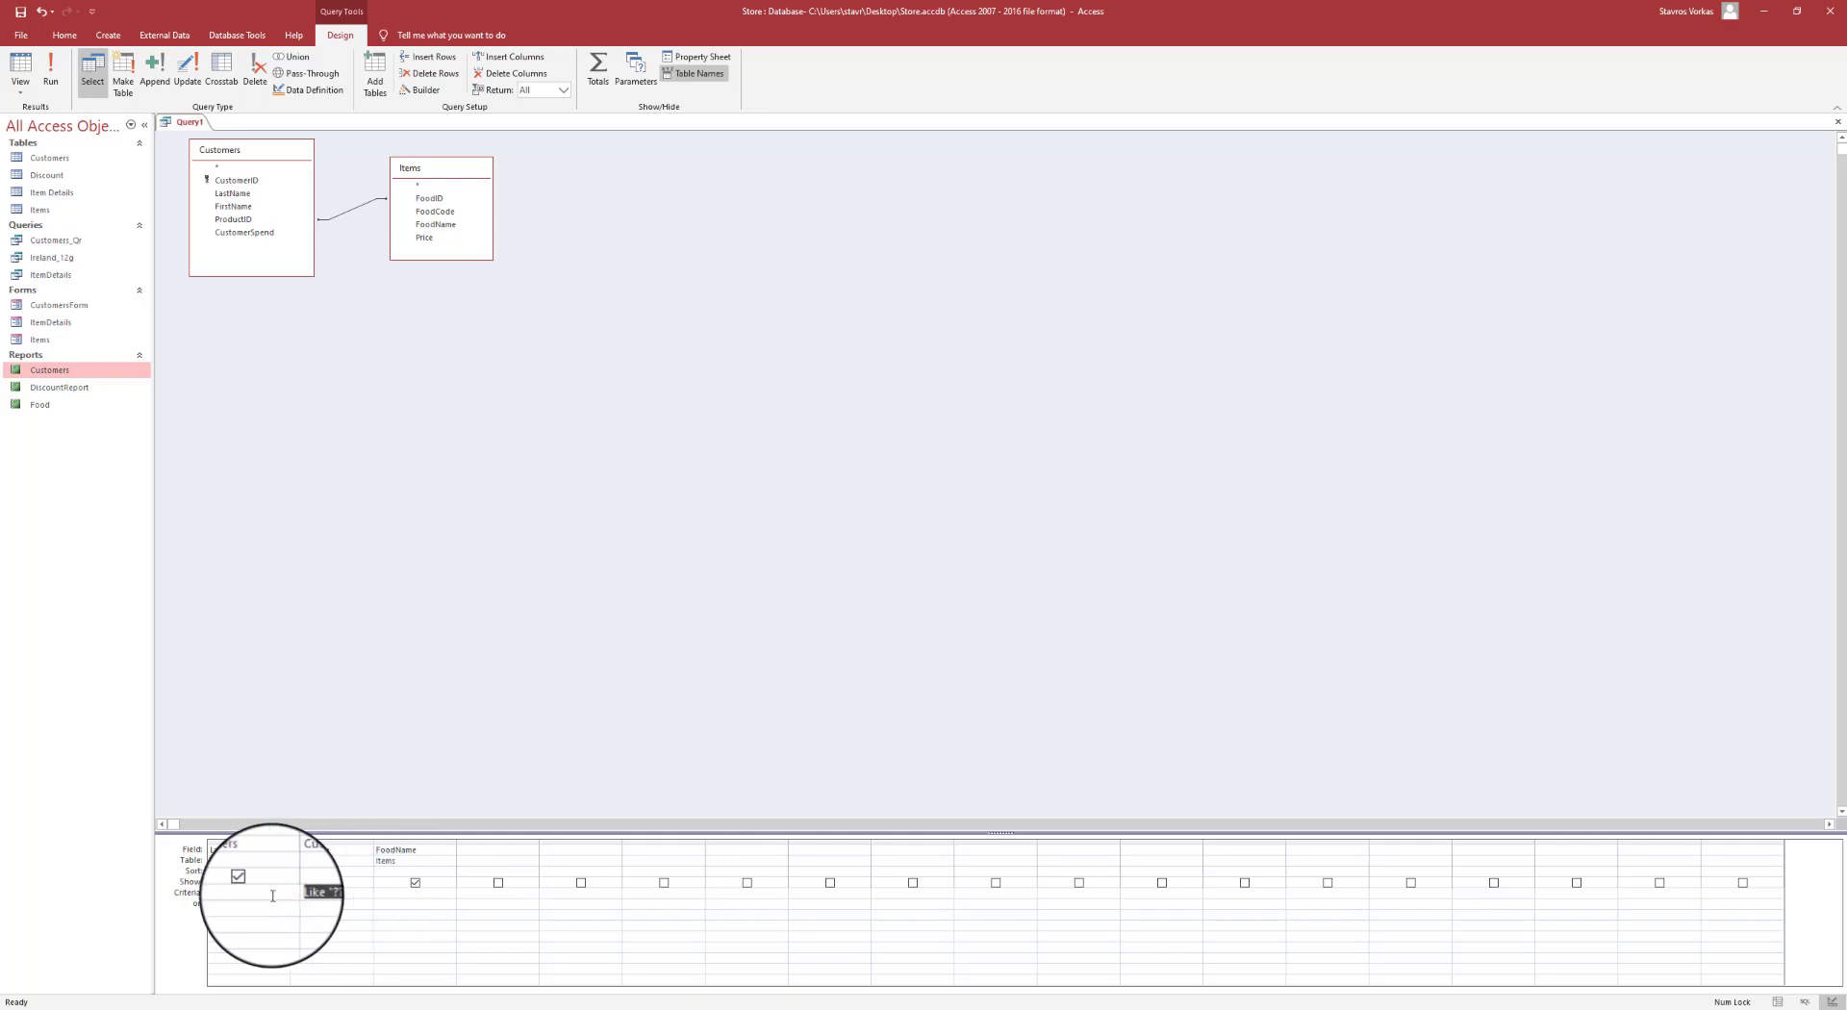
{"action": "type", "text": "\"????\""}
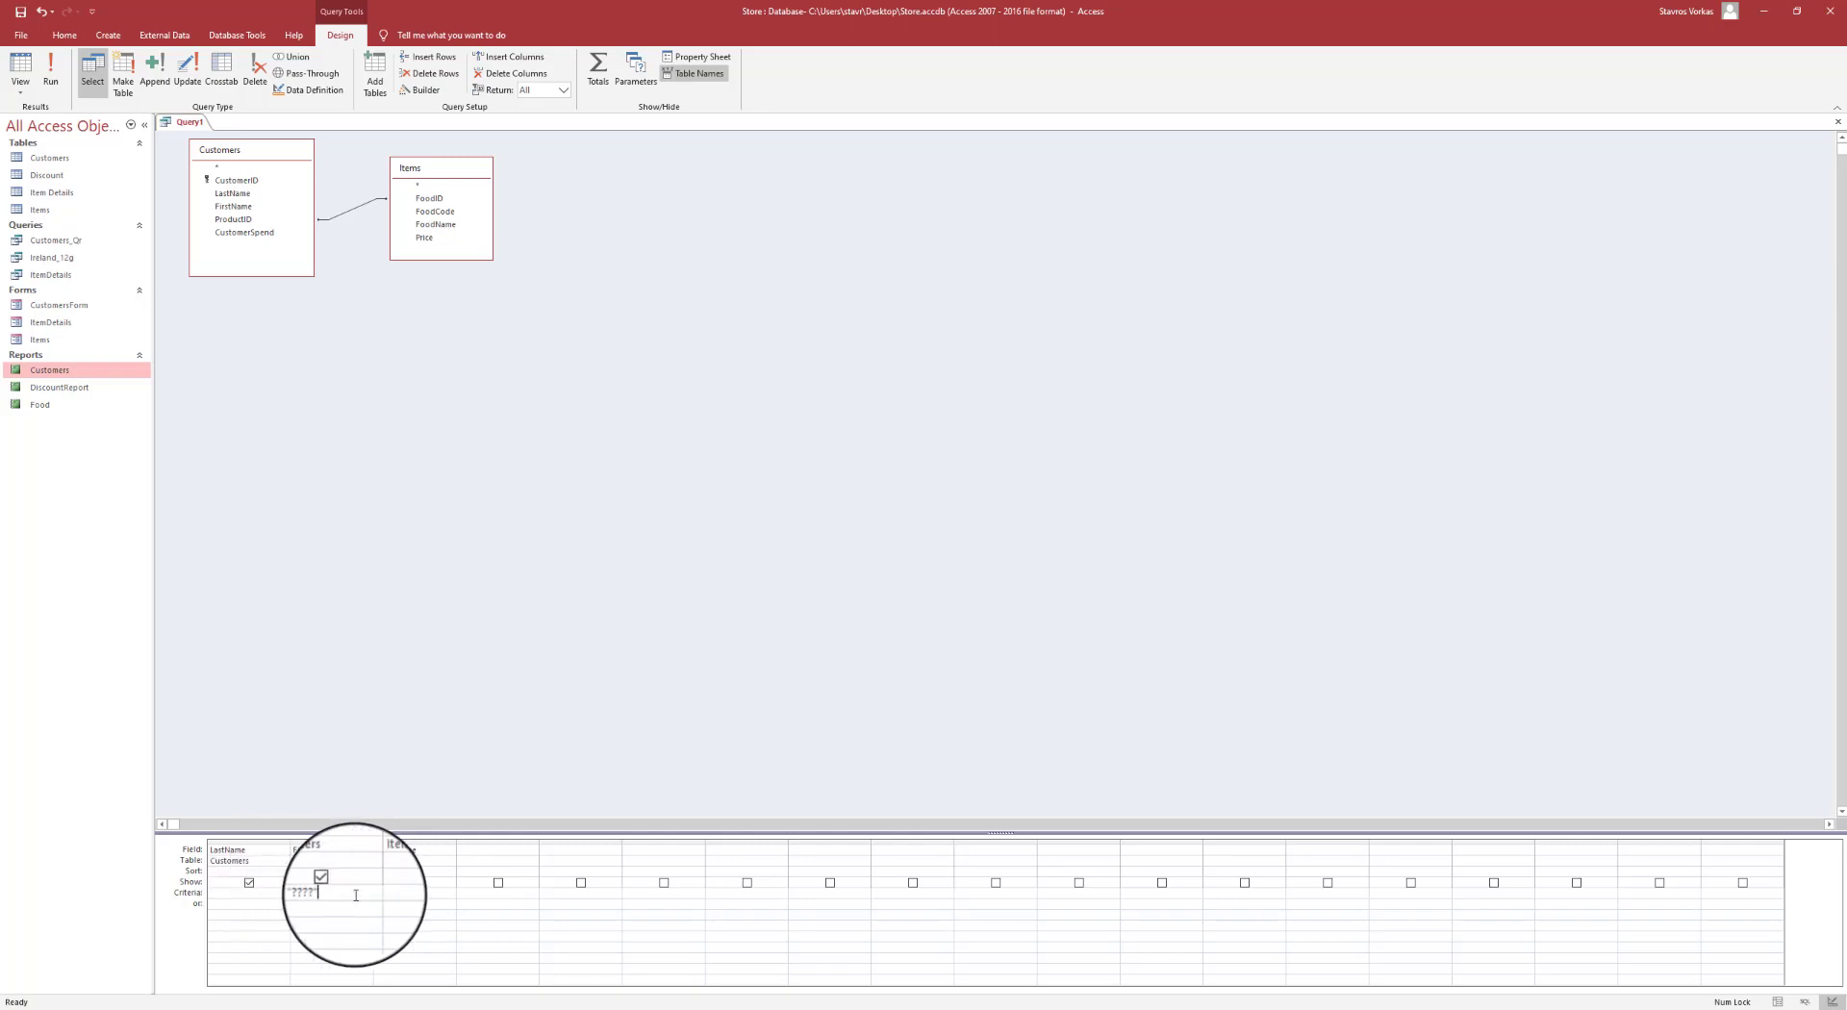
{"action": "left_click", "coordinate": [350, 911]}
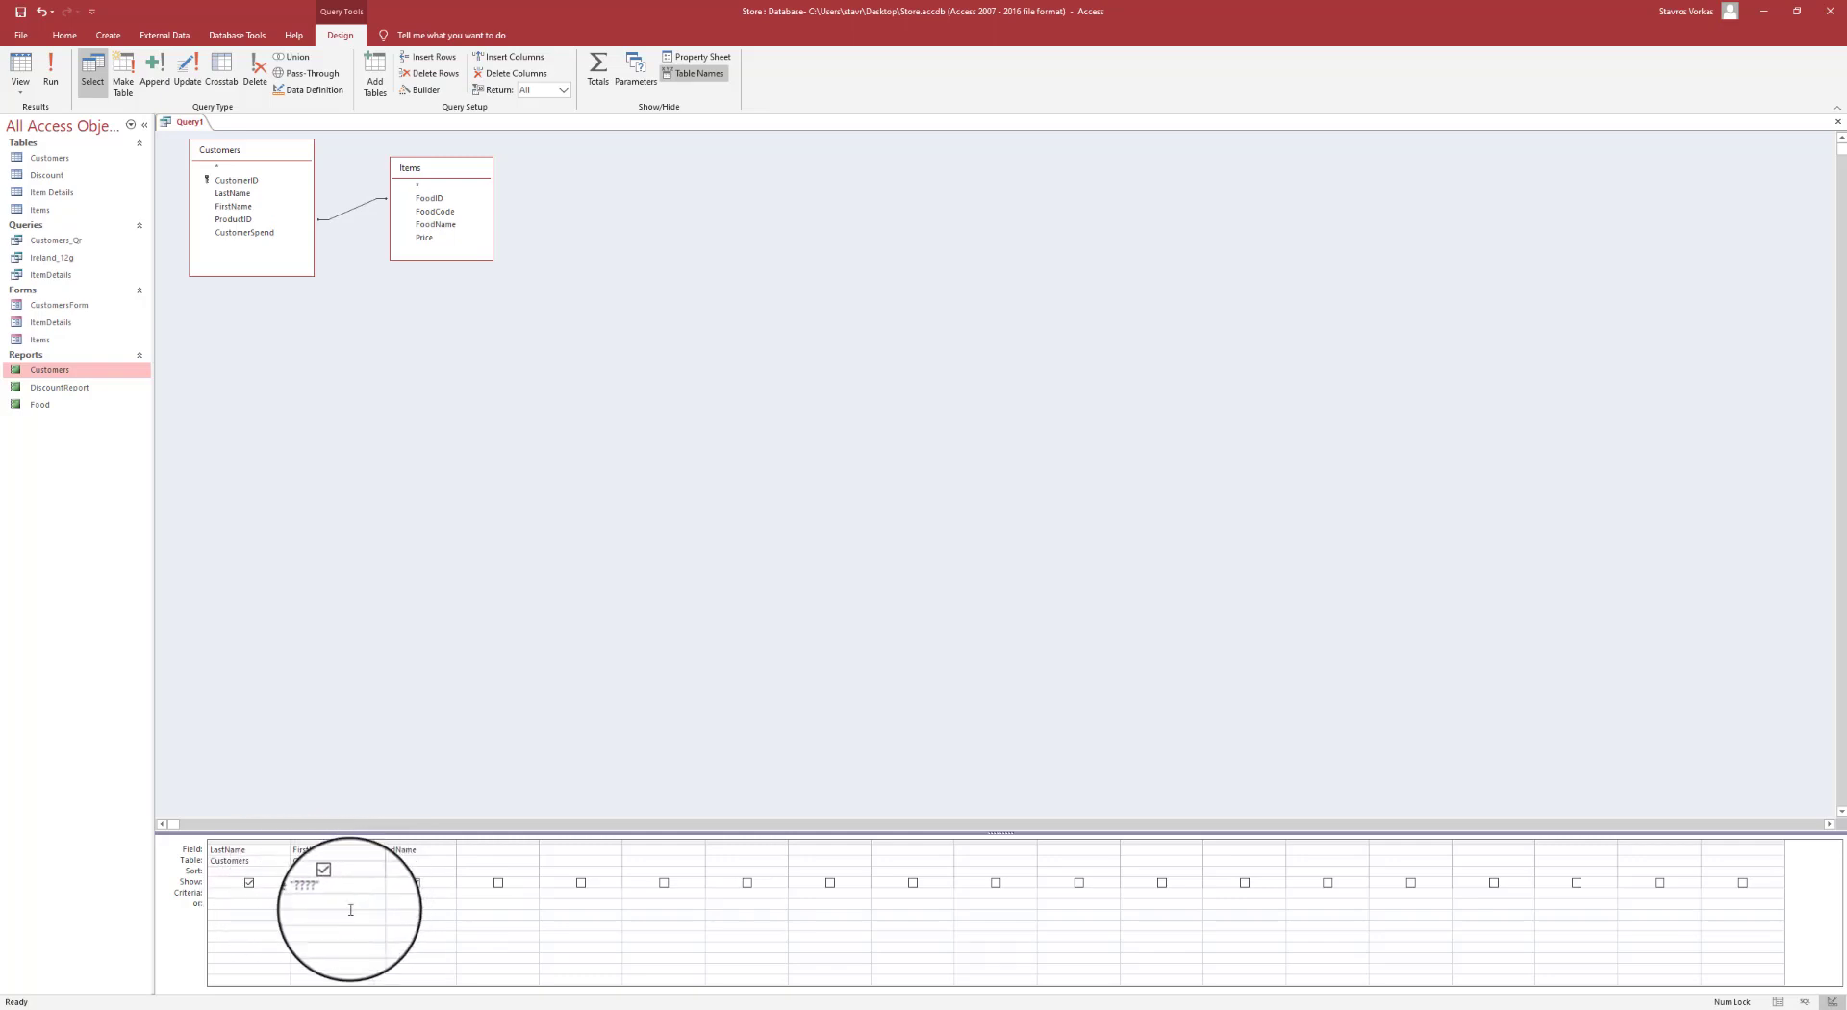
- Run the four-letter filter query and save it as FourLetters
{"action": "left_click", "coordinate": [56, 86]}
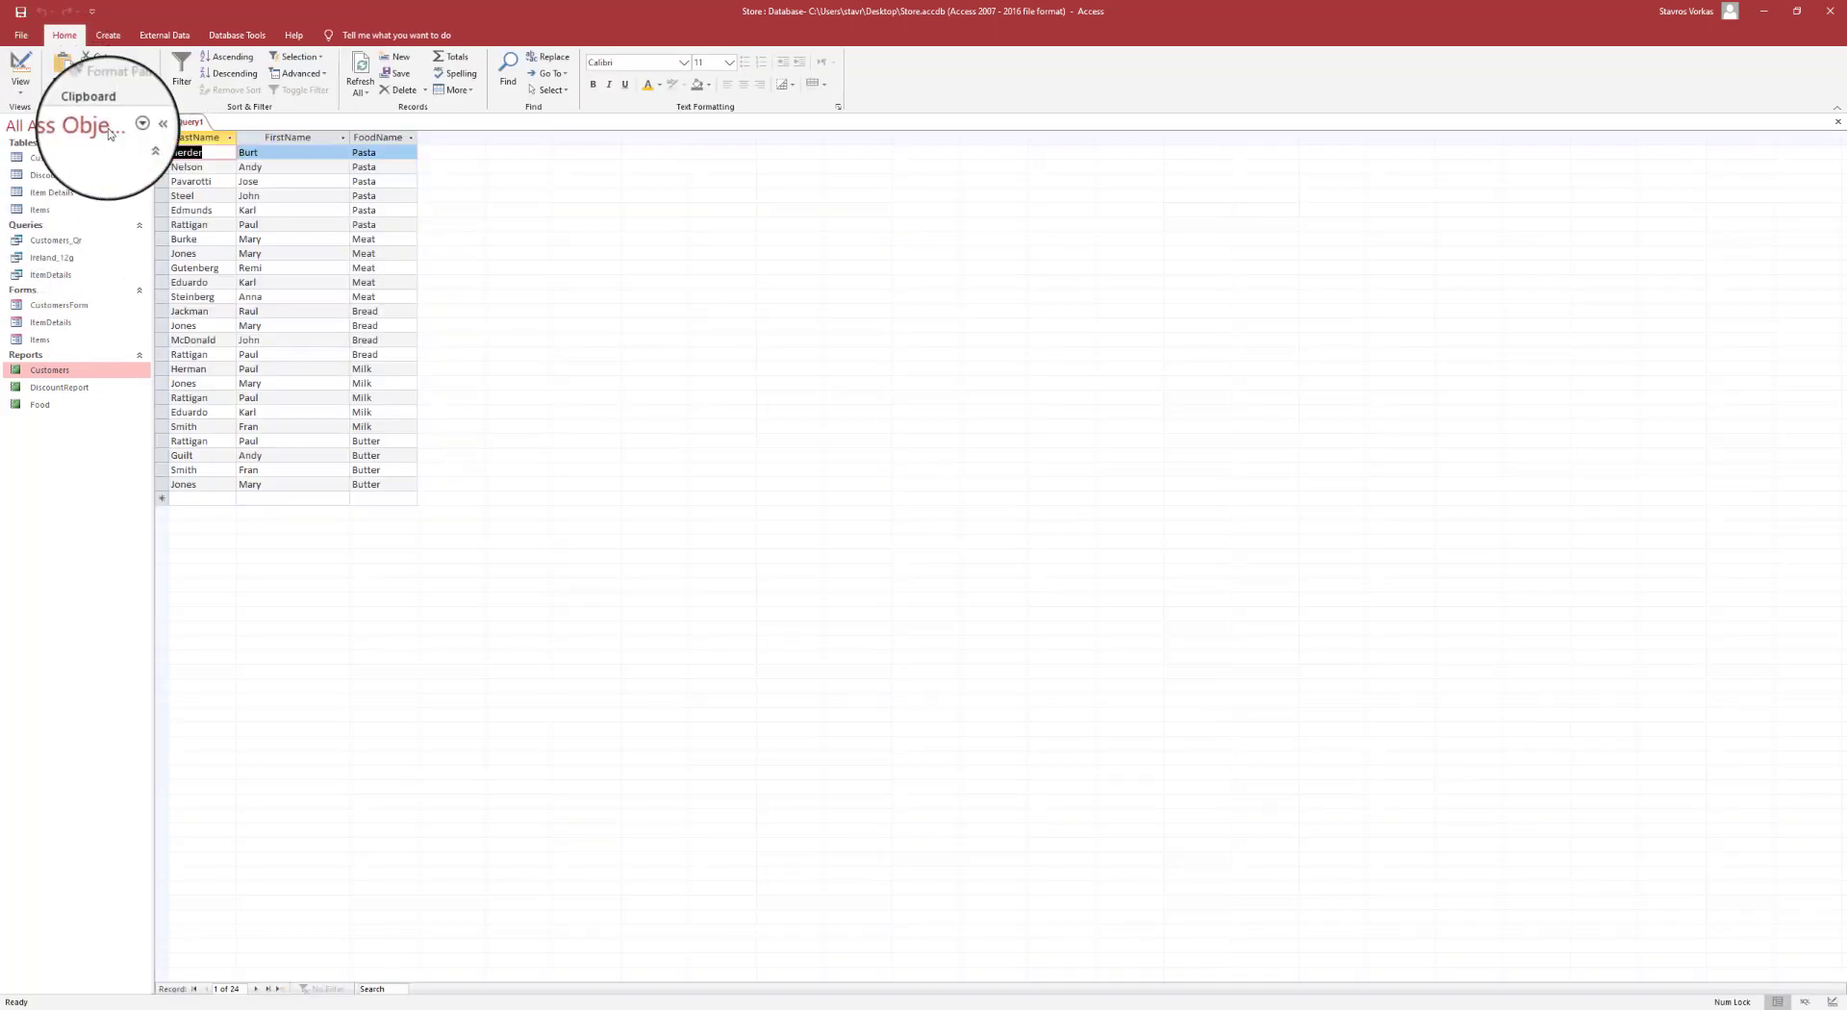
{"action": "left_click", "coordinate": [288, 137]}
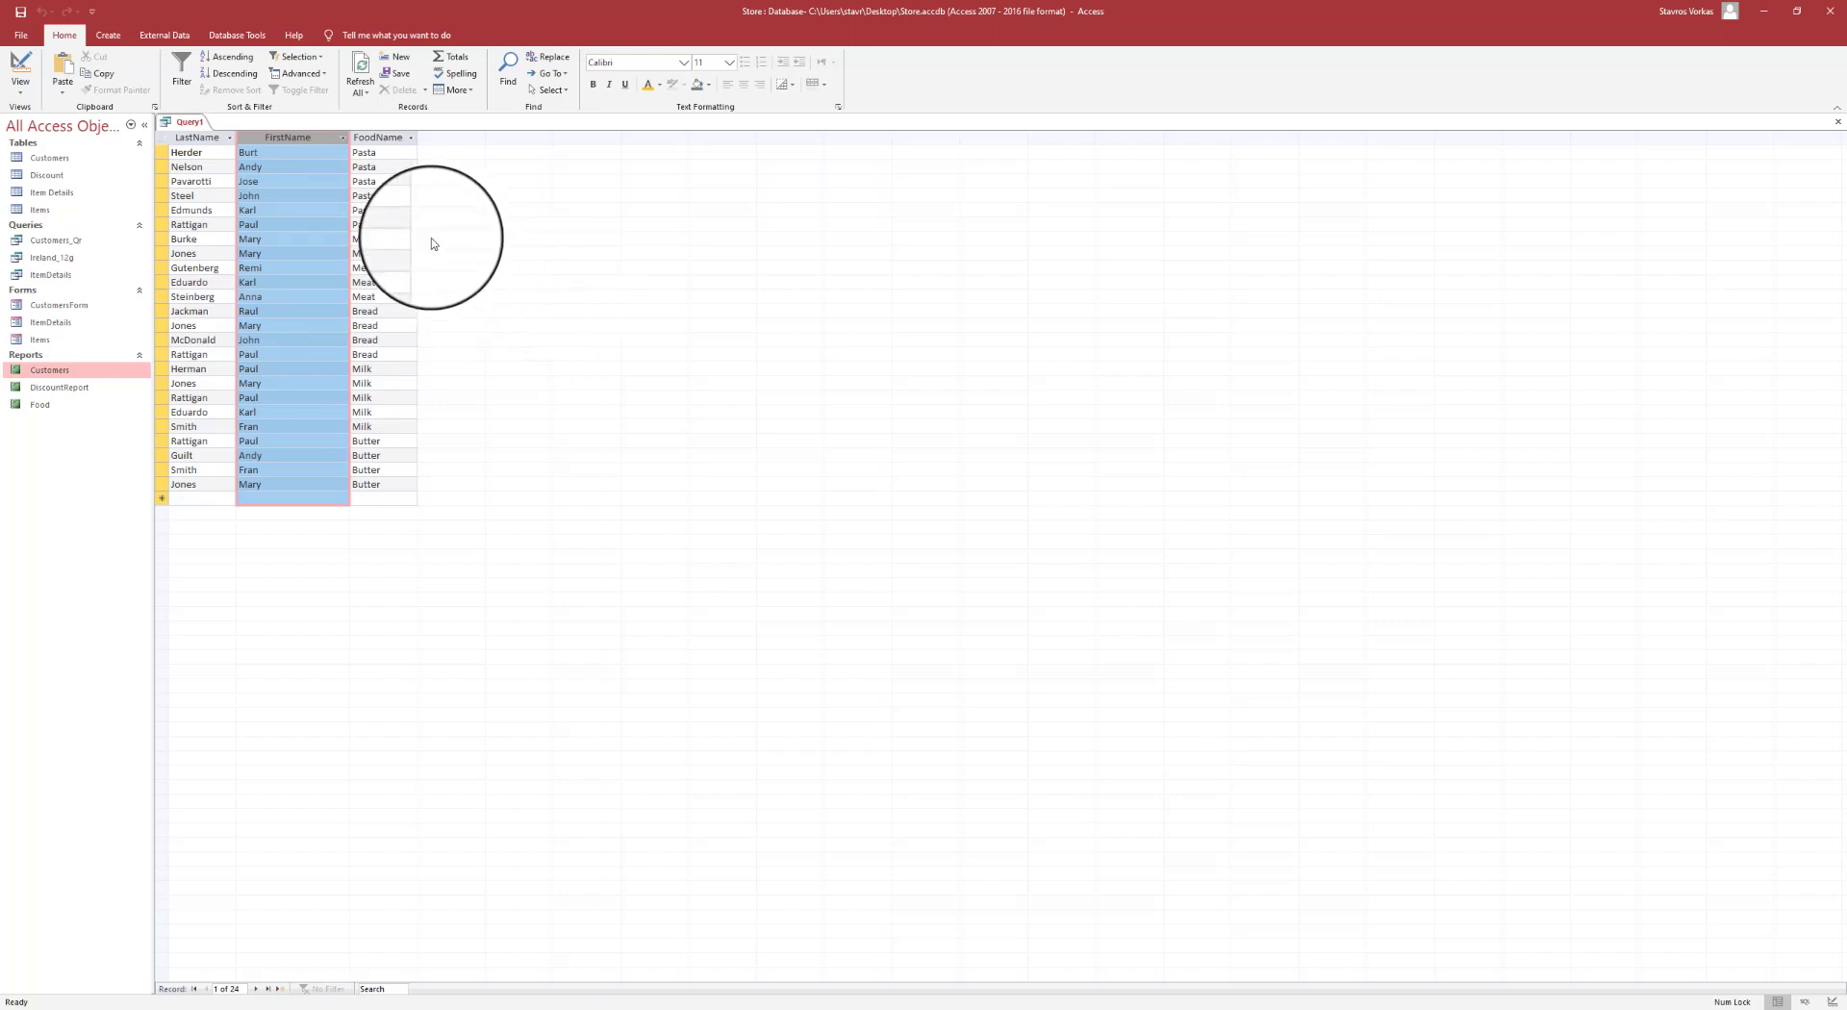
{"action": "left_click", "coordinate": [21, 10]}
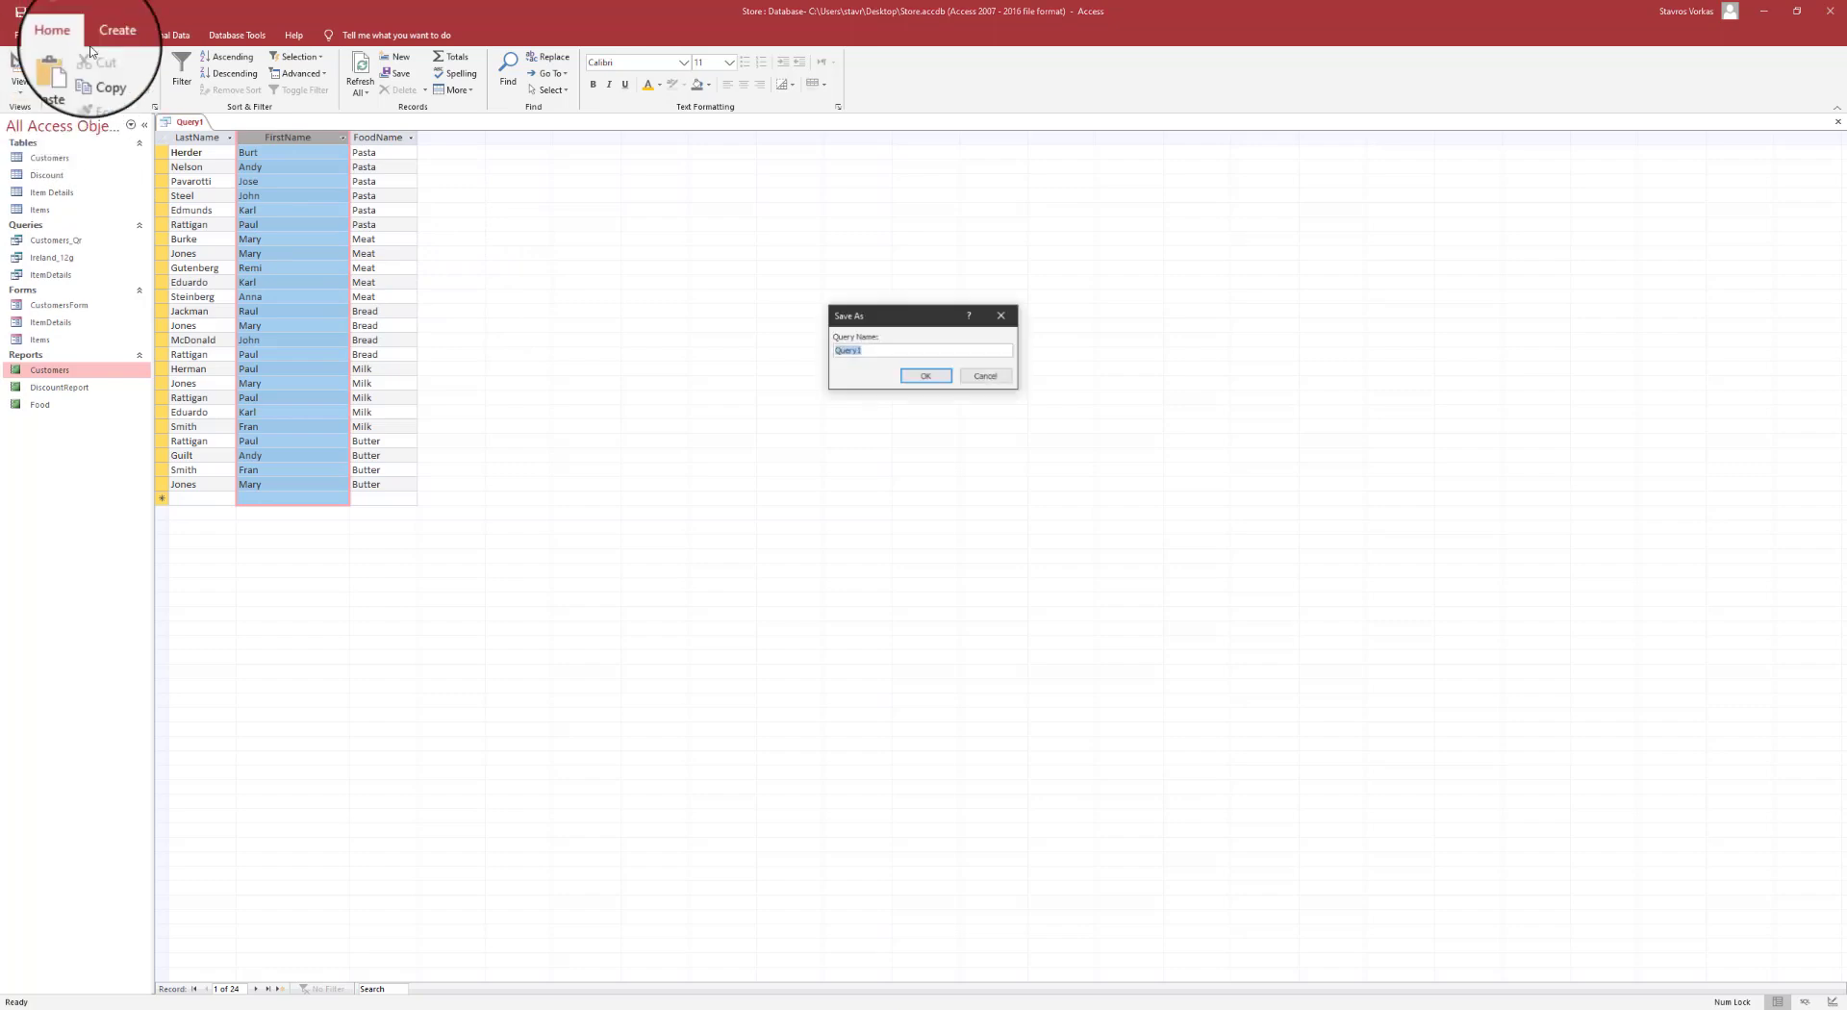
{"action": "type", "text": "Fou"}
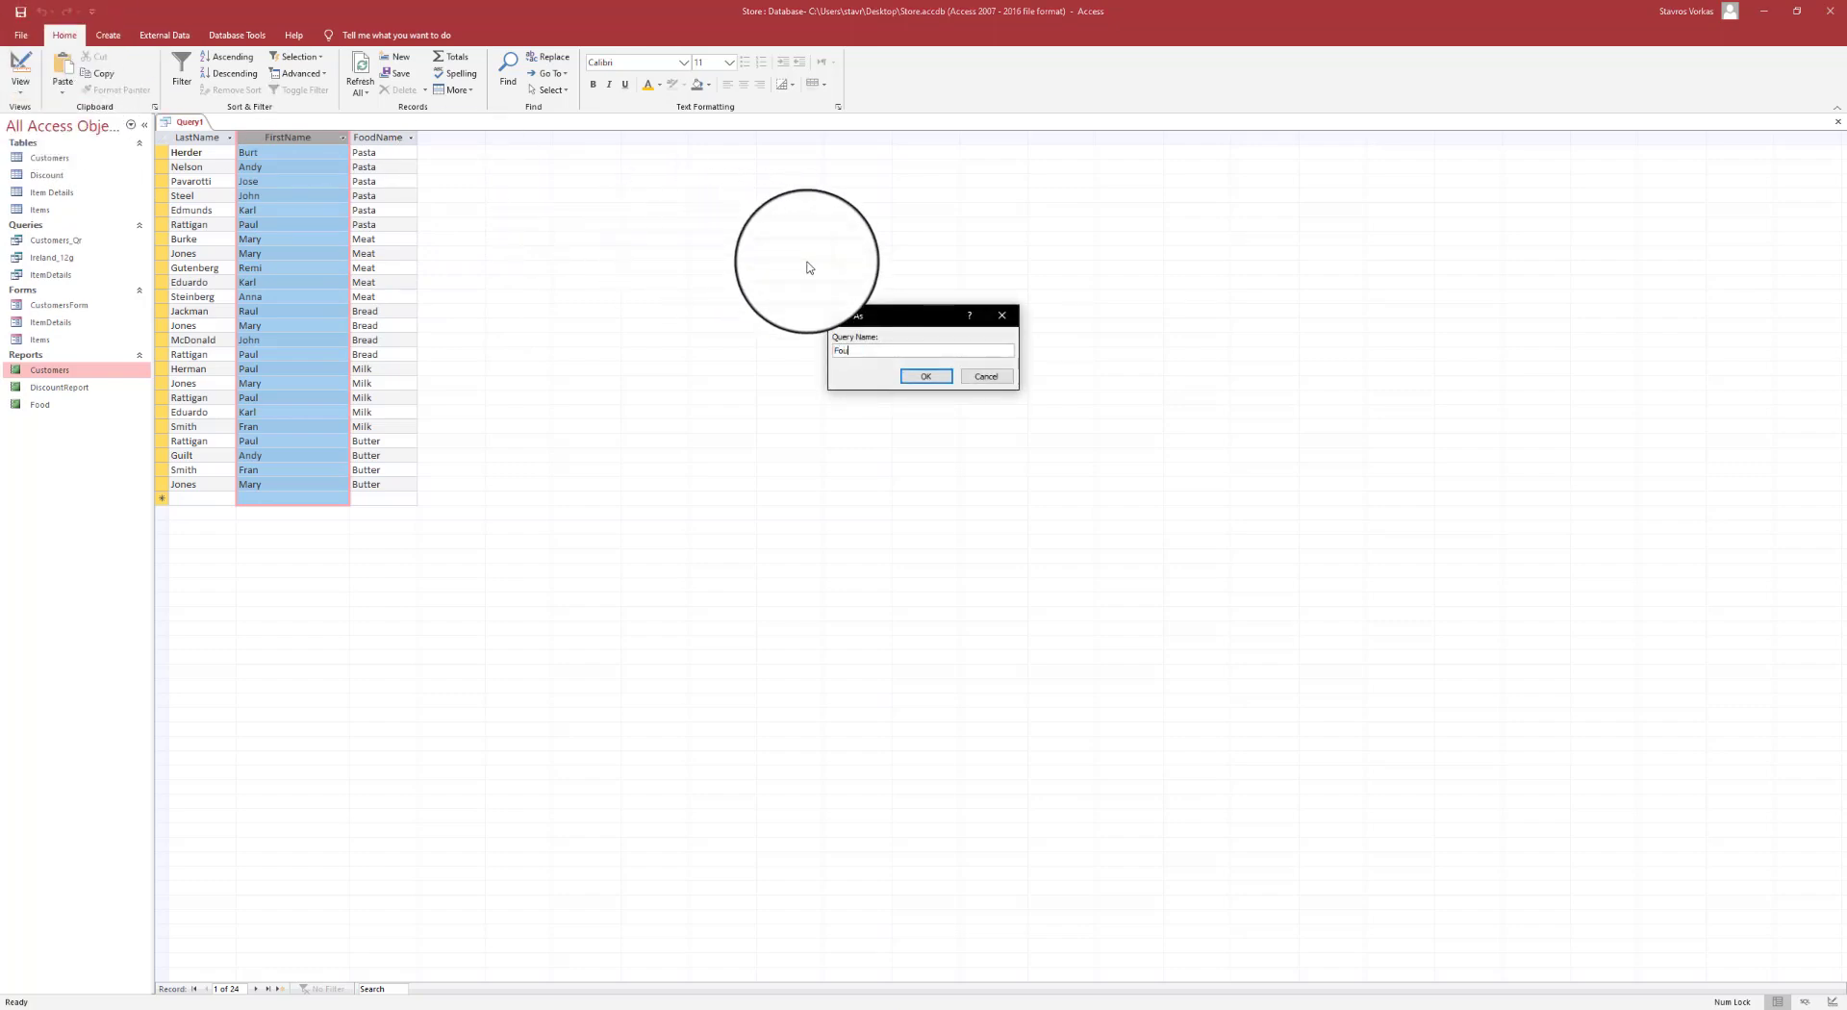
{"action": "type", "text": "rLetters"}
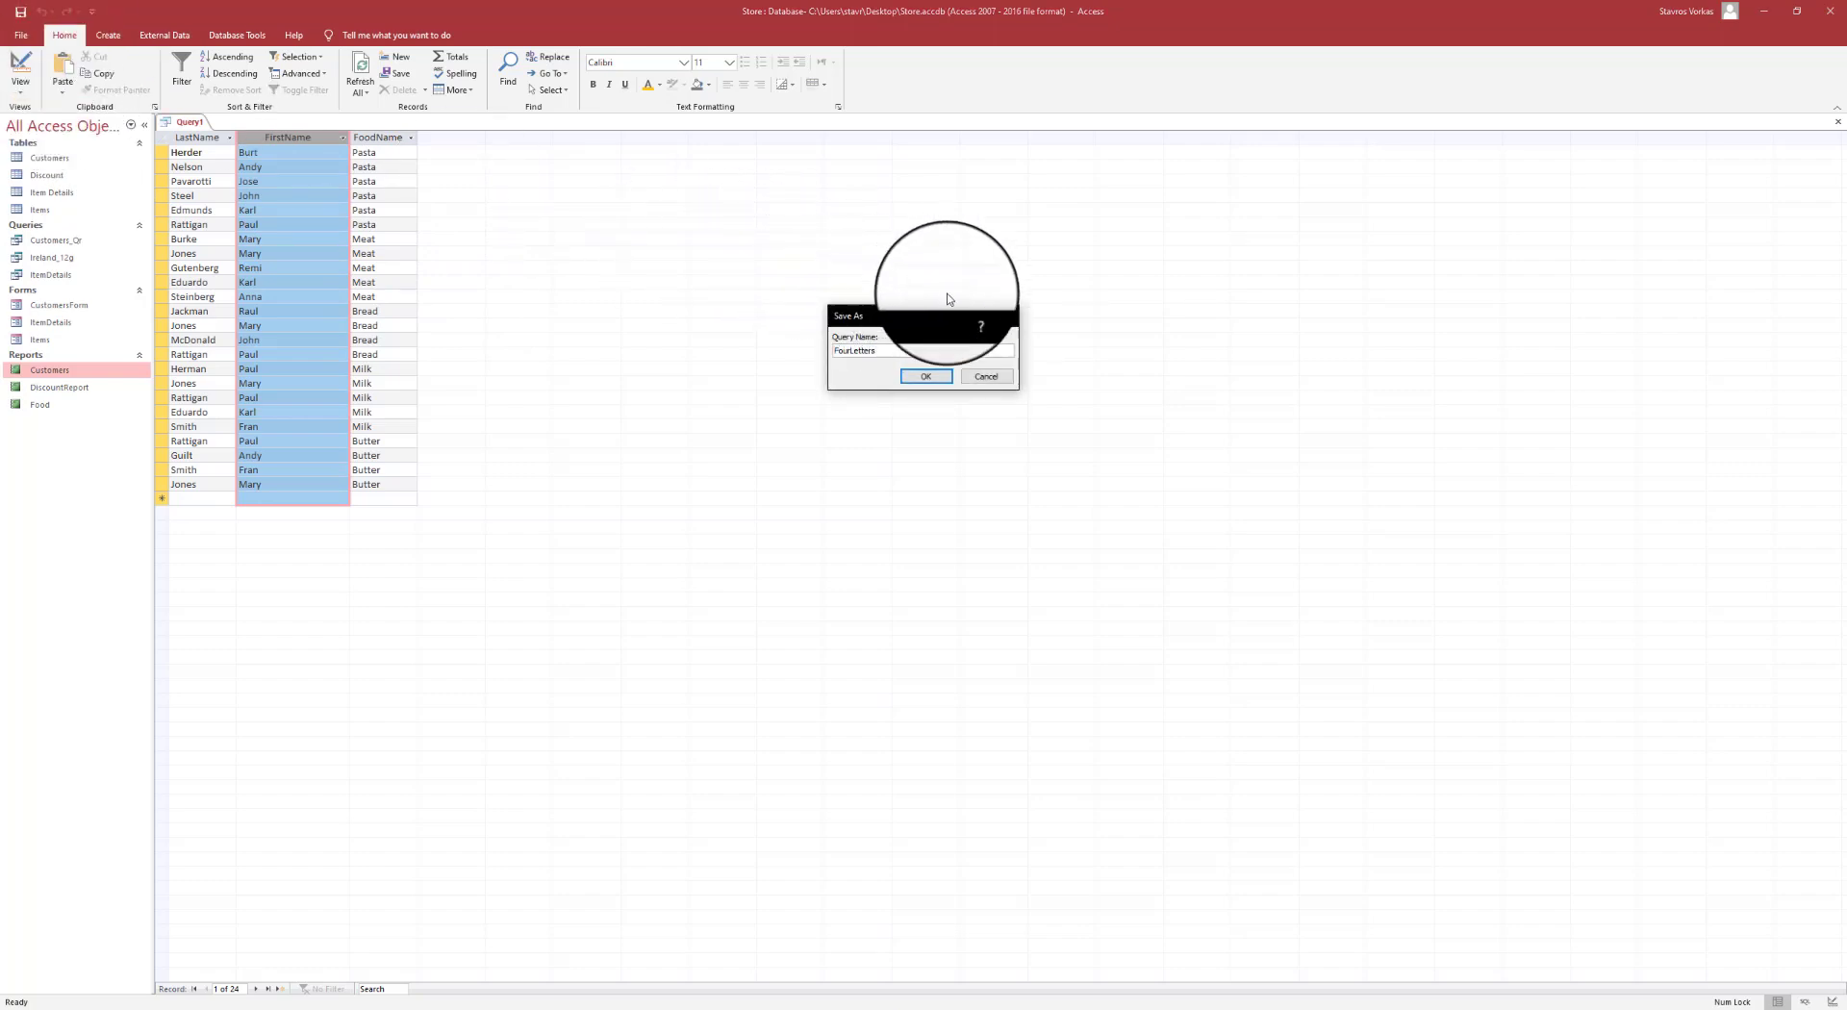
{"action": "left_click", "coordinate": [924, 377]}
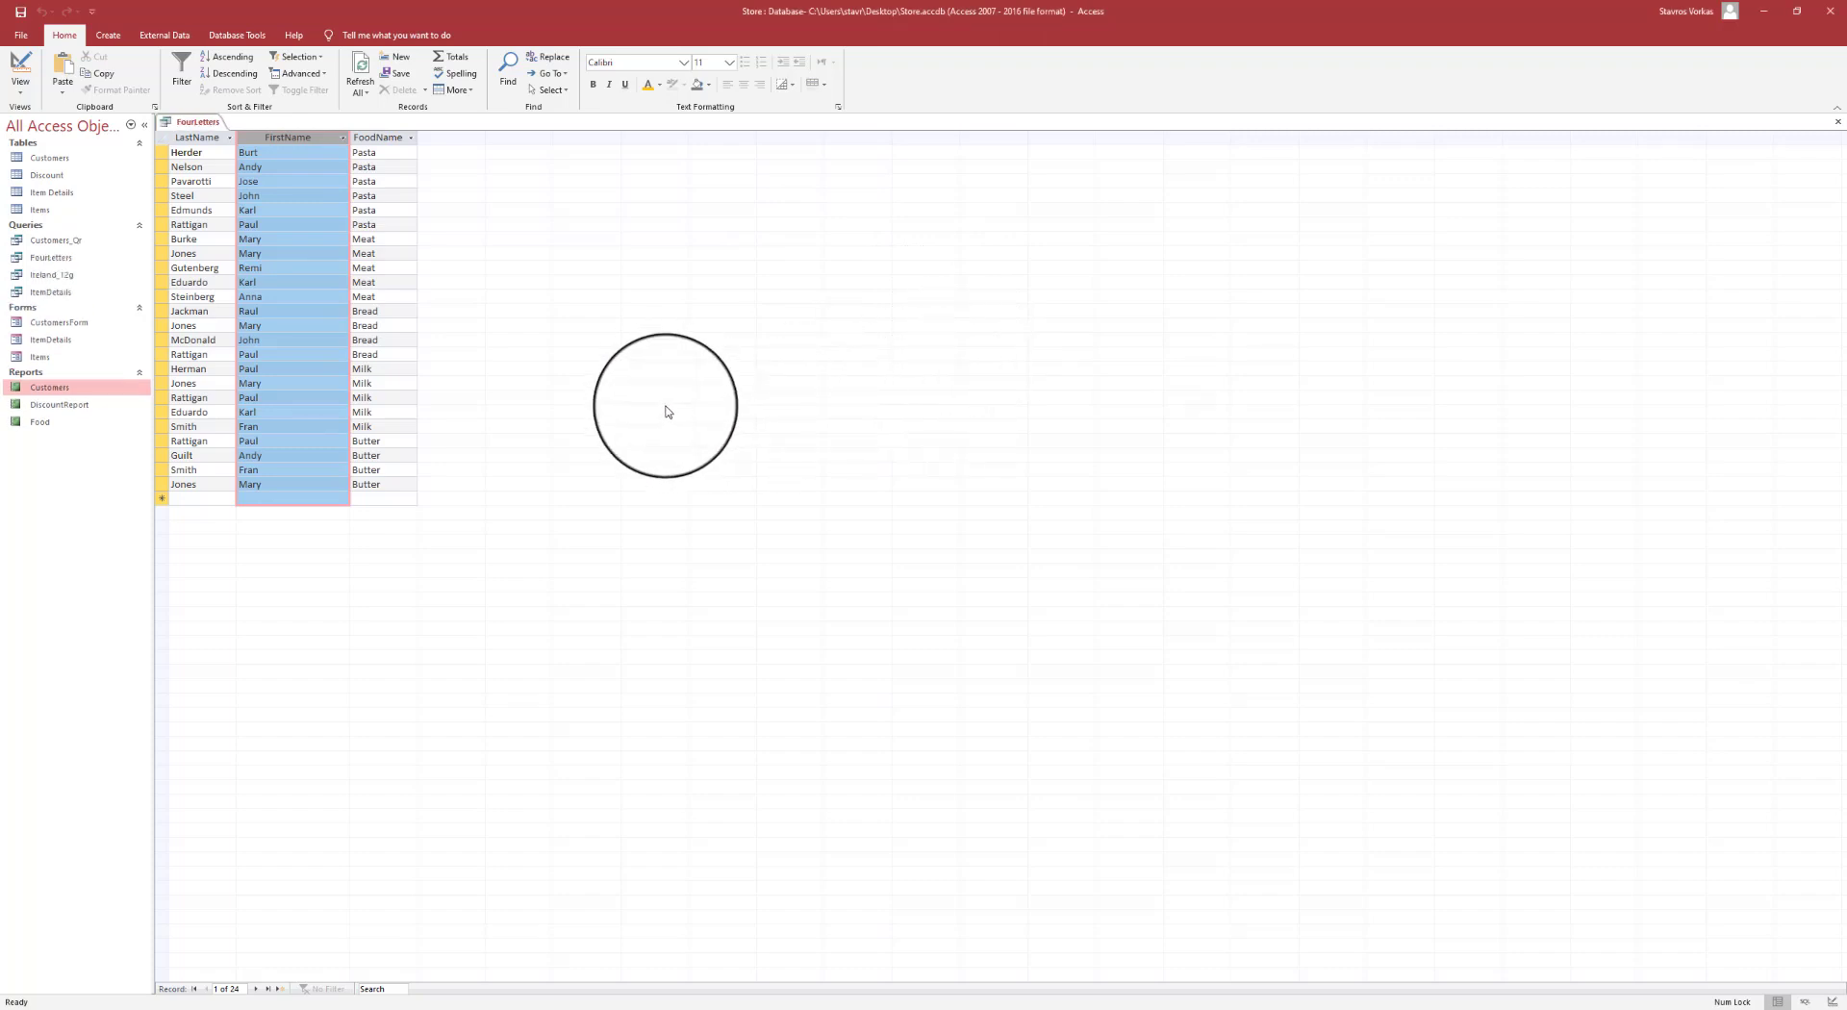
{"action": "left_click", "coordinate": [411, 364]}
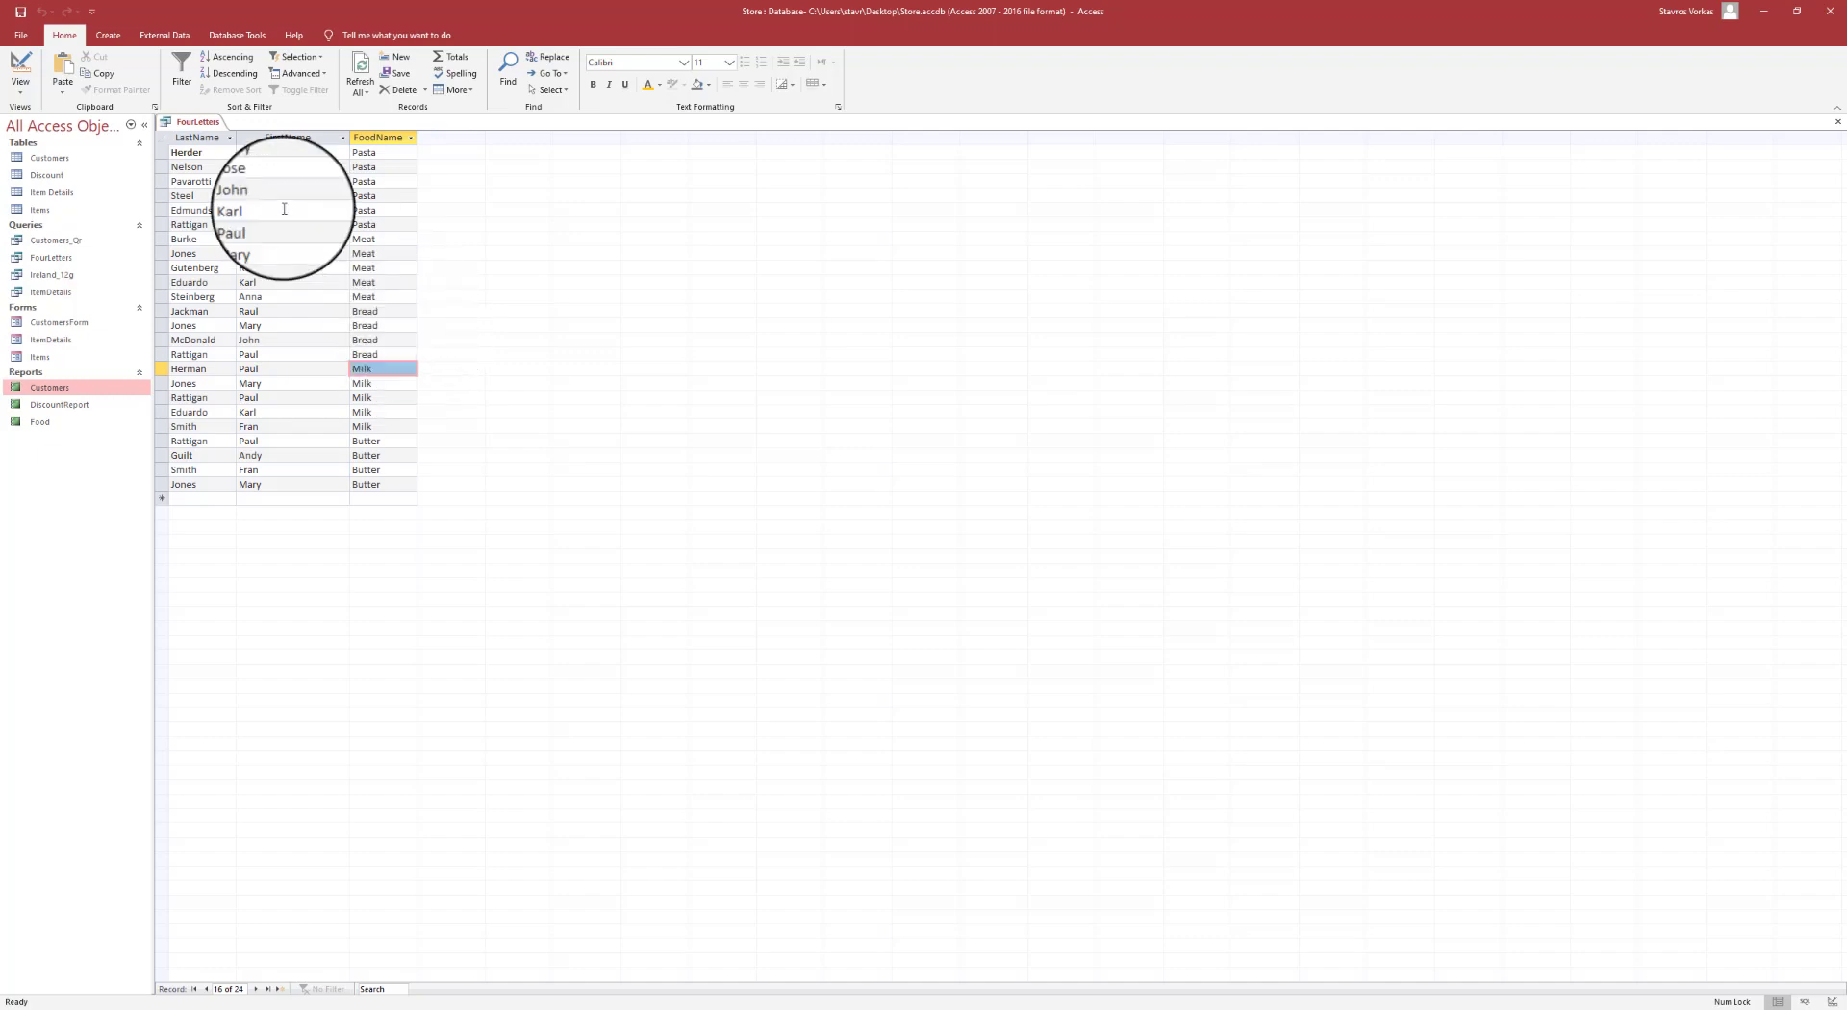
- Close the FourLetters query and start a new blank record in CustomersForm
{"action": "right_click", "coordinate": [215, 123]}
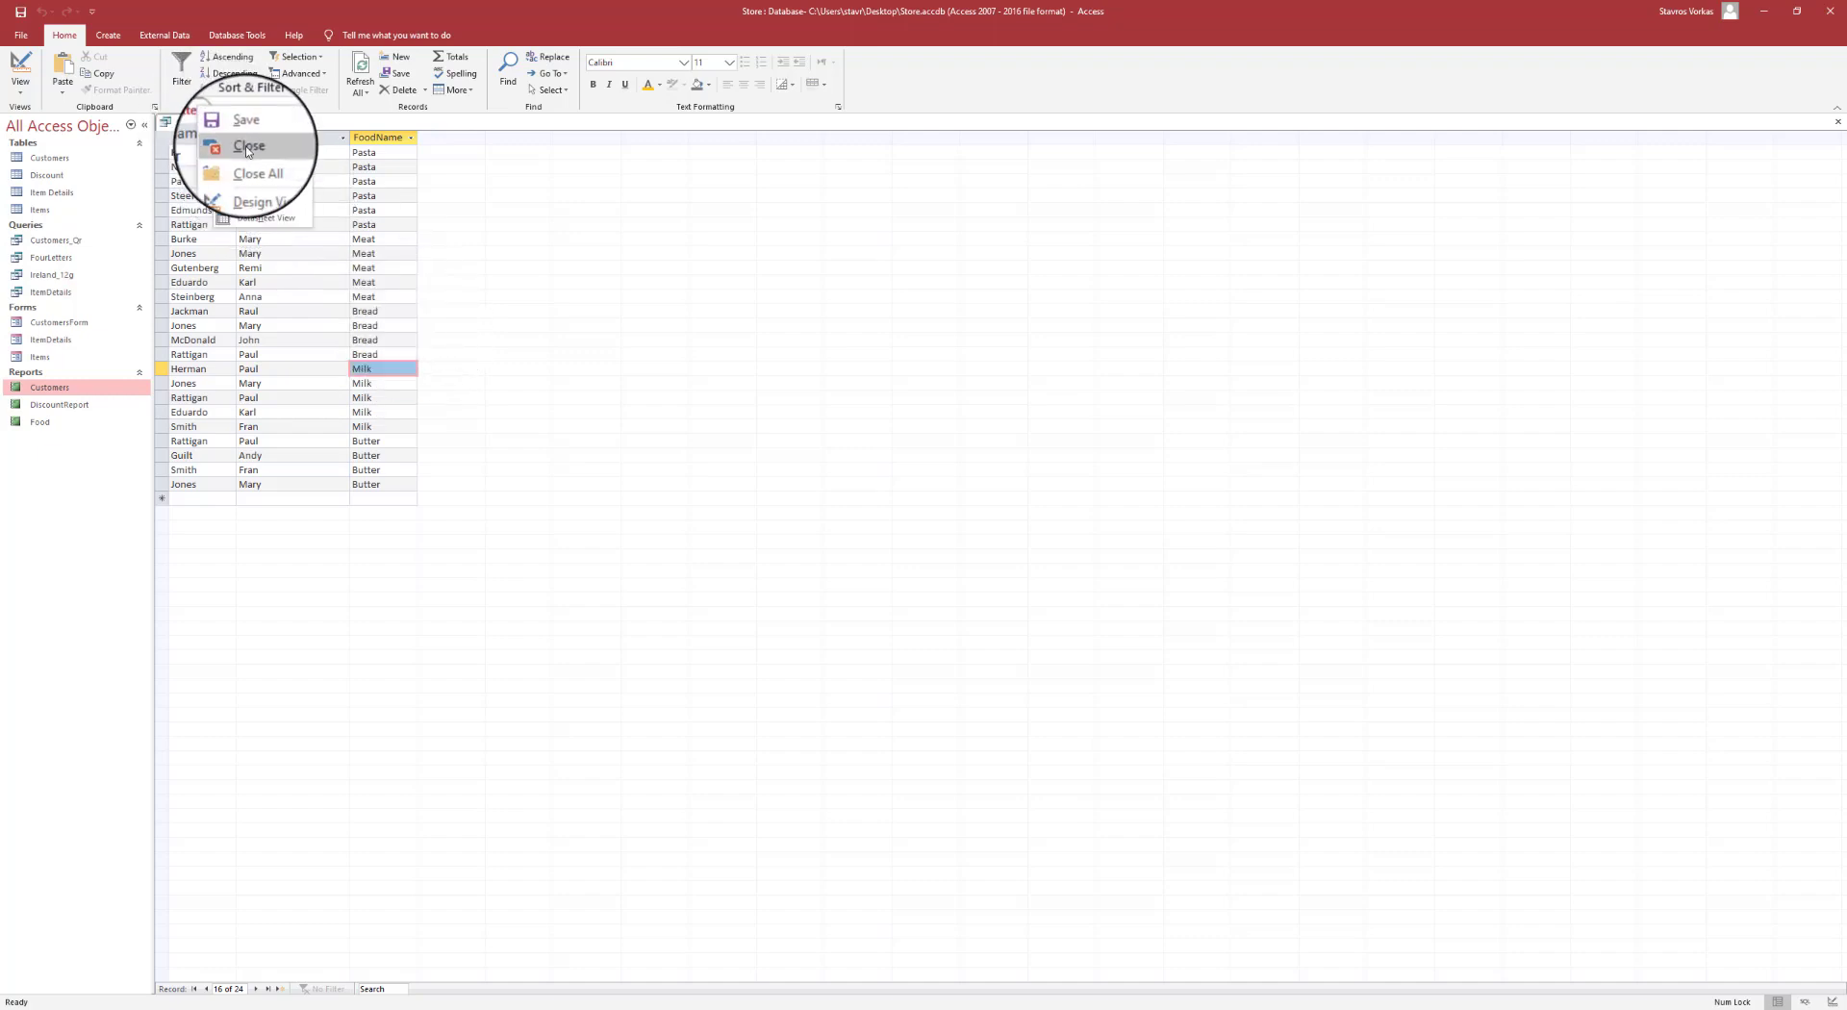
{"action": "left_click", "coordinate": [242, 149]}
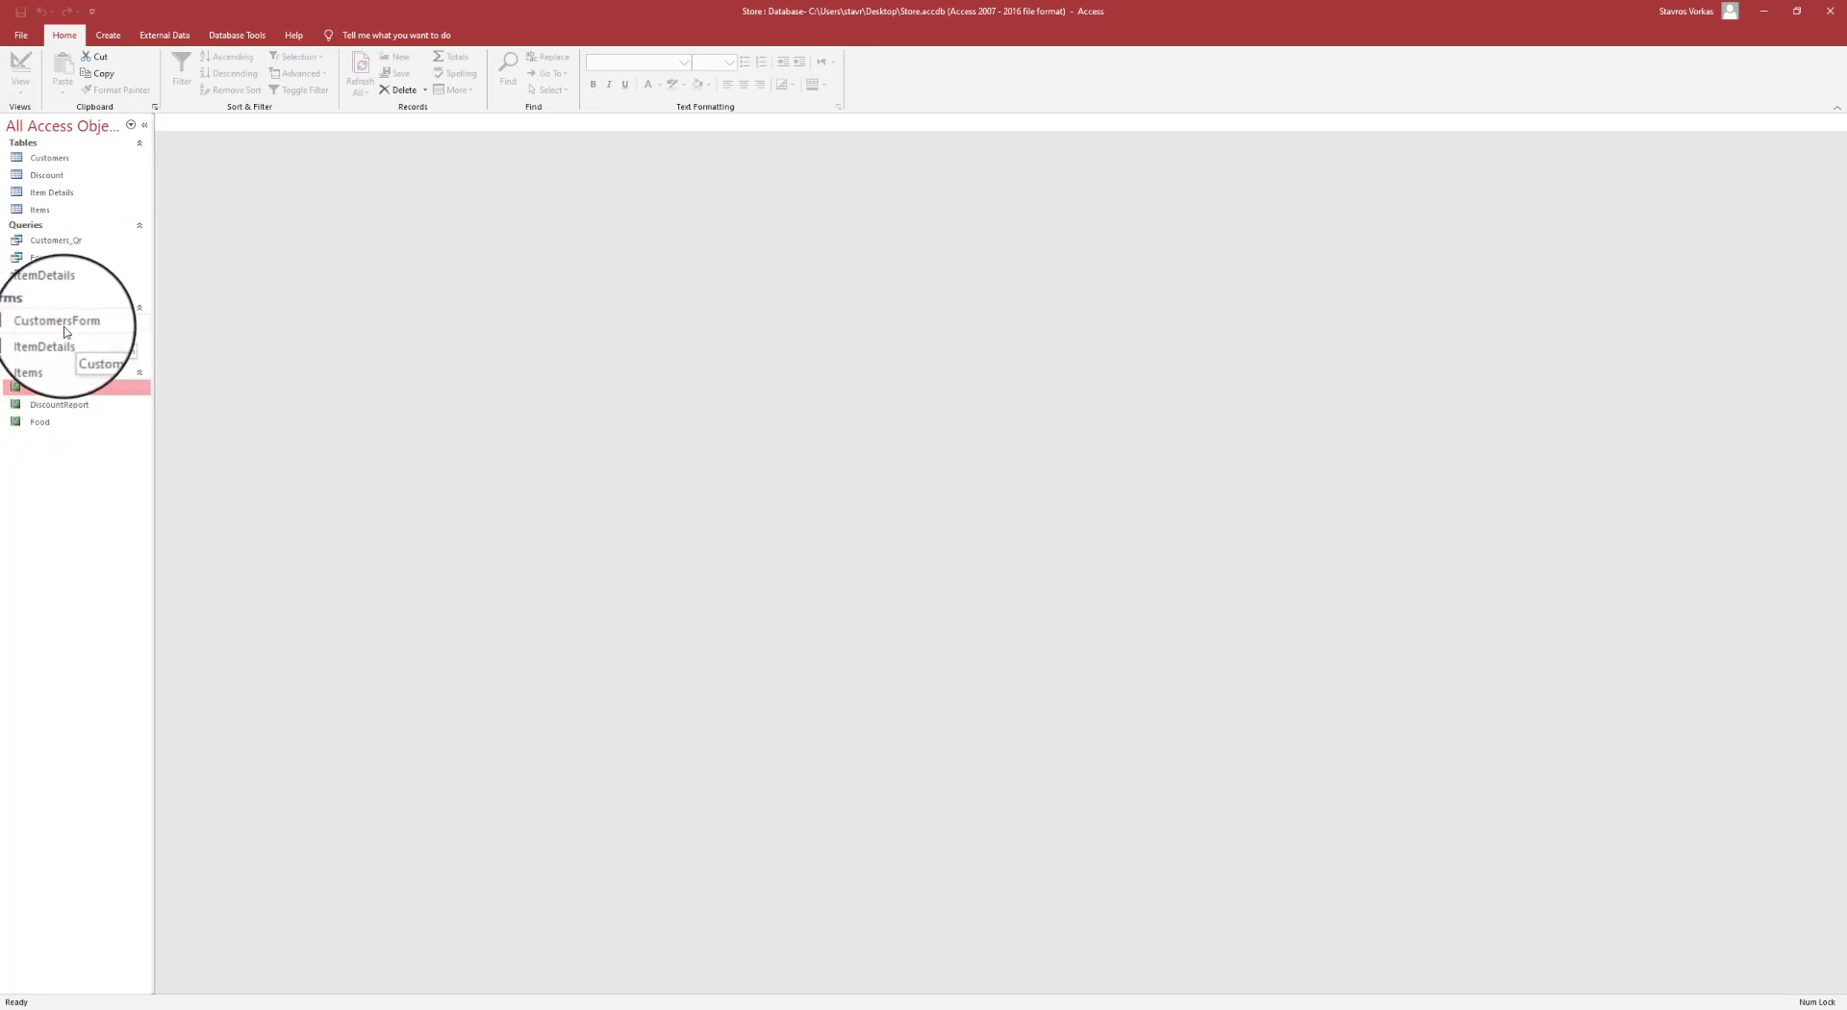
{"action": "double_click", "coordinate": [58, 323]}
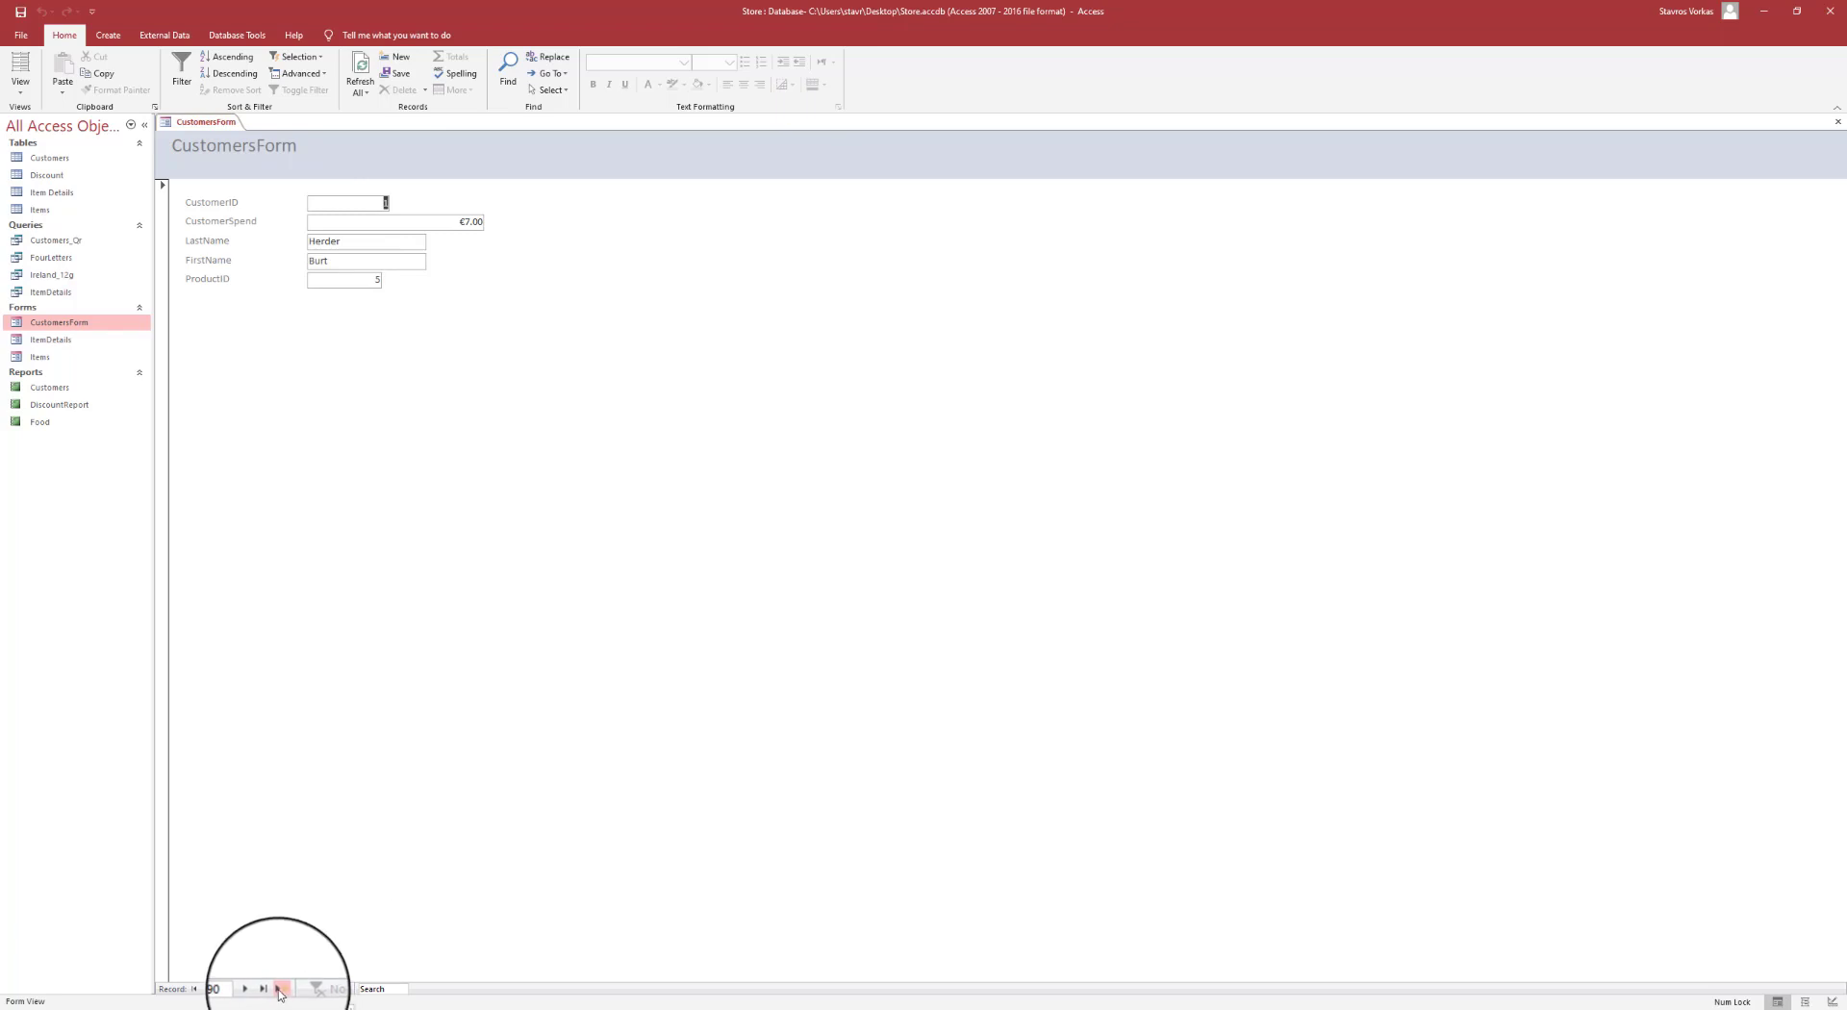
{"action": "left_click", "coordinate": [280, 990]}
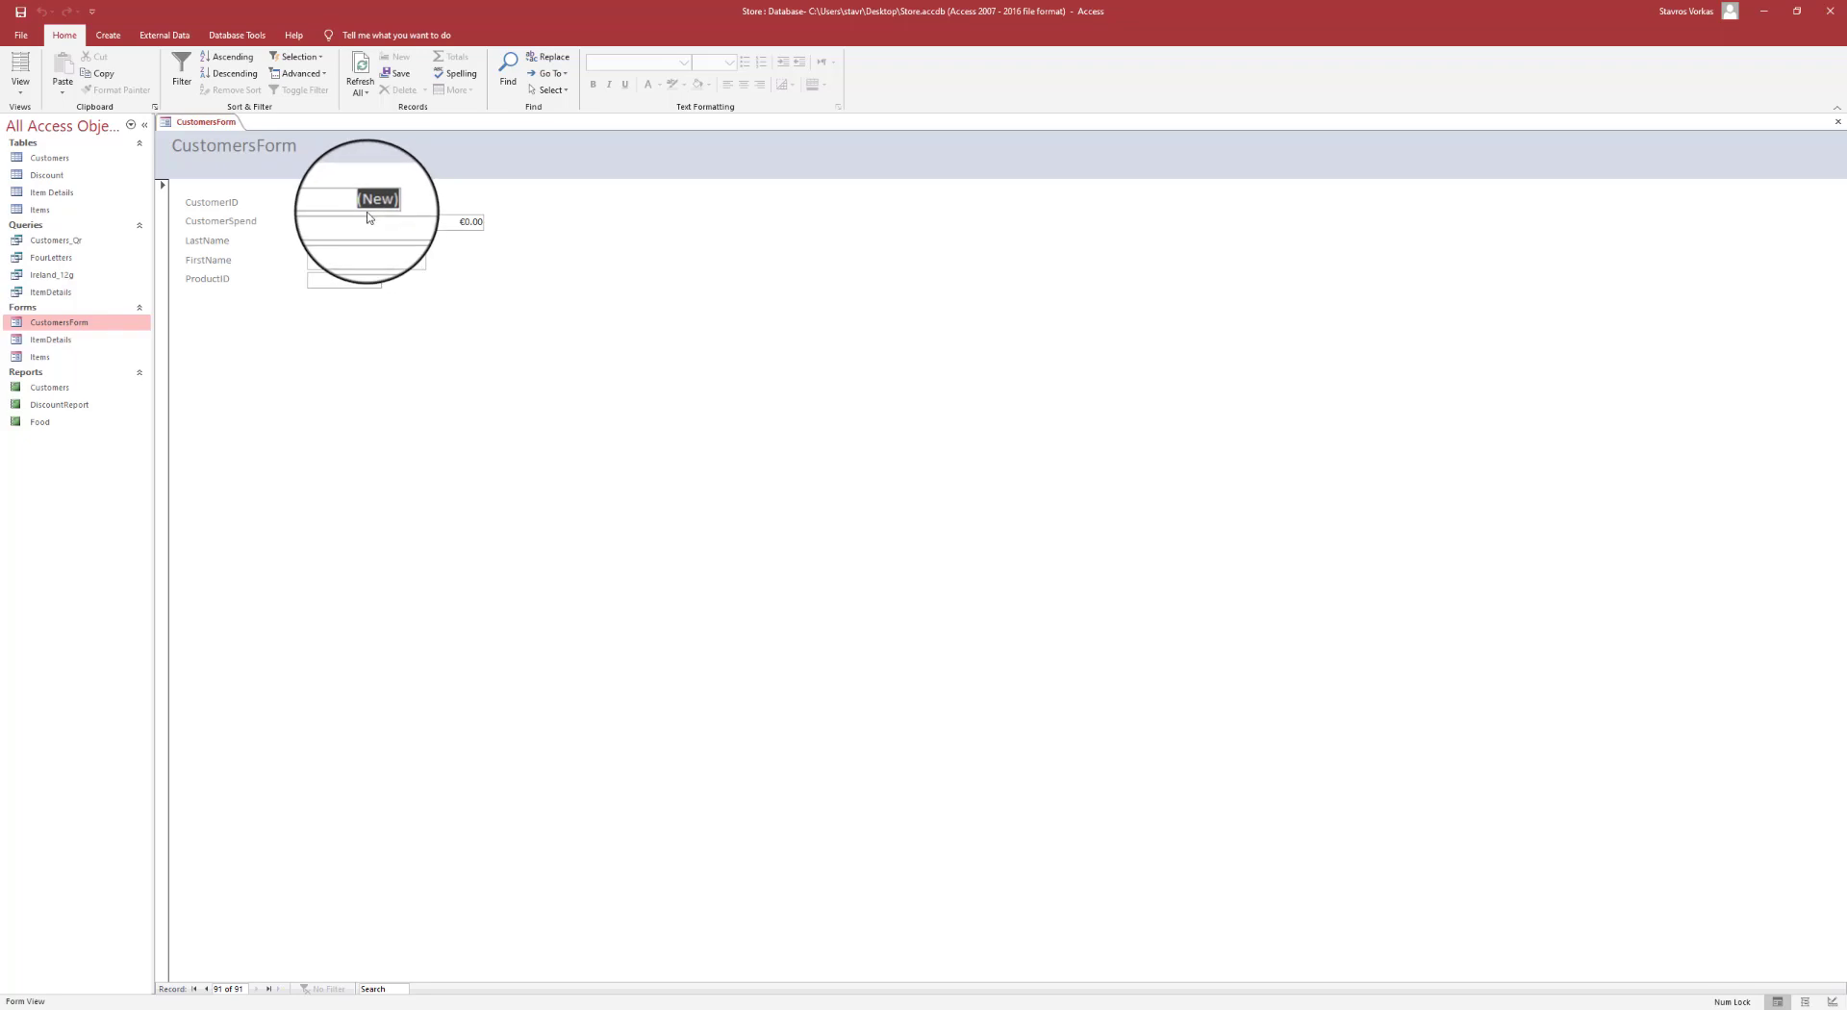
- Fill the new record with spend 65, the customer's last and first names, and ProductID 4
{"action": "left_click", "coordinate": [388, 220]}
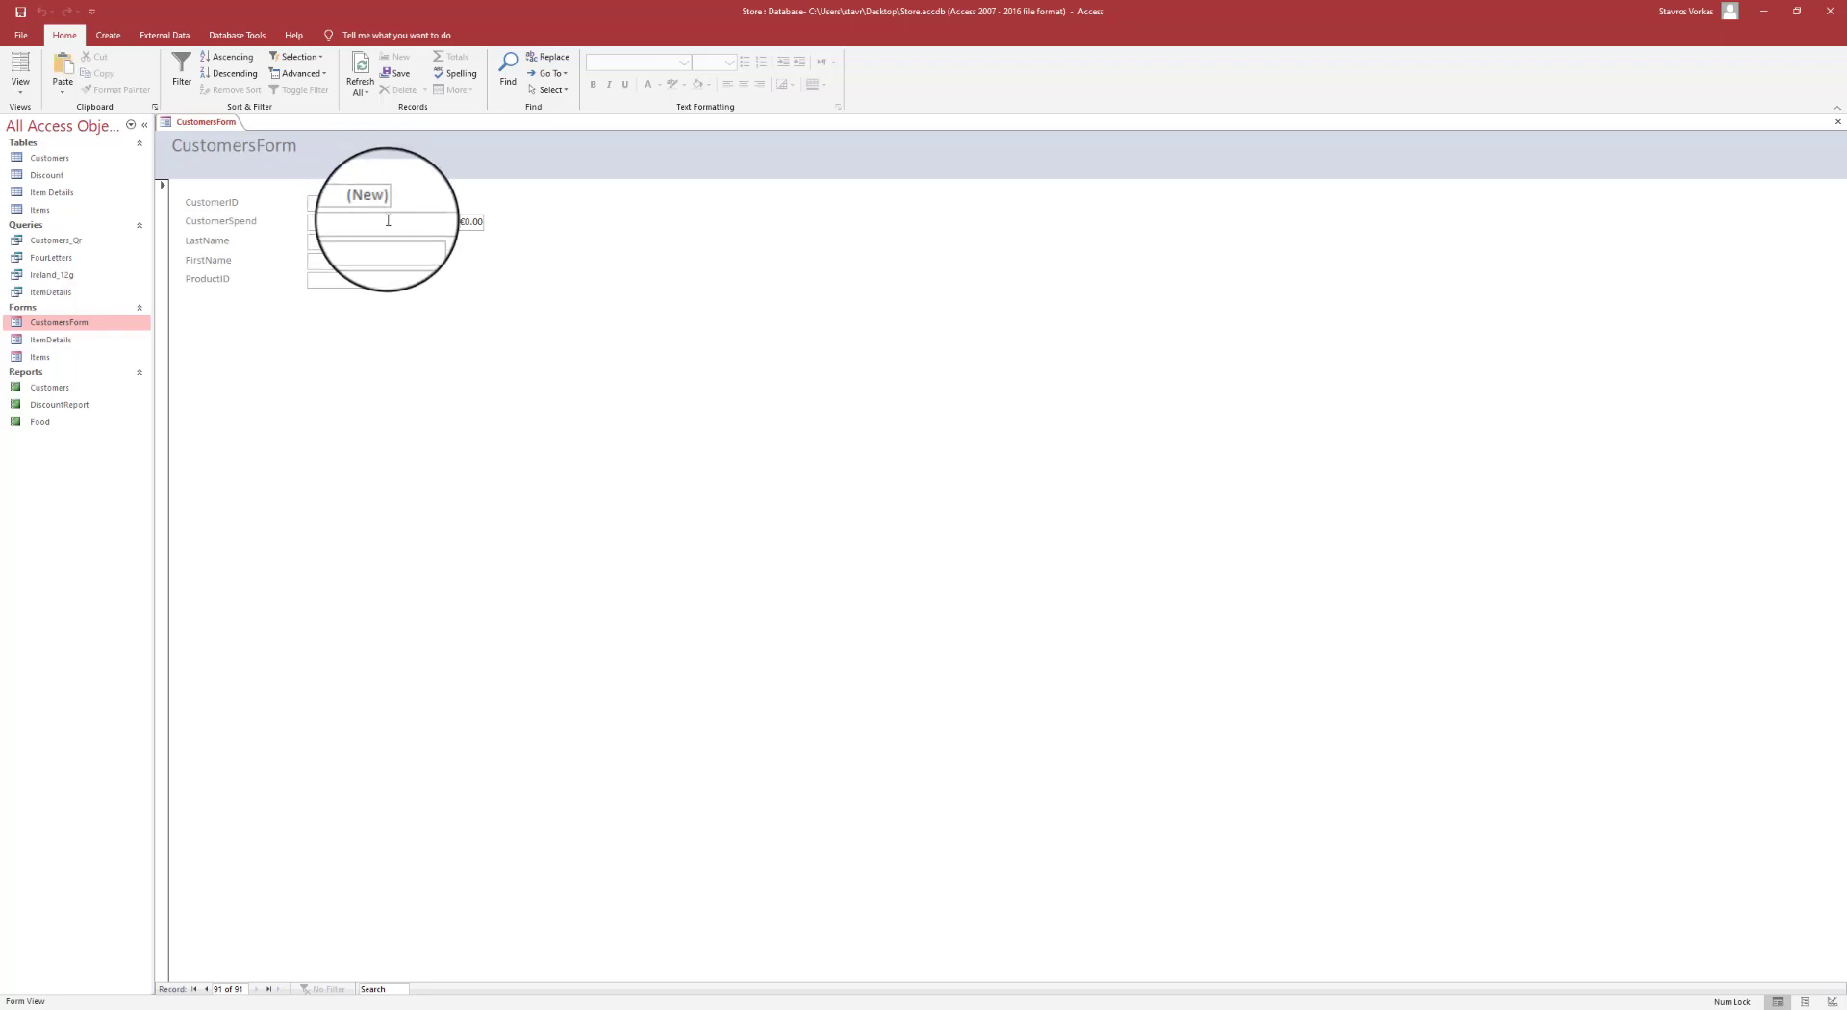
{"action": "left_click_drag", "start_coordinate": [430, 218], "coordinate": [502, 227]}
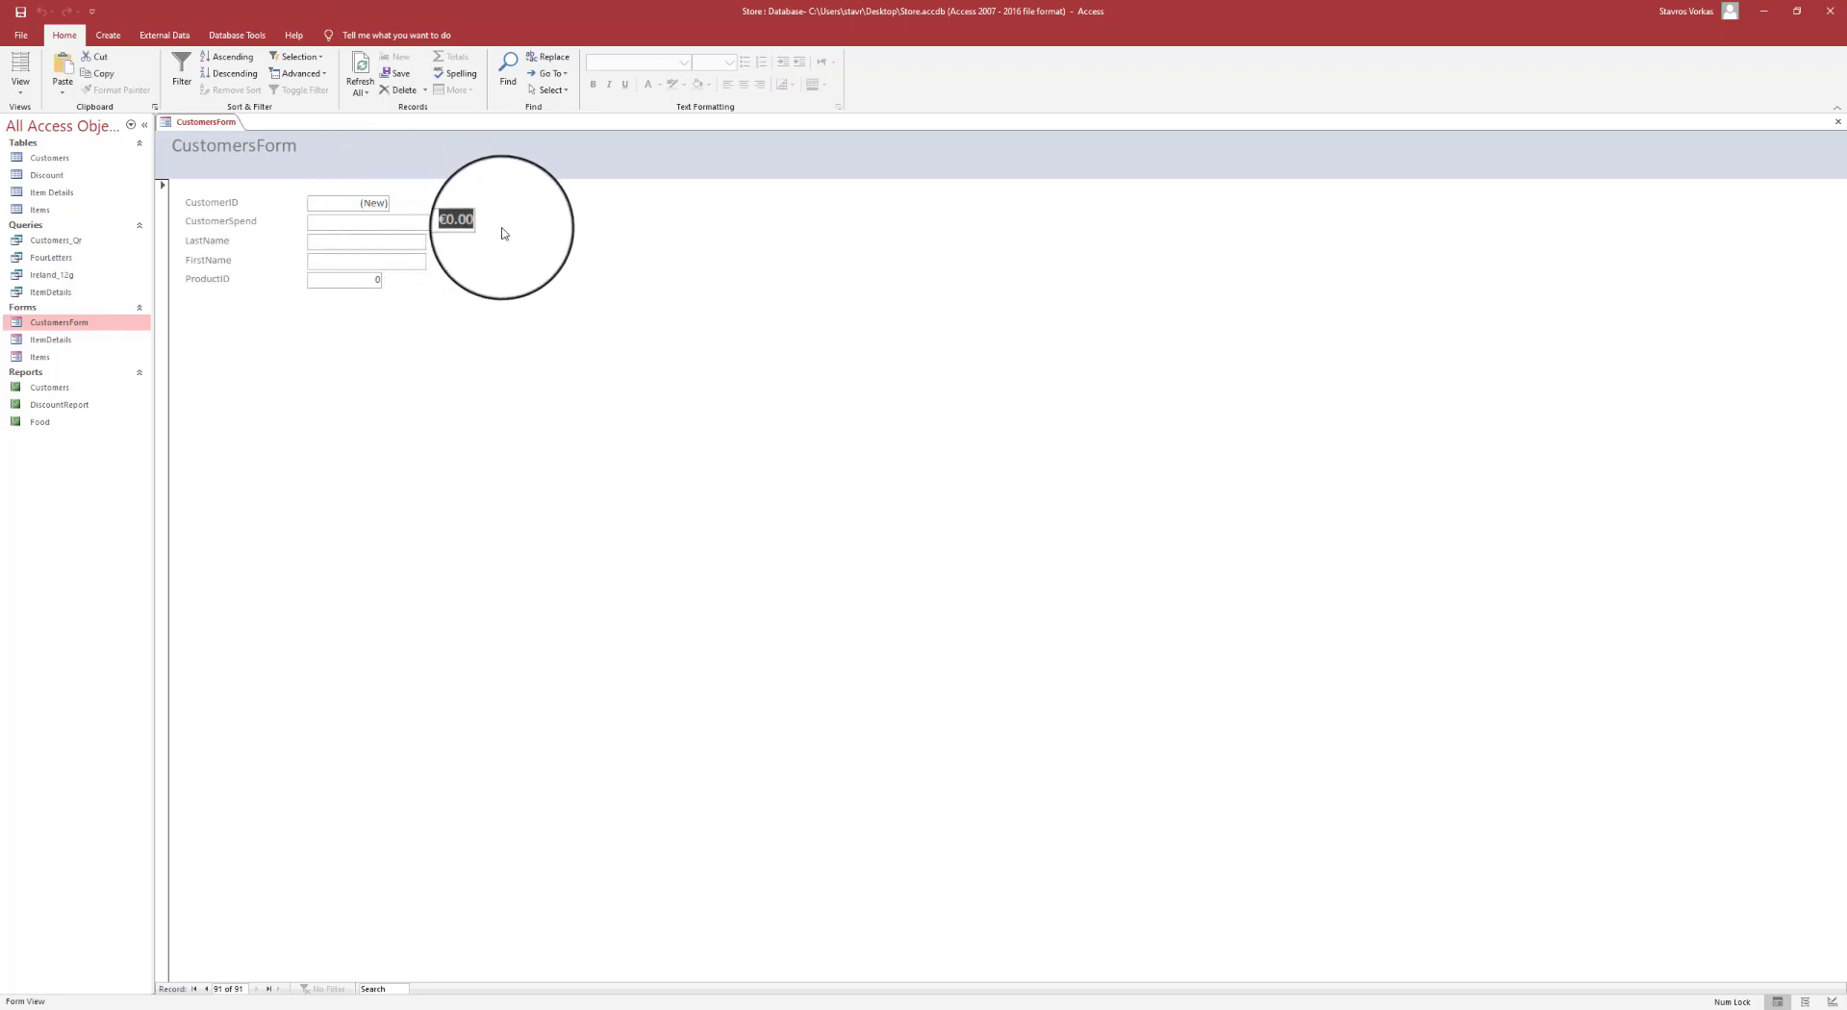
{"action": "type", "text": "65"}
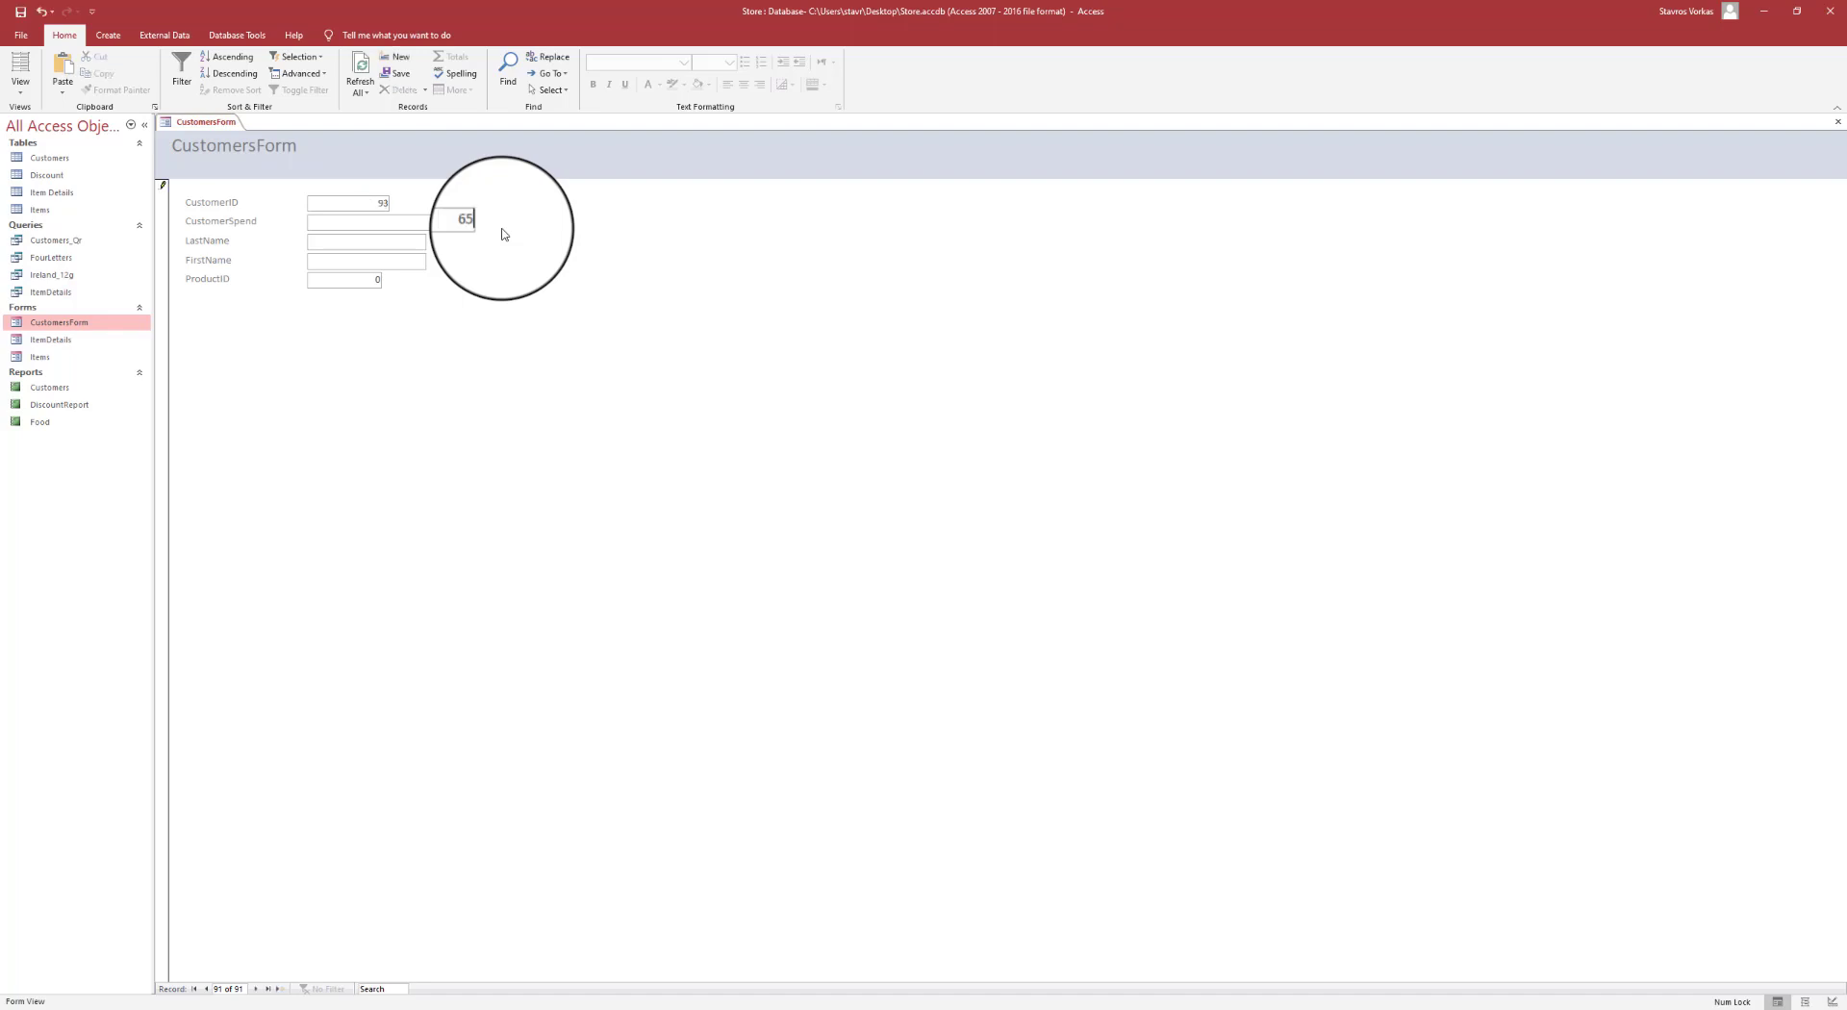
{"action": "left_click", "coordinate": [400, 241]}
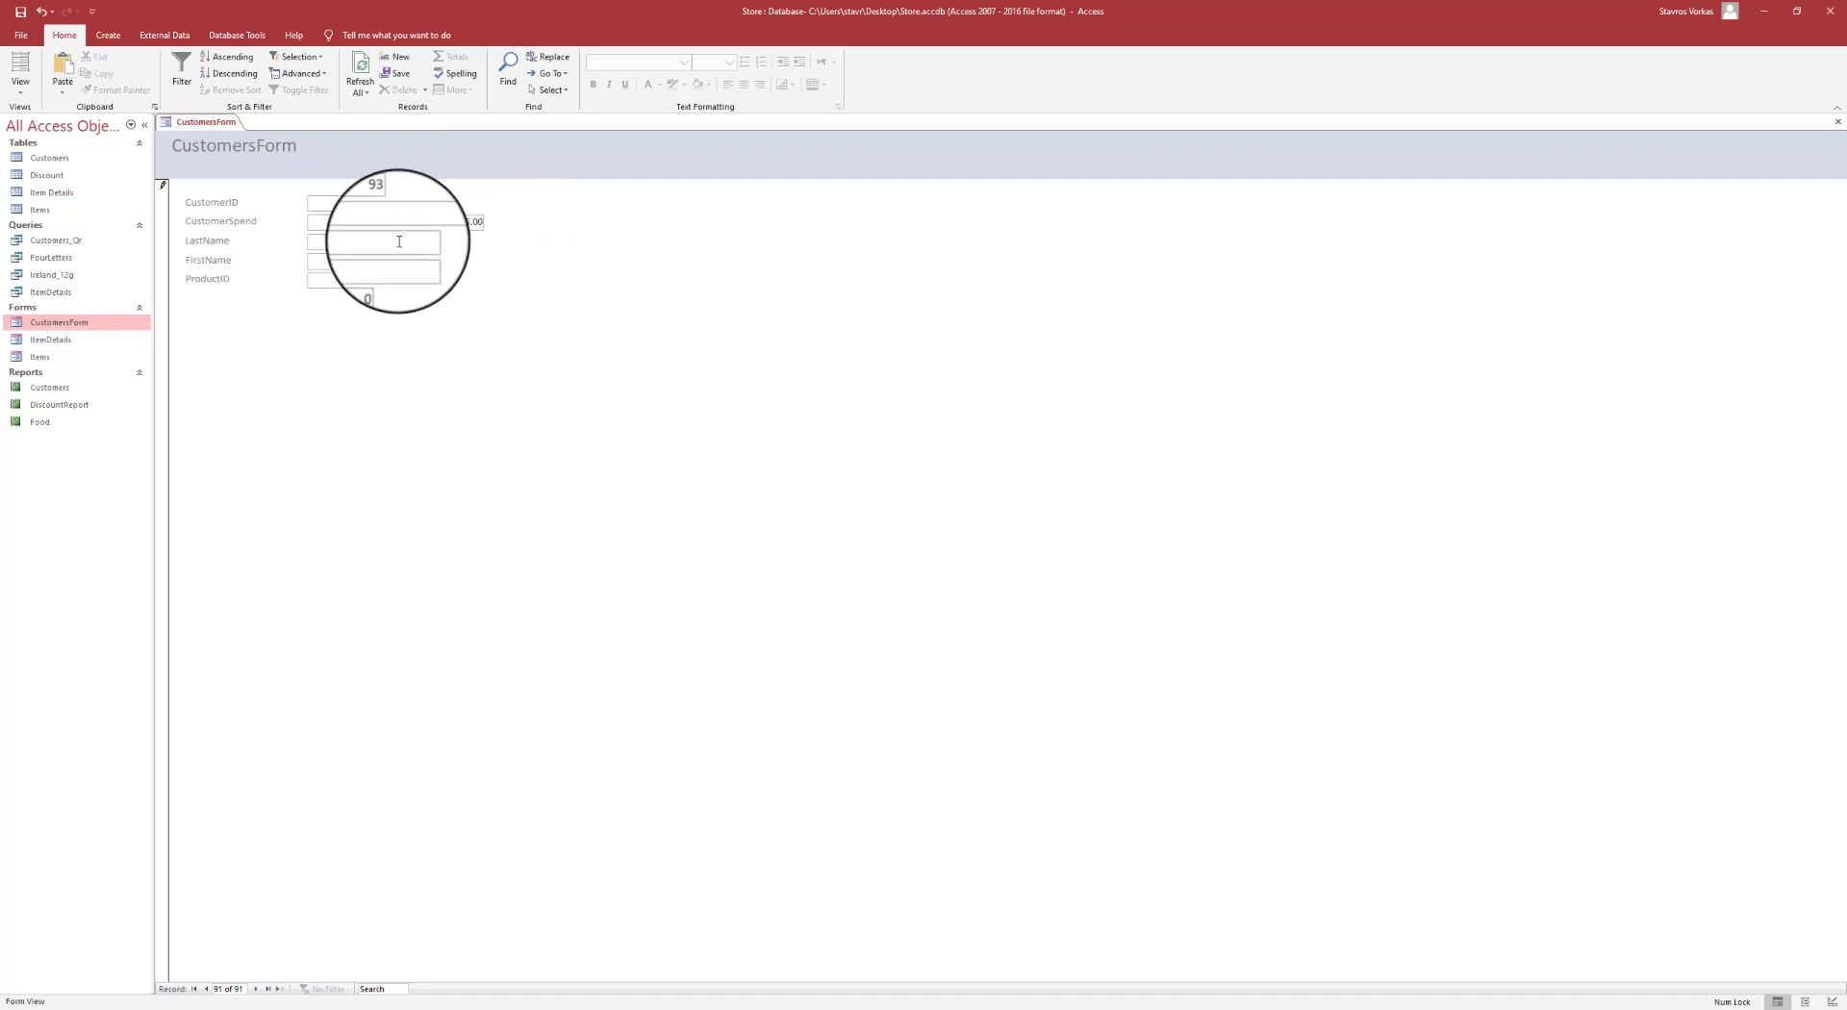
{"action": "key", "text": "Tab"}
{"action": "type", "text": "4"}
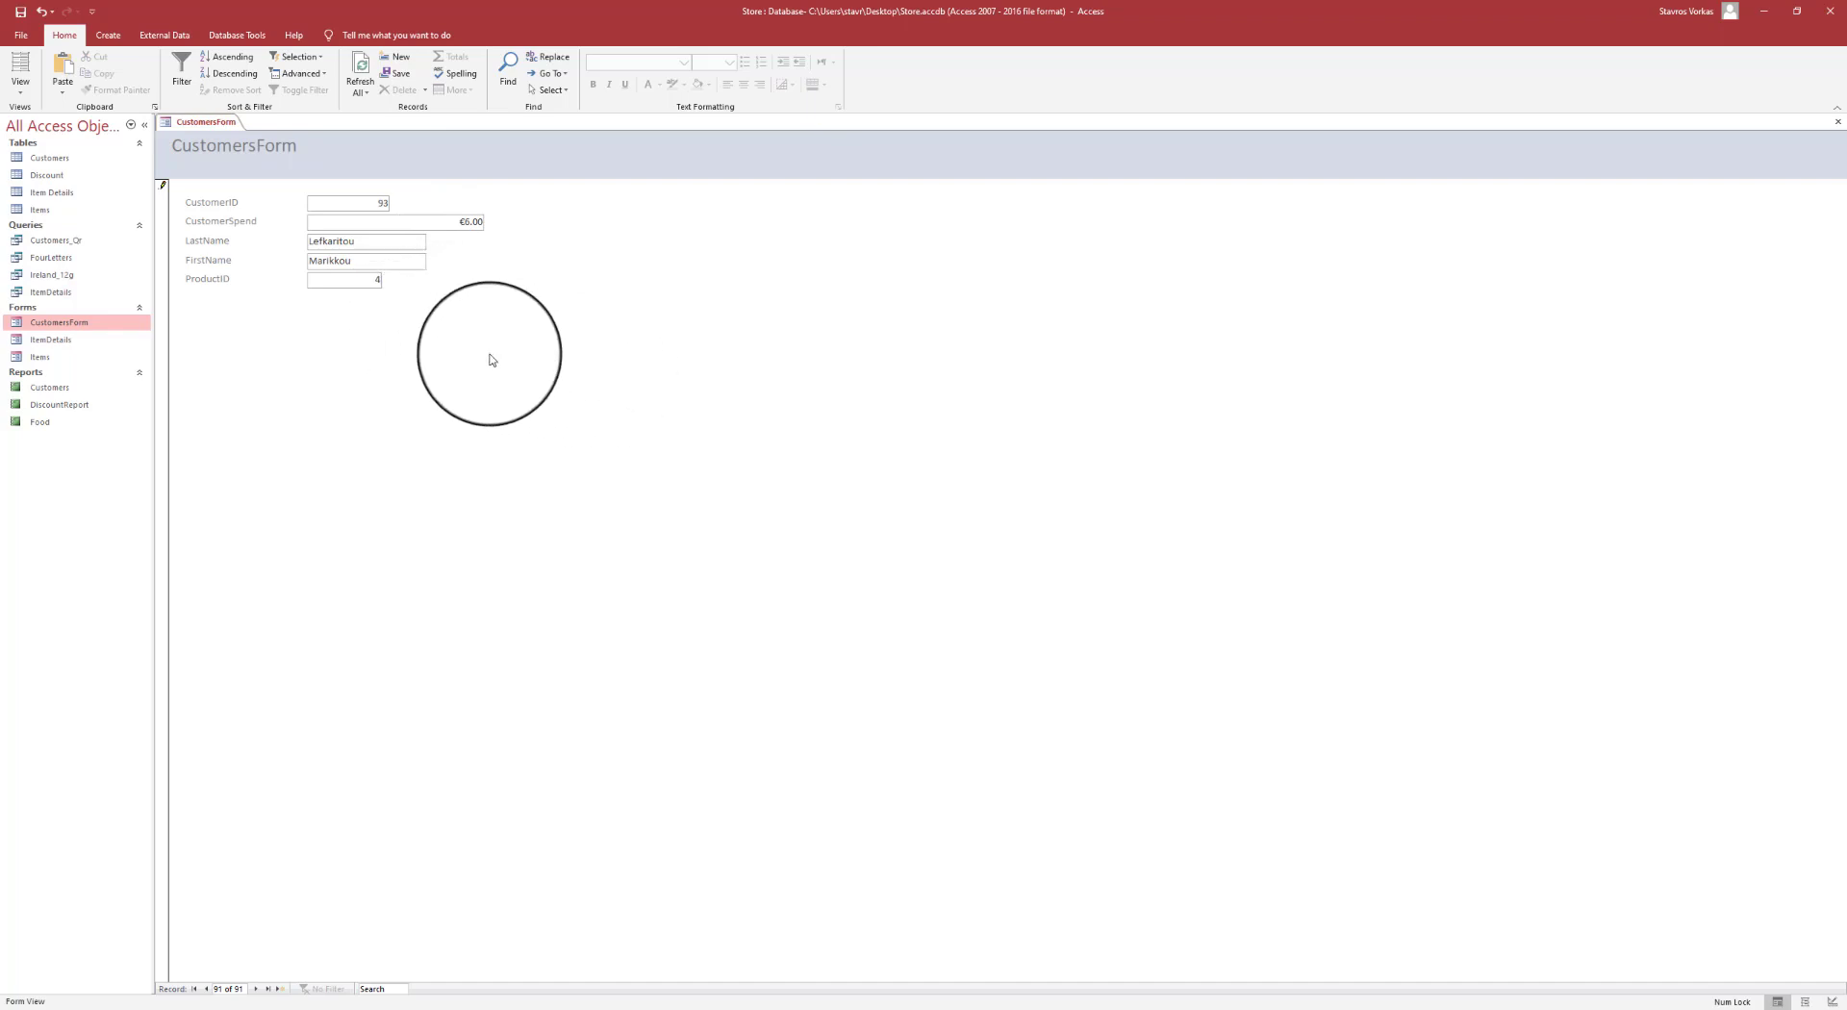
{"action": "left_click", "coordinate": [22, 14]}
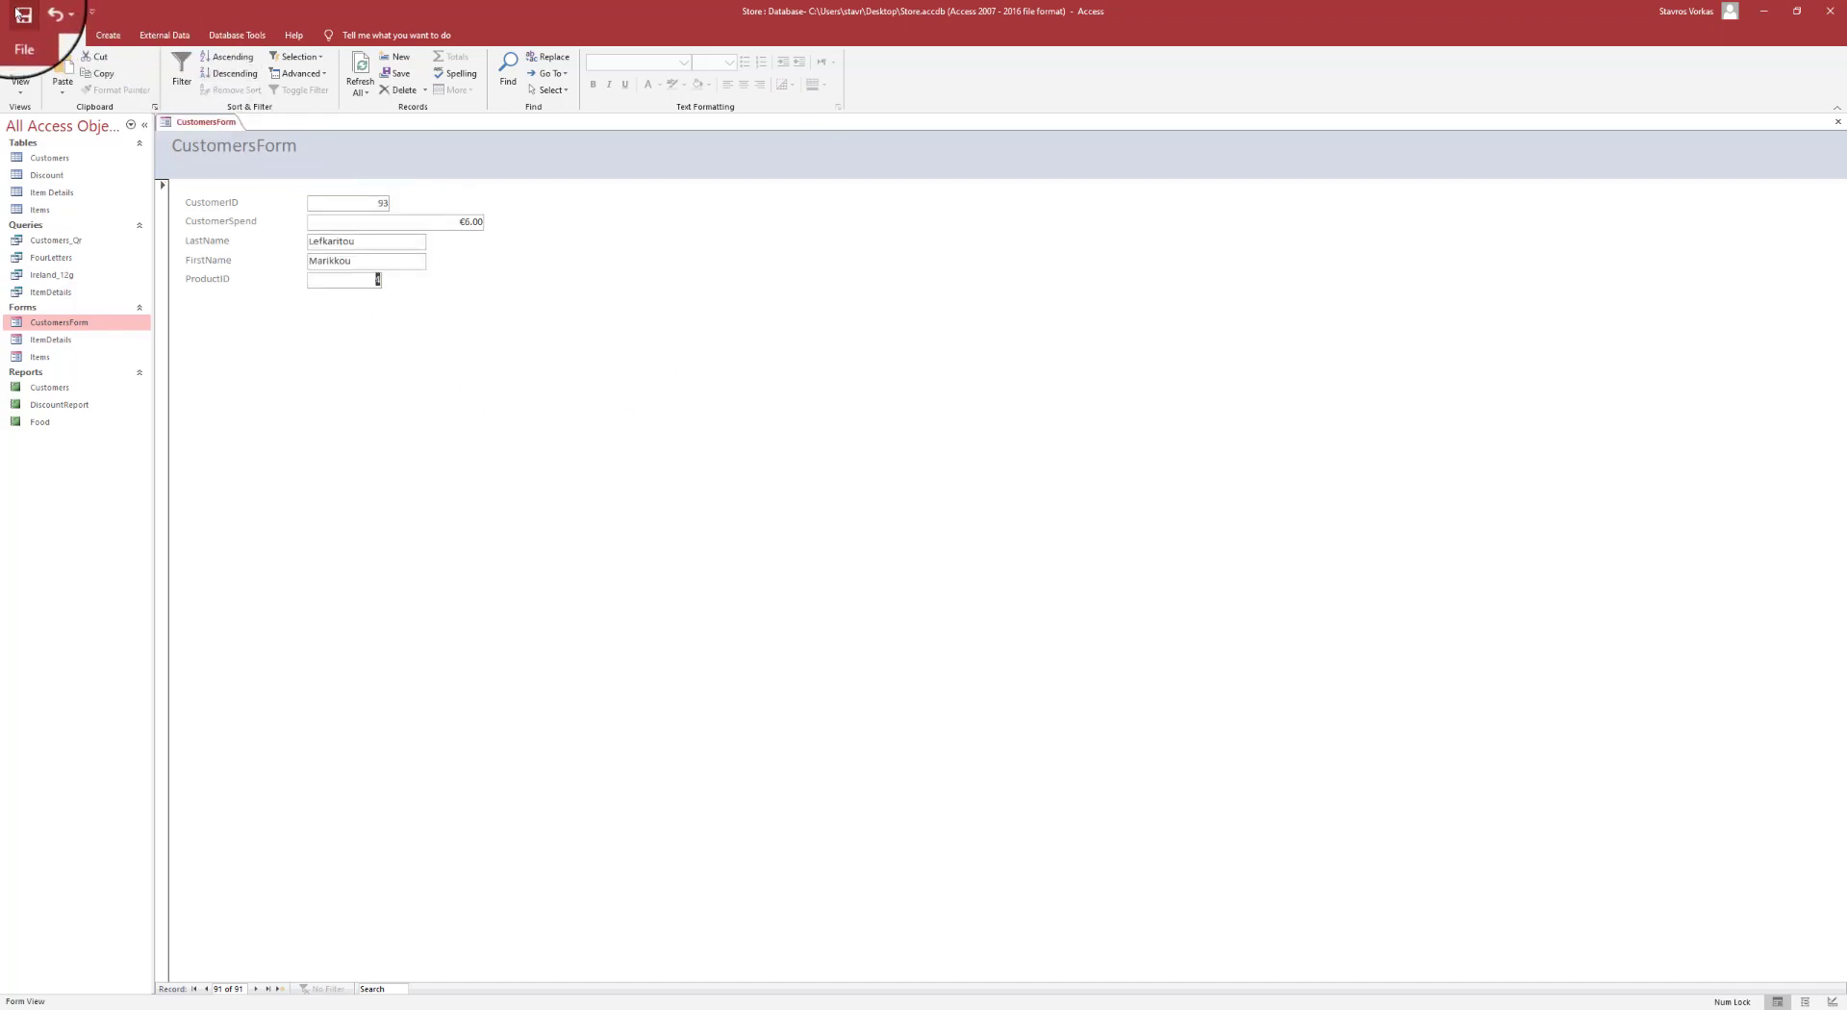
- Close CustomersForm and reopen it in Design View
{"action": "right_click", "coordinate": [214, 123]}
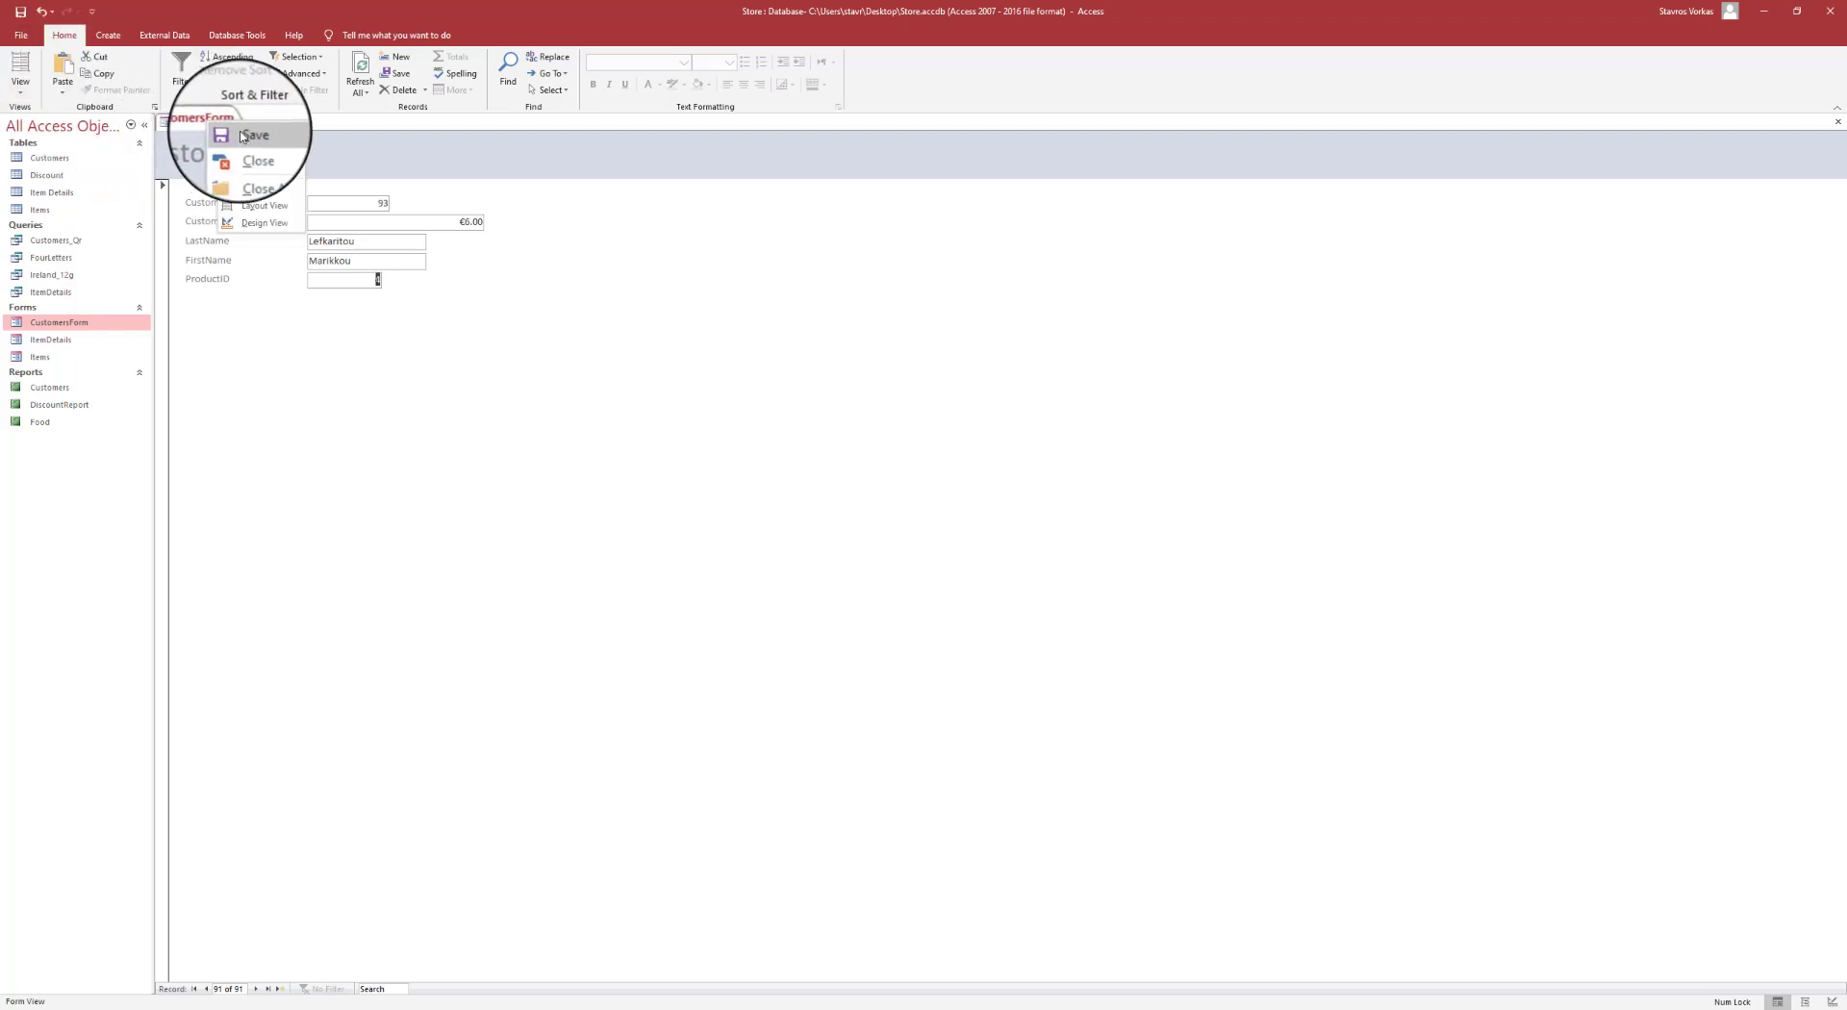
{"action": "key", "text": "Escape"}
{"action": "right_click", "coordinate": [215, 128]}
{"action": "left_click", "coordinate": [267, 155]}
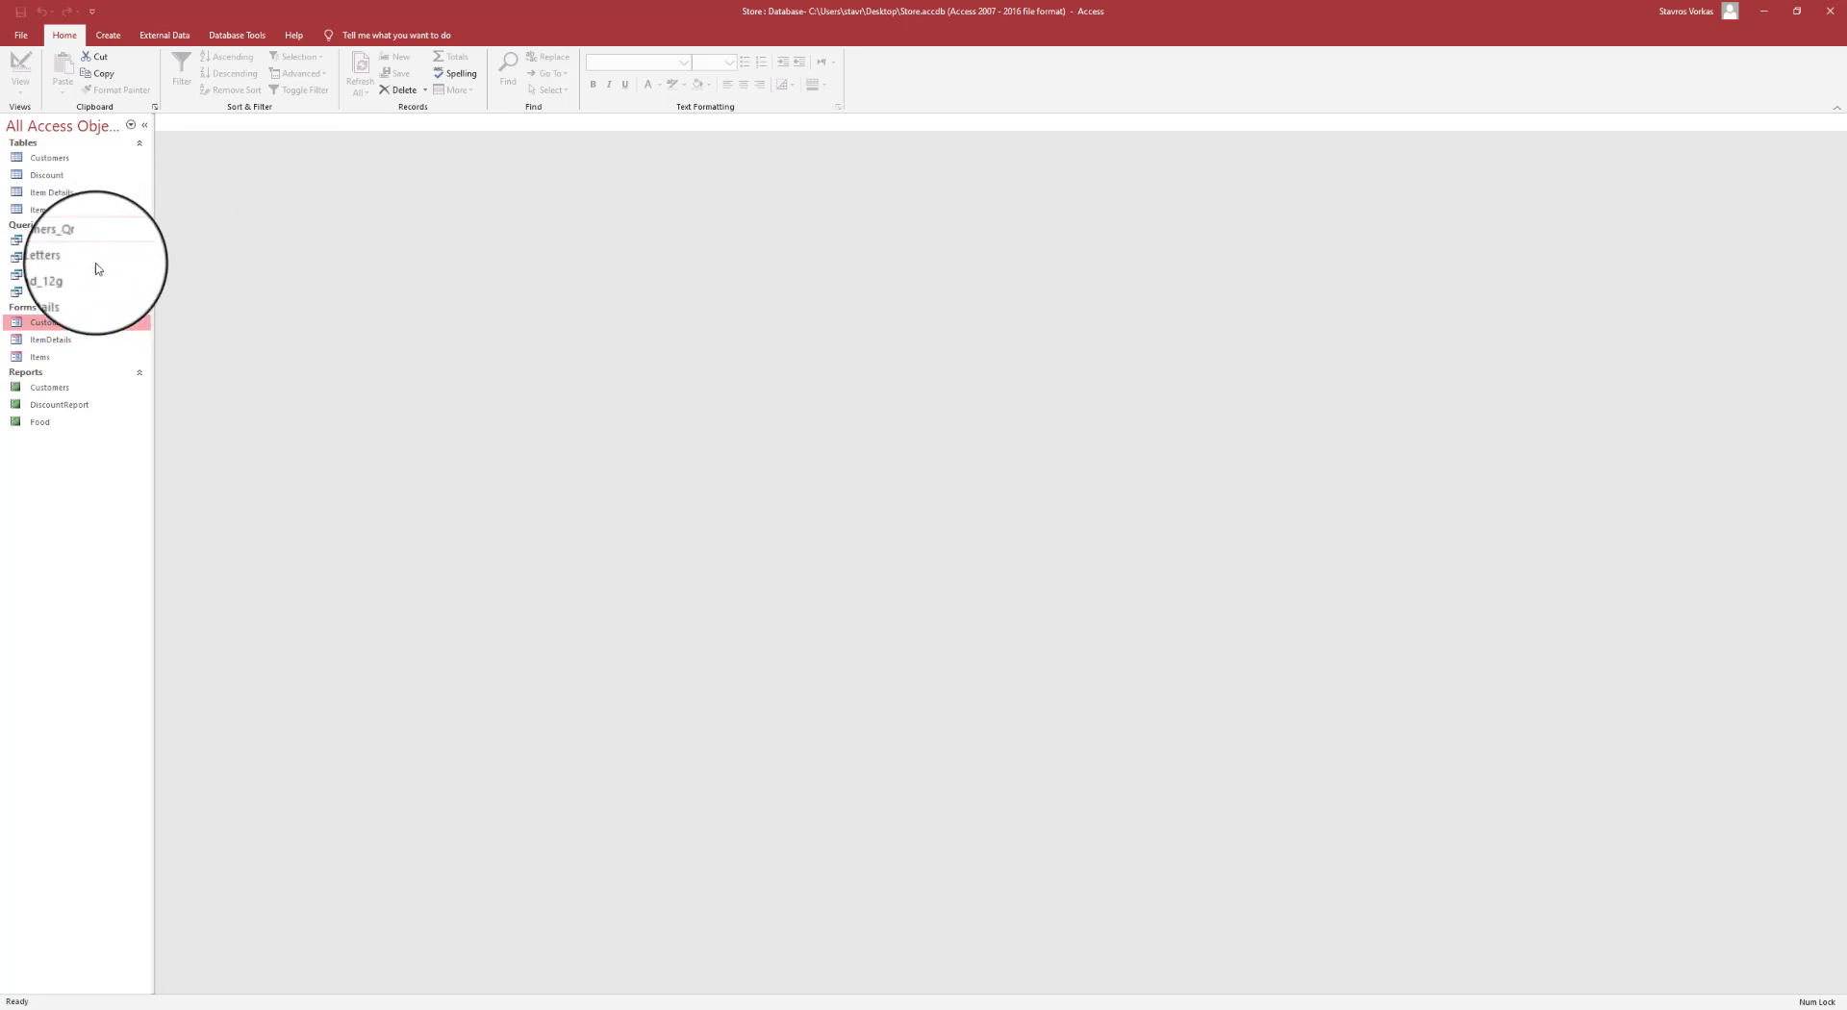
{"action": "right_click", "coordinate": [85, 331]}
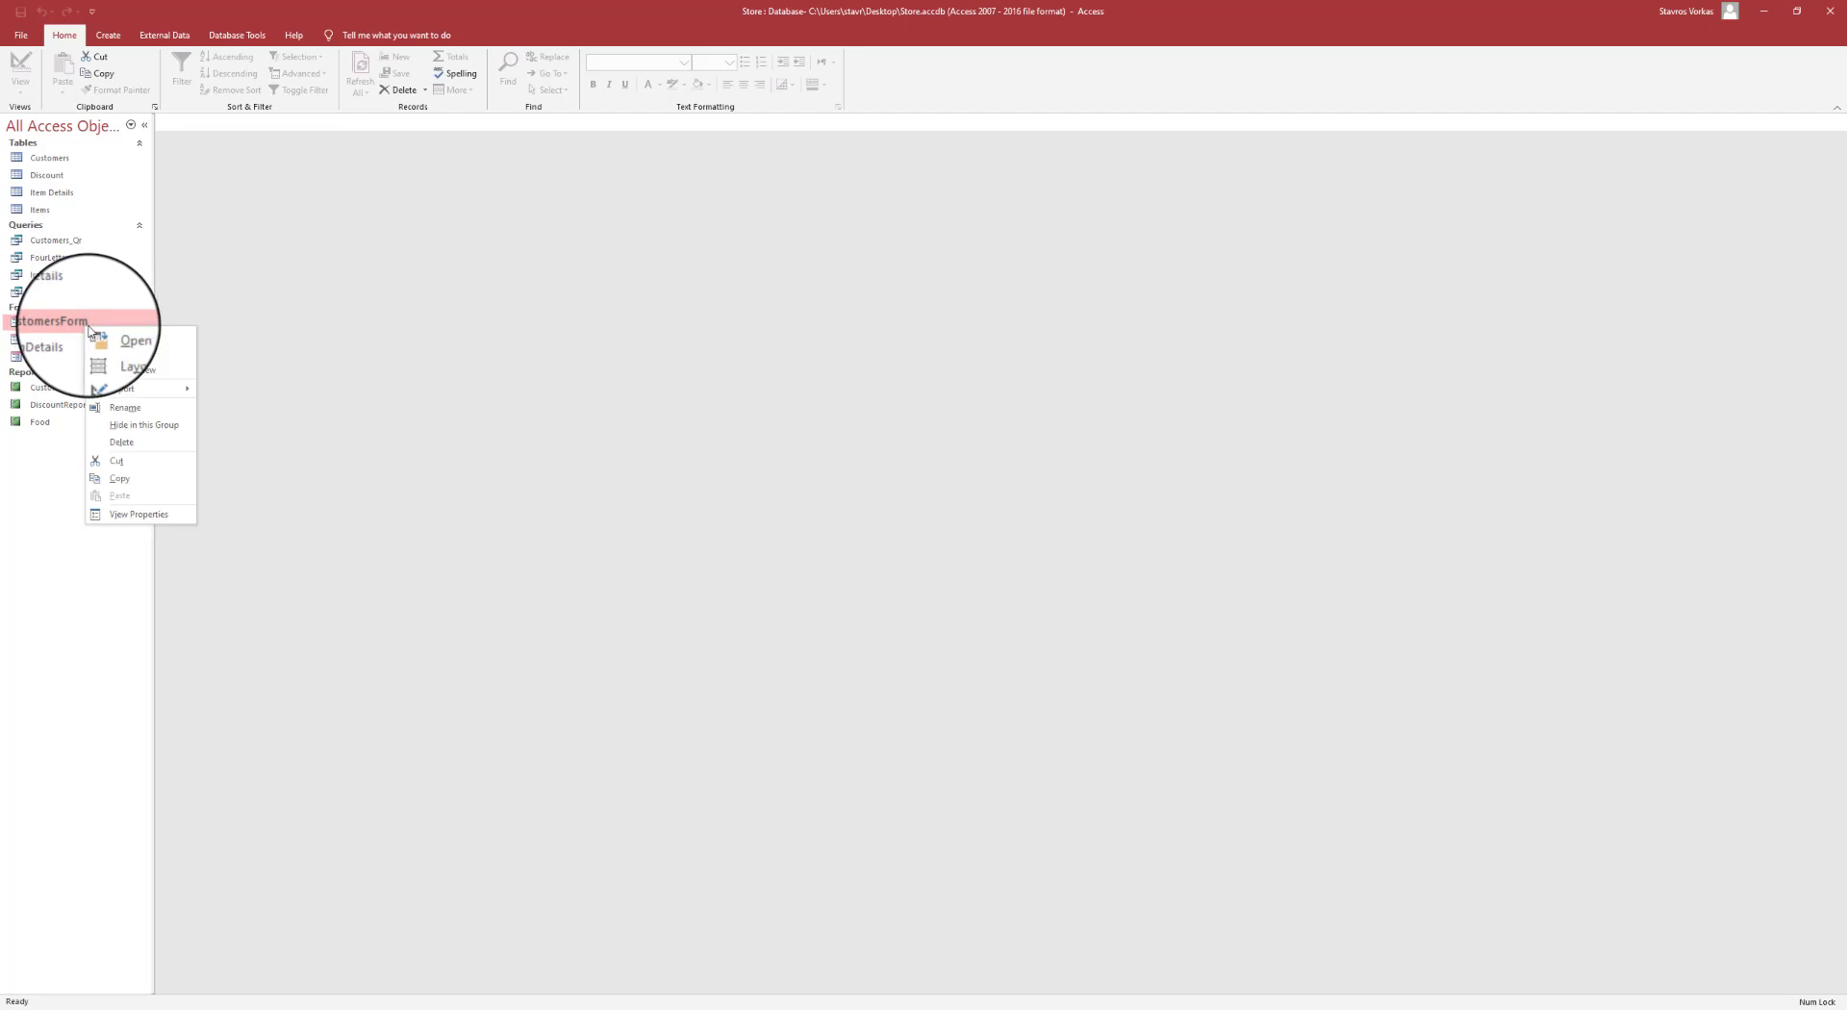
{"action": "left_click", "coordinate": [134, 374]}
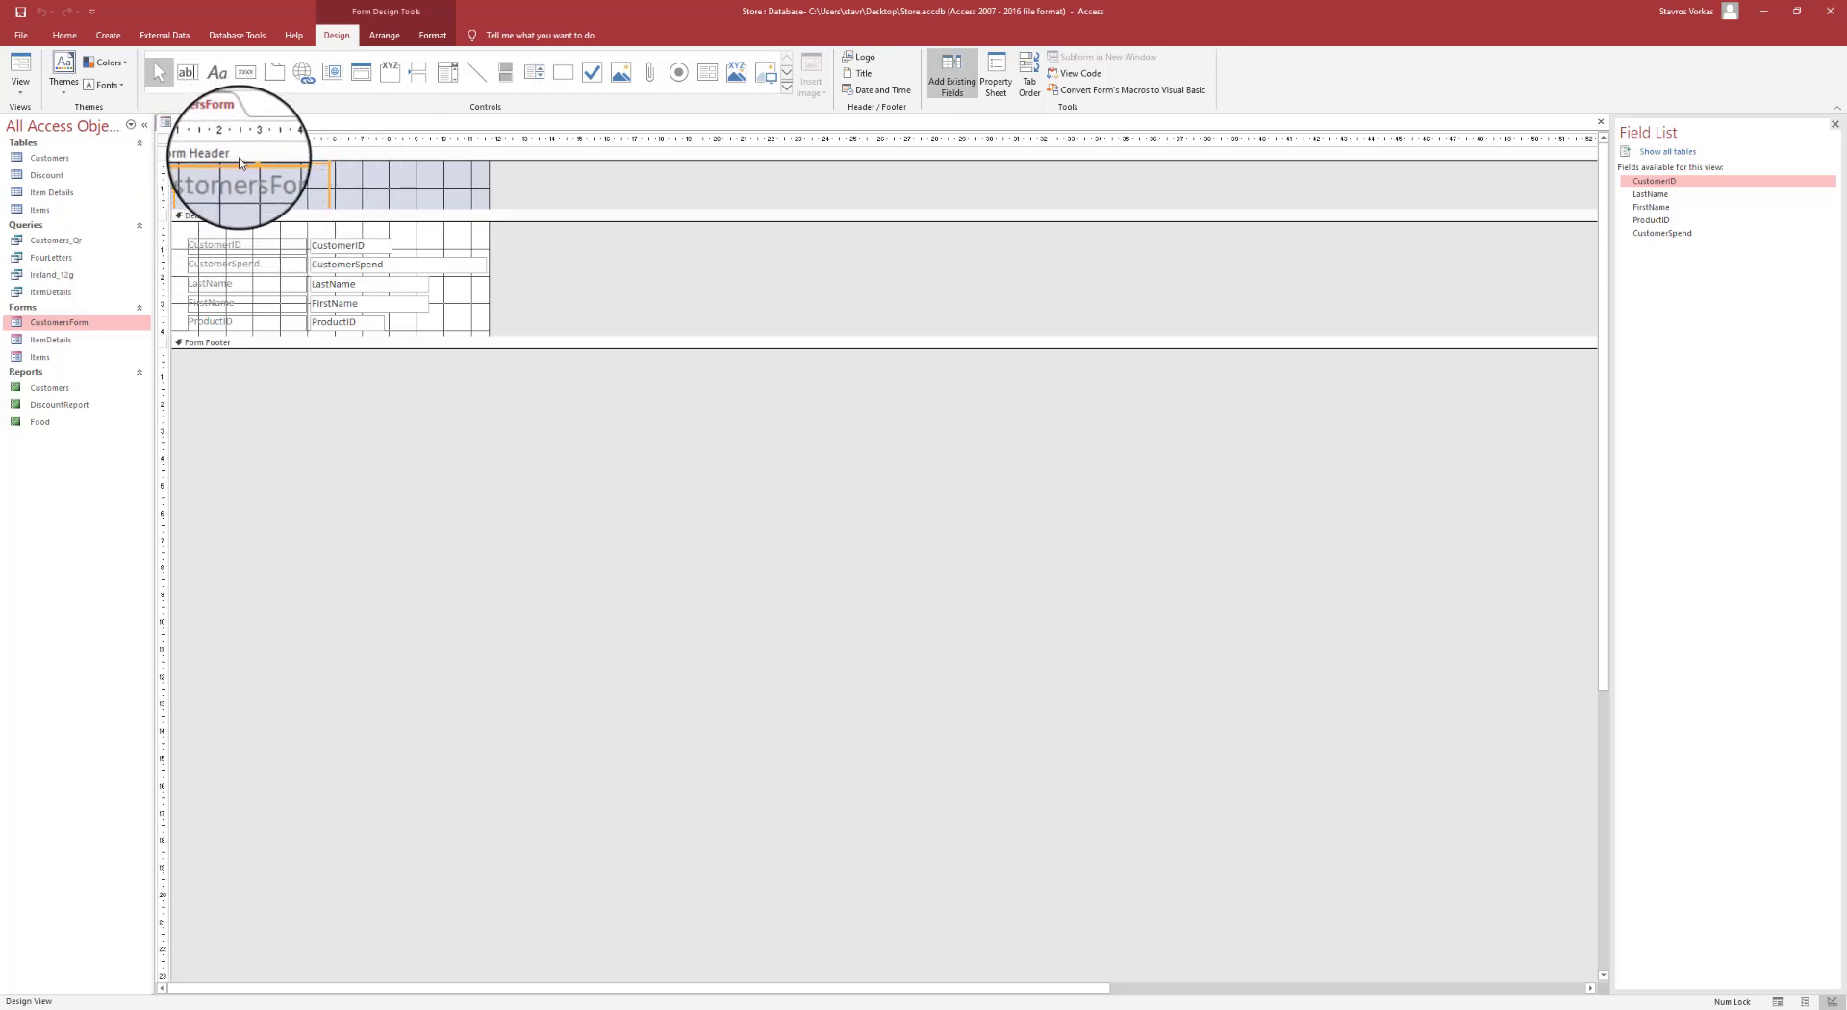
- Make the form's header title bold and switch back to Form View
{"action": "left_click", "coordinate": [428, 35]}
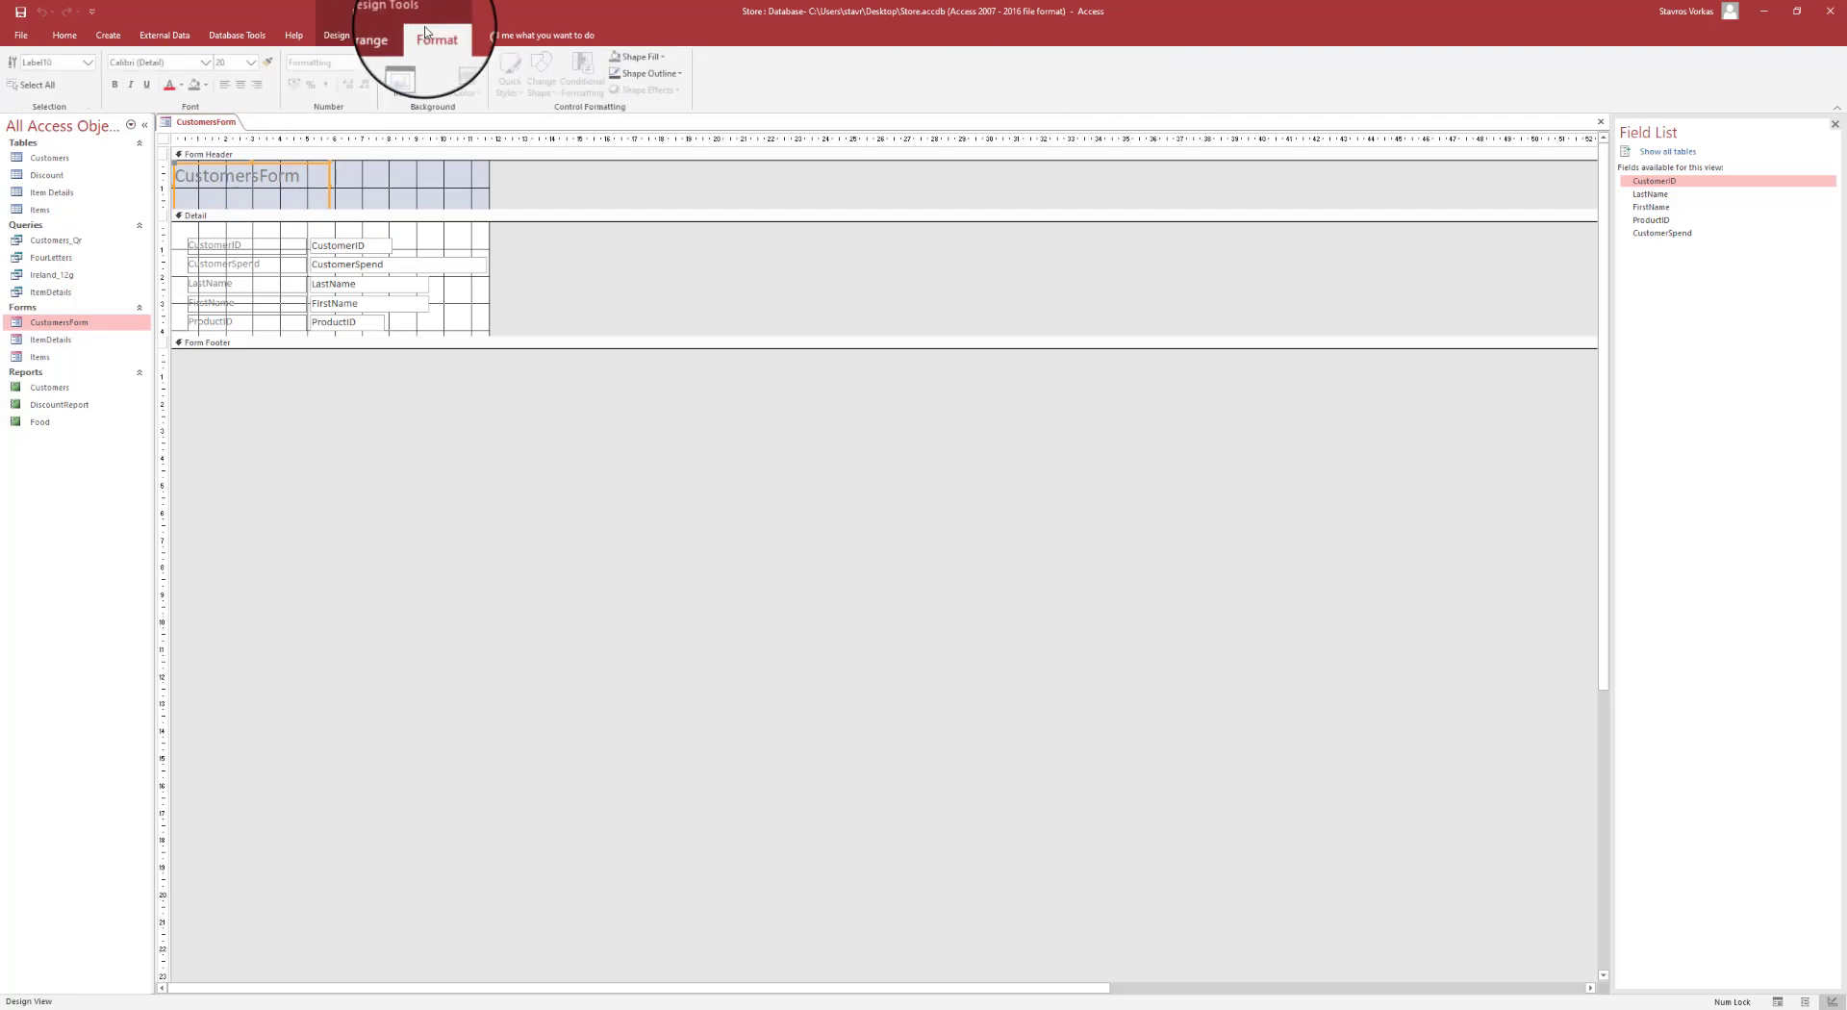
{"action": "left_click", "coordinate": [120, 89]}
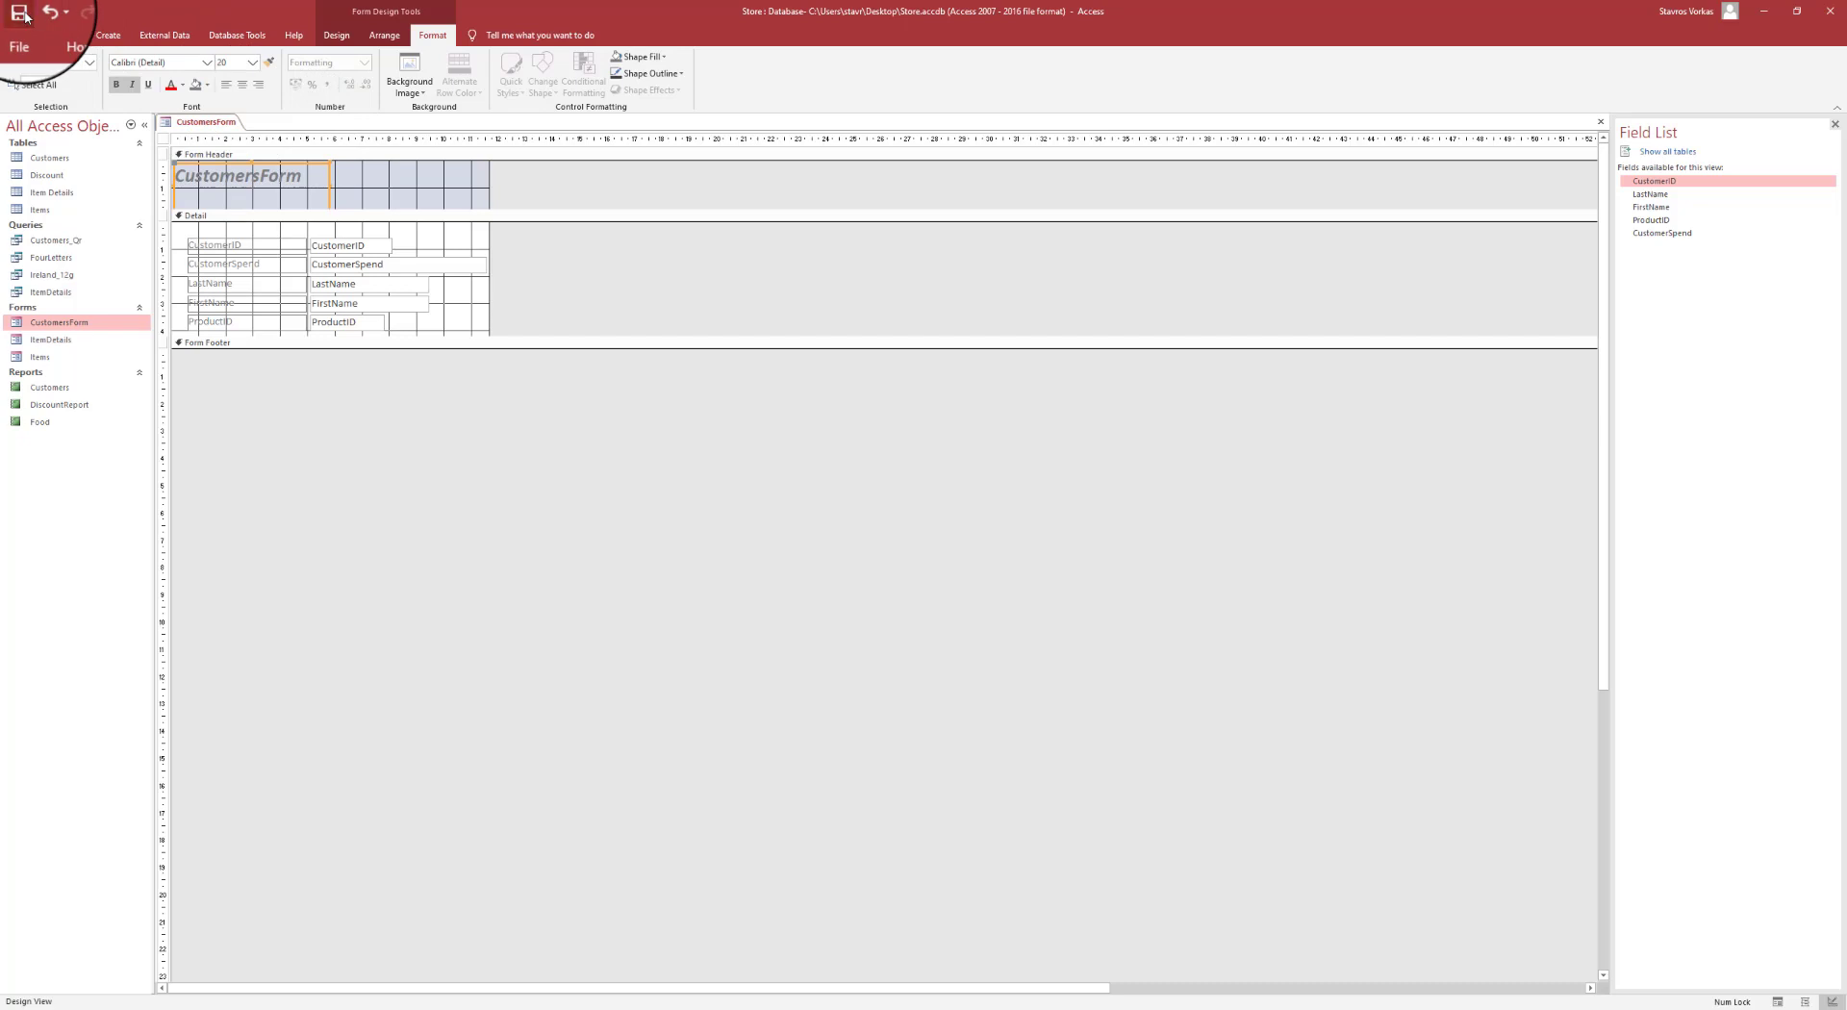
{"action": "left_click", "coordinate": [338, 38]}
{"action": "left_click", "coordinate": [21, 75]}
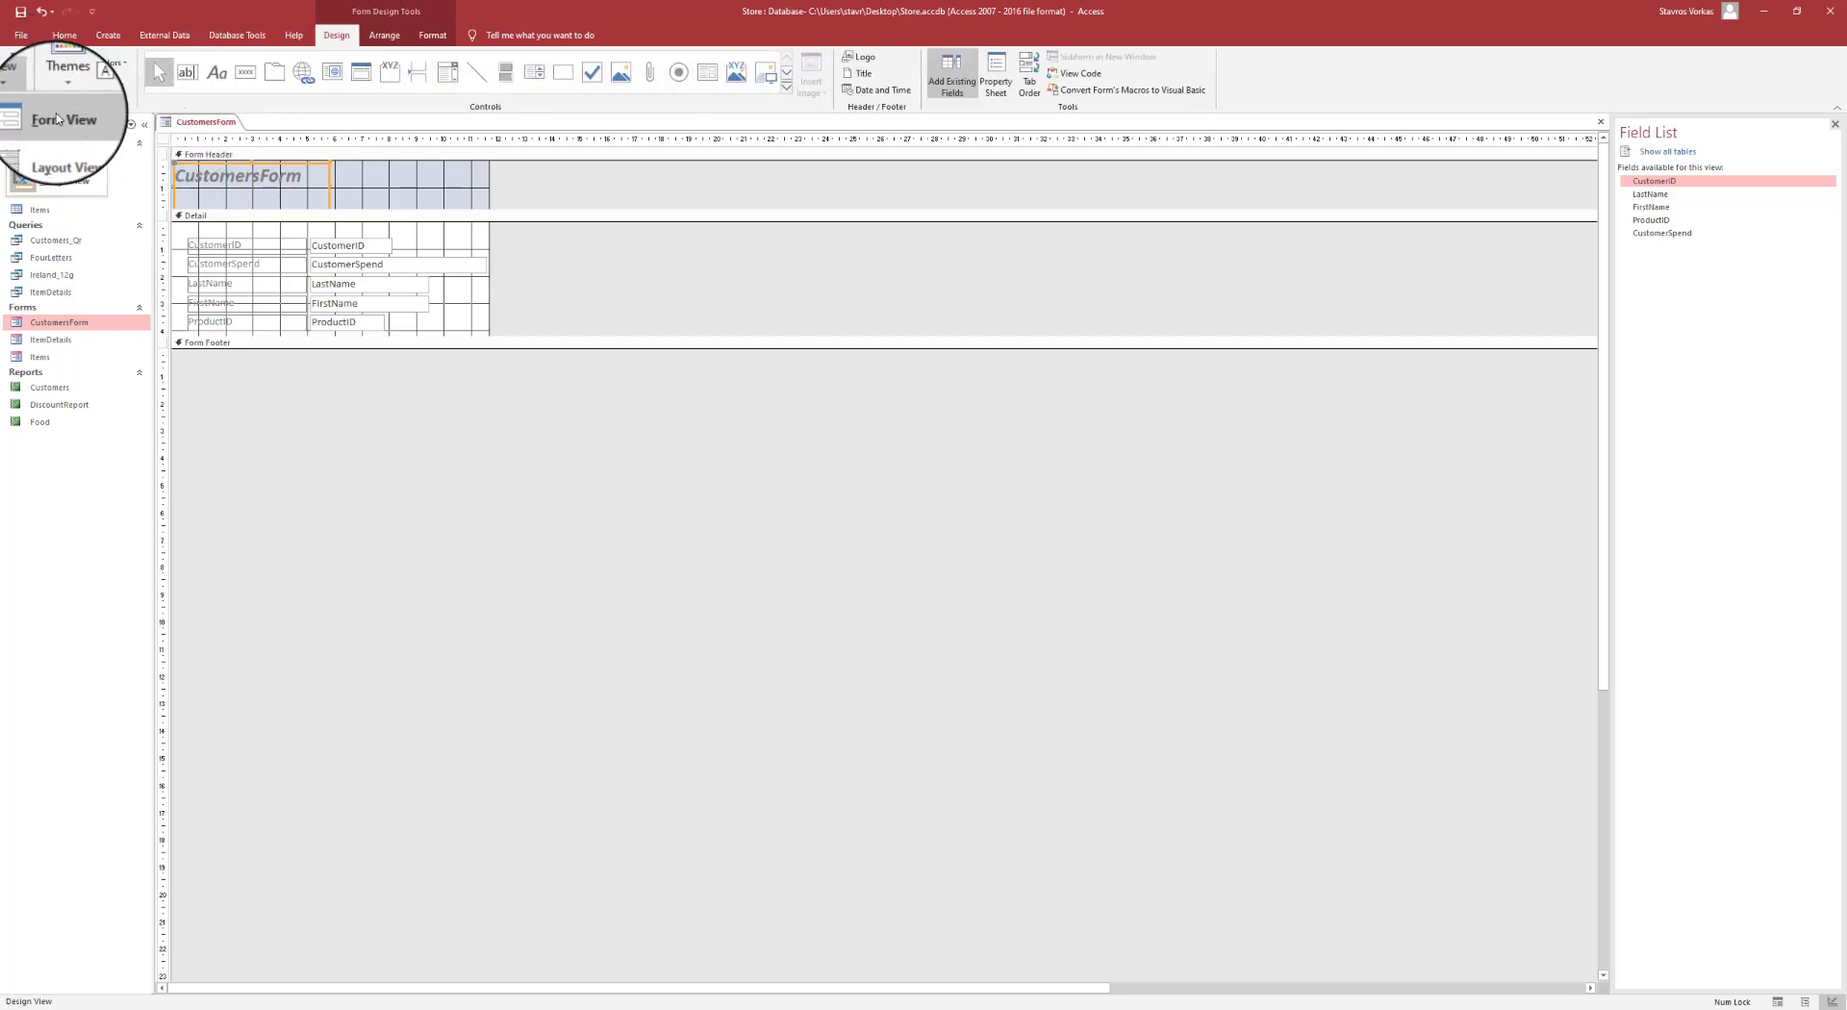
{"action": "left_click", "coordinate": [56, 118]}
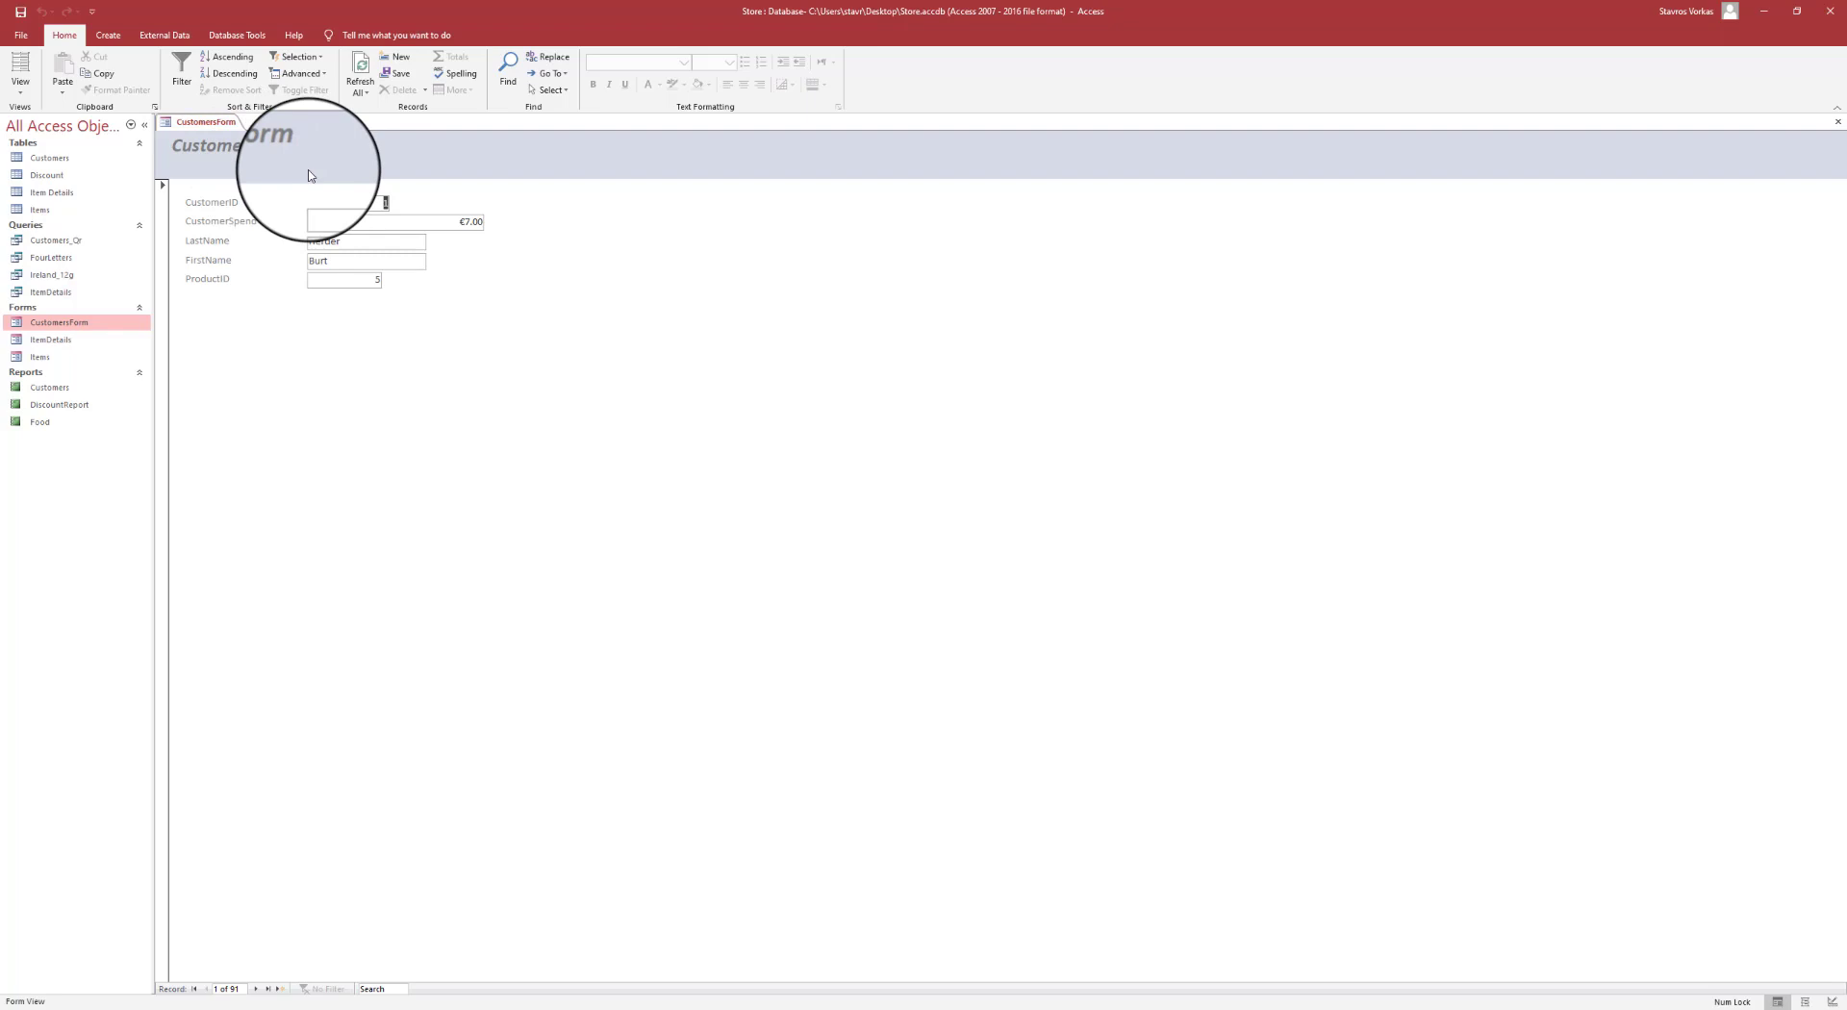
- Close CustomersForm and open the Discount table's records
{"action": "right_click", "coordinate": [216, 122]}
{"action": "left_click", "coordinate": [234, 146]}
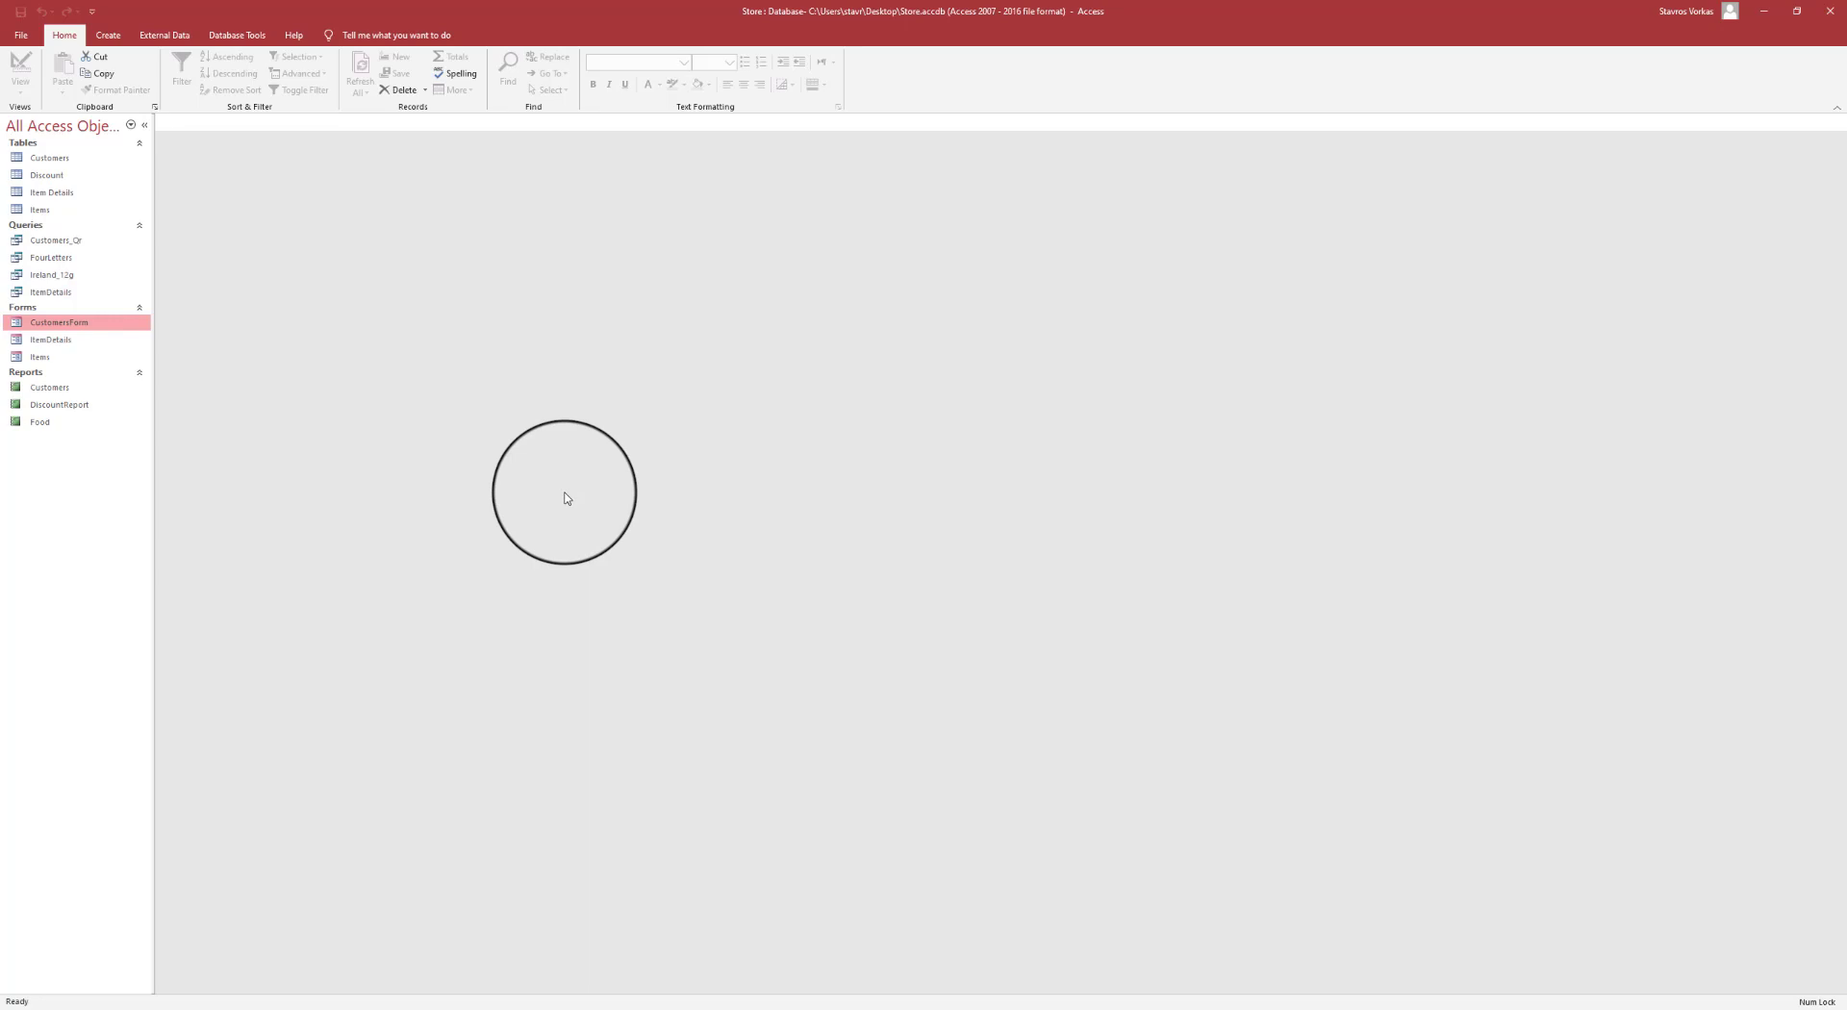
{"action": "double_click", "coordinate": [60, 177]}
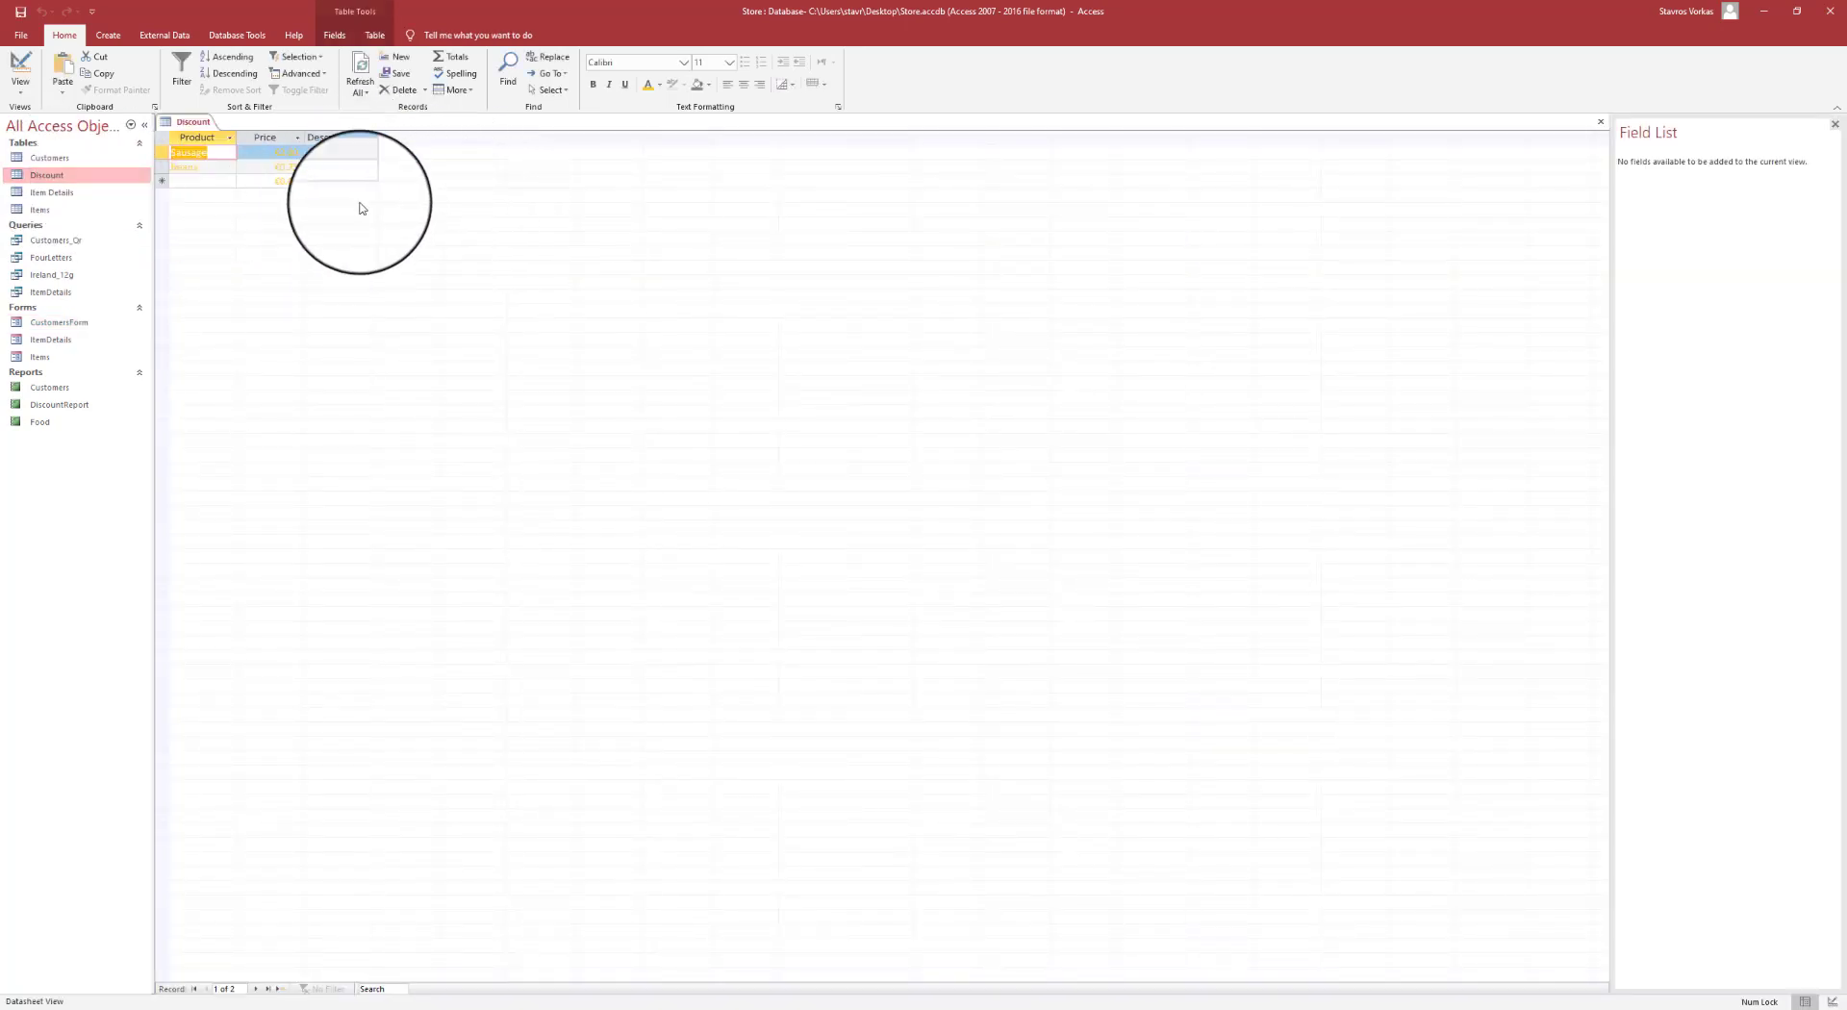
{"action": "left_click_drag", "start_coordinate": [274, 183], "coordinate": [293, 185]}
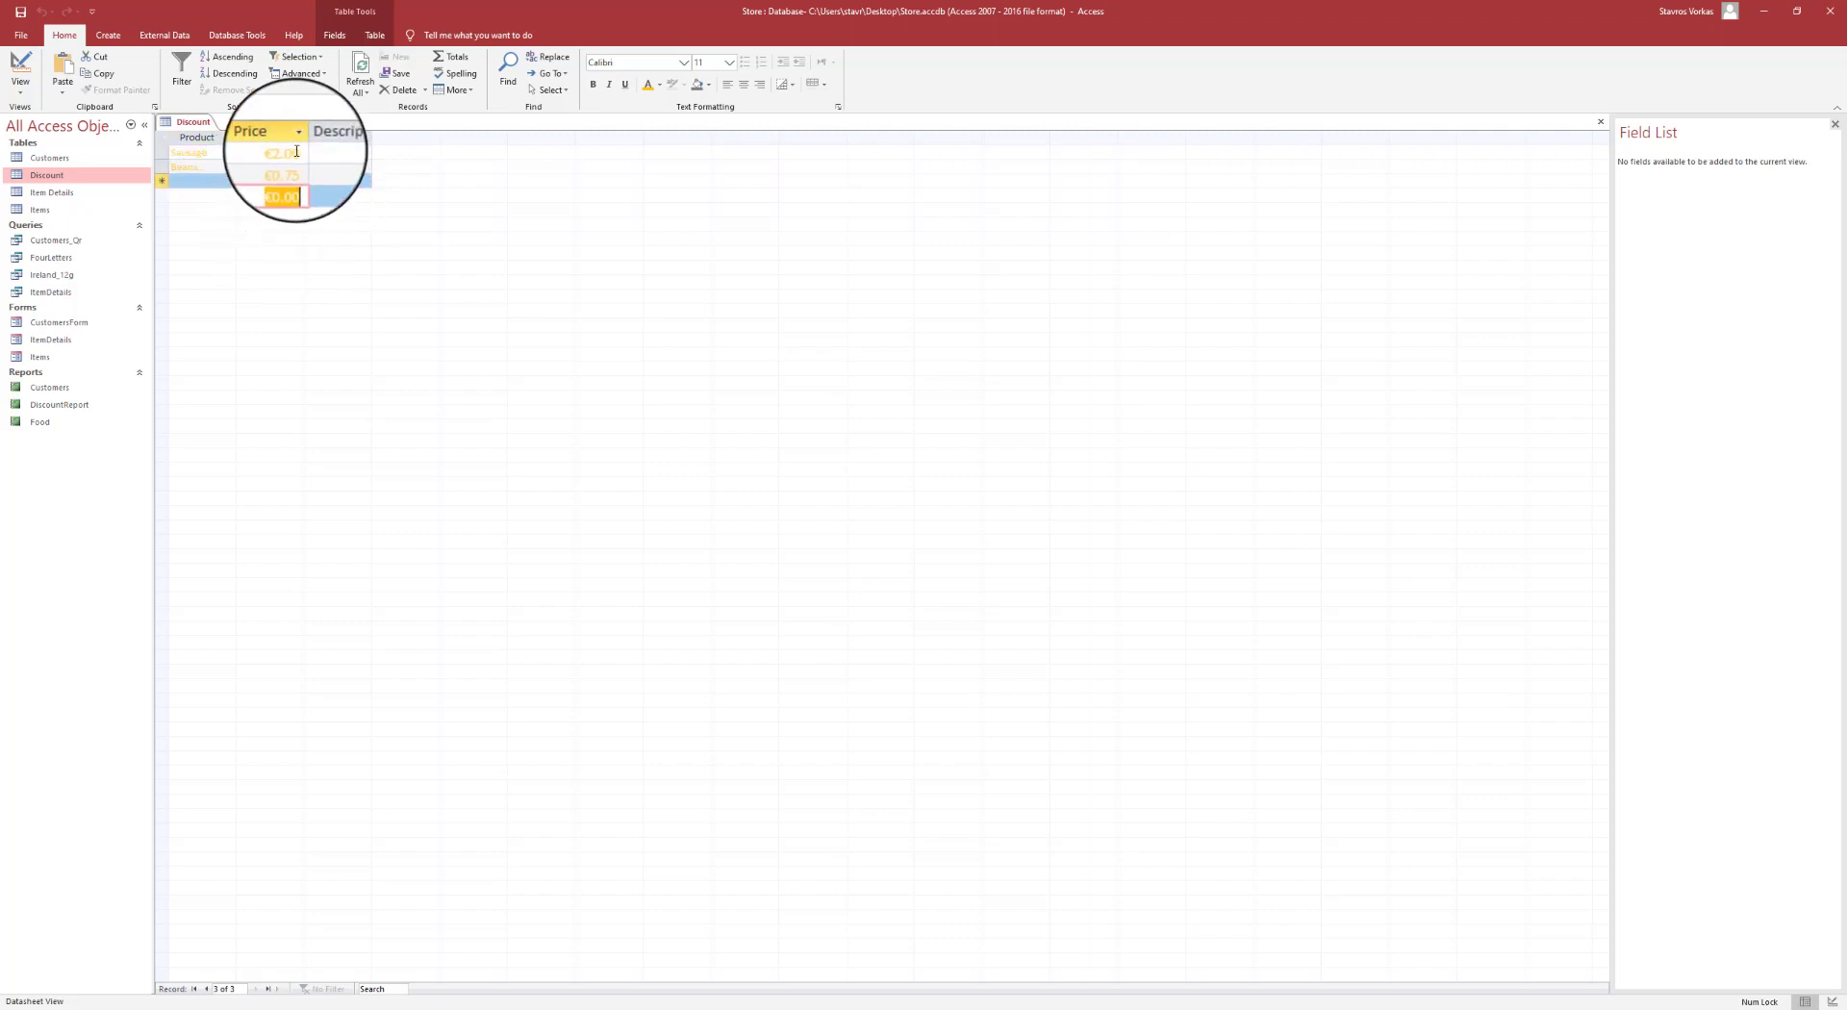
{"action": "left_click", "coordinate": [350, 166]}
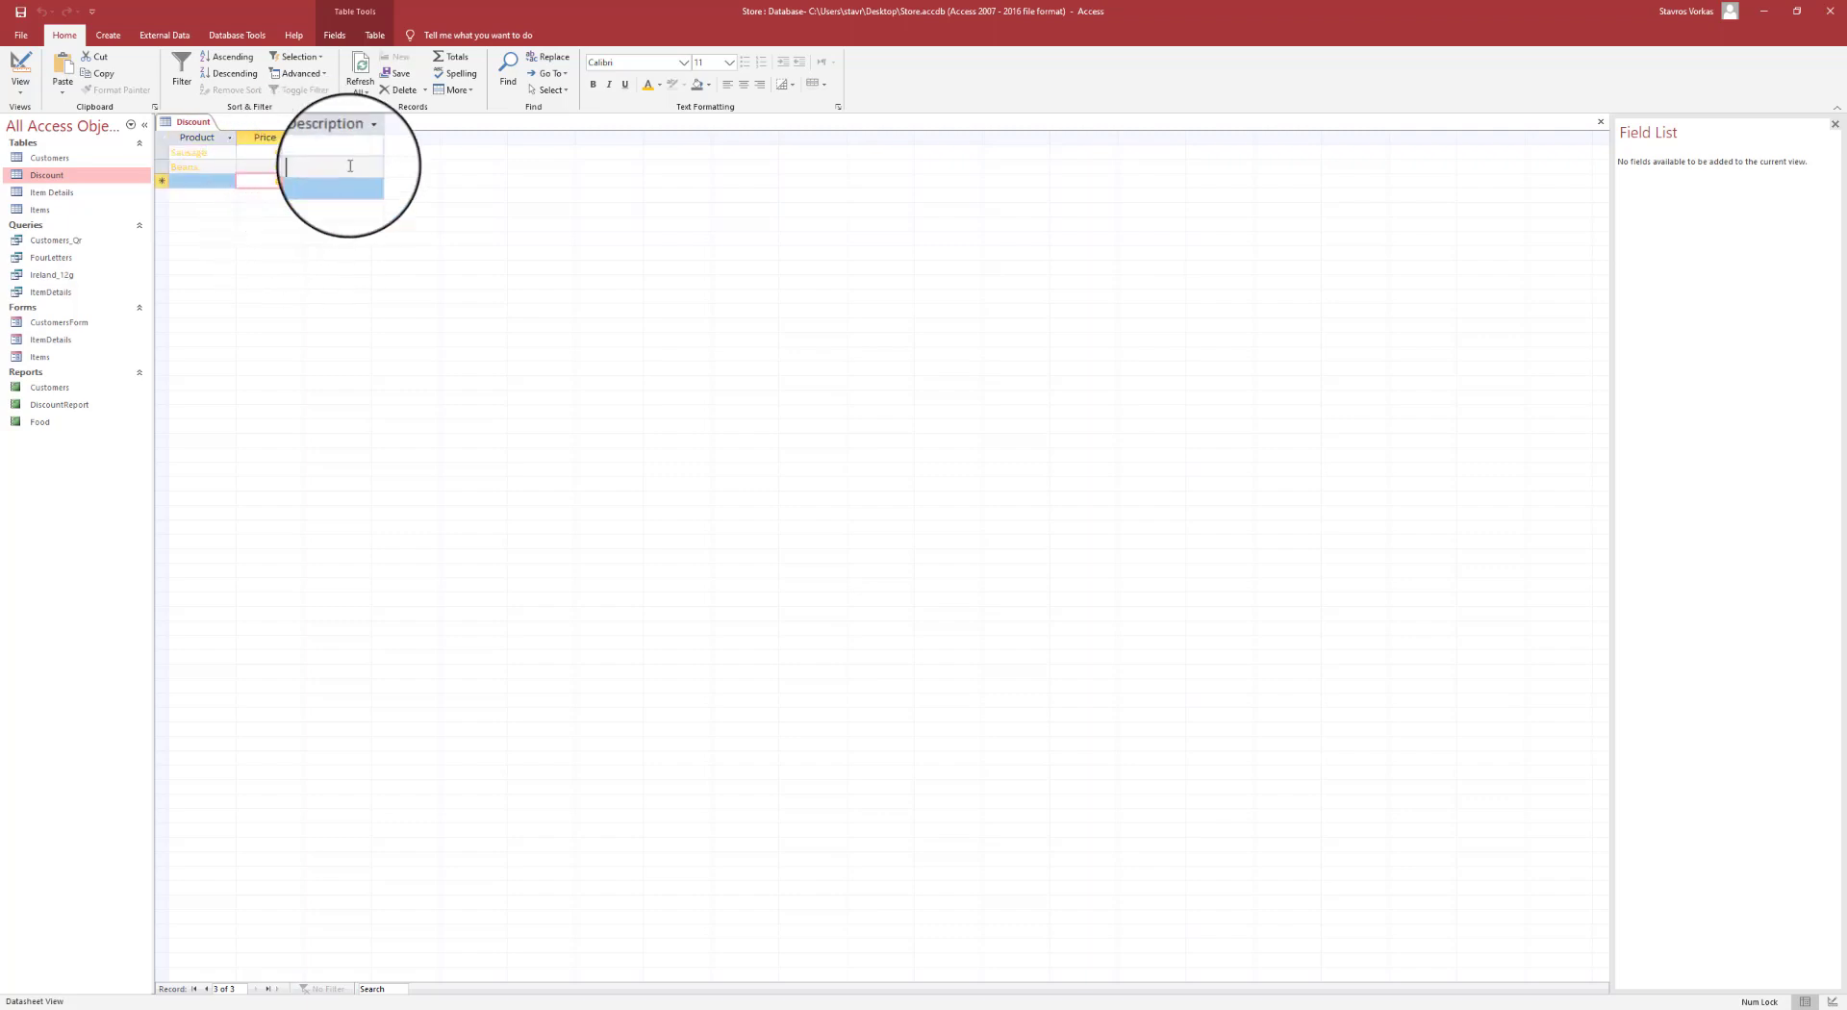
- Check the Price field's Default Value in Design View, then return to Datasheet View
{"action": "left_click", "coordinate": [15, 92]}
{"action": "left_click", "coordinate": [59, 146]}
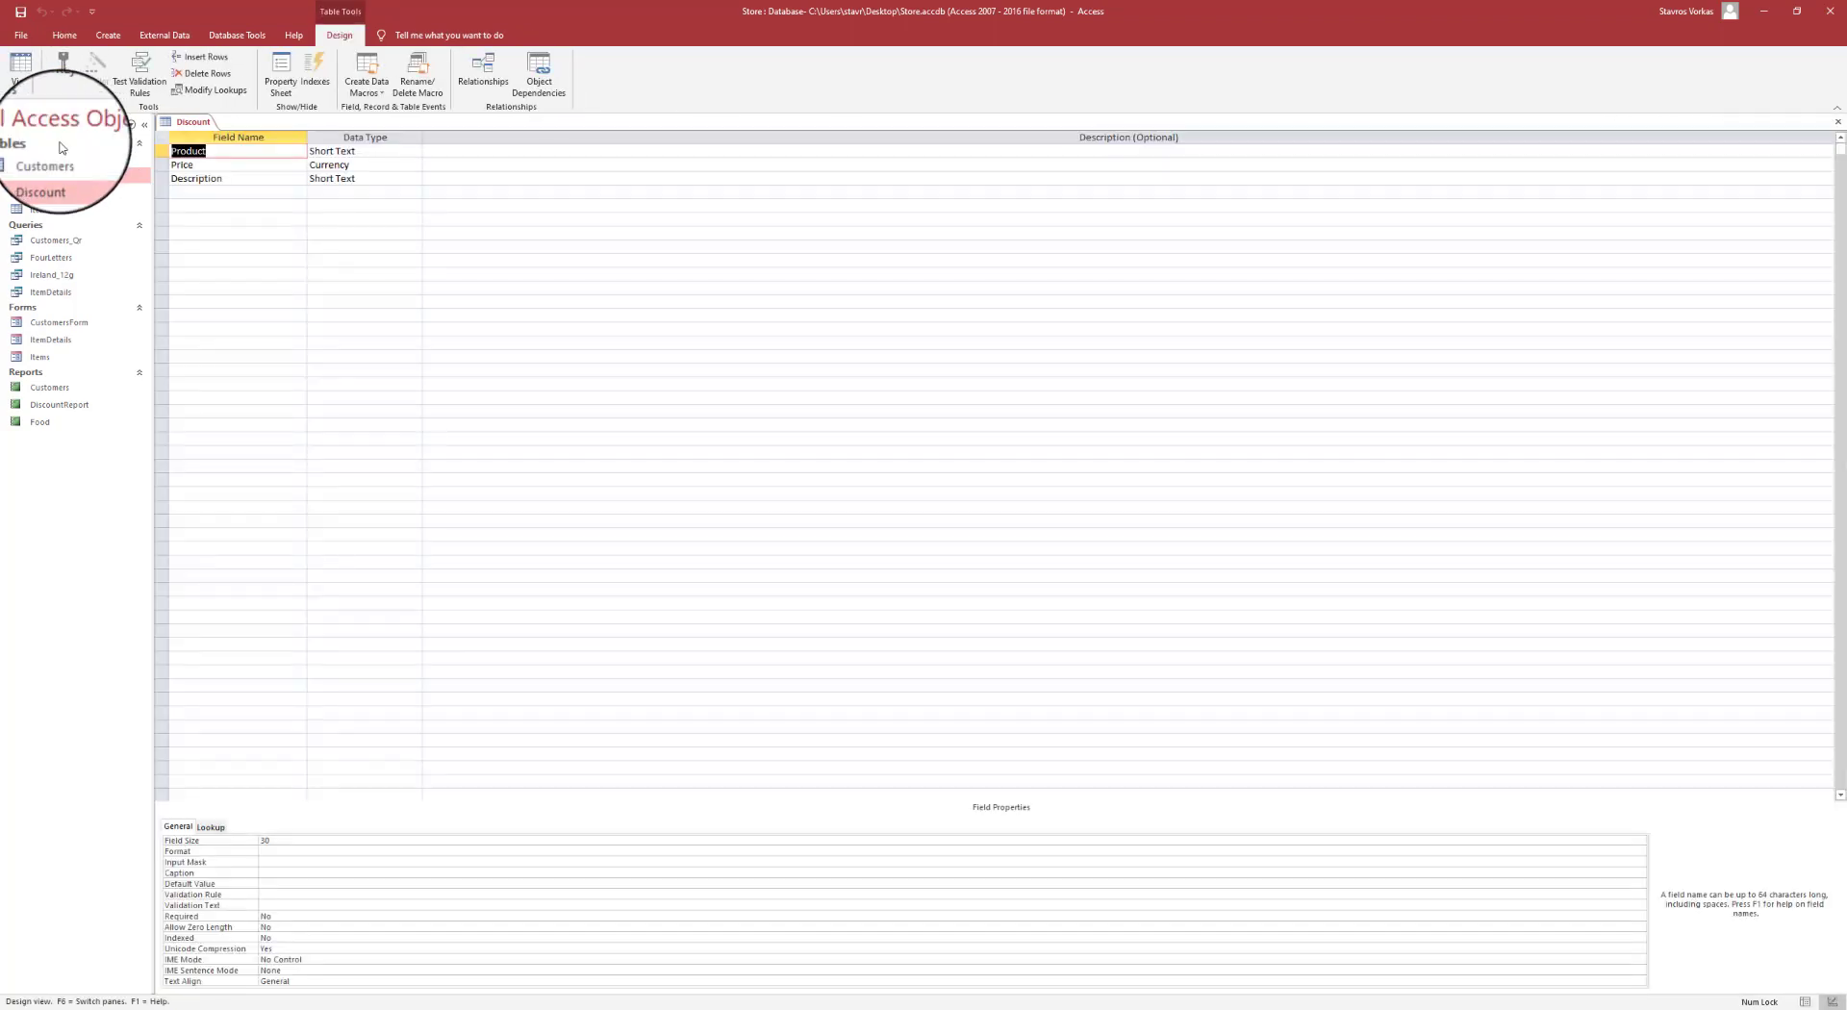
{"action": "left_click", "coordinate": [207, 164]}
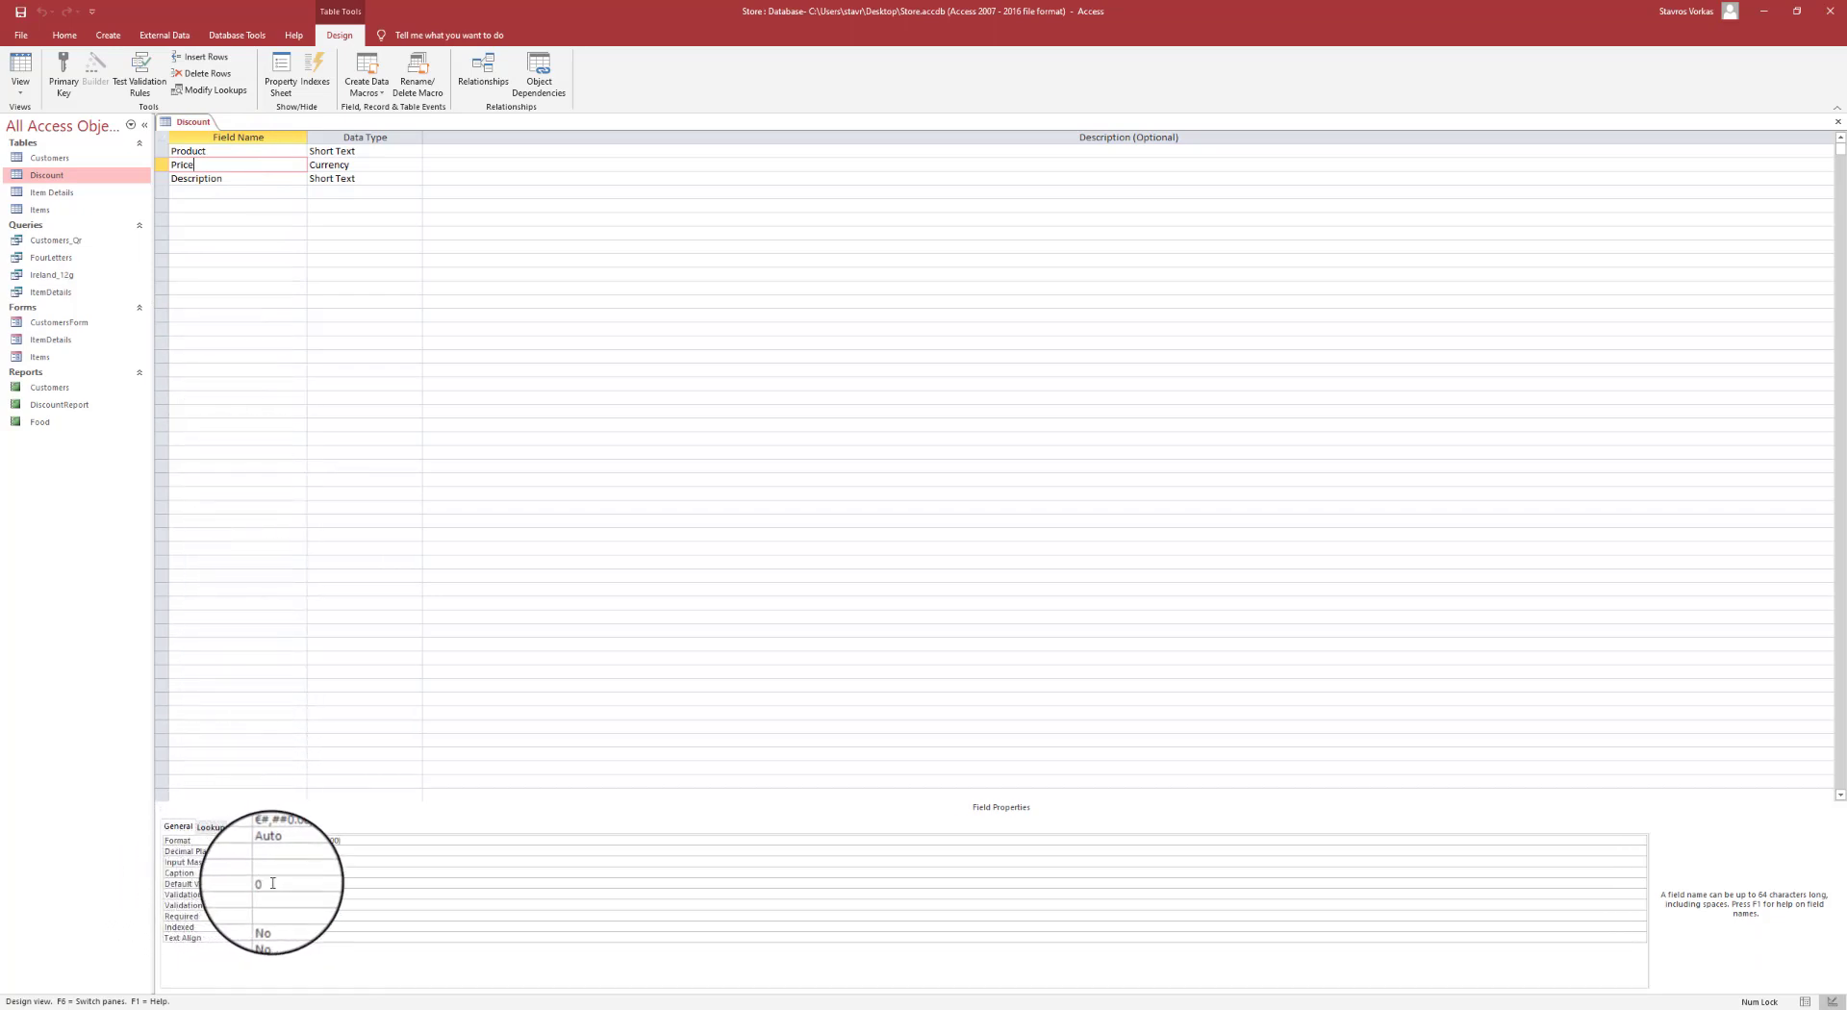
{"action": "left_click", "coordinate": [245, 883]}
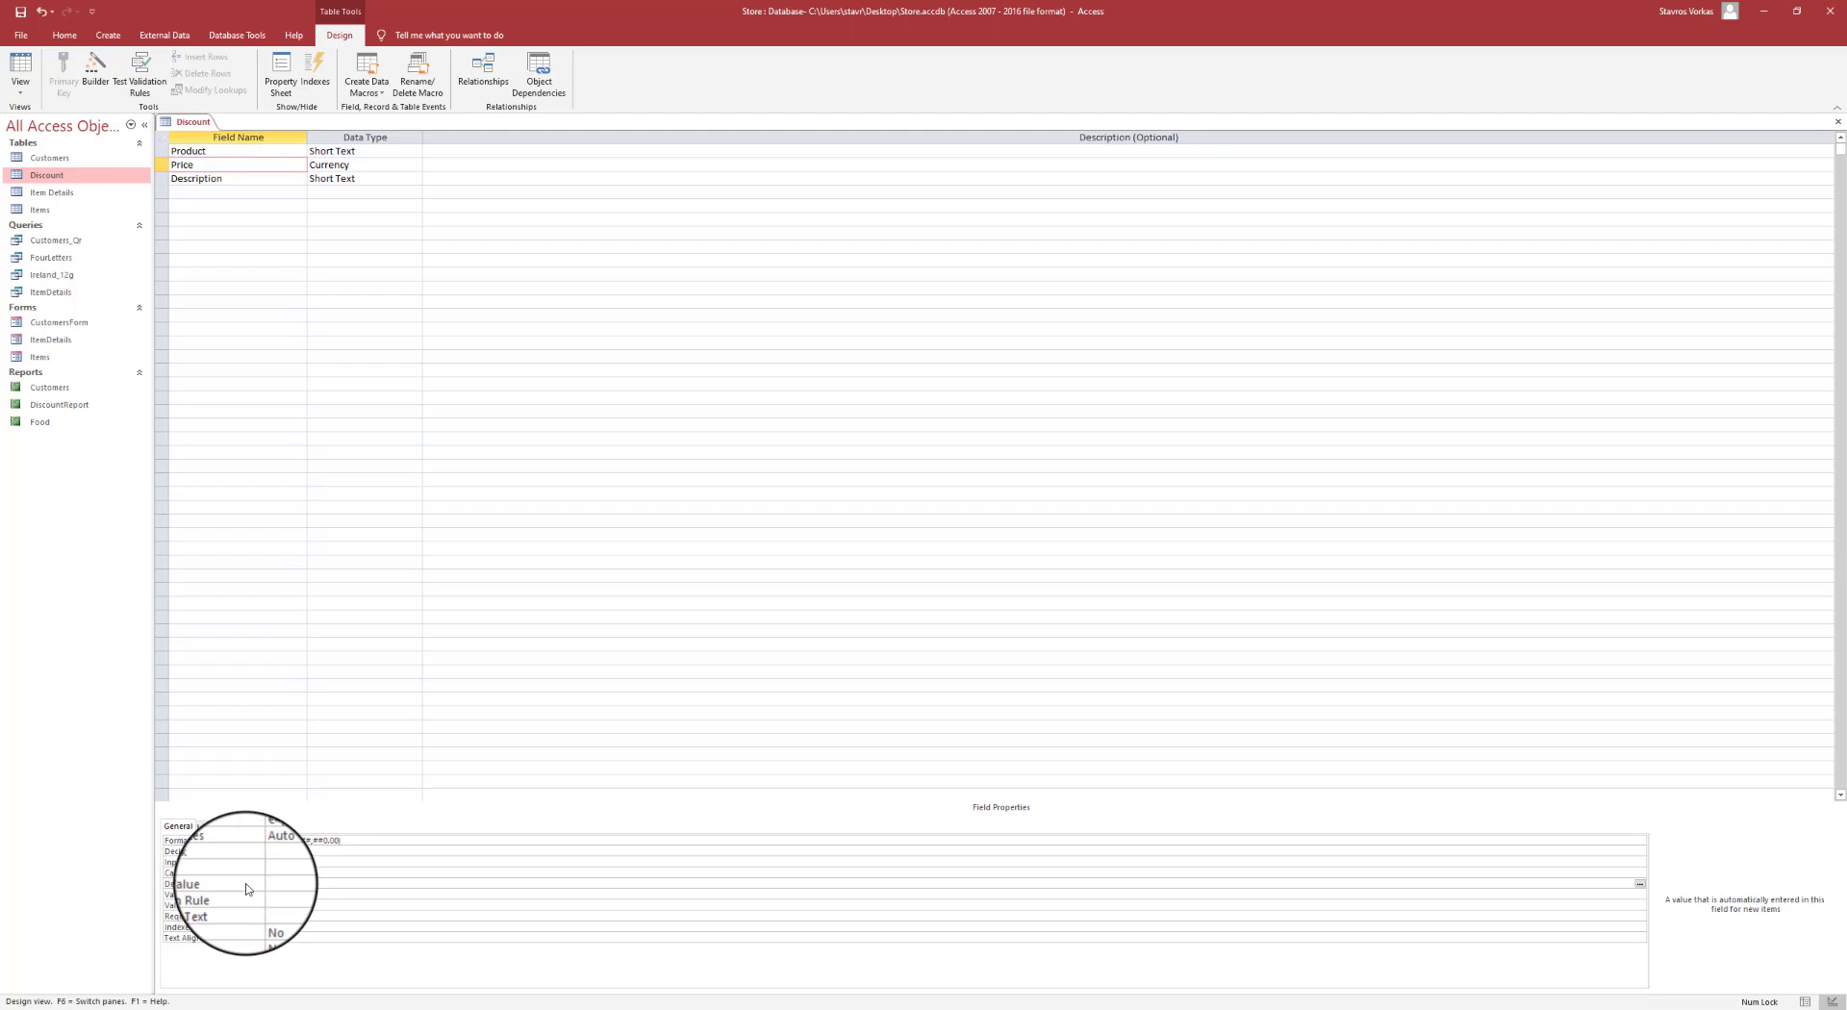
{"action": "left_click", "coordinate": [246, 452]}
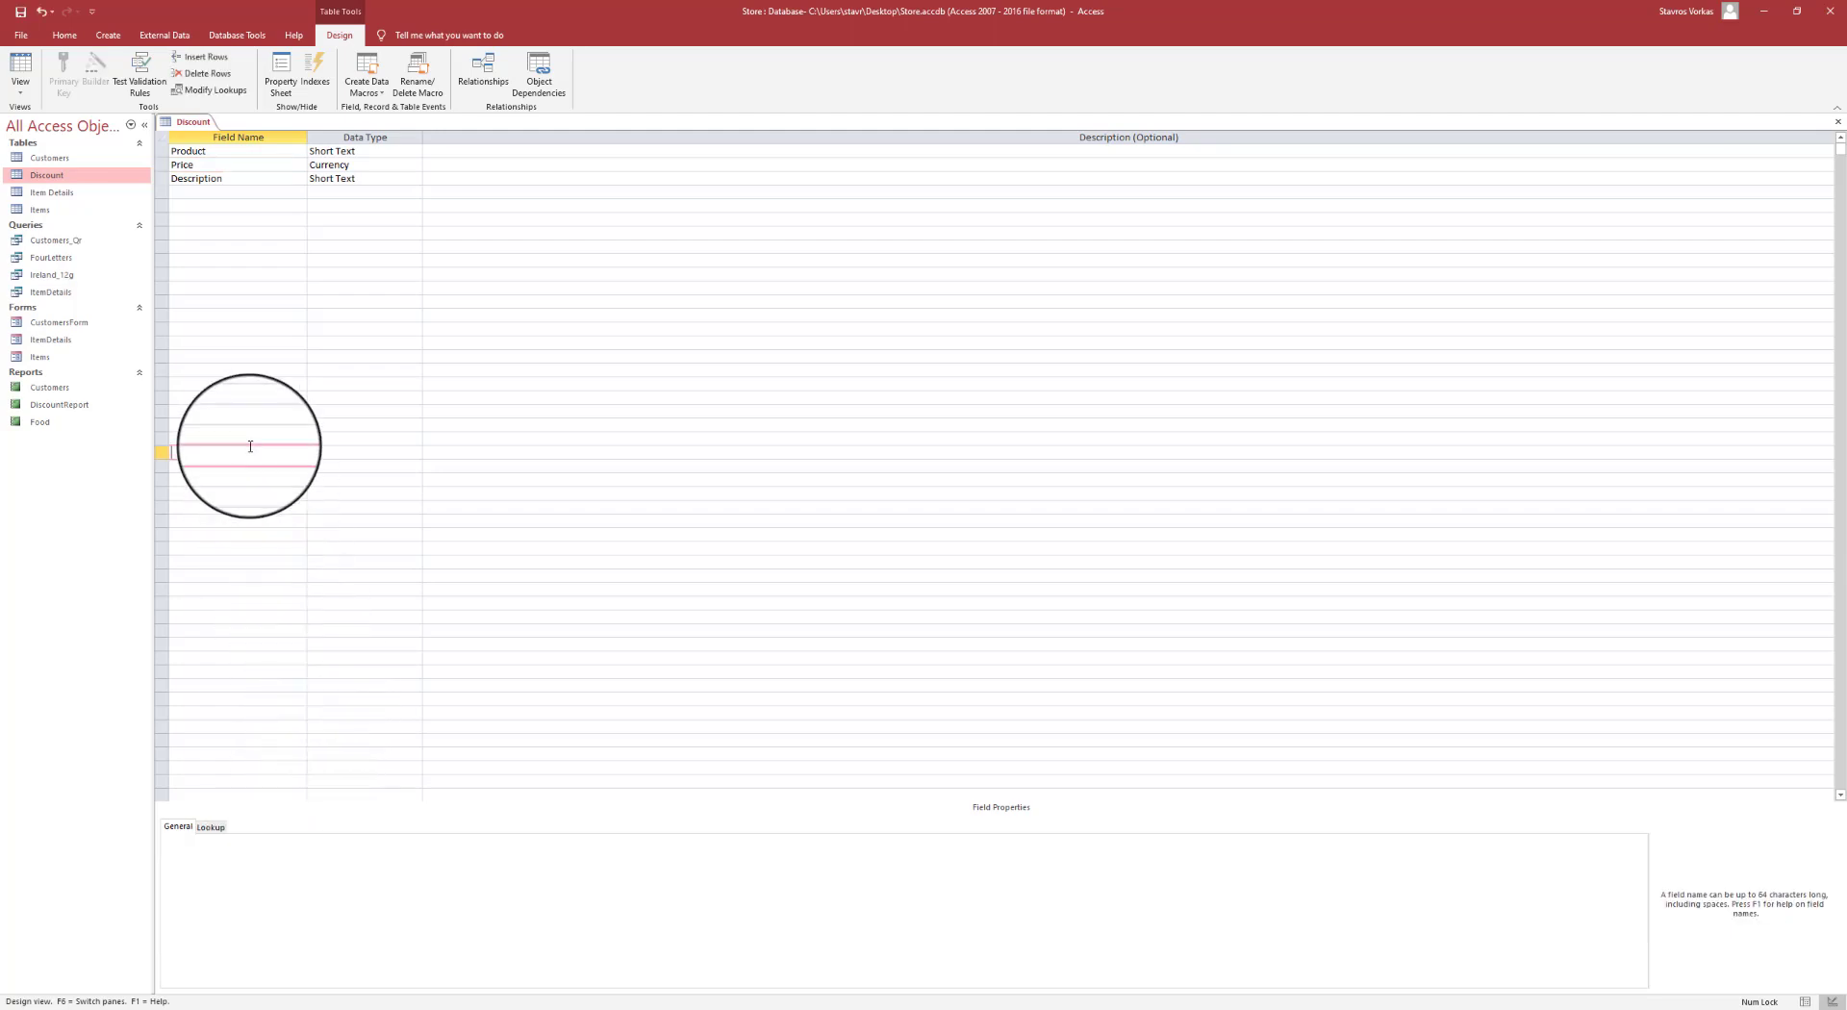
{"action": "left_click", "coordinate": [21, 67]}
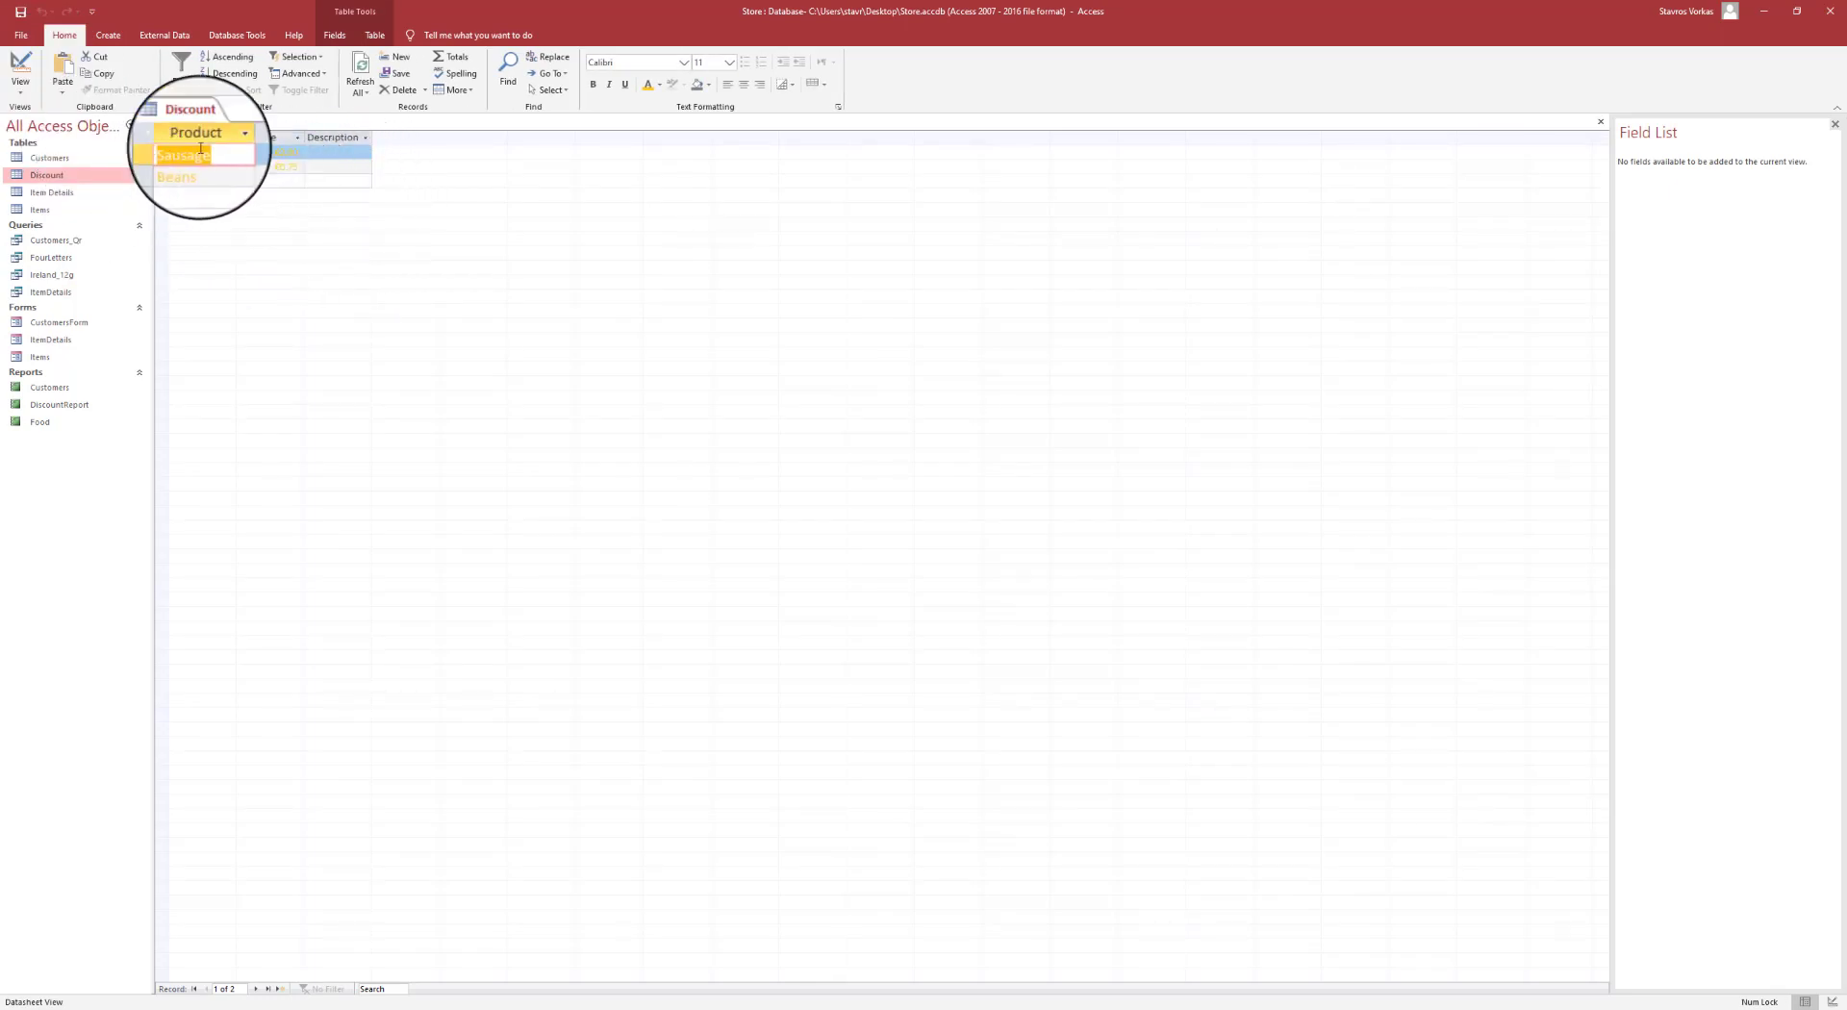
- Close the Discount table and start a blank Query1 in Query Design
{"action": "right_click", "coordinate": [200, 120]}
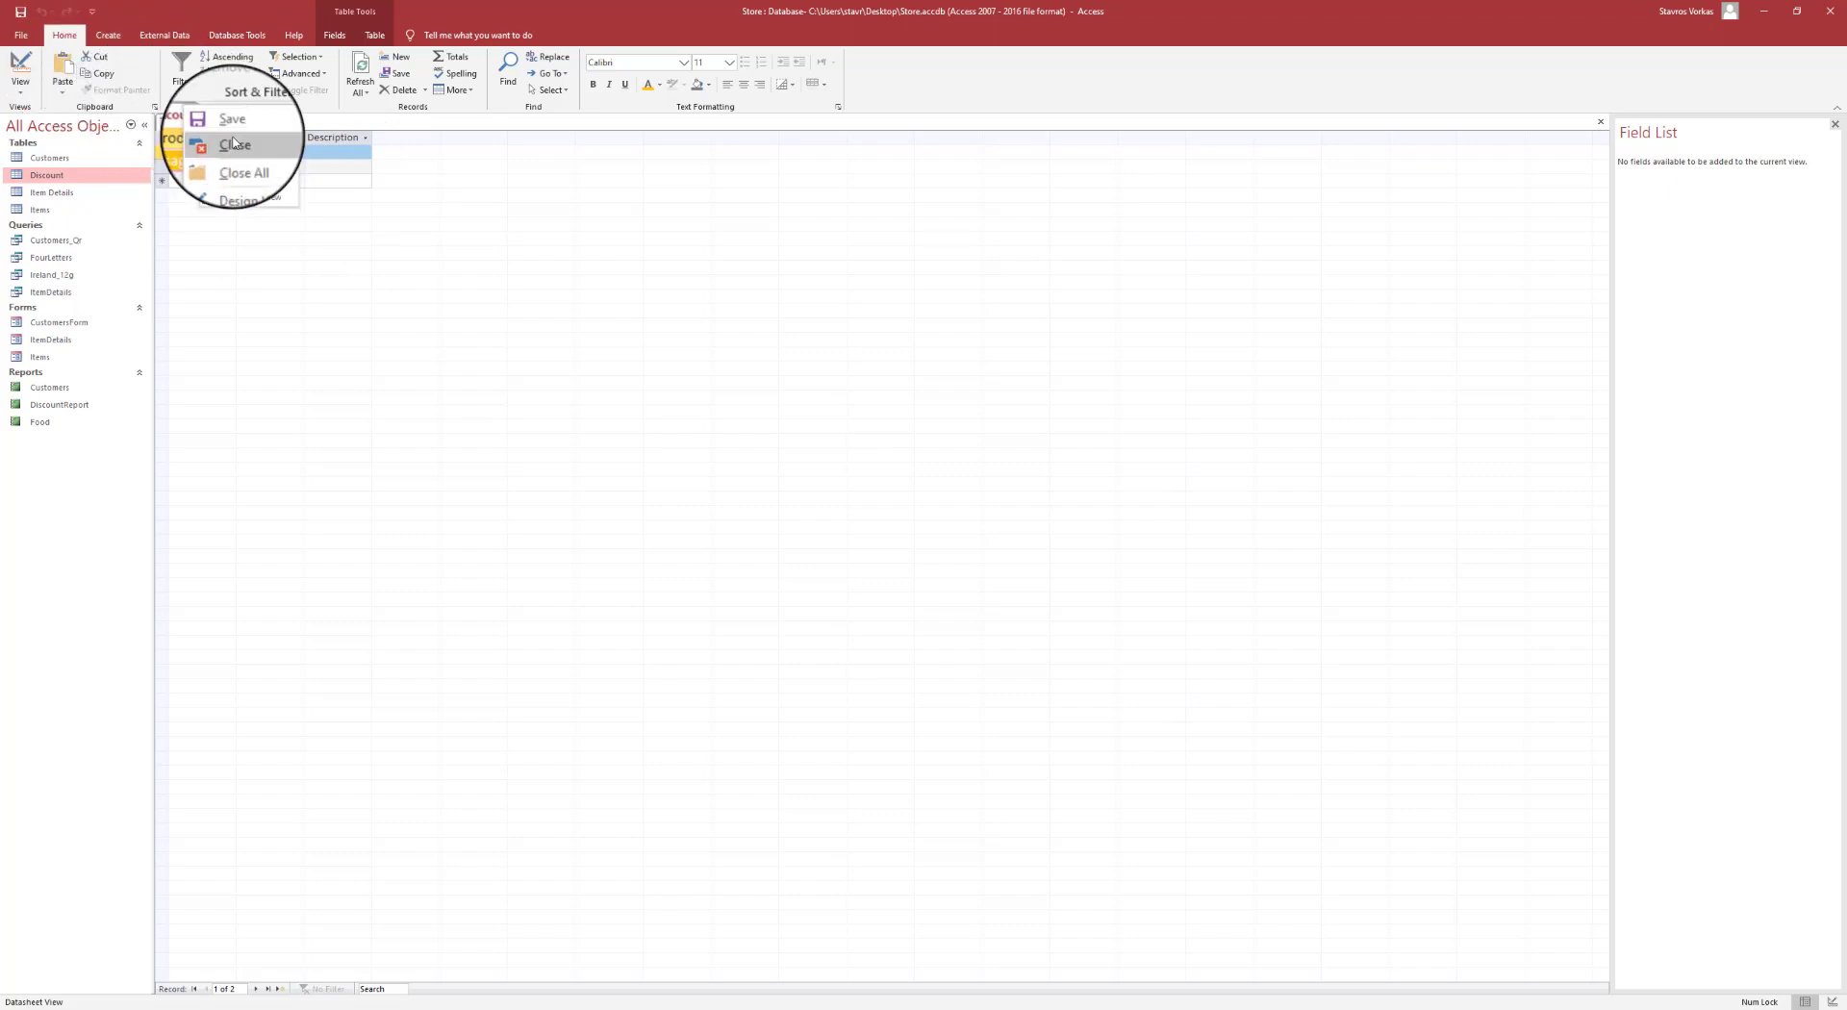
{"action": "left_click", "coordinate": [234, 143]}
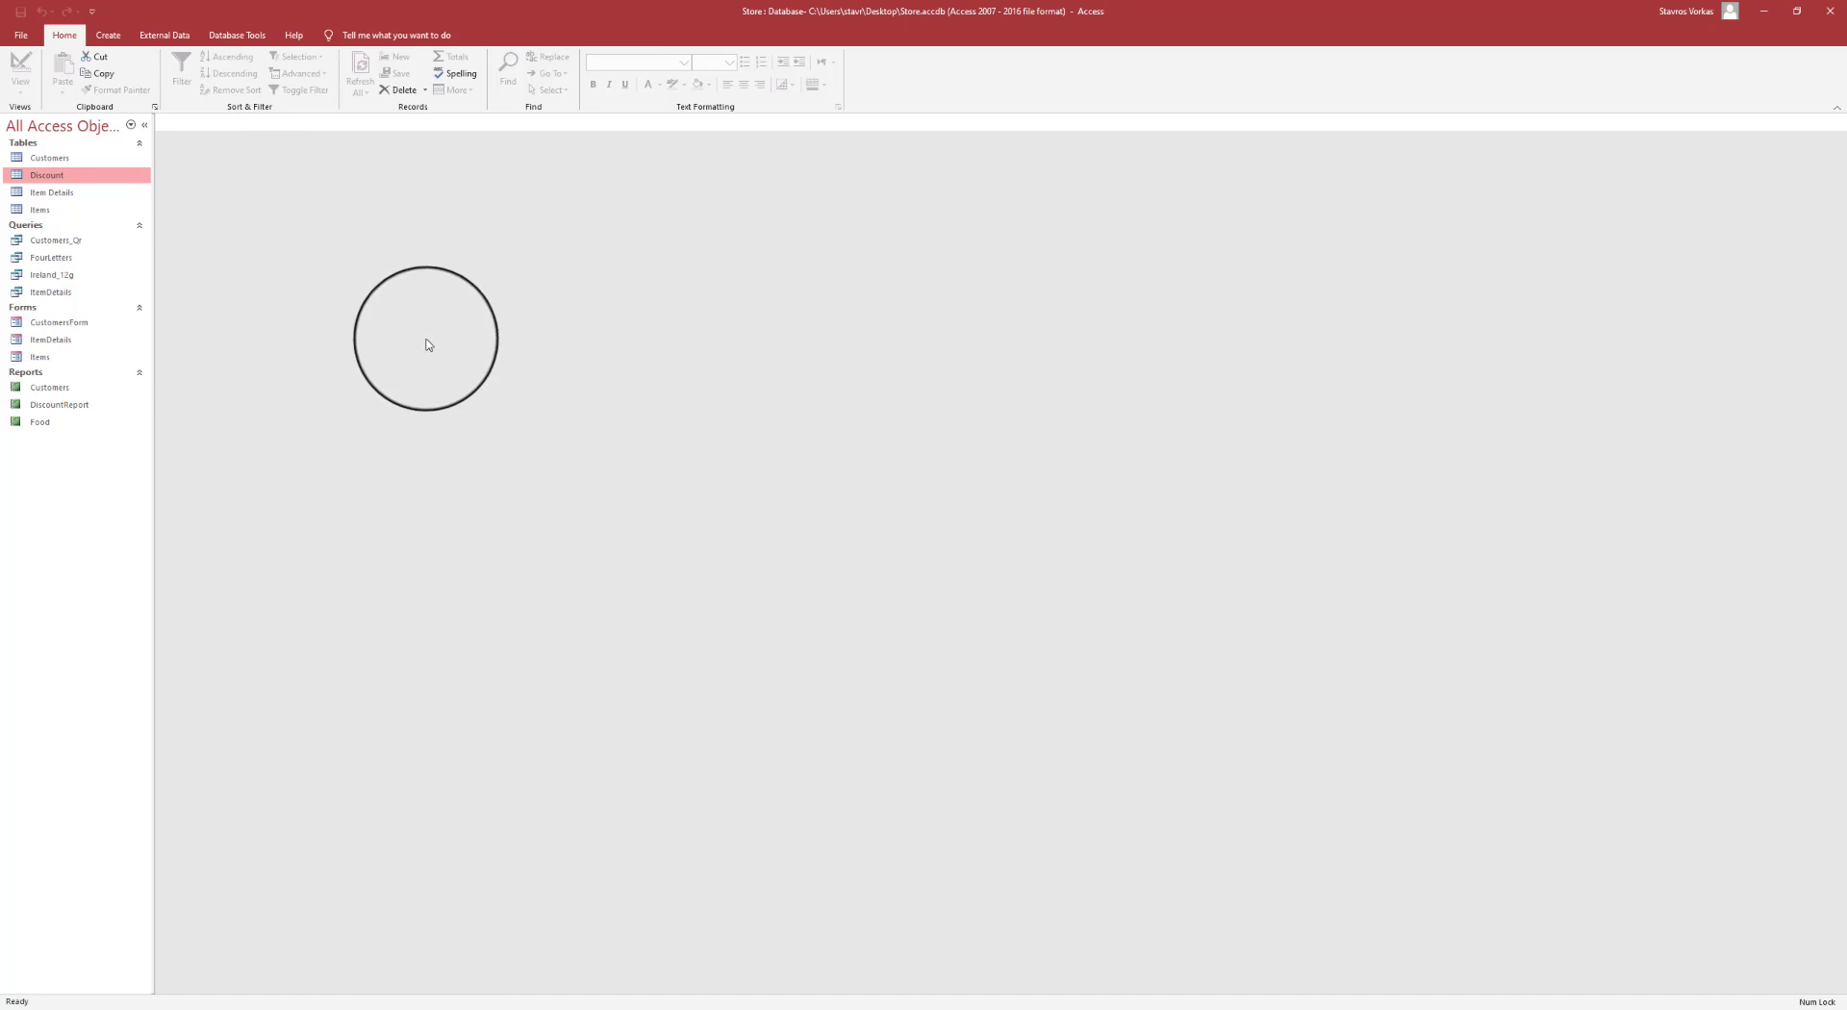
{"action": "left_click", "coordinate": [113, 40]}
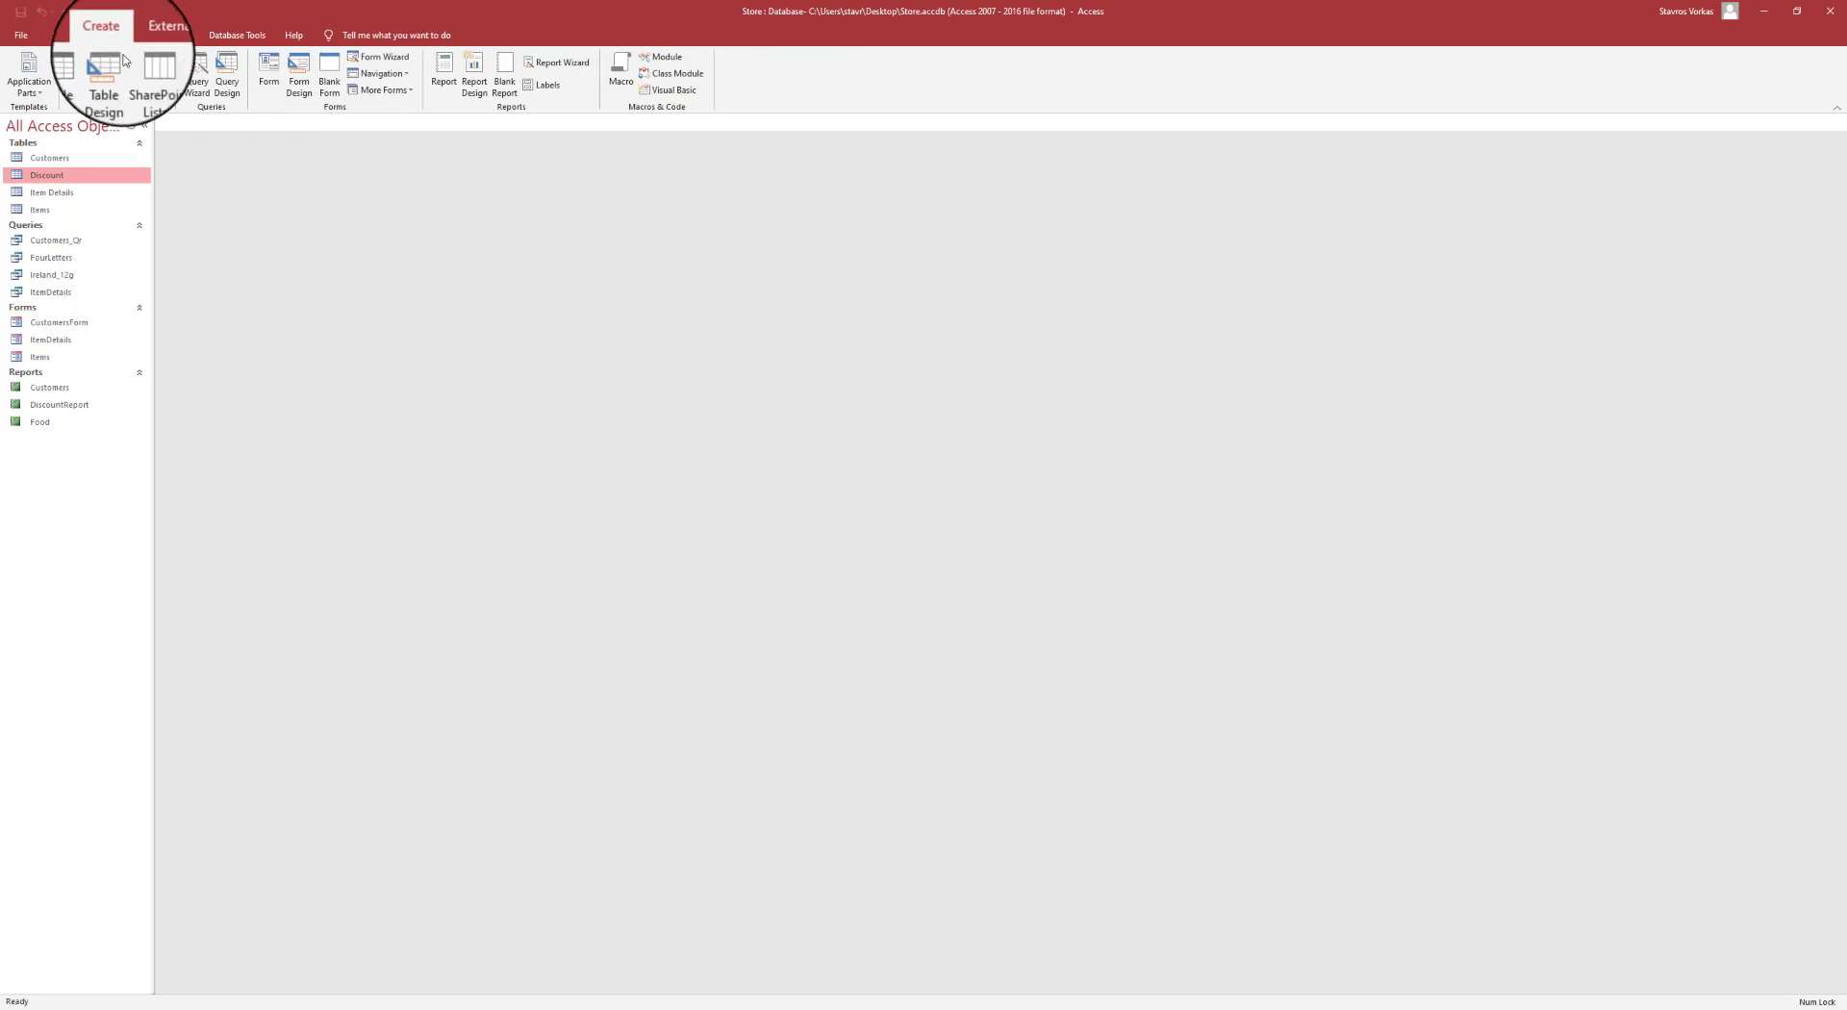
{"action": "left_click", "coordinate": [224, 77]}
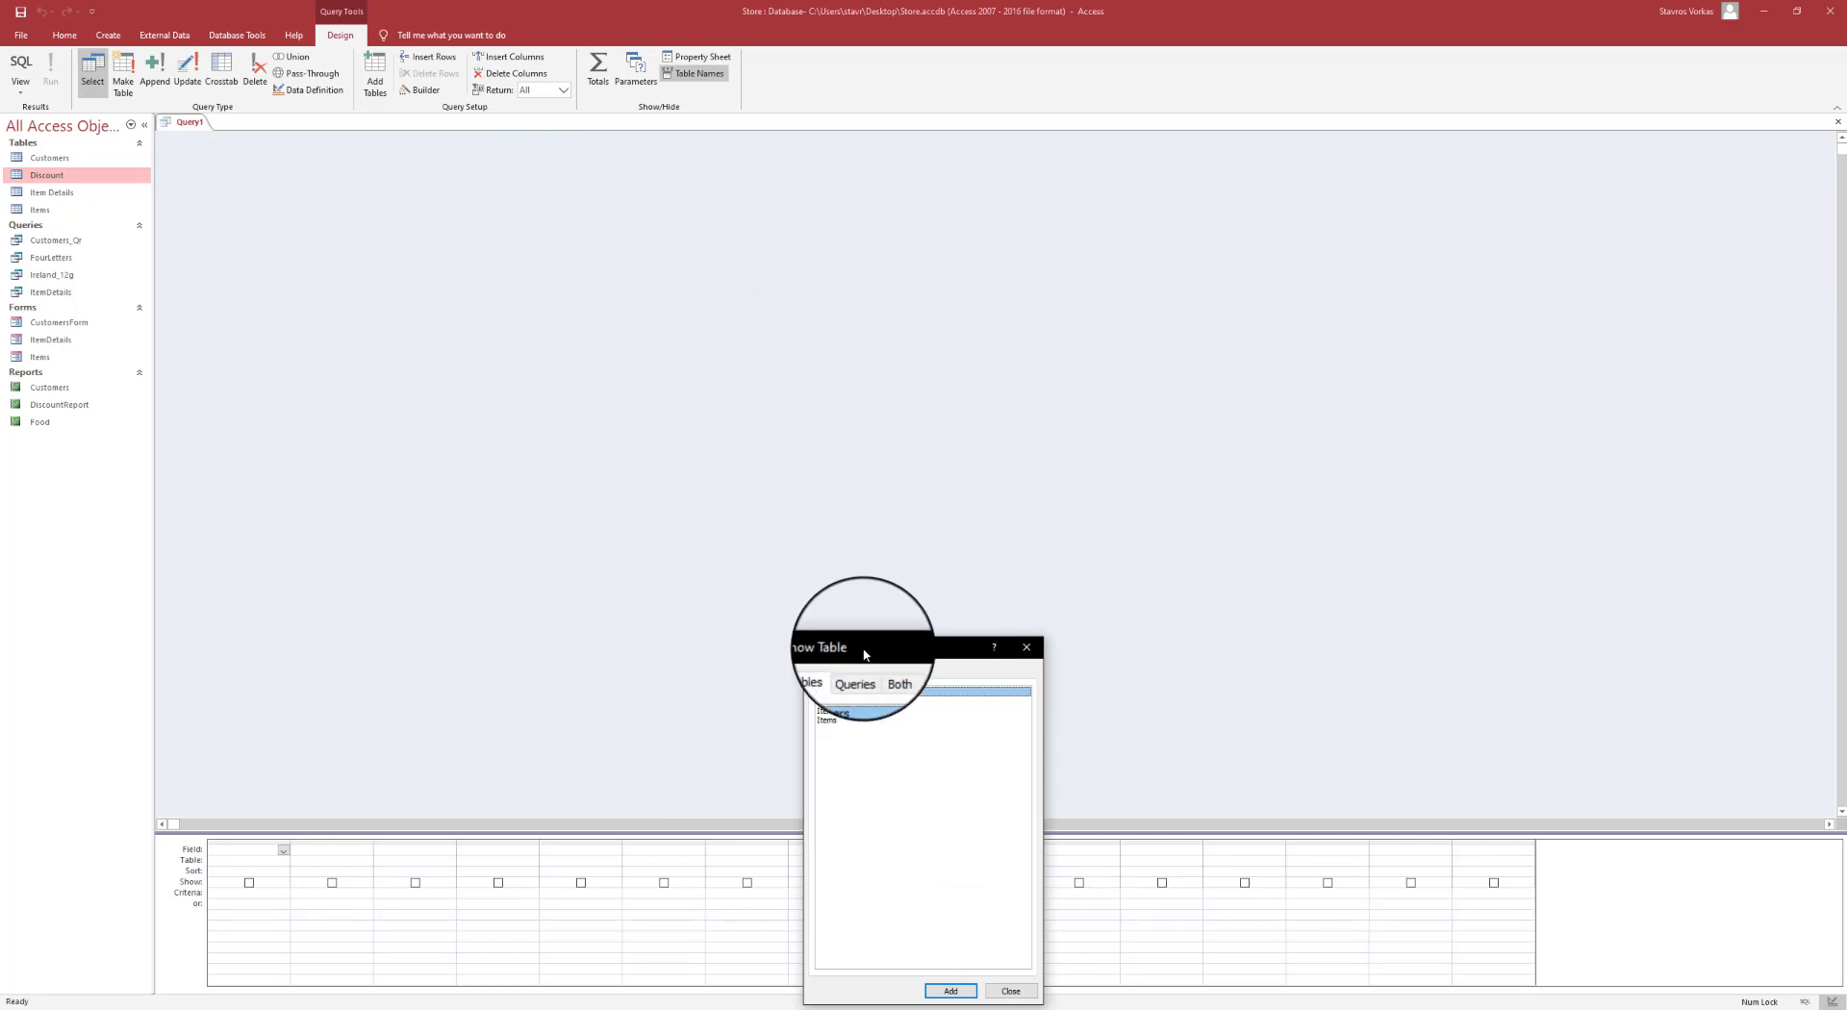
- Add the Items table to Query1 with FoodID, FoodCode, FoodName and Price columns
{"action": "left_click_drag", "start_coordinate": [859, 648], "coordinate": [741, 221]}
{"action": "double_click", "coordinate": [717, 299]}
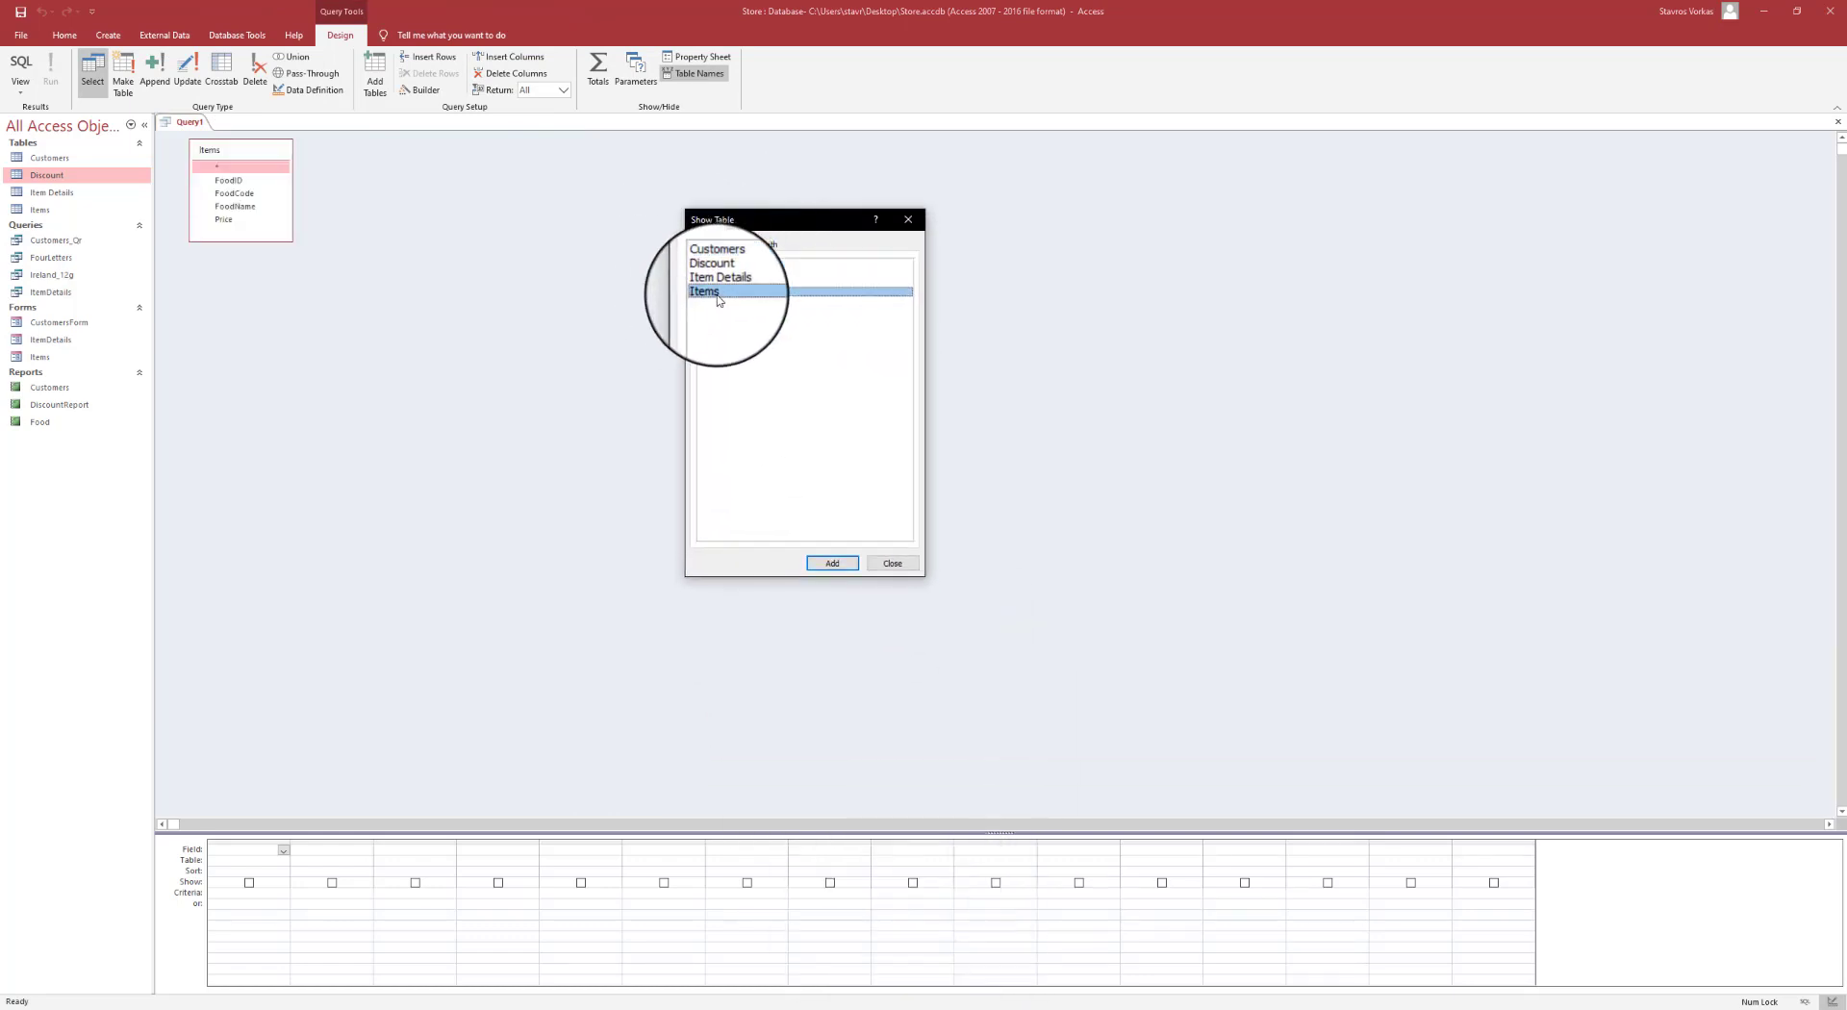
{"action": "left_click", "coordinate": [909, 219]}
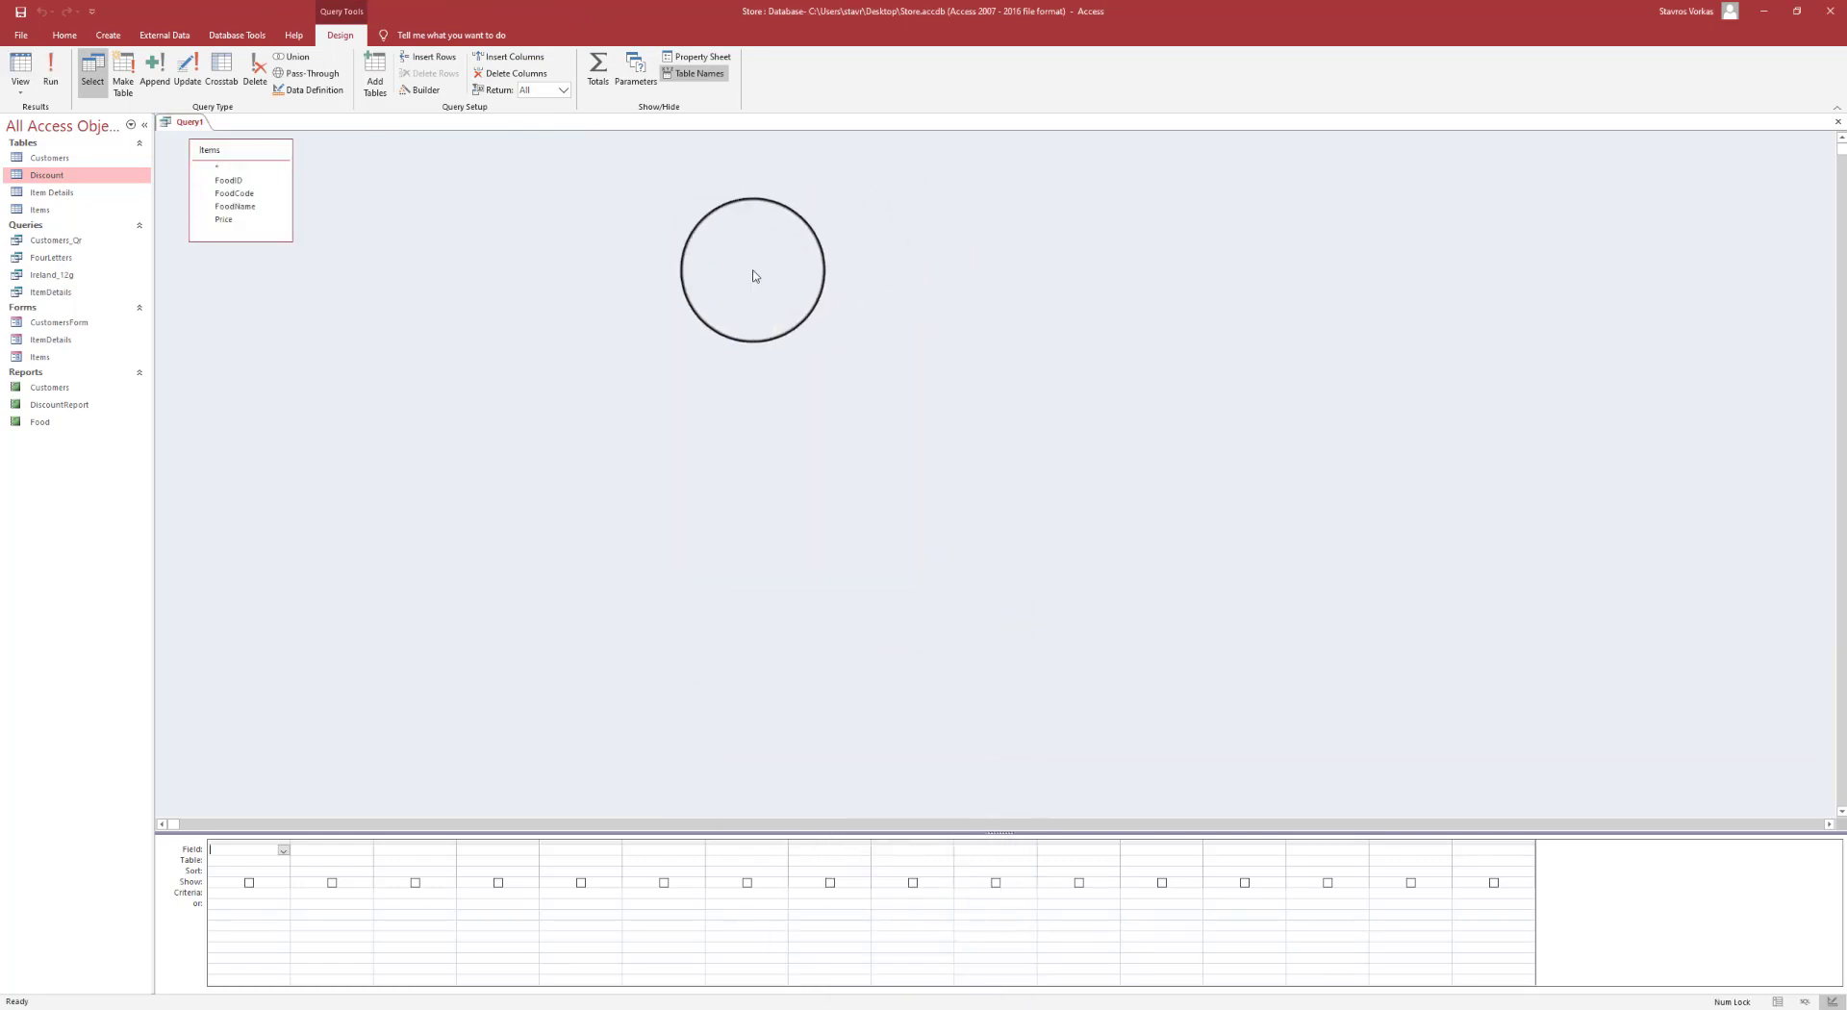
{"action": "double_click", "coordinate": [235, 186]}
{"action": "double_click", "coordinate": [235, 198]}
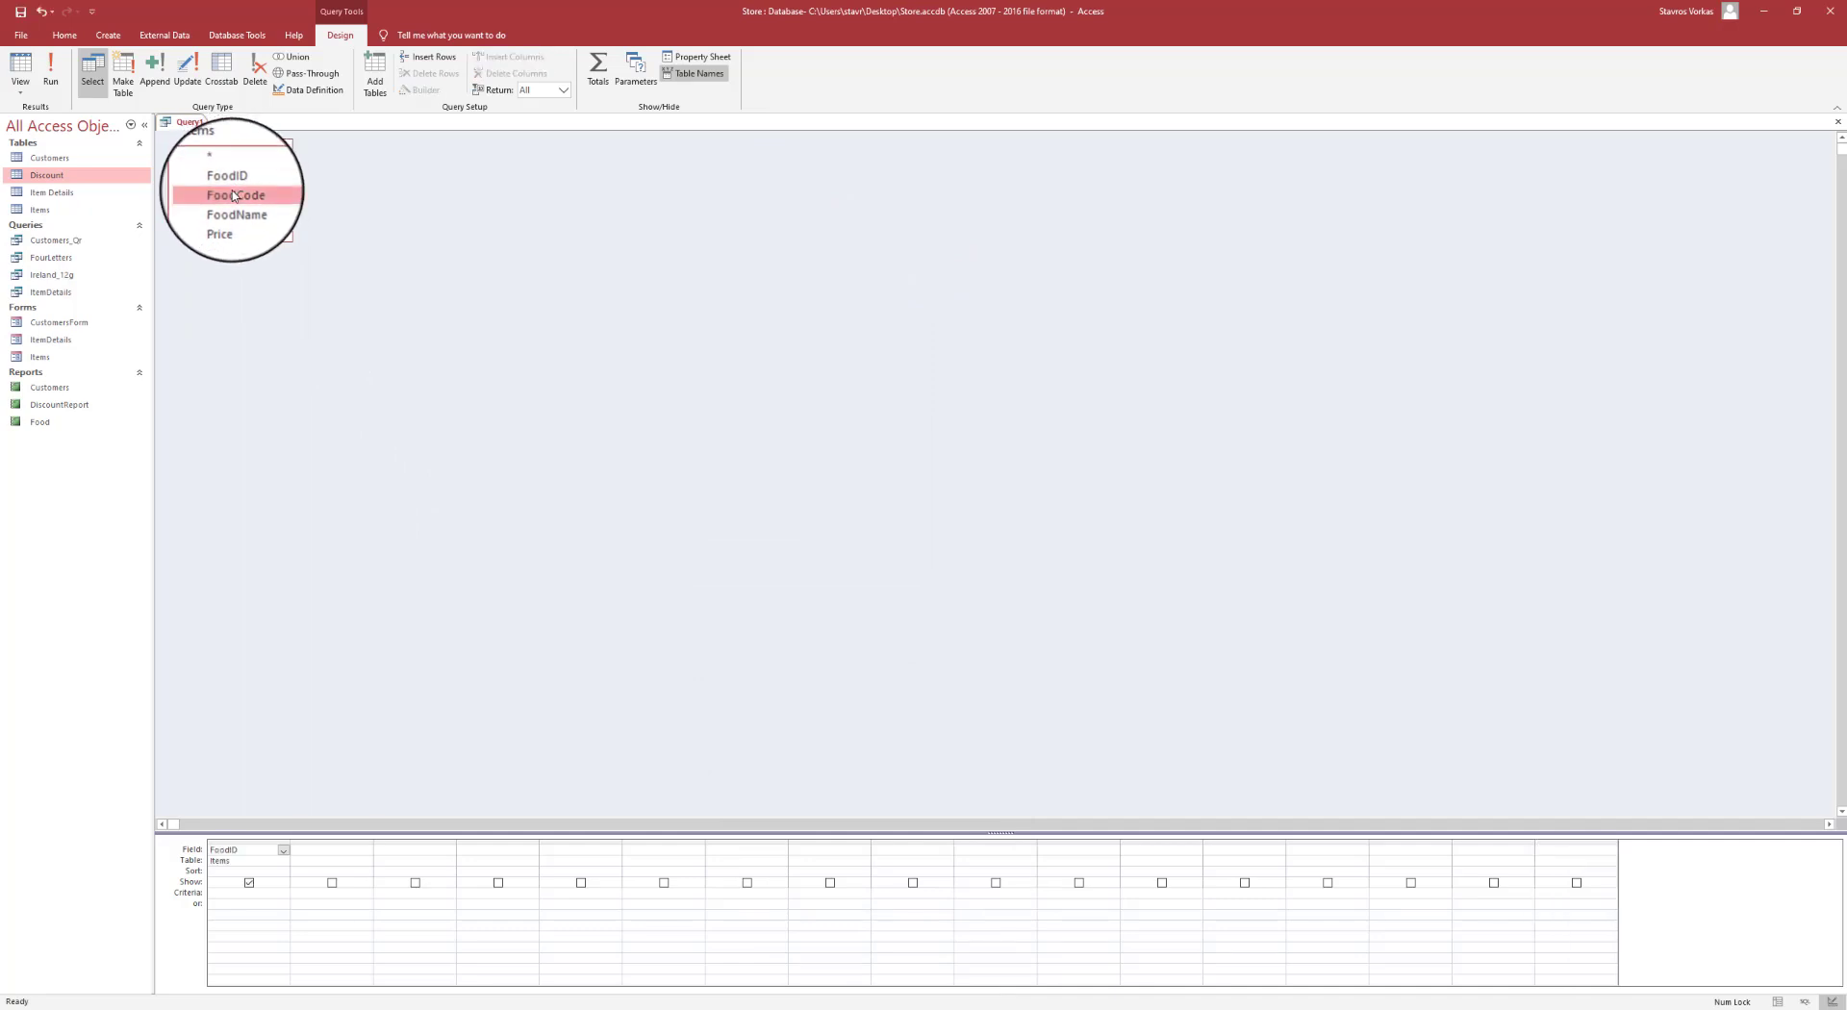
{"action": "double_click", "coordinate": [235, 212]}
{"action": "double_click", "coordinate": [234, 223]}
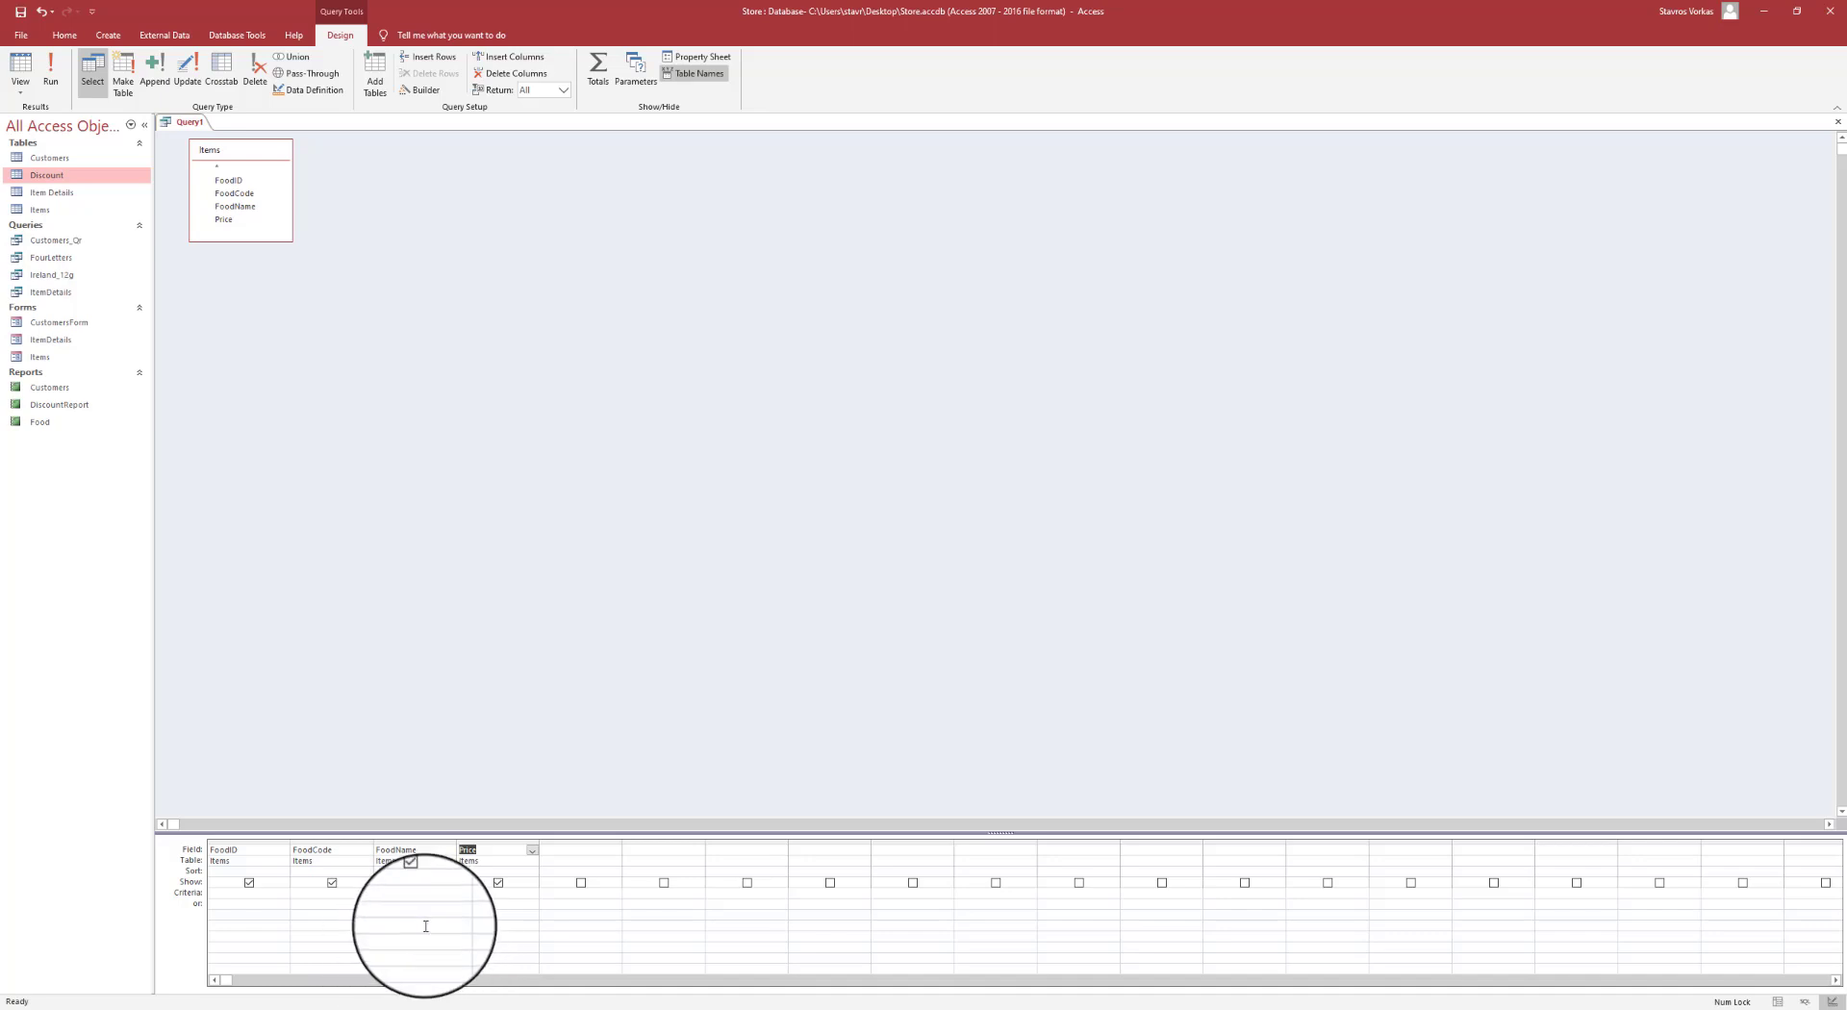
{"action": "left_click", "coordinate": [229, 893]}
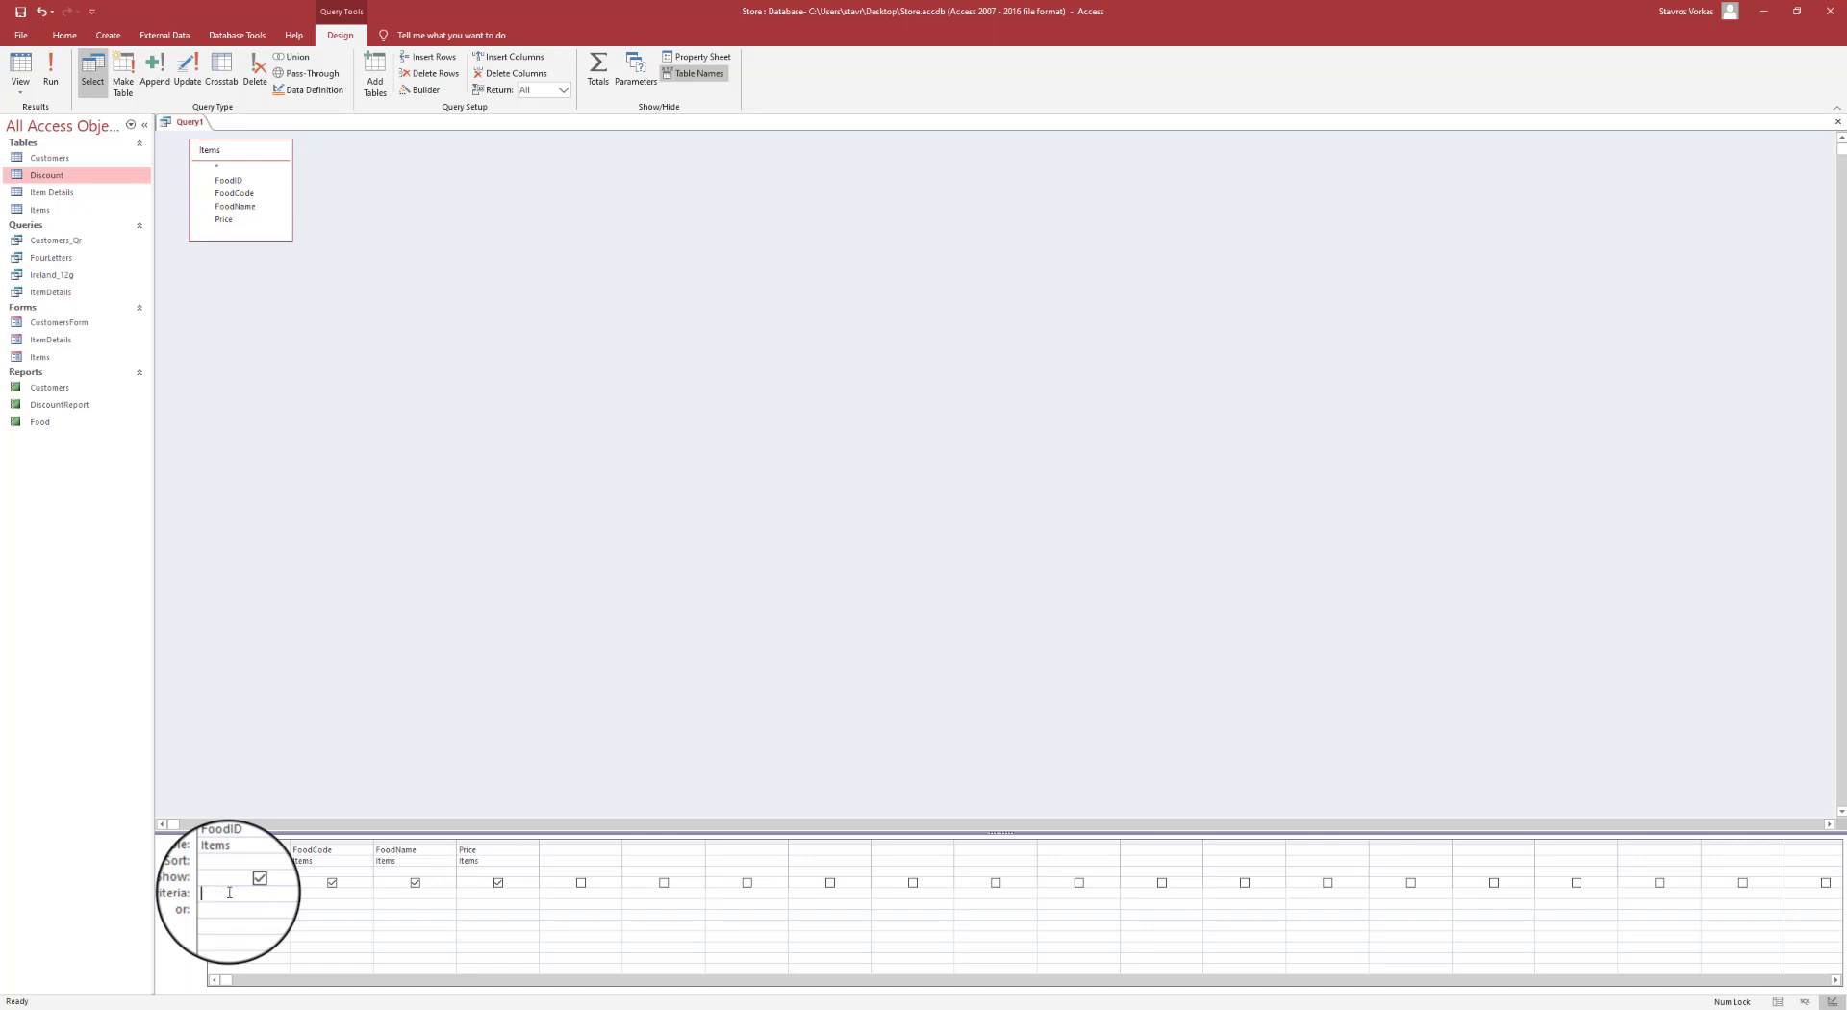
- Run Query1, browse the five Items results and select the Meat record
{"action": "left_click", "coordinate": [51, 68]}
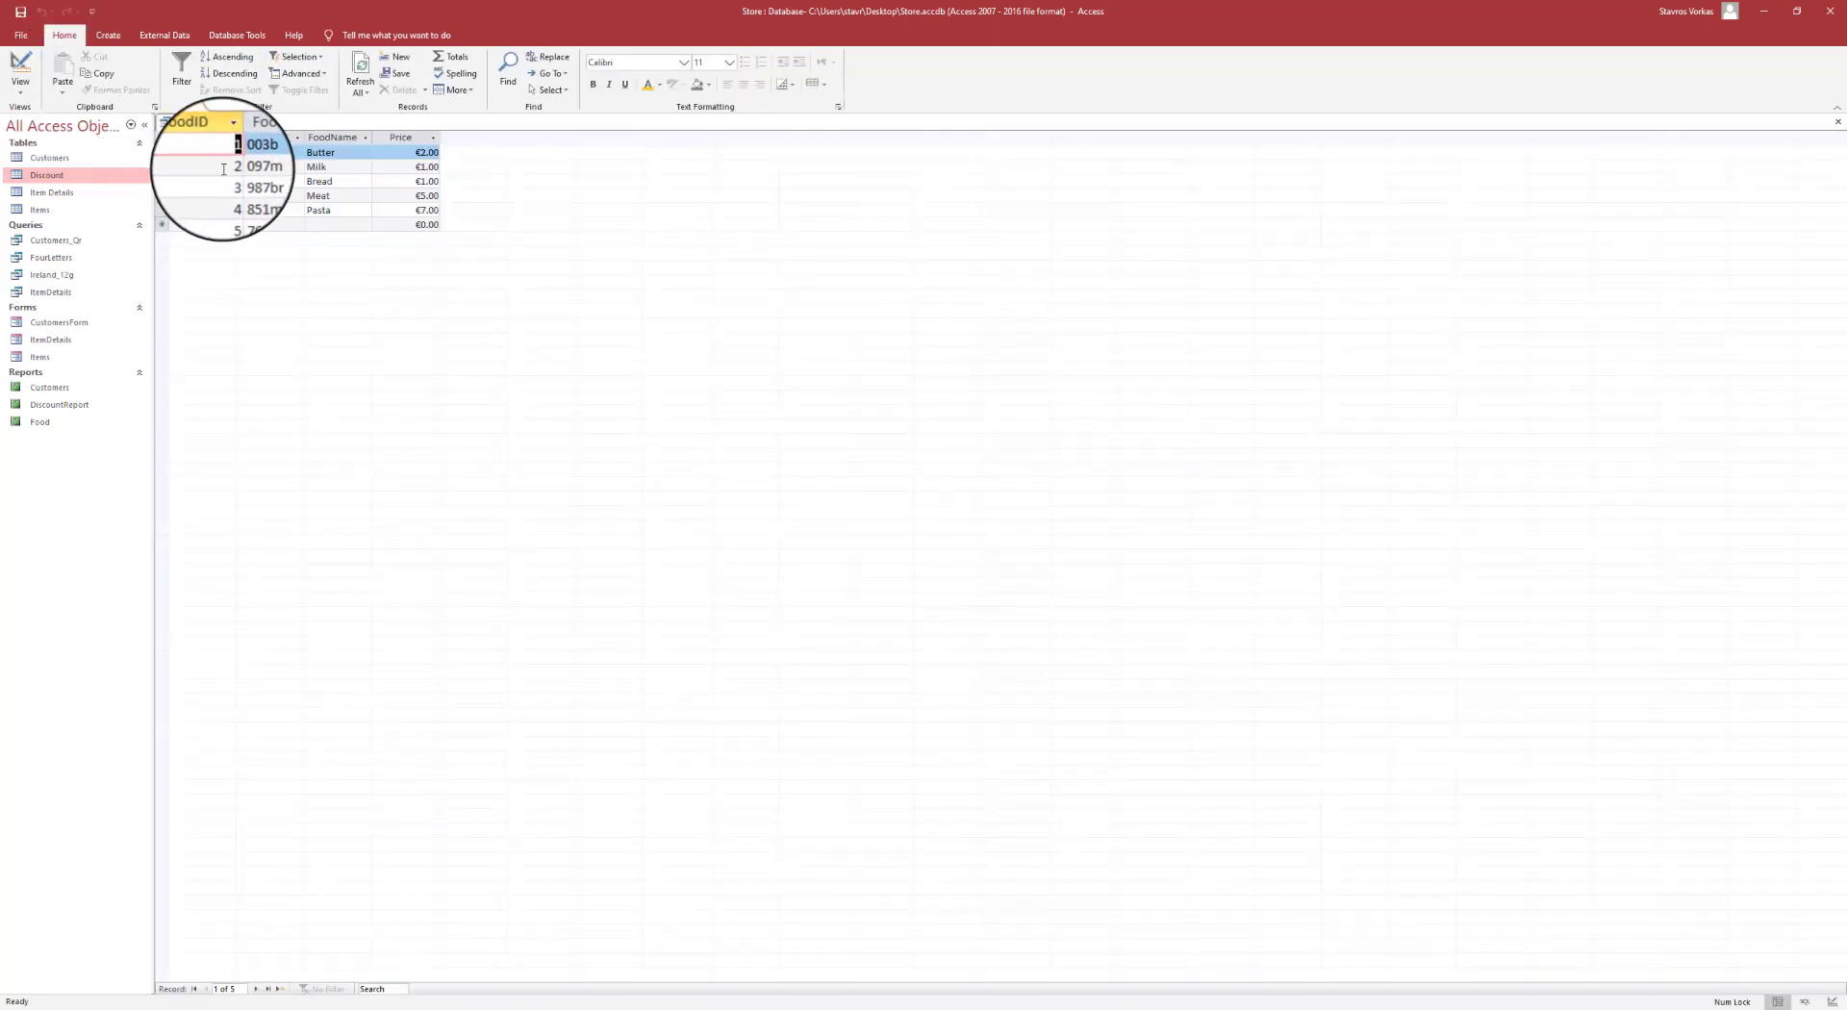
{"action": "left_click", "coordinate": [223, 167]}
{"action": "left_click", "coordinate": [230, 196]}
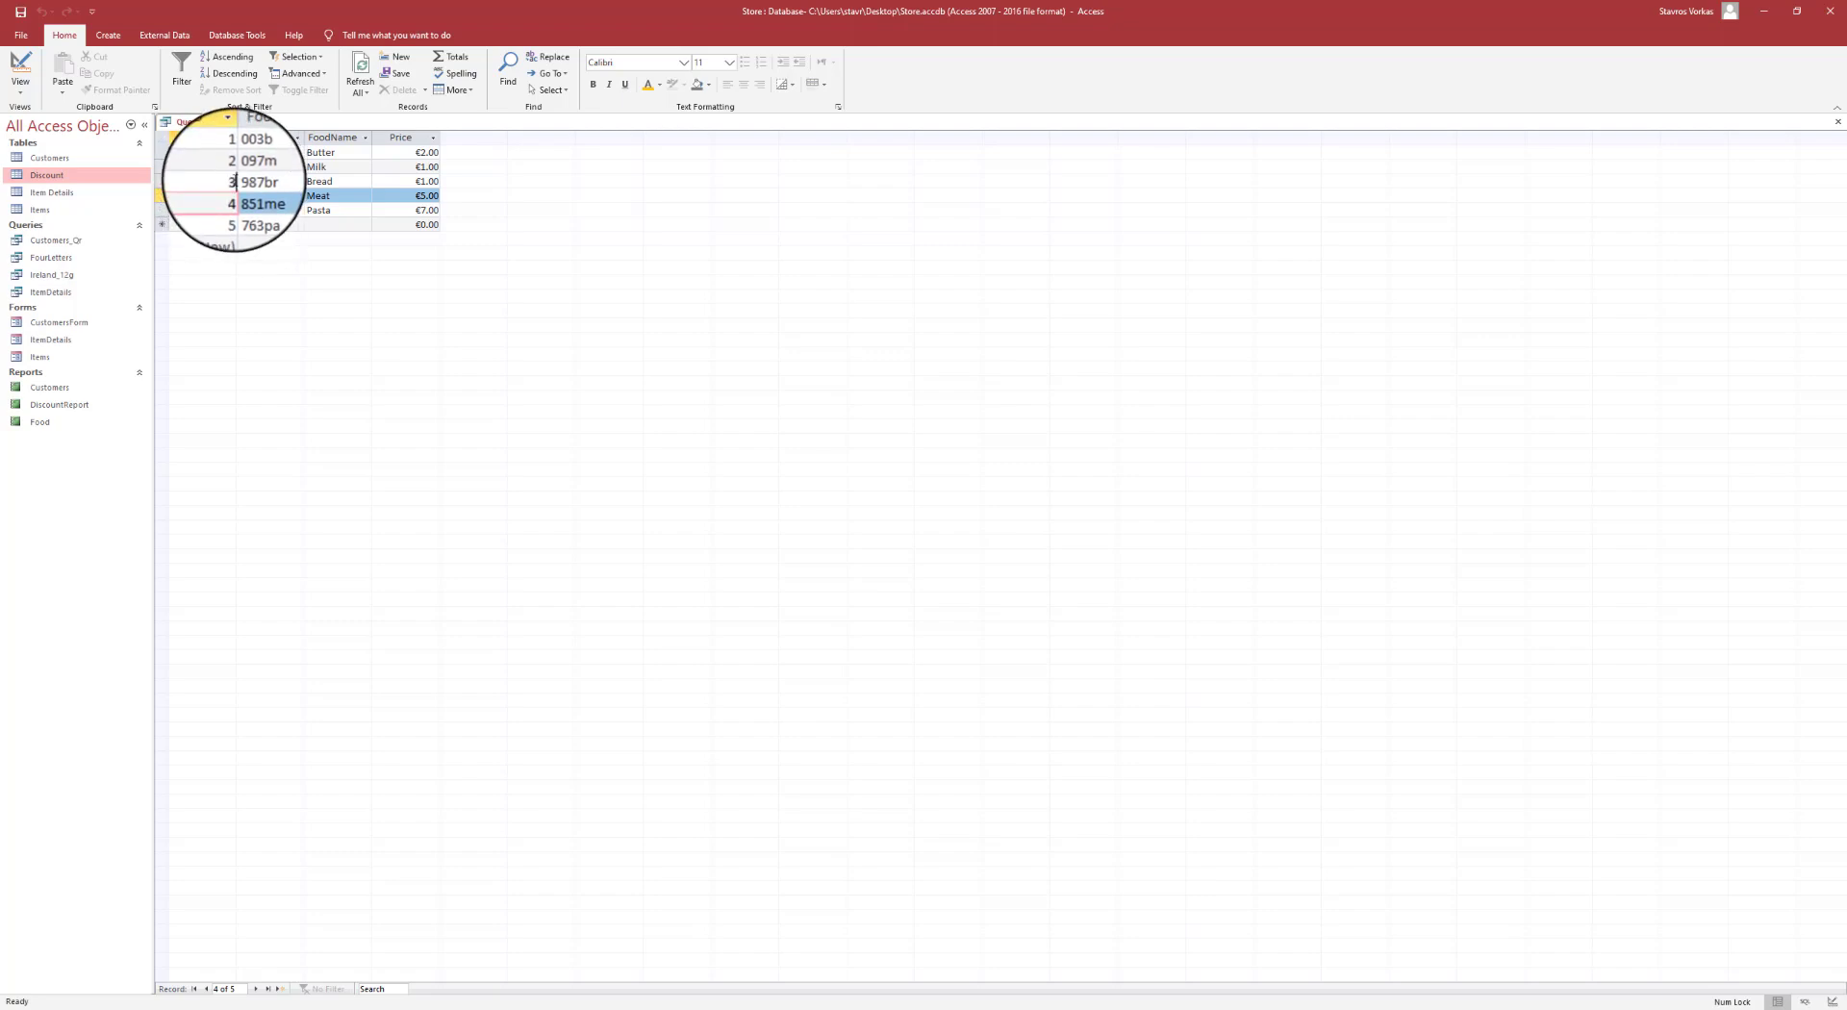
{"action": "key", "text": "Up"}
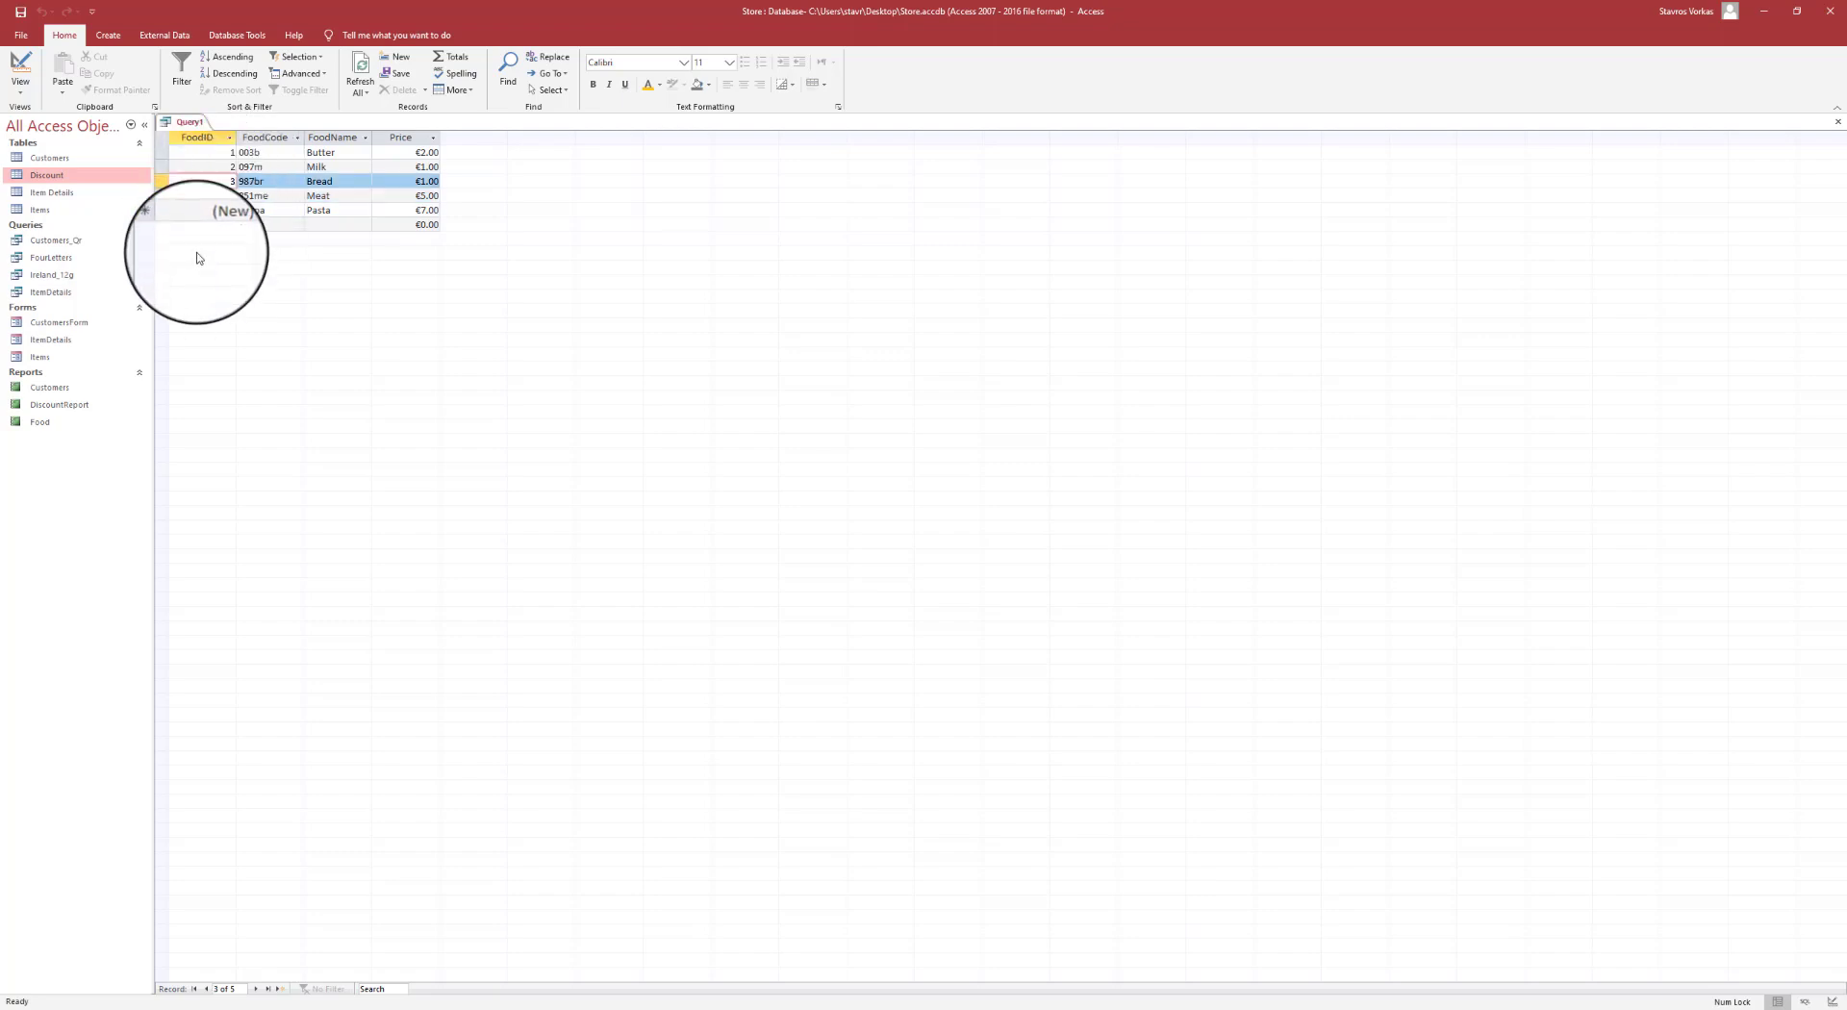
{"action": "key", "text": "Up"}
{"action": "left_click", "coordinate": [221, 198]}
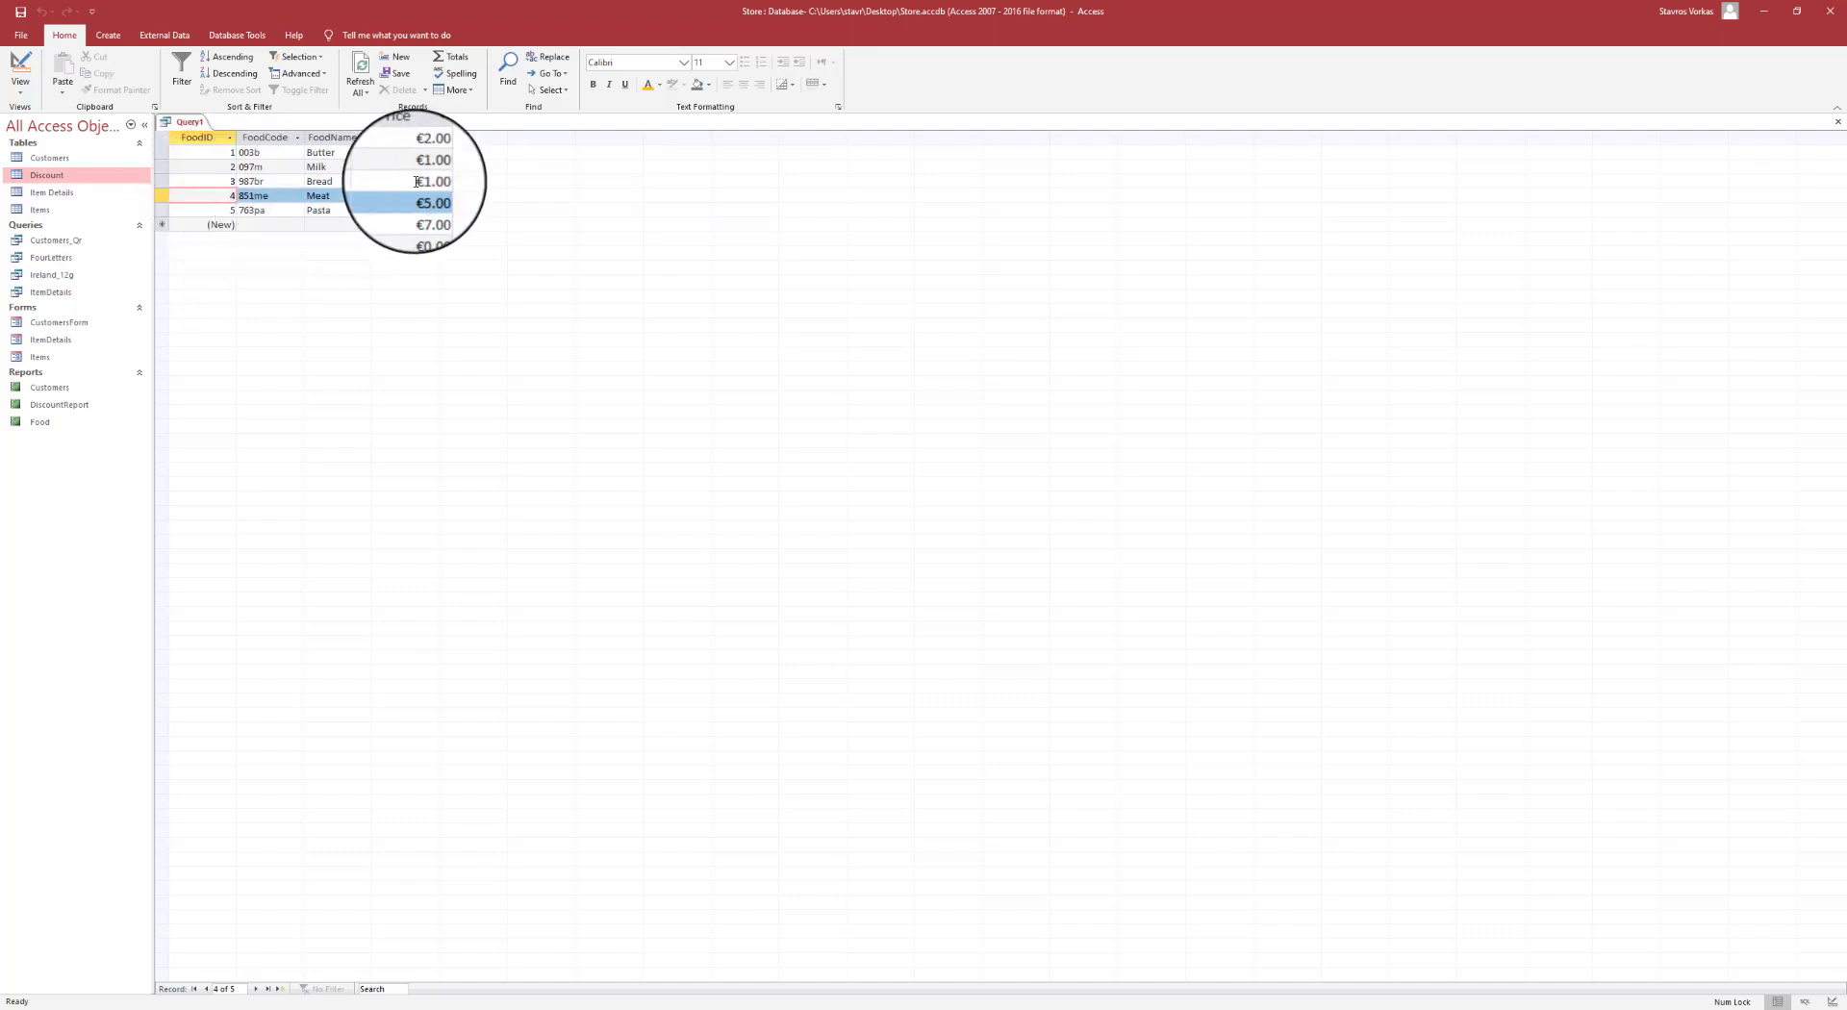
{"action": "left_click", "coordinate": [162, 195]}
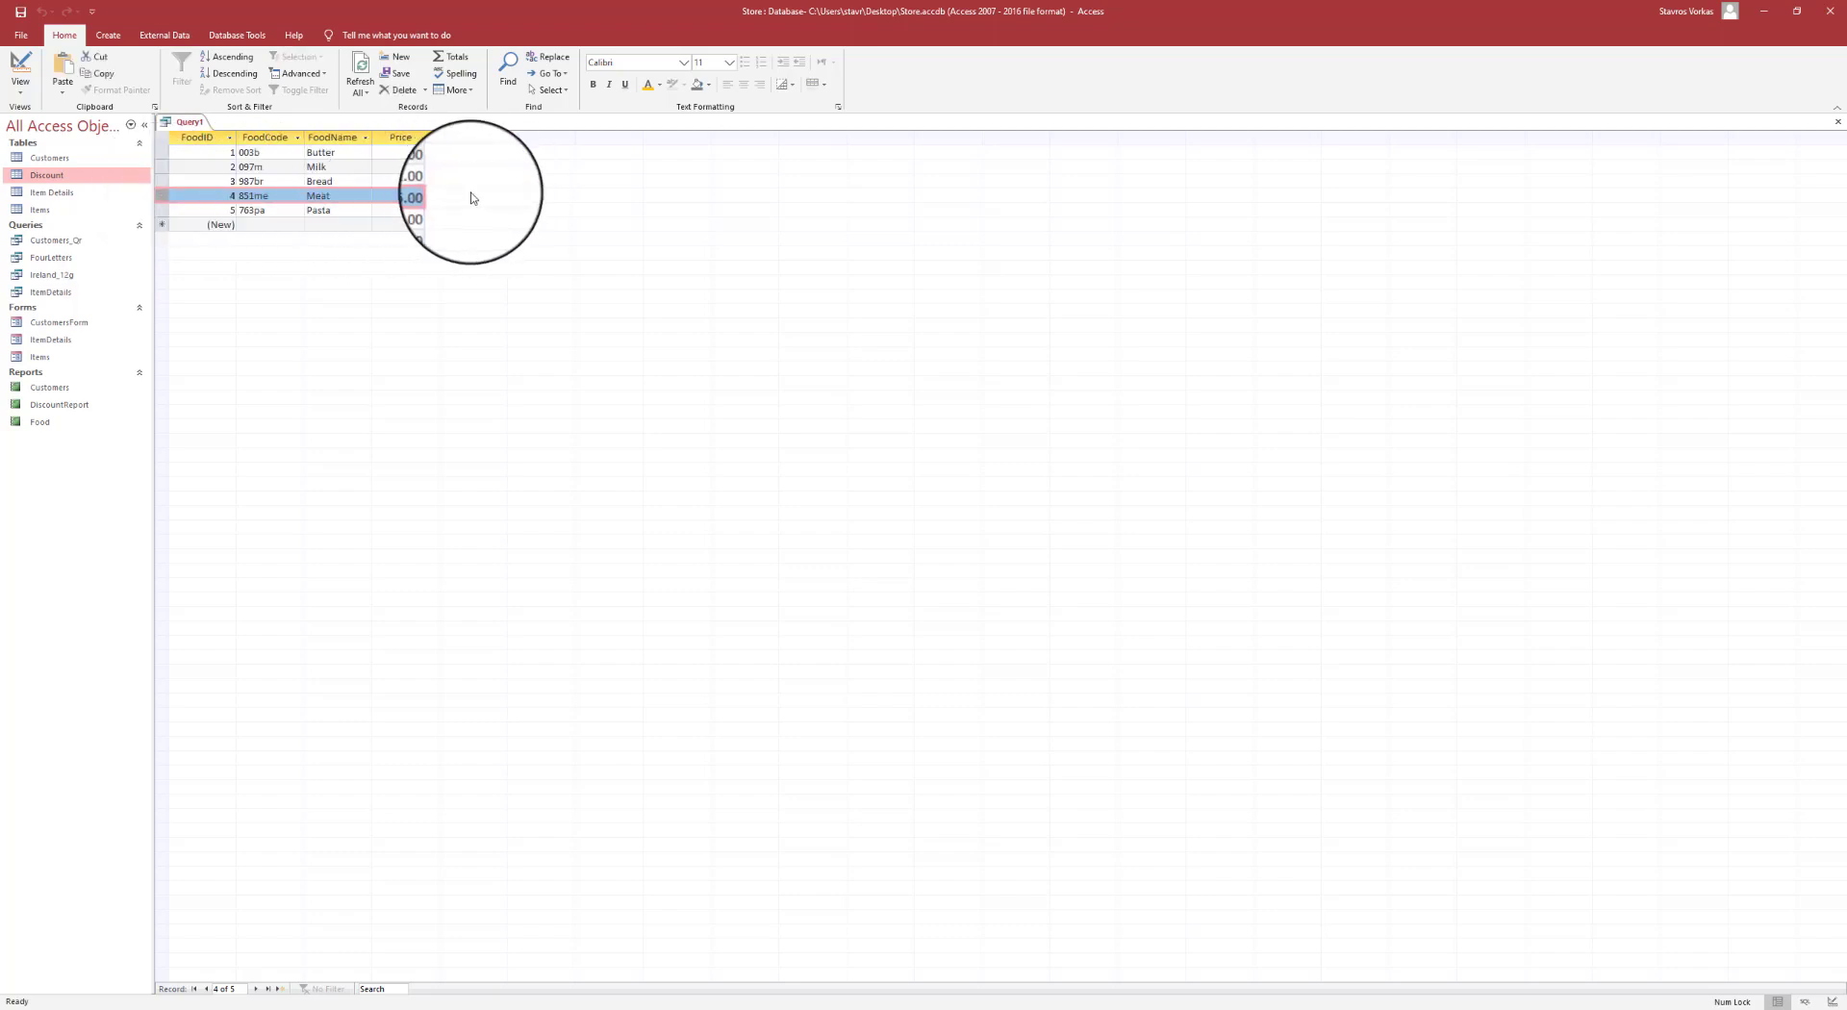
- Filter FoodID to 2 Or 4, confirm only Milk and Meat return, then add a >3 Price criterion
{"action": "left_click", "coordinate": [20, 65]}
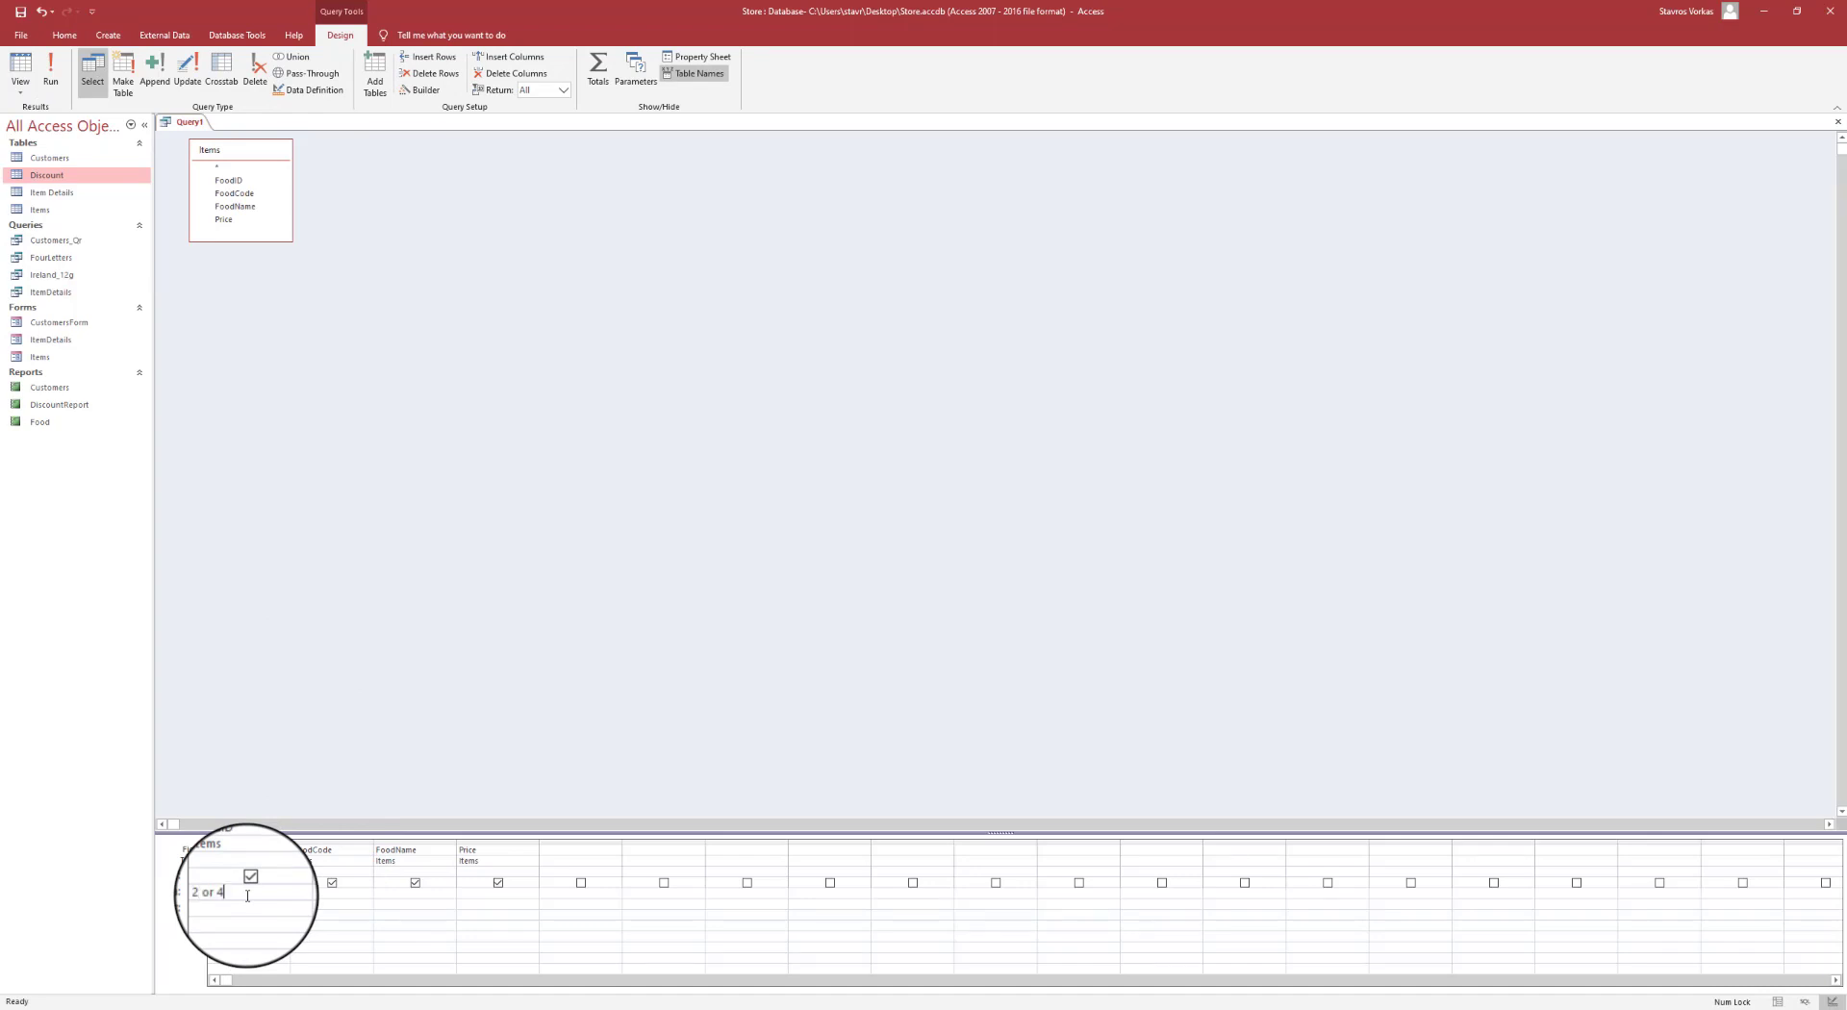
{"action": "left_click", "coordinate": [52, 69]}
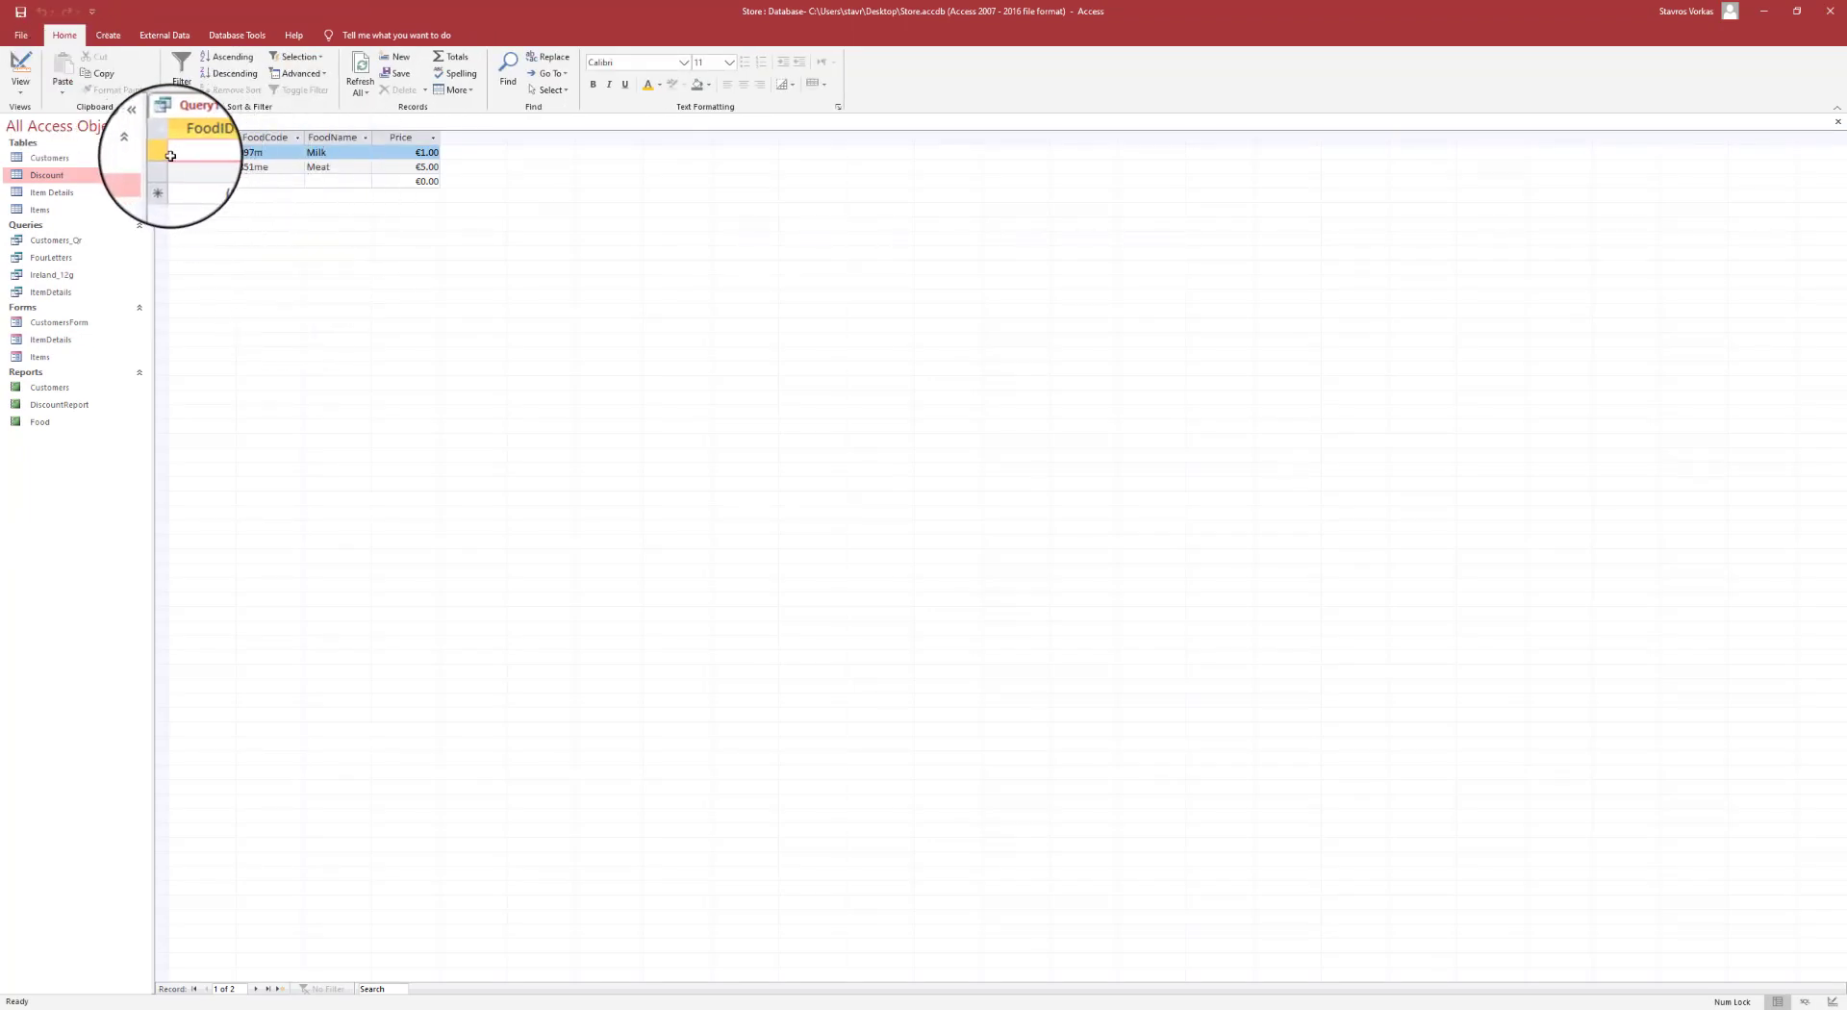
{"action": "left_click_drag", "start_coordinate": [162, 152], "coordinate": [173, 168]}
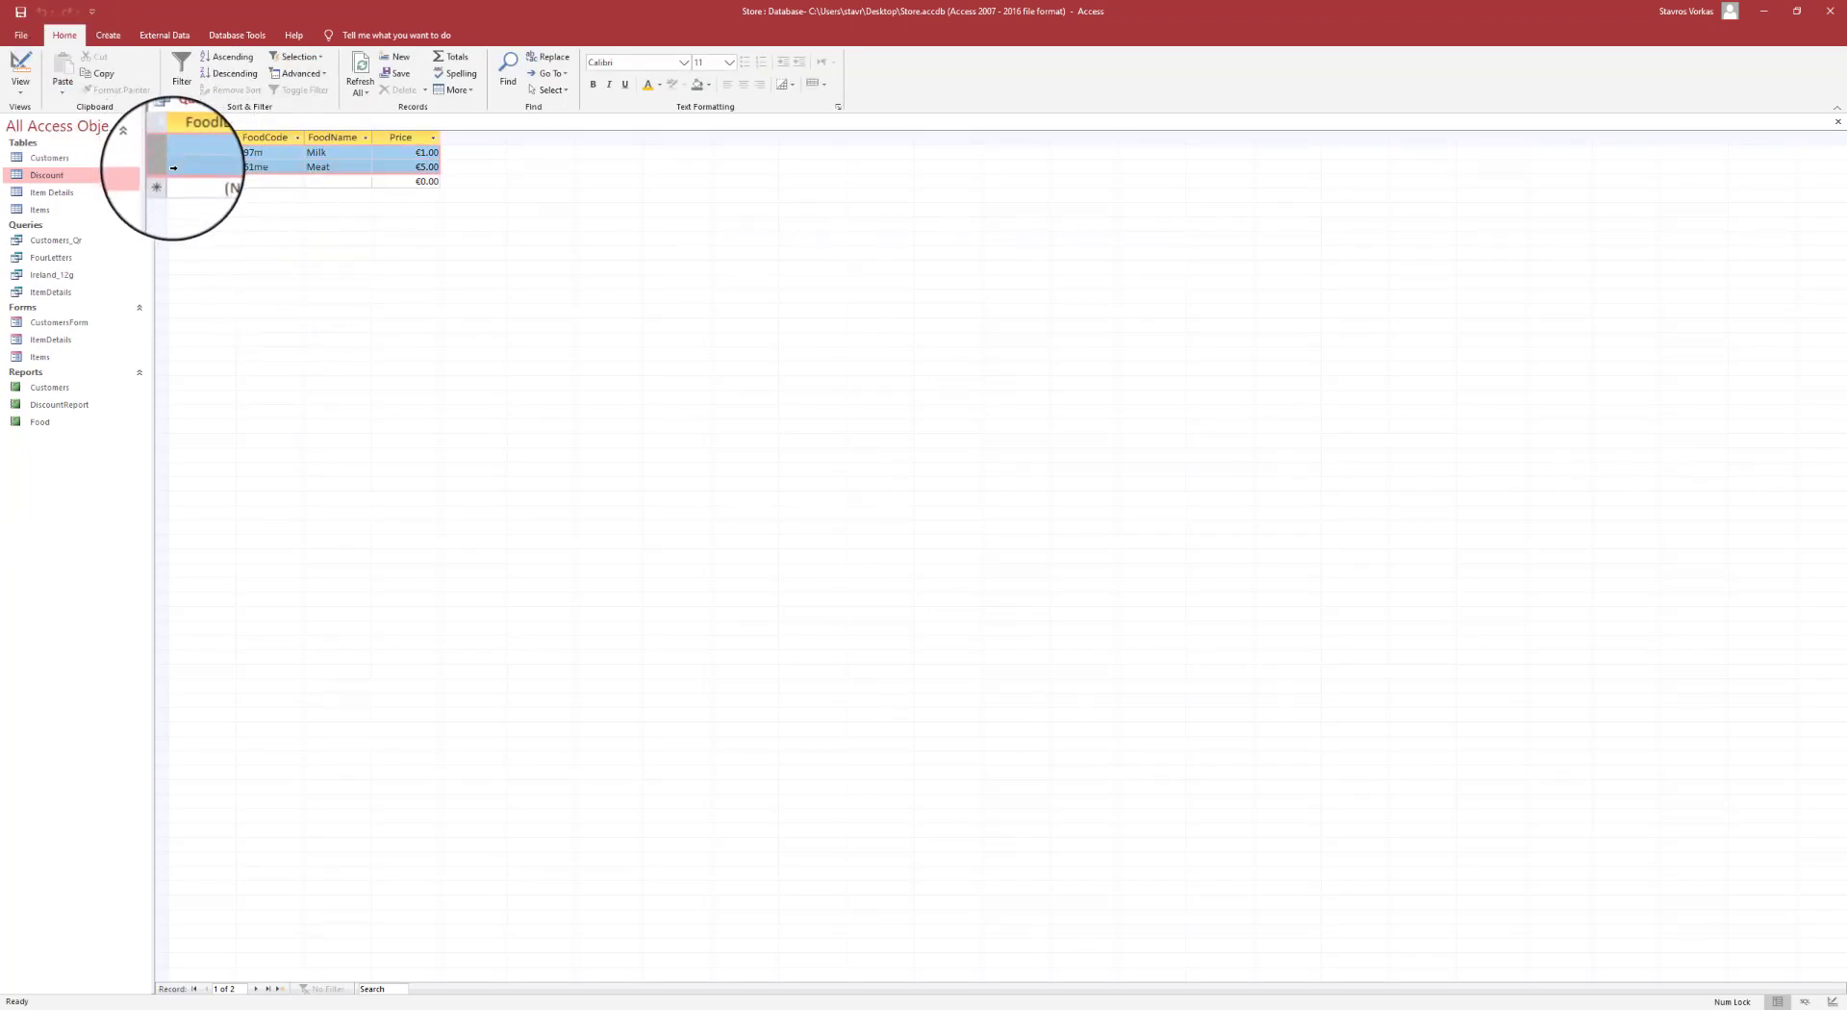
{"action": "left_click", "coordinate": [21, 66]}
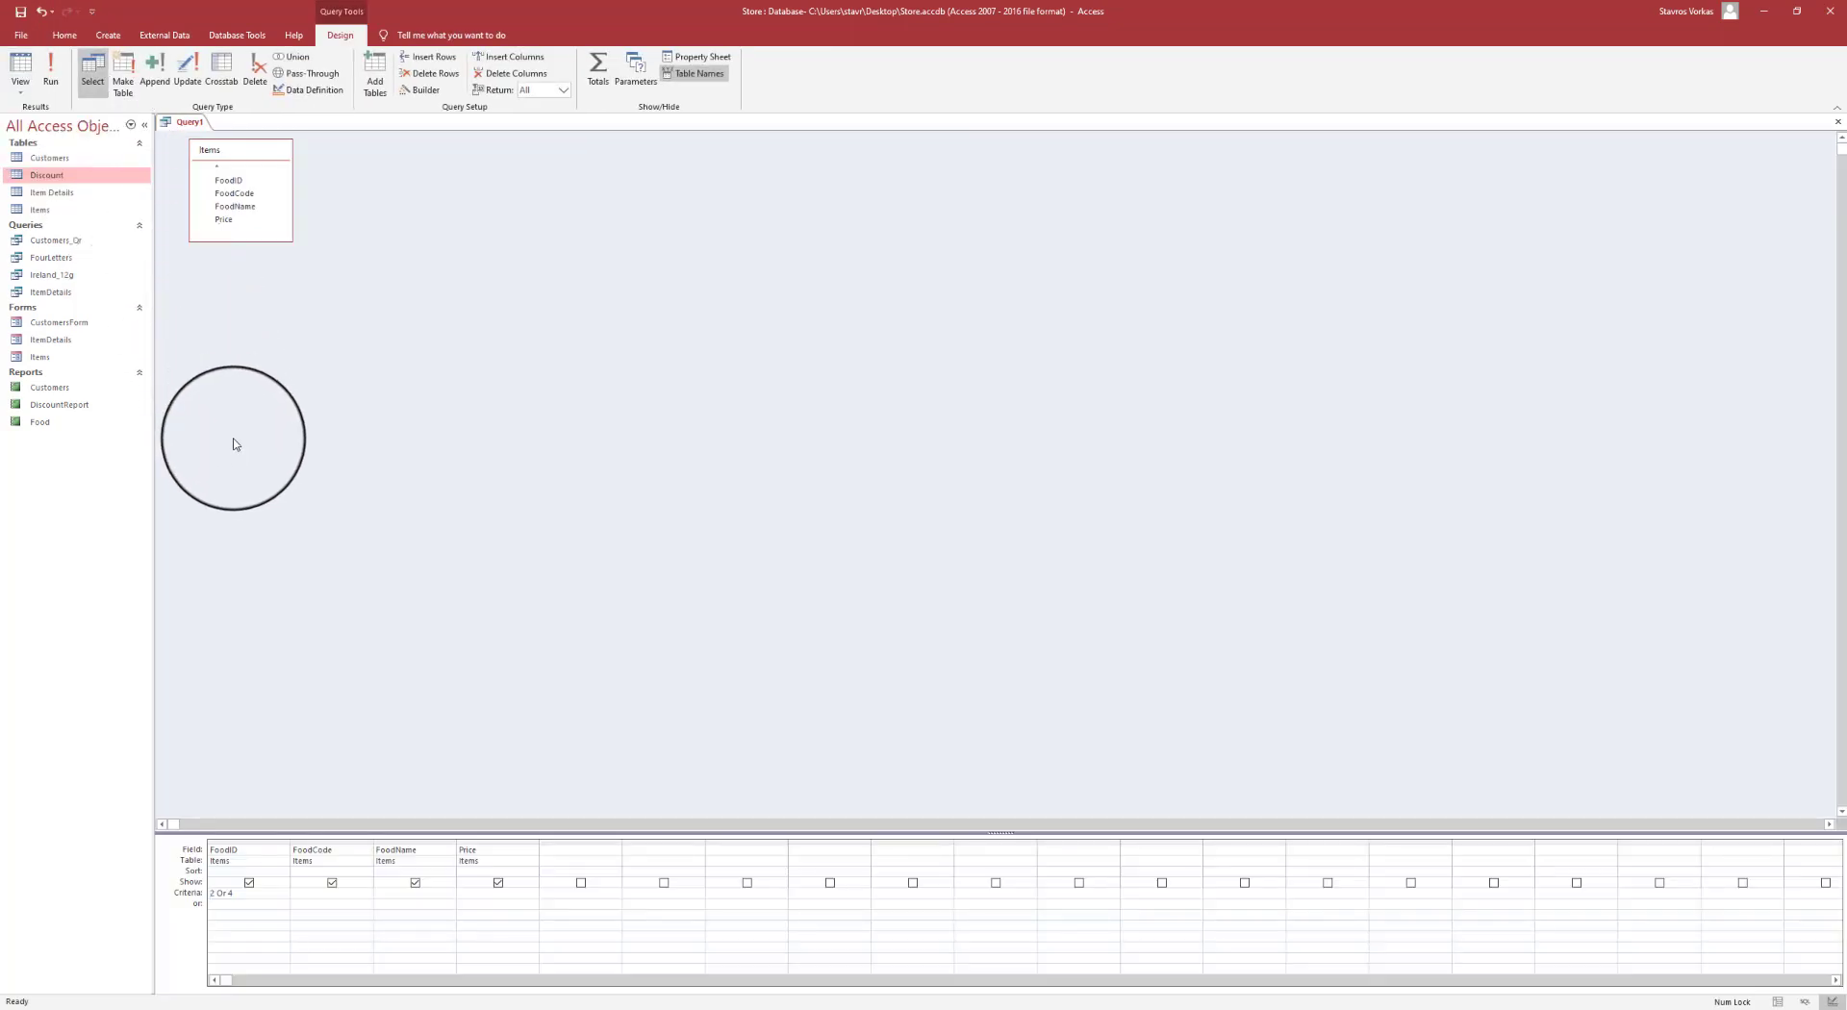
{"action": "left_click", "coordinate": [482, 893]}
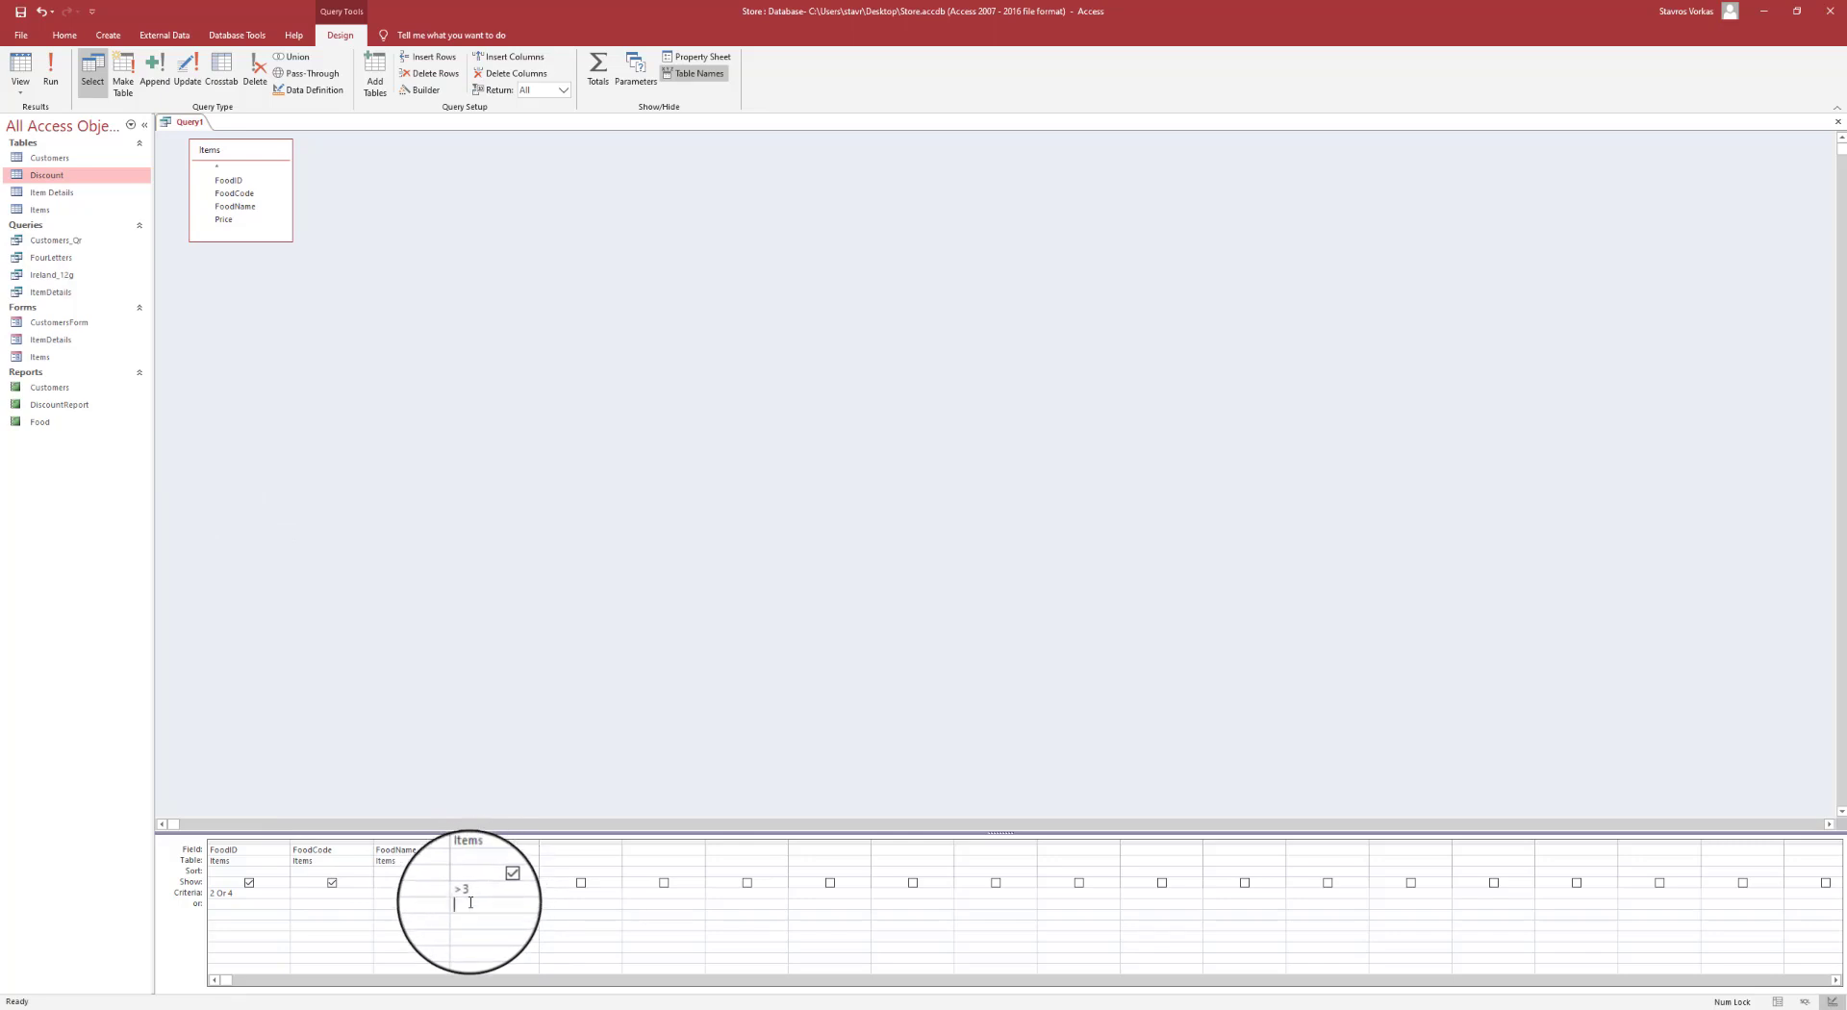
- Run the query so only Meat at €5.00 remains, and save it as Items_Qr
{"action": "left_click", "coordinate": [52, 72]}
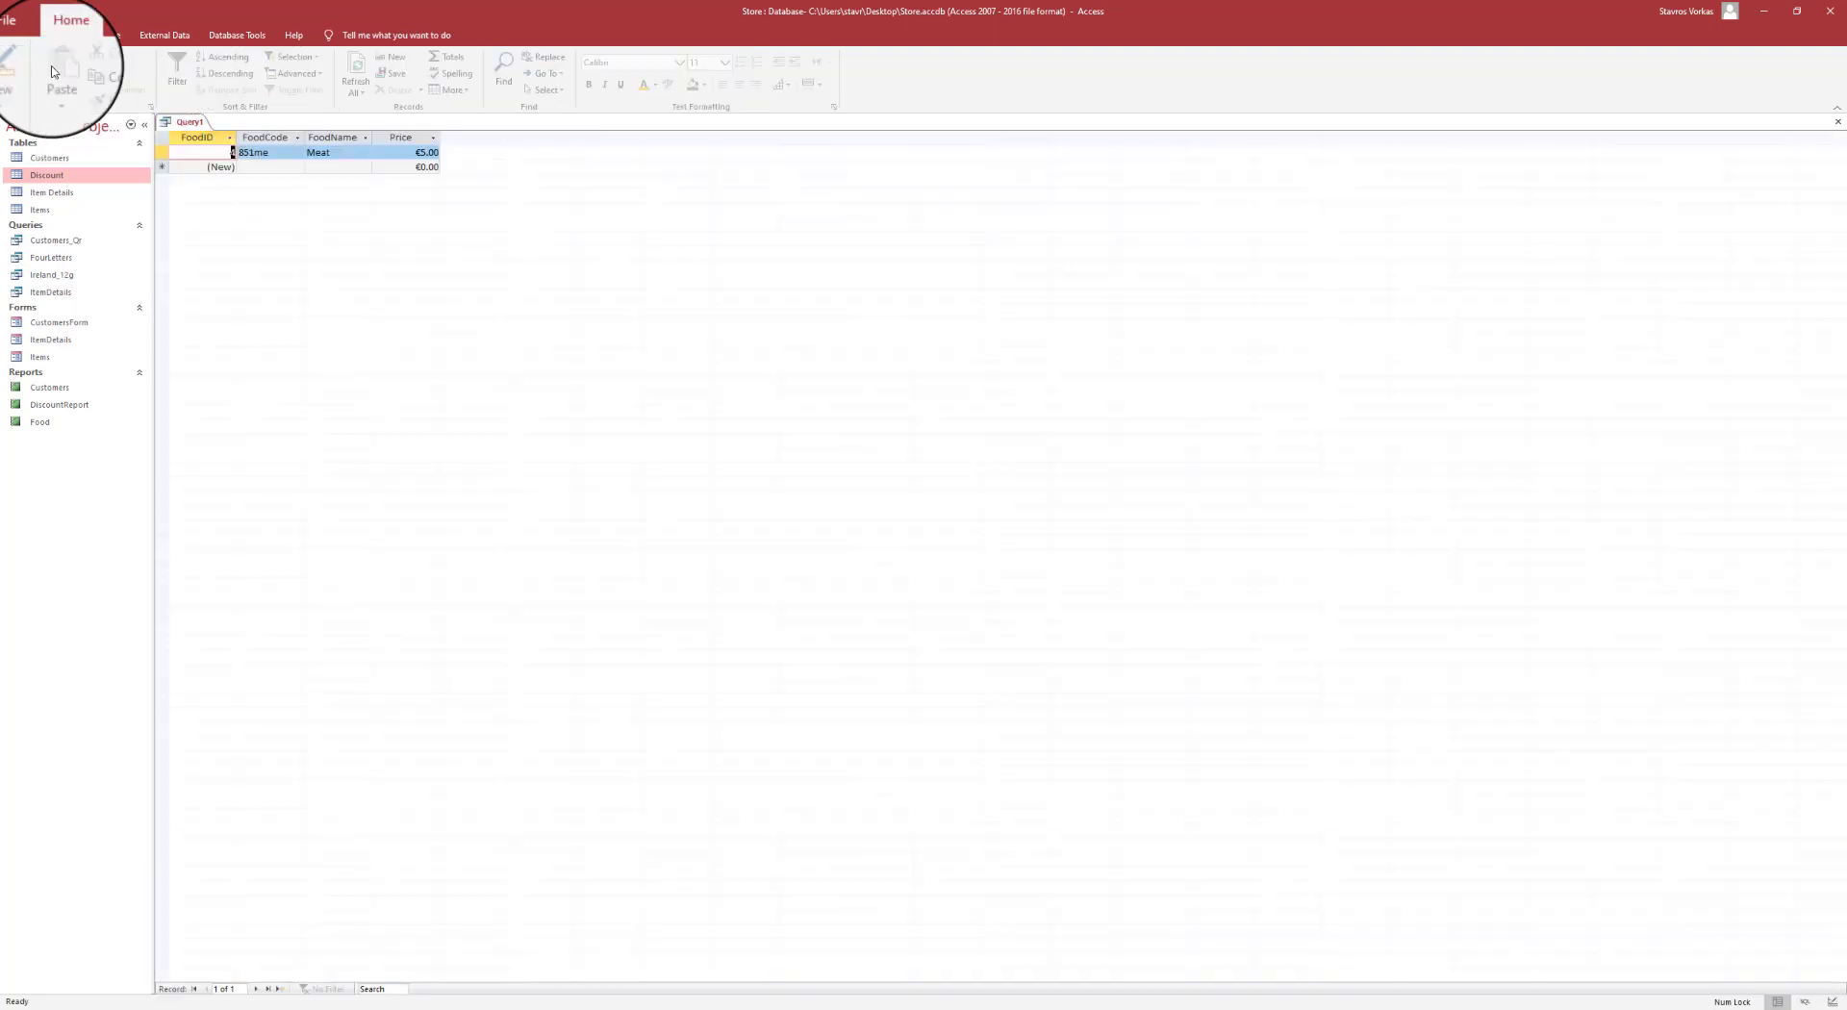
{"action": "left_click", "coordinate": [162, 152]}
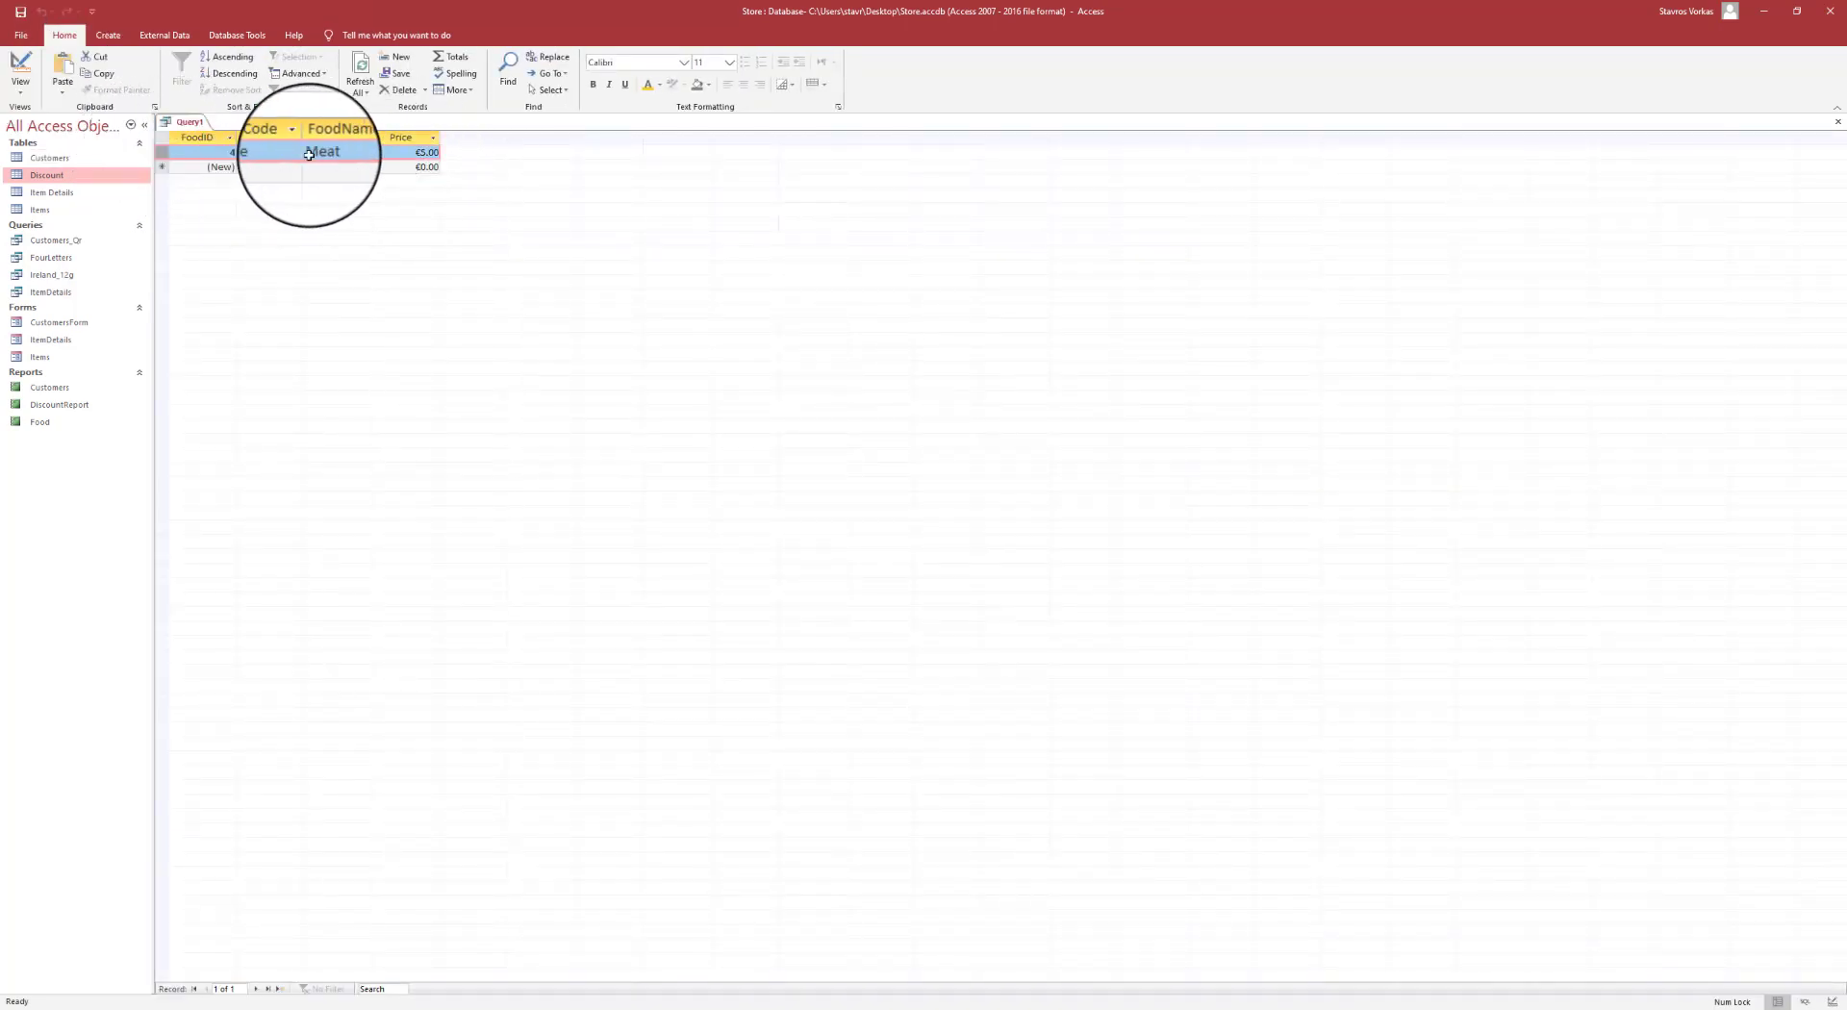
{"action": "left_click", "coordinate": [21, 14]}
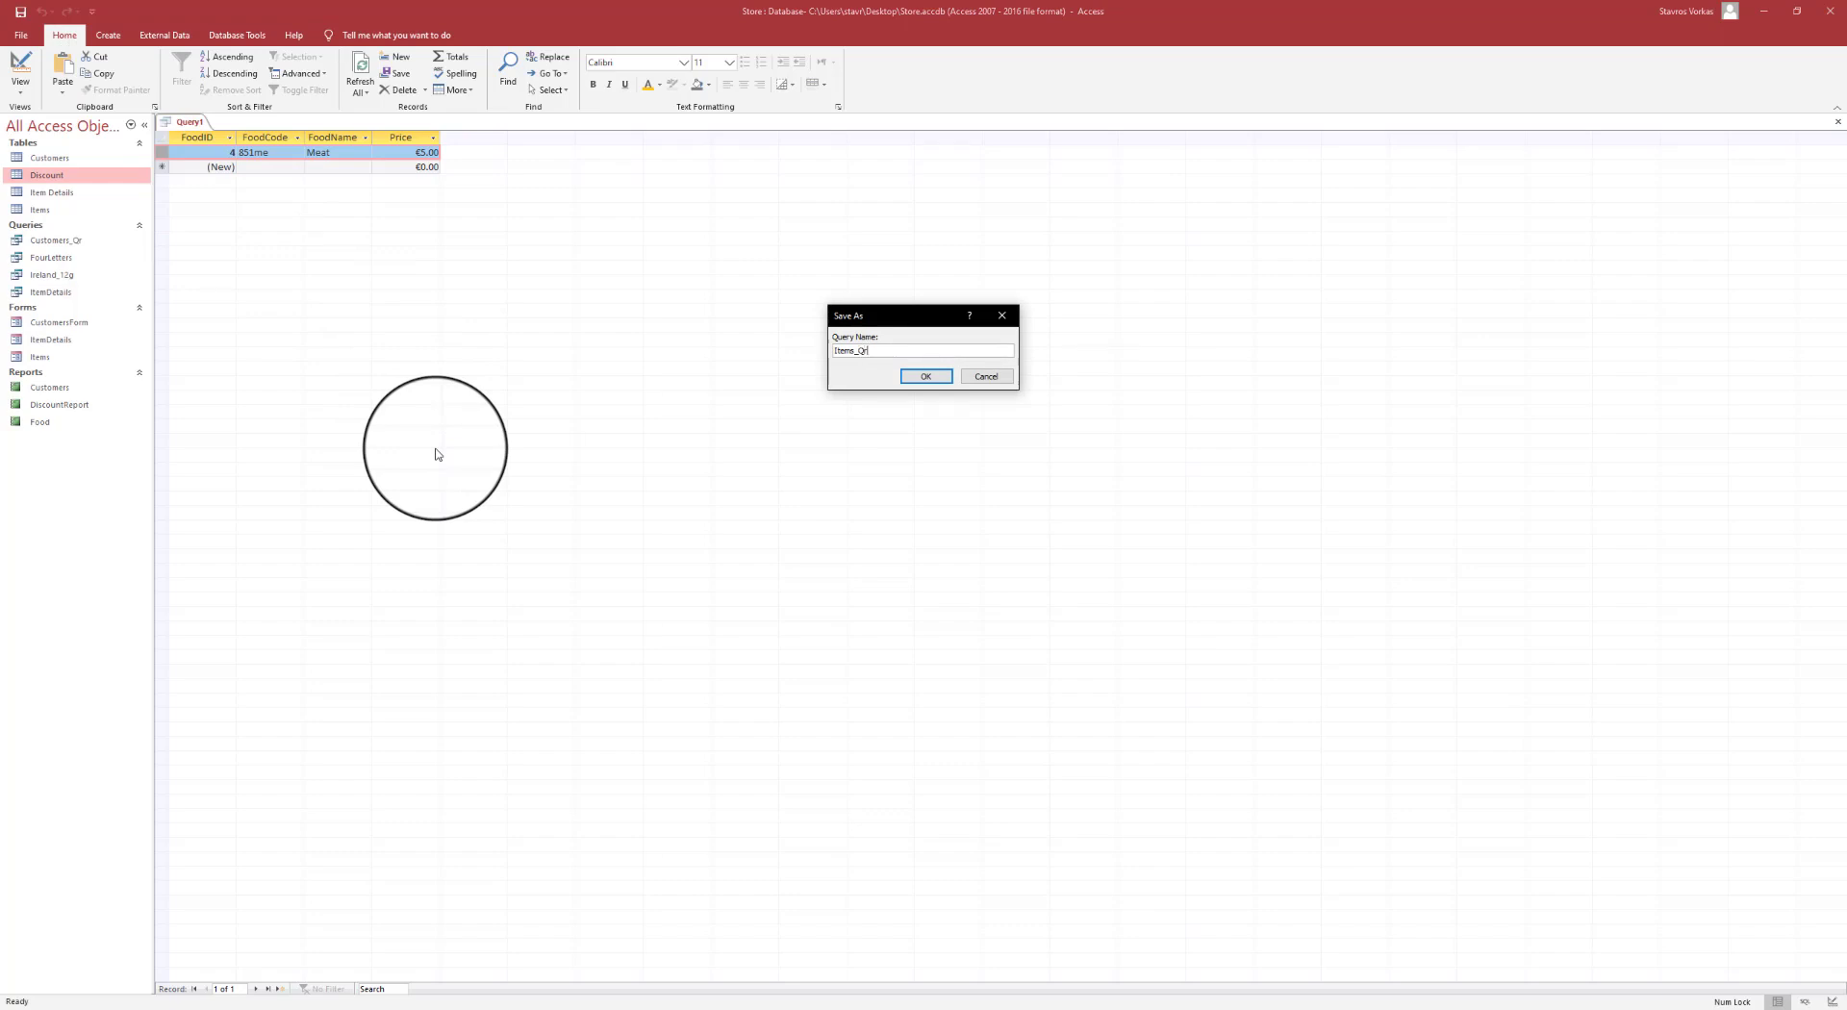
{"action": "left_click", "coordinate": [926, 376]}
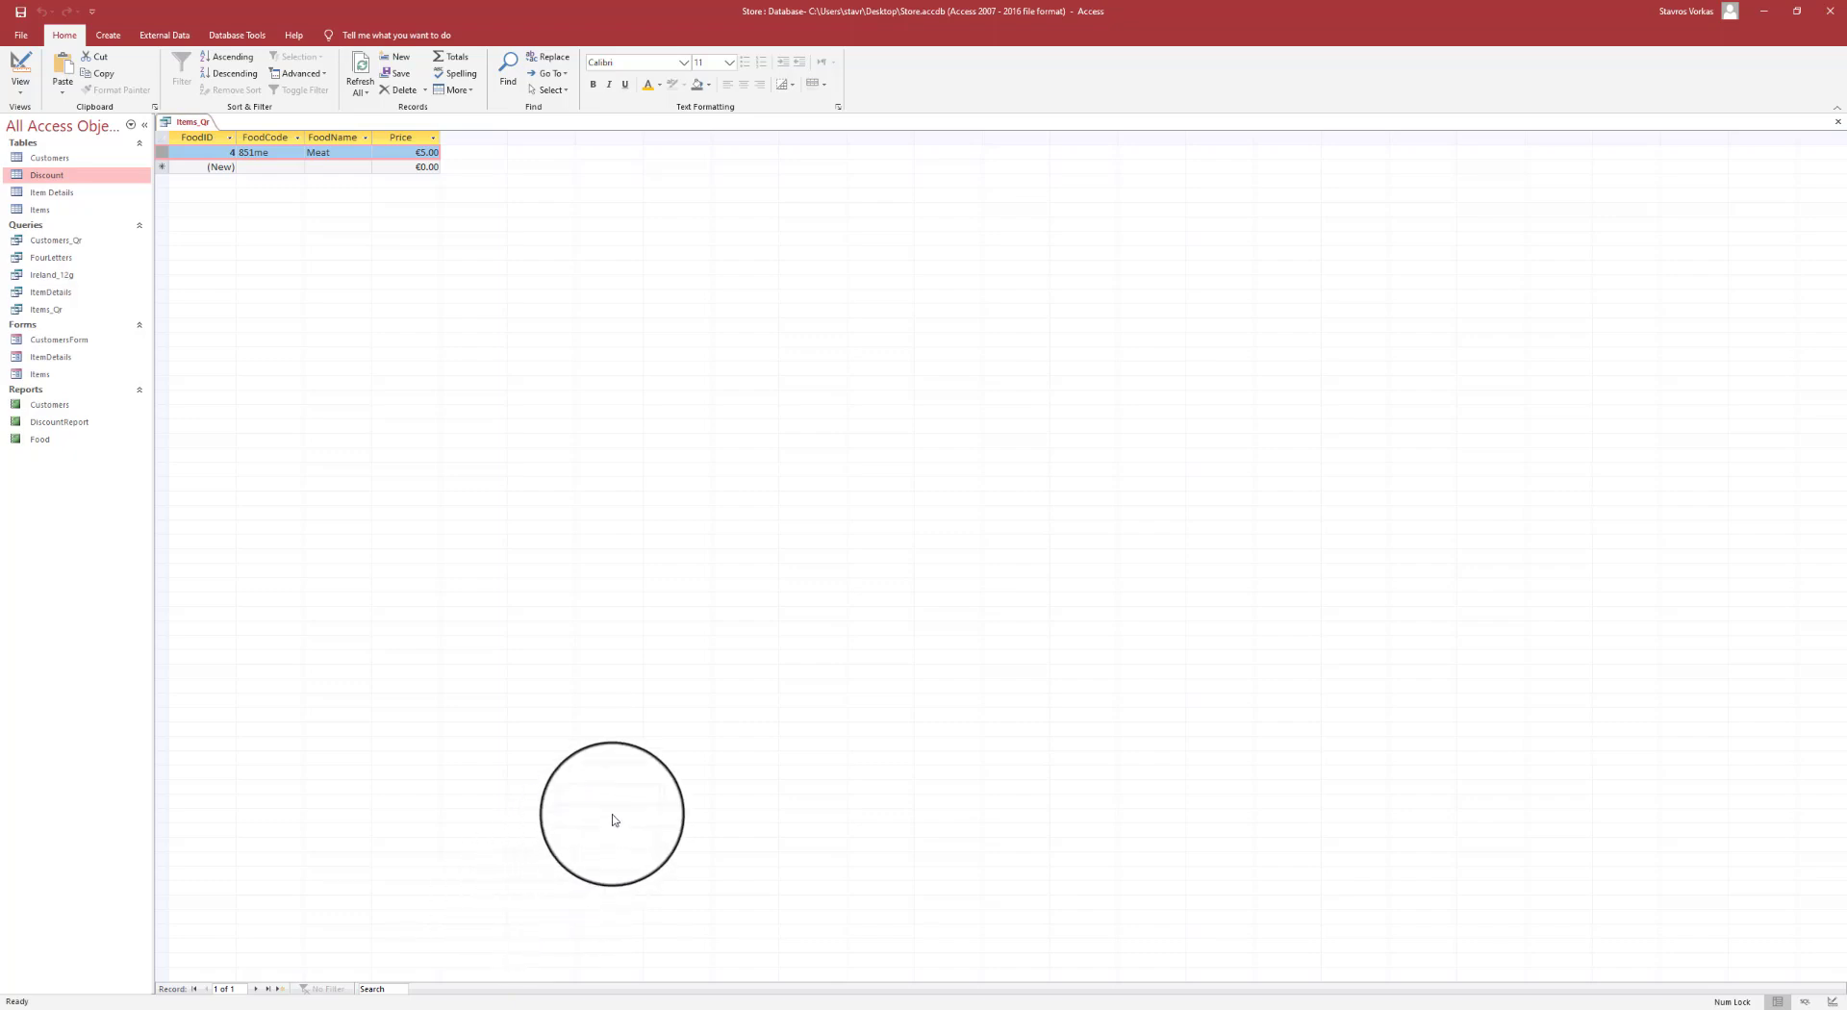
- Close the Items_Qr query and open the Discount table
{"action": "right_click", "coordinate": [189, 121]}
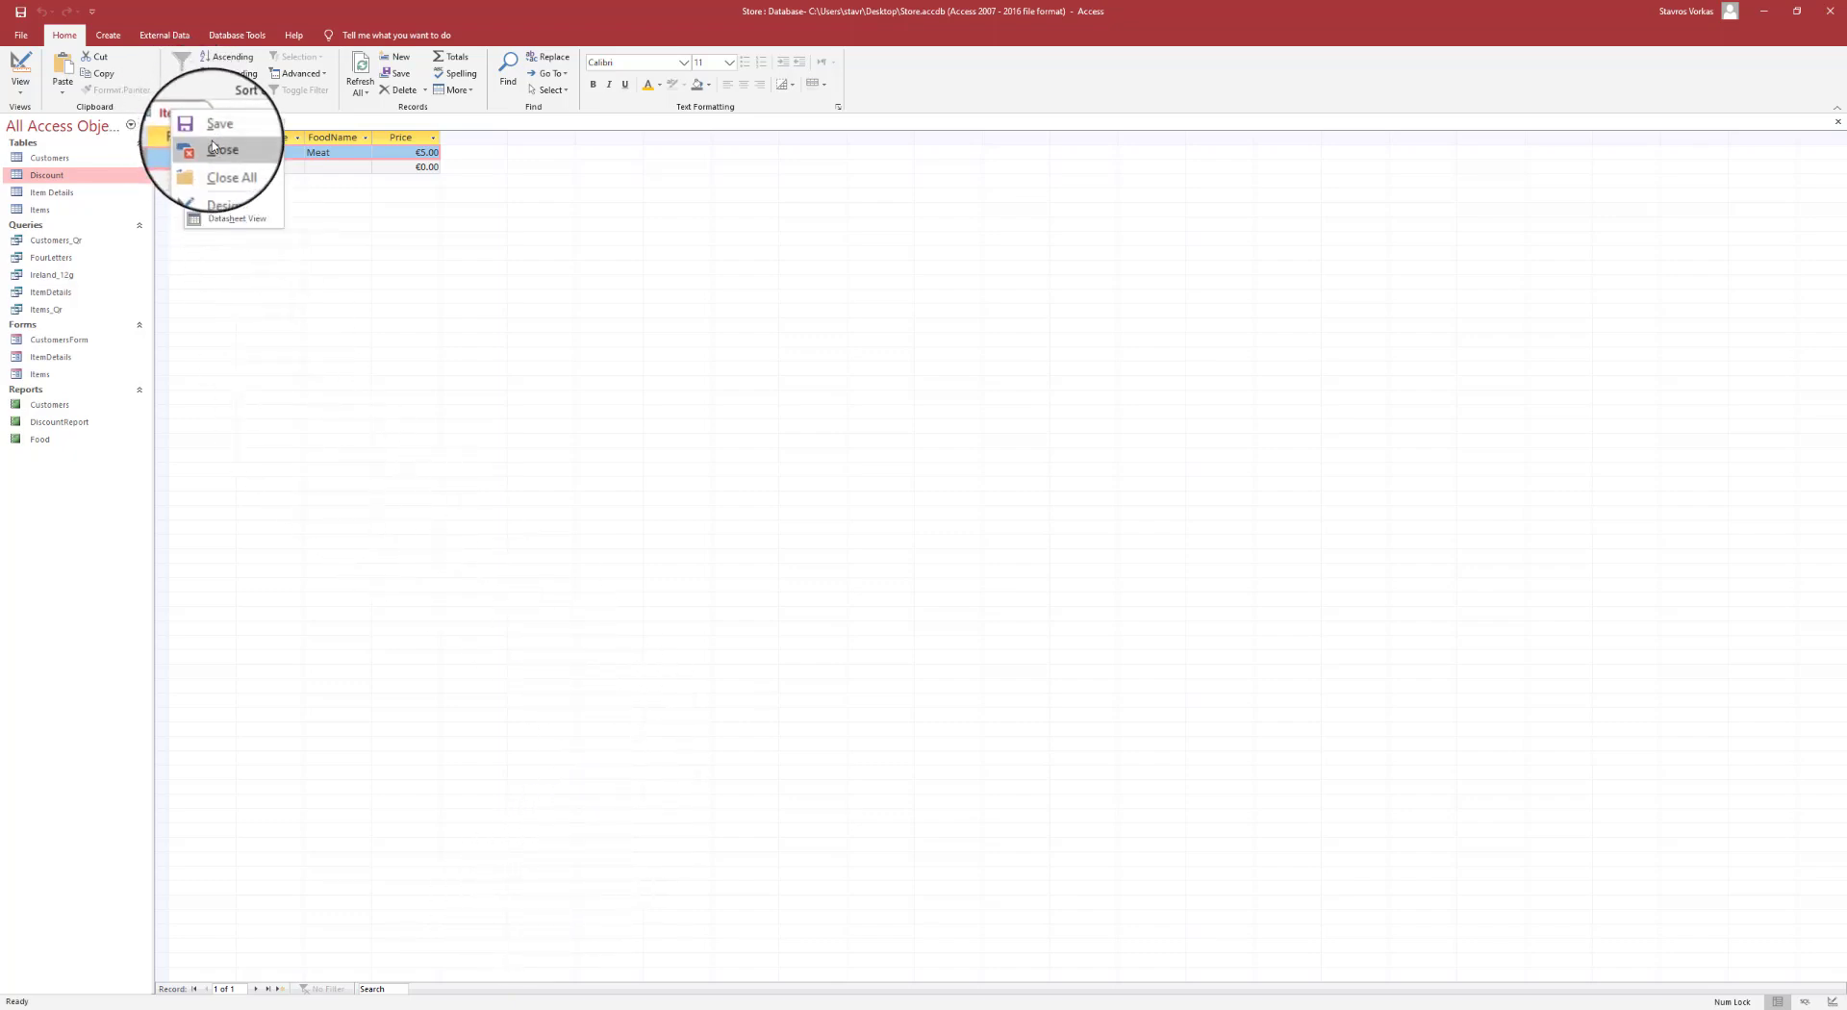
{"action": "left_click", "coordinate": [202, 152]}
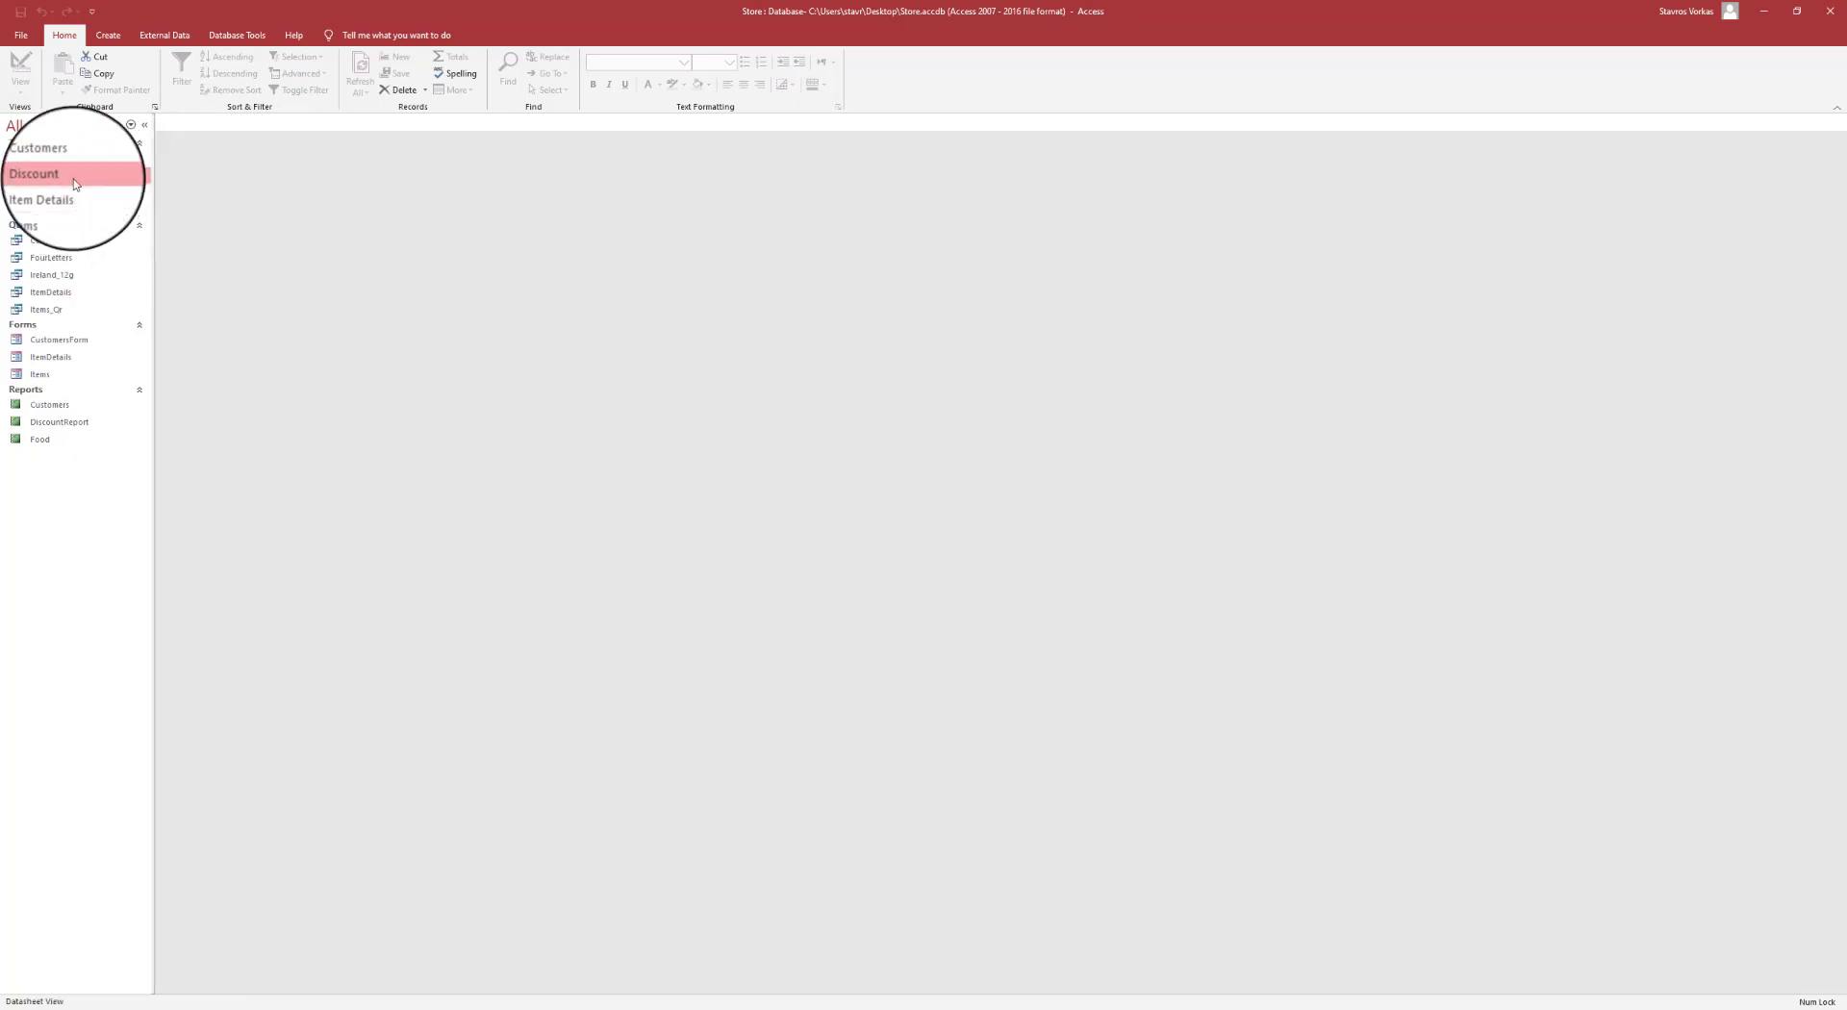
{"action": "double_click", "coordinate": [75, 179]}
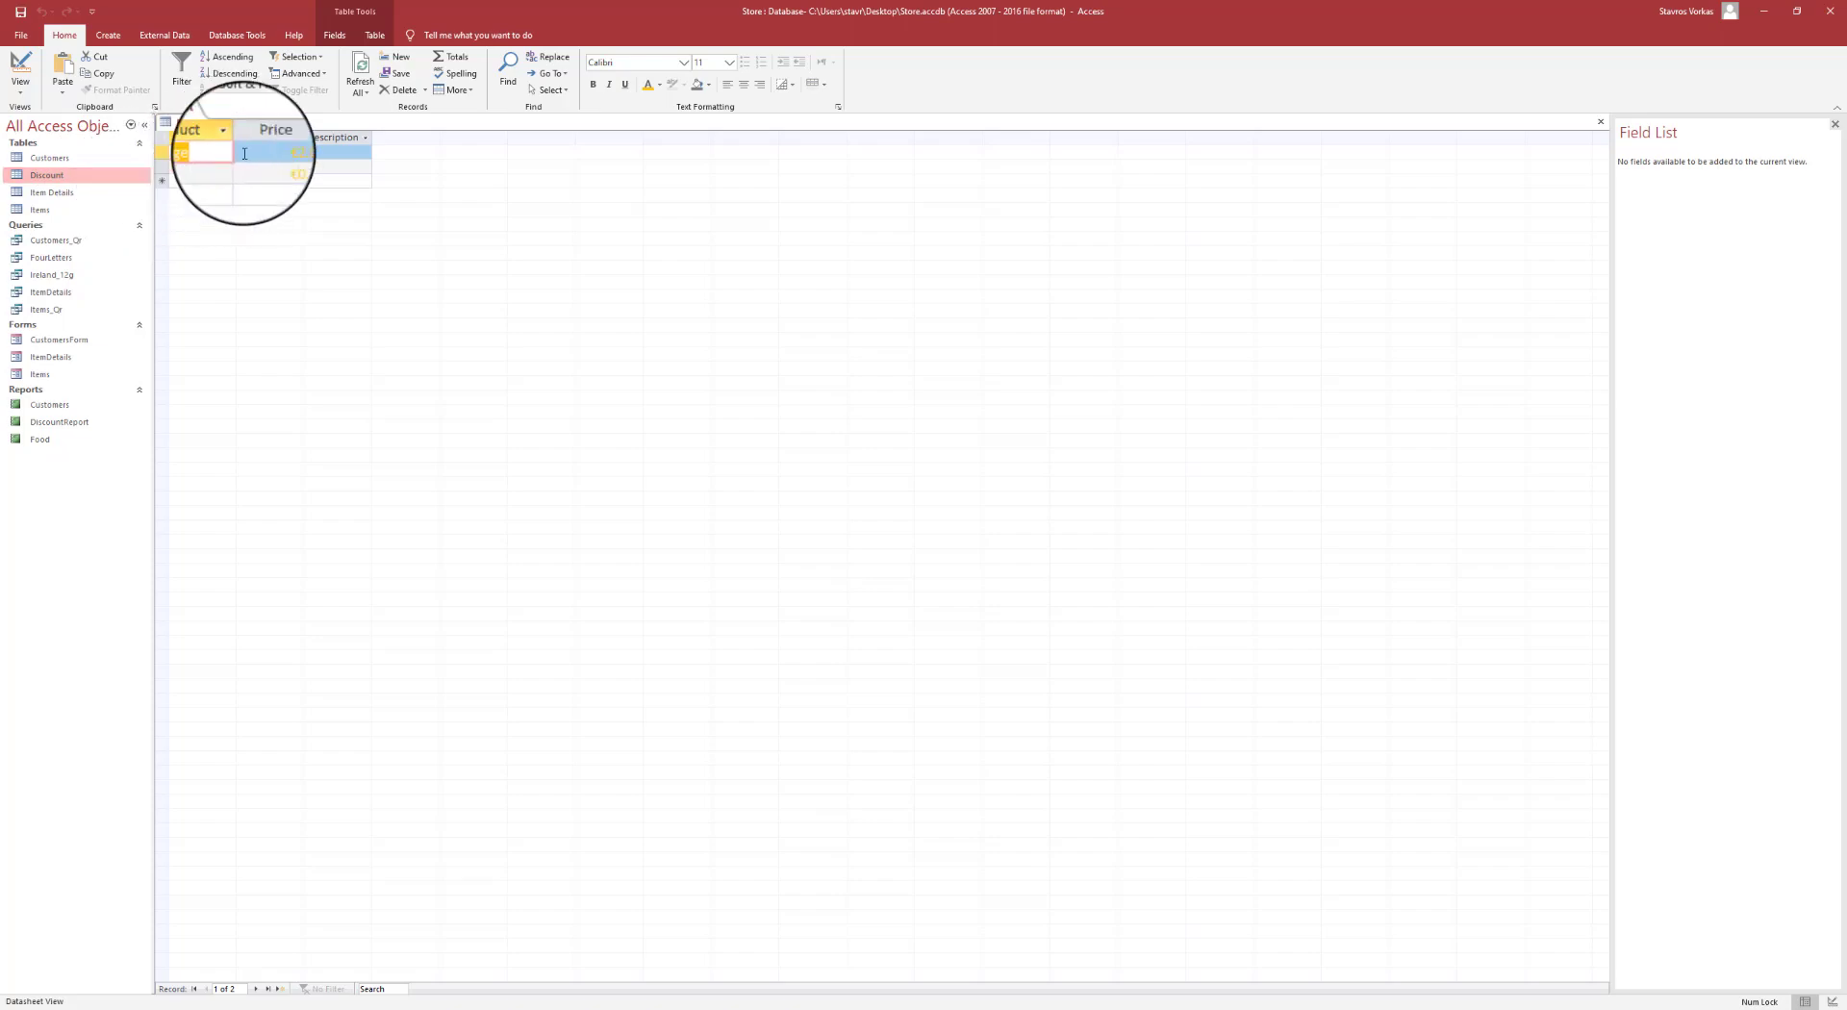
- Save the Discount table as a new table named DiscountCopy
{"action": "left_click", "coordinate": [19, 38]}
{"action": "left_click", "coordinate": [75, 229]}
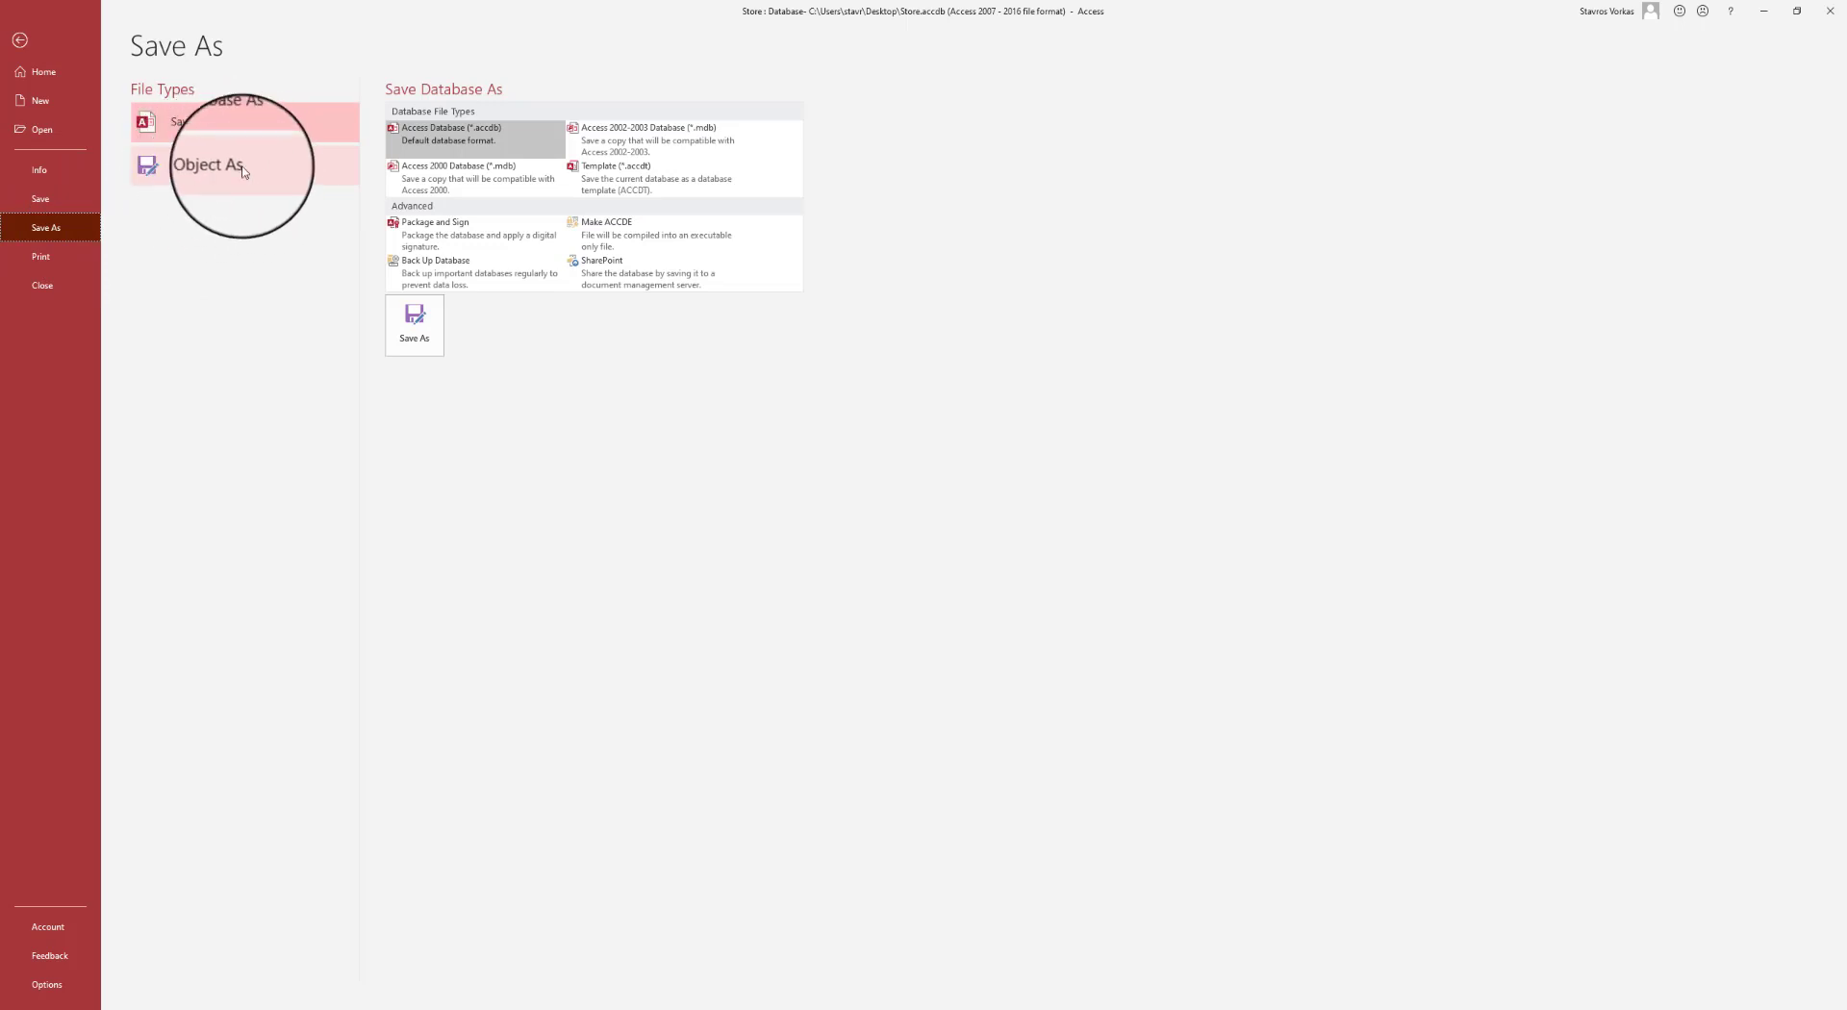
{"action": "left_click", "coordinate": [192, 171]}
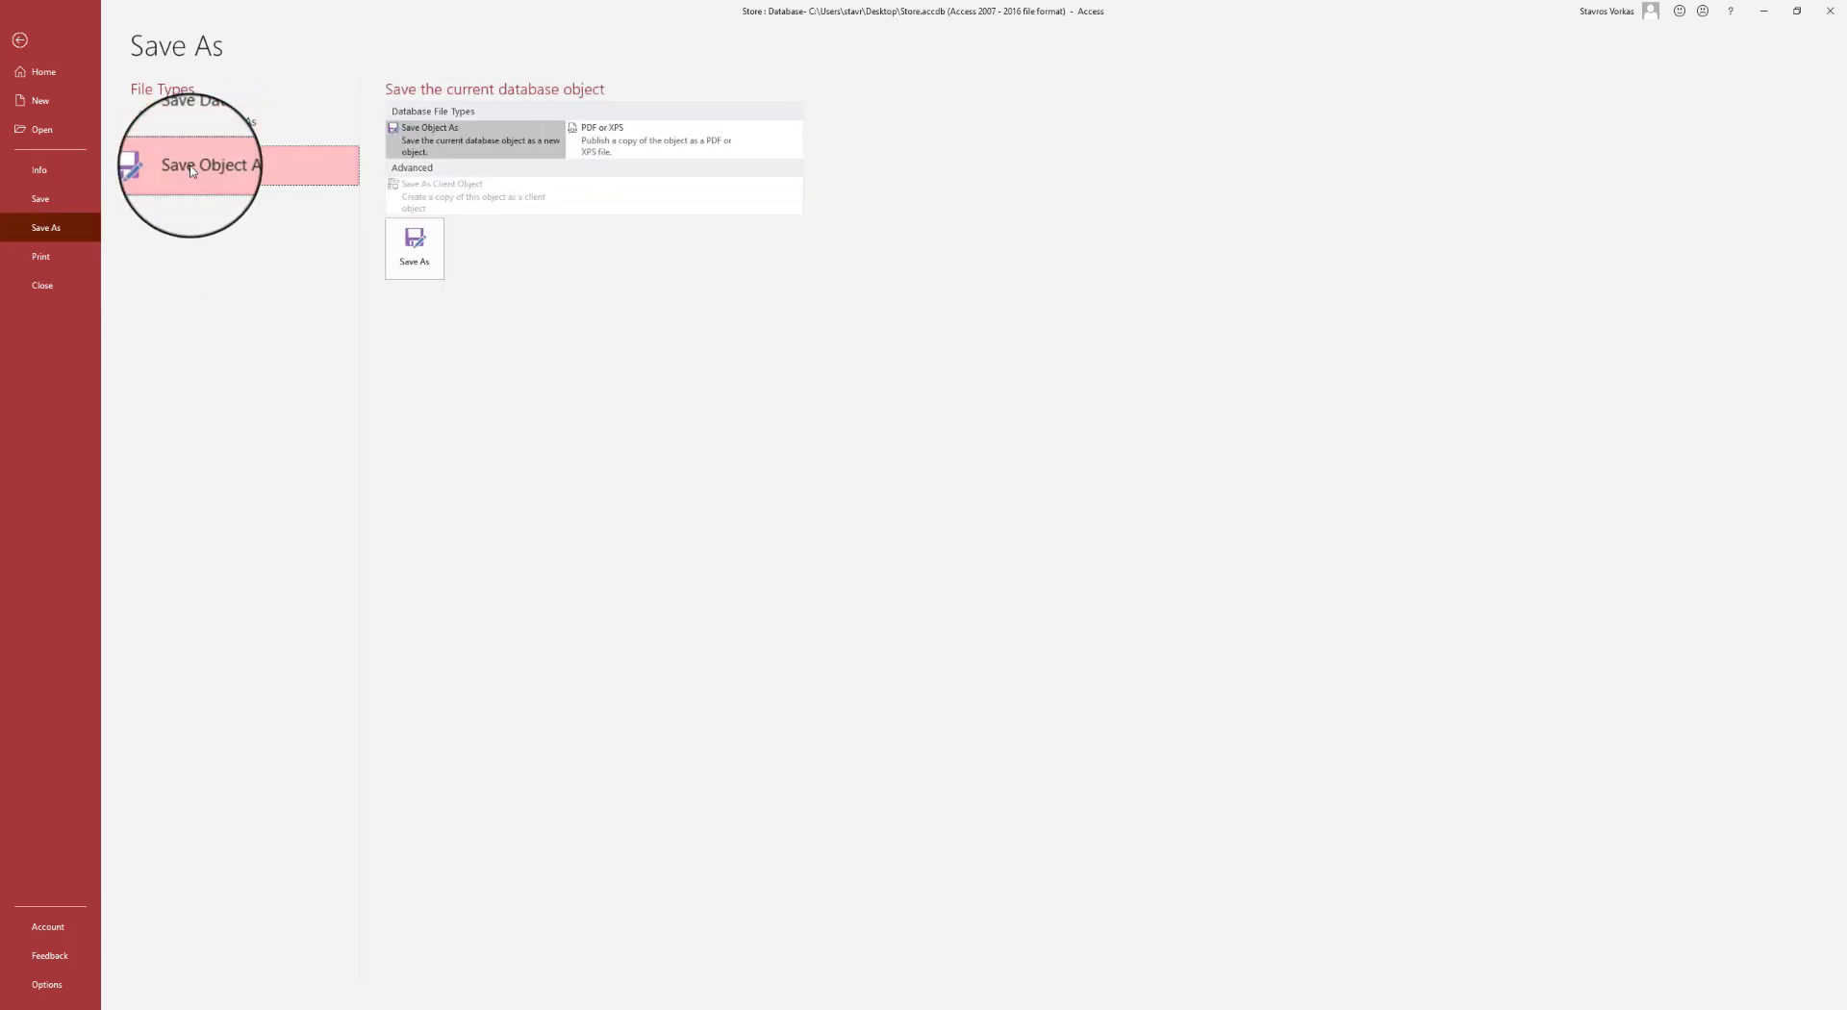
{"action": "left_click", "coordinate": [416, 246]}
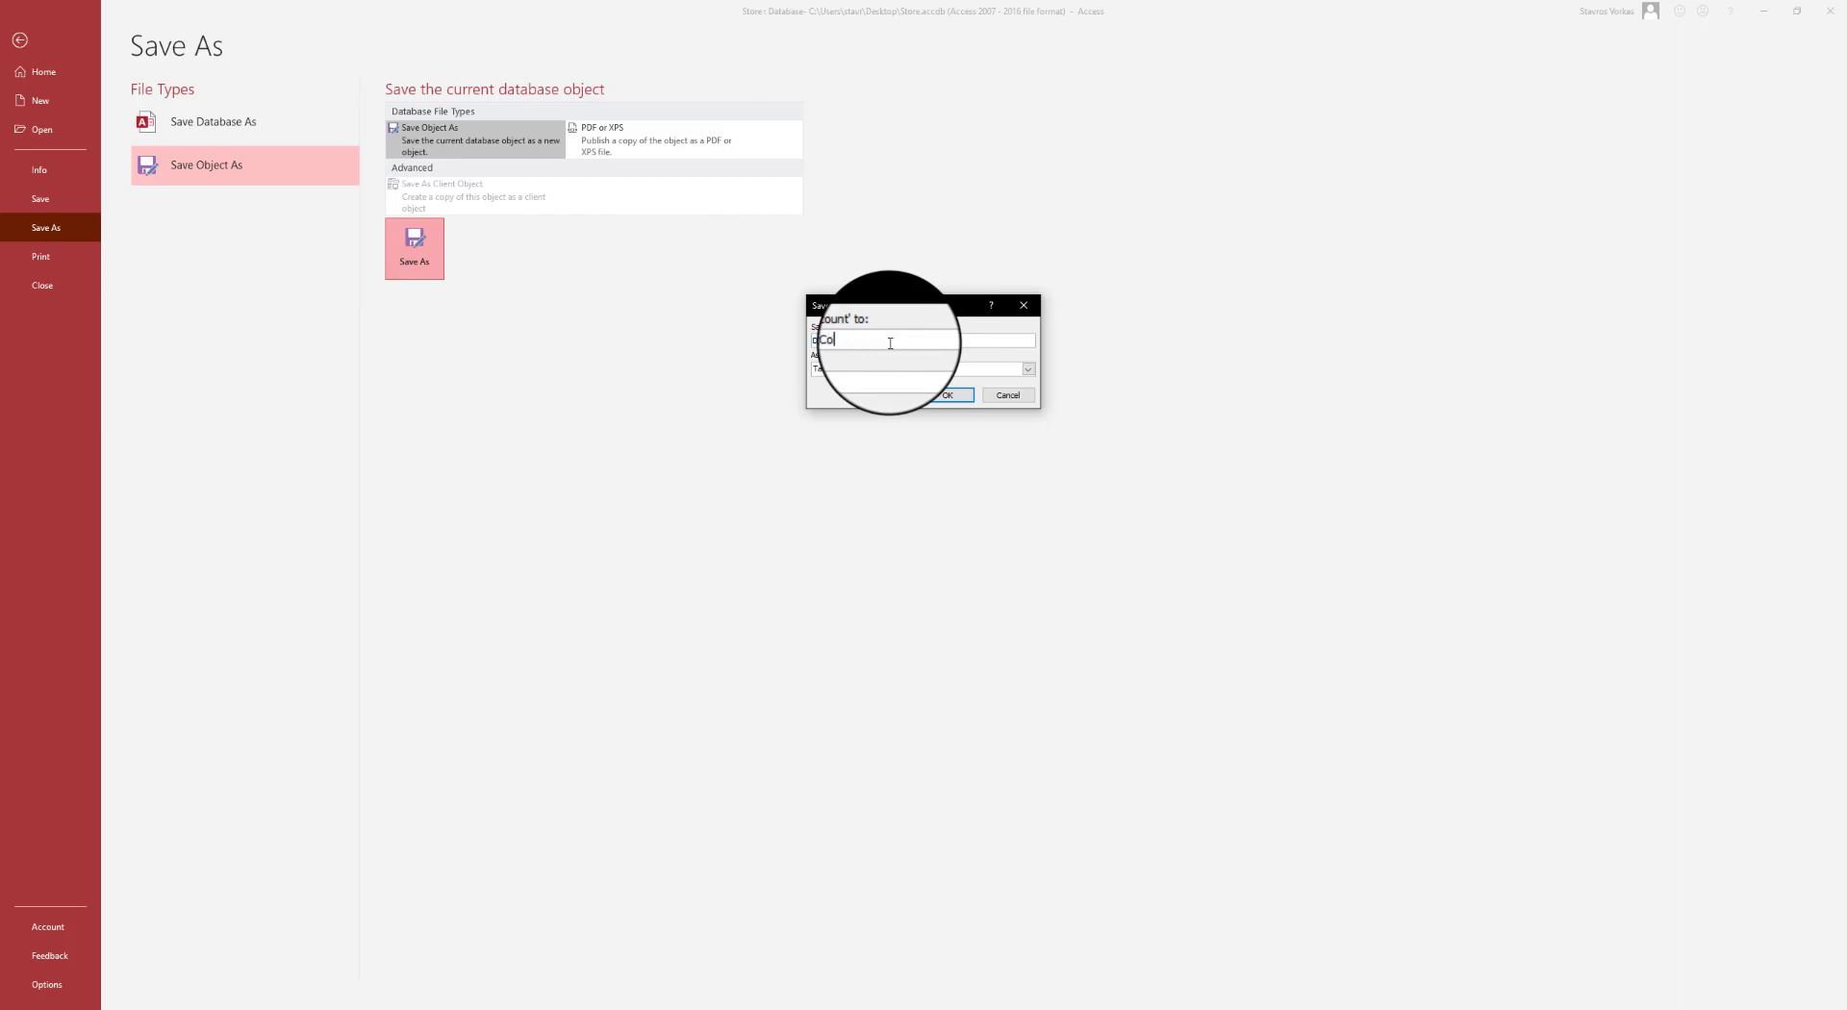
{"action": "left_click", "coordinate": [953, 396]}
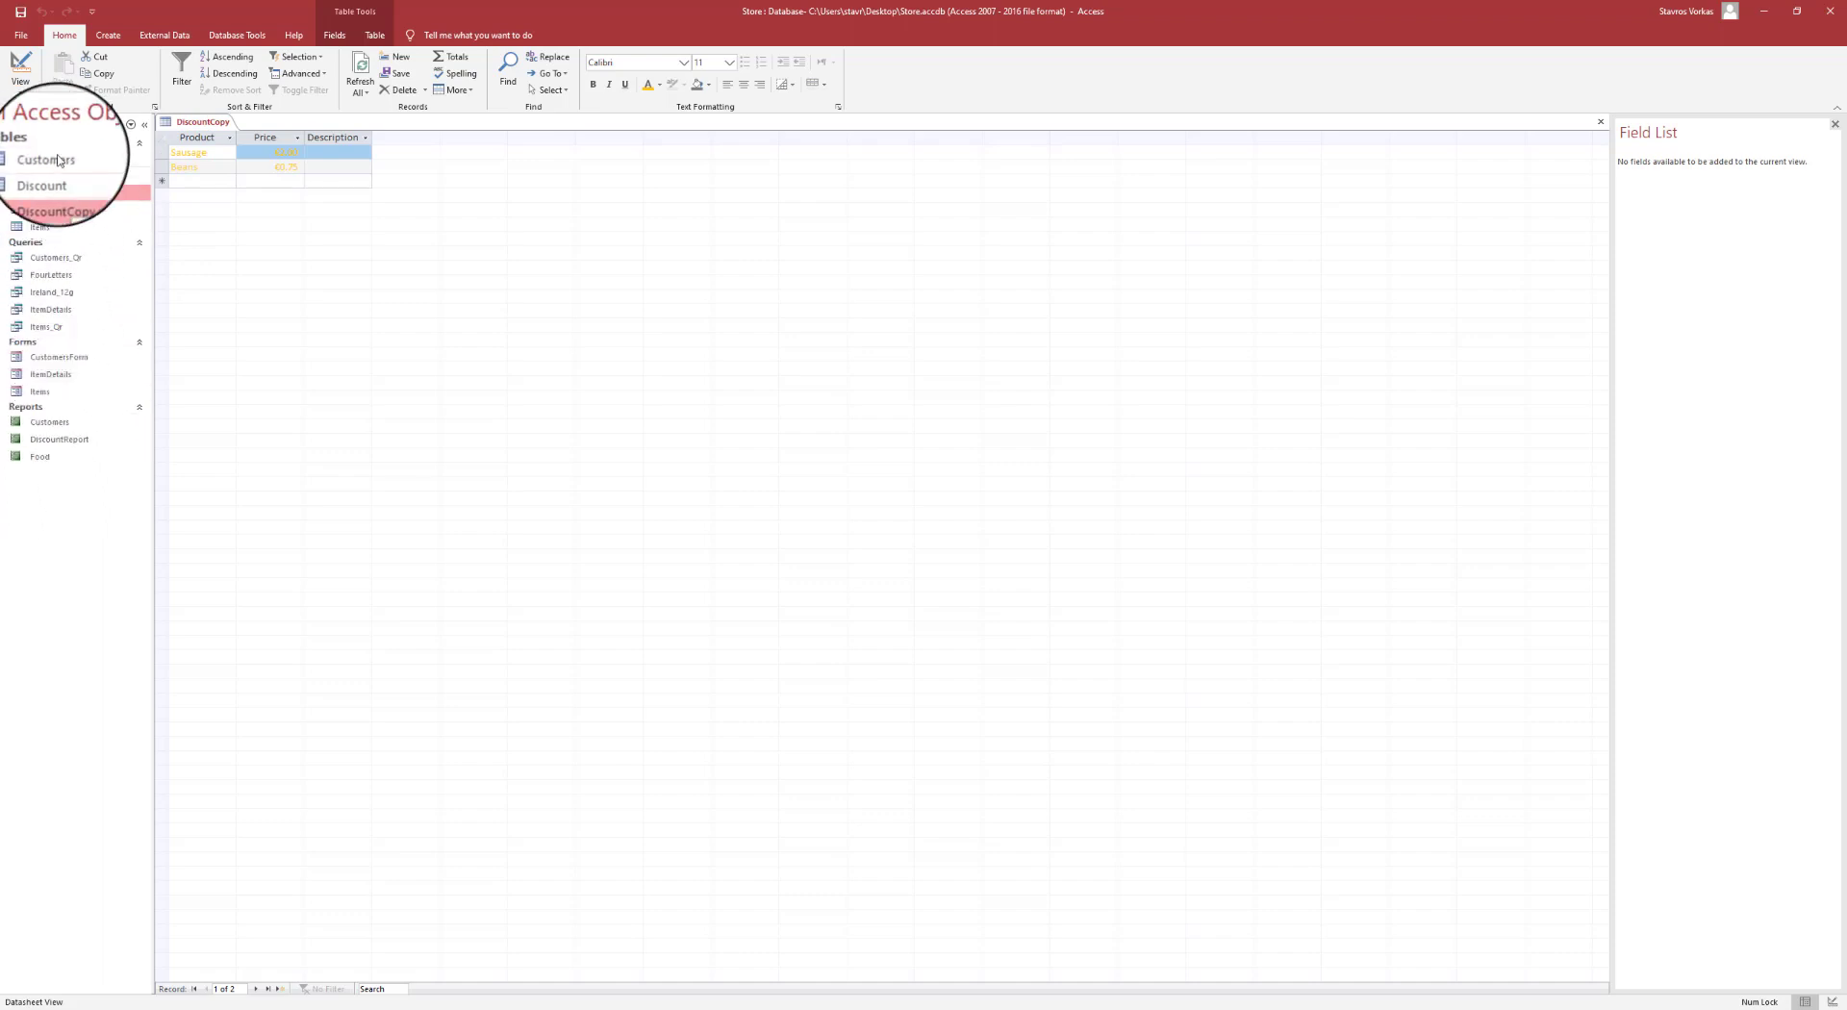
{"action": "left_click", "coordinate": [20, 35]}
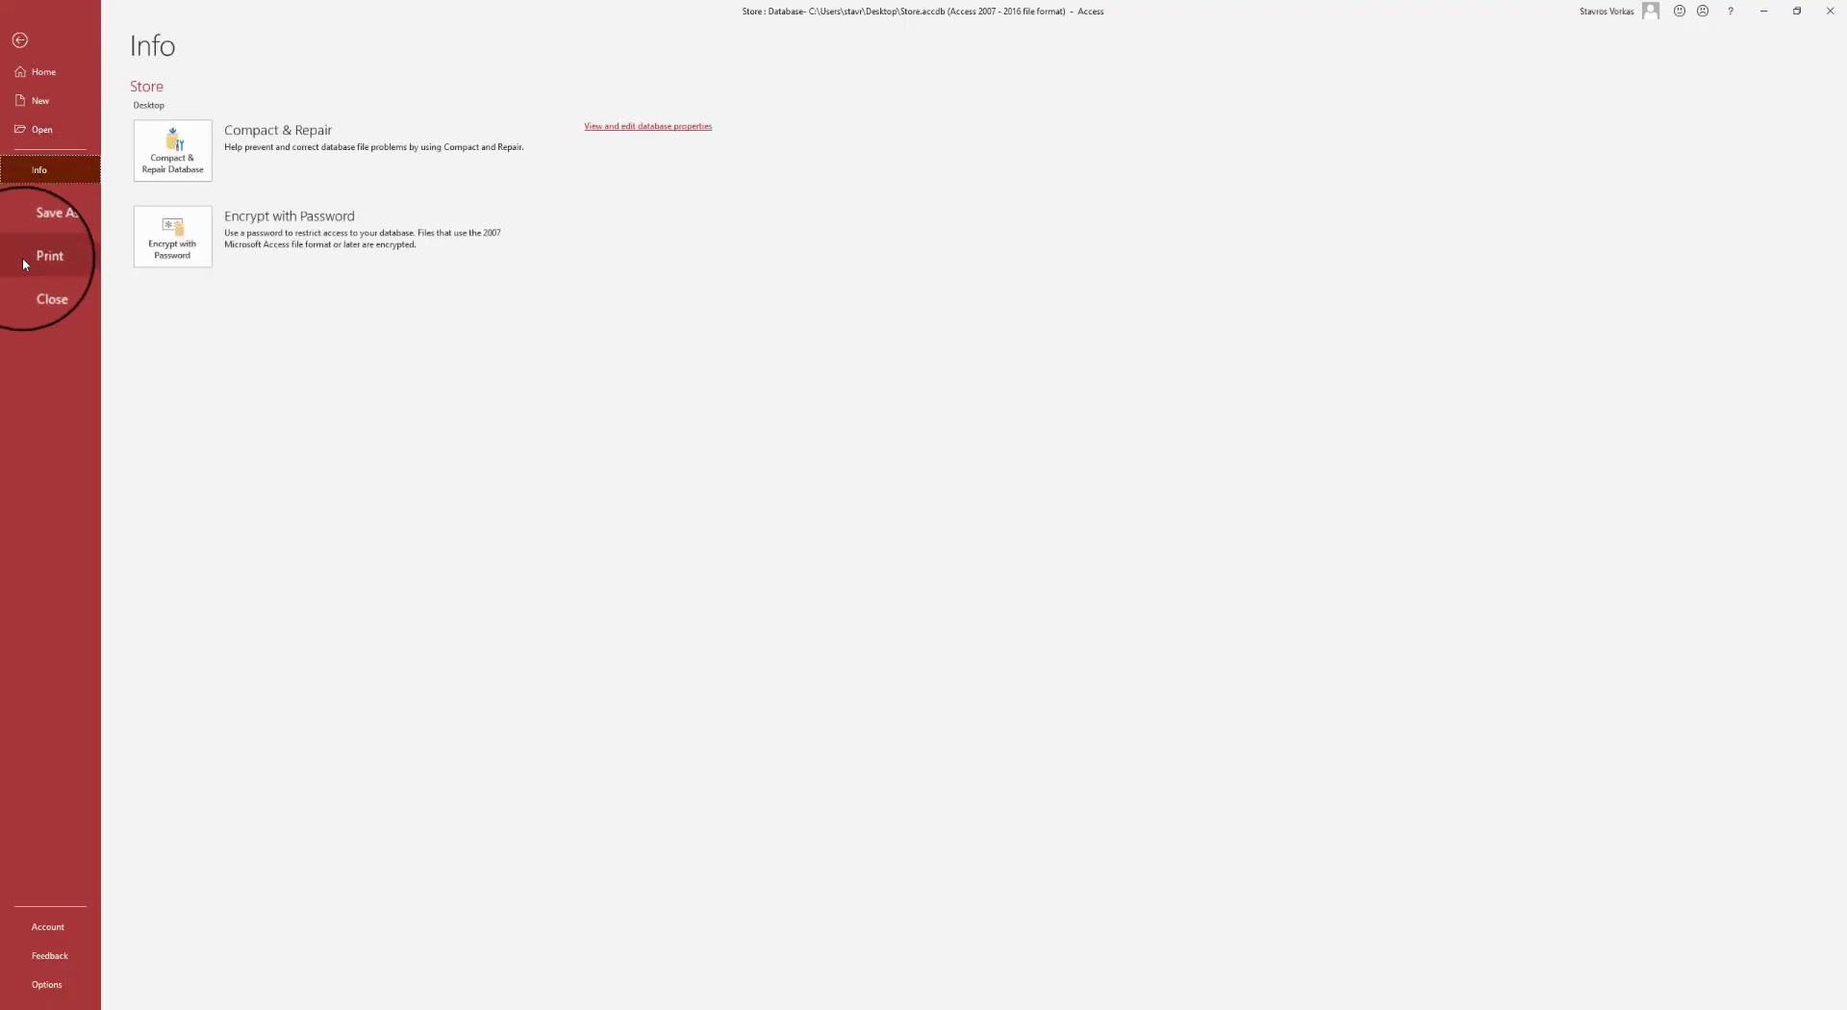
- Back out of Save Object As to the DiscountCopy datasheet, then close the DiscountCopy table
{"action": "left_click", "coordinate": [38, 227]}
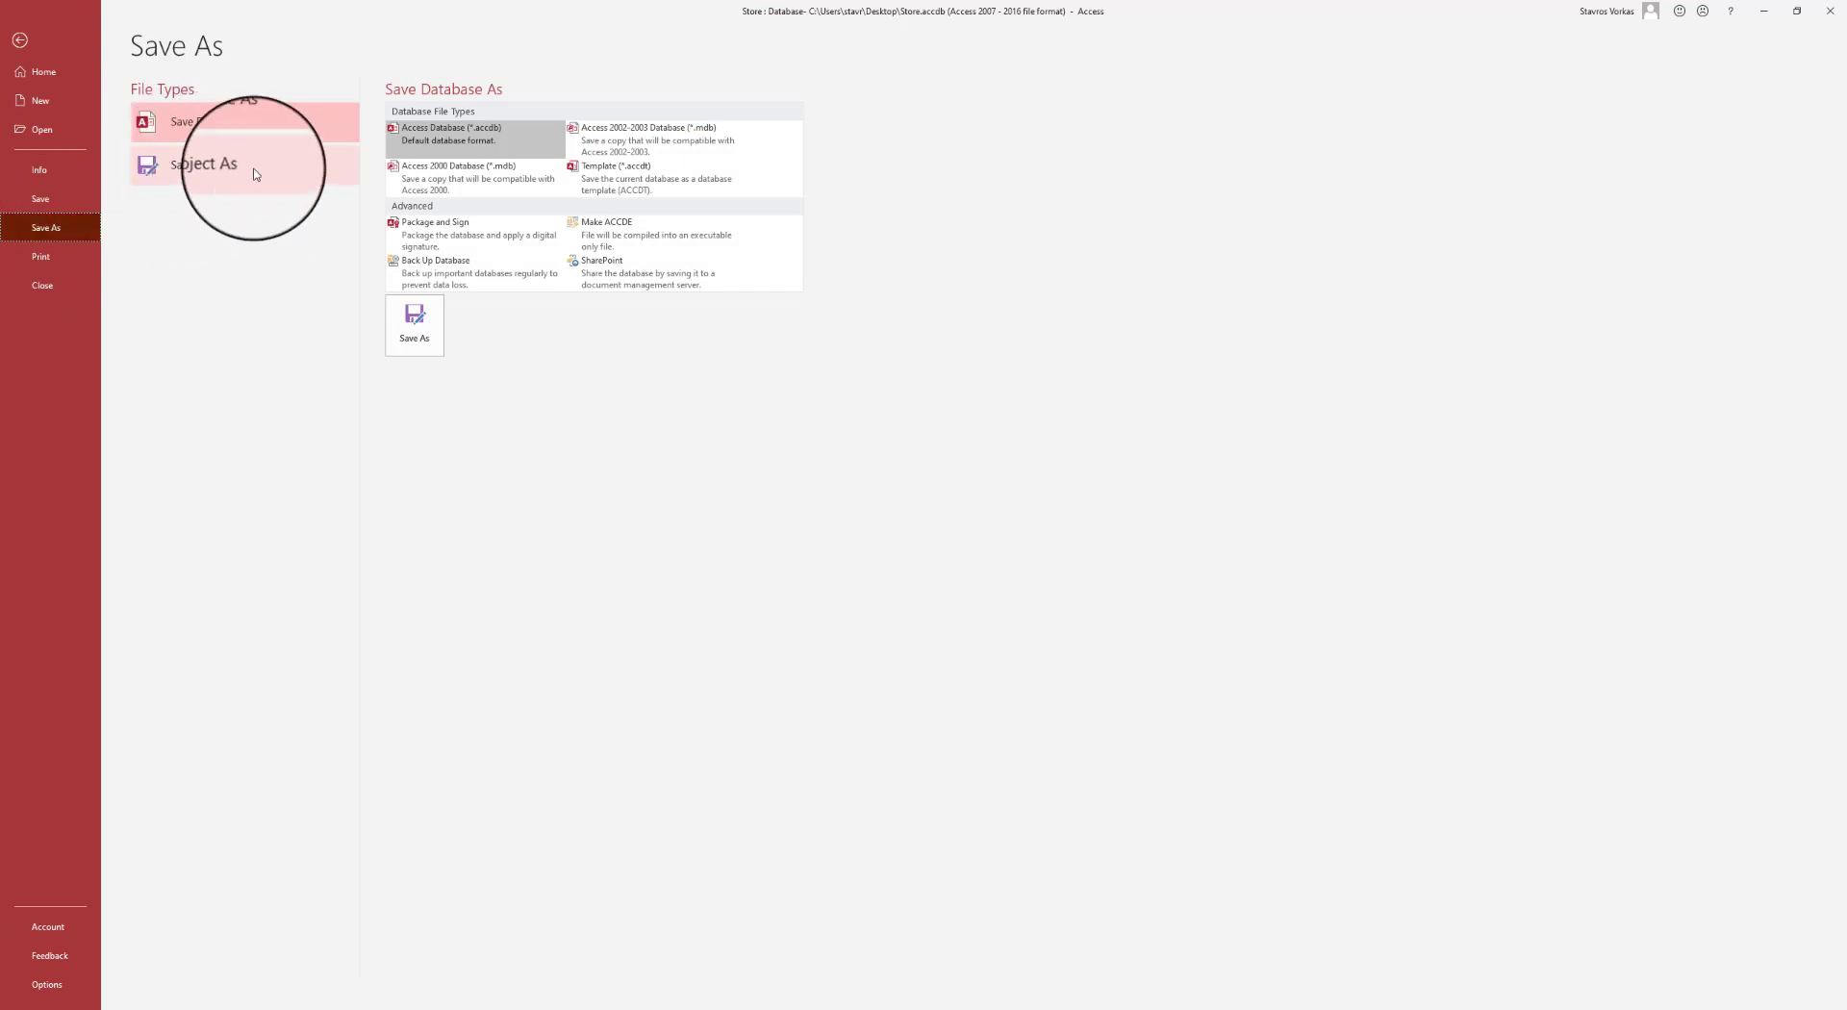
{"action": "left_click", "coordinate": [226, 175]}
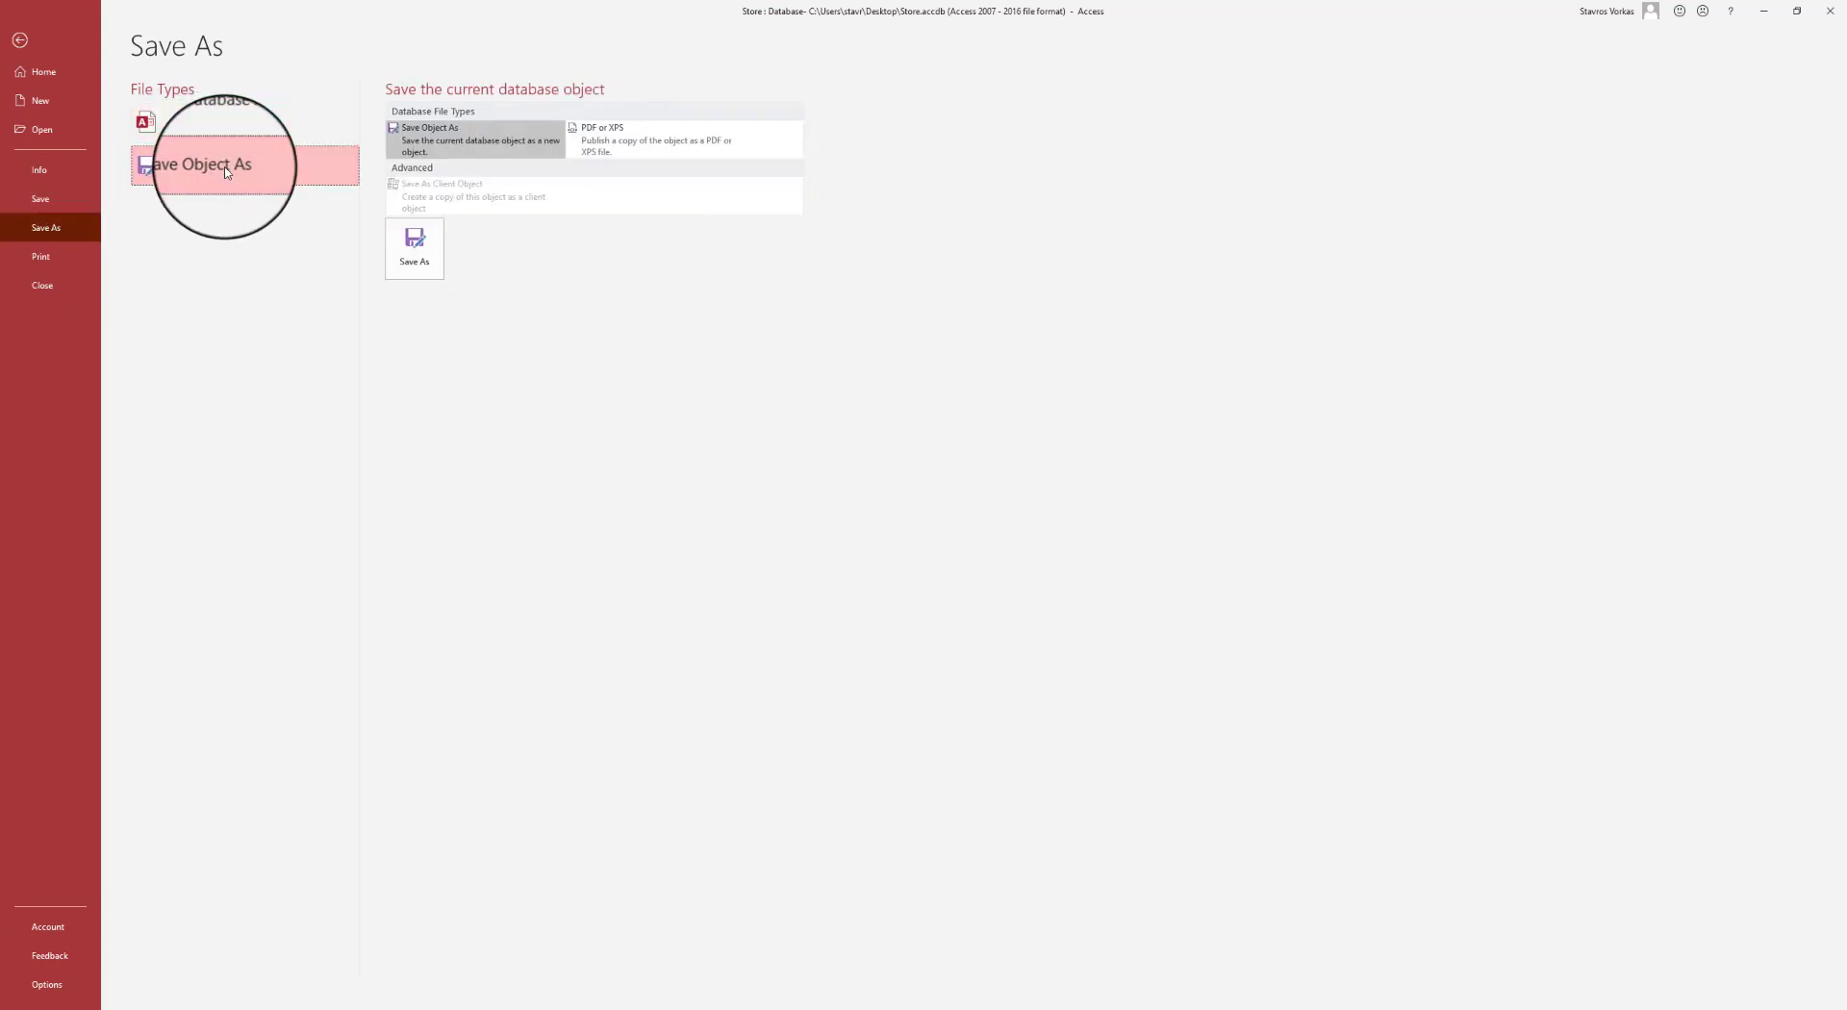
{"action": "left_click", "coordinate": [424, 250]}
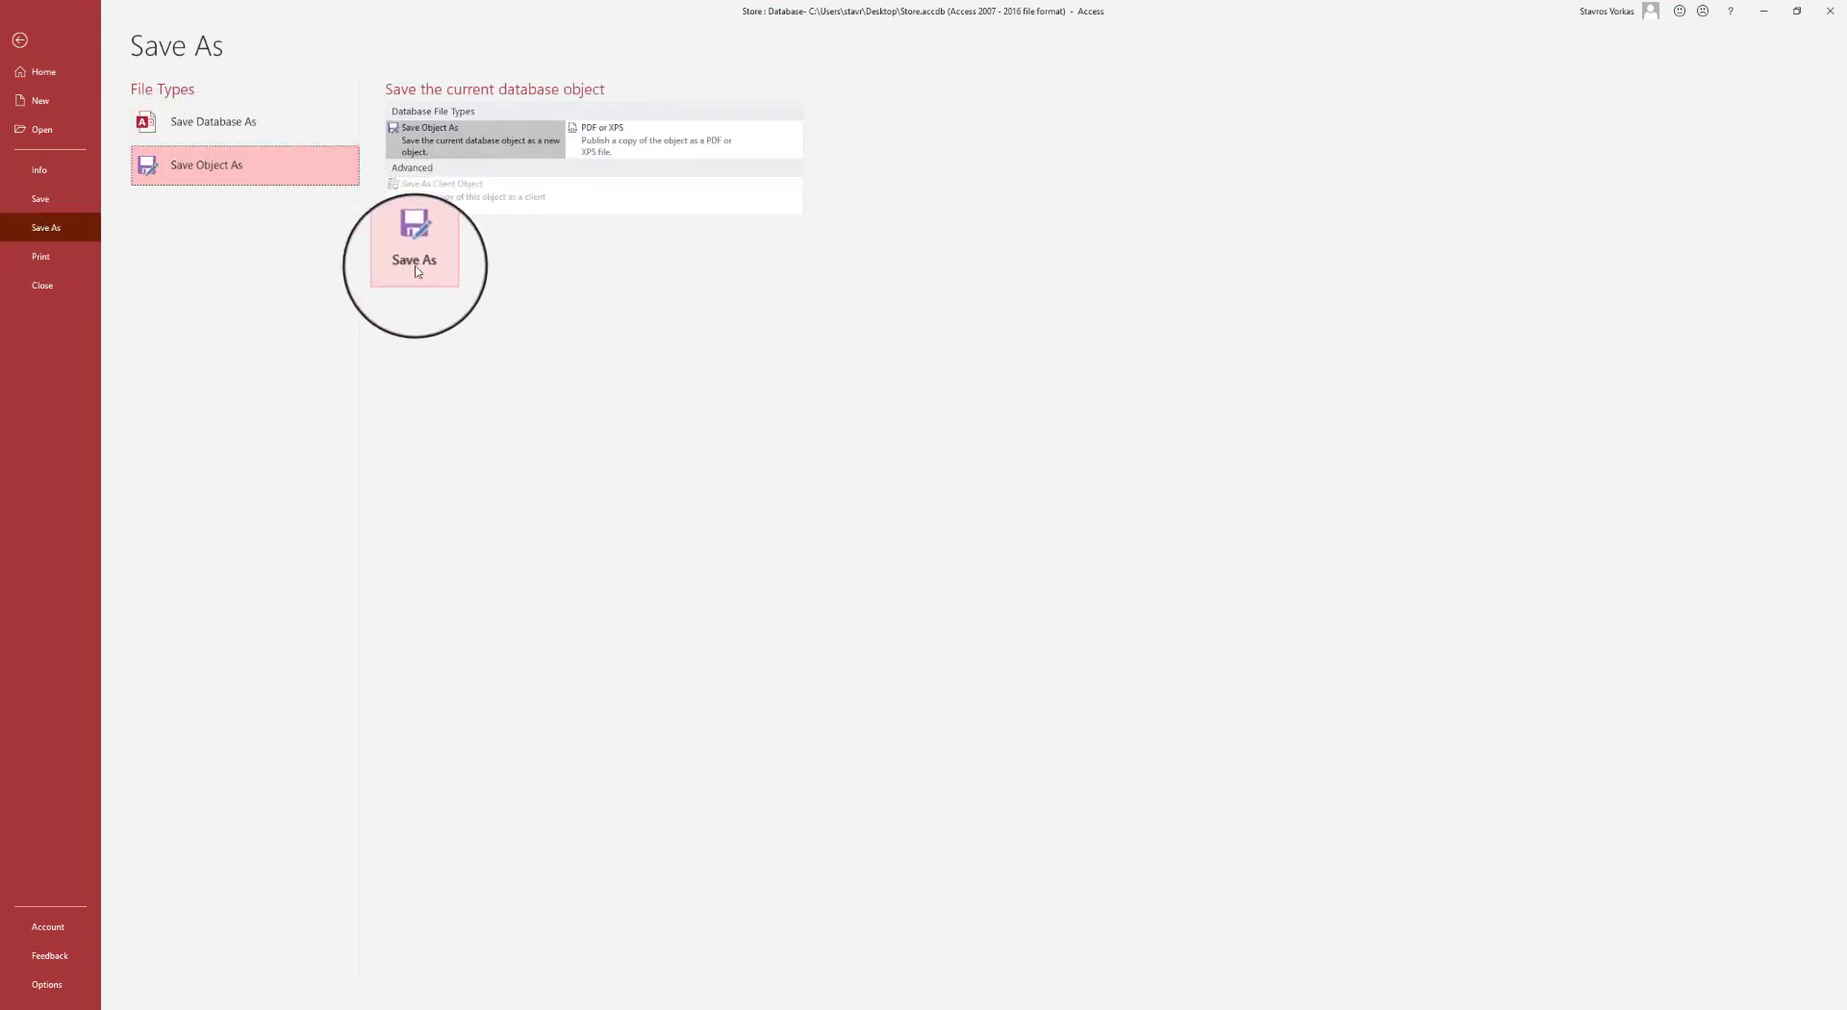
{"action": "left_click", "coordinate": [20, 41]}
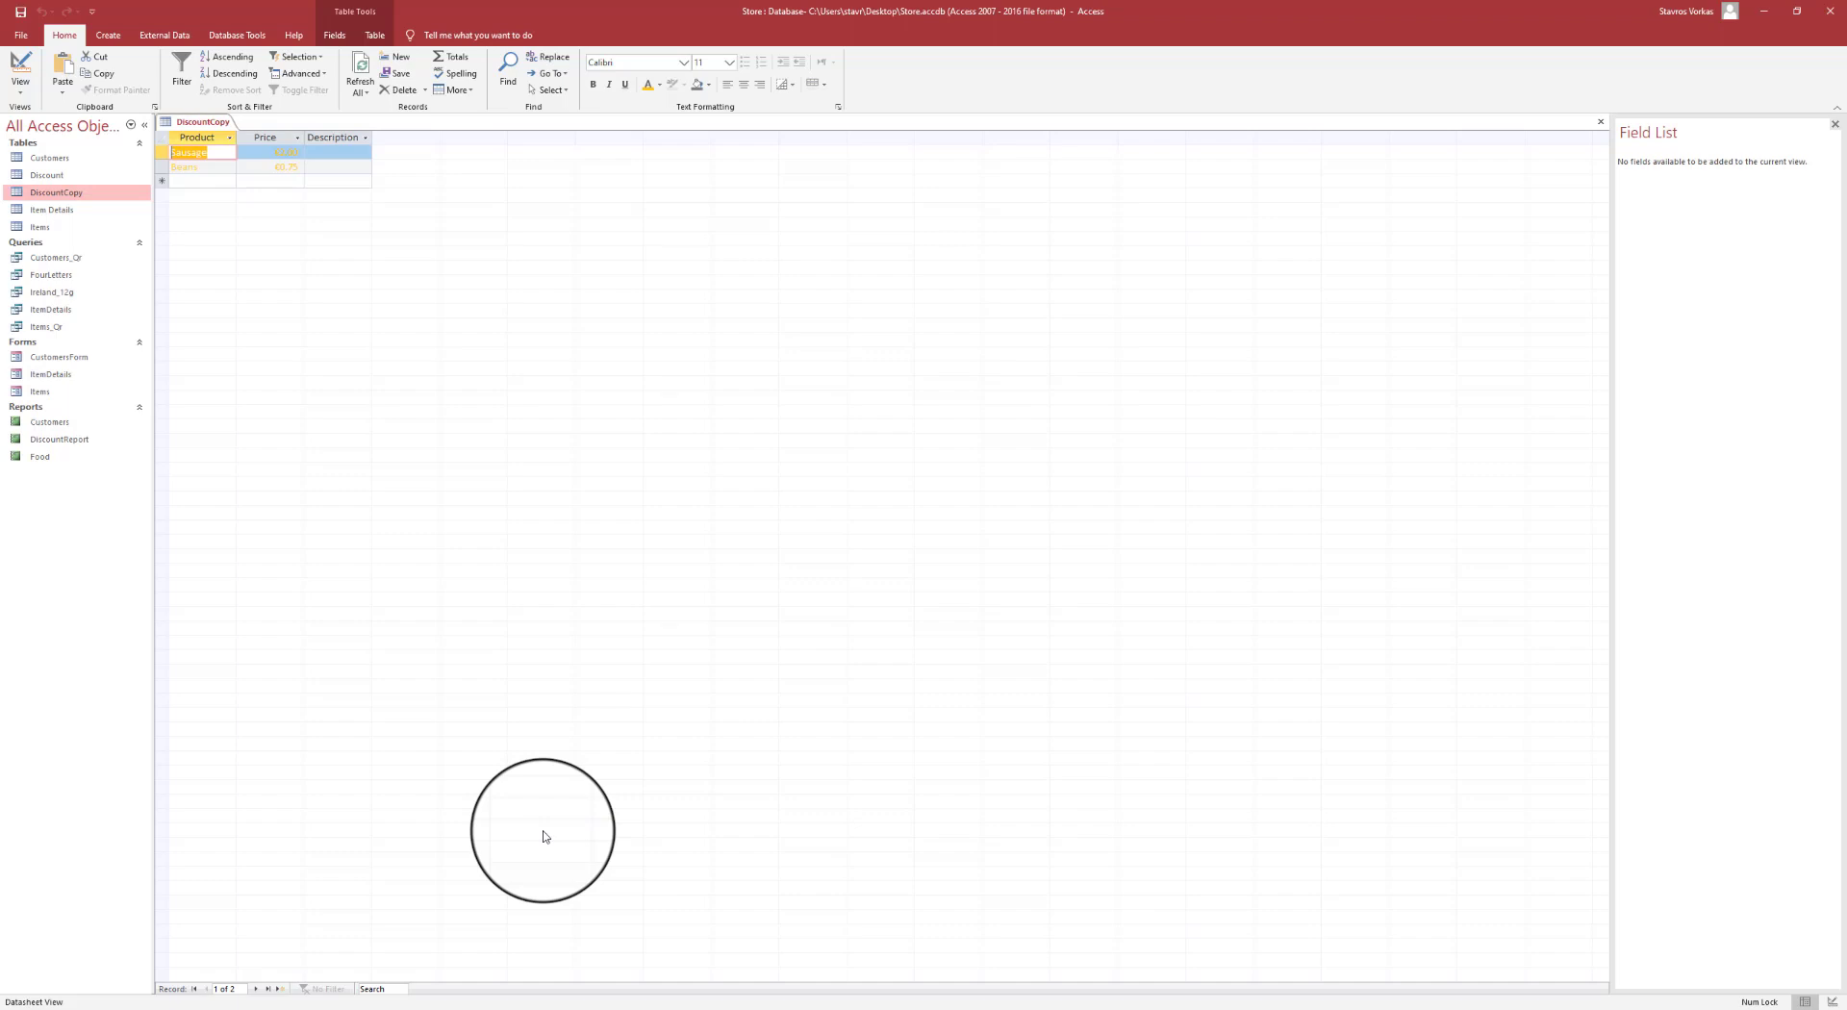
{"action": "right_click", "coordinate": [213, 127]}
{"action": "left_click", "coordinate": [235, 162]}
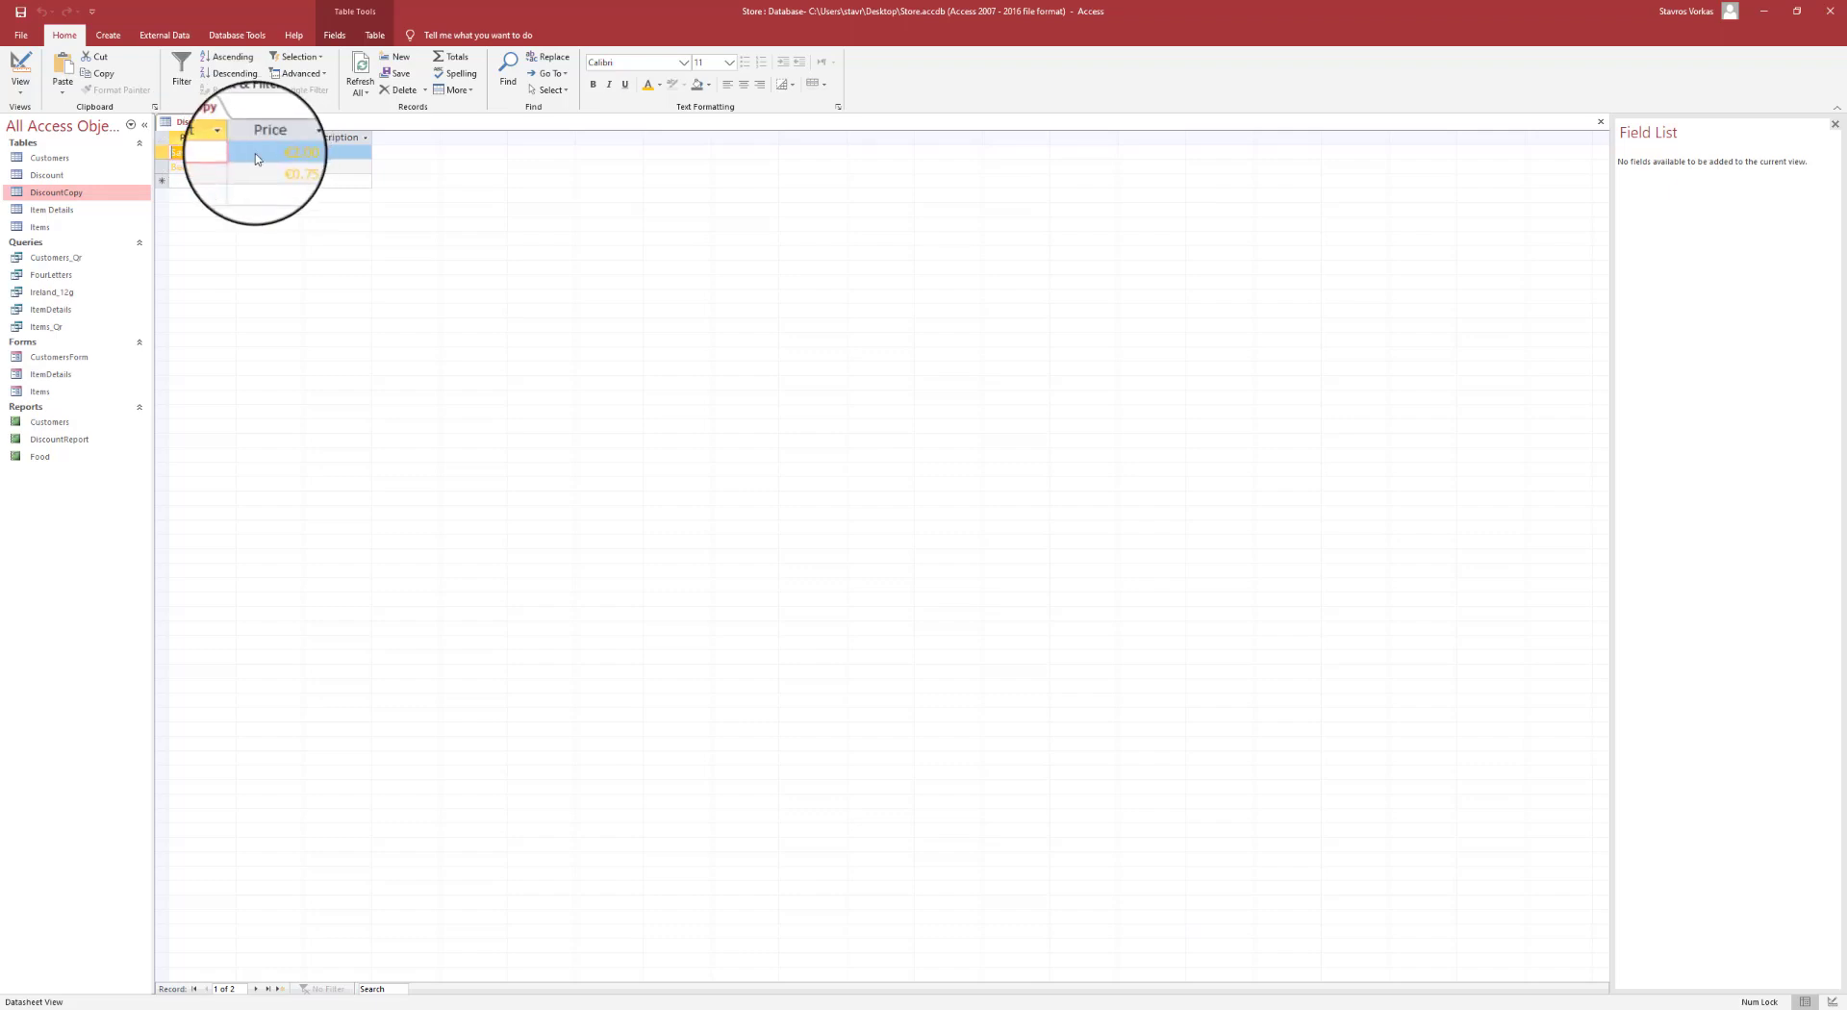
- Open Relationships, space out Customers, Items and Item Details, and select the Customers–Items line
{"action": "left_click", "coordinate": [237, 35]}
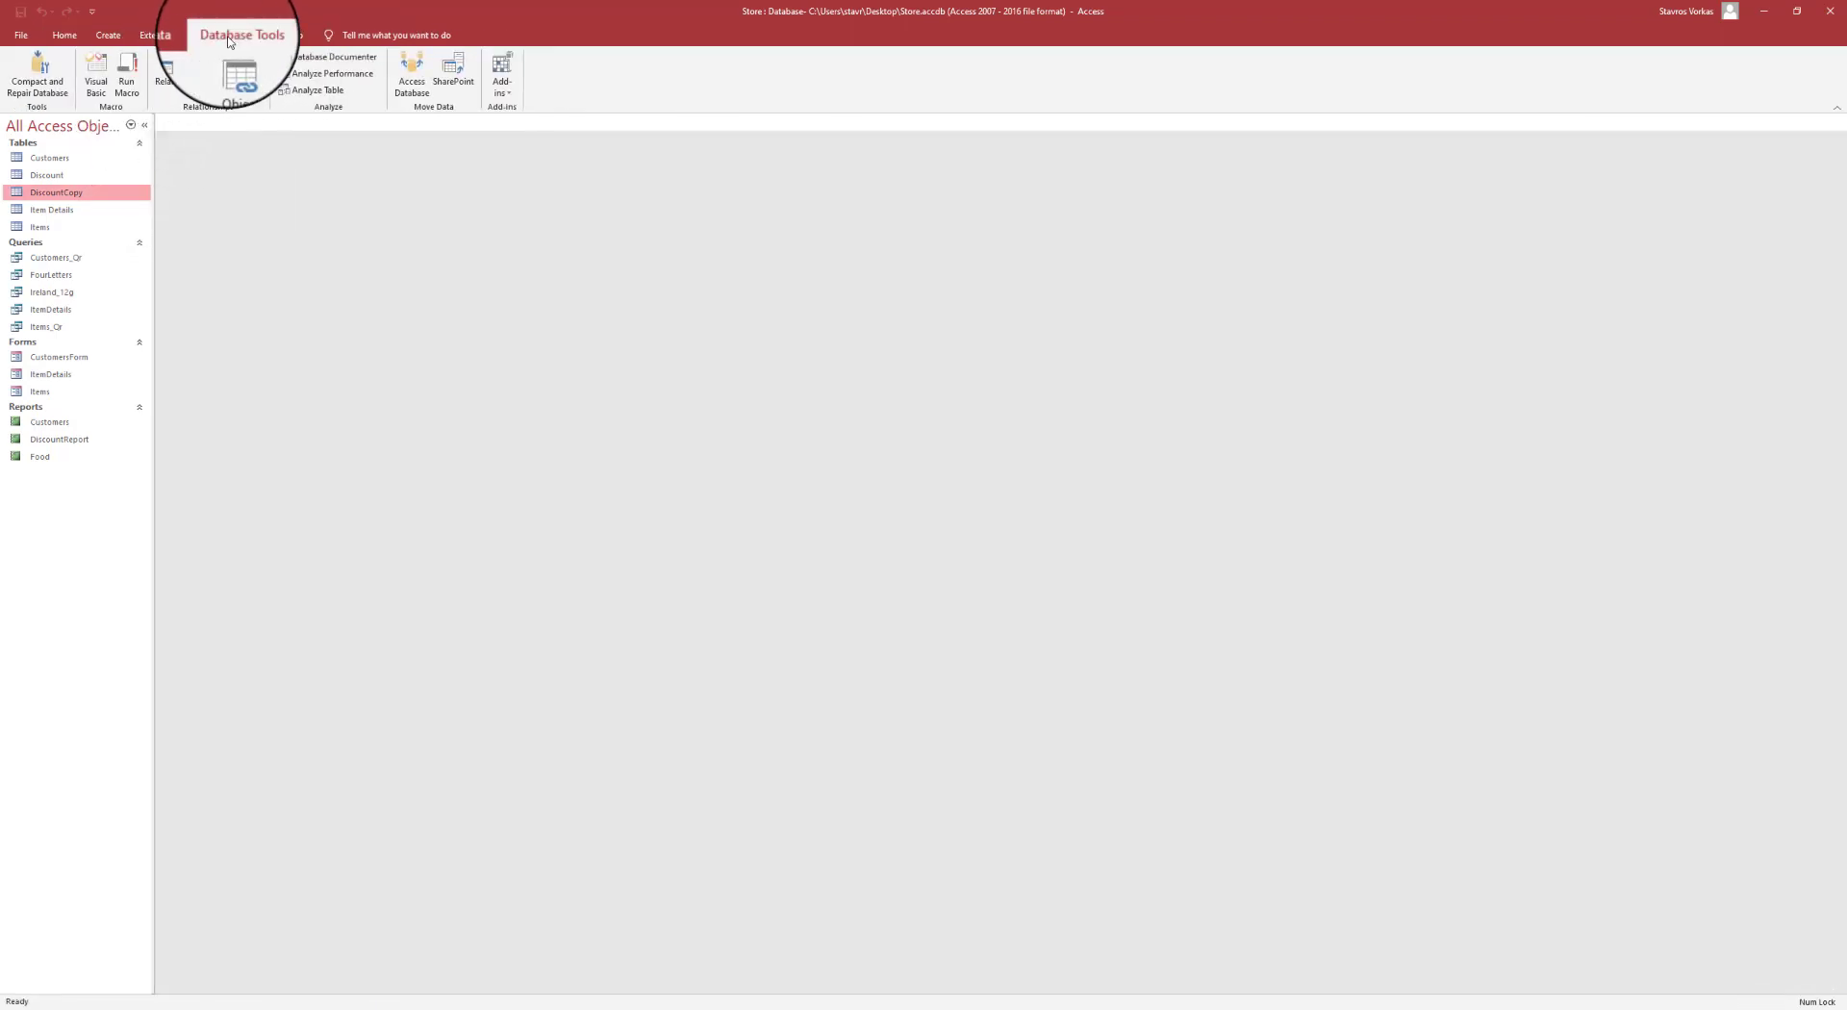
{"action": "left_click", "coordinate": [180, 74]}
{"action": "left_click_drag", "start_coordinate": [578, 159], "coordinate": [673, 161]}
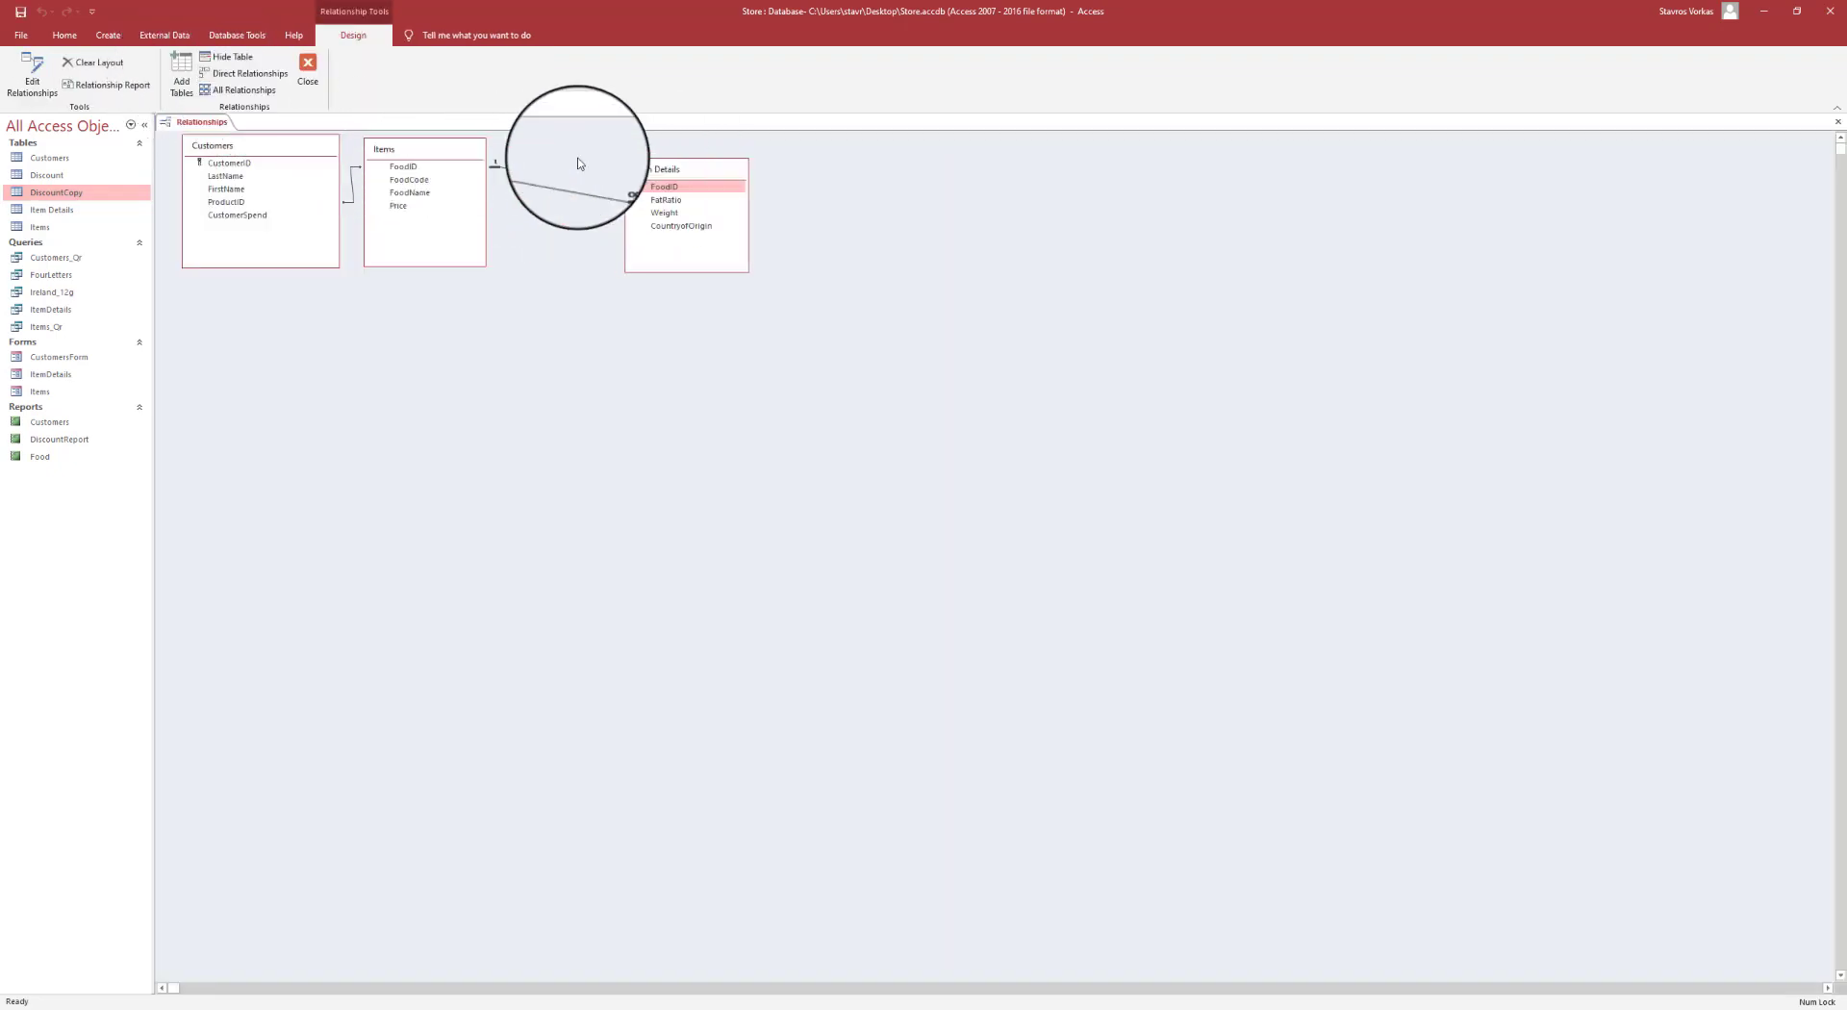
{"action": "left_click_drag", "start_coordinate": [432, 151], "coordinate": [494, 171]}
{"action": "left_click_drag", "start_coordinate": [266, 146], "coordinate": [265, 181]}
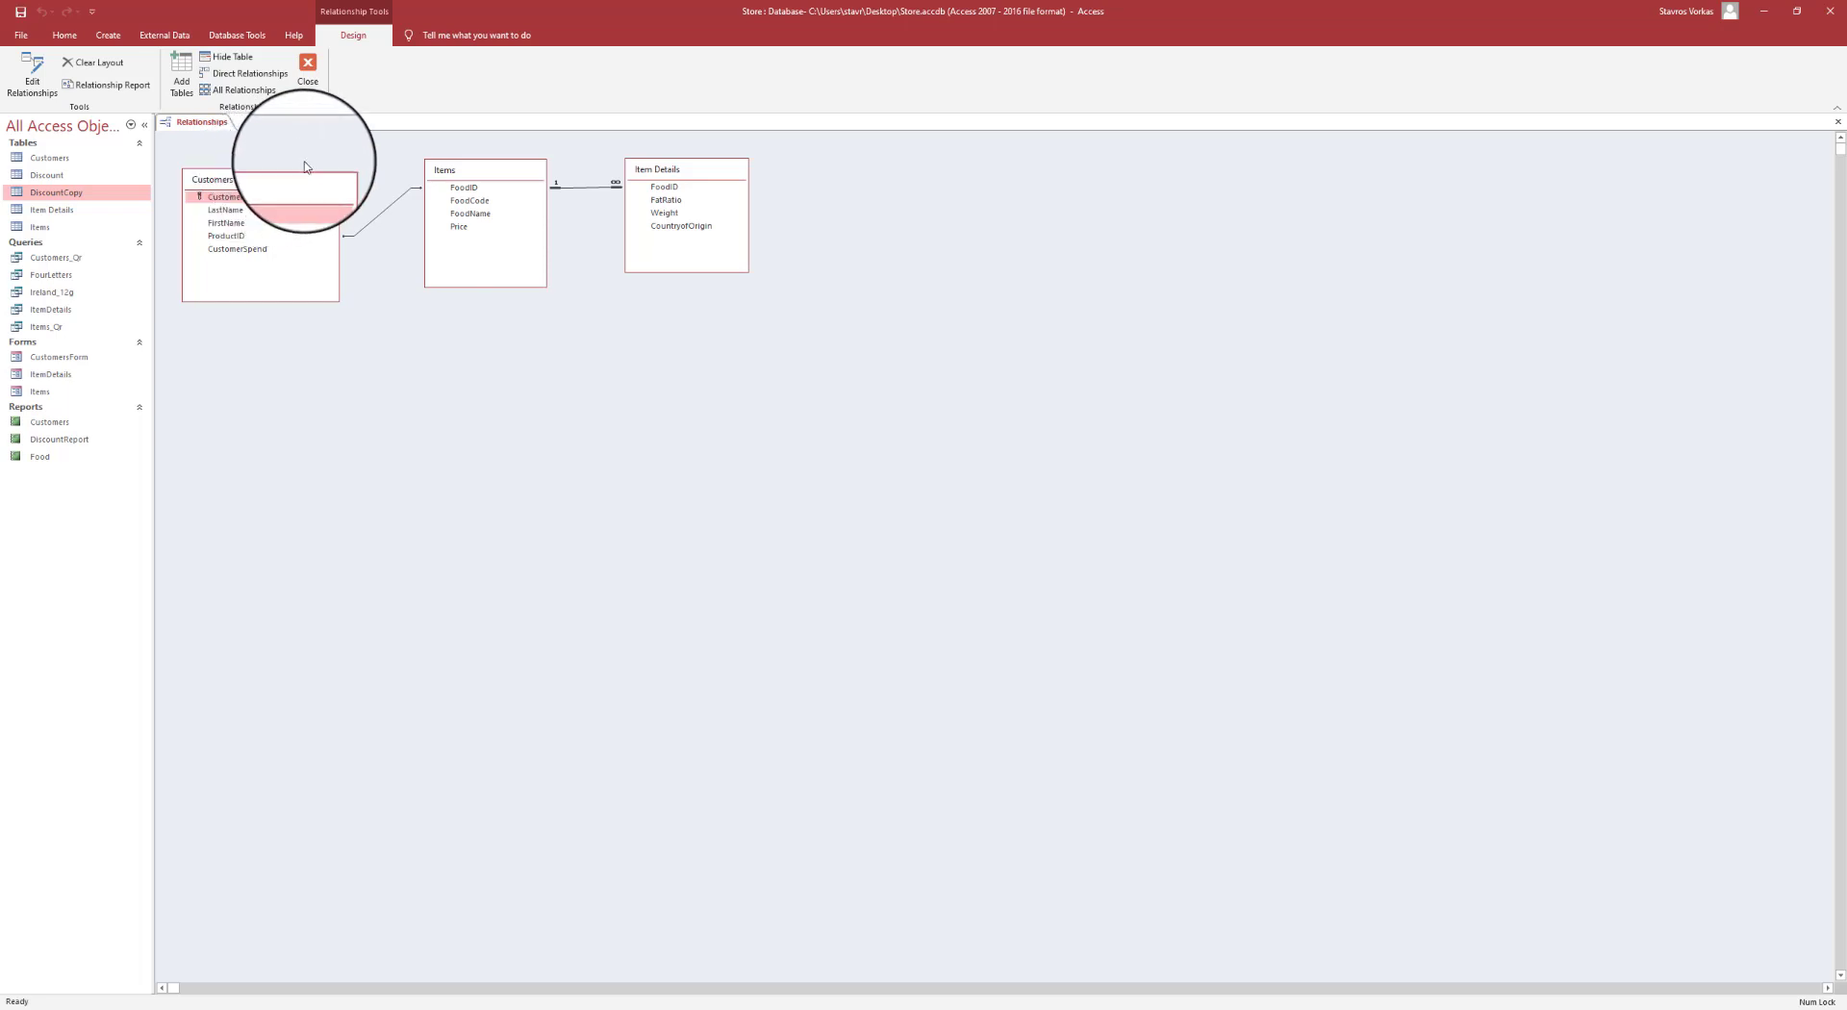
{"action": "left_click_drag", "start_coordinate": [253, 178], "coordinate": [243, 185]}
{"action": "left_click_drag", "start_coordinate": [460, 171], "coordinate": [441, 173]}
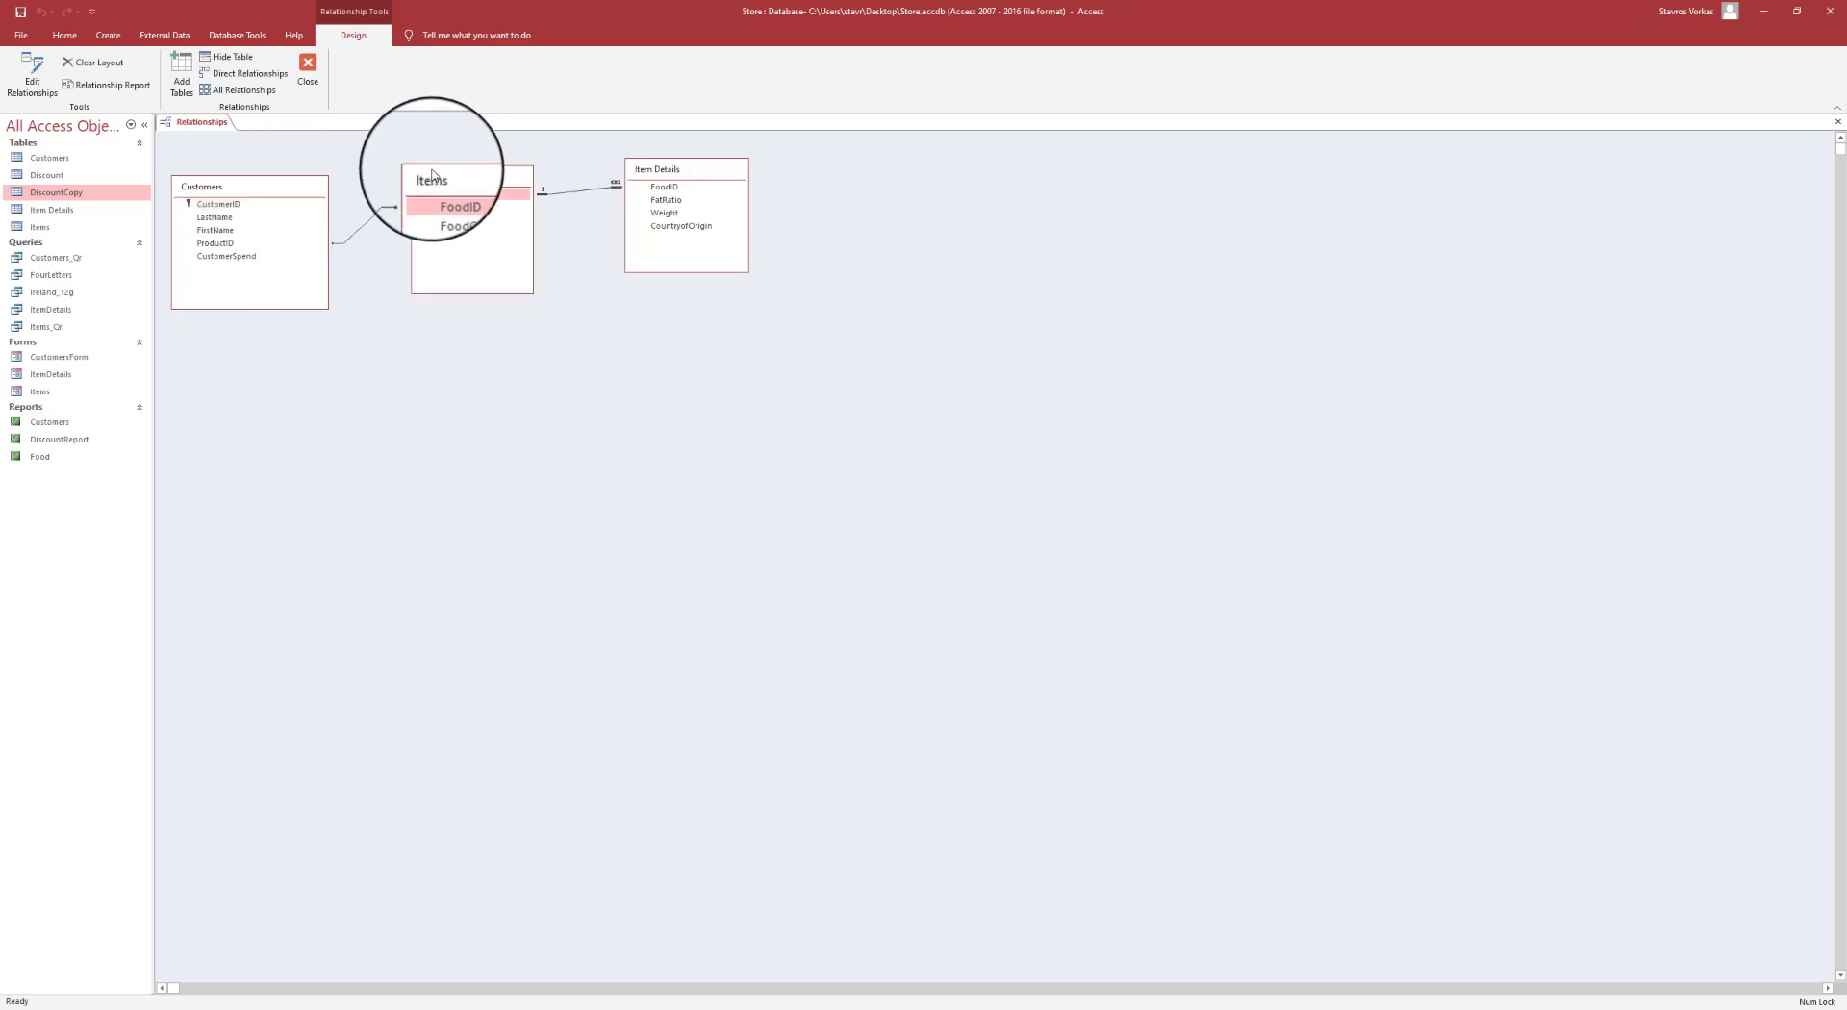
{"action": "left_click", "coordinate": [353, 232]}
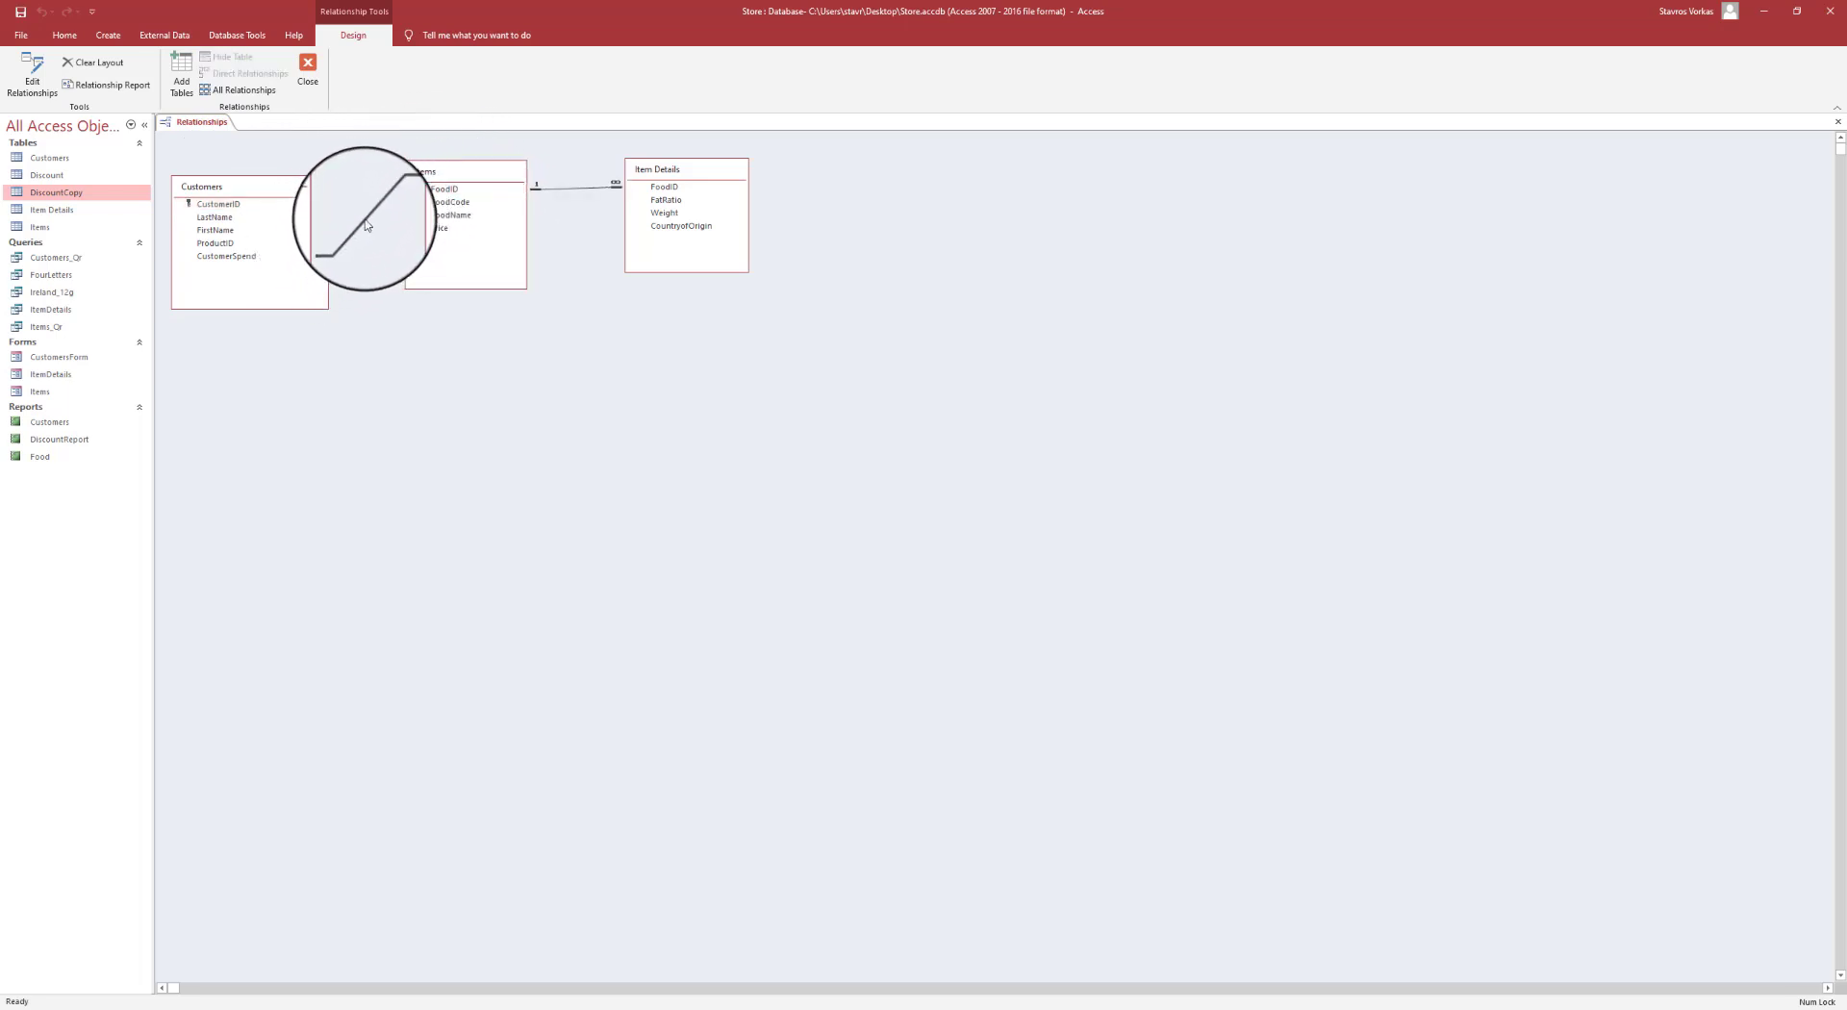
- Enforce referential integrity with cascade update and delete on Customers–Items, then save and close the layout
{"action": "double_click", "coordinate": [363, 230]}
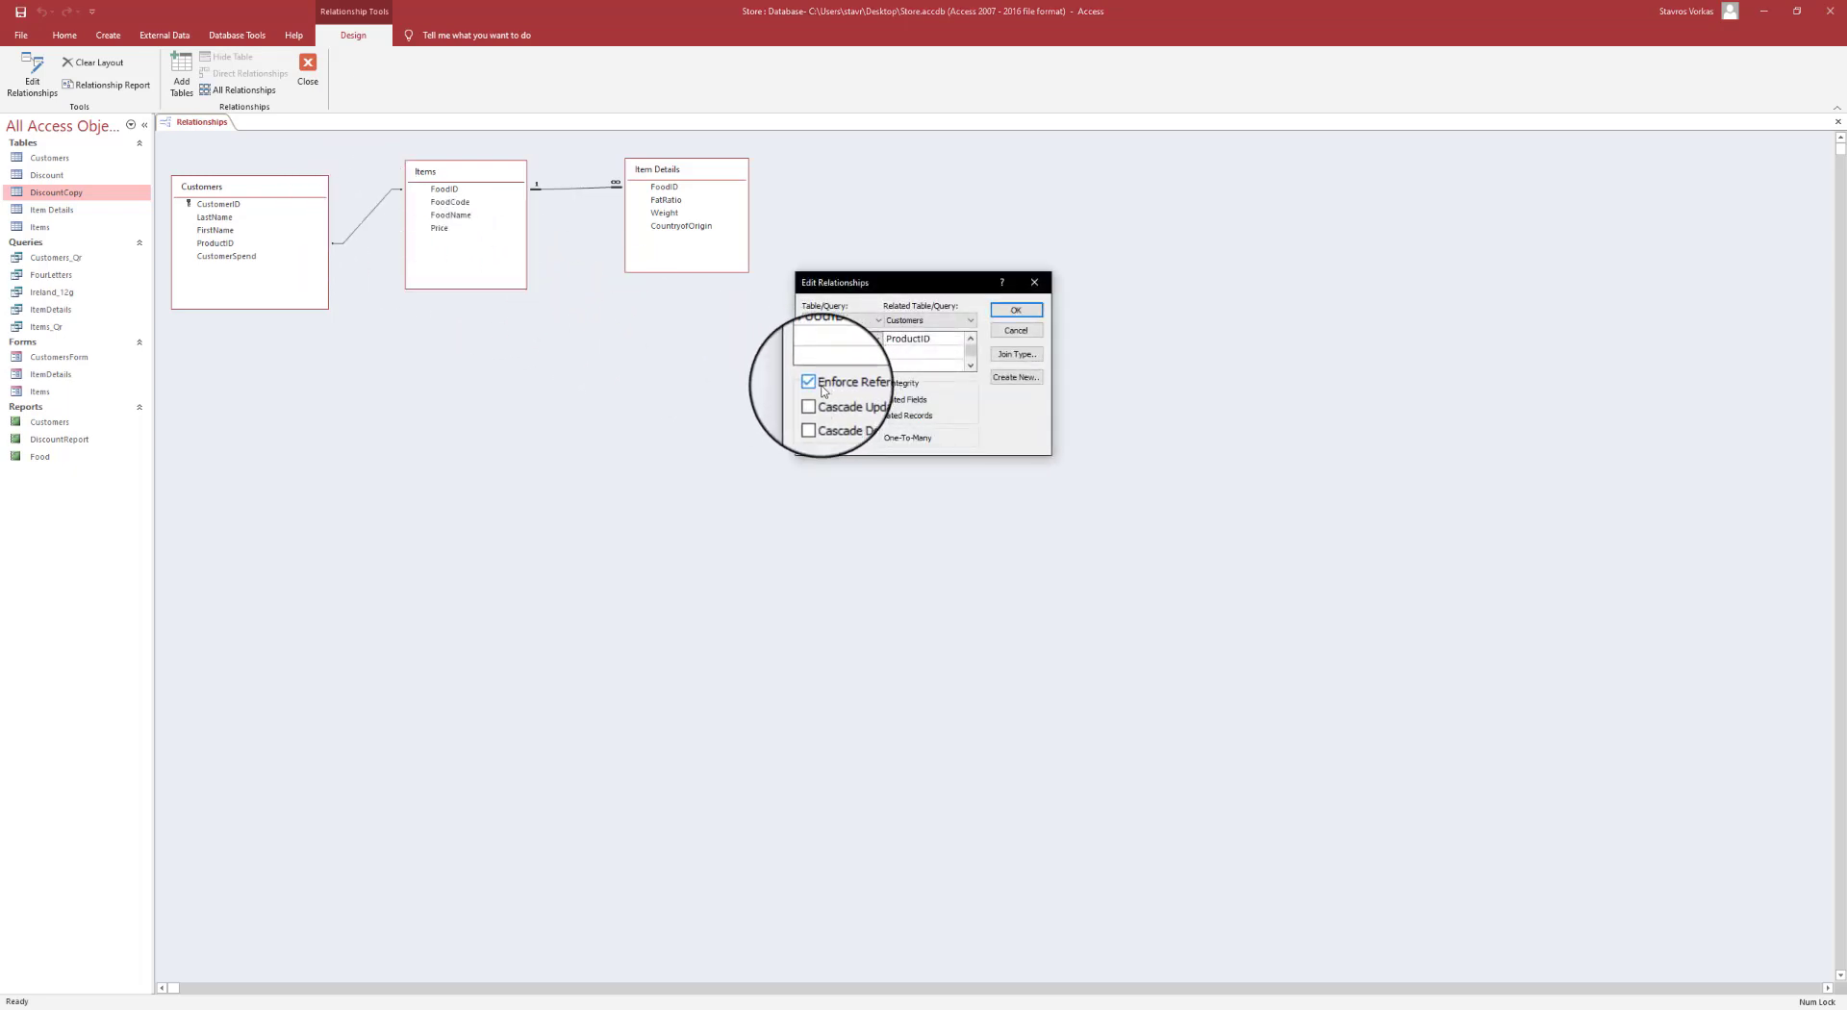
{"action": "left_click", "coordinate": [824, 400]}
{"action": "left_click", "coordinate": [826, 417]}
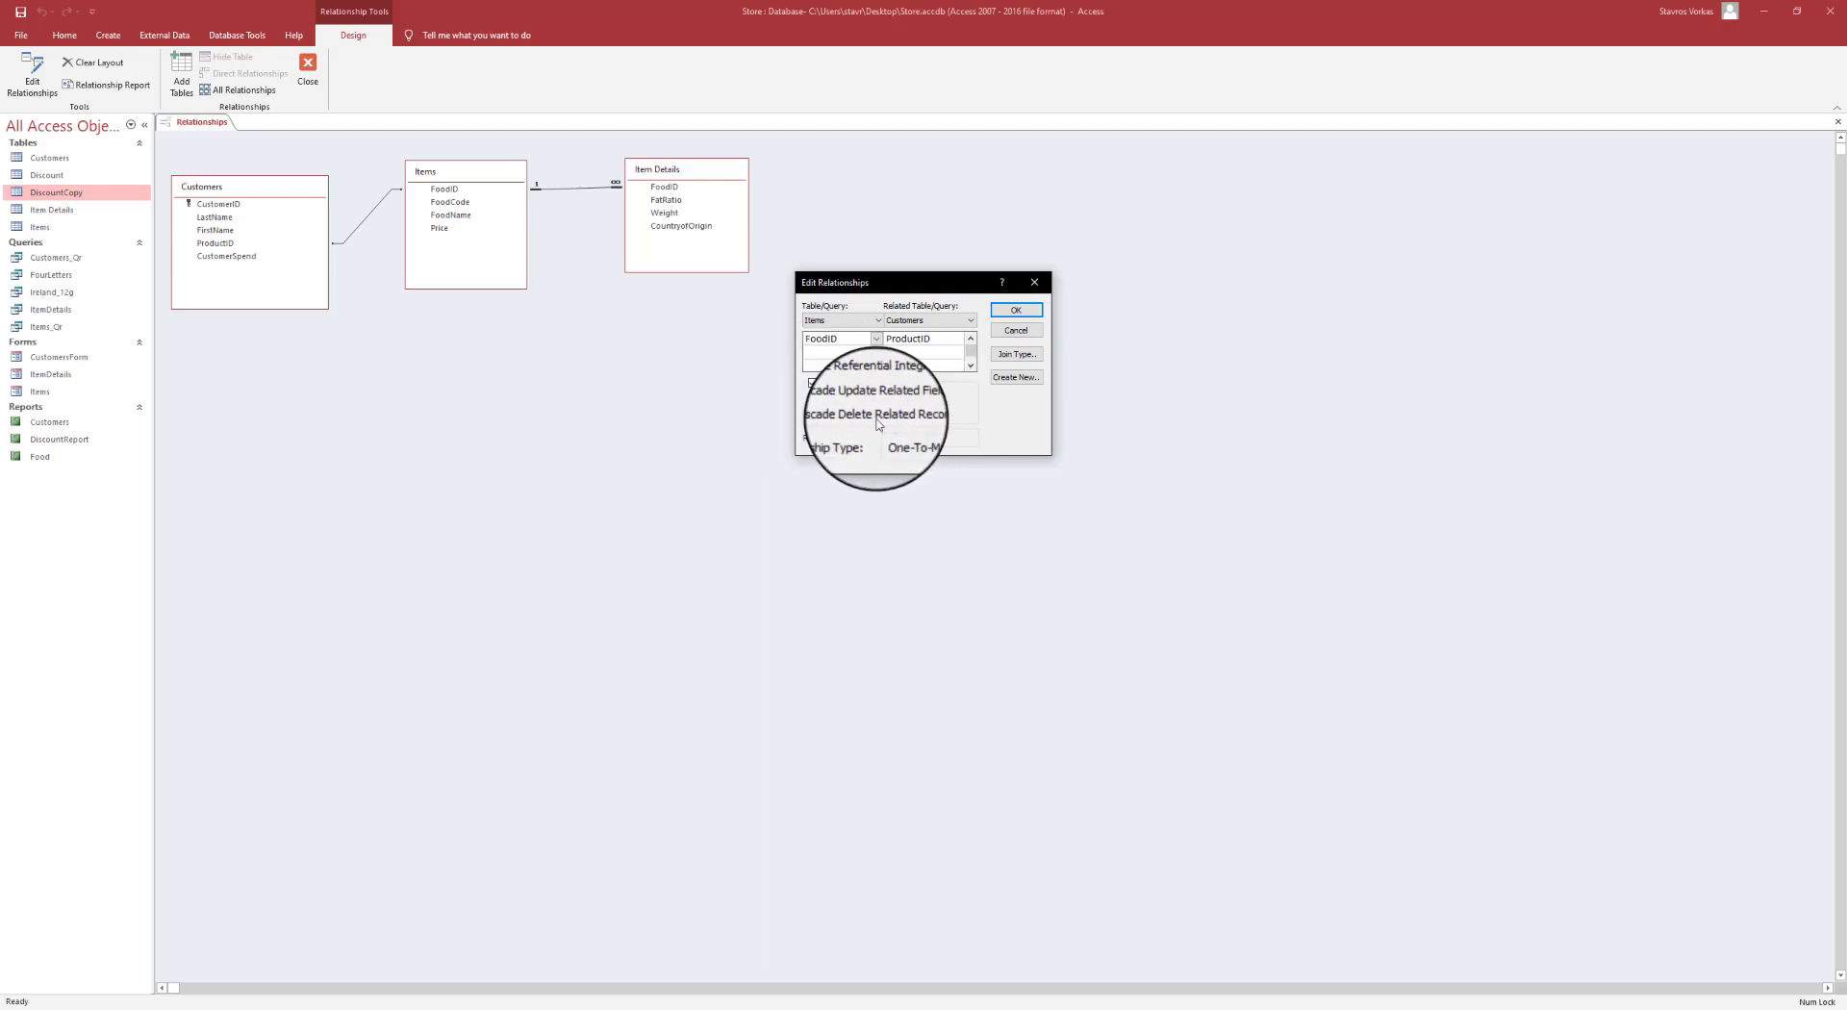
{"action": "left_click", "coordinate": [1026, 308]}
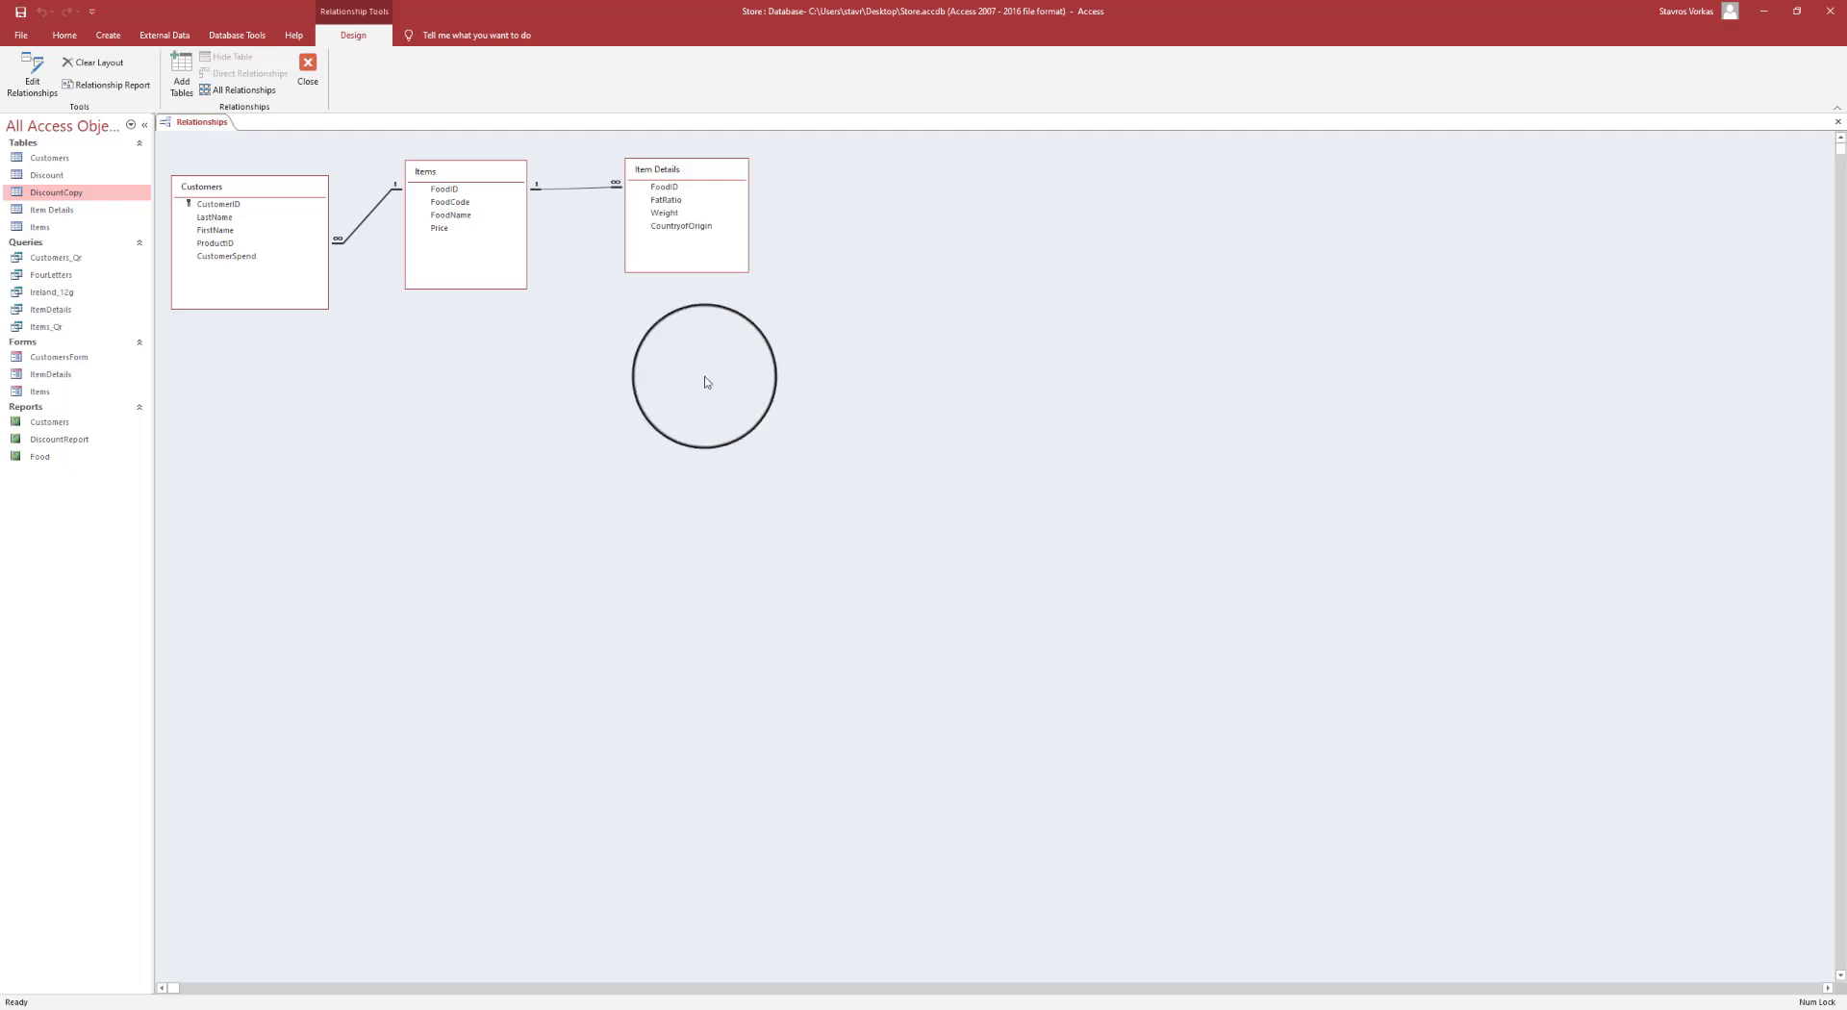
{"action": "left_click", "coordinate": [317, 71]}
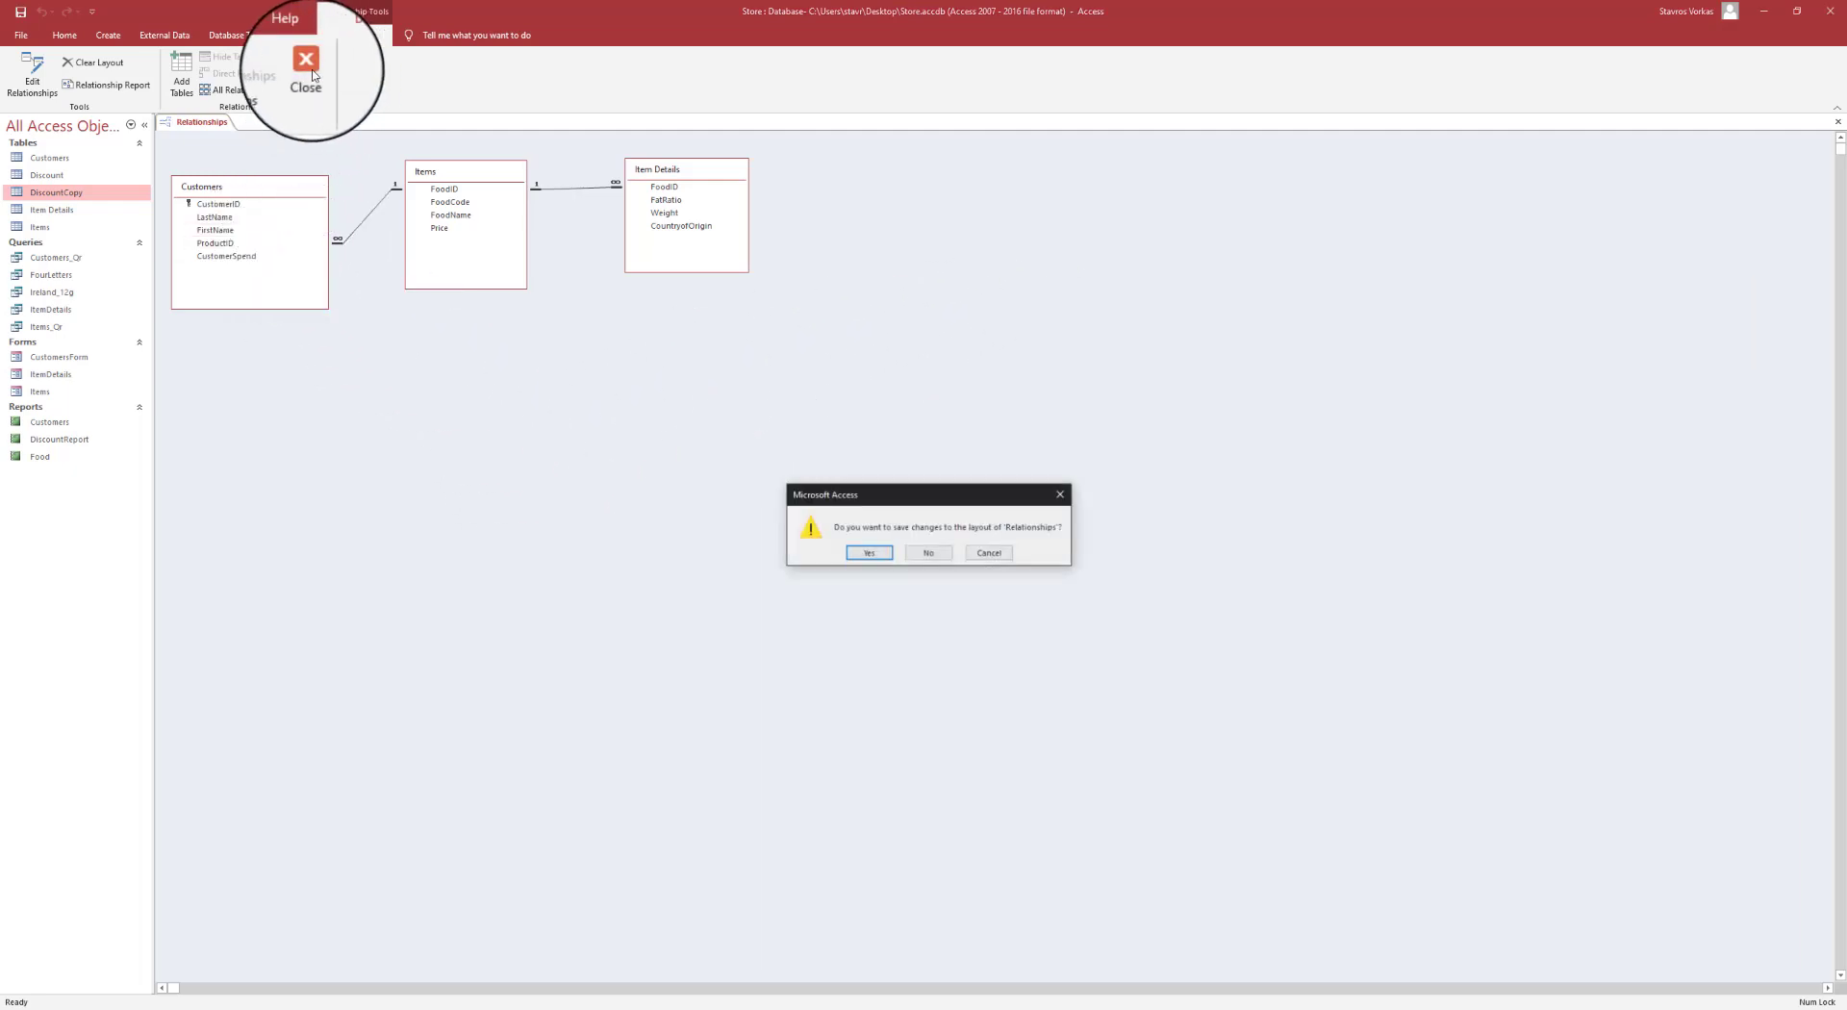
{"action": "left_click", "coordinate": [869, 552]}
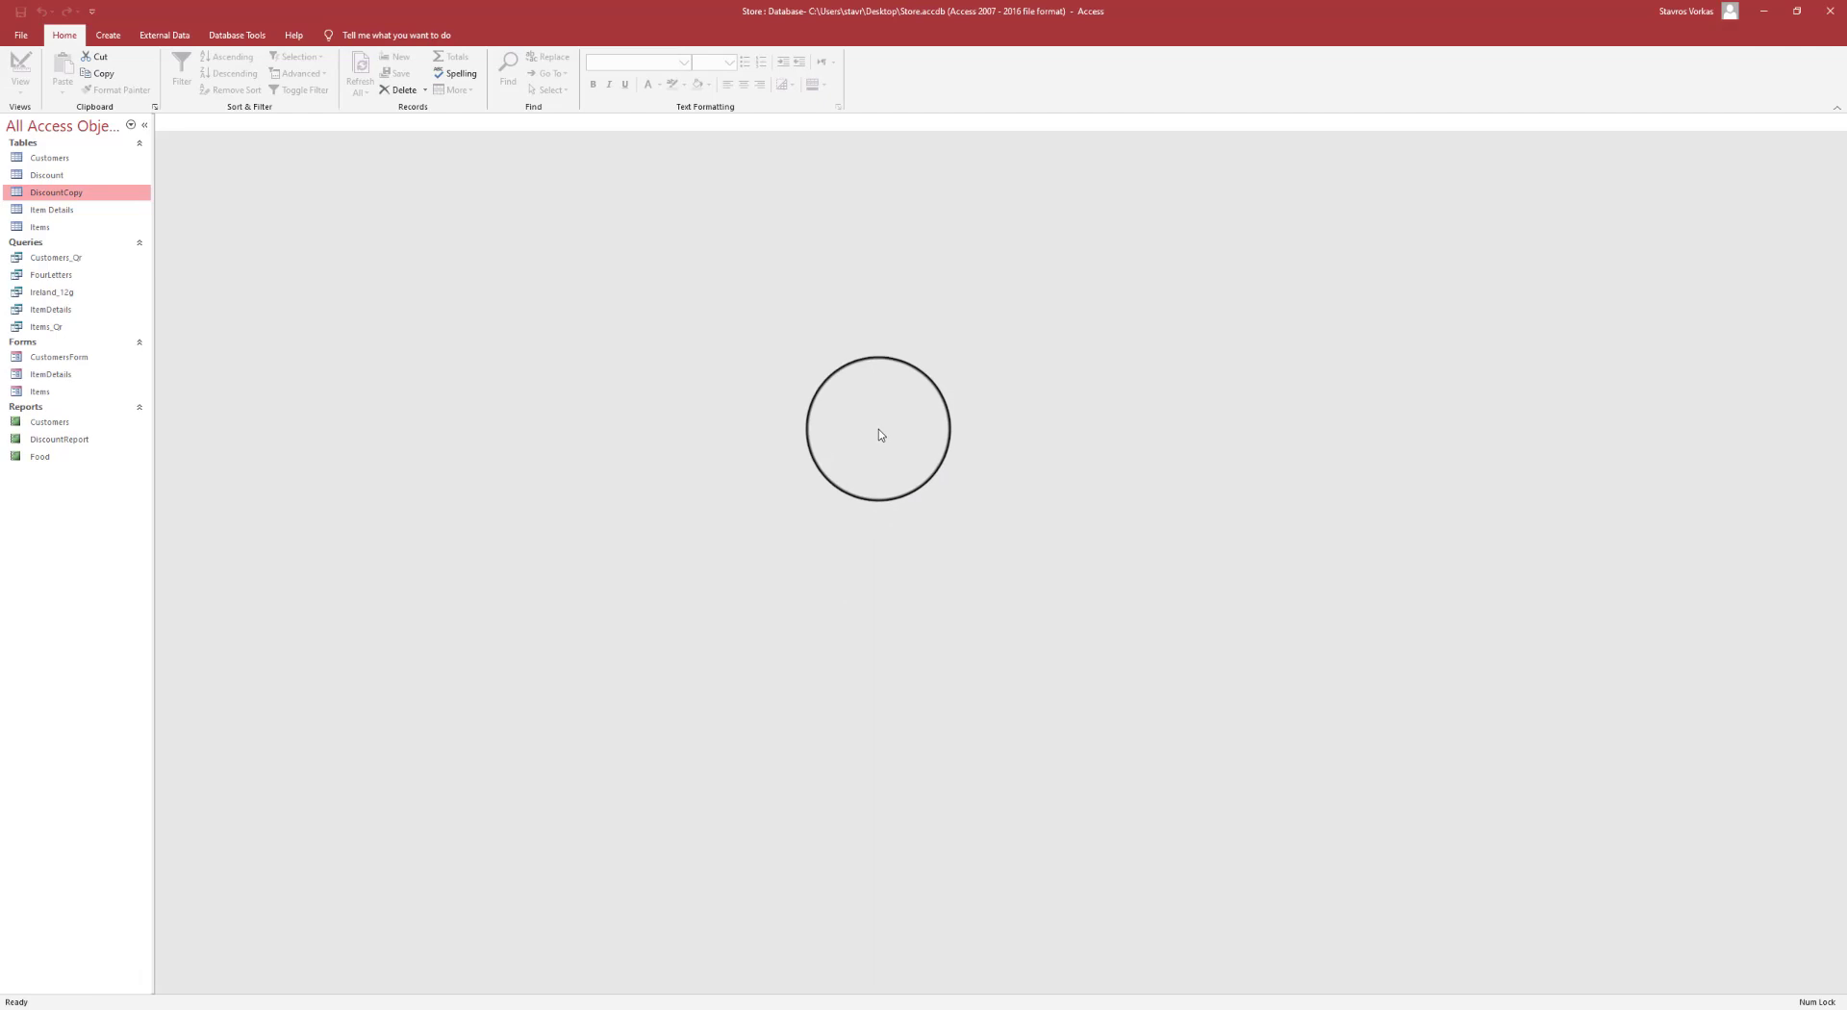